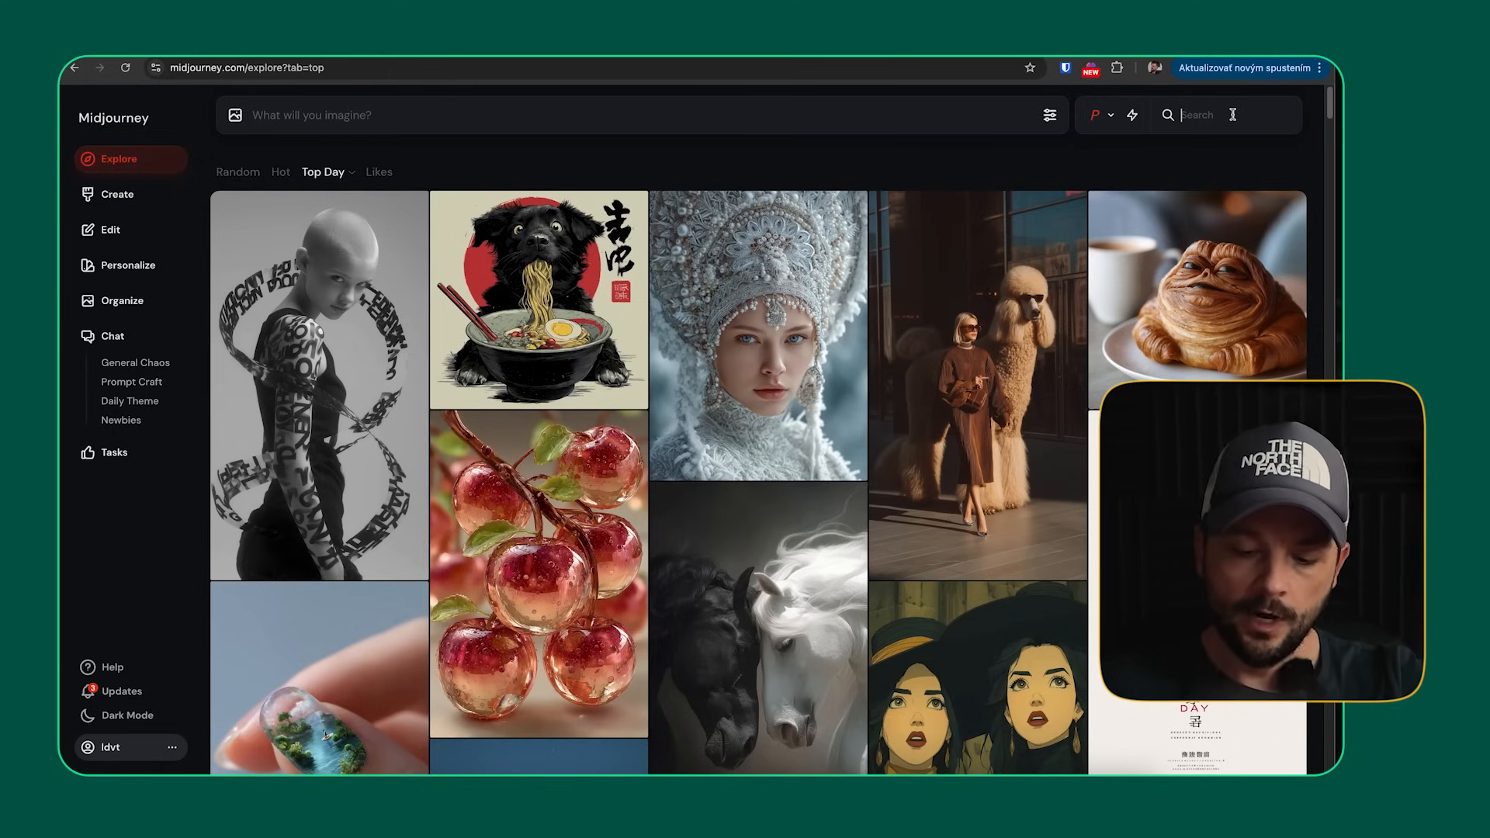
- Search the gallery for "side scrolling game map" and open the cartoon forest background with two round trees
text(side)
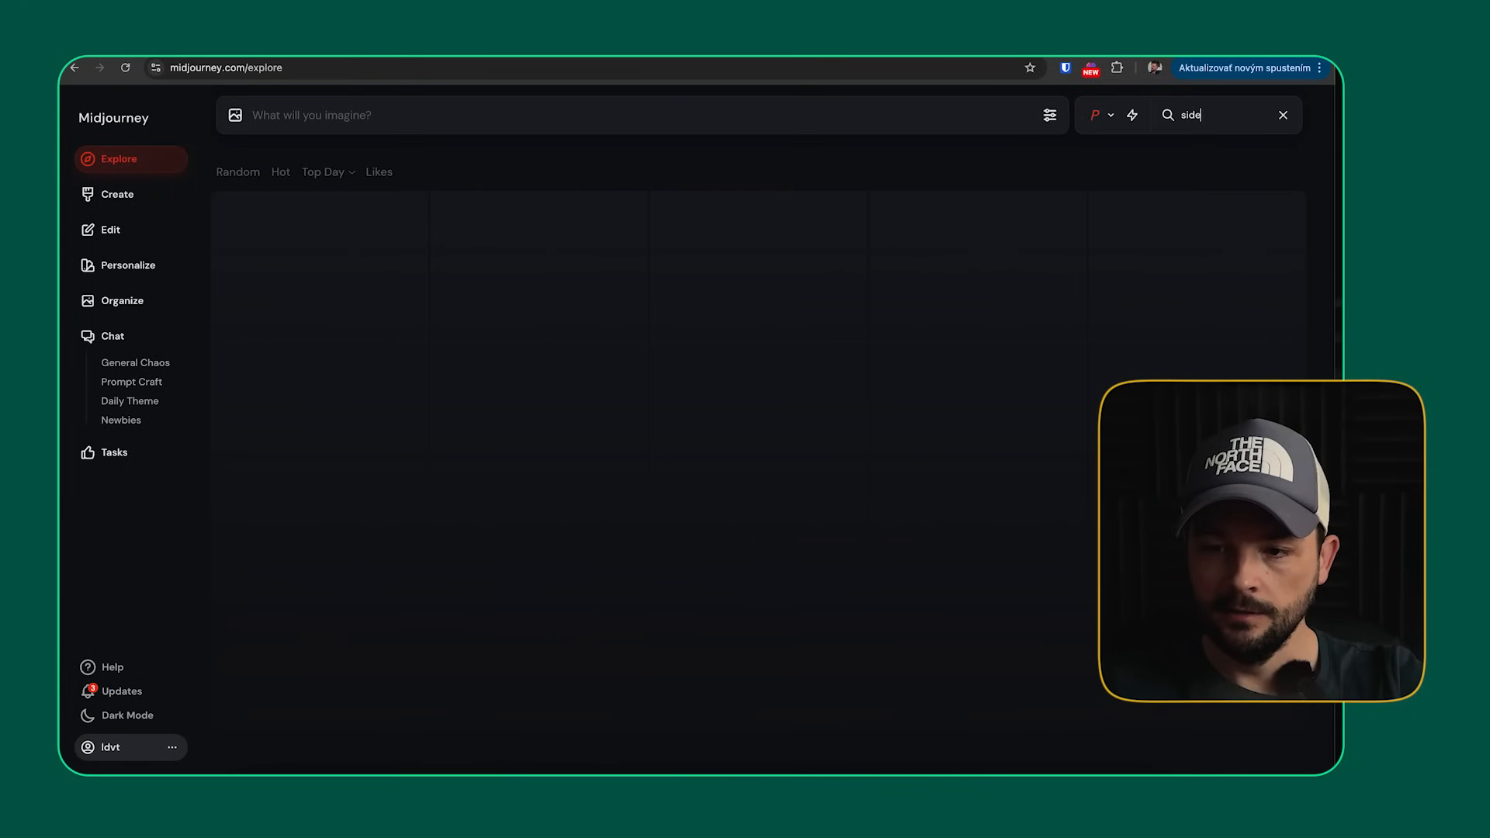
text( scrolling)
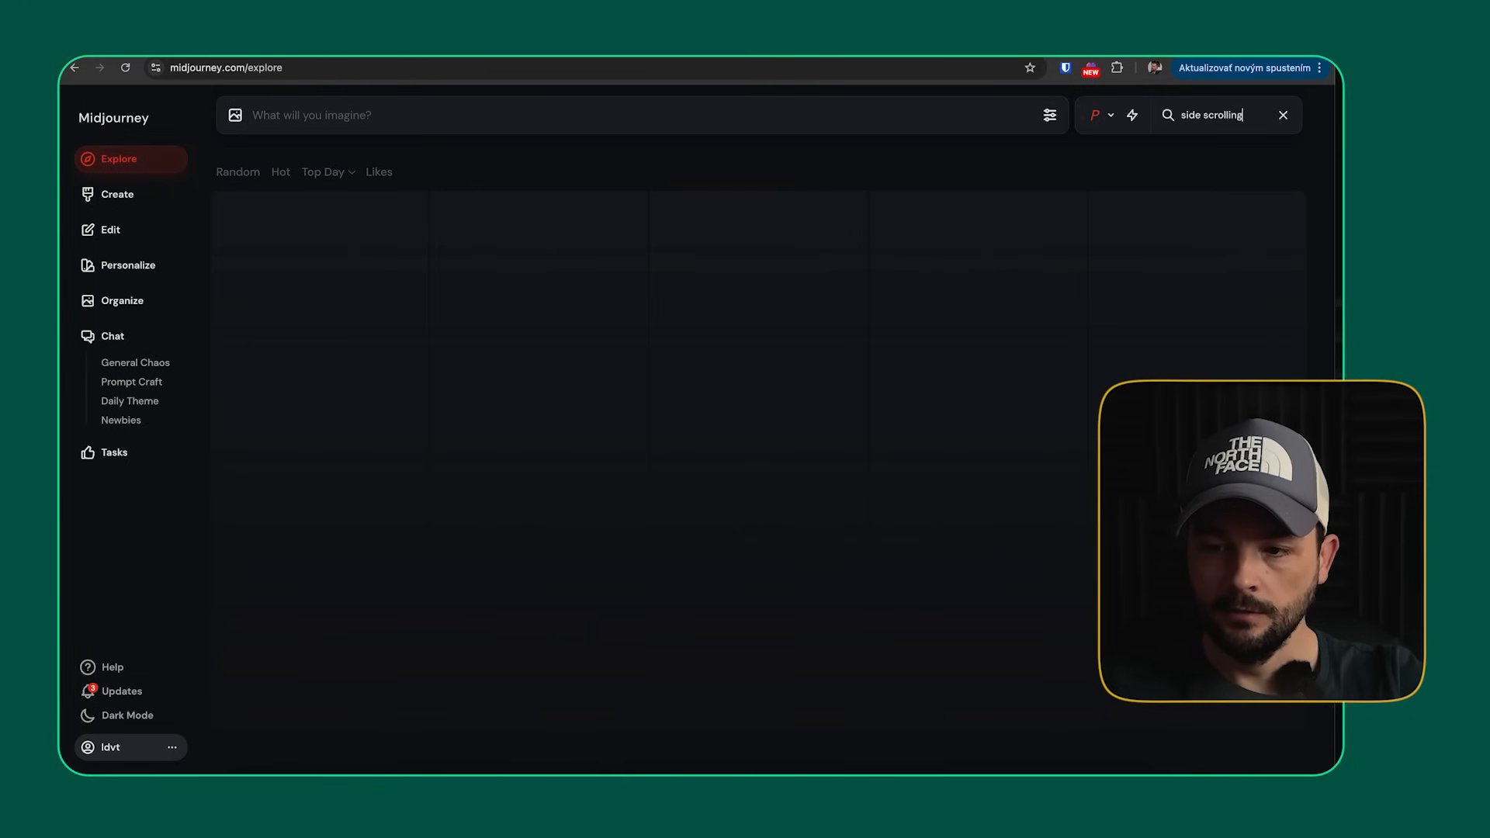
text( game map)
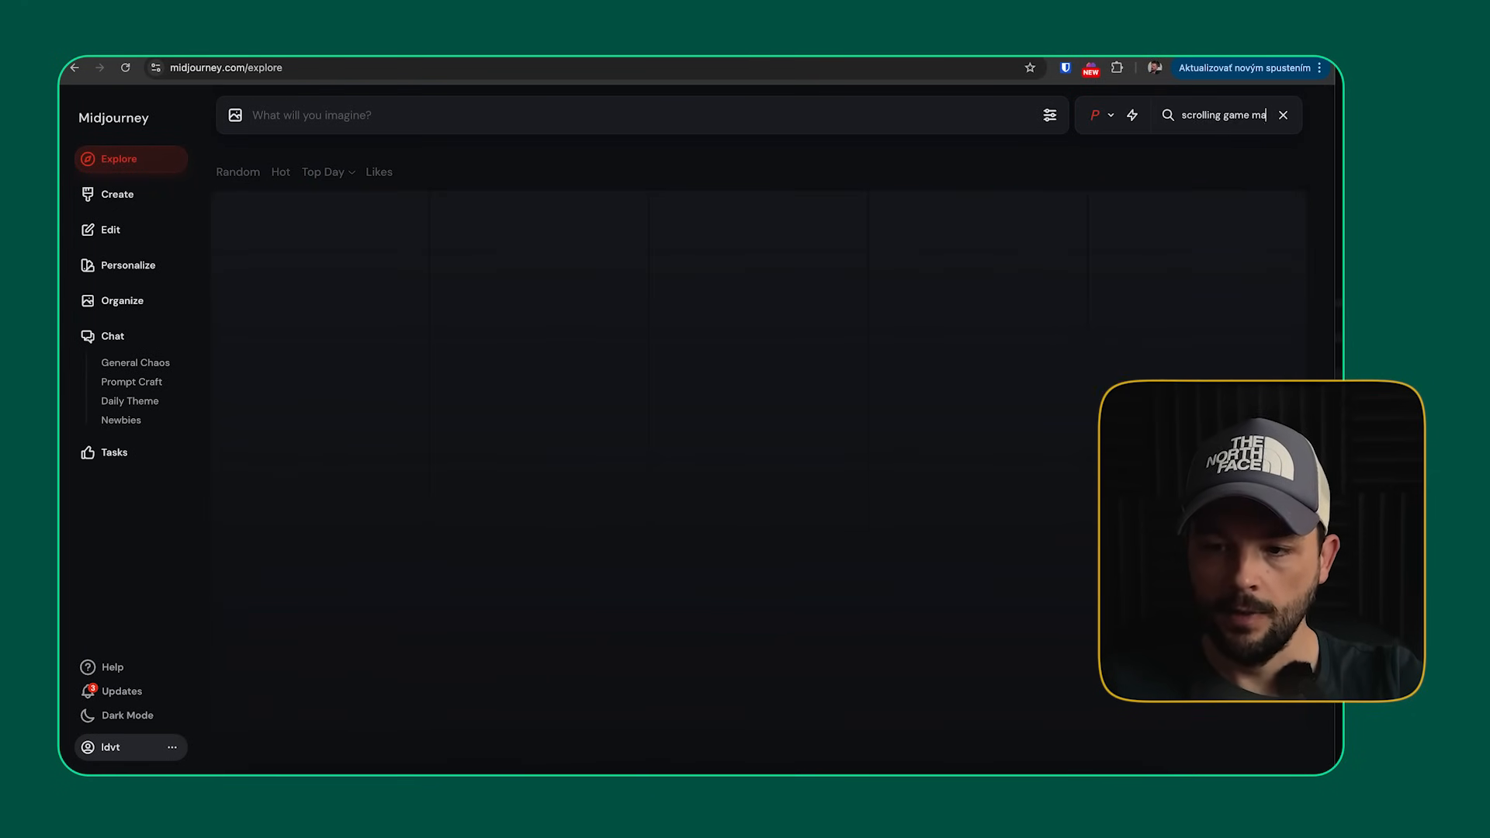
scroll(922, 449, down, 6)
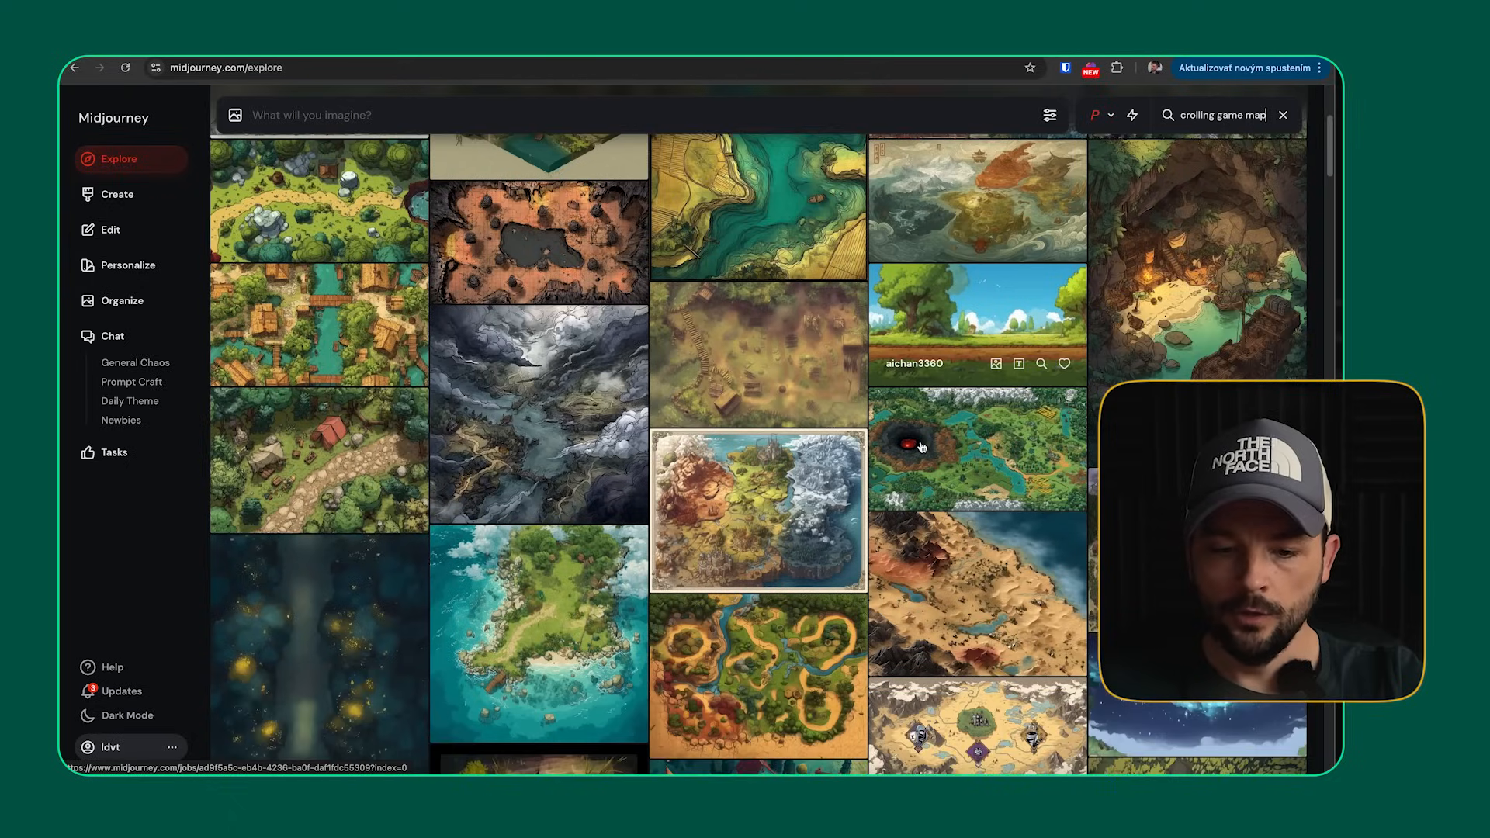
scroll(922, 446, down, 3)
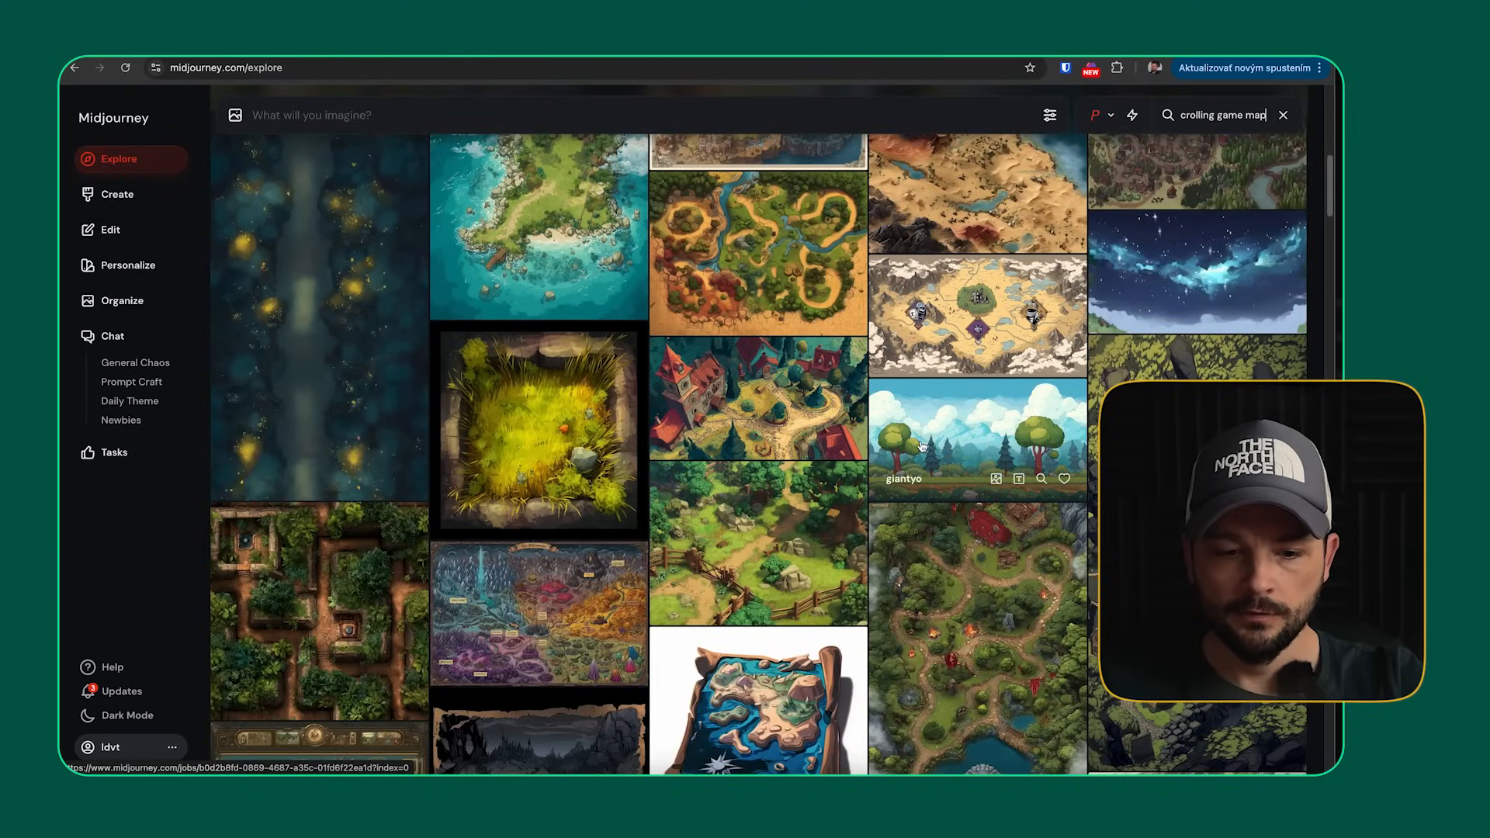
scroll(922, 447, down, 3)
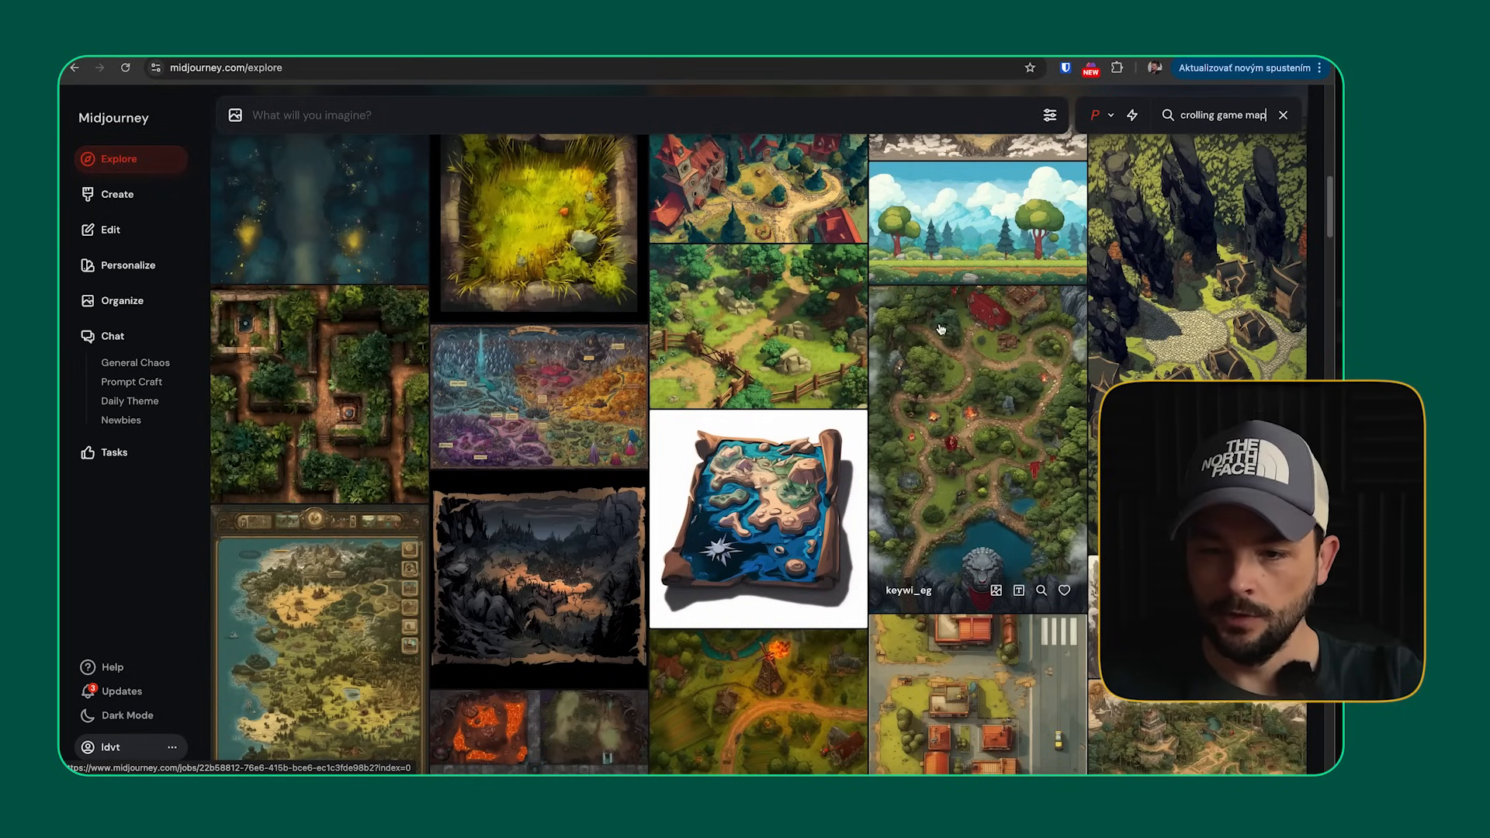
click(978, 256)
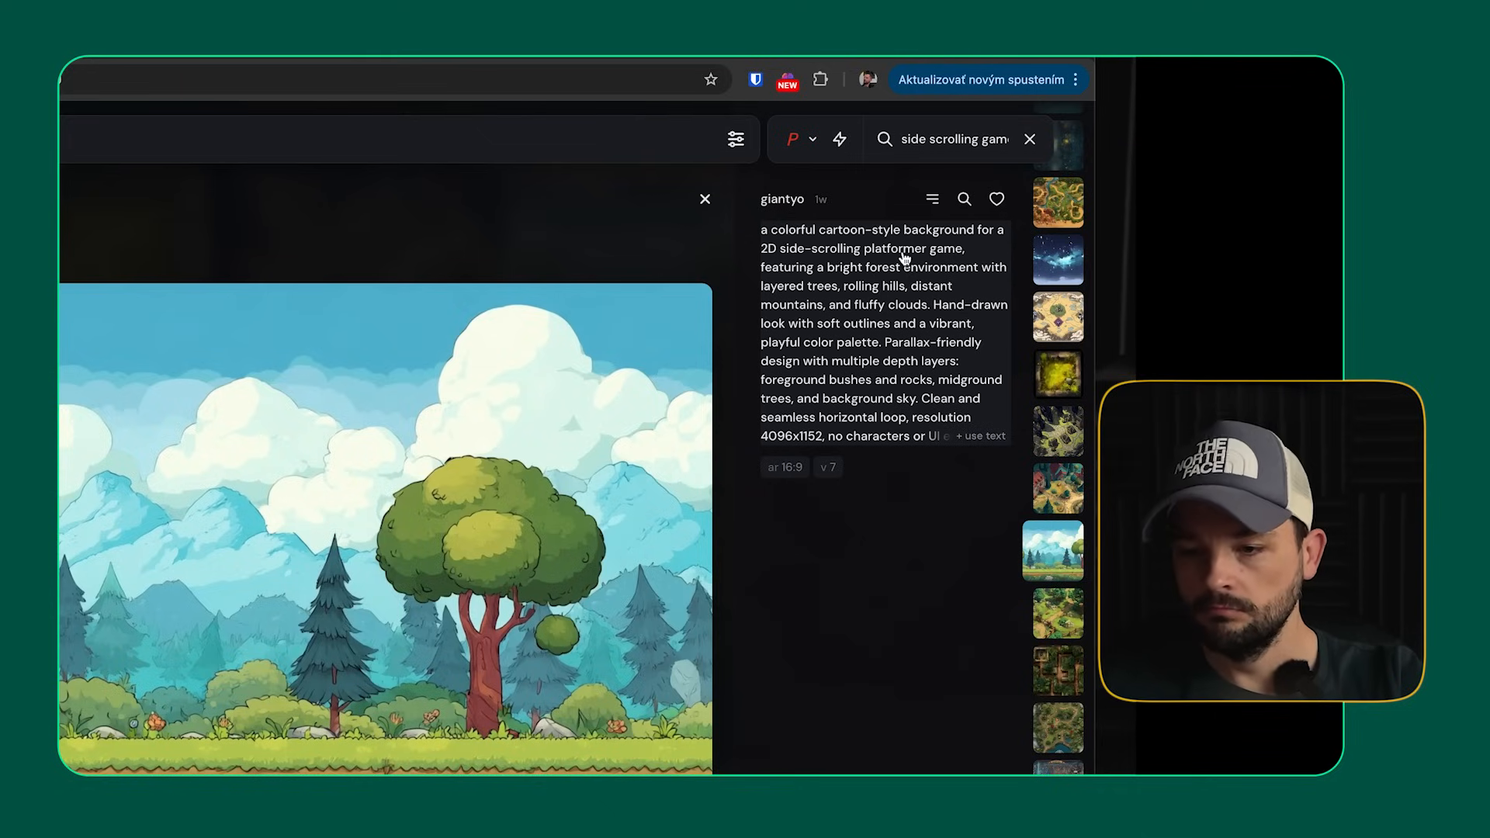
- Reuse the forest image's prompt text and start it with "side scrolling platformer game map designe,"
click(767, 293)
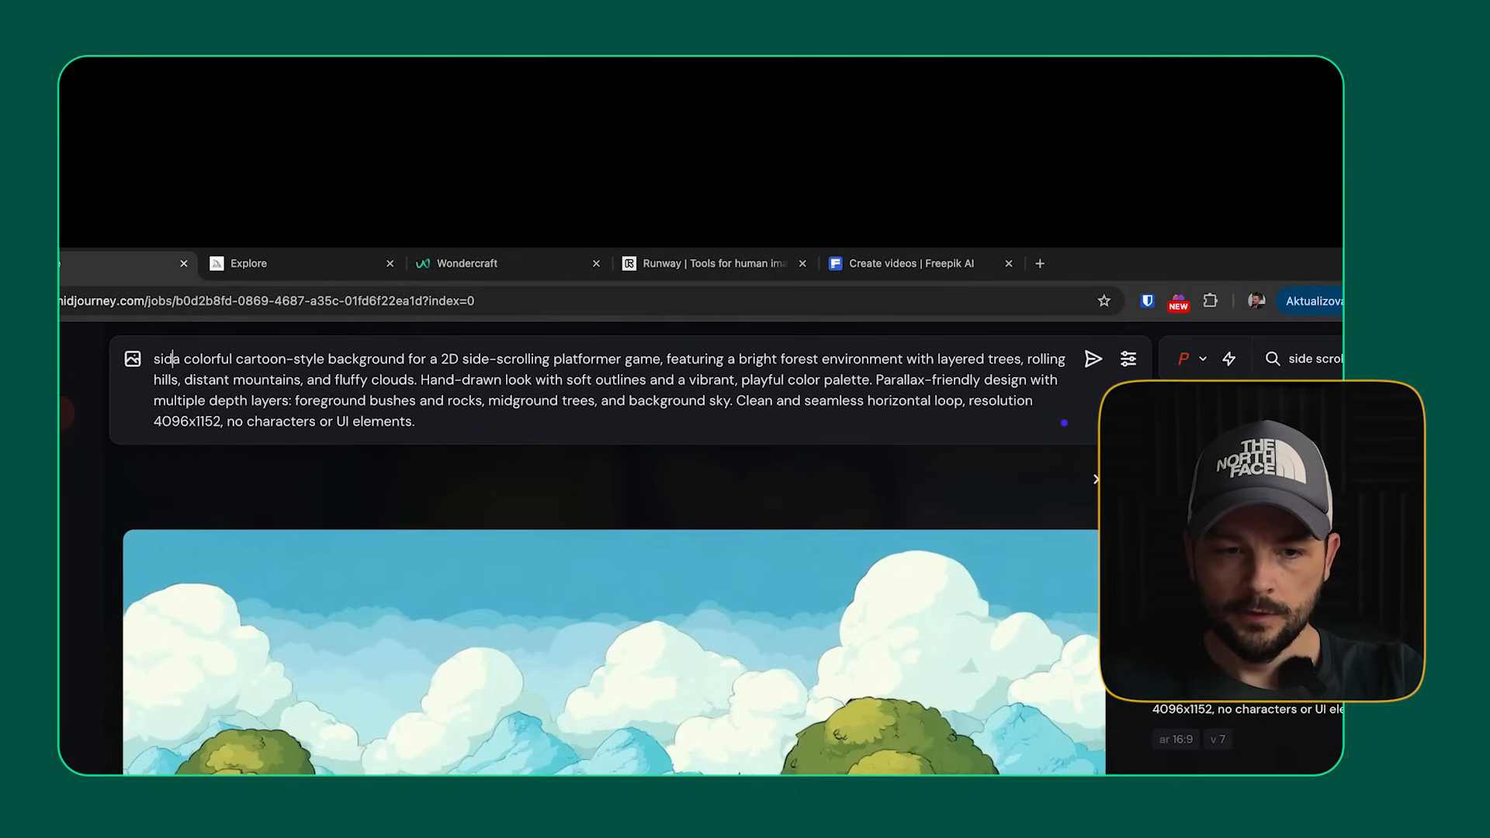
text(side scroll)
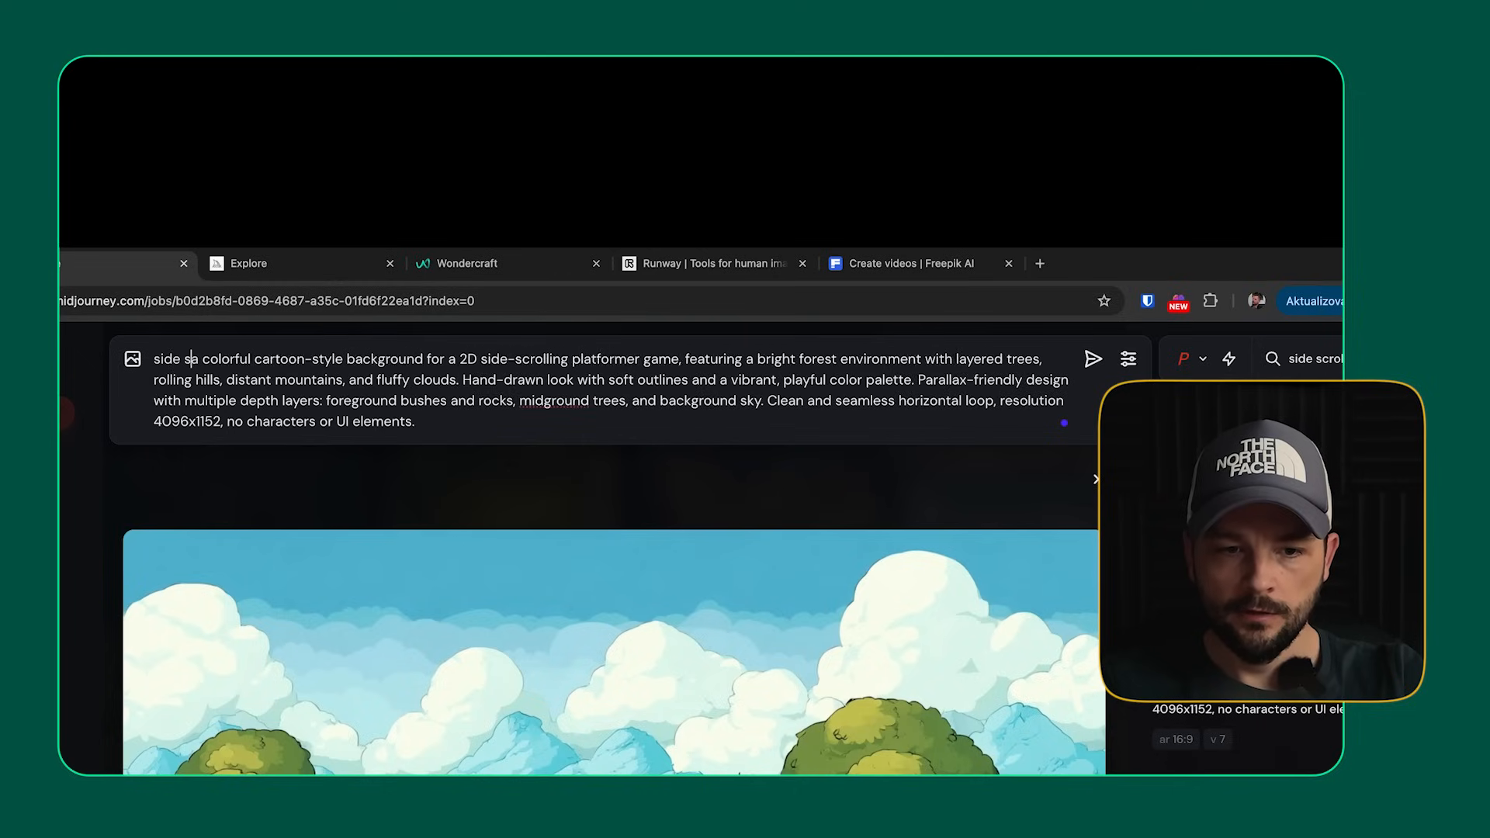
text(ing platformer)
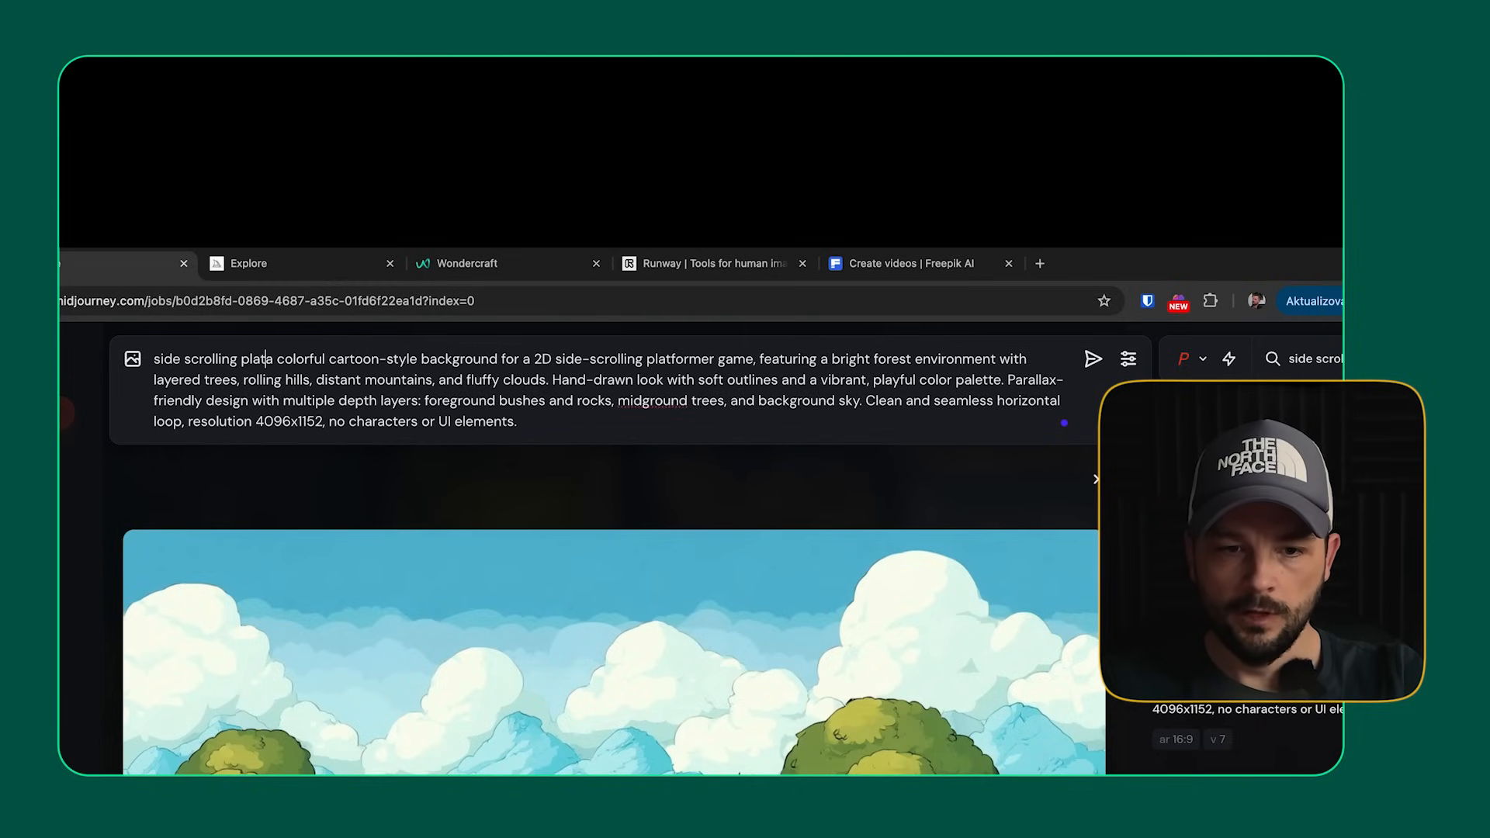
text( game )
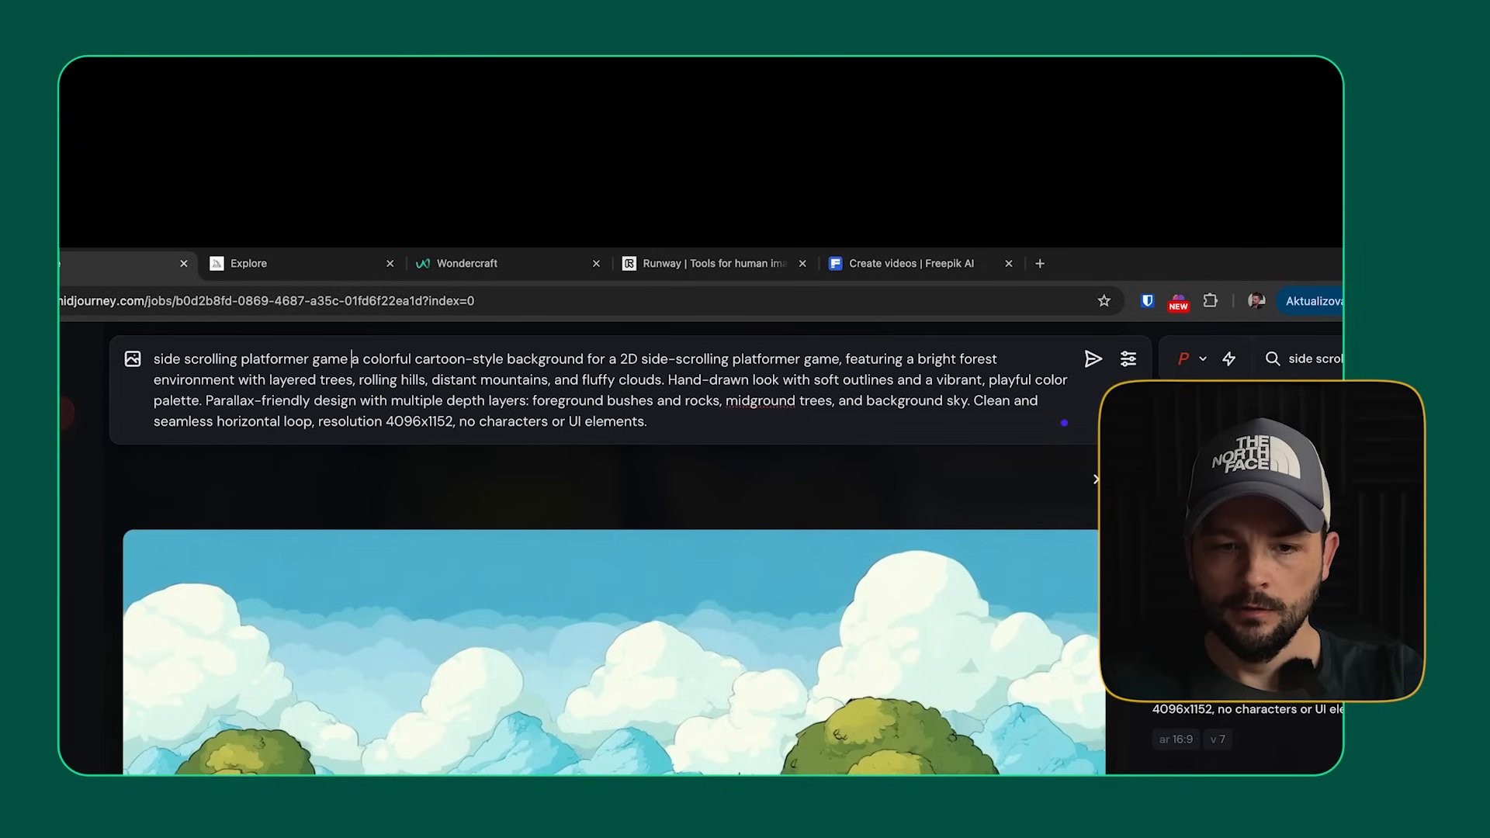
text(map designe,    )
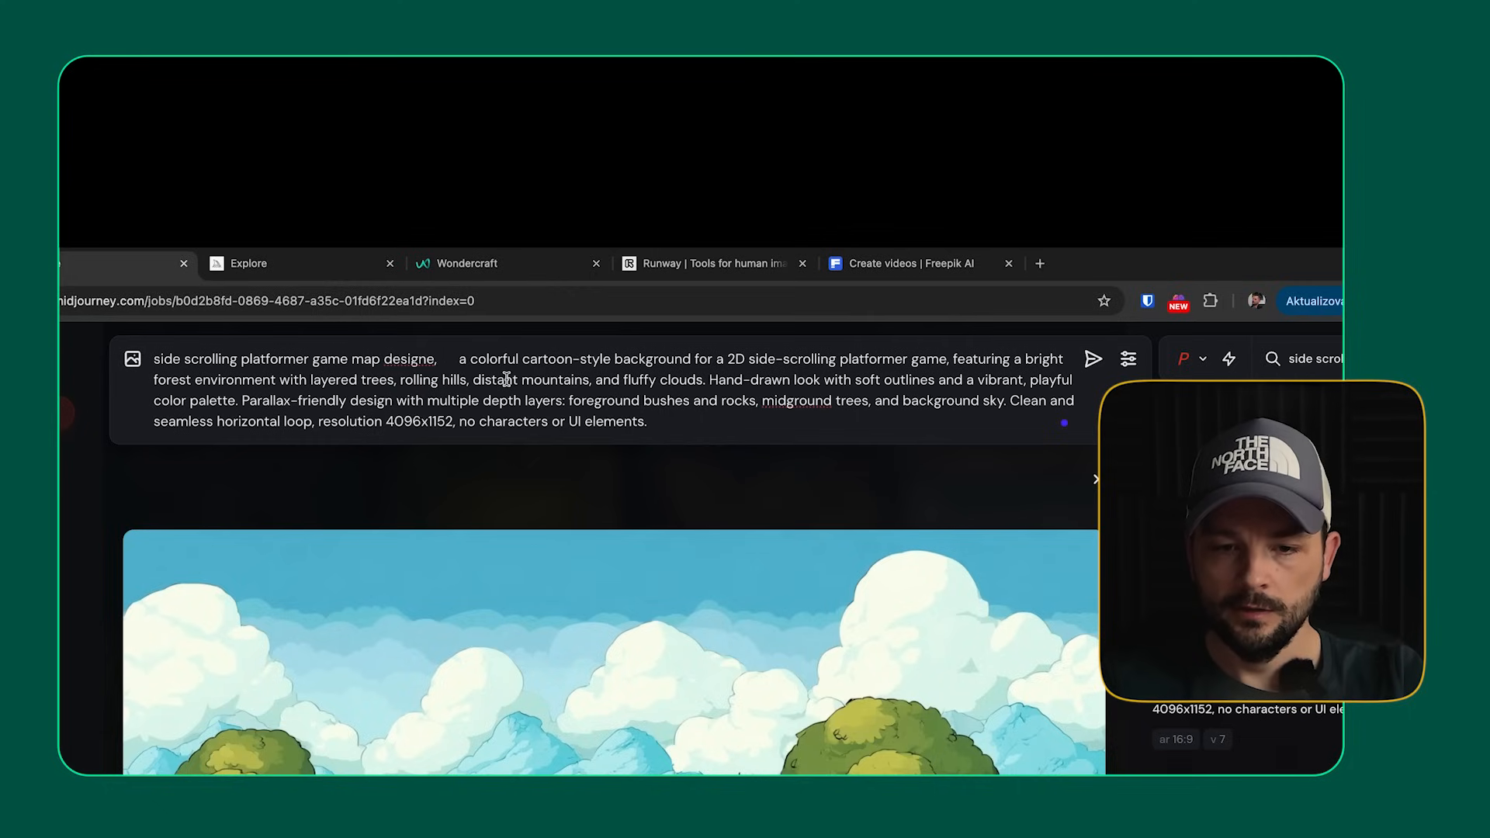
- Add "viking themed in the forest, layerd desing," before the reused description in the prompt
text(viking)
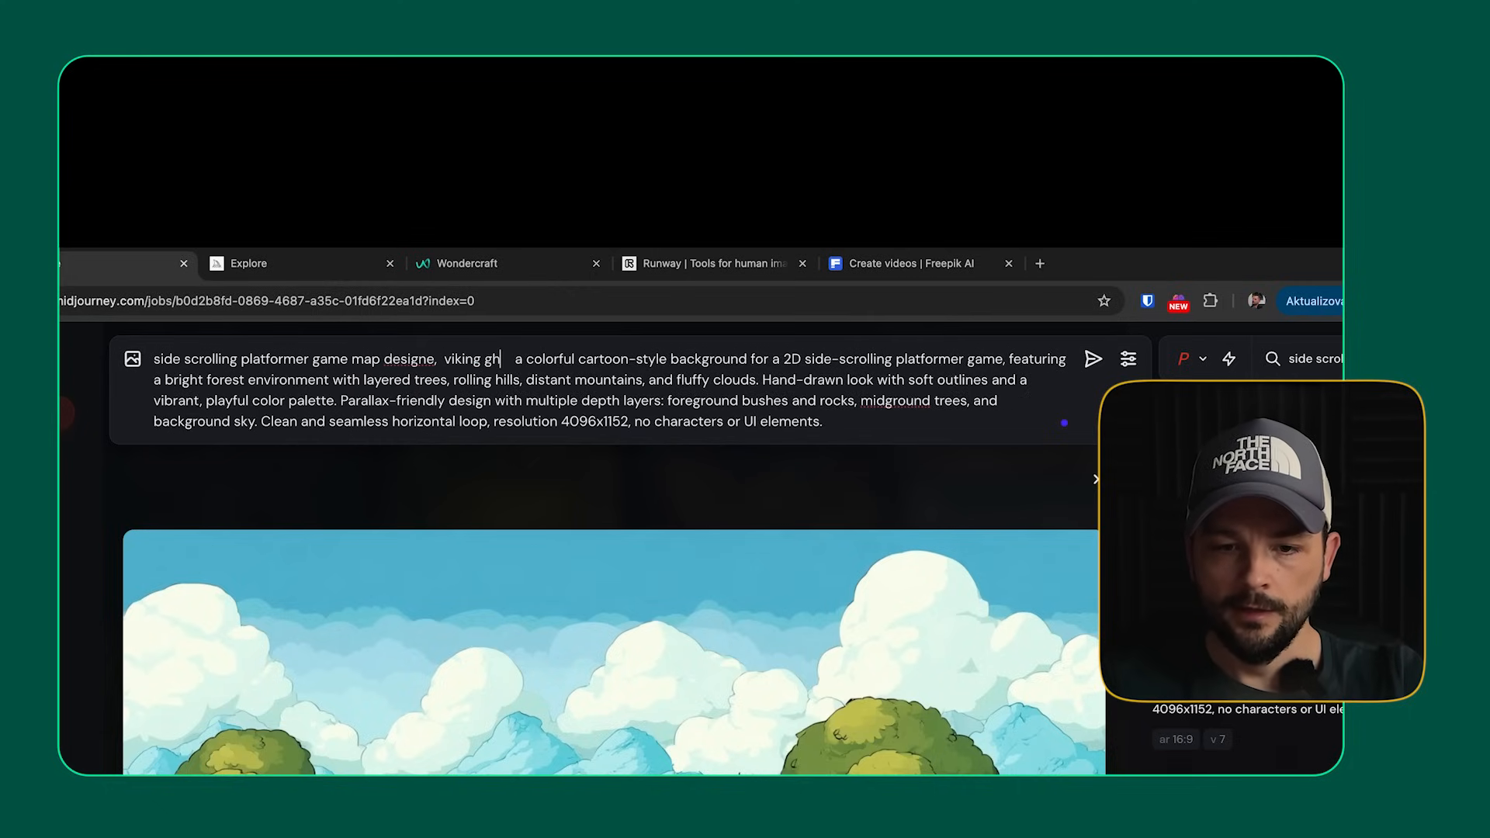
text( themed in the)
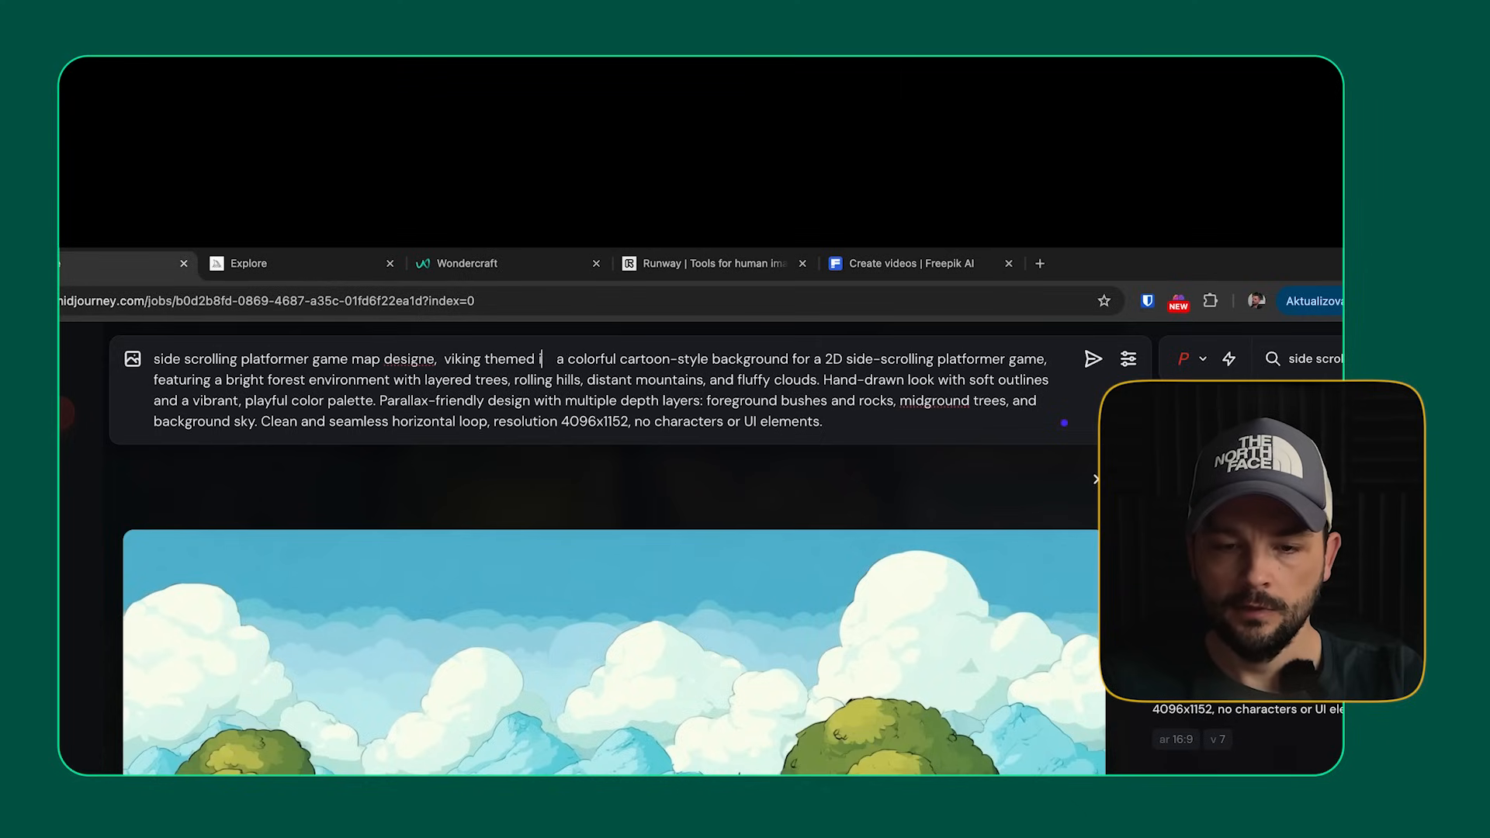
text( forest,)
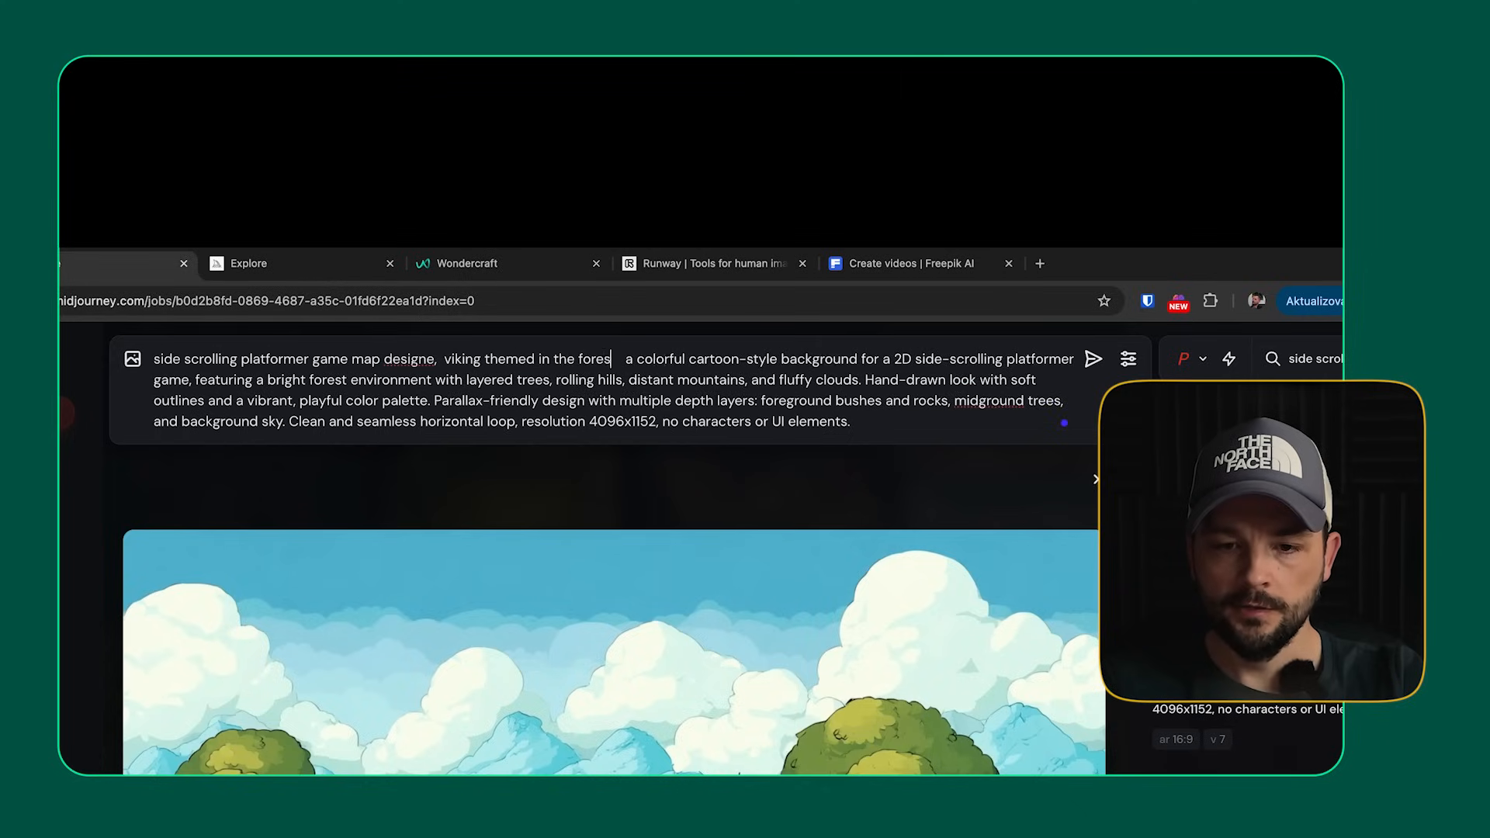
text( layerd)
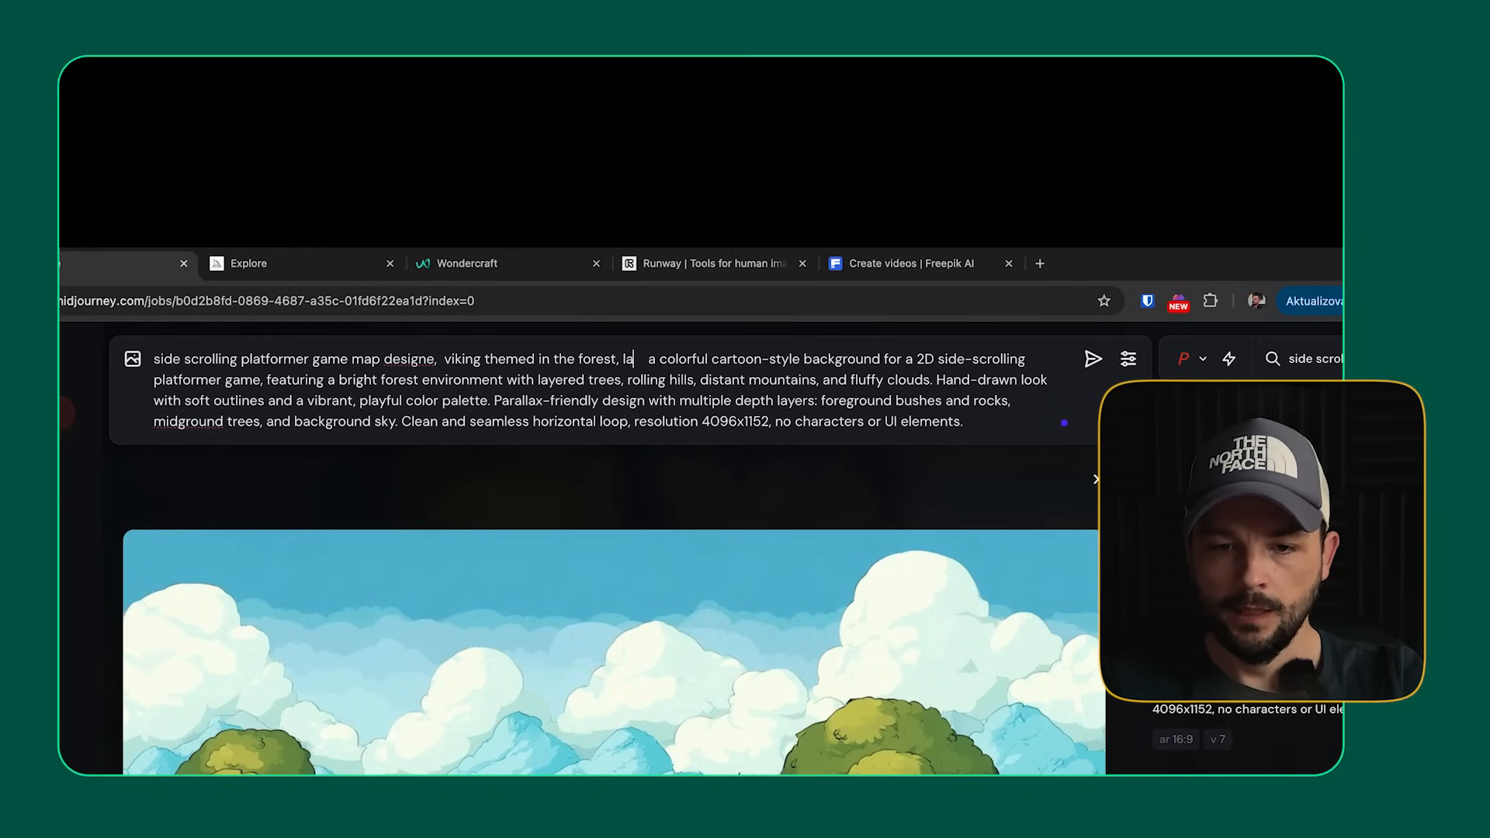
text( desing,)
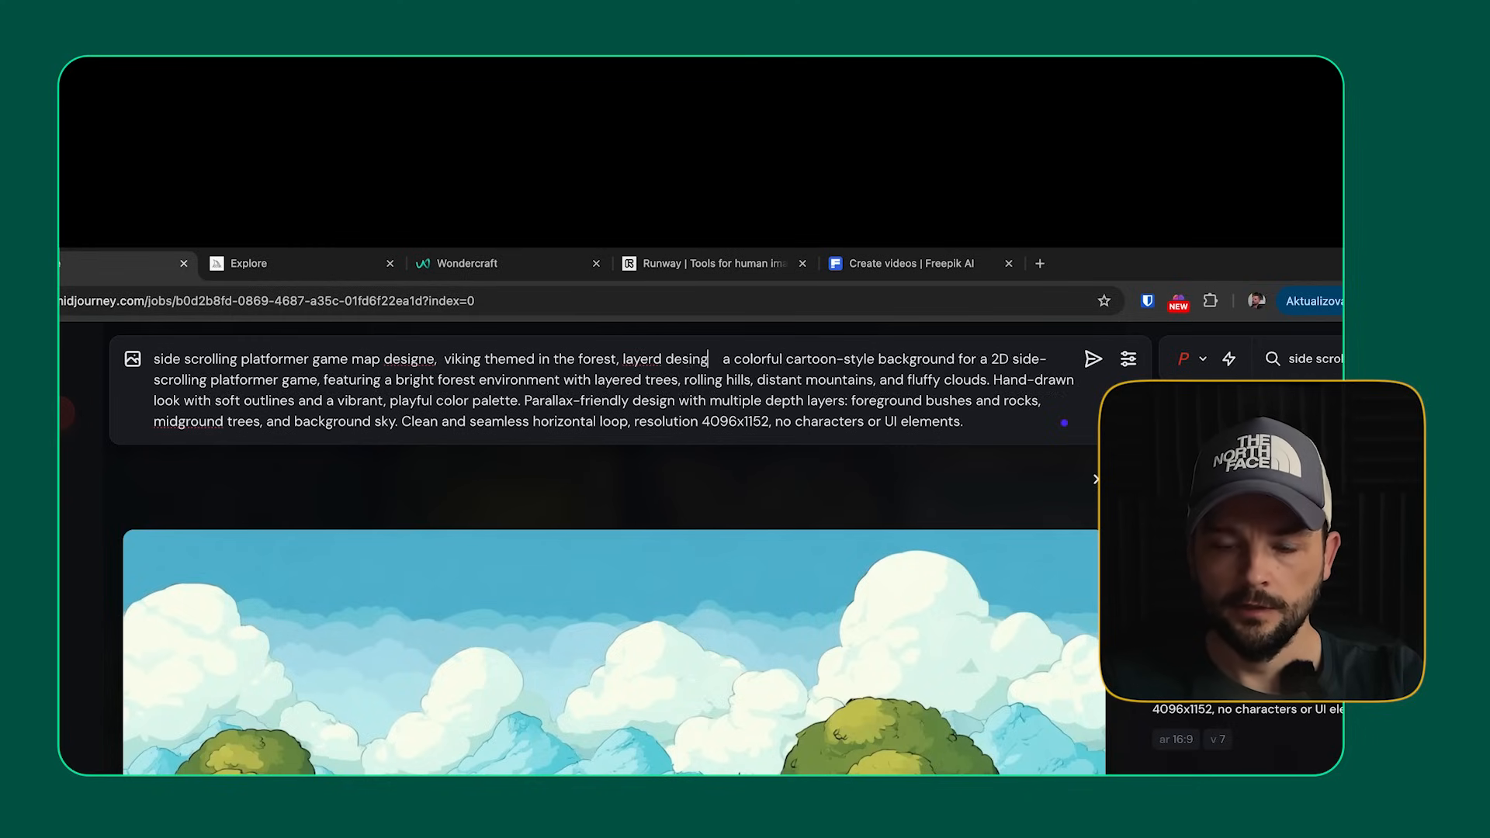
- Copy "Parallax-friendly" to just after "layerd desing," and add "2D vector style," behind it
drag(525, 400, 627, 403)
key(ctrl+c)
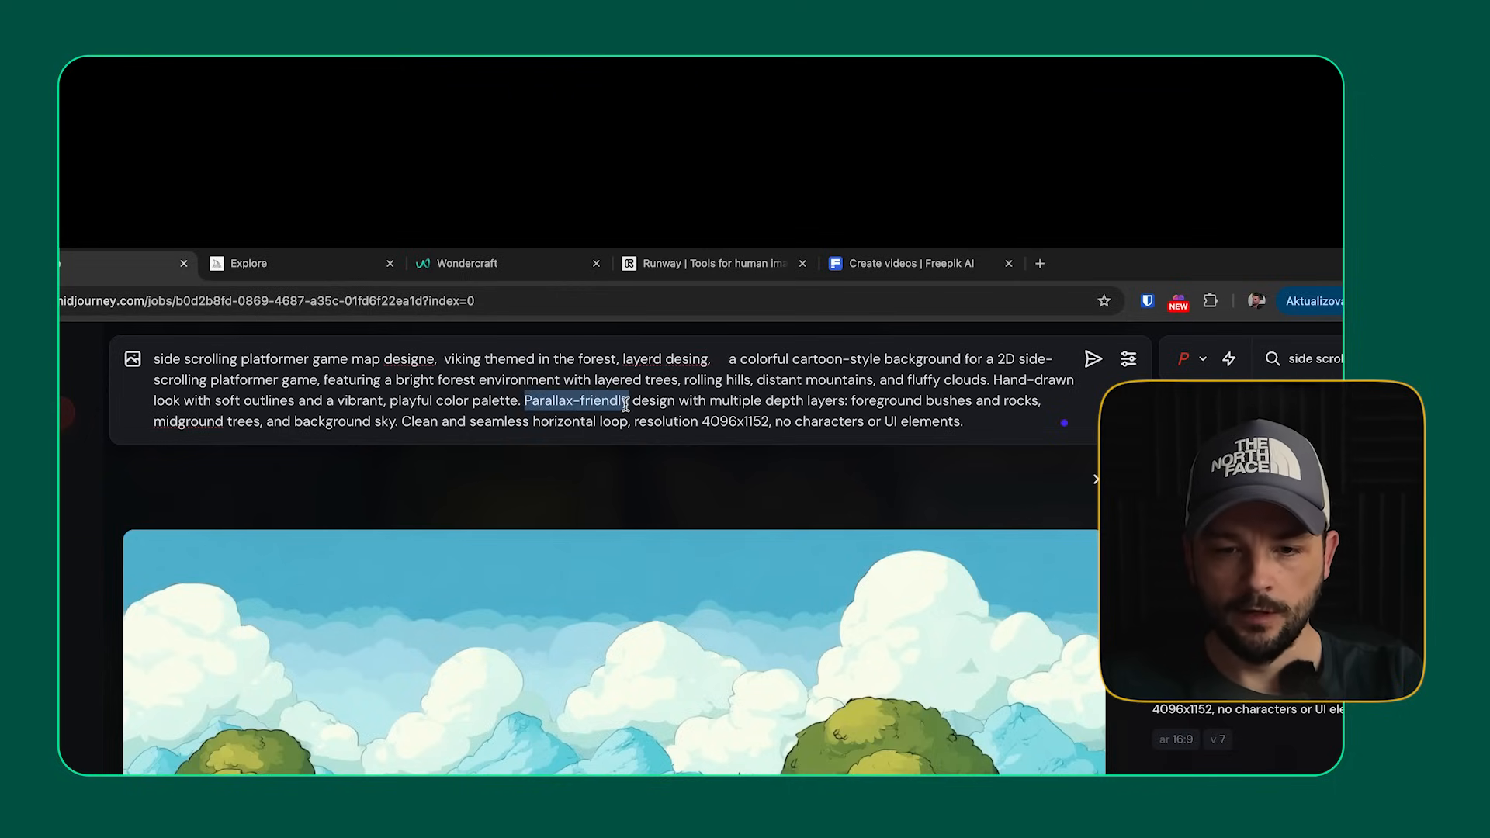
click(720, 359)
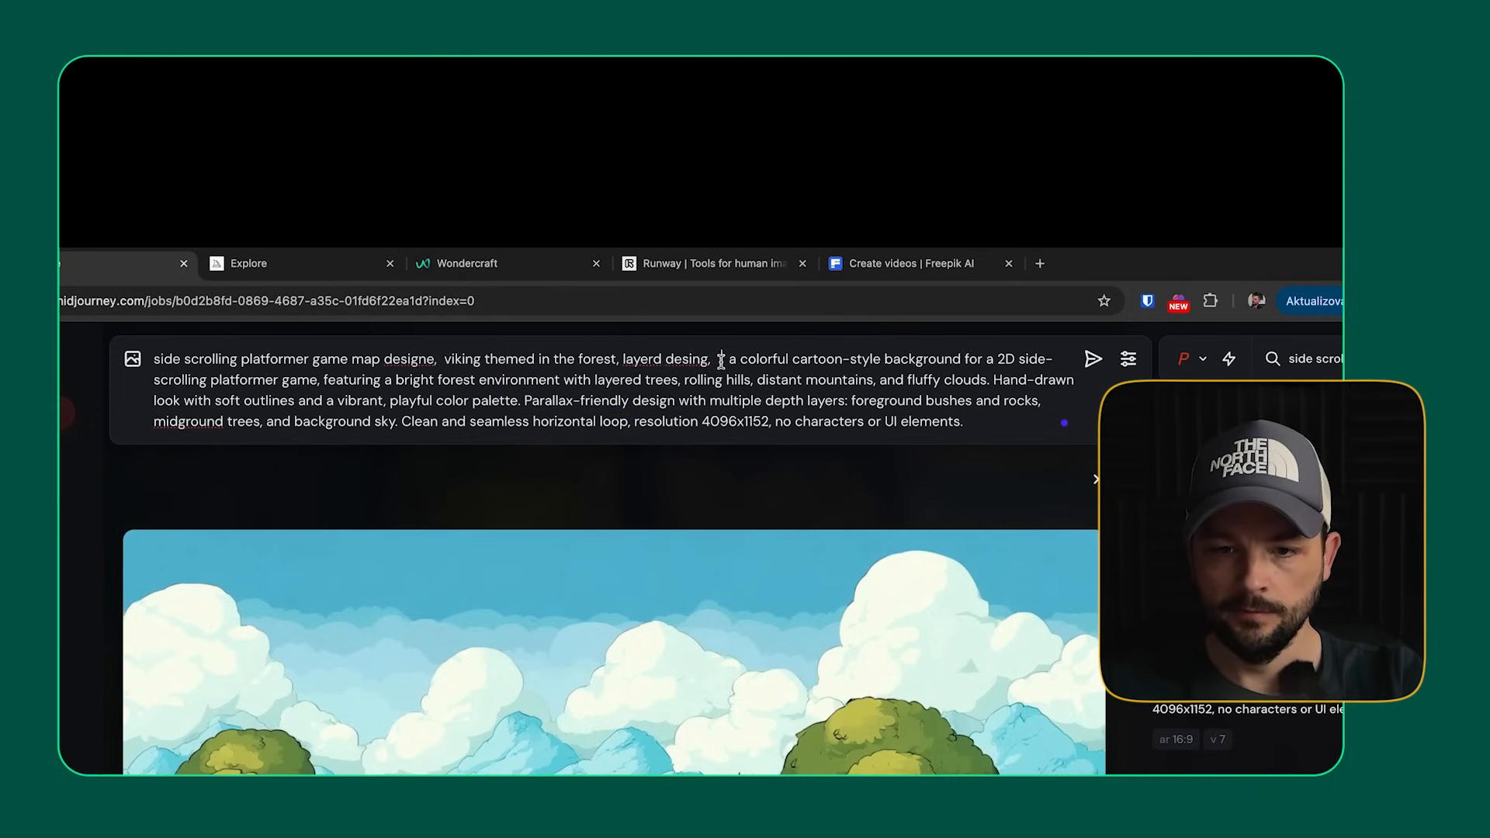
key(ctrl+v)
text(,)
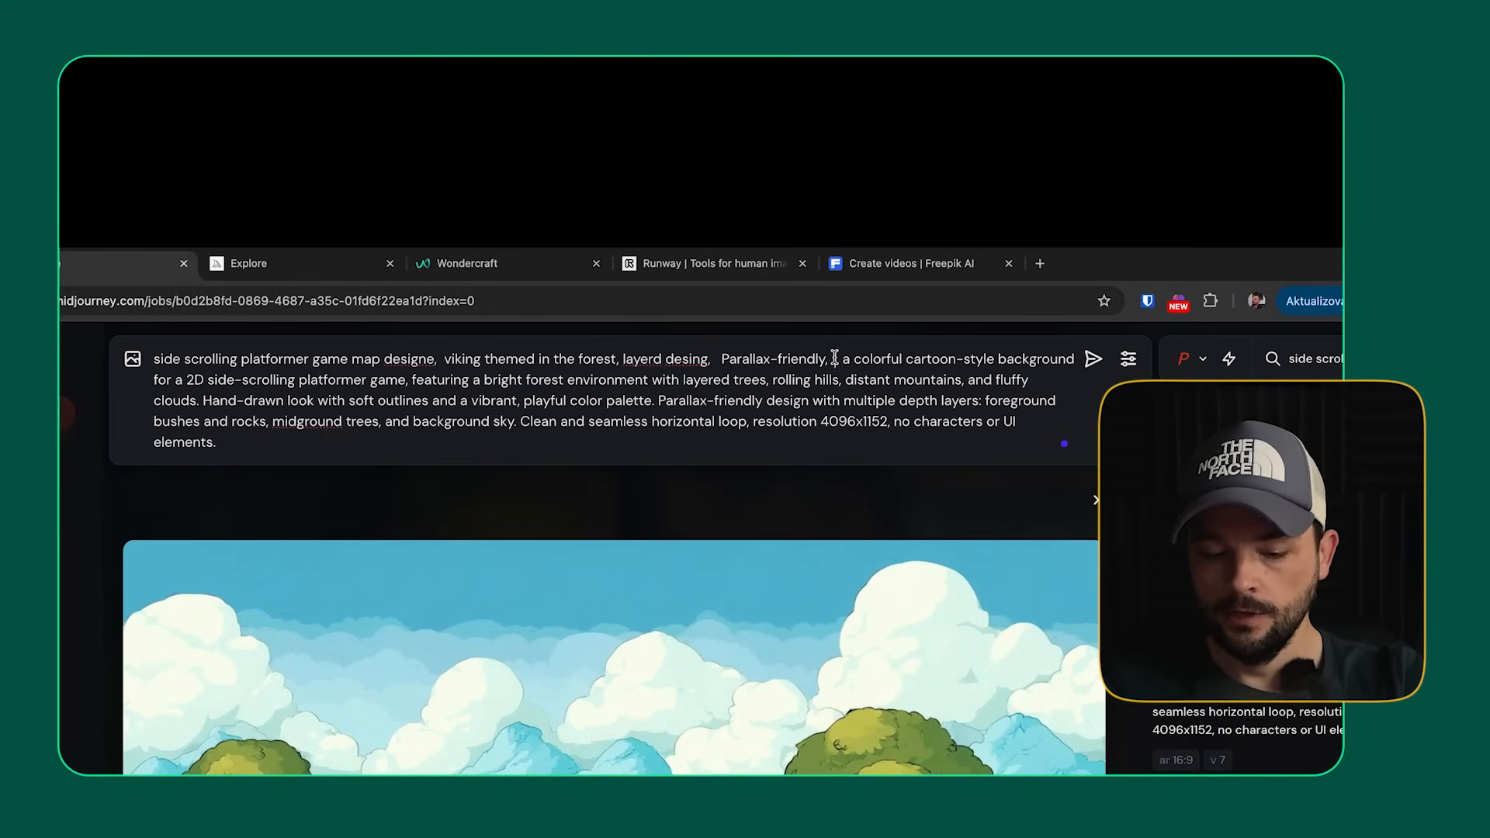
text(2D vector style,)
- Delete the original prompt text from "a colorful cartoon-style background" through "resolution 4096x1152,"
click(945, 359)
drag(945, 360, 635, 425)
key(BackSpace)
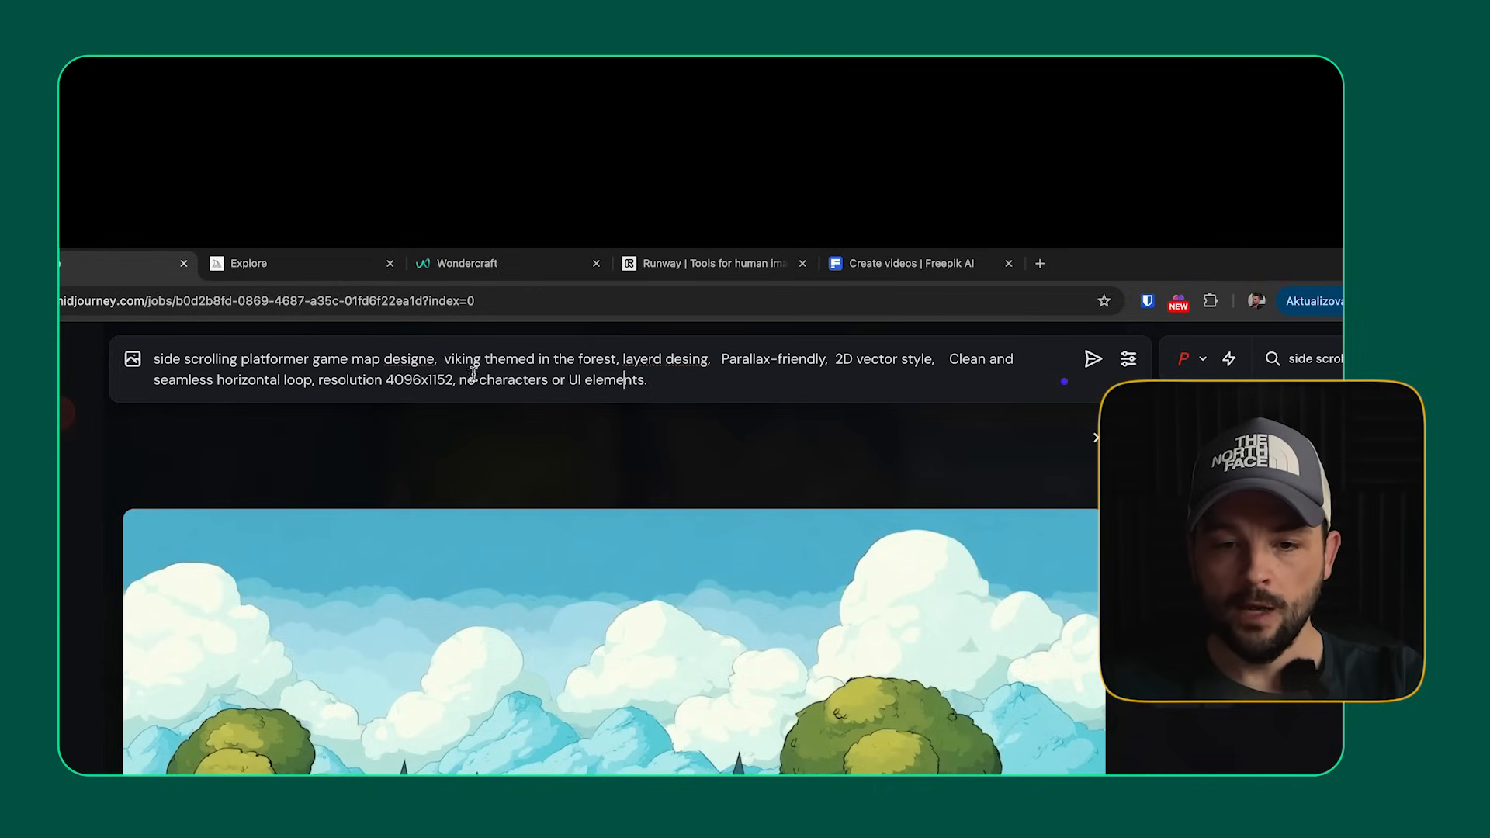
drag(462, 380, 662, 378)
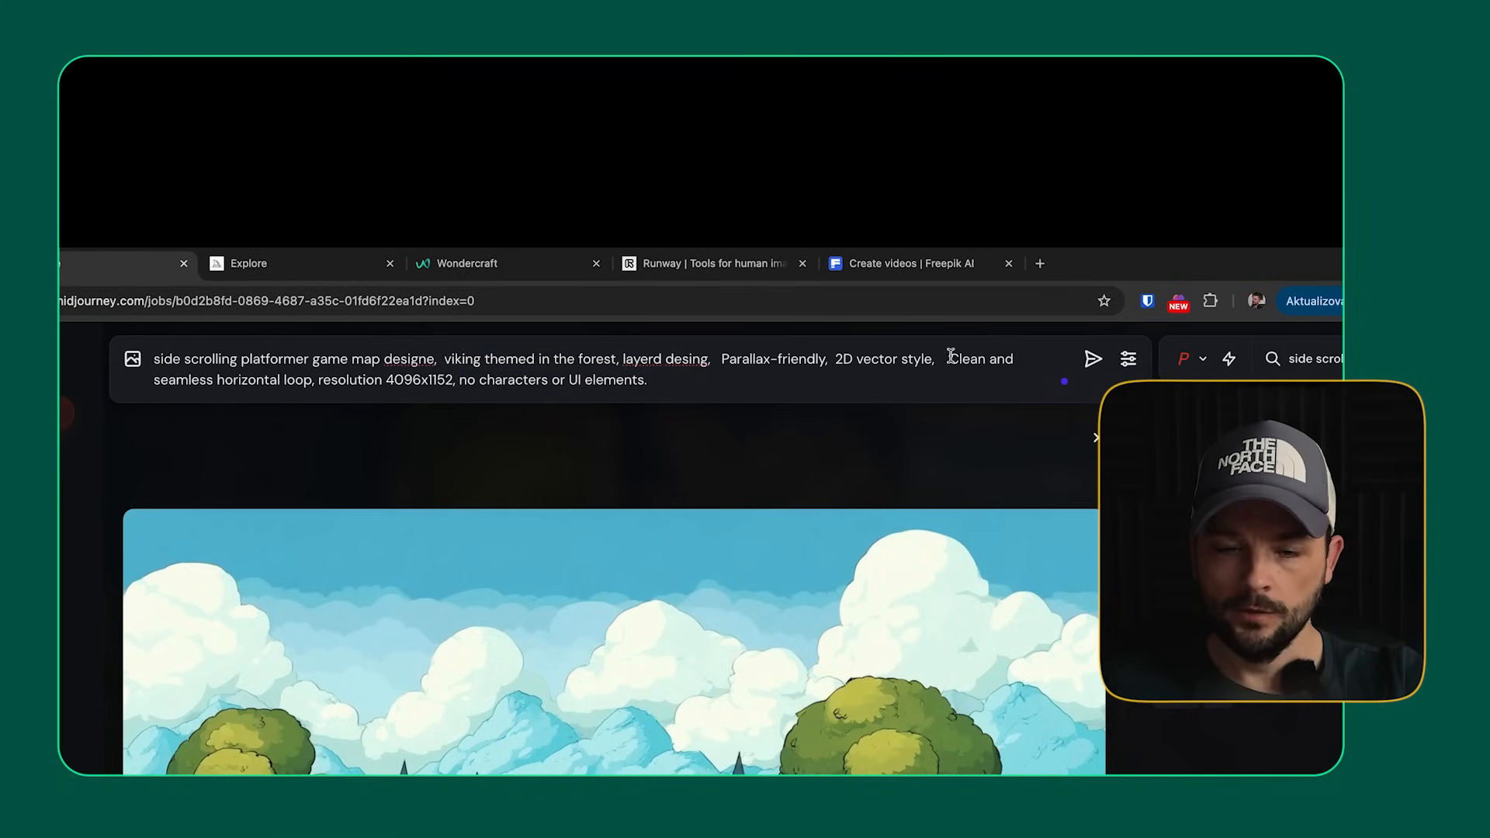
drag(948, 357, 444, 387)
key(BackSpace)
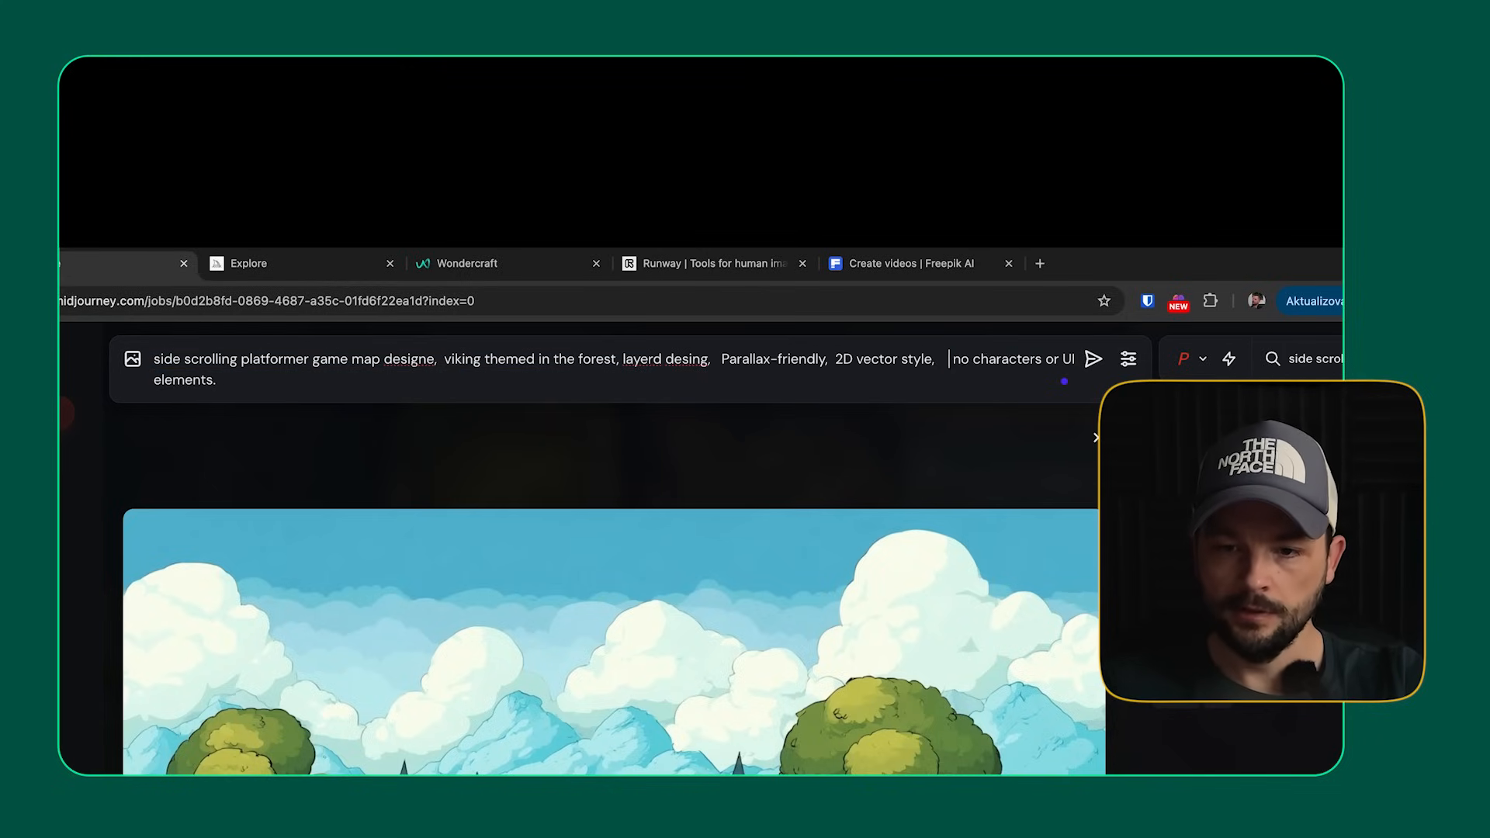
key(BackSpace)
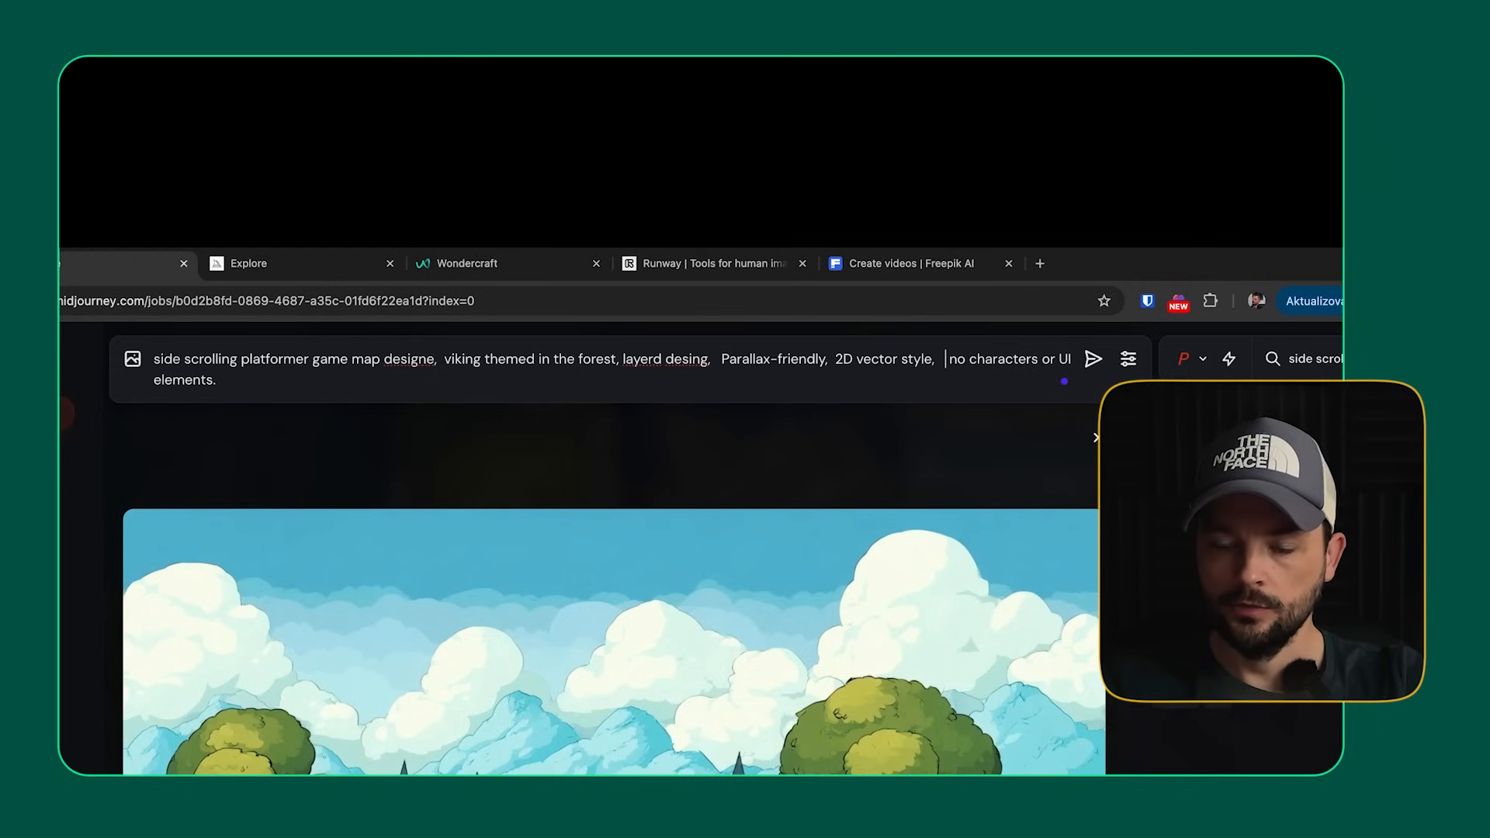
- Turn the prompt's ending into the exclusion parameter "--no characters UI elements" and submit the prompt
click(952, 355)
text(--)
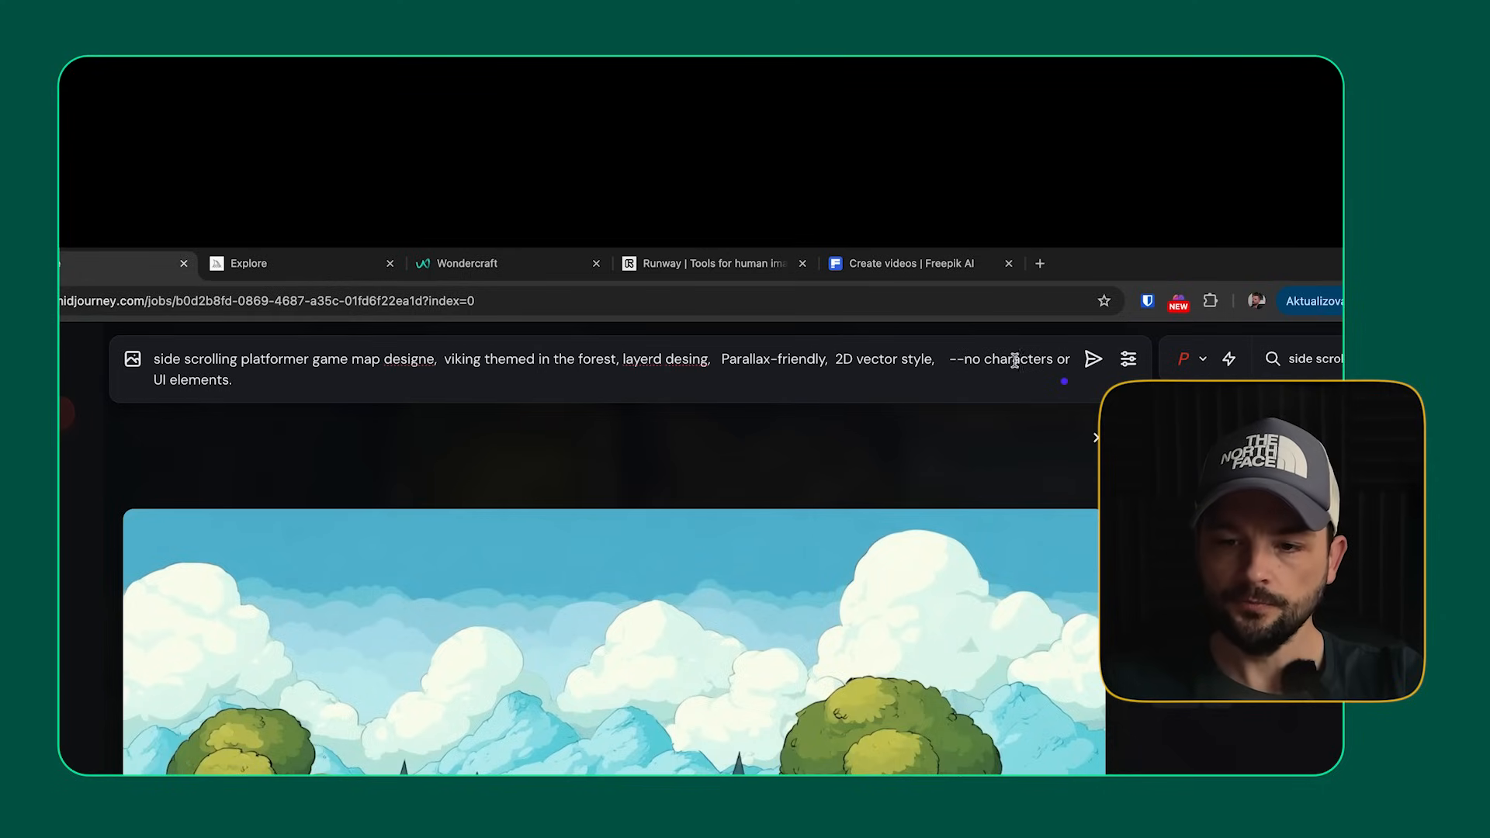
click(1067, 357)
double_click(1068, 357)
key(BackSpace)
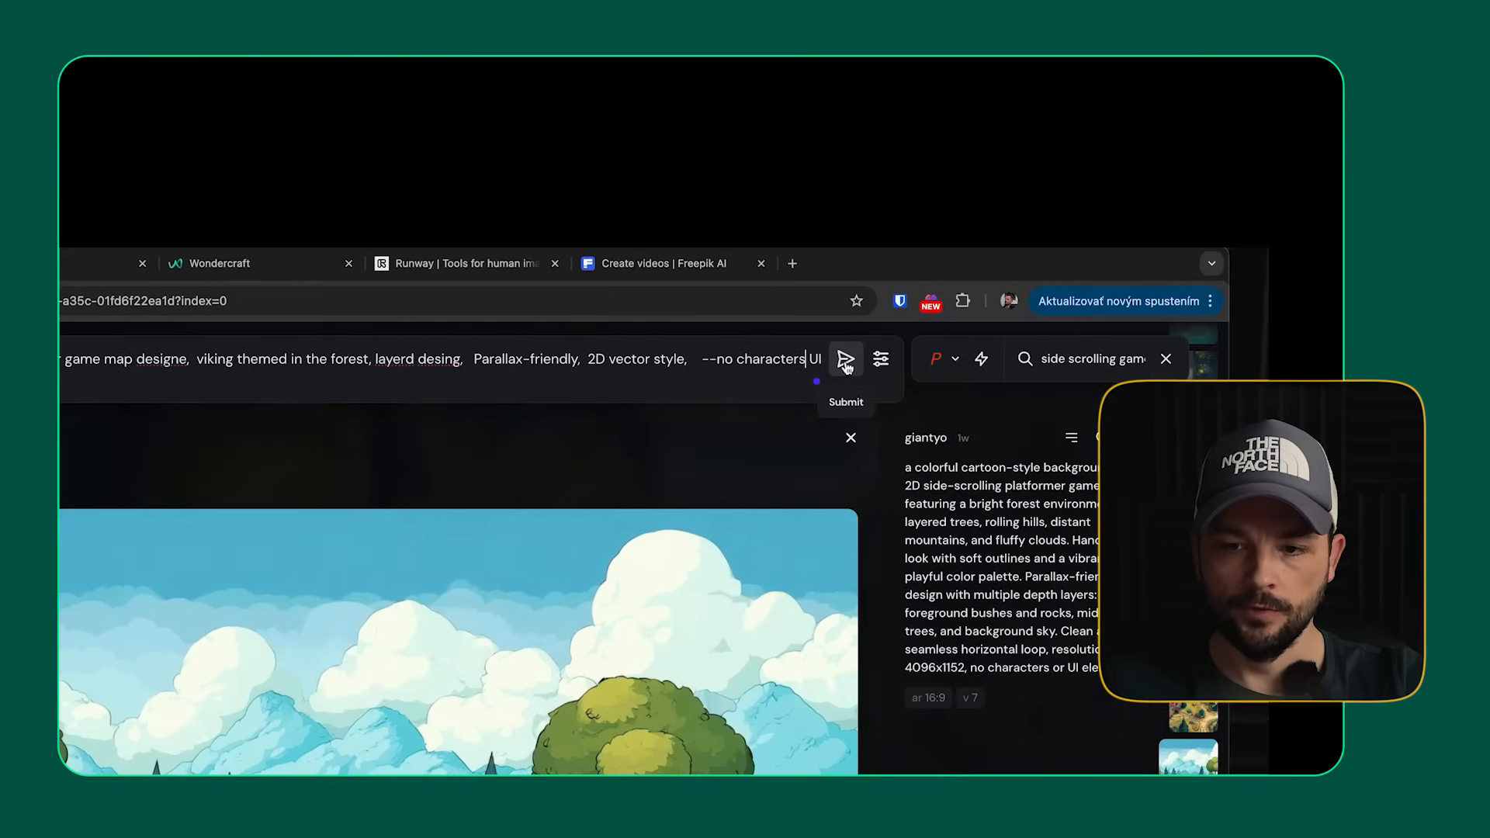
click(845, 360)
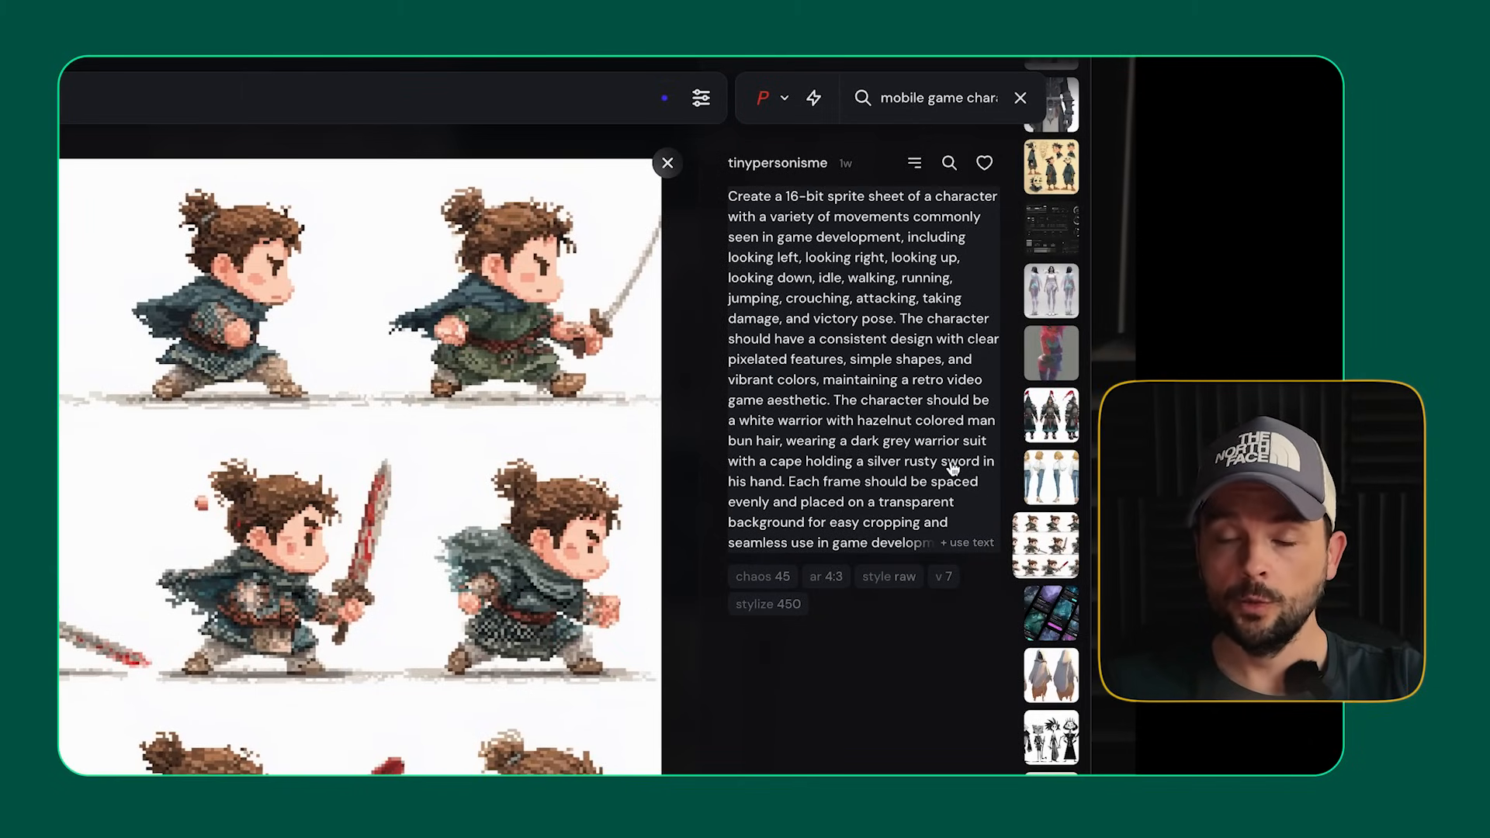
- Reuse the pixel warrior sprite sheet's prompt text and remove "Create a 16-bit" from its beginning
click(967, 542)
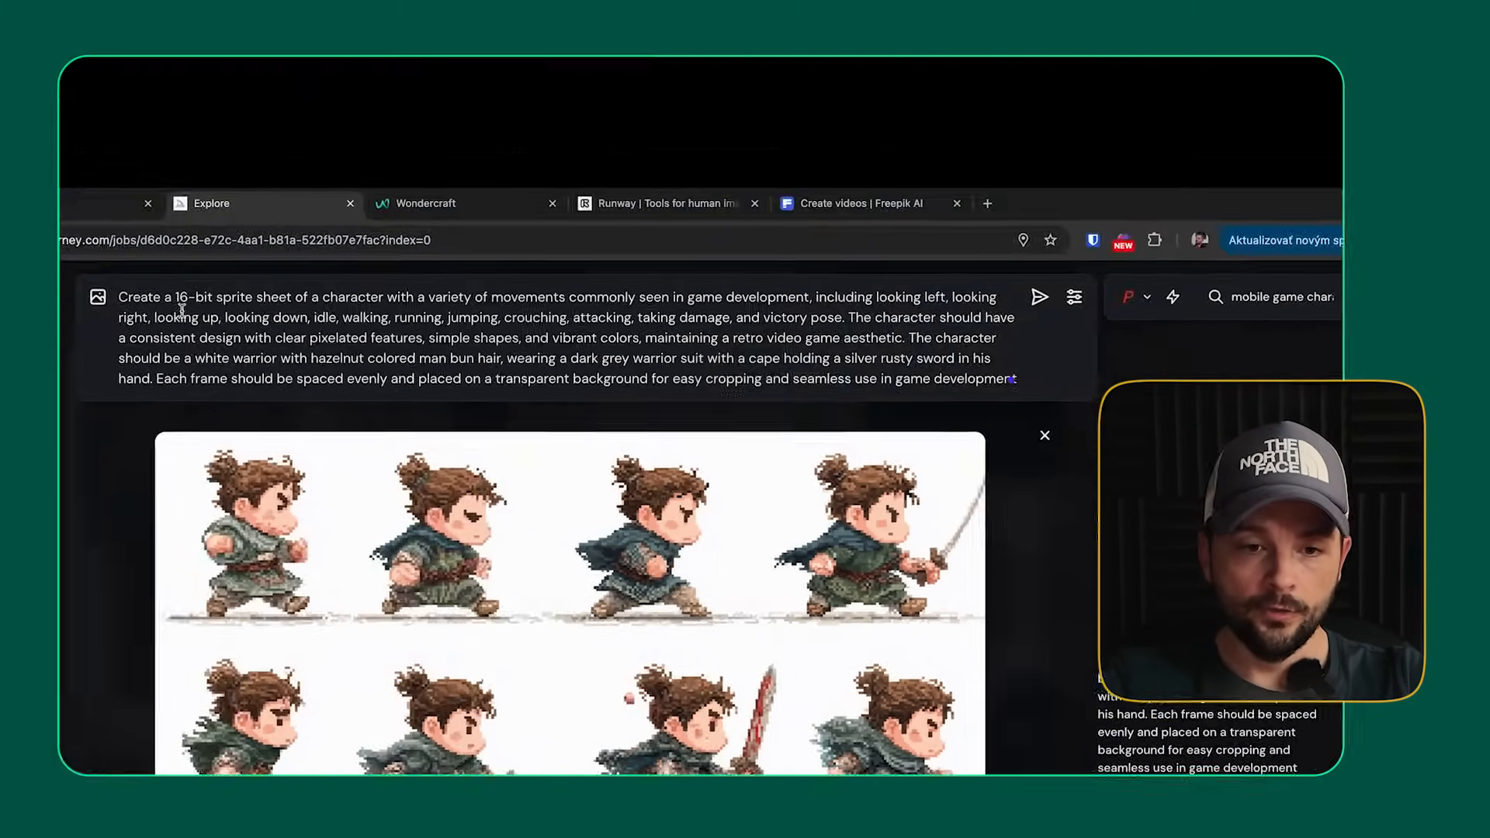
drag(208, 303, 239, 305)
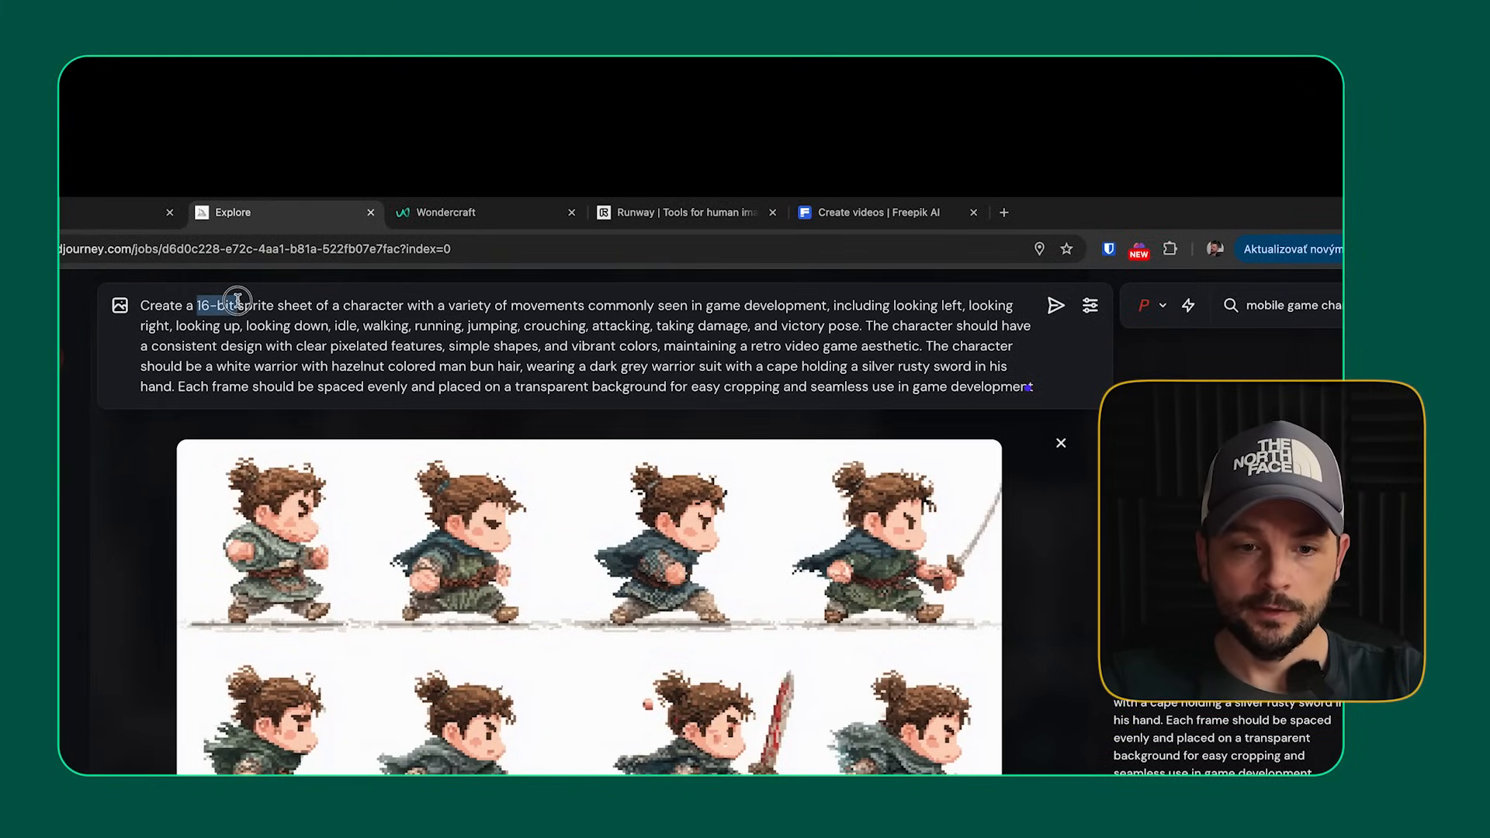
key(BackSpace)
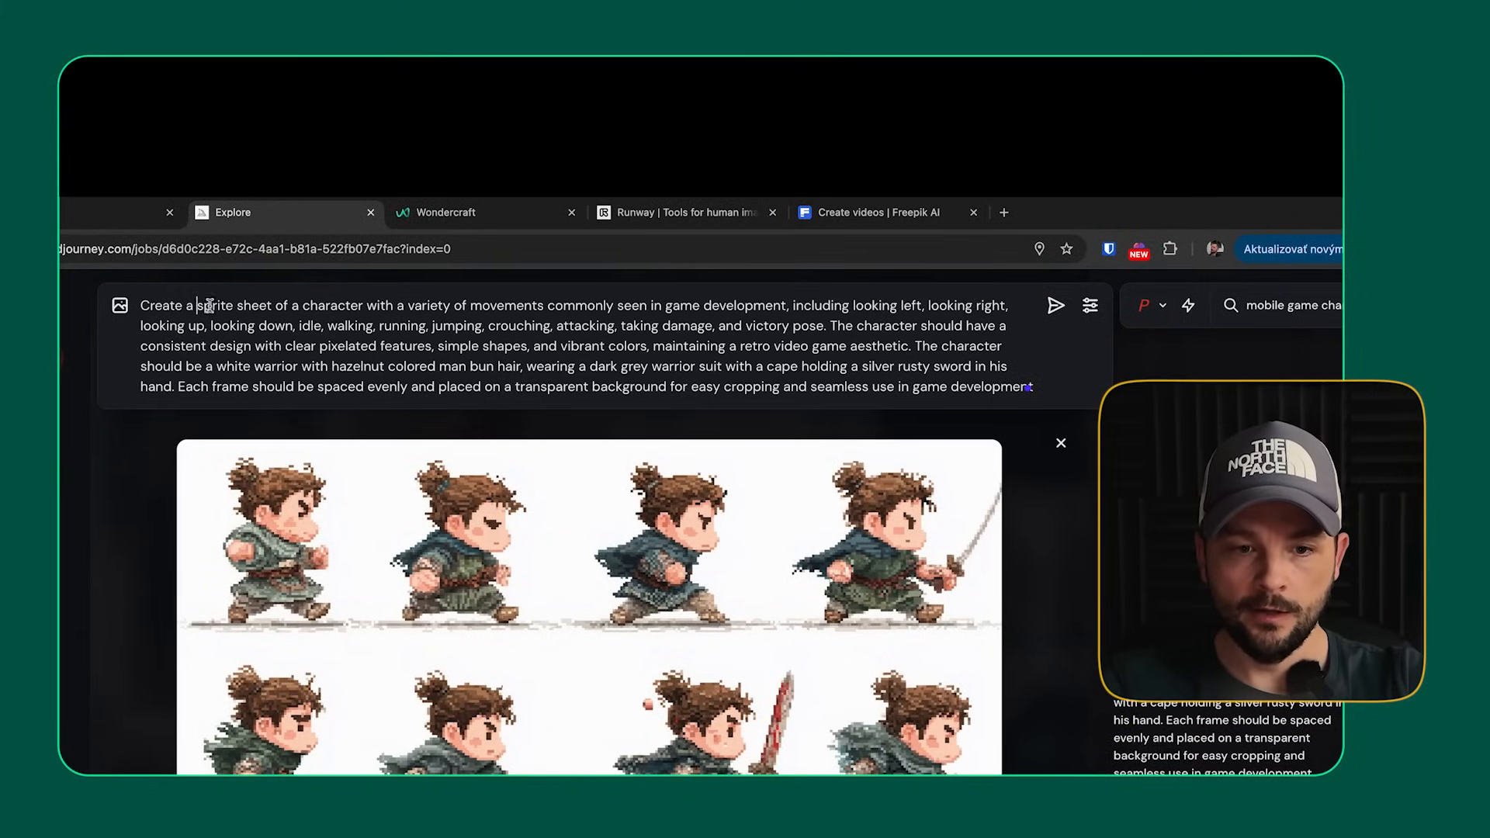
drag(196, 305, 277, 297)
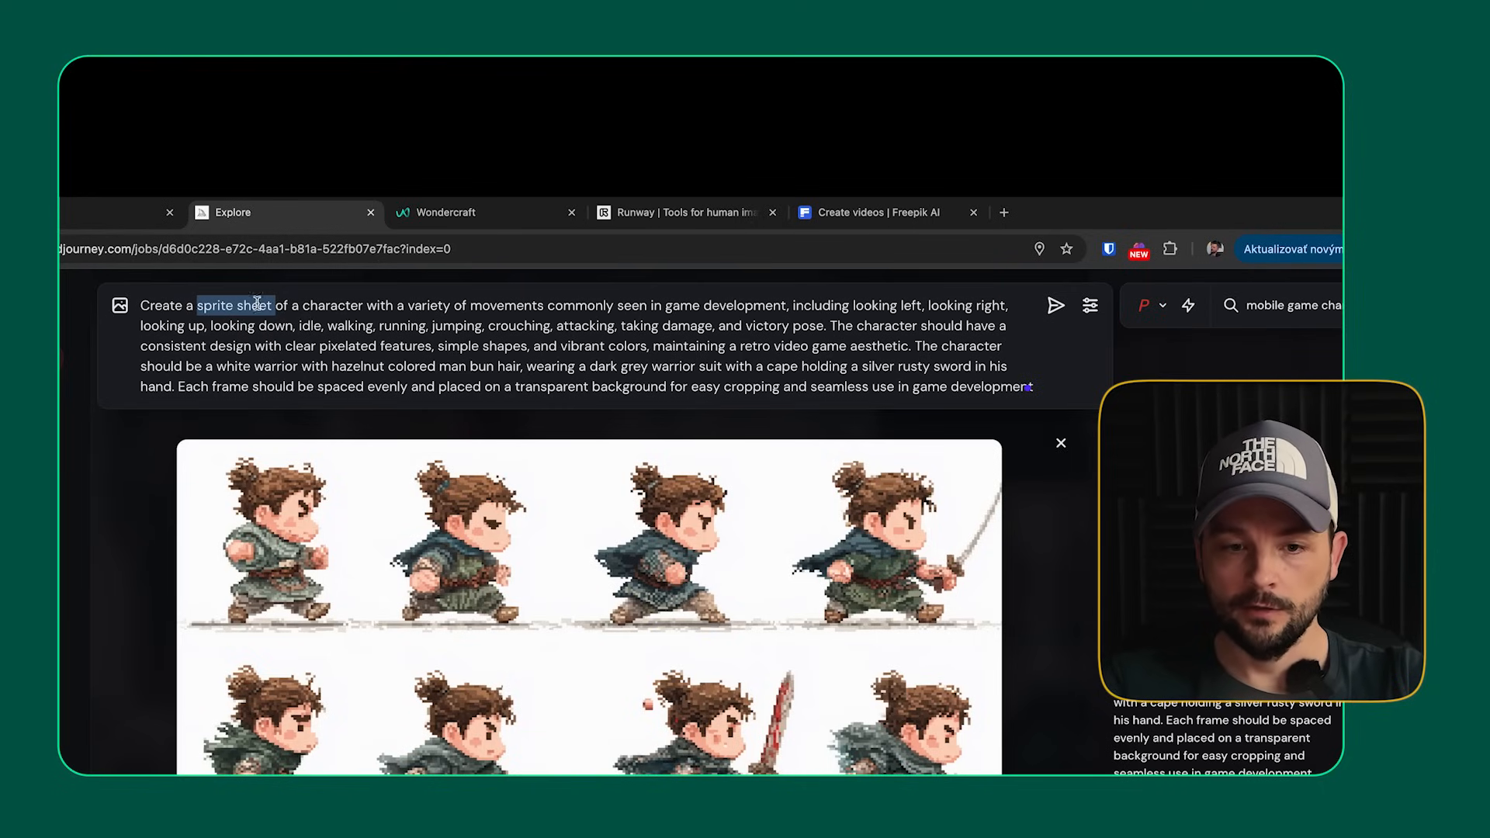
drag(195, 302, 121, 306)
key(BackSpace)
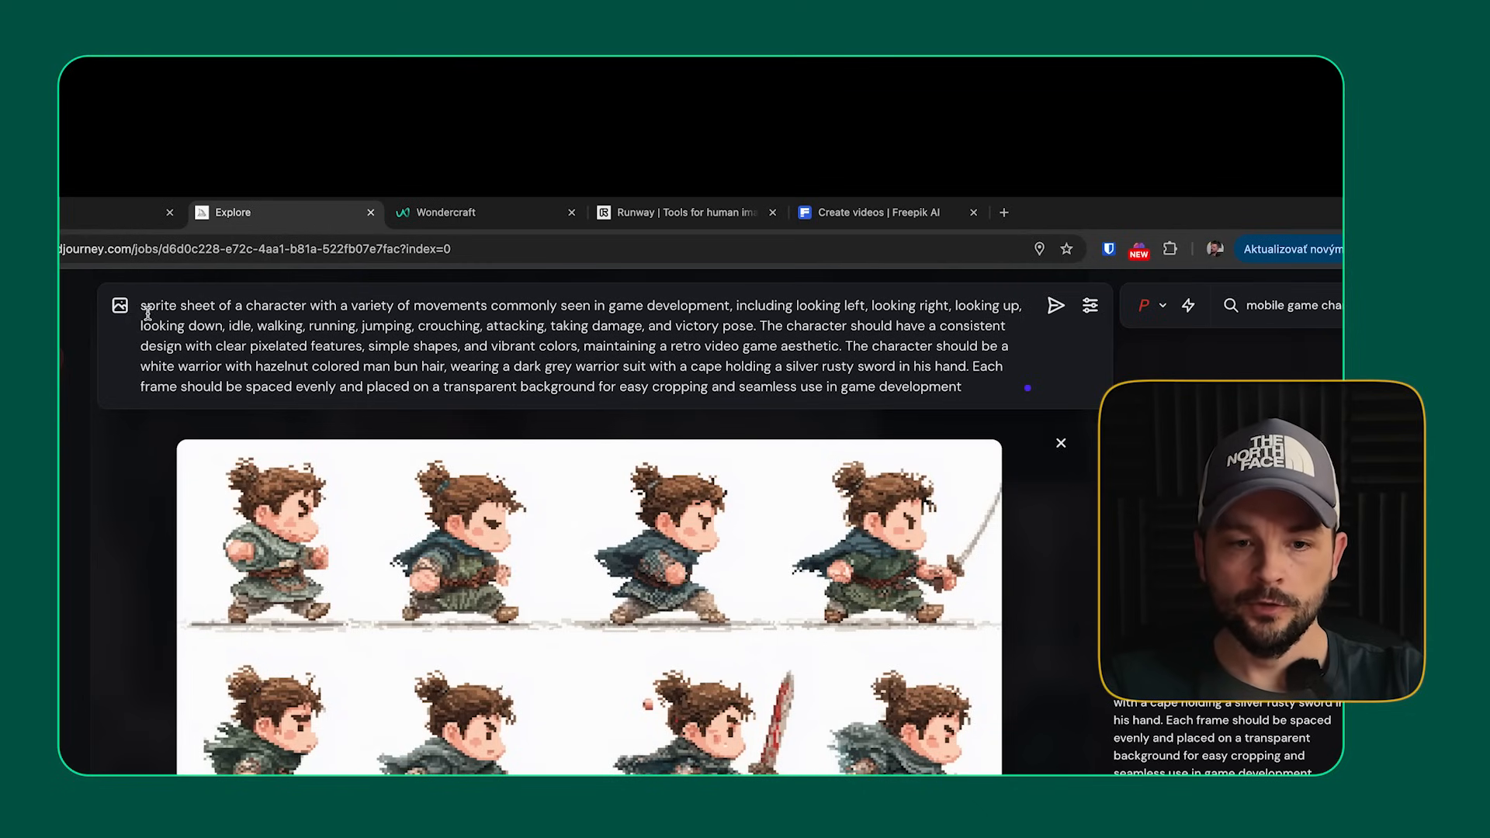
- Insert "viking" before "character" in the opening phrase of the sprite sheet prompt
click(249, 306)
text(viking)
click(282, 304)
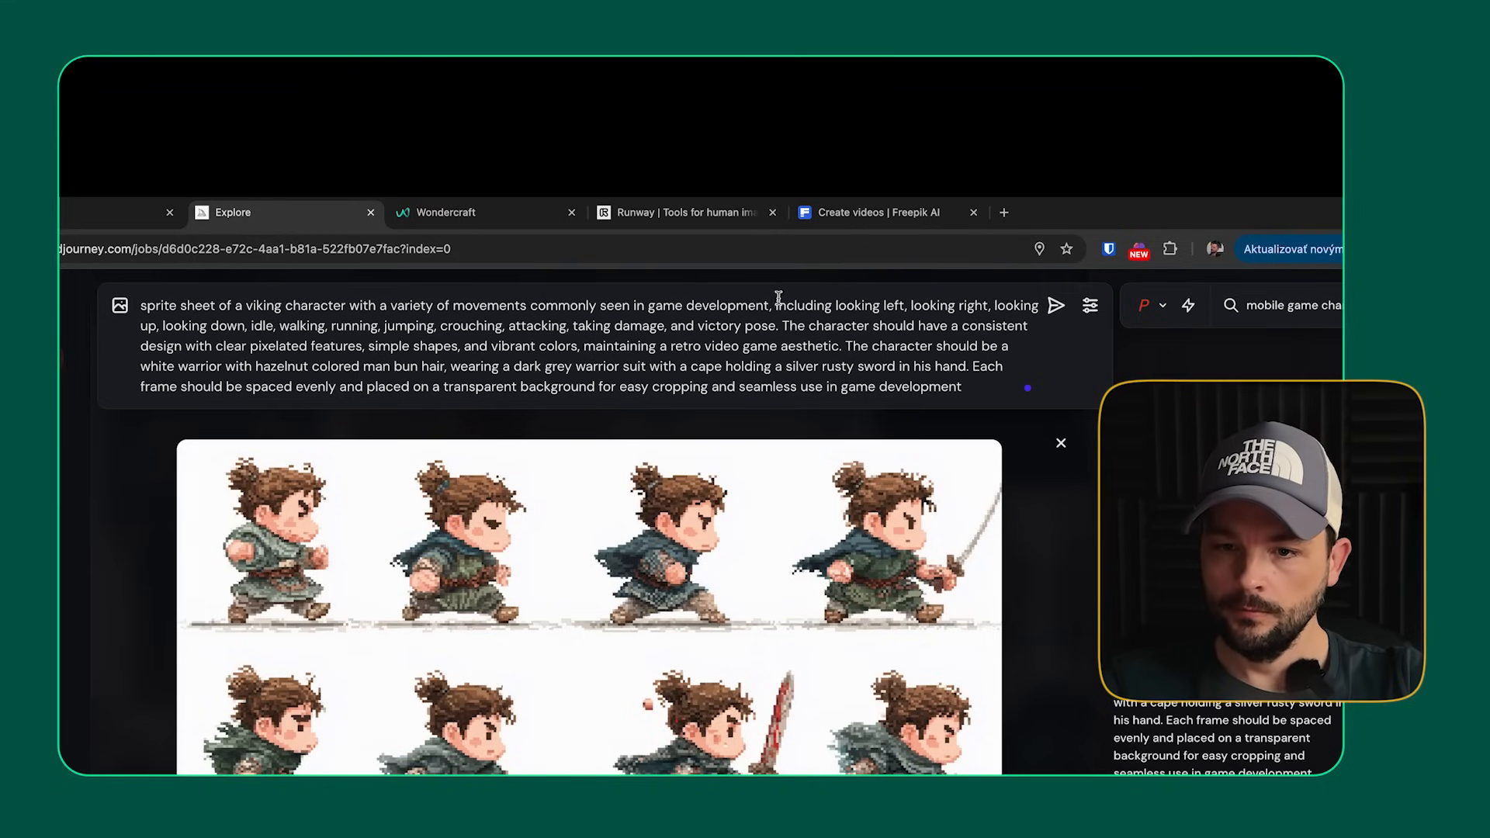
- Replace the prompt's list from "including looking left" through "victory pose" with "including standing still, running, jumping."
mouse_move(774, 304)
mouse_down()
mouse_move(838, 305)
mouse_move(774, 326)
mouse_up()
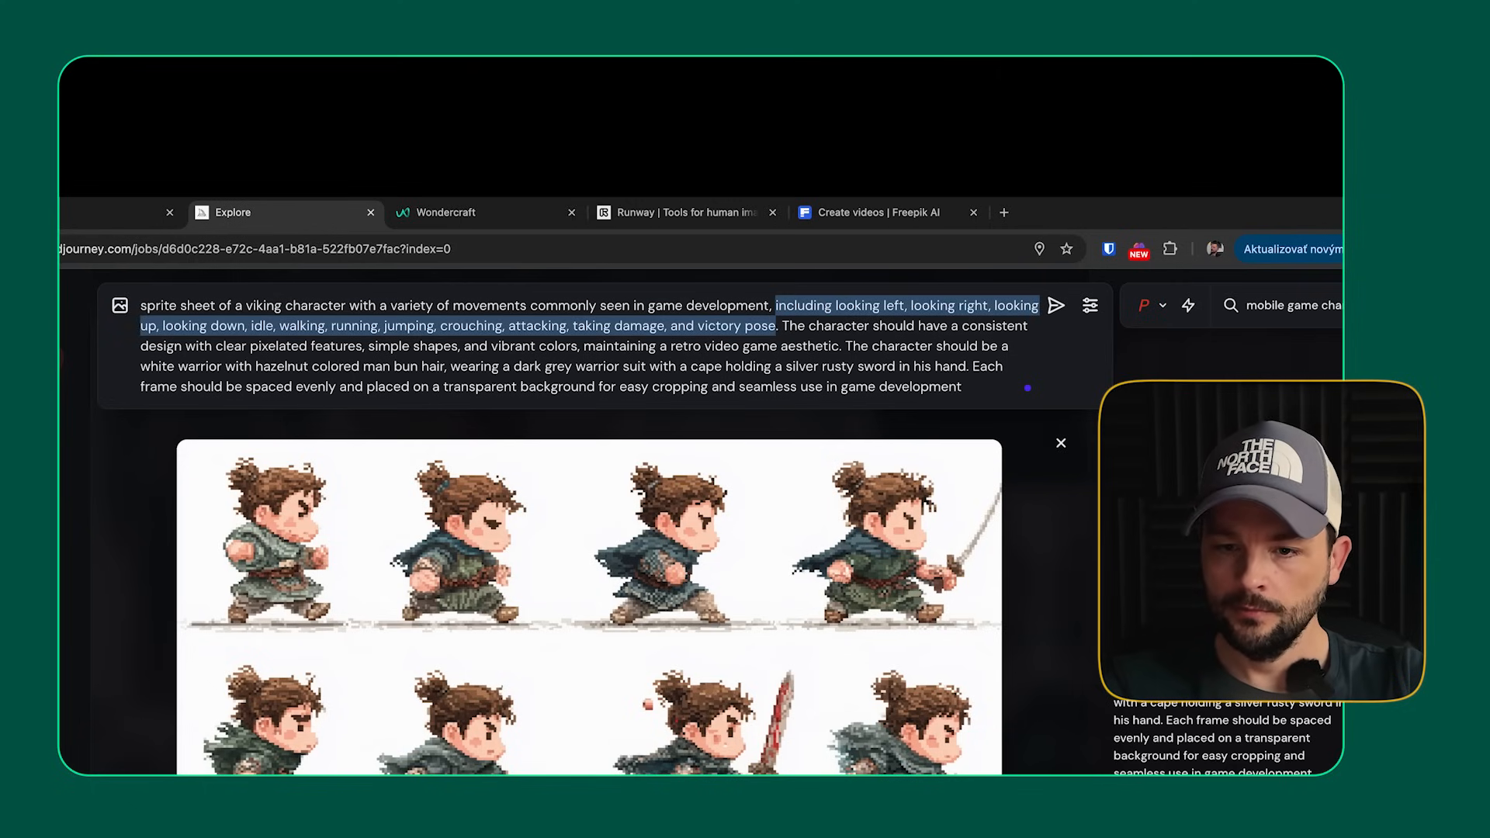
text(including standing still, run)
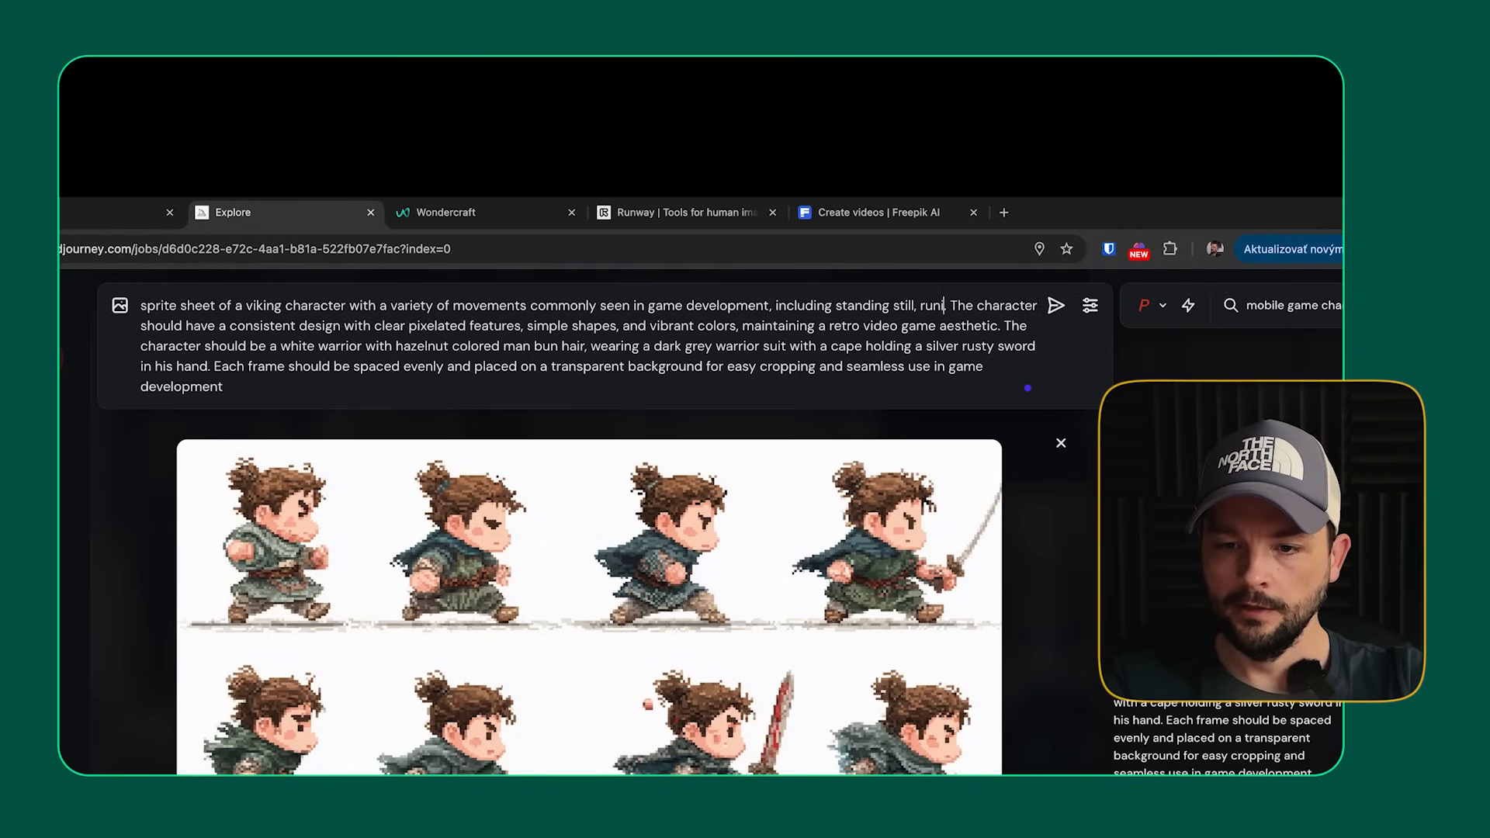
text(ning, jumb)
key(BackSpace)
text(ping.)
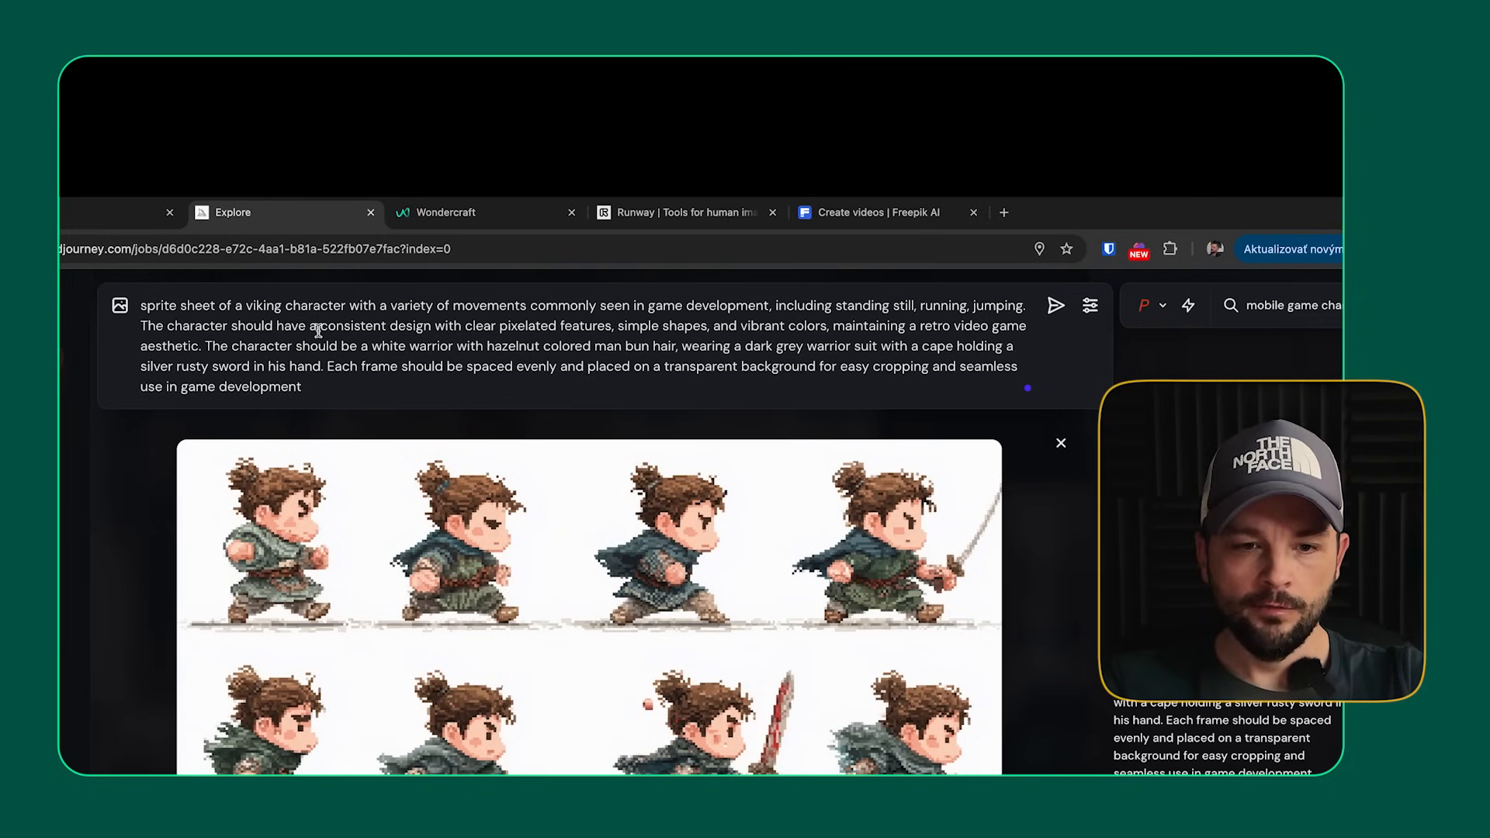
- Remove "with clear pixelated features" and "maintaining a retro" from the sprite sheet prompt's consistent-design sentence
click(142, 326)
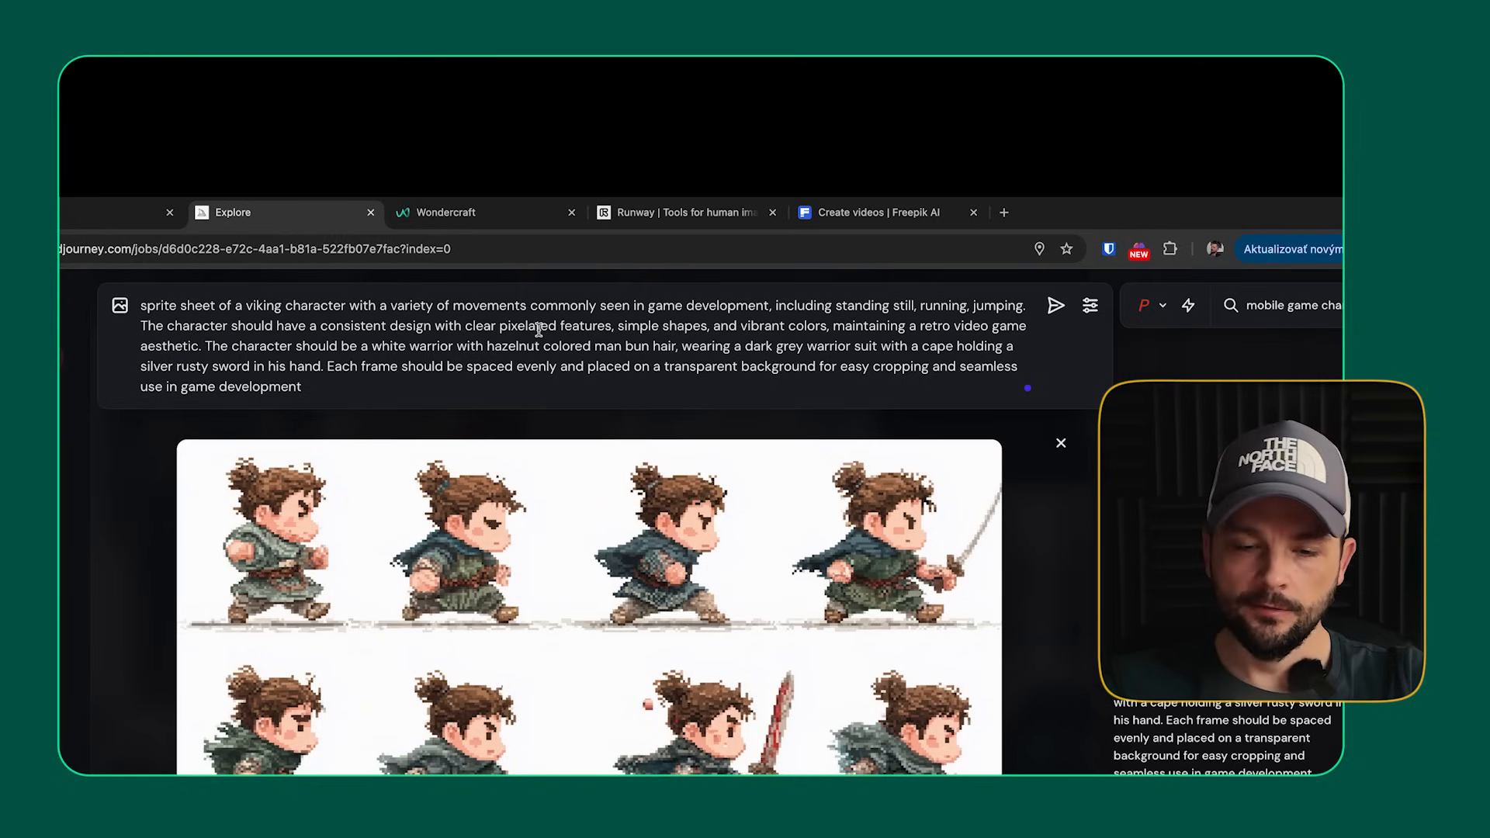
drag(434, 326, 464, 325)
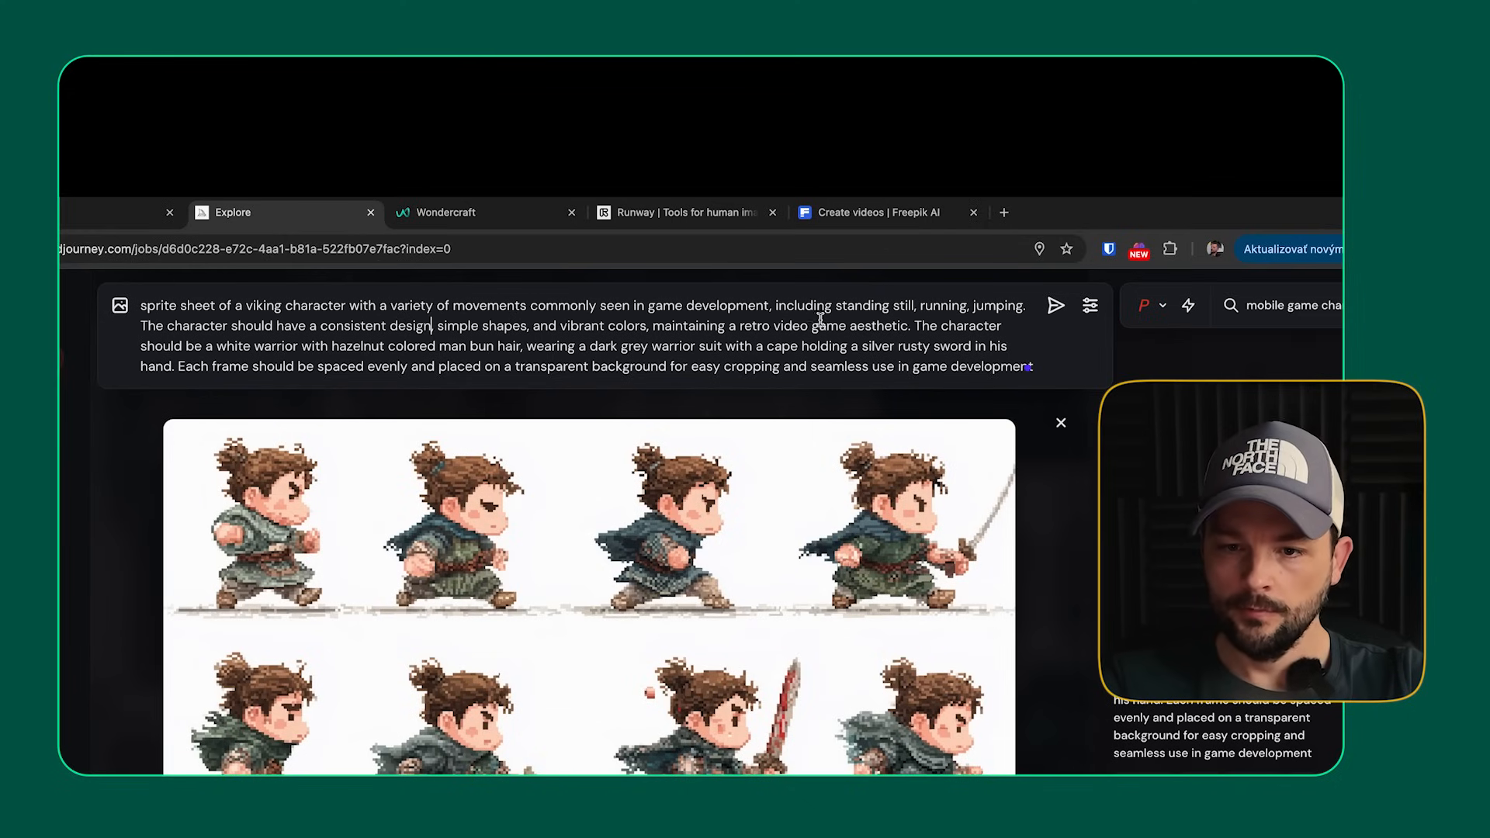
drag(653, 326, 774, 326)
key(BackSpace)
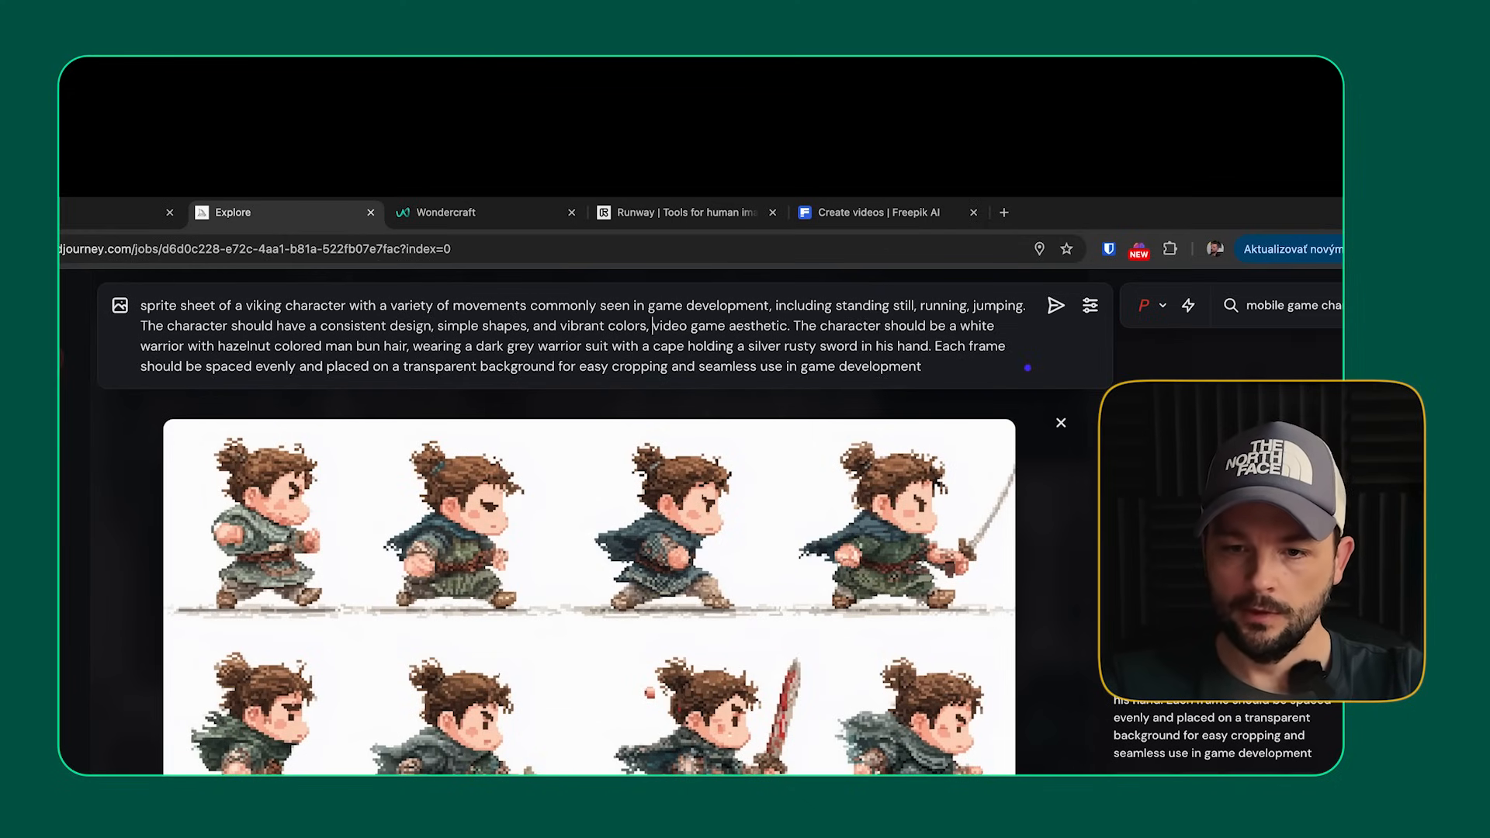
- Shorten the prompt's ending to "The character should be a viking warrior", dropping the hair, outfit and frame details, and submit it
drag(962, 326, 996, 326)
text(viking)
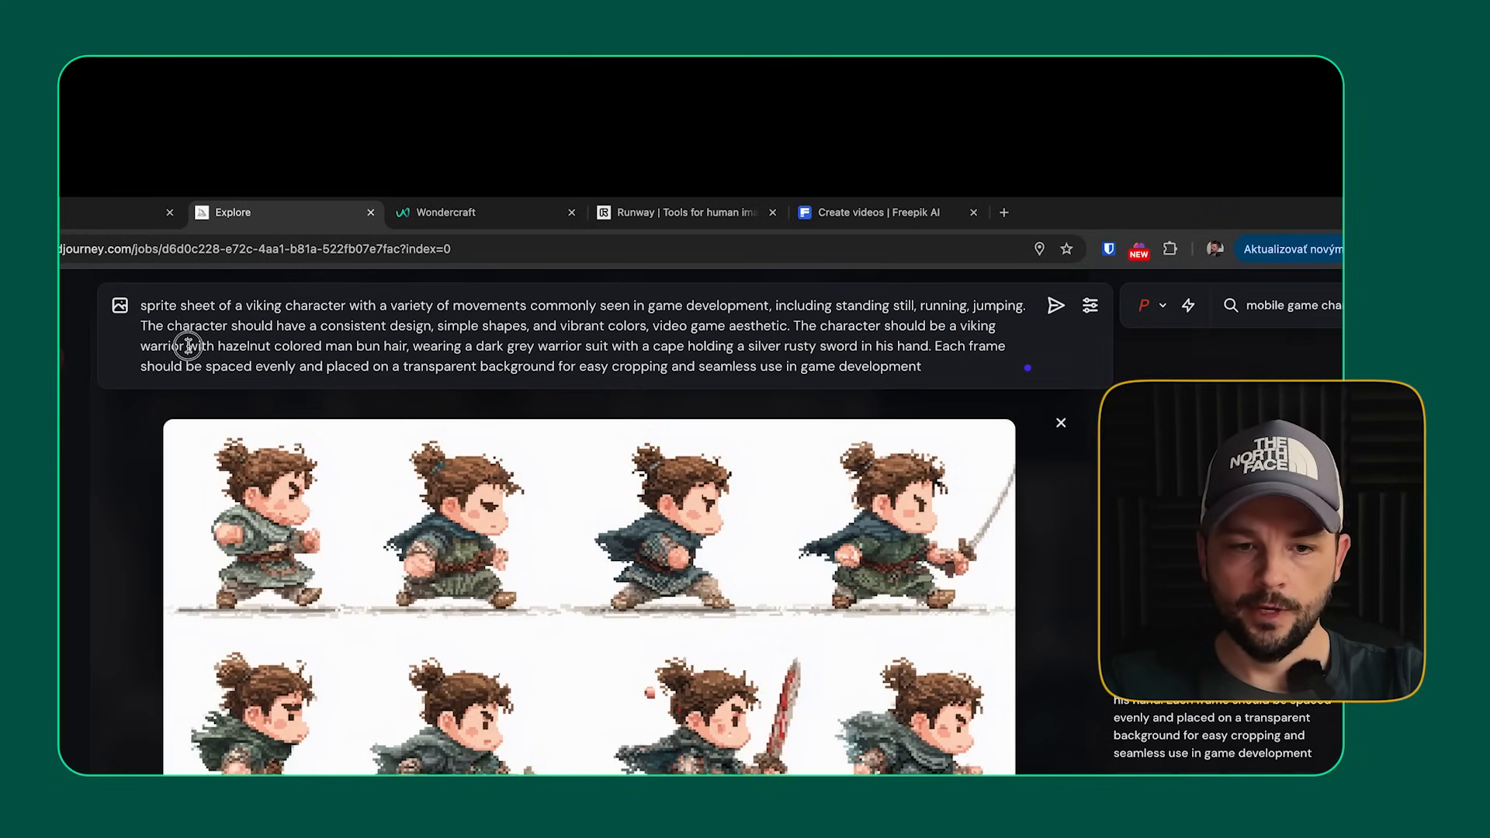
drag(188, 345, 397, 342)
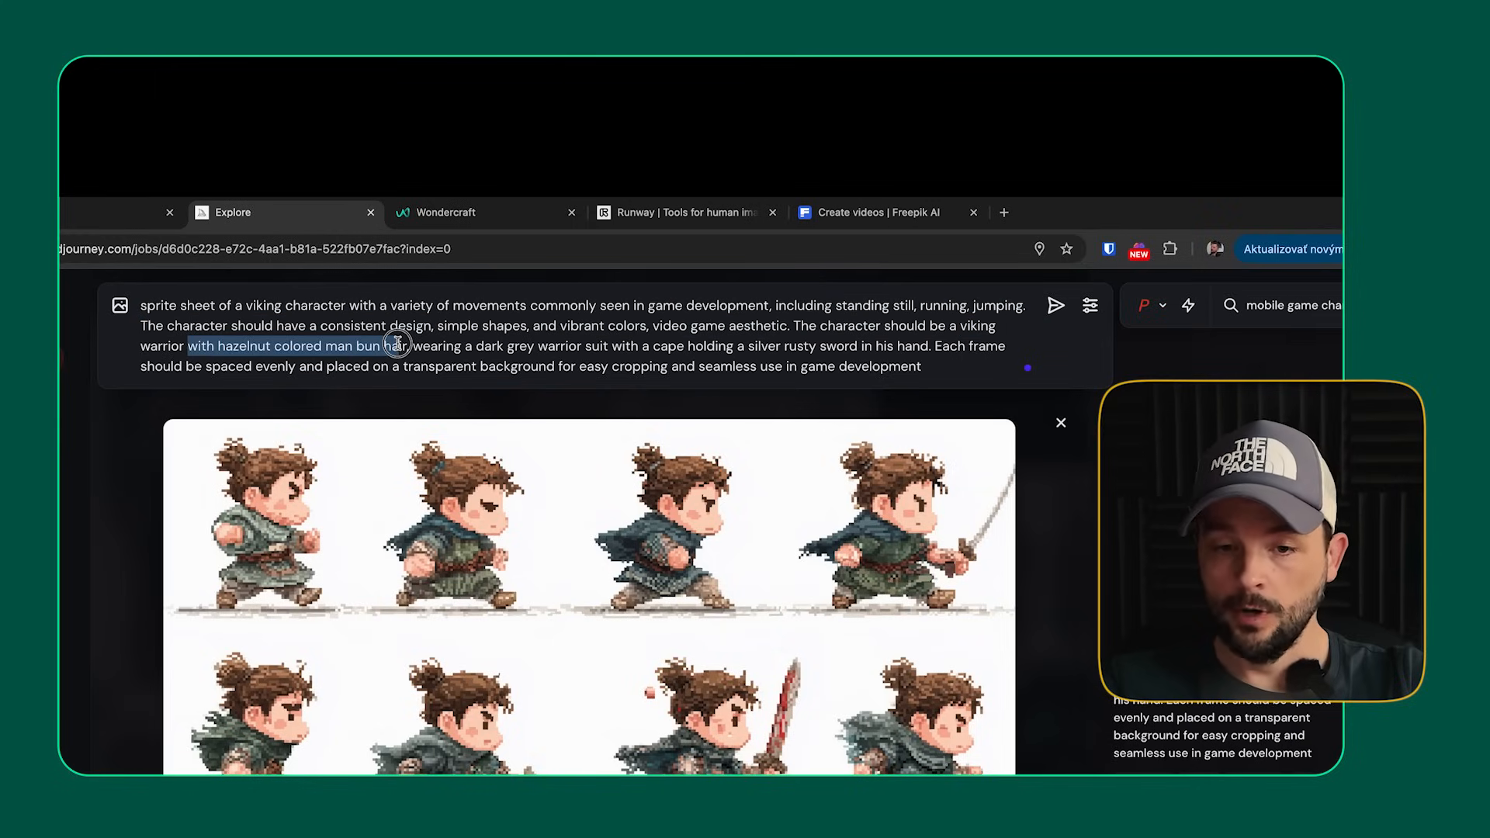
drag(398, 342, 973, 362)
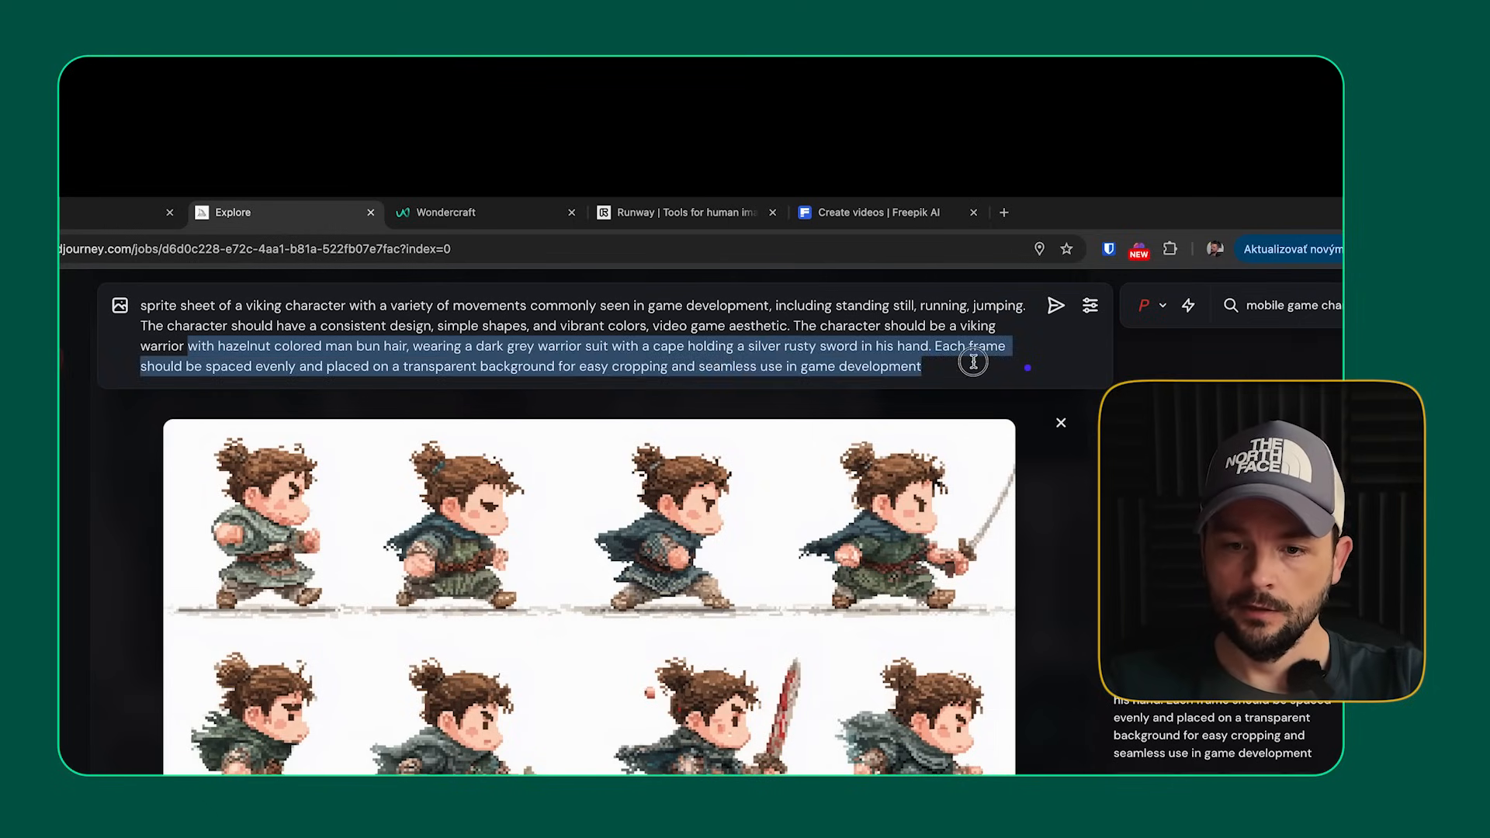
key(BackSpace)
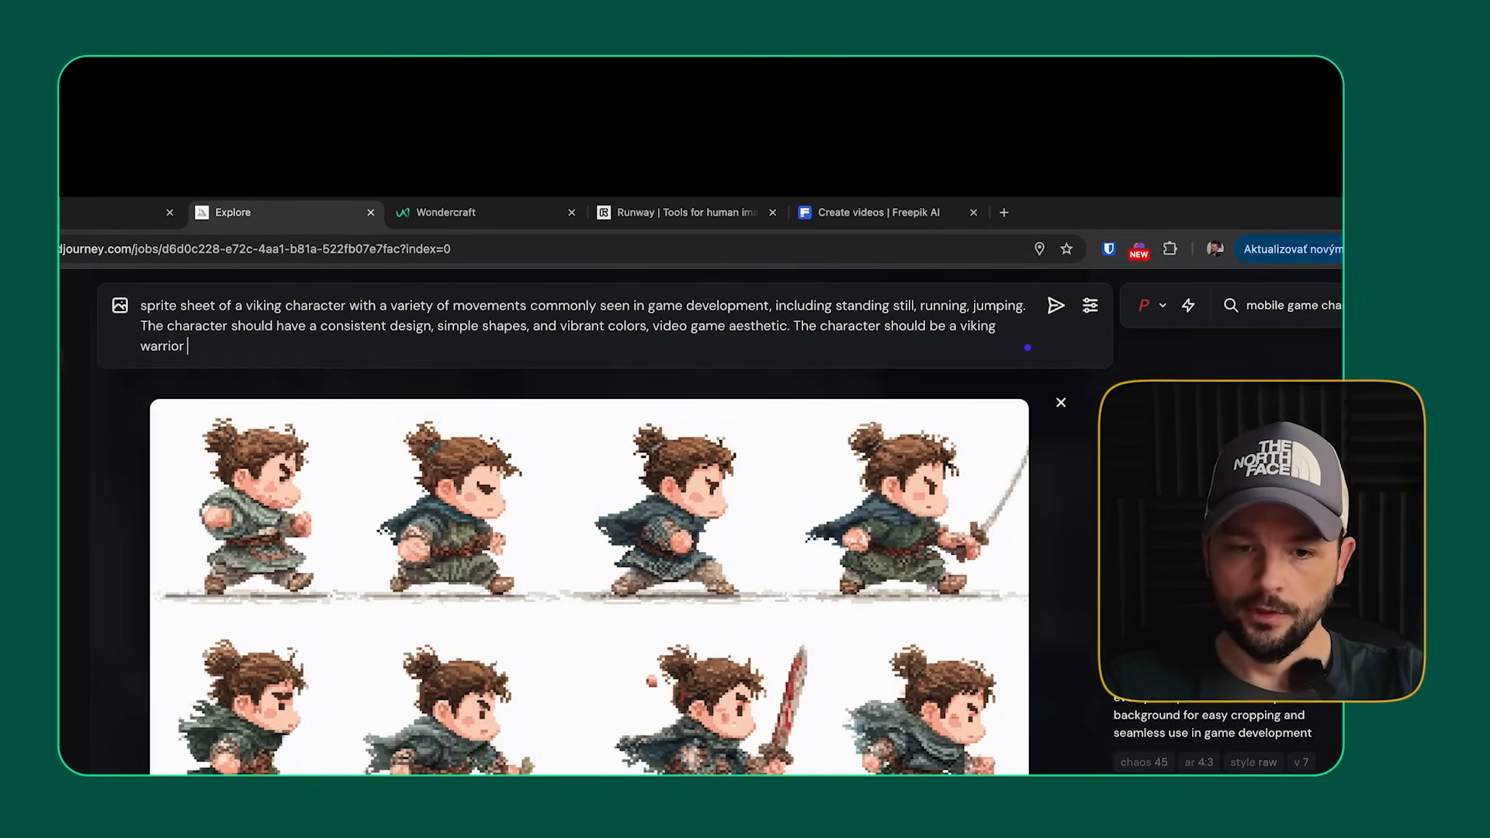
click(1061, 319)
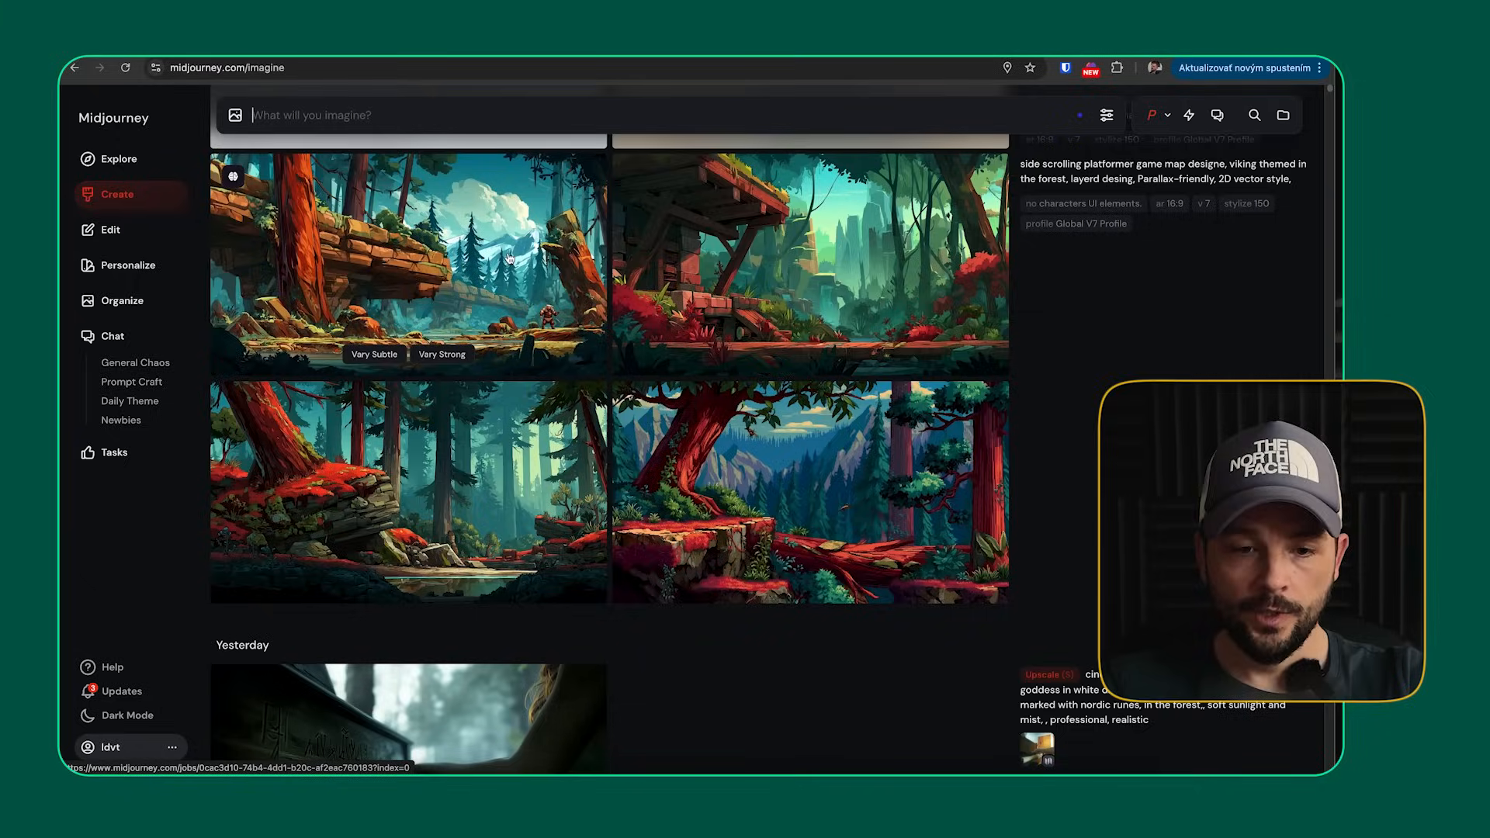
- Reuse the generated viking forest map's prompt and correct "designe" to "design"
click(509, 258)
scroll(695, 419, down, 1)
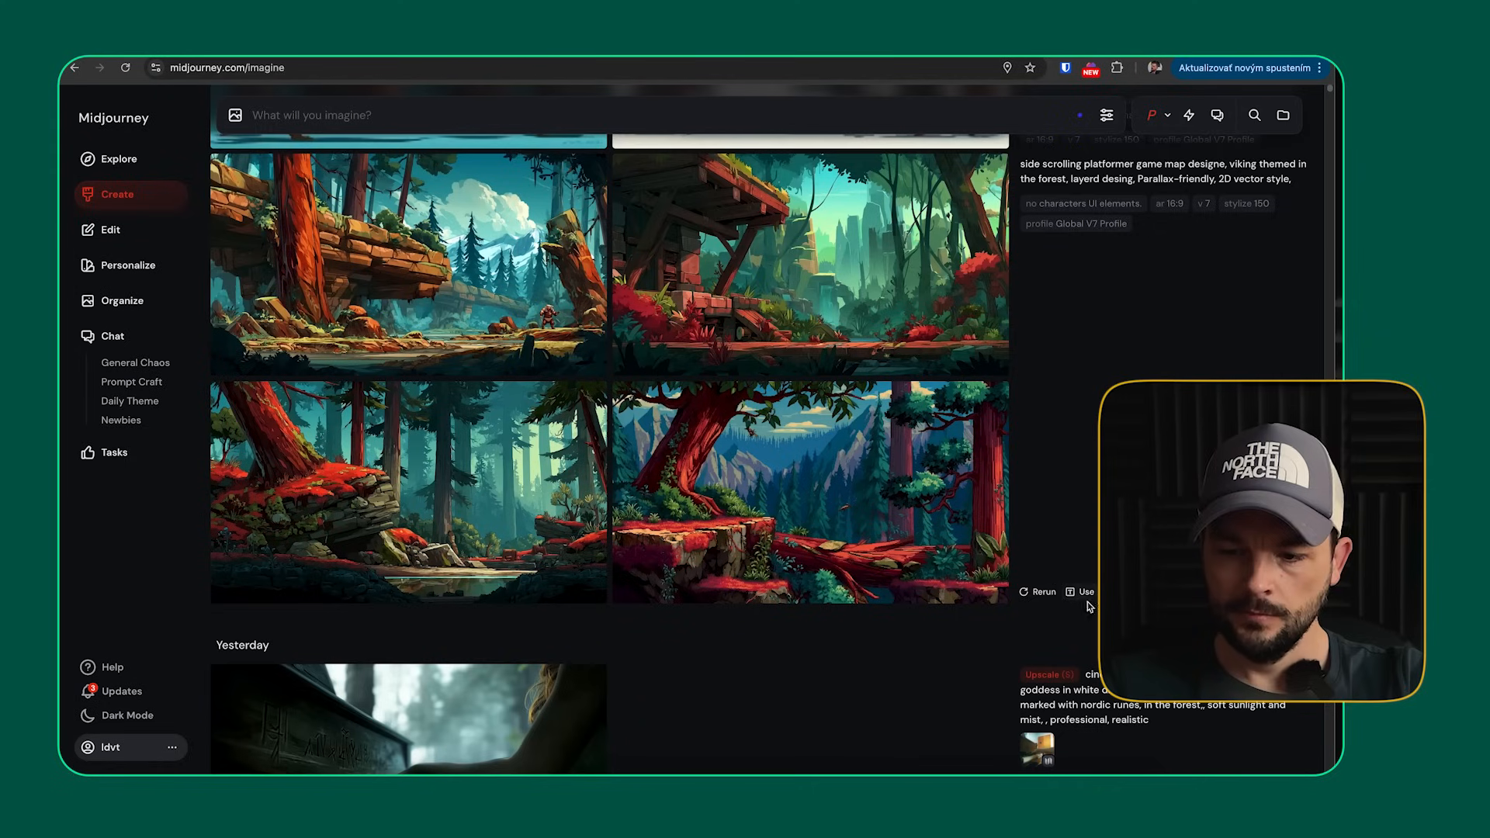
click(1085, 597)
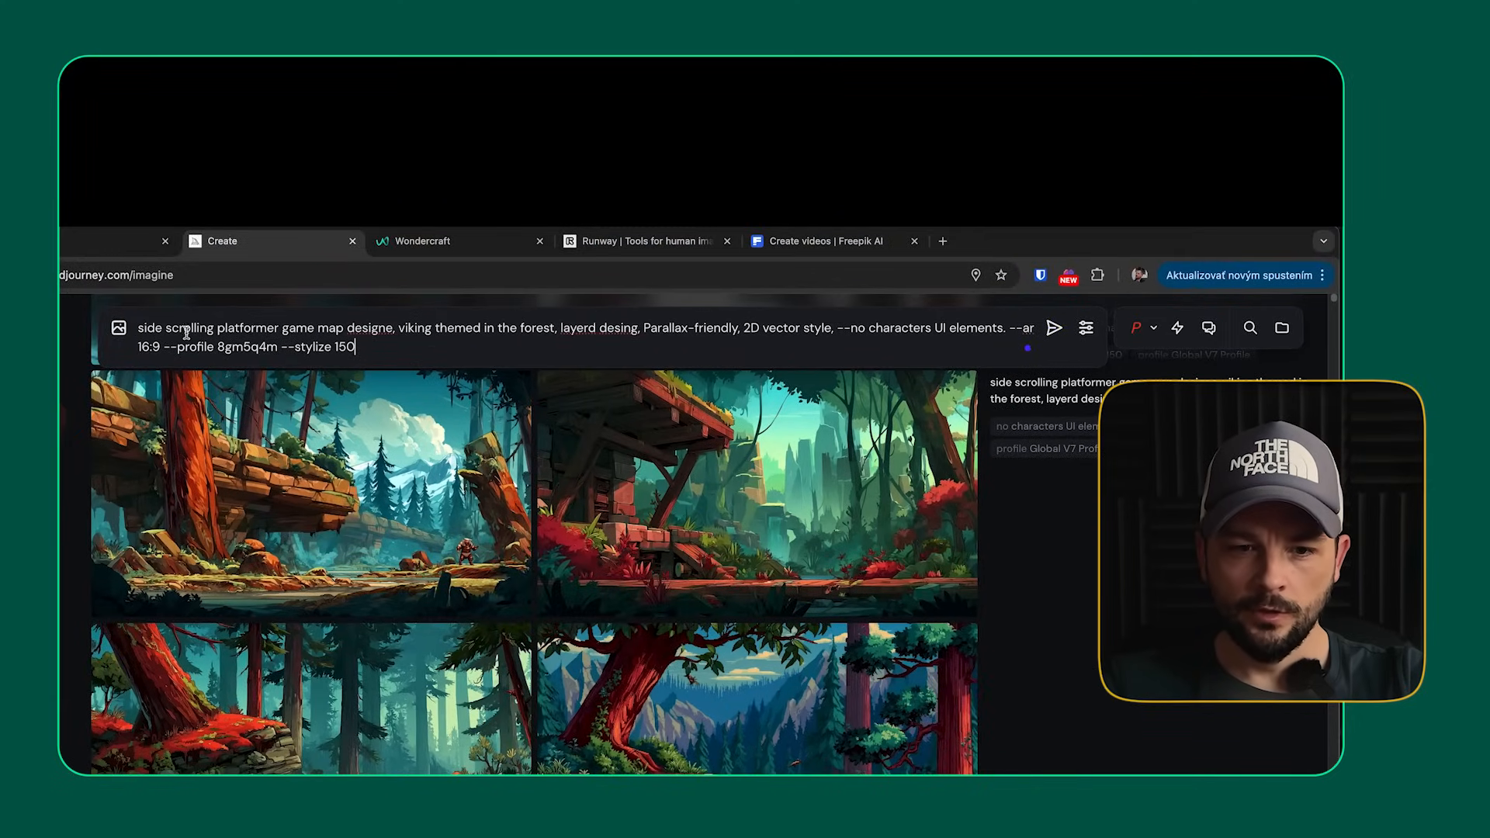
click(394, 328)
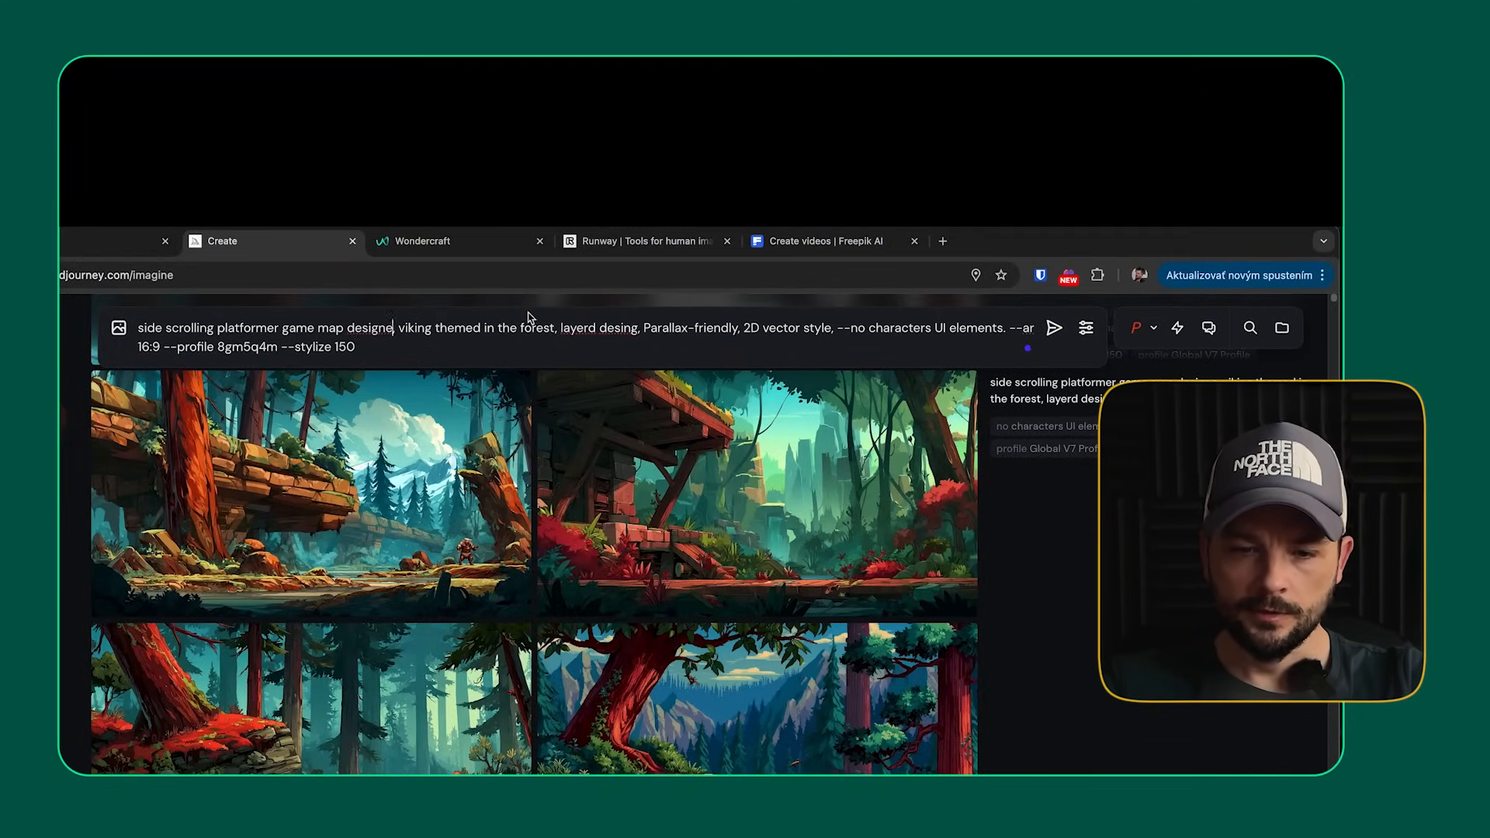
key(BackSpace)
click(636, 328)
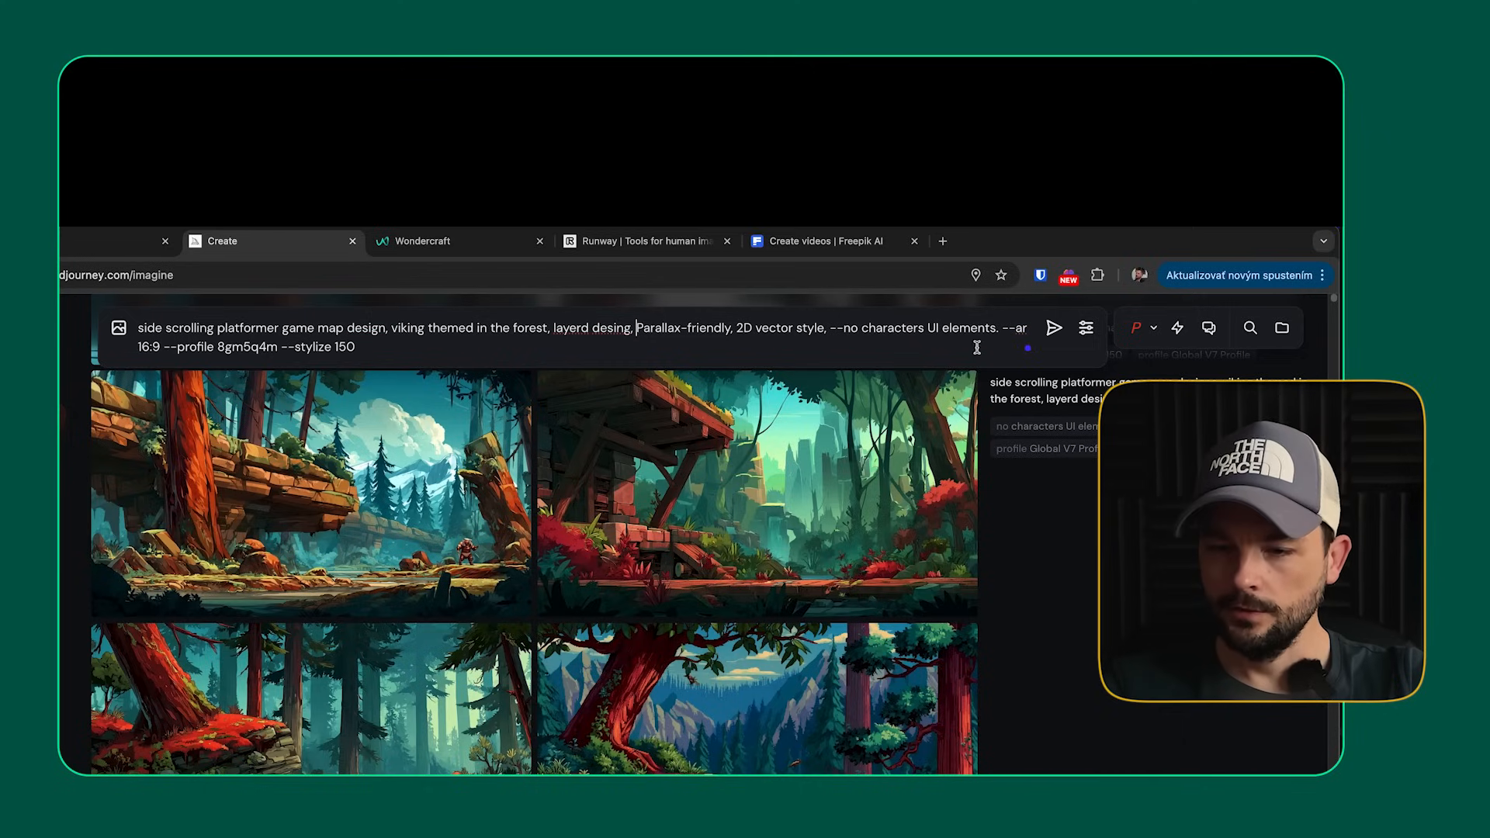
- Add "3D perspective" to the map prompt's exclusions after "UI elements" and submit the prompt
click(997, 328)
text(3D pe)
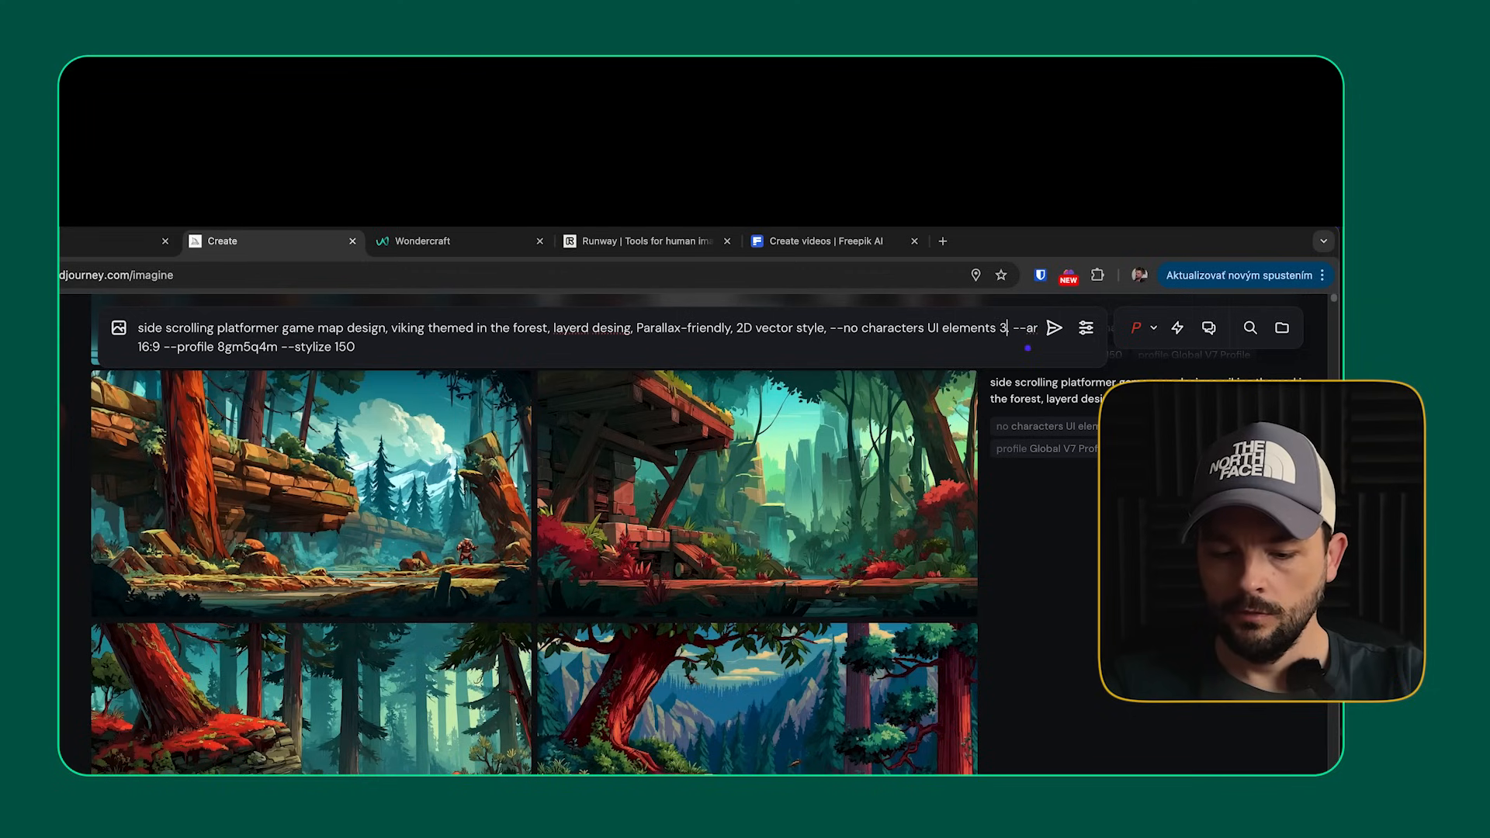
text(rspective)
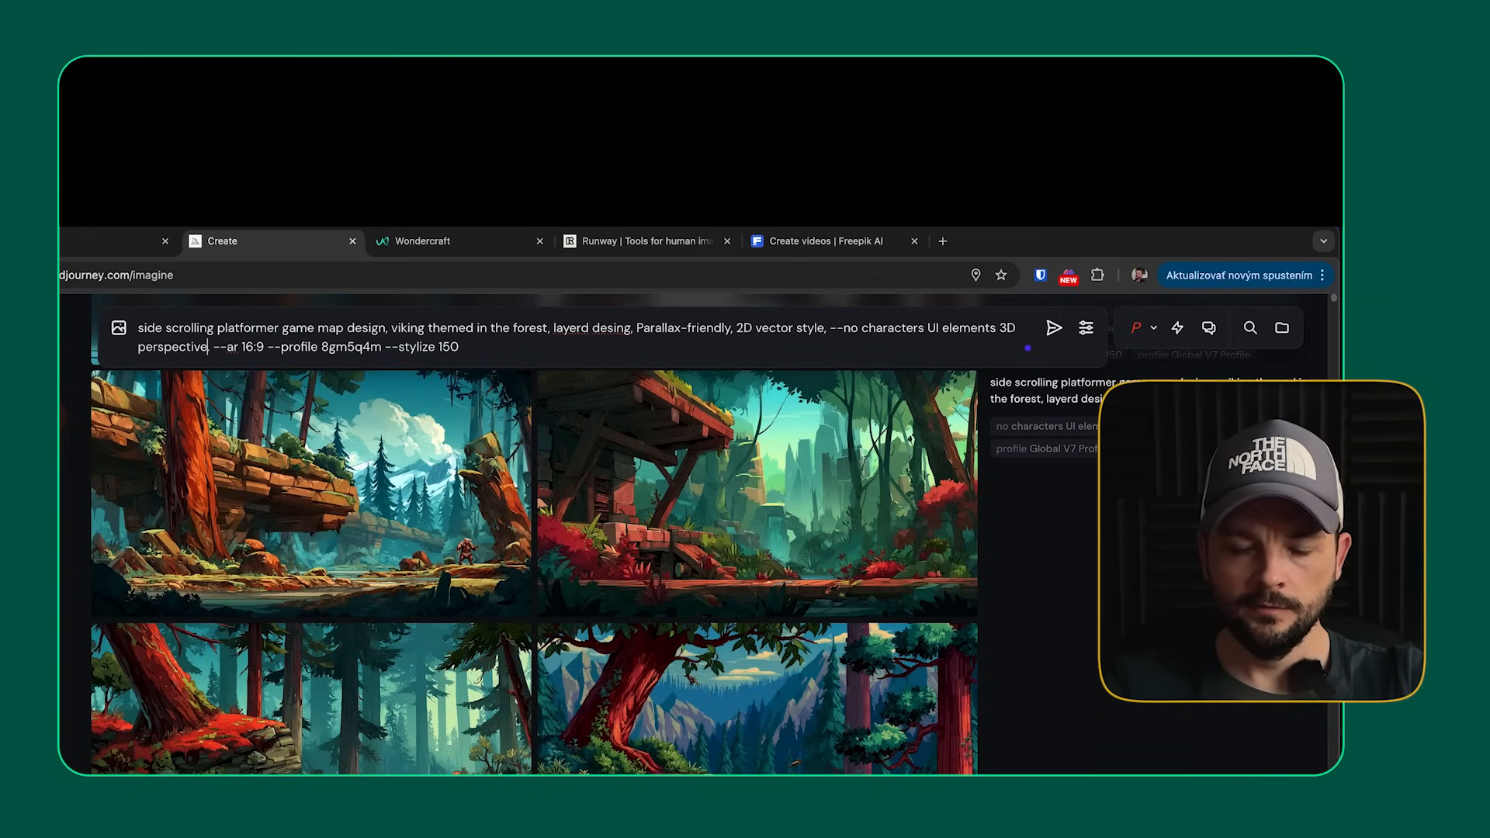
key(Return)
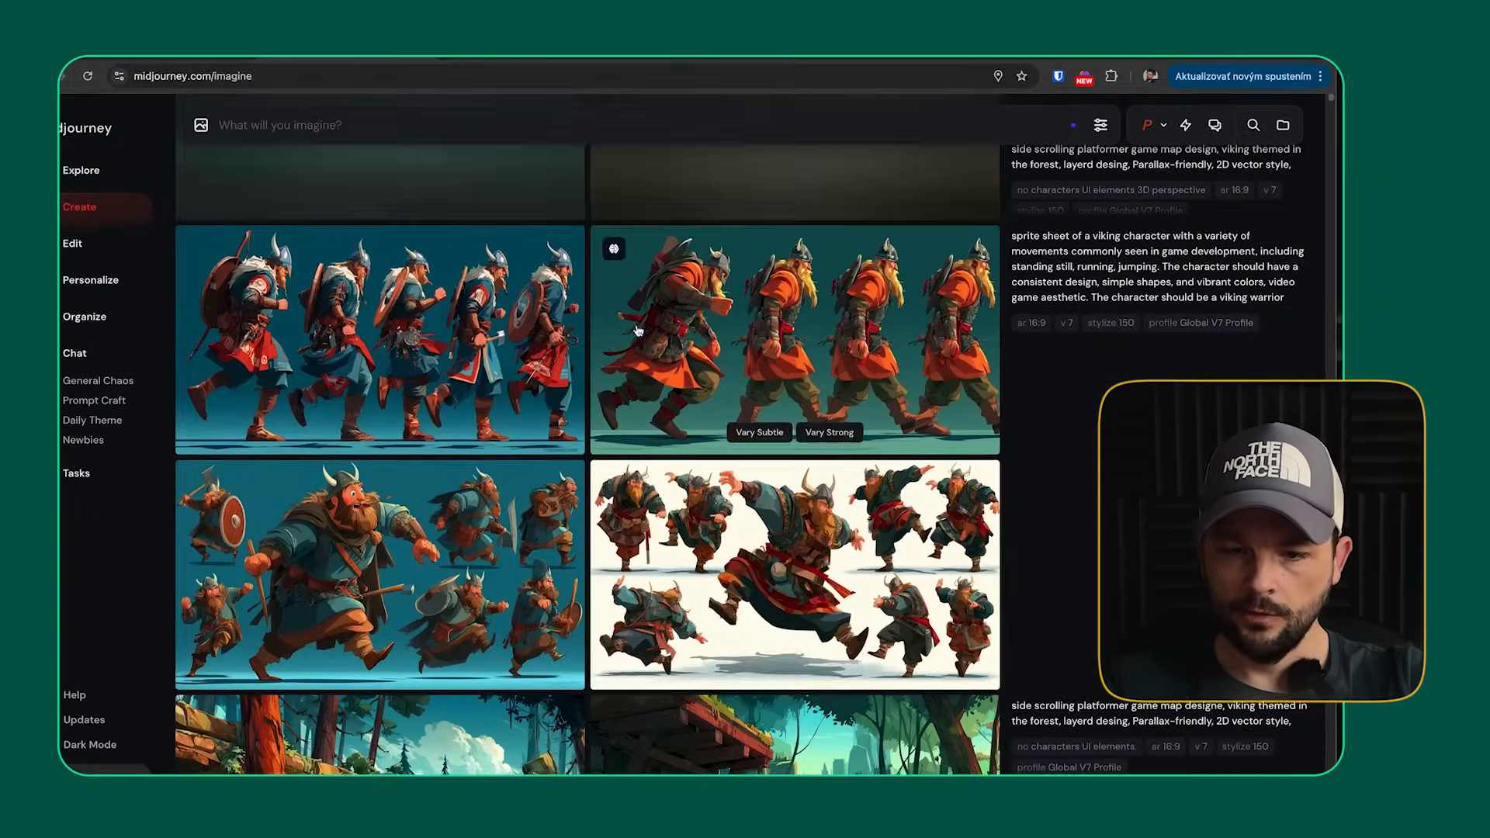
- Examine the first two generated viking sprite sheets at enlarged size
click(737, 323)
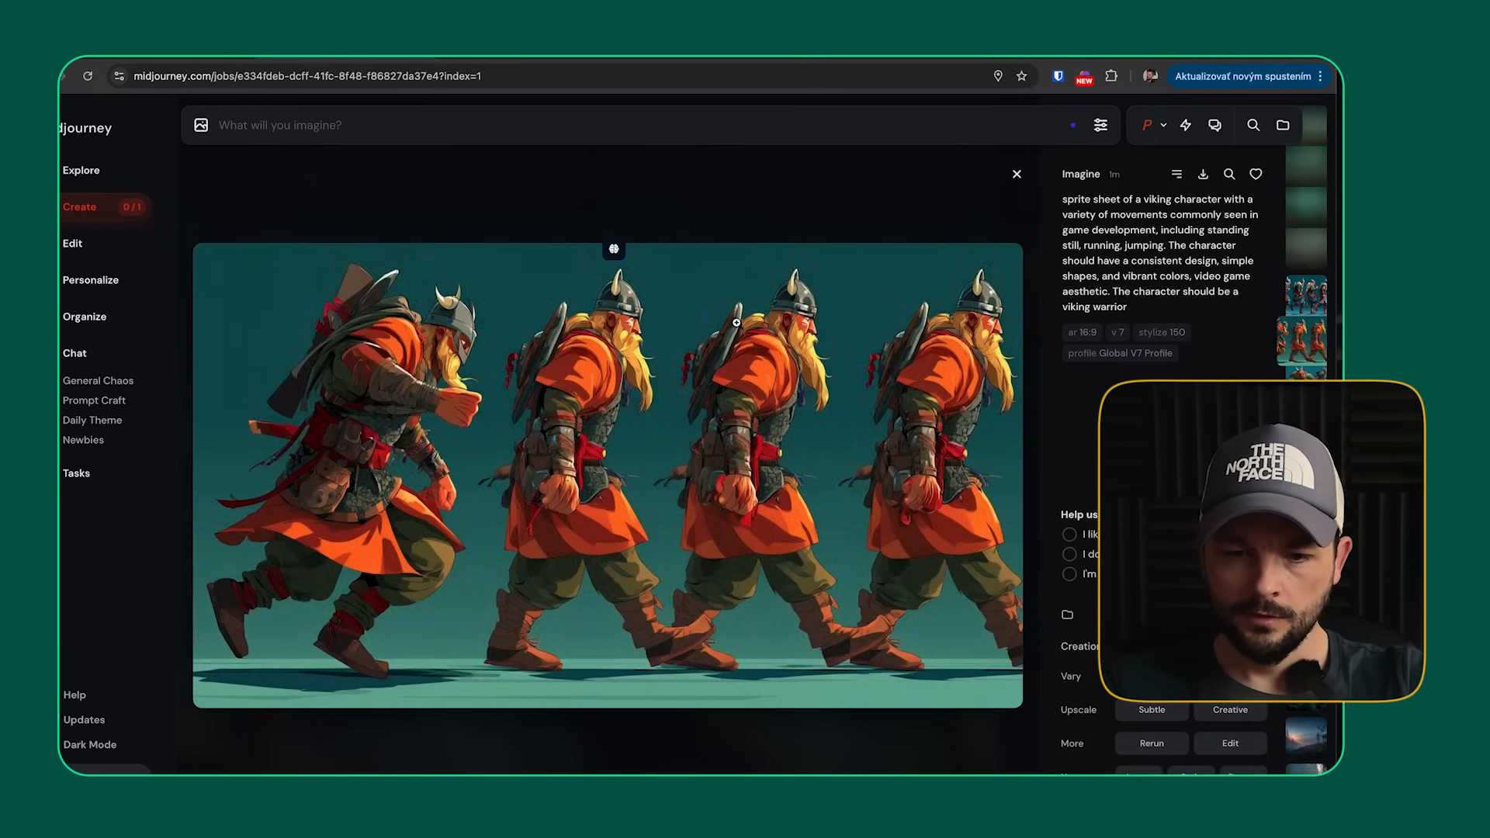
key(Left)
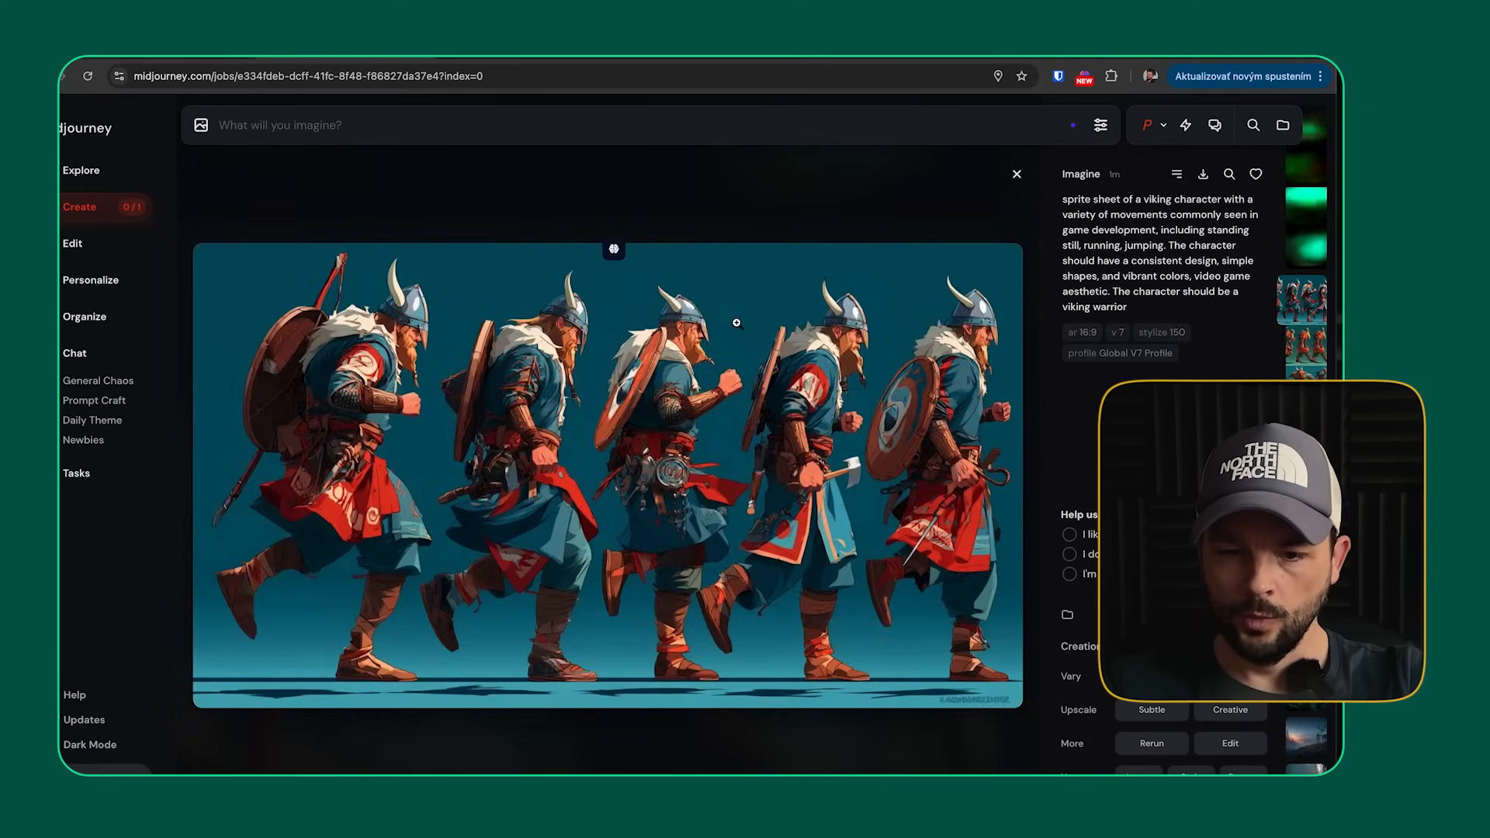
click(1016, 177)
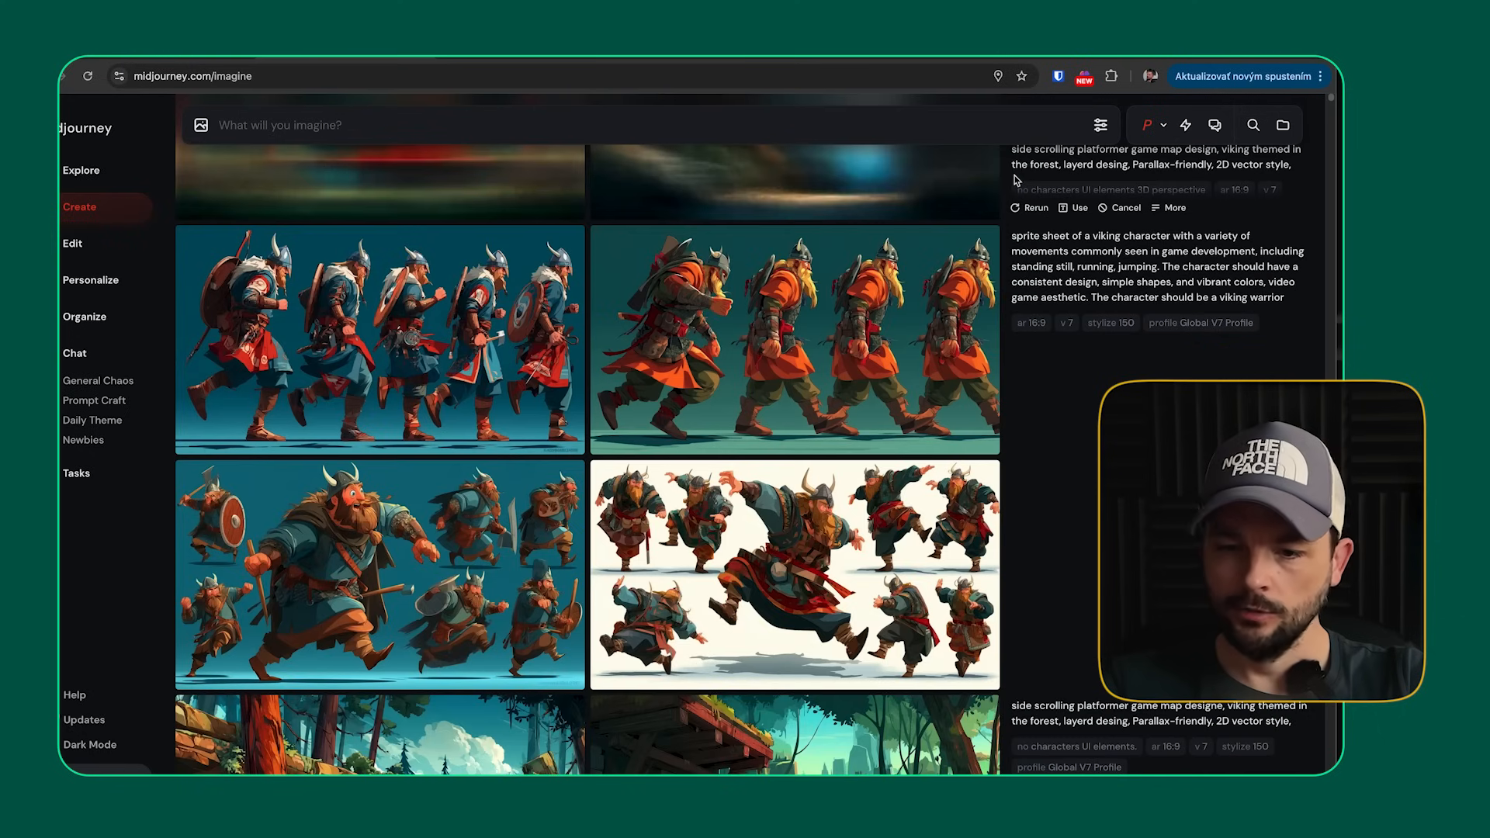
- Reuse the viking sprite sheet prompt, inserting "chubby" before "viking character" and "simple" before "design"
click(1074, 678)
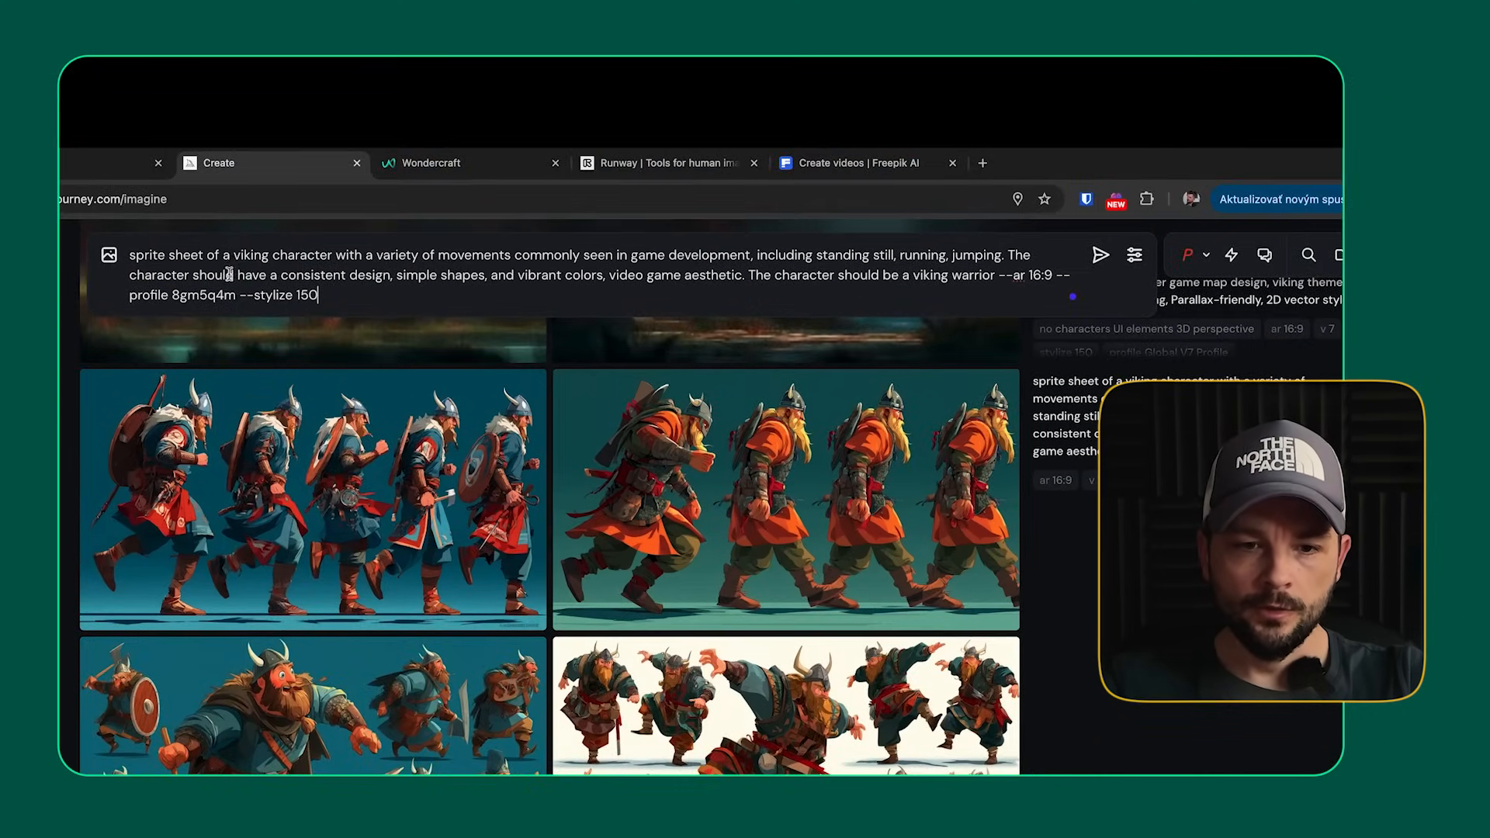
click(281, 182)
text(chubby)
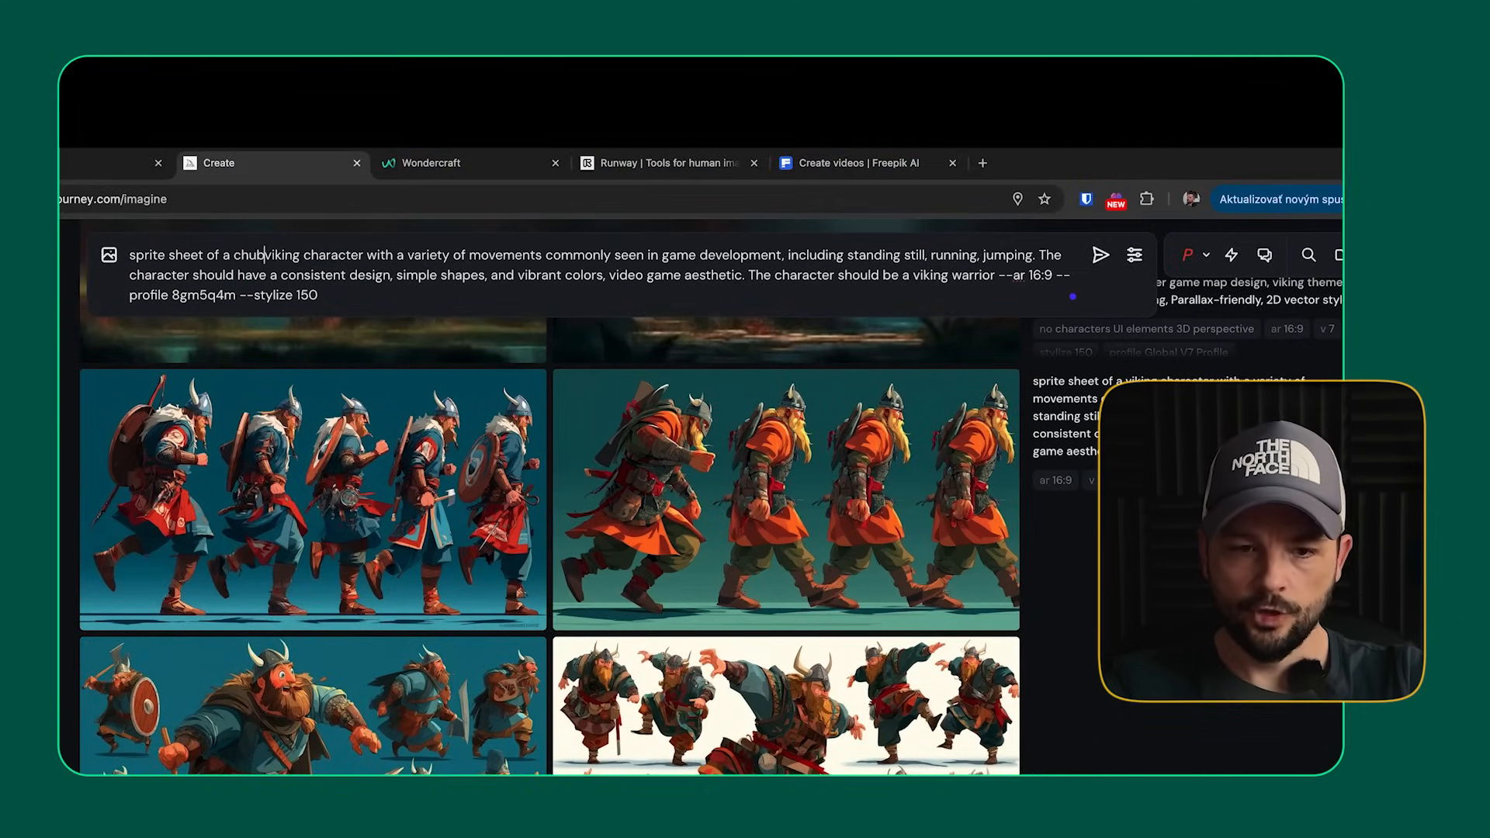
click(348, 275)
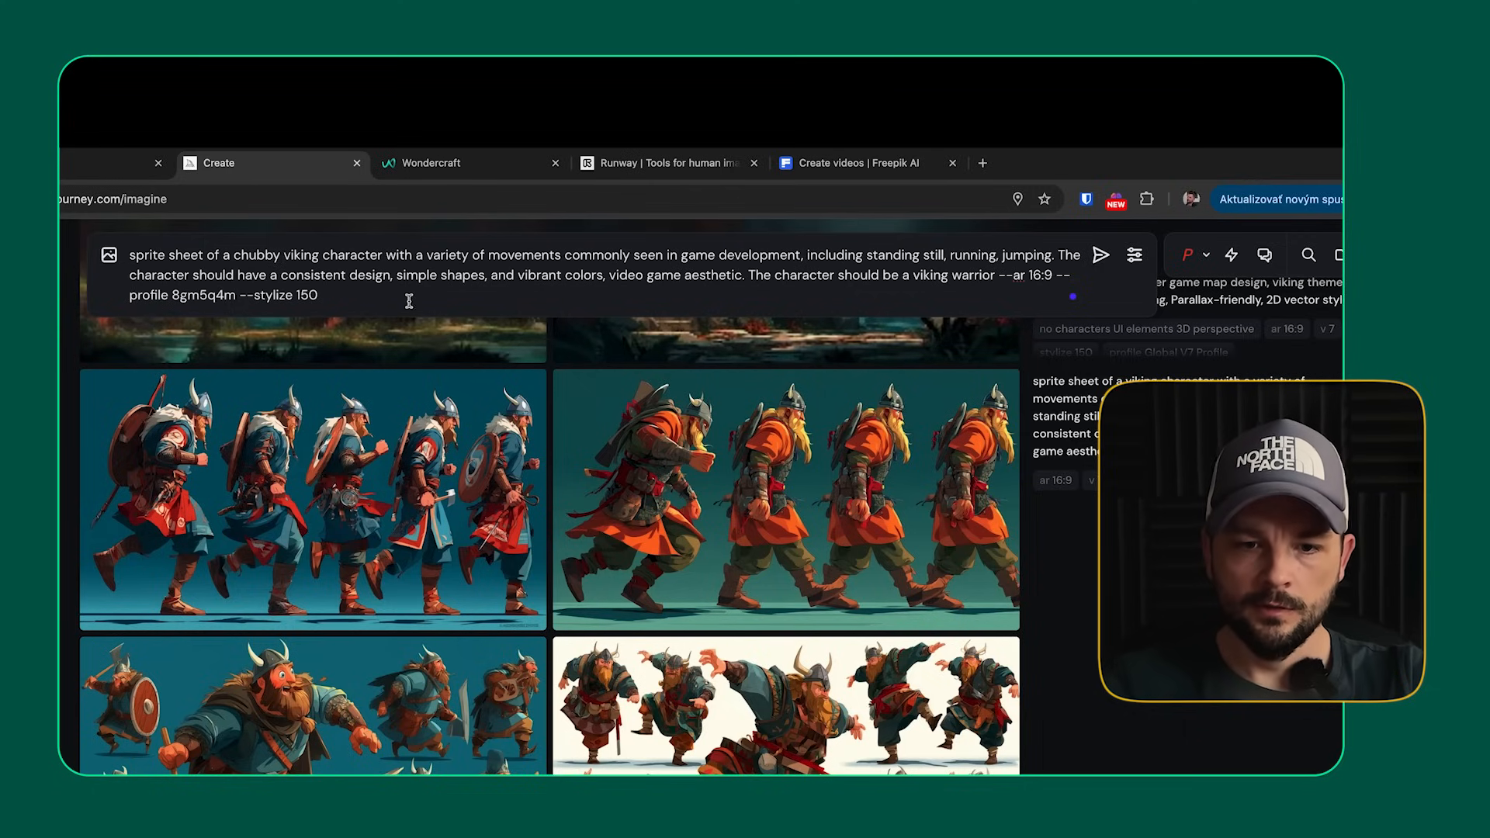
text(simple)
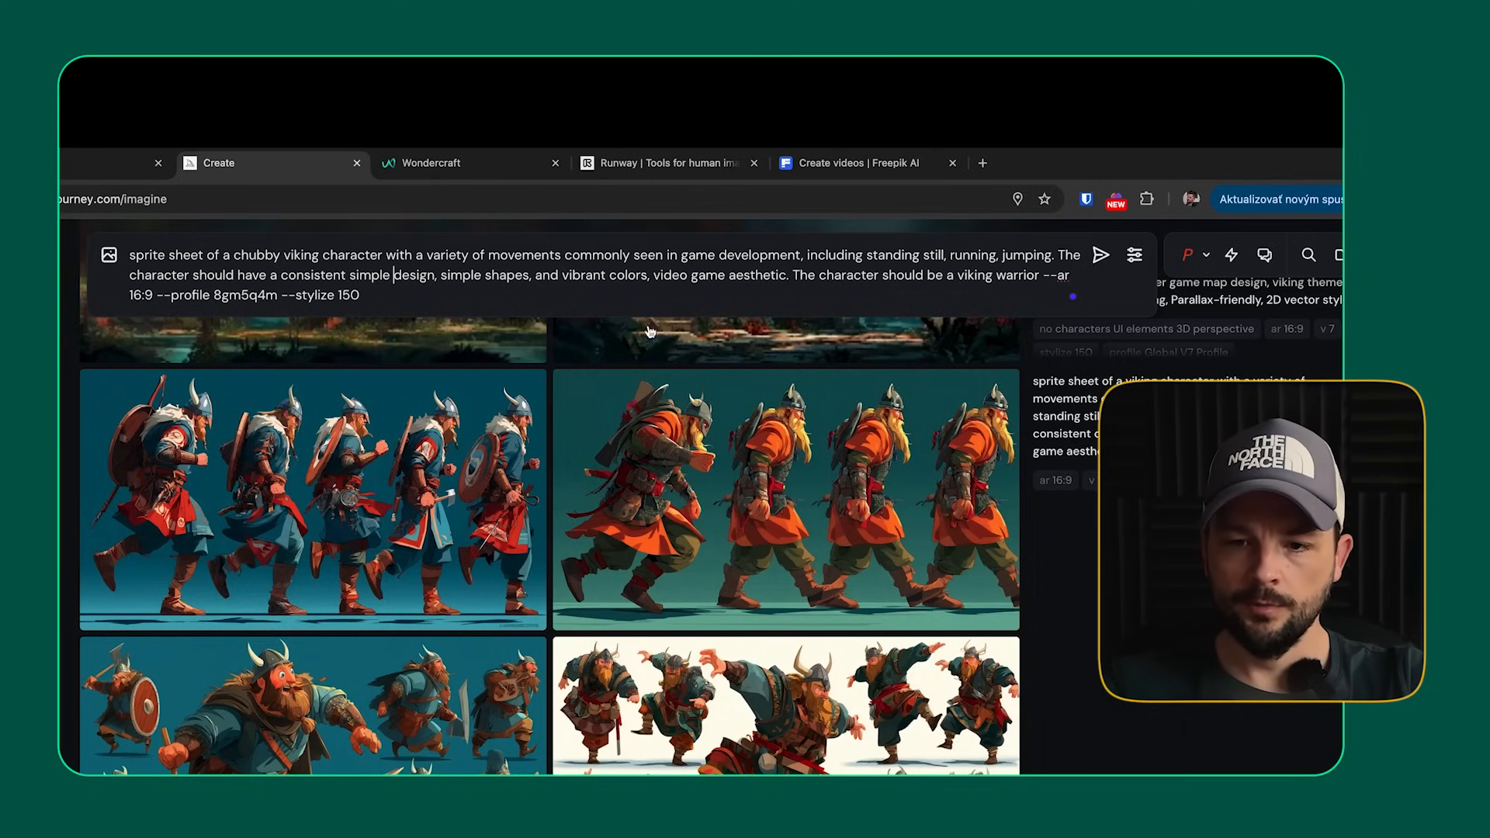
- Choose the Global V7 Profile for personalization and submit the chubby viking prompt
click(1196, 255)
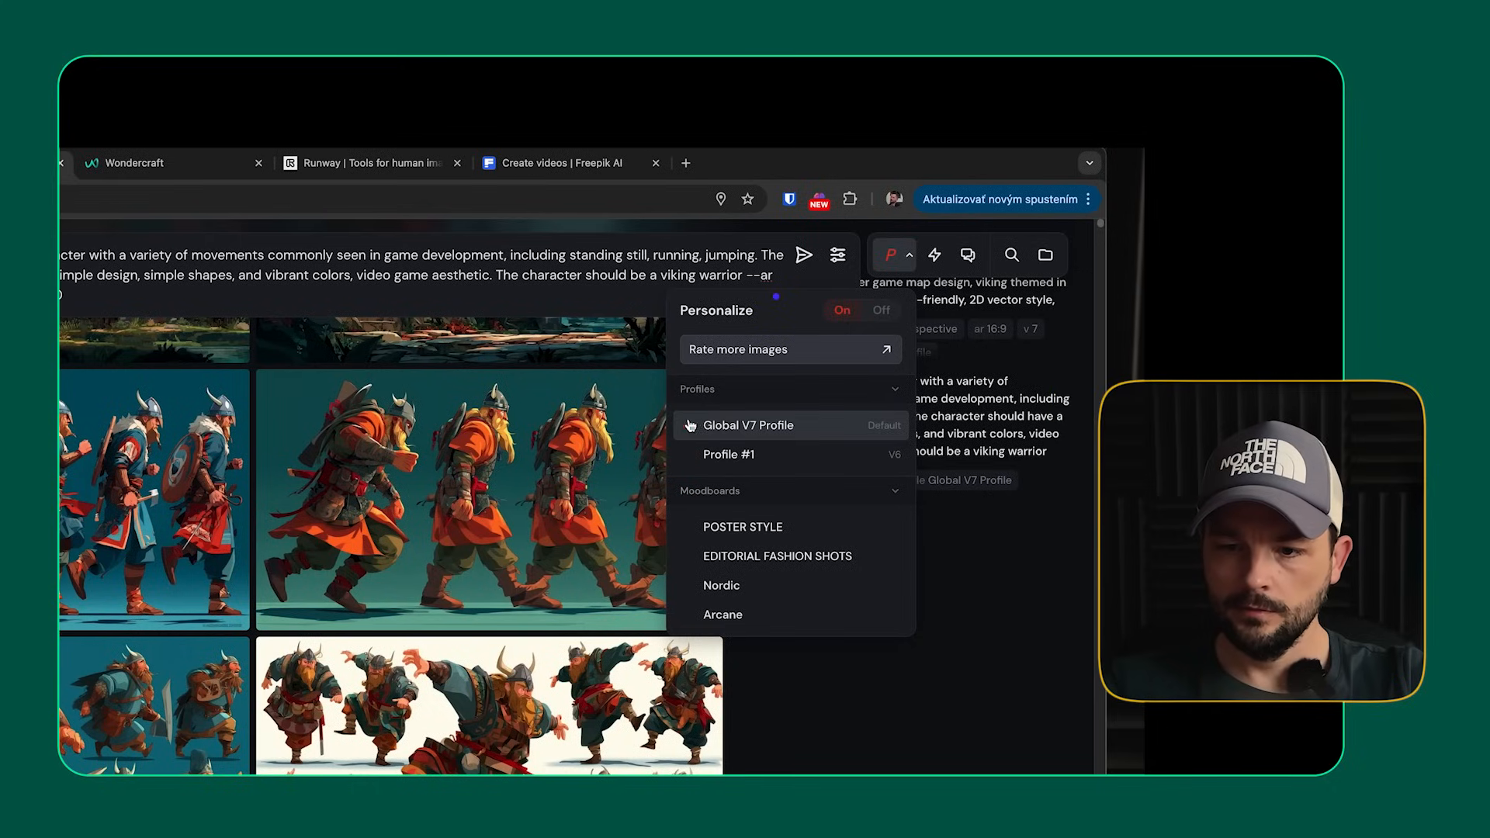
click(690, 425)
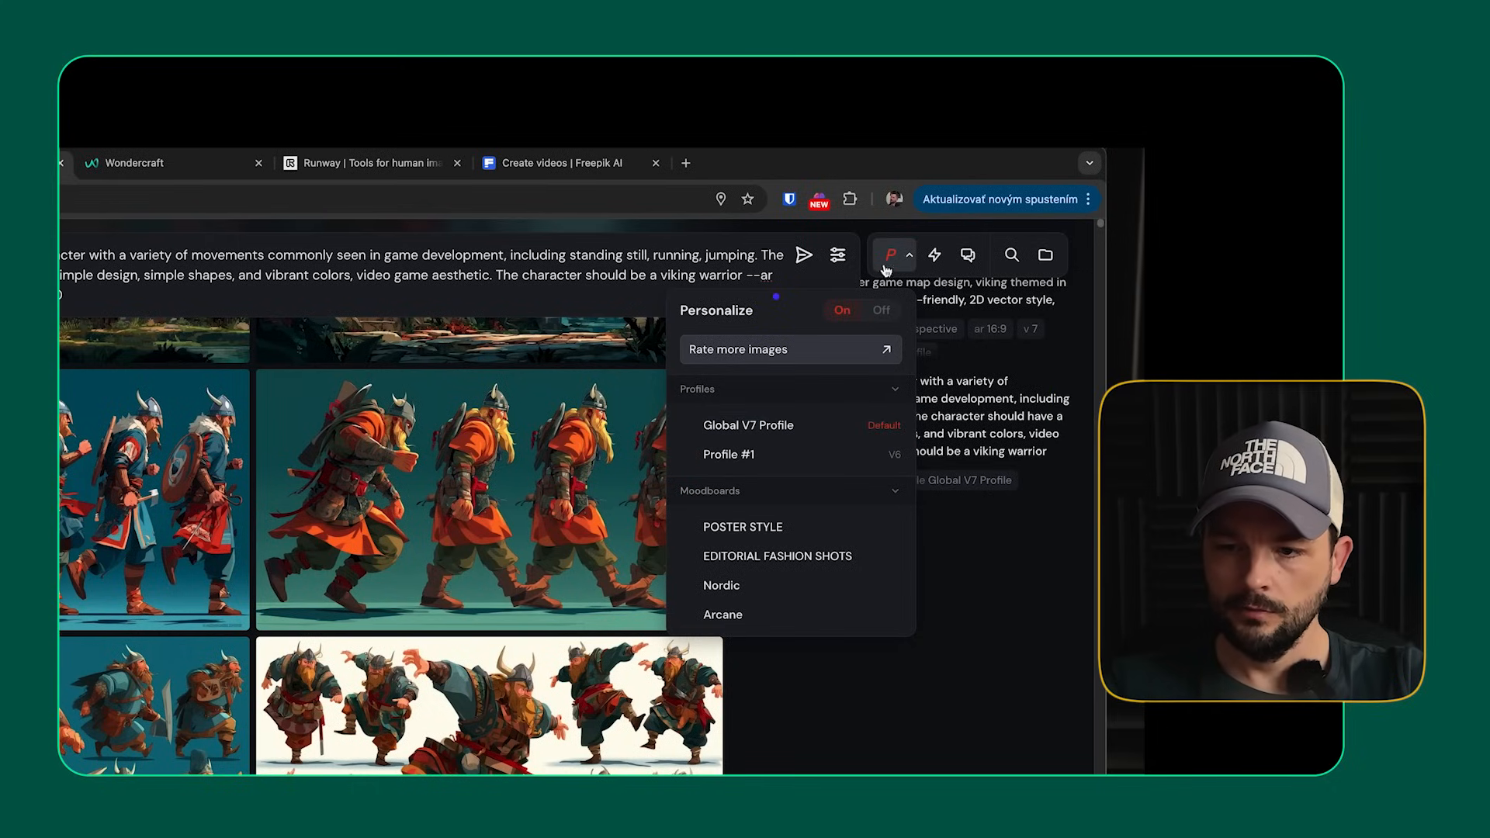
click(804, 255)
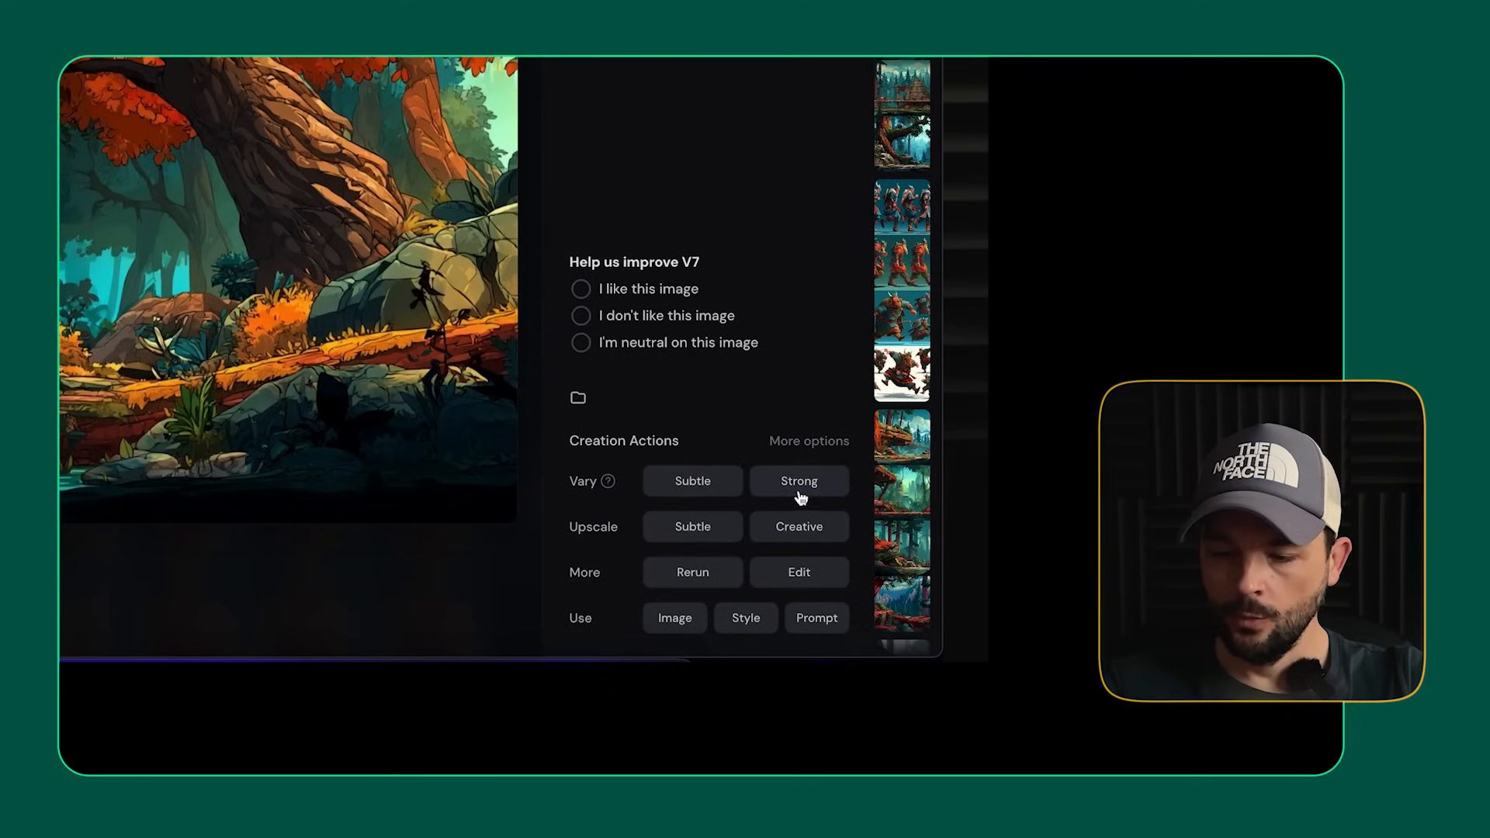
- Generate strong variations of the forest map with the leaning orange-leaved tree and close its enlarged view
click(1025, 572)
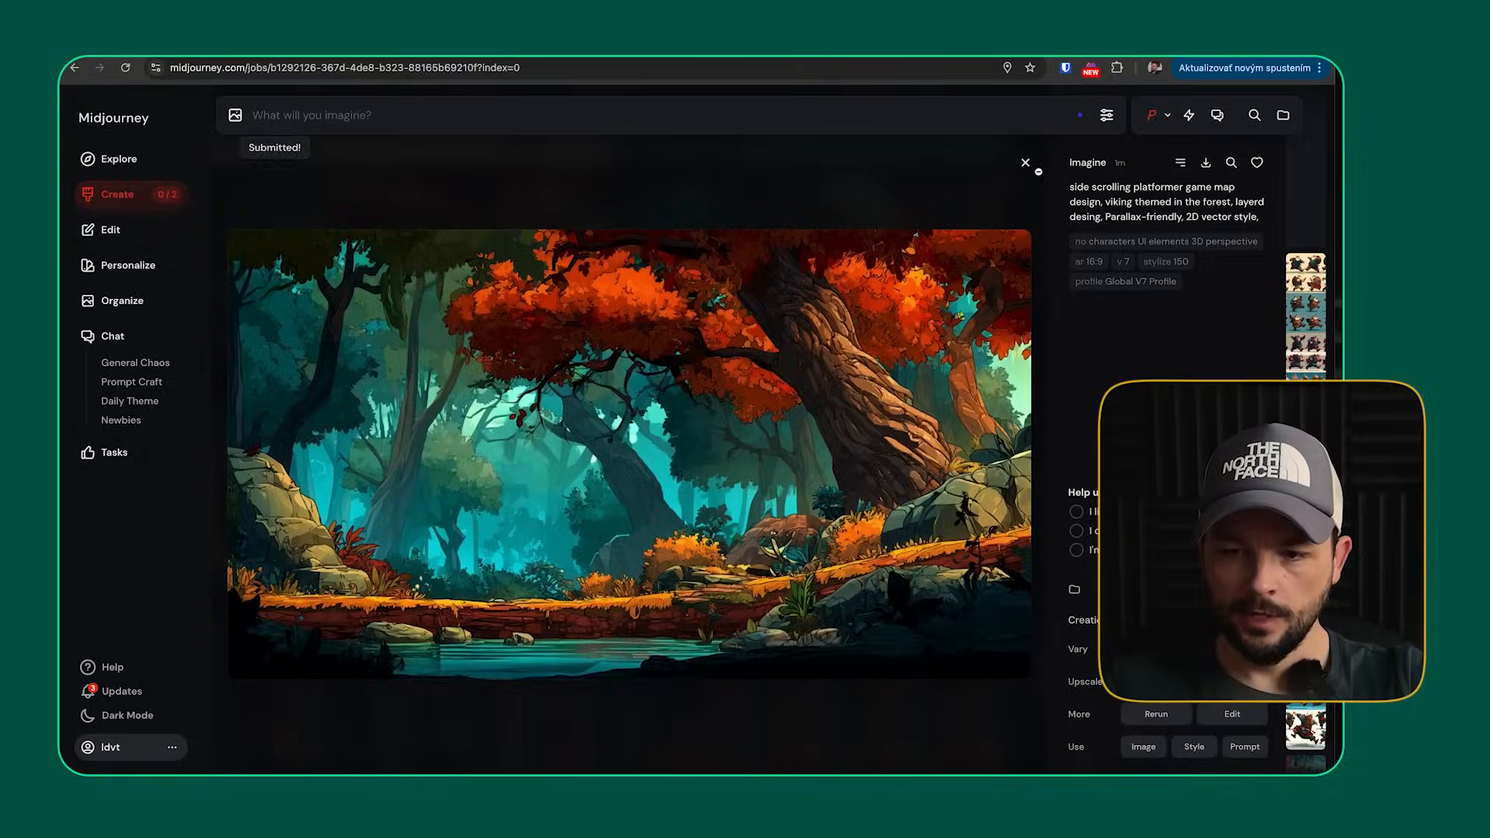
click(1030, 162)
- Examine the first two chubby viking sprite sheets at enlarged size
scroll(885, 469, up, 3)
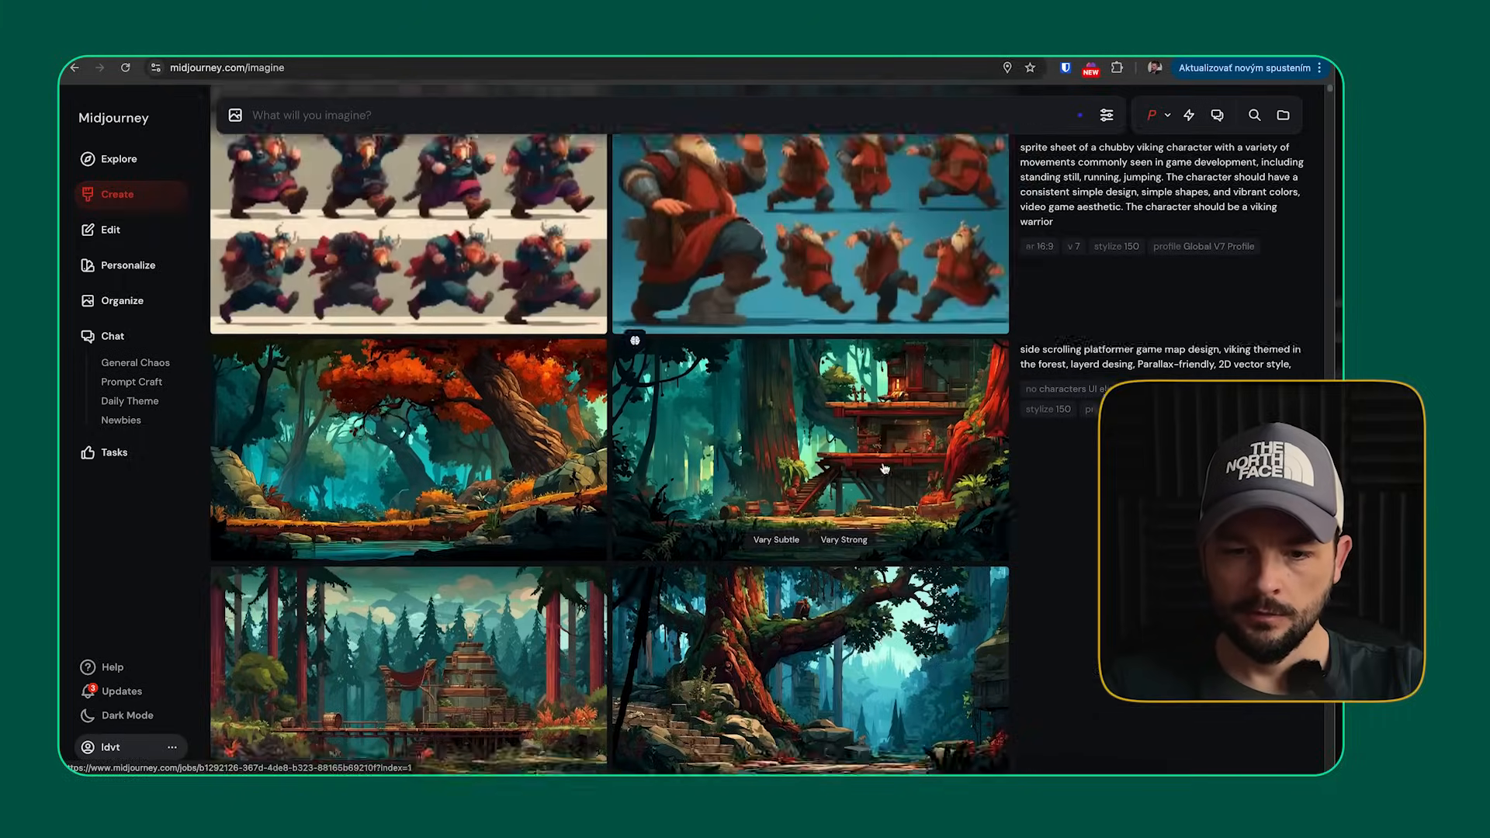
scroll(885, 469, up, 5)
click(803, 326)
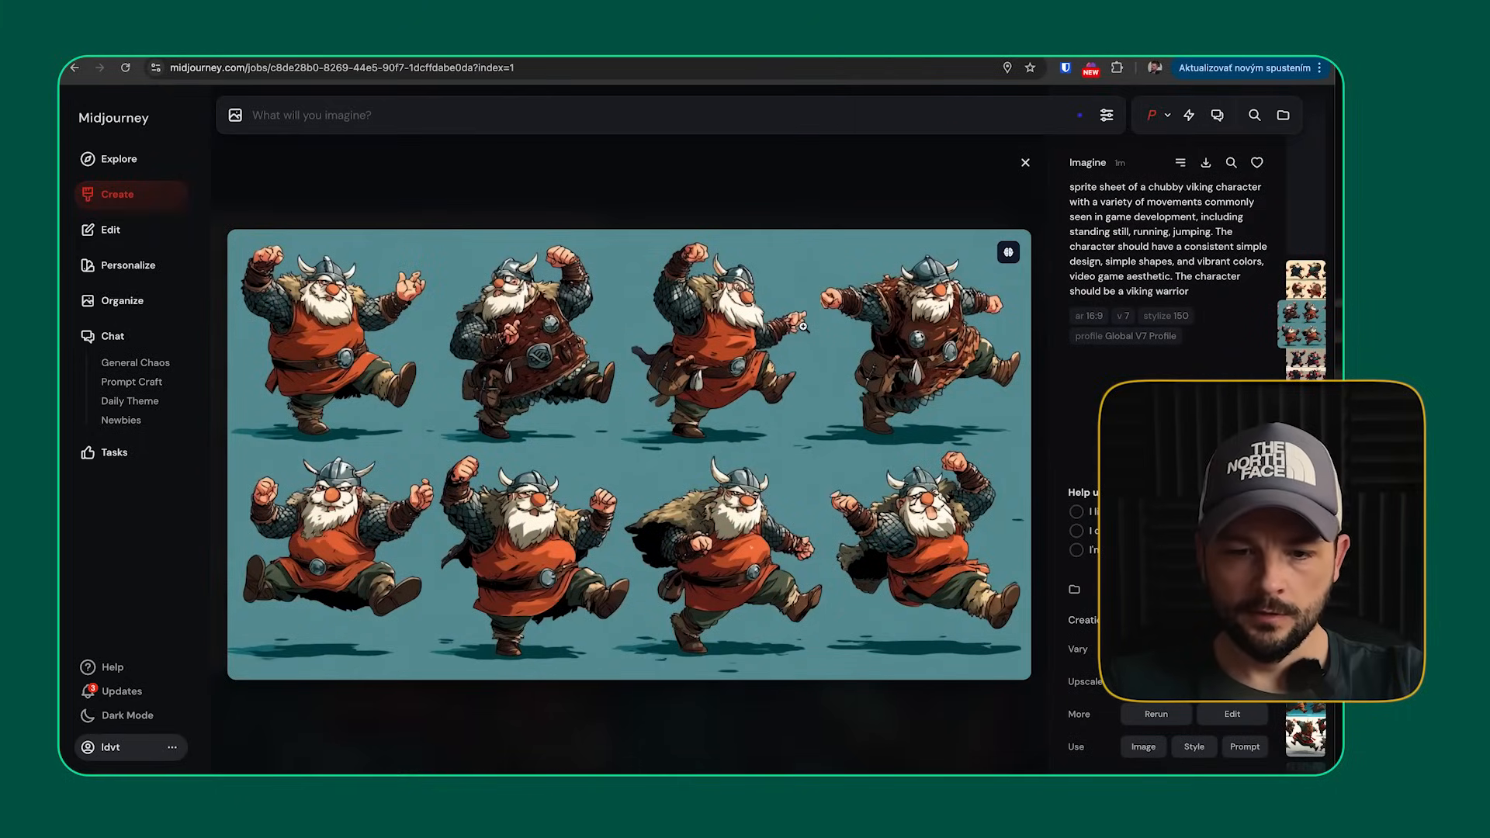
key(Left)
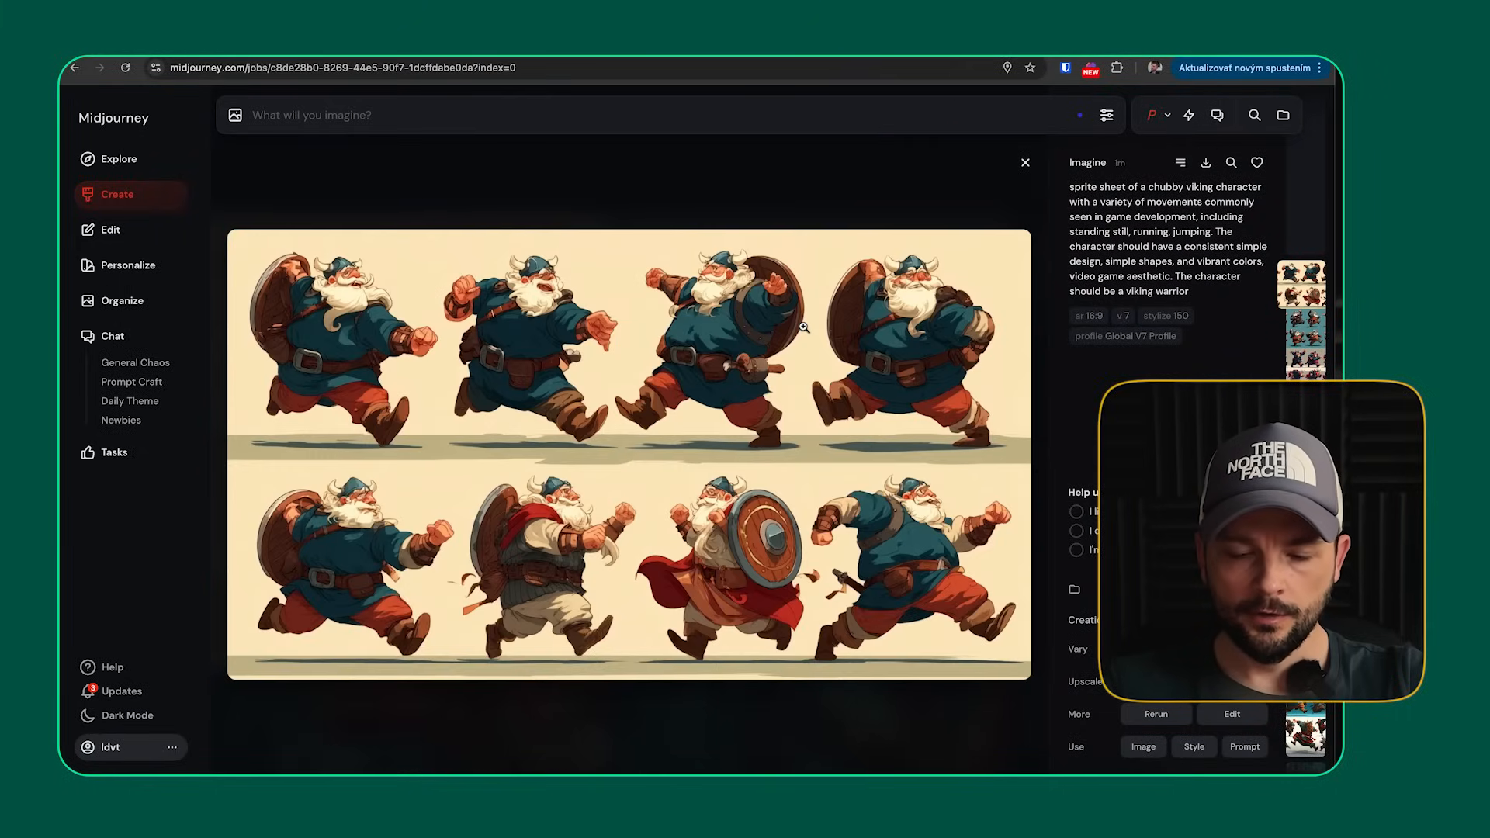
key(Right)
click(983, 194)
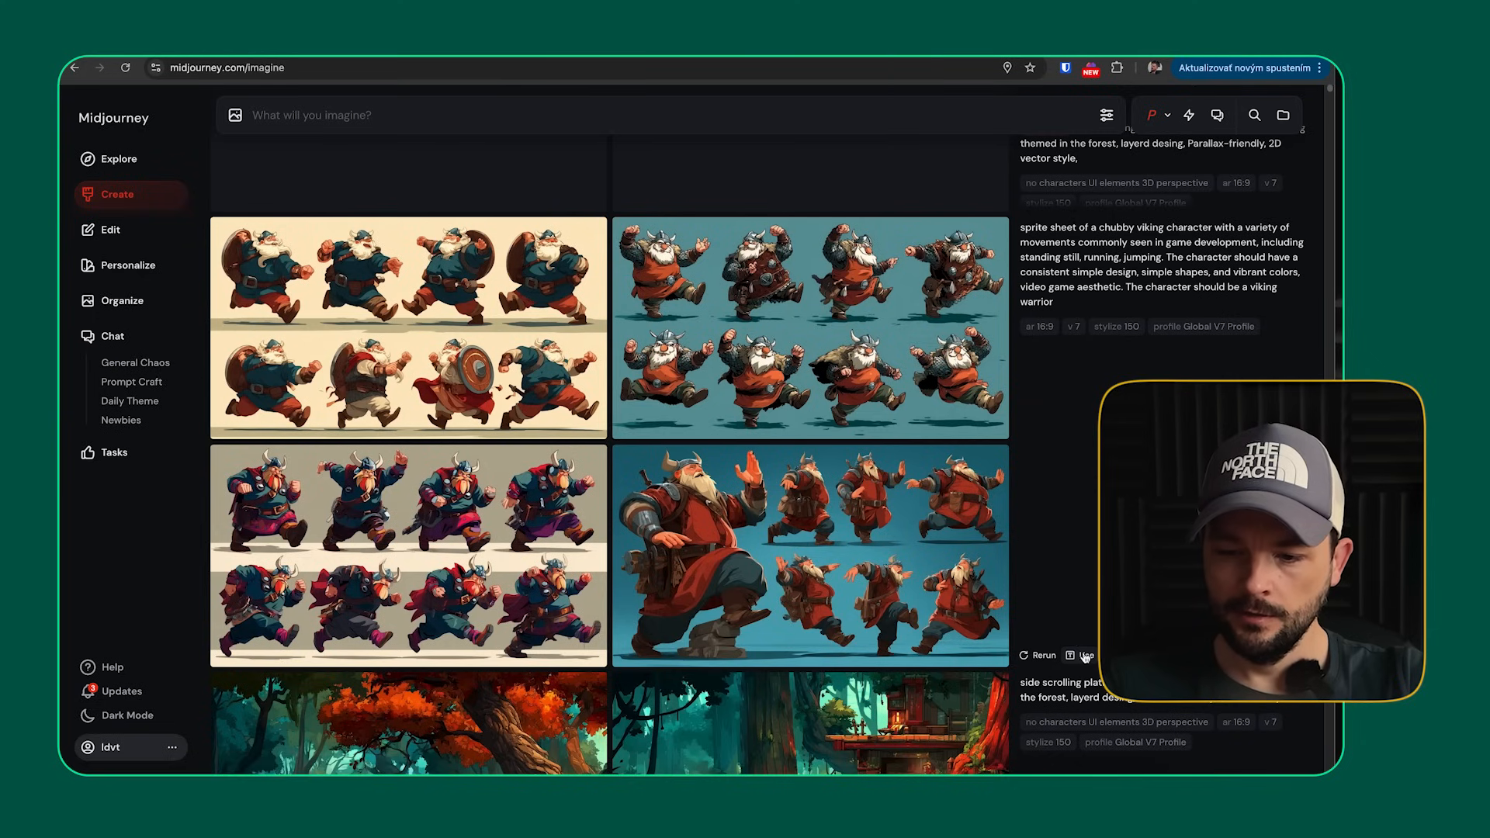
- Reuse the chubby viking sprite sheet prompt and search the community images for "mobile game character"
click(1085, 656)
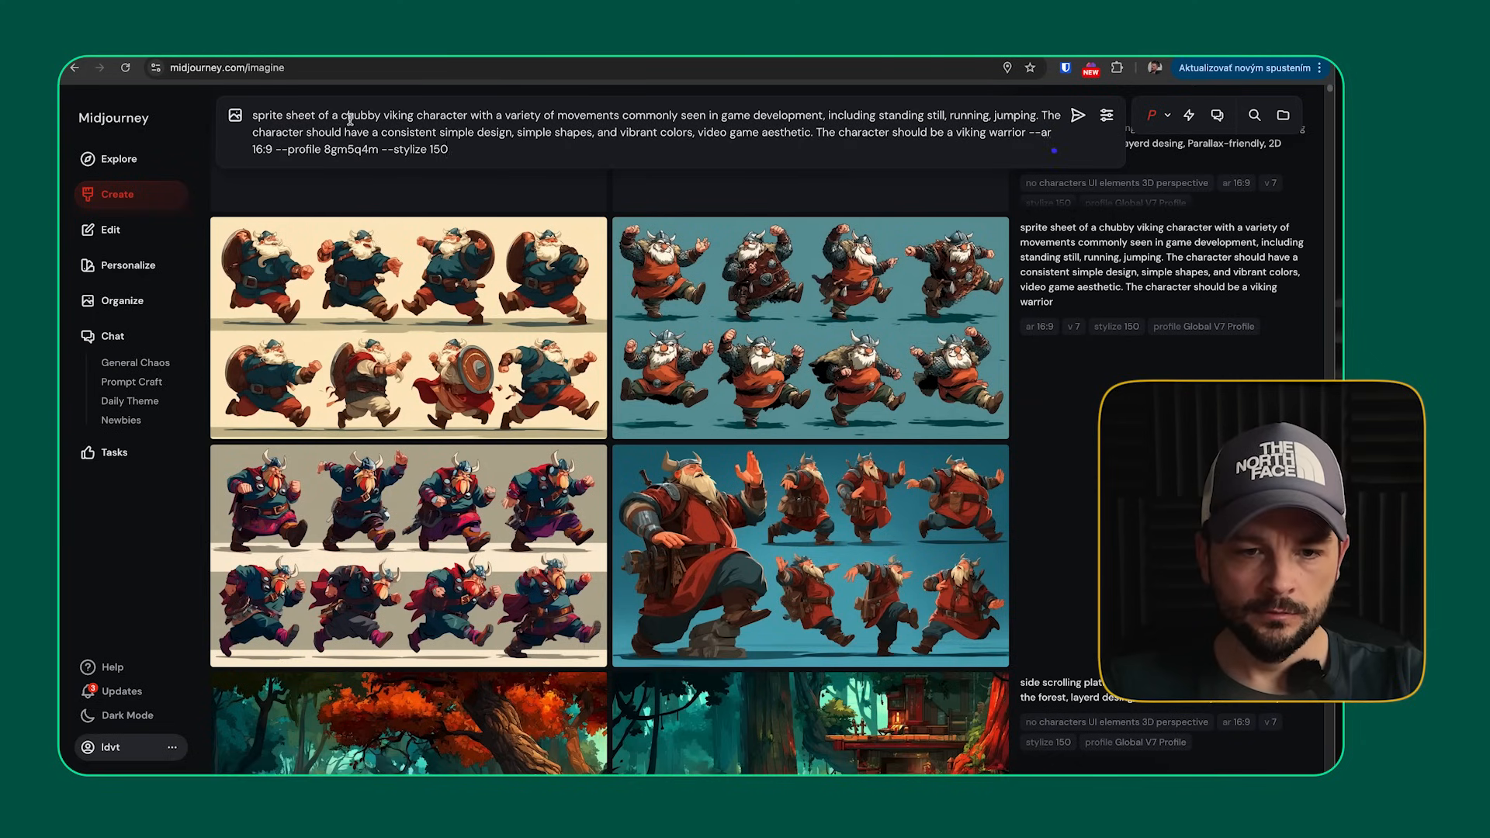
click(118, 158)
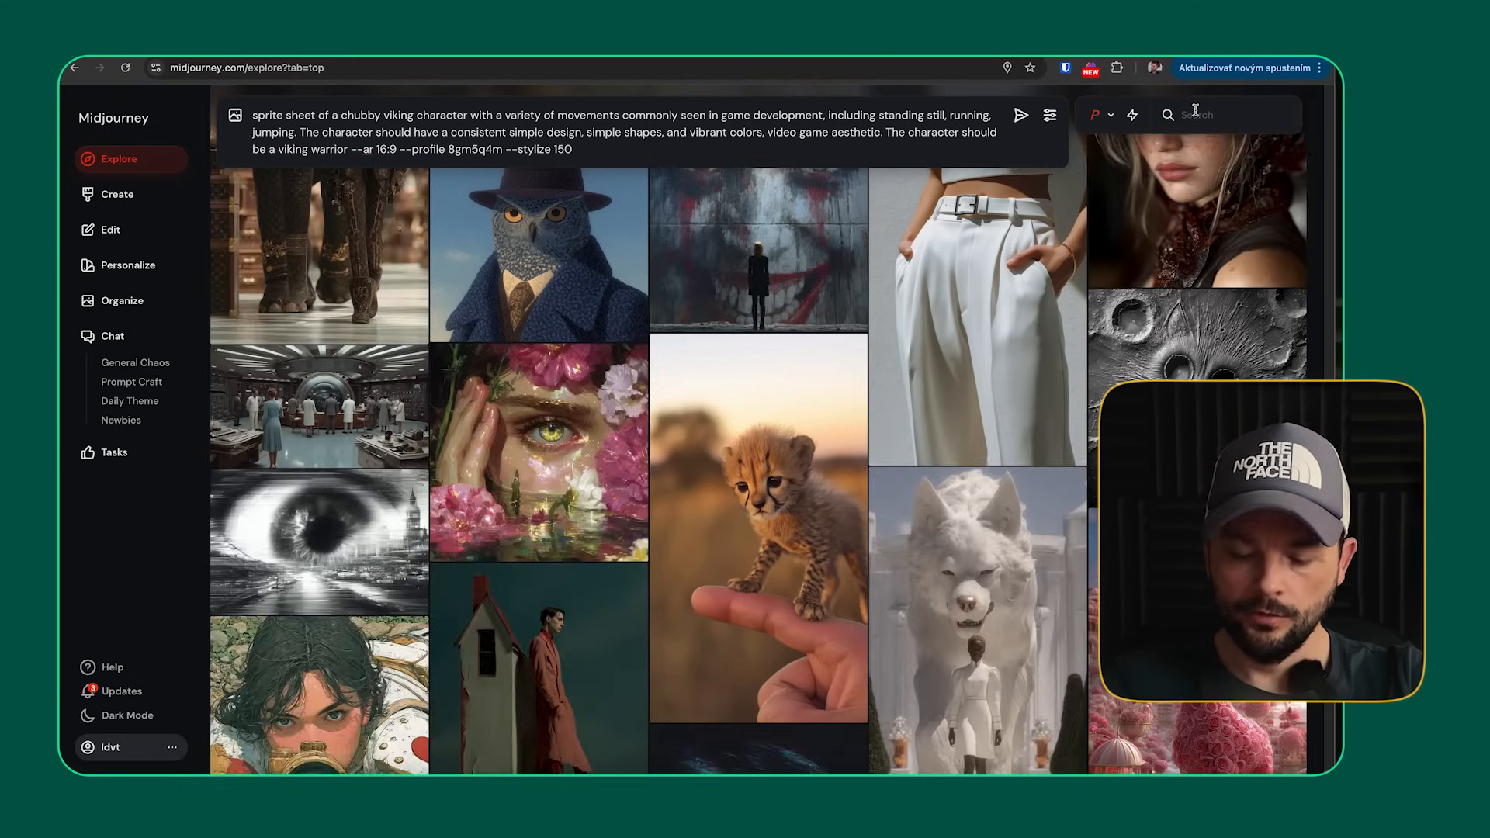
text(mobi)
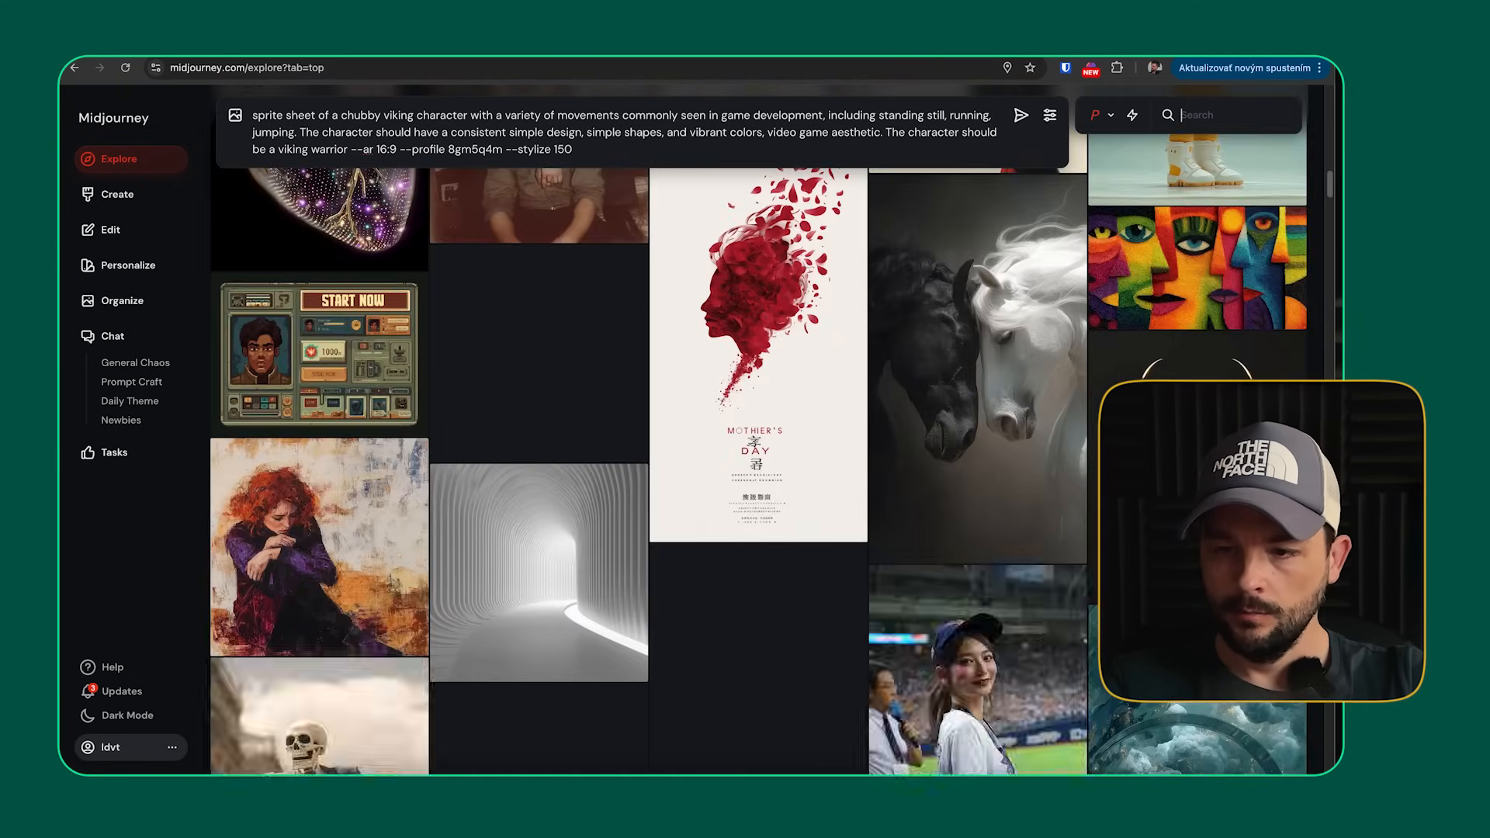
text(le game)
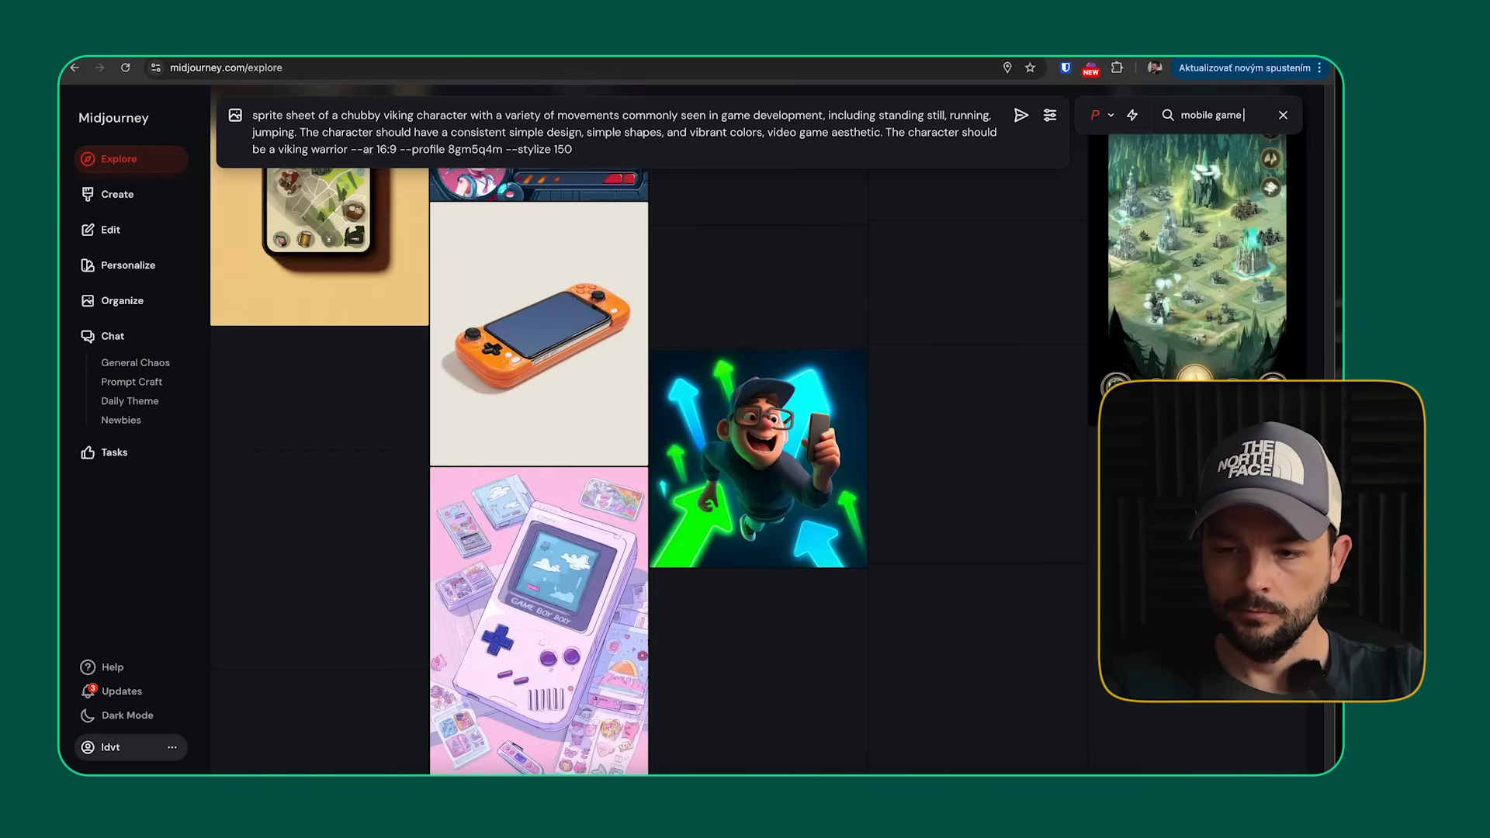
text( charac)
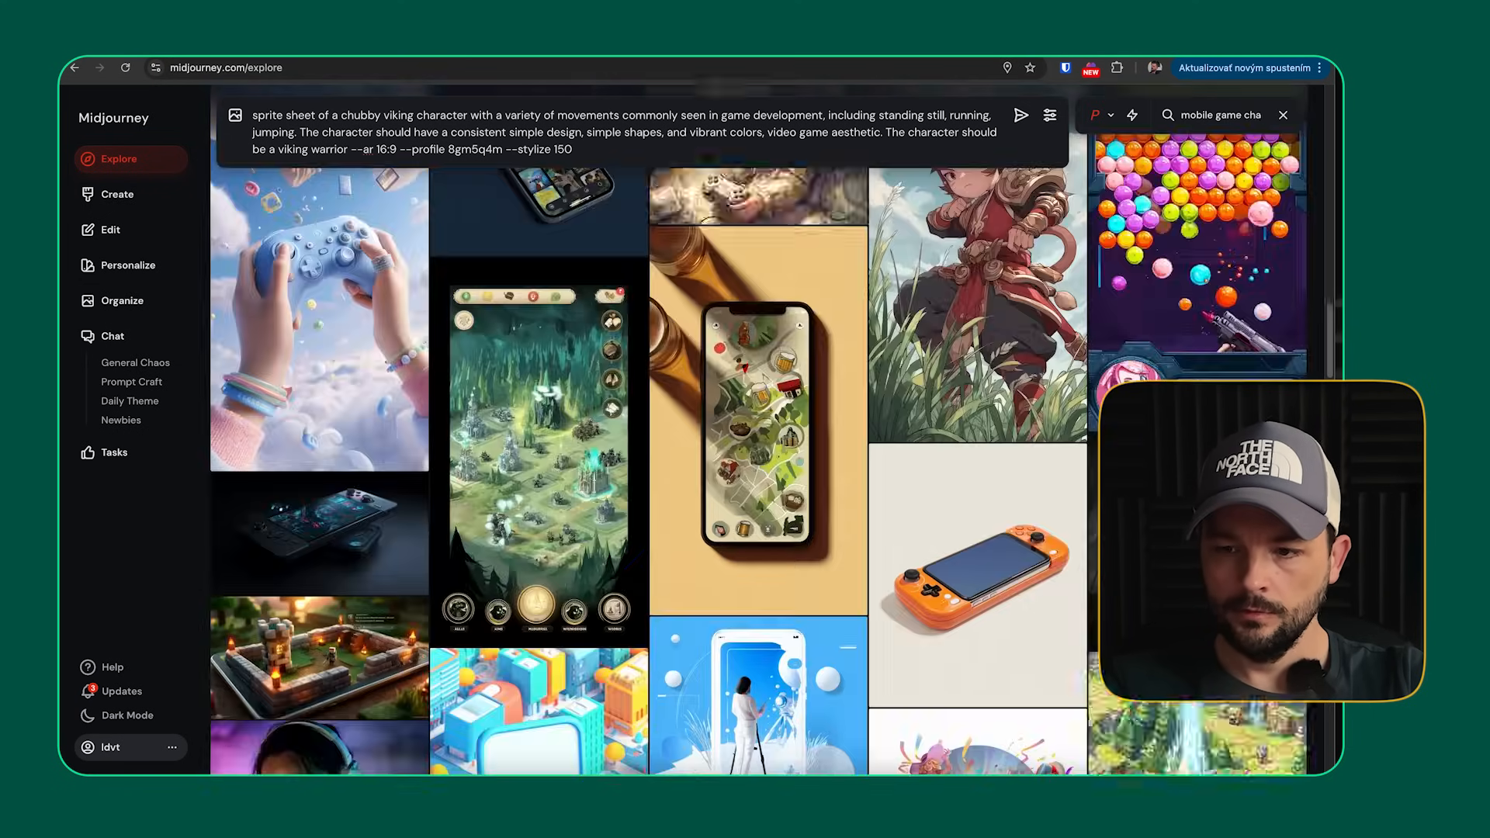
text(ter)
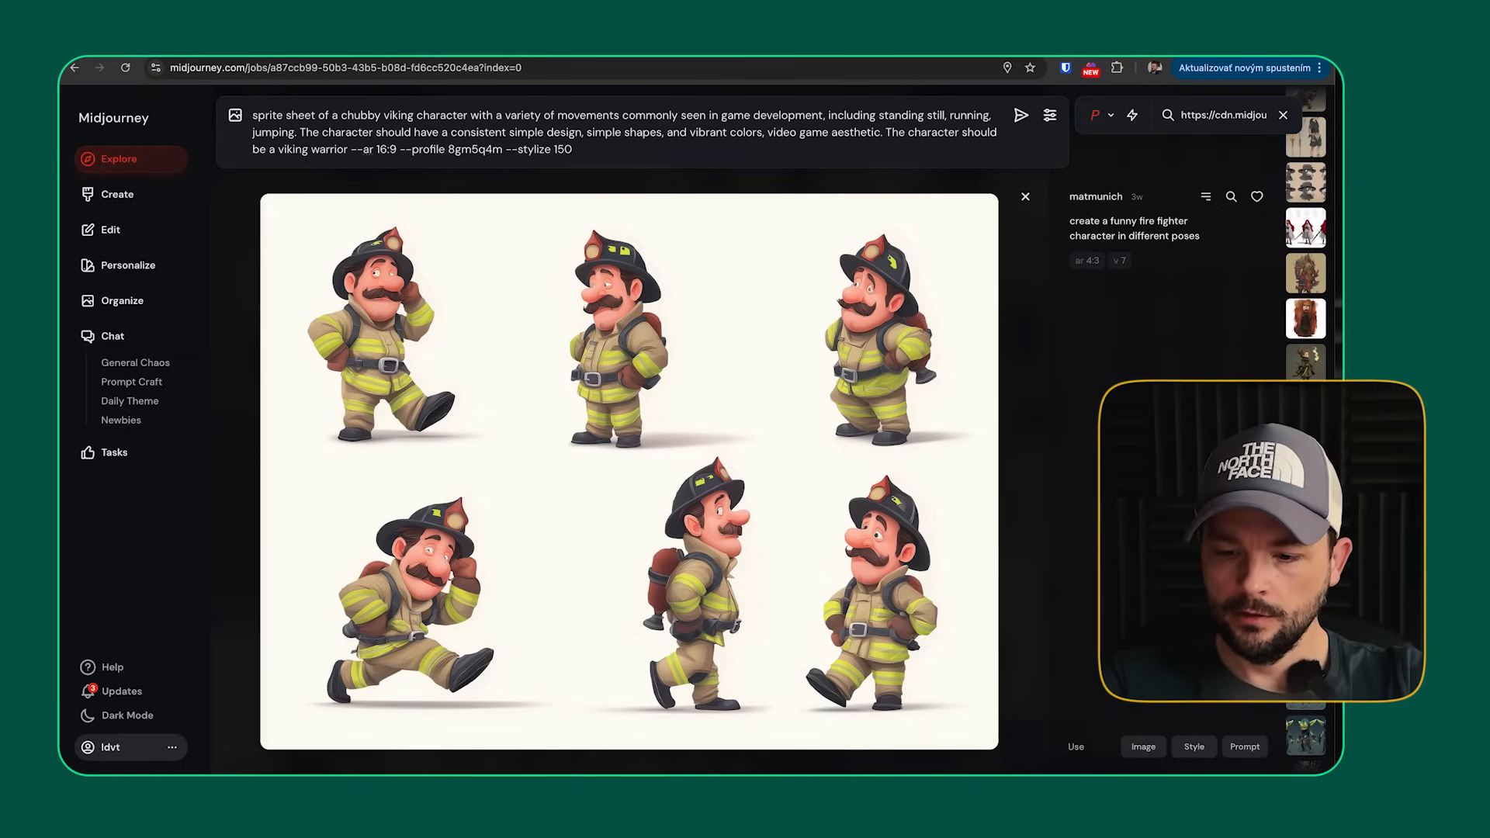
- Submit the chubby viking prompt with the funny fire fighter image as style reference, and rerun the failed forest map variation
click(1143, 746)
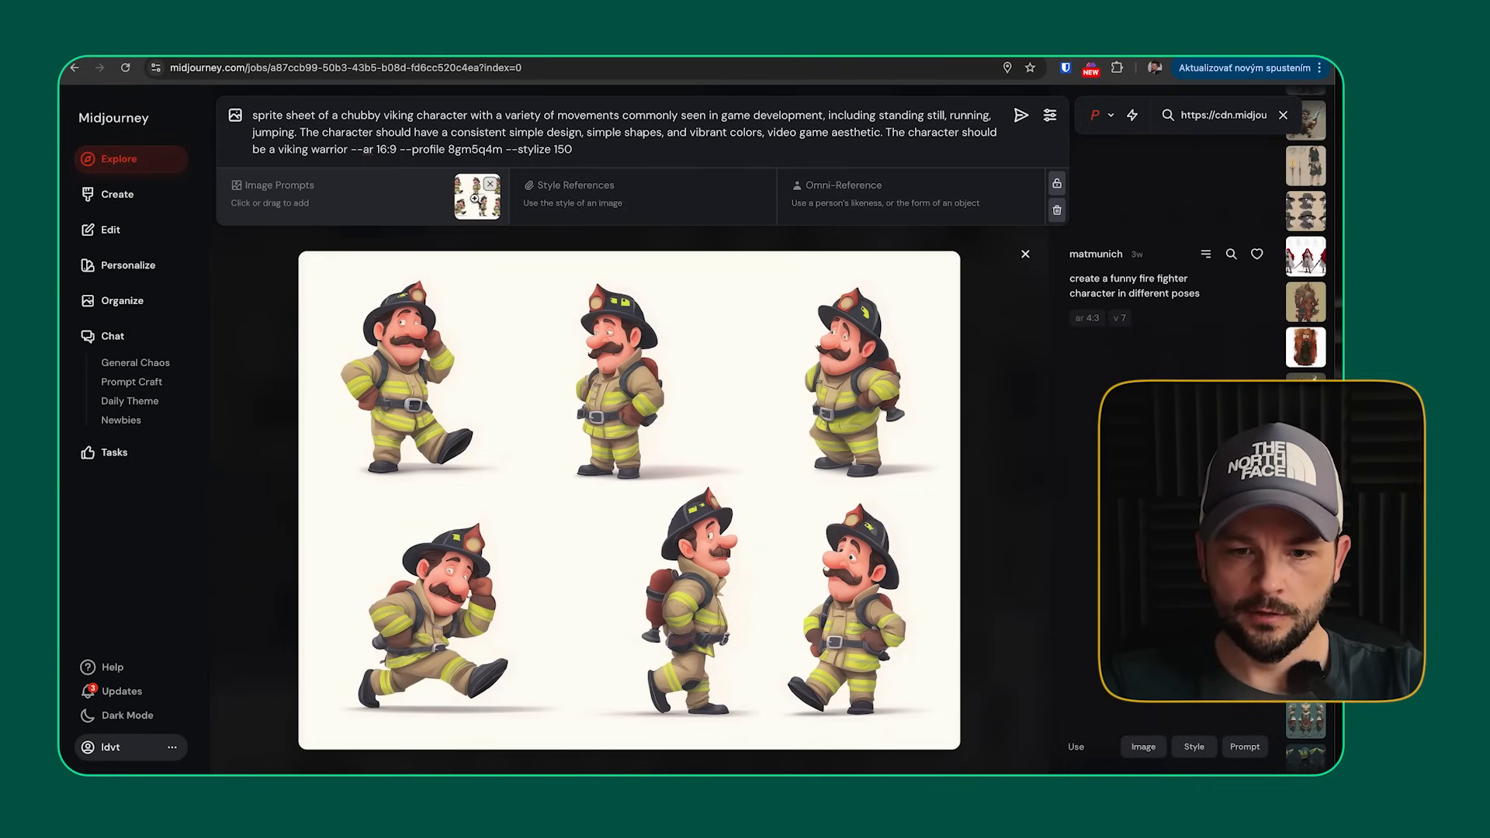
drag(473, 200, 735, 225)
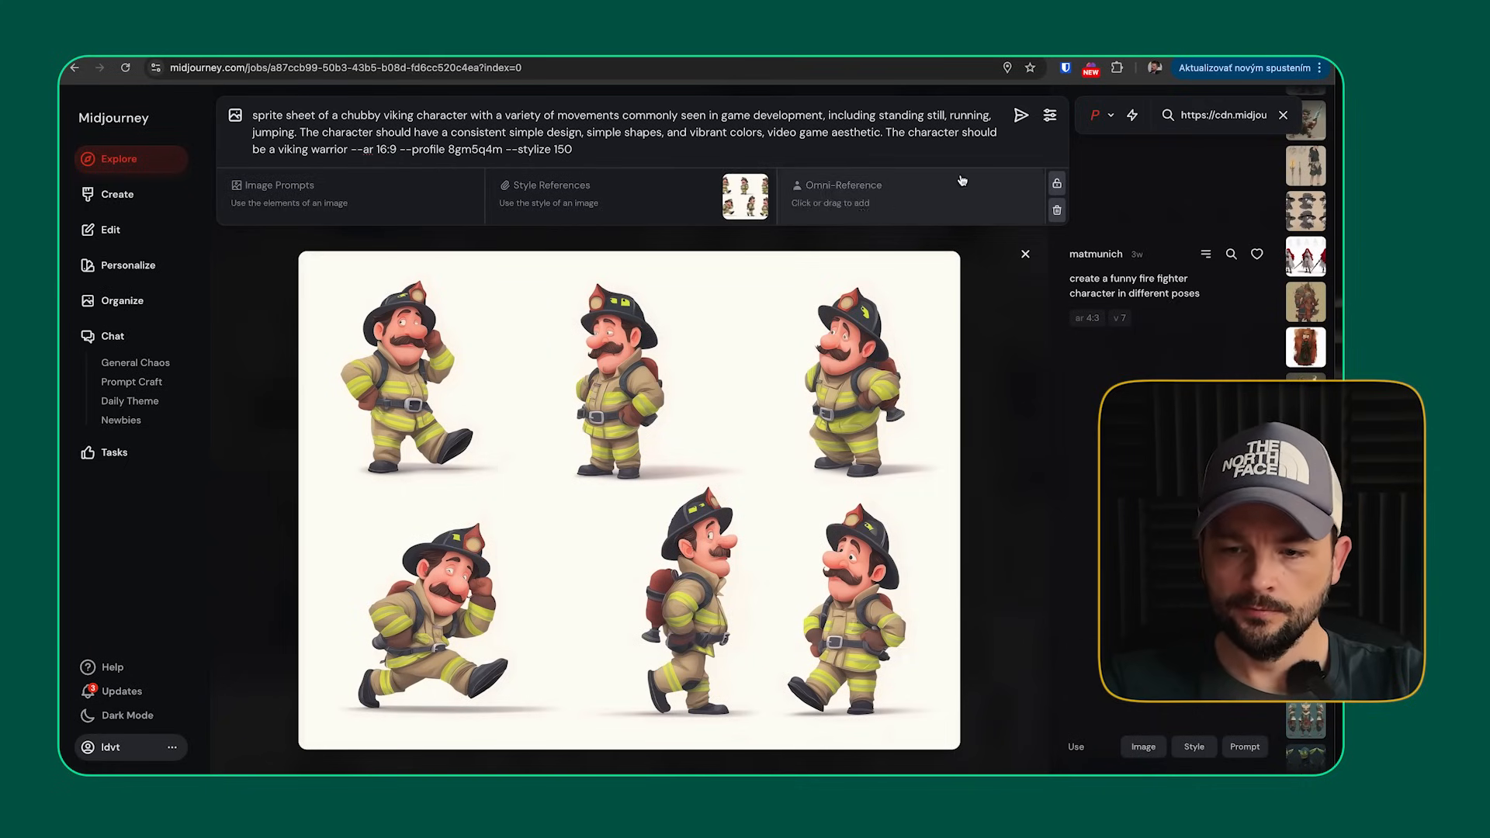
click(1021, 114)
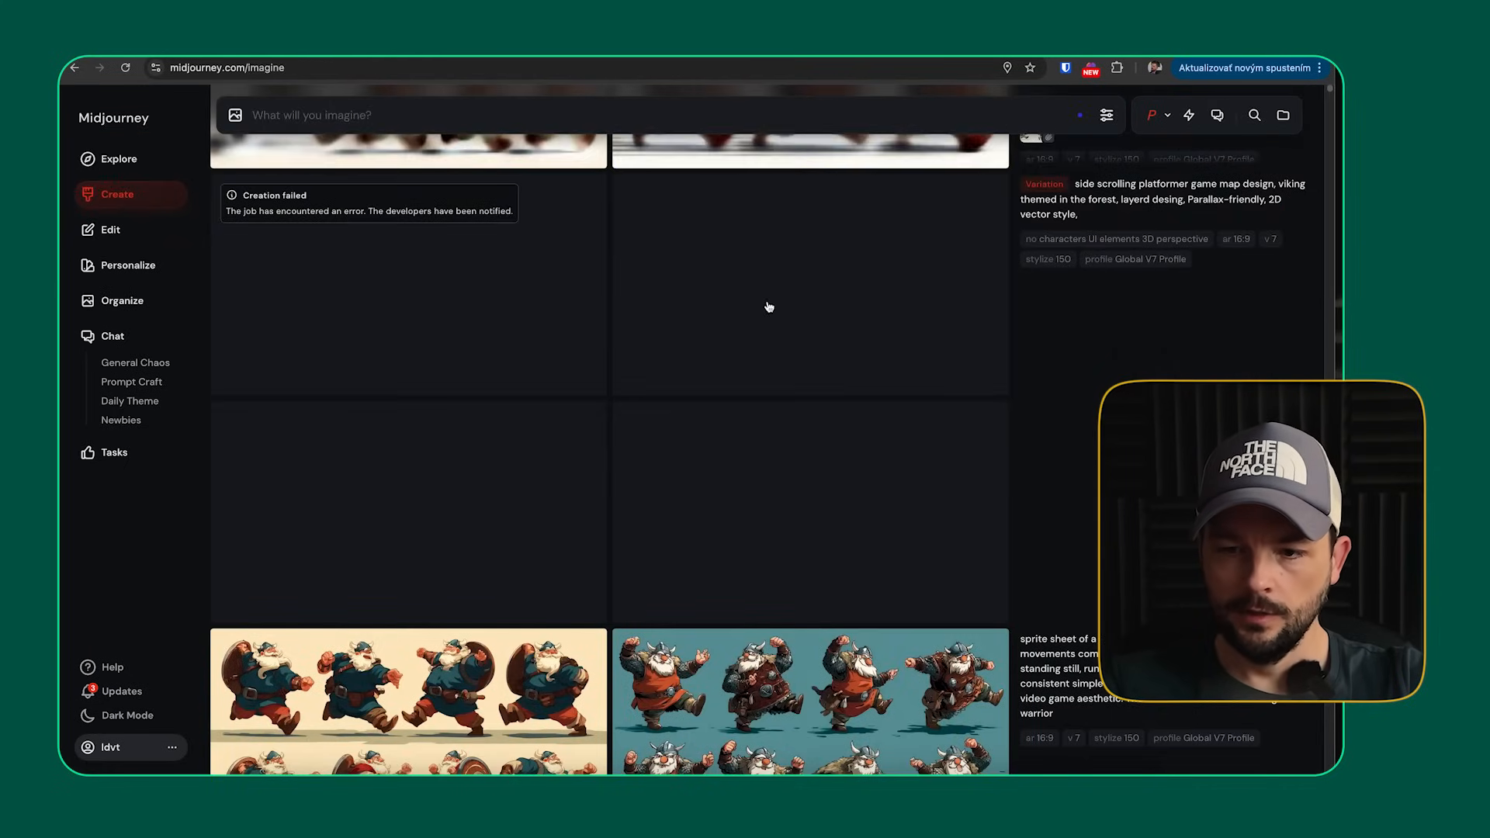
mouse_move(1044, 614)
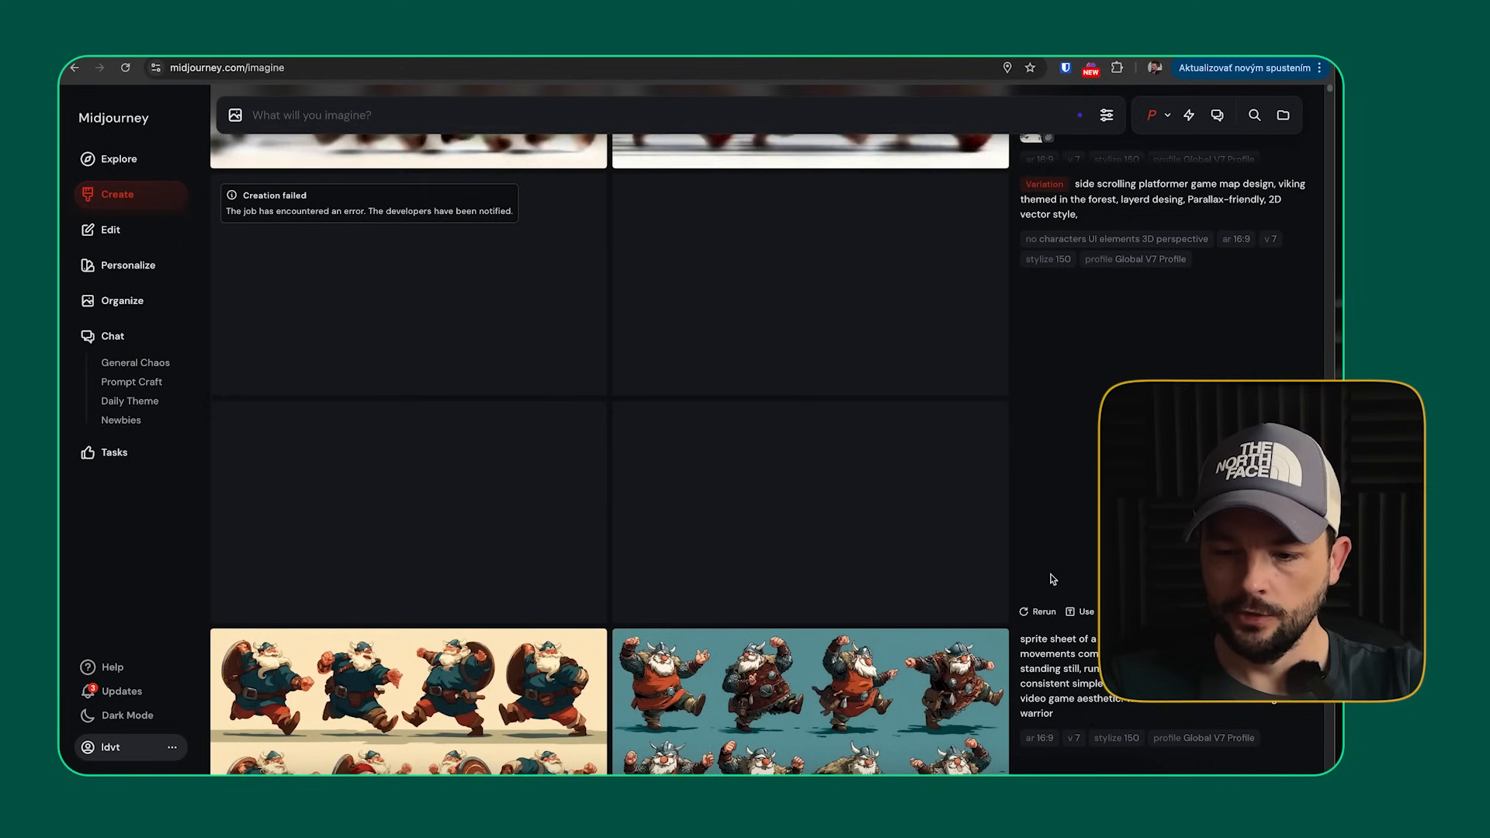
click(1043, 613)
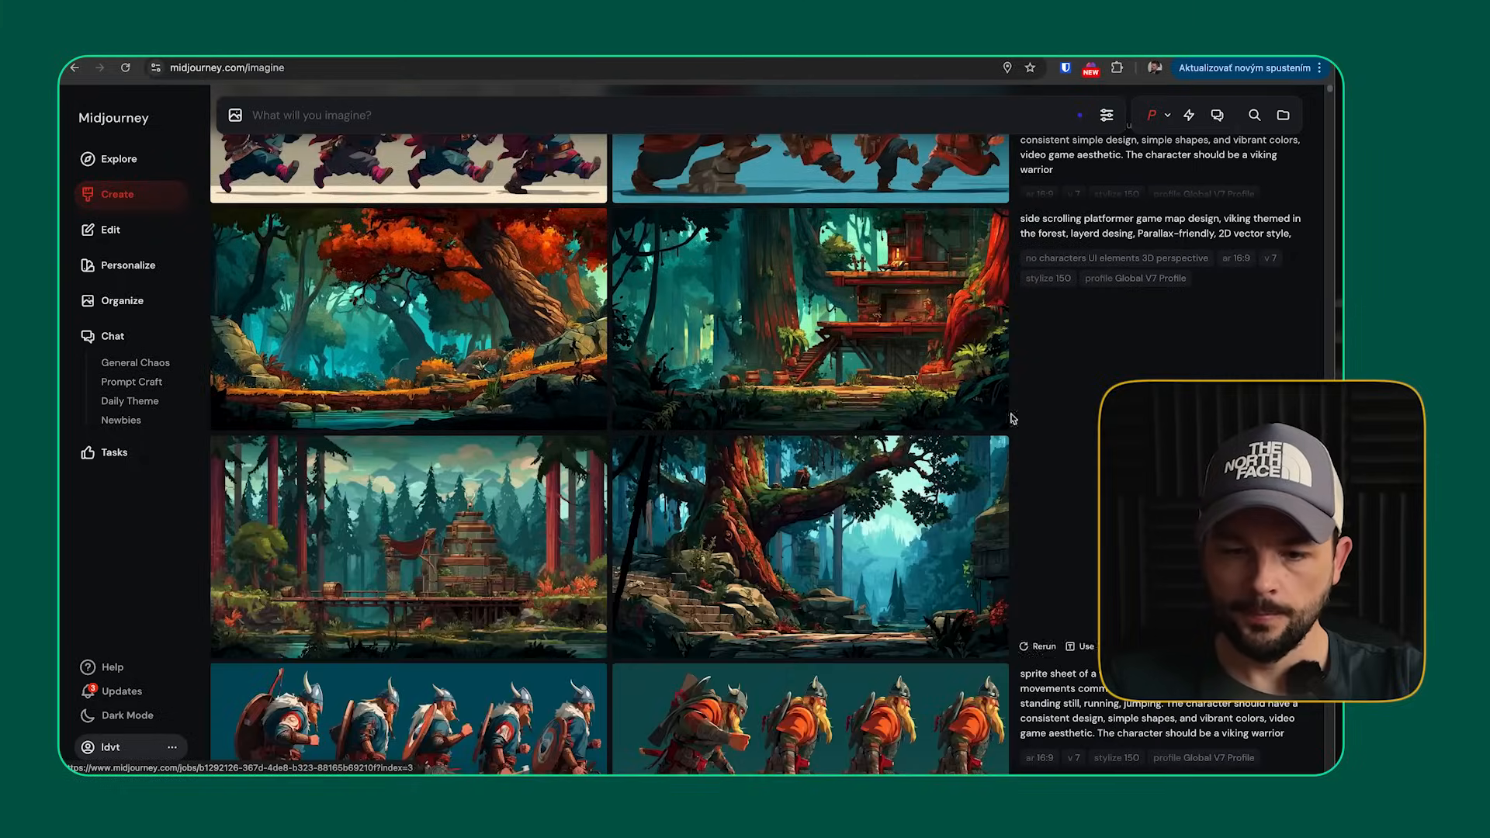
- Reuse the forest map prompt with the leaning orange-leaved tree image as its style reference and submit it
click(484, 326)
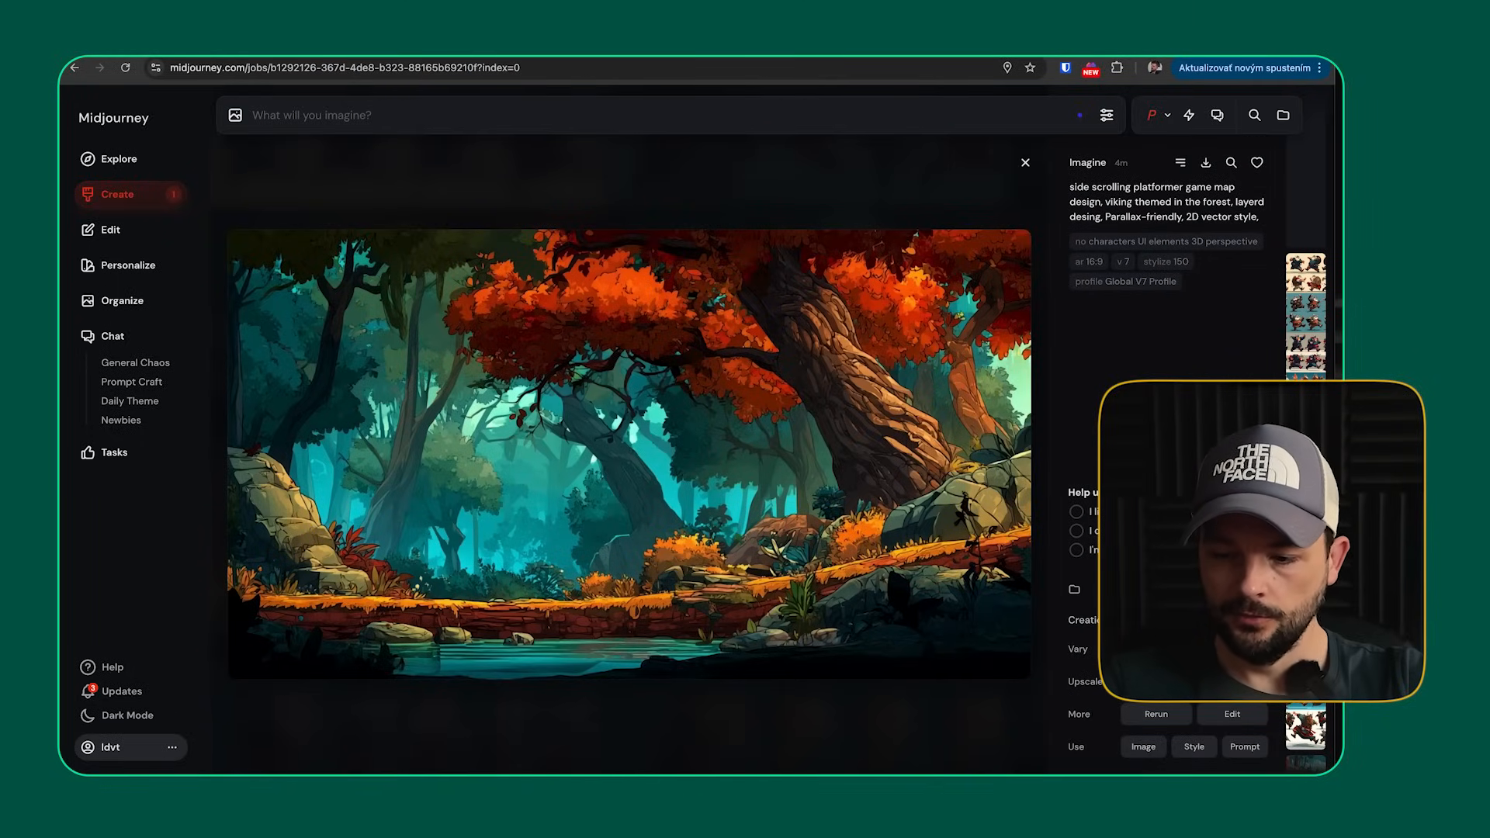
click(1243, 748)
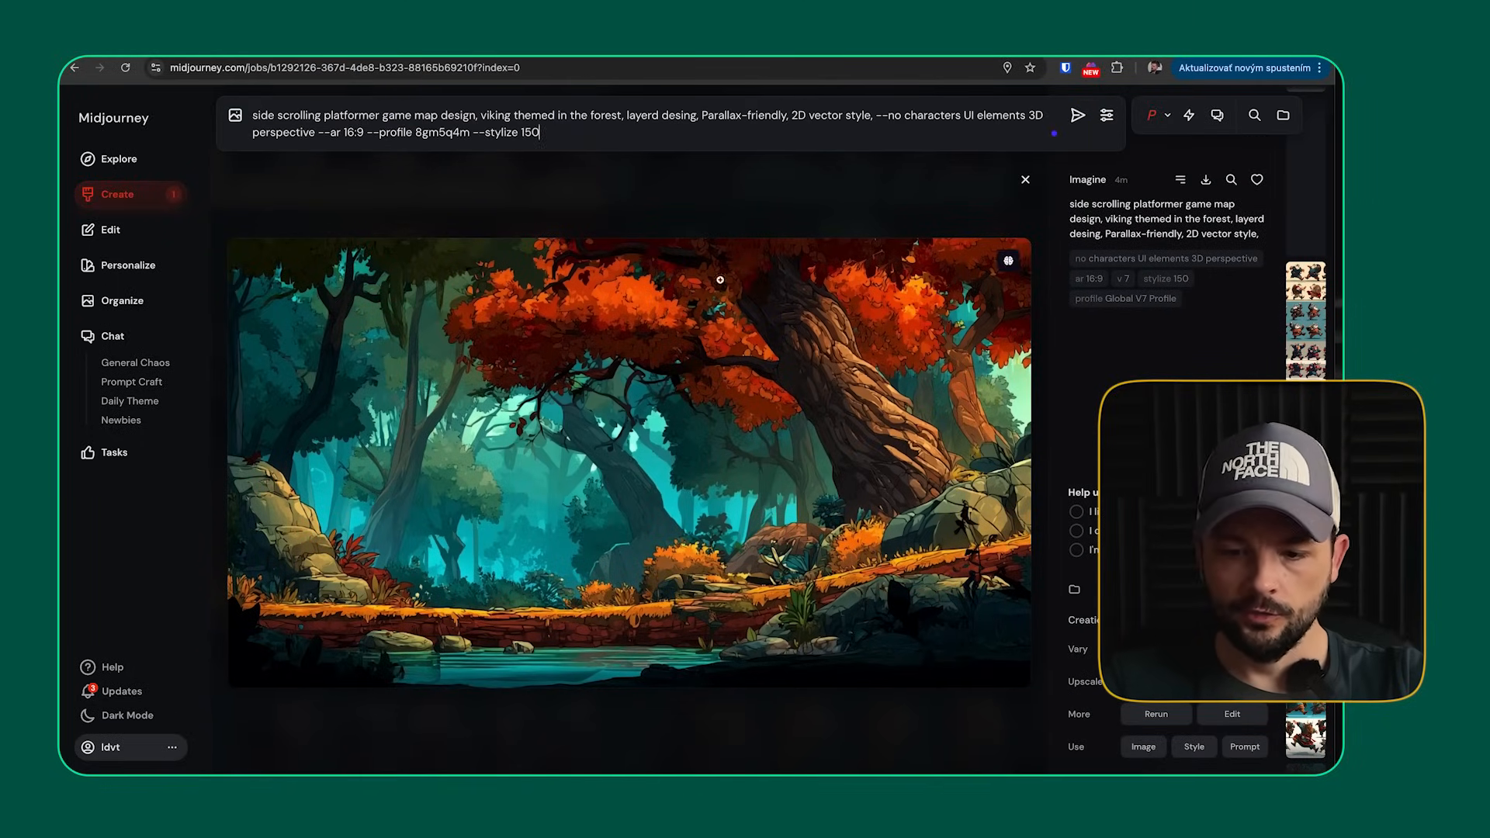
click(1145, 746)
drag(489, 180, 784, 180)
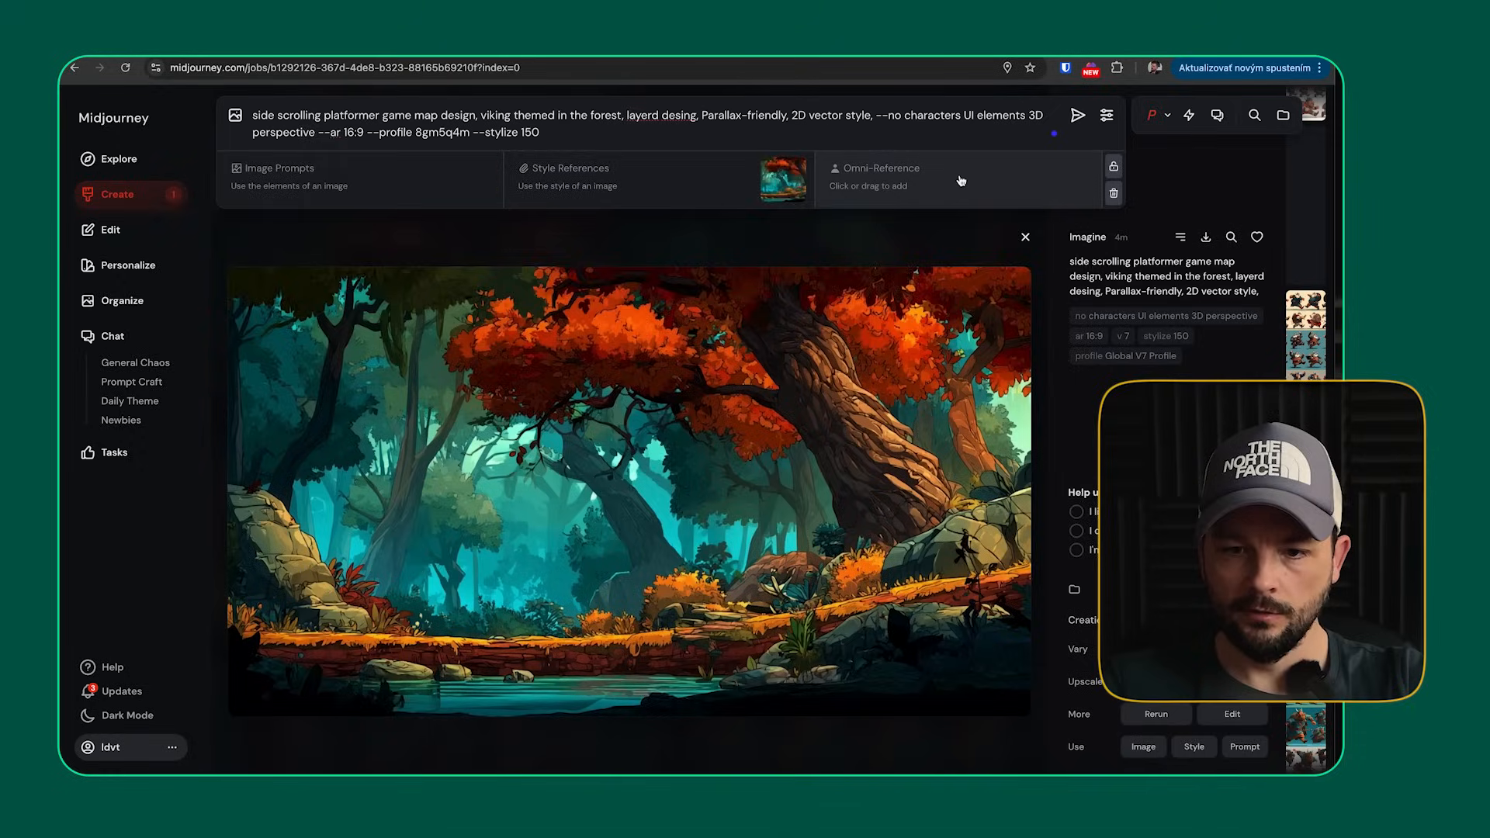
click(1077, 116)
click(129, 196)
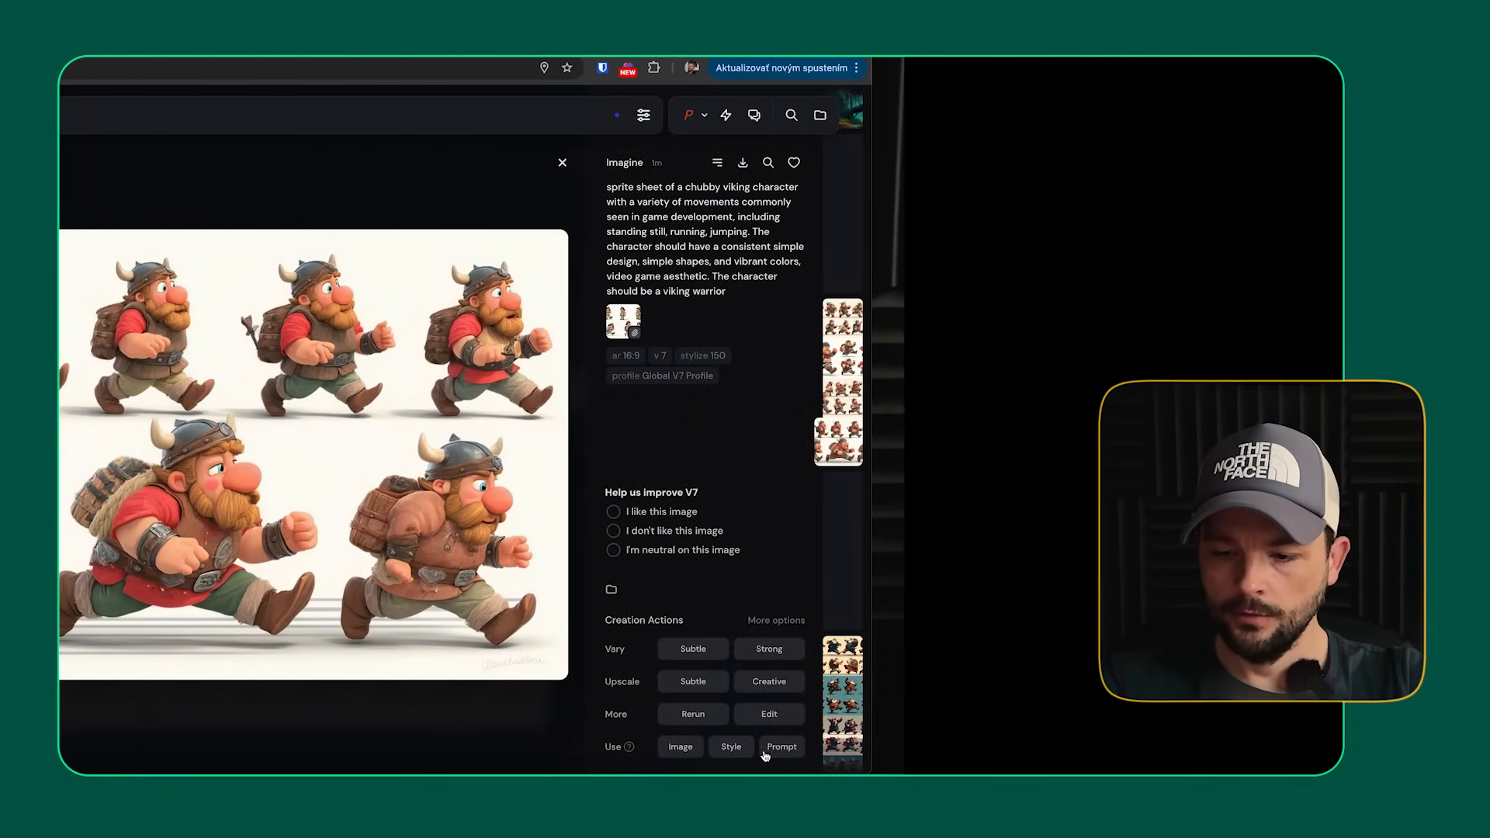
- Reuse the chubby viking prompt, replacing the fire fighter style reference with the sheet of running red-shirted vikings with backpacks
click(781, 746)
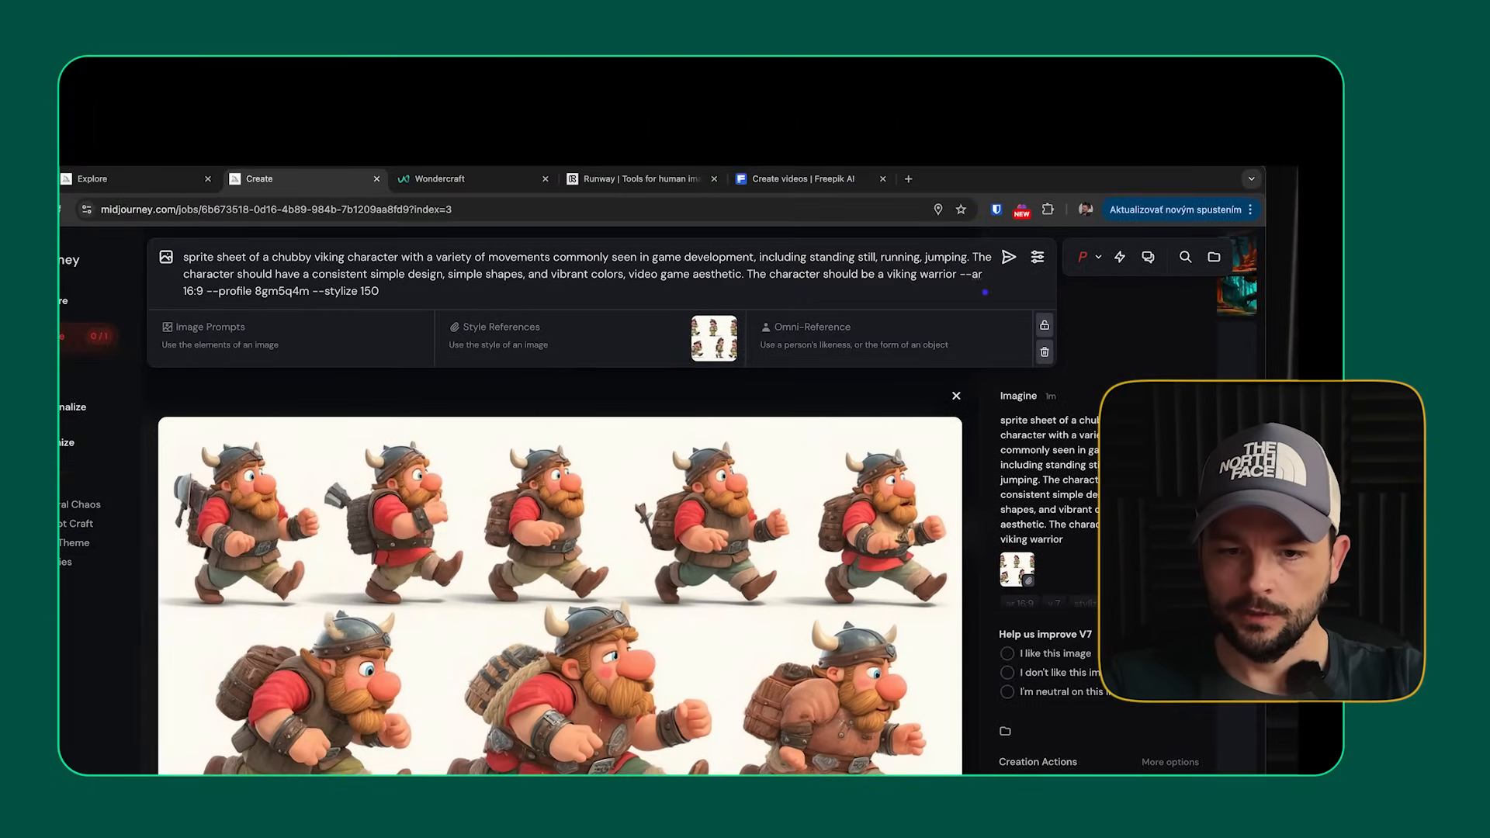
click(695, 752)
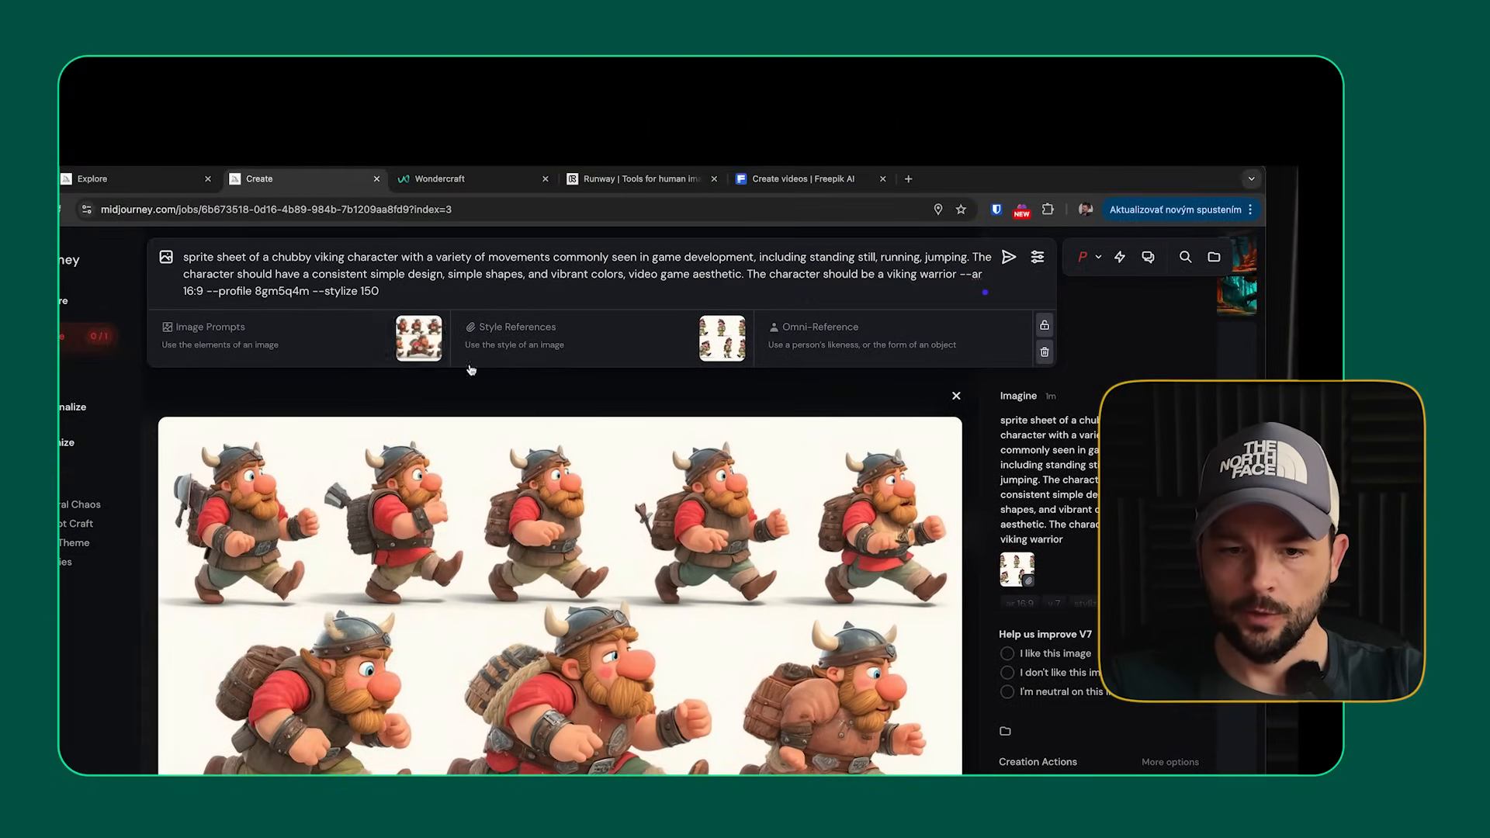
drag(428, 339, 687, 334)
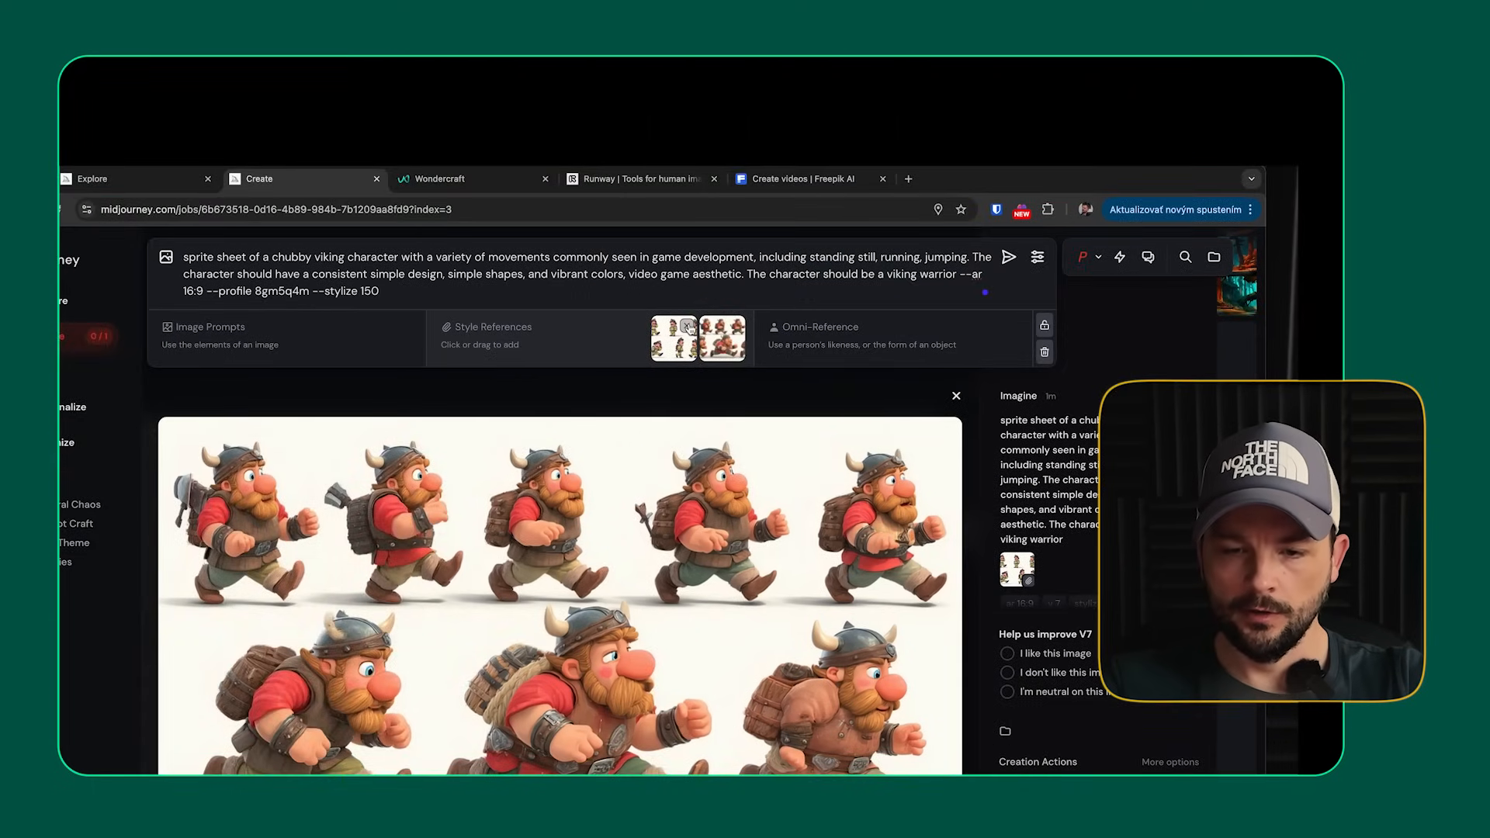
click(688, 326)
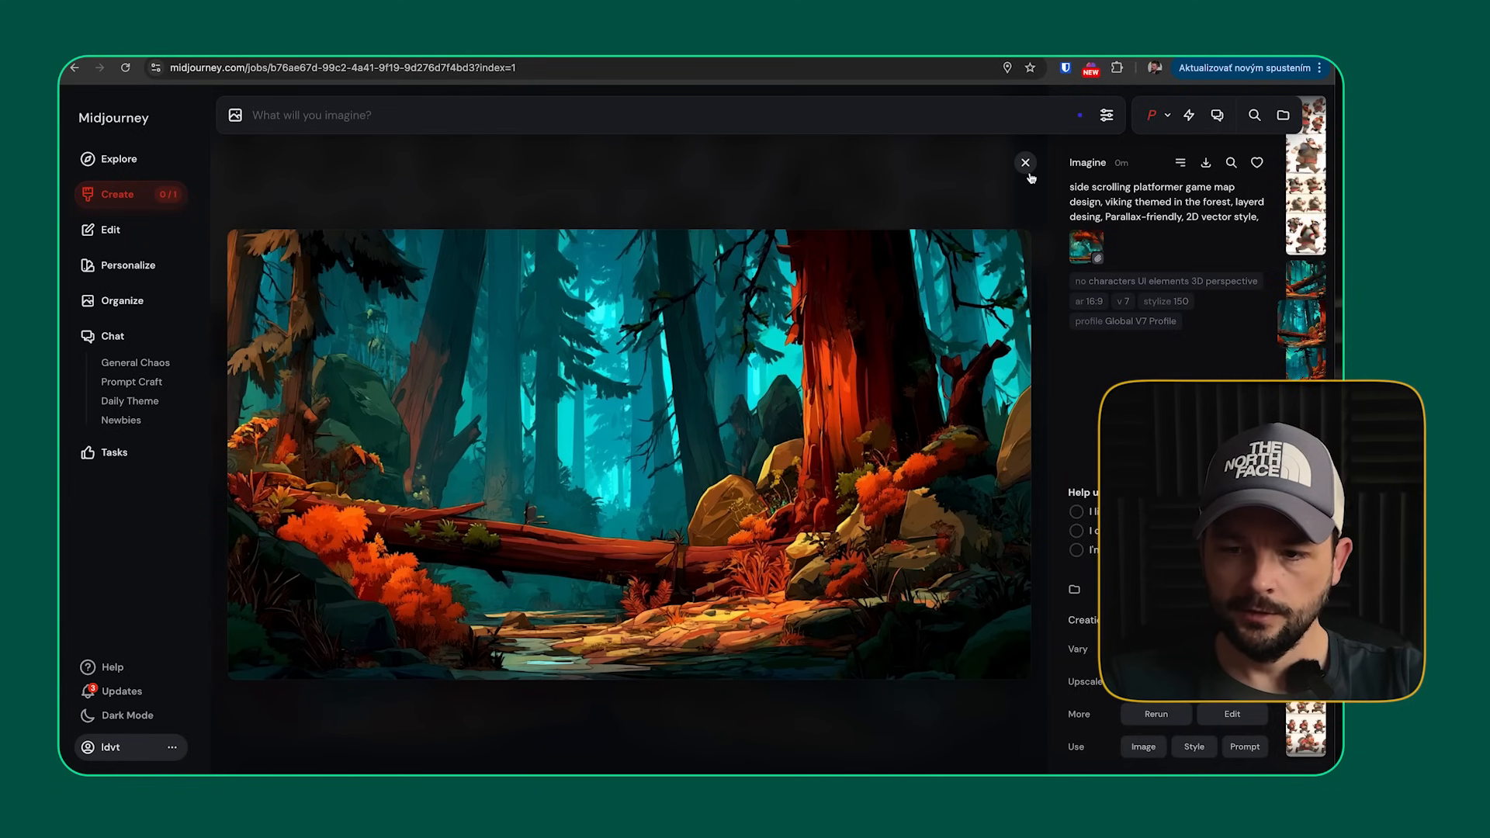
- Reuse the style-referenced forest map prompt and search the community images for "side scrolling map"
click(1021, 156)
scroll(908, 403, down, 2)
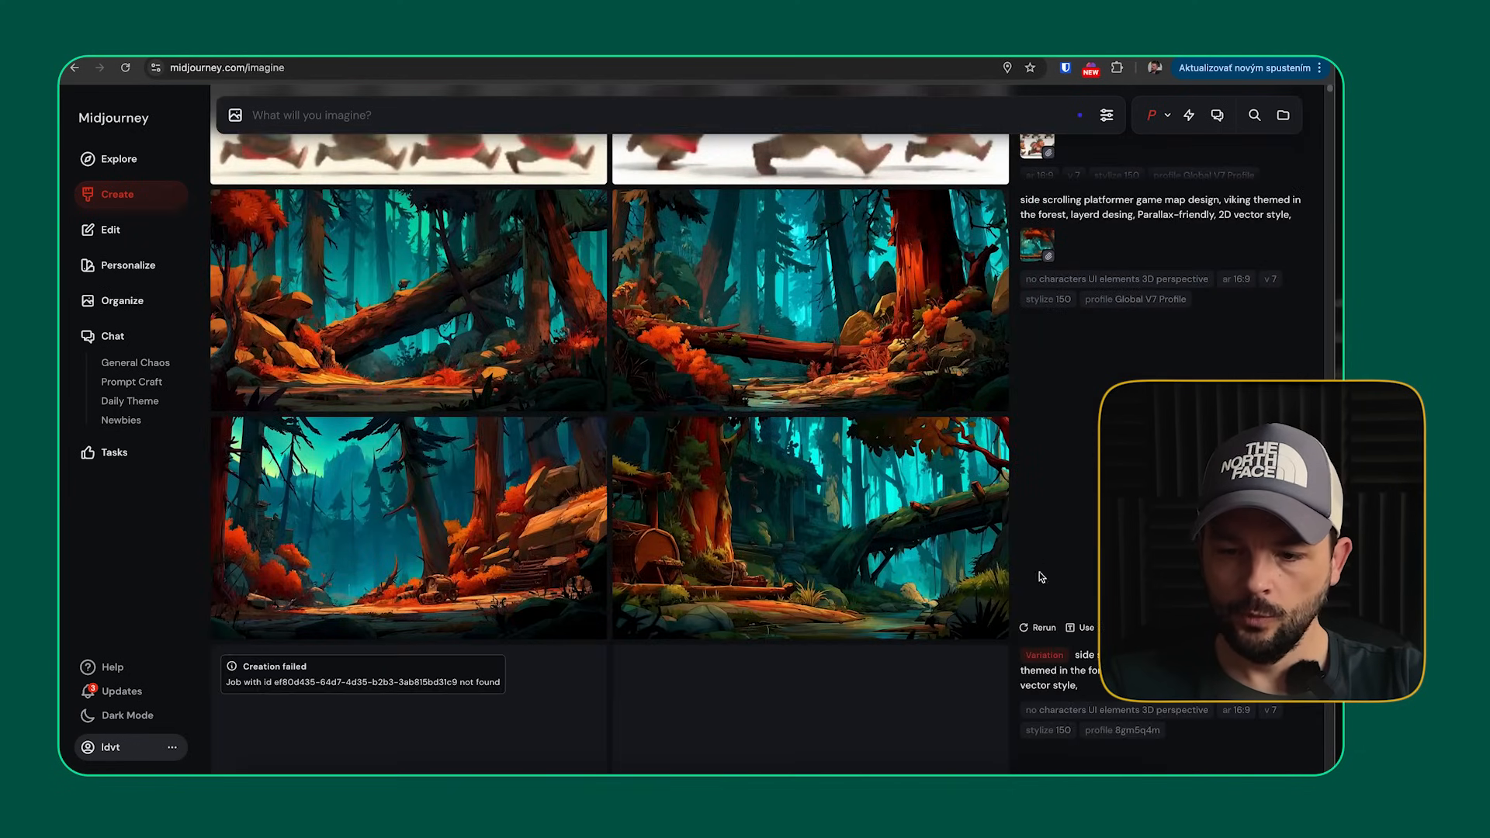
click(1084, 630)
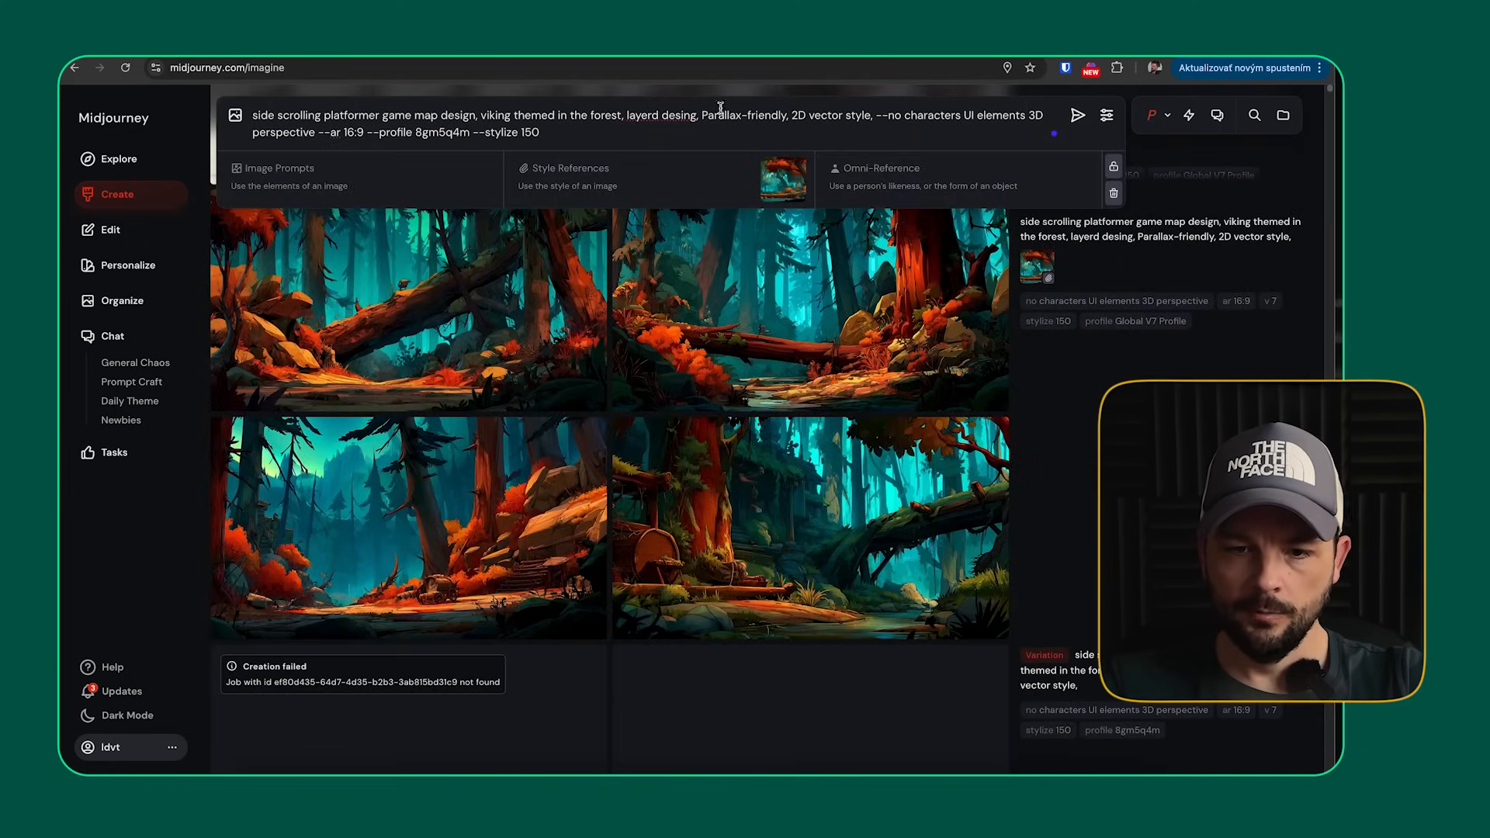
click(117, 158)
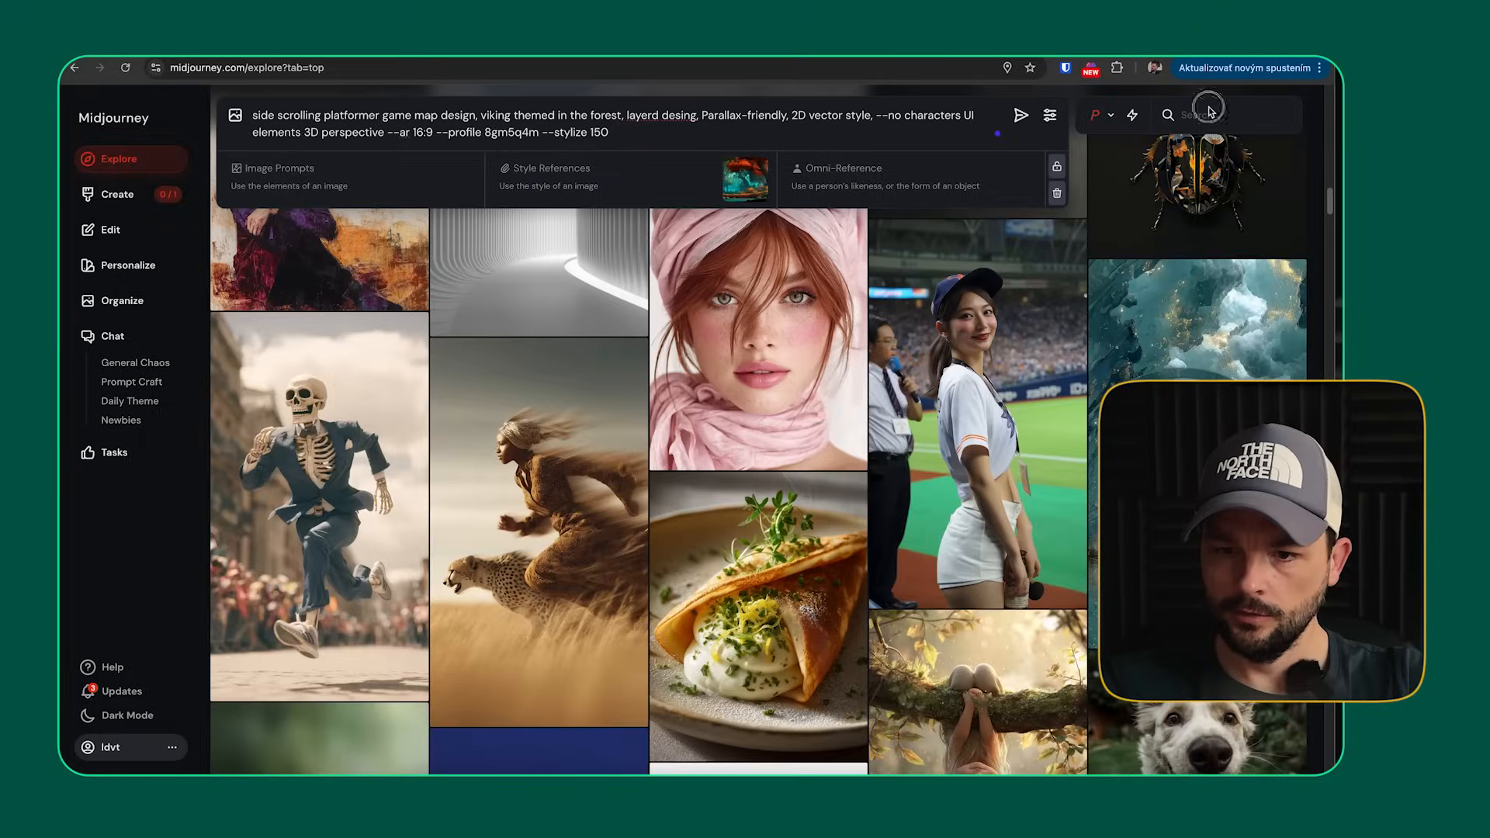
text(side s)
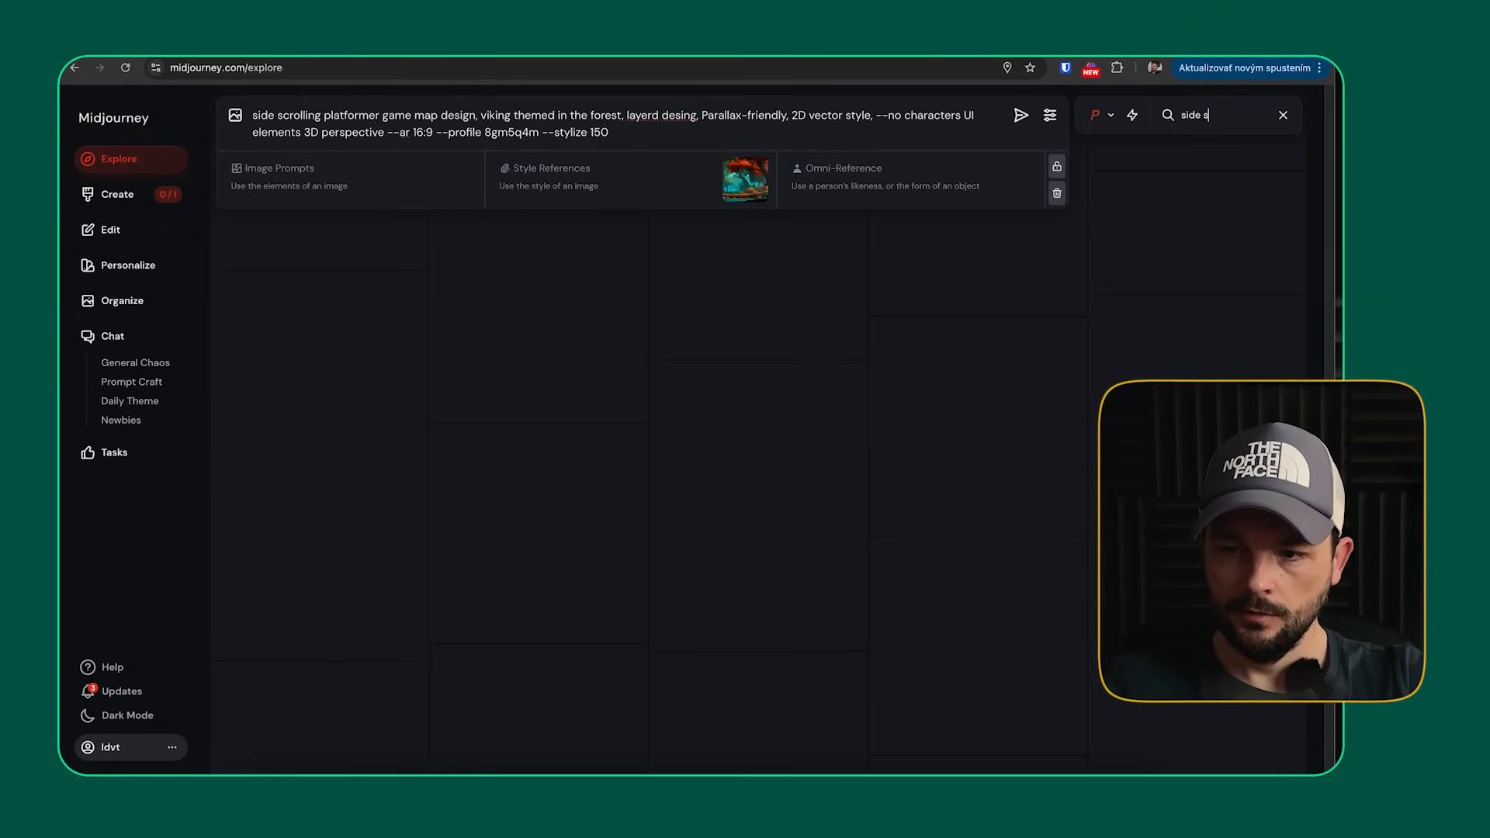
text(crolling map)
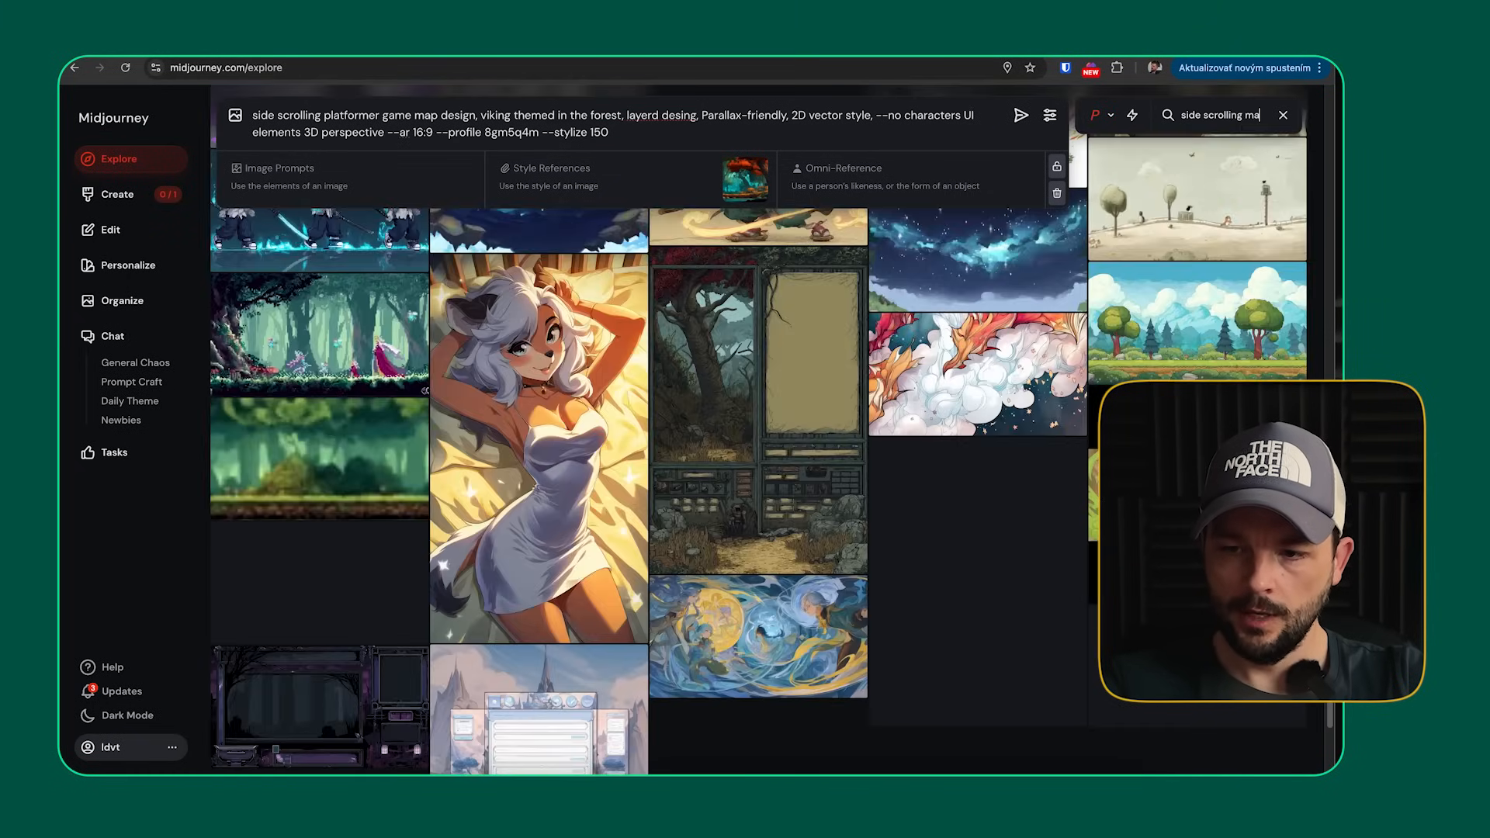
- Add the 8-bit jungle level background as an image prompt and submit the forest map prompt
click(917, 339)
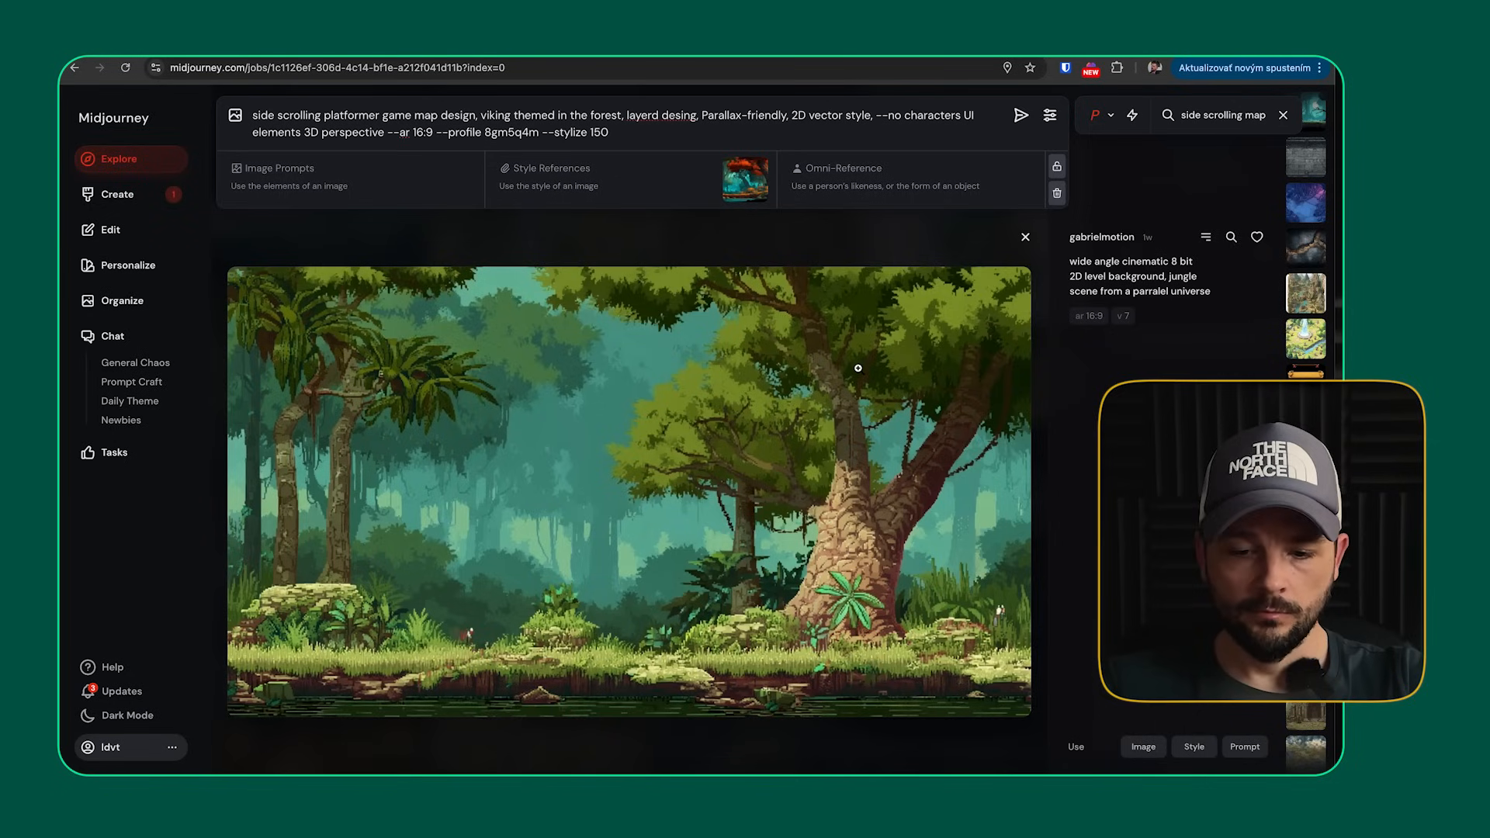
drag(704, 457, 342, 180)
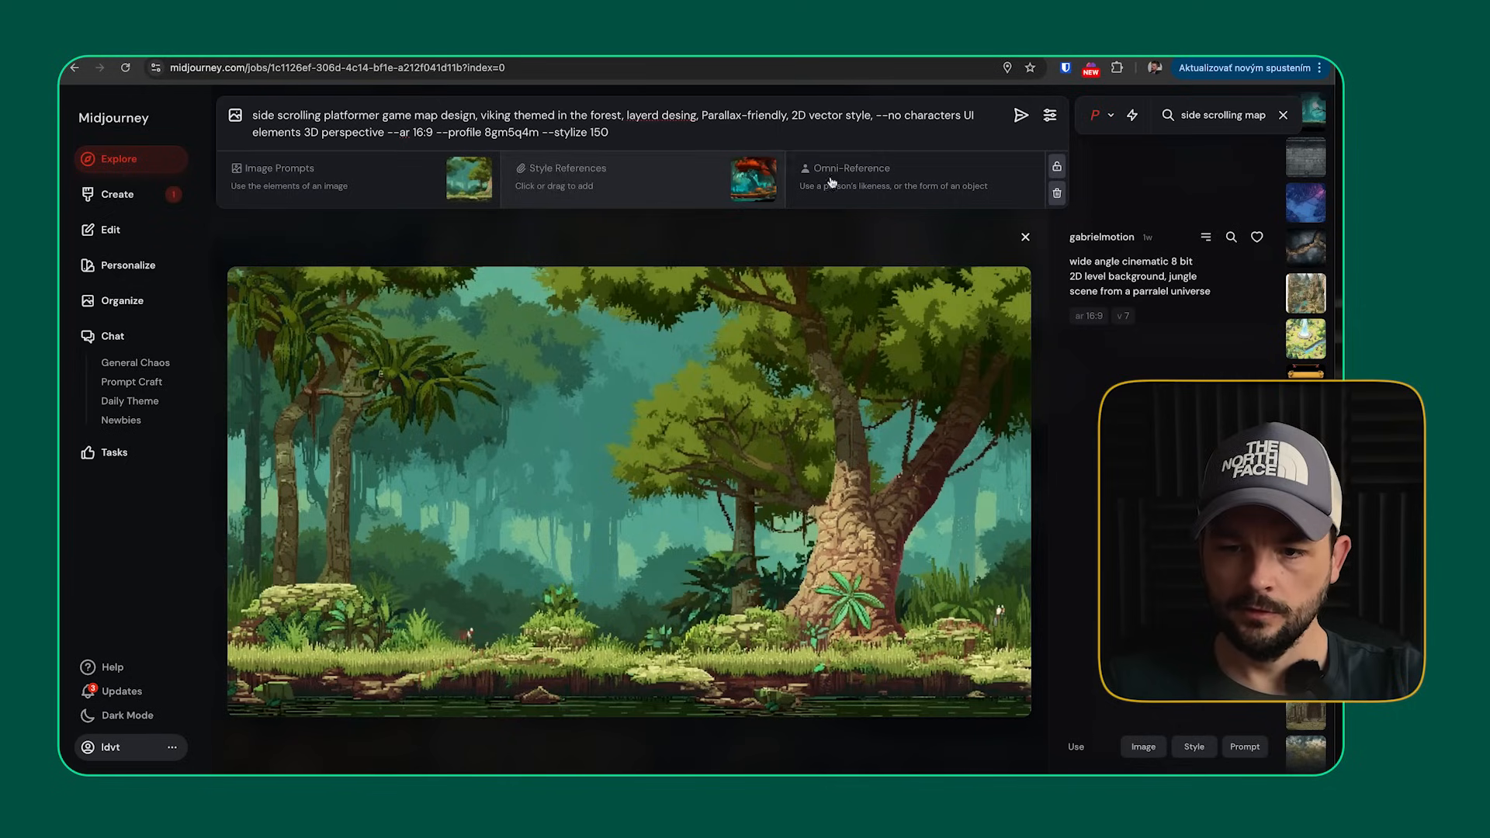
click(1014, 115)
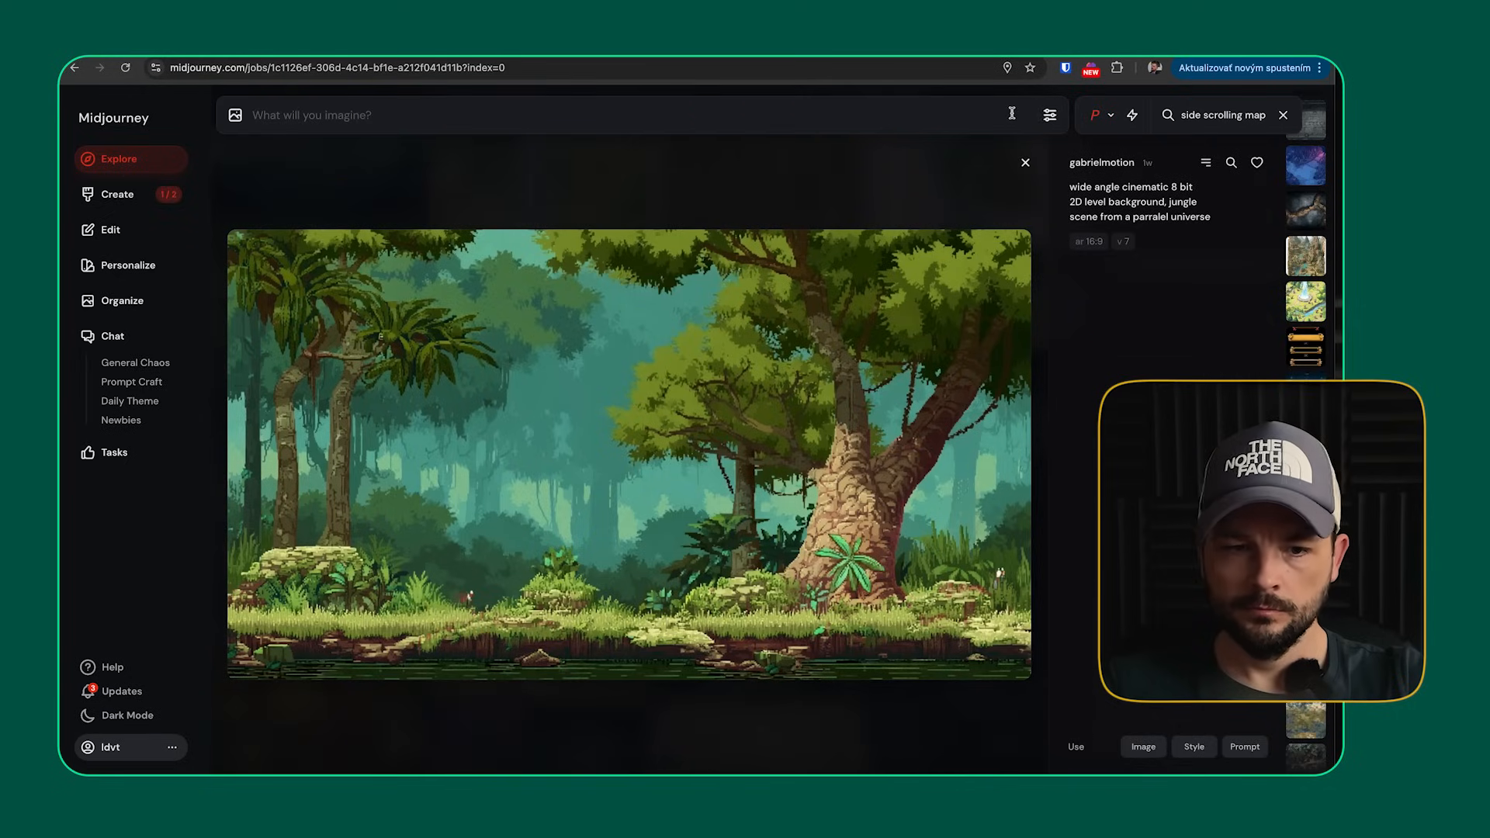
- Examine the new chubby viking sheet with the large central running figure at enlarged size
click(155, 197)
scroll(814, 463, up, 5)
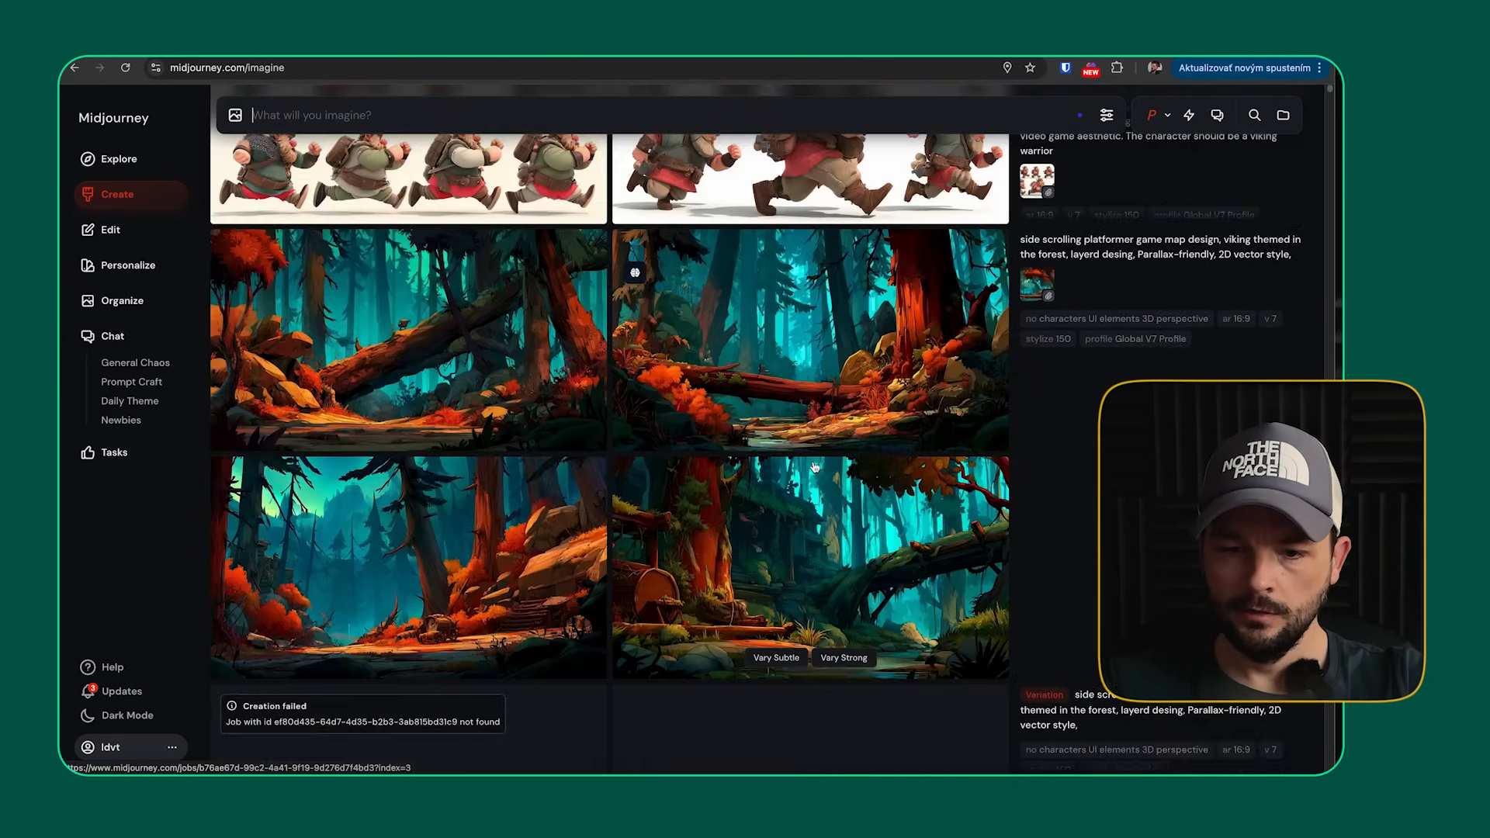
scroll(814, 466, up, 8)
click(814, 466)
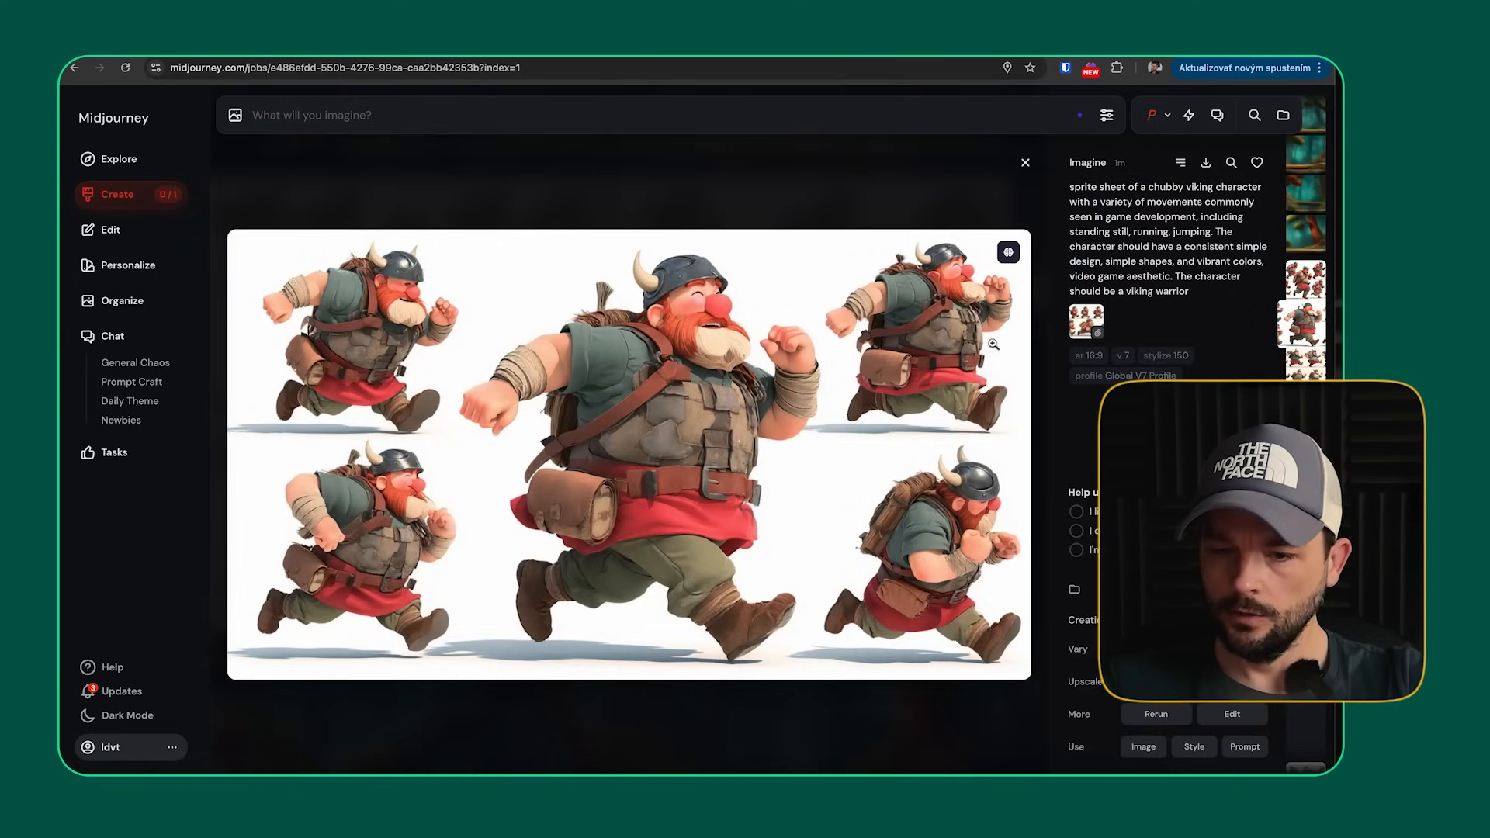
click(1025, 162)
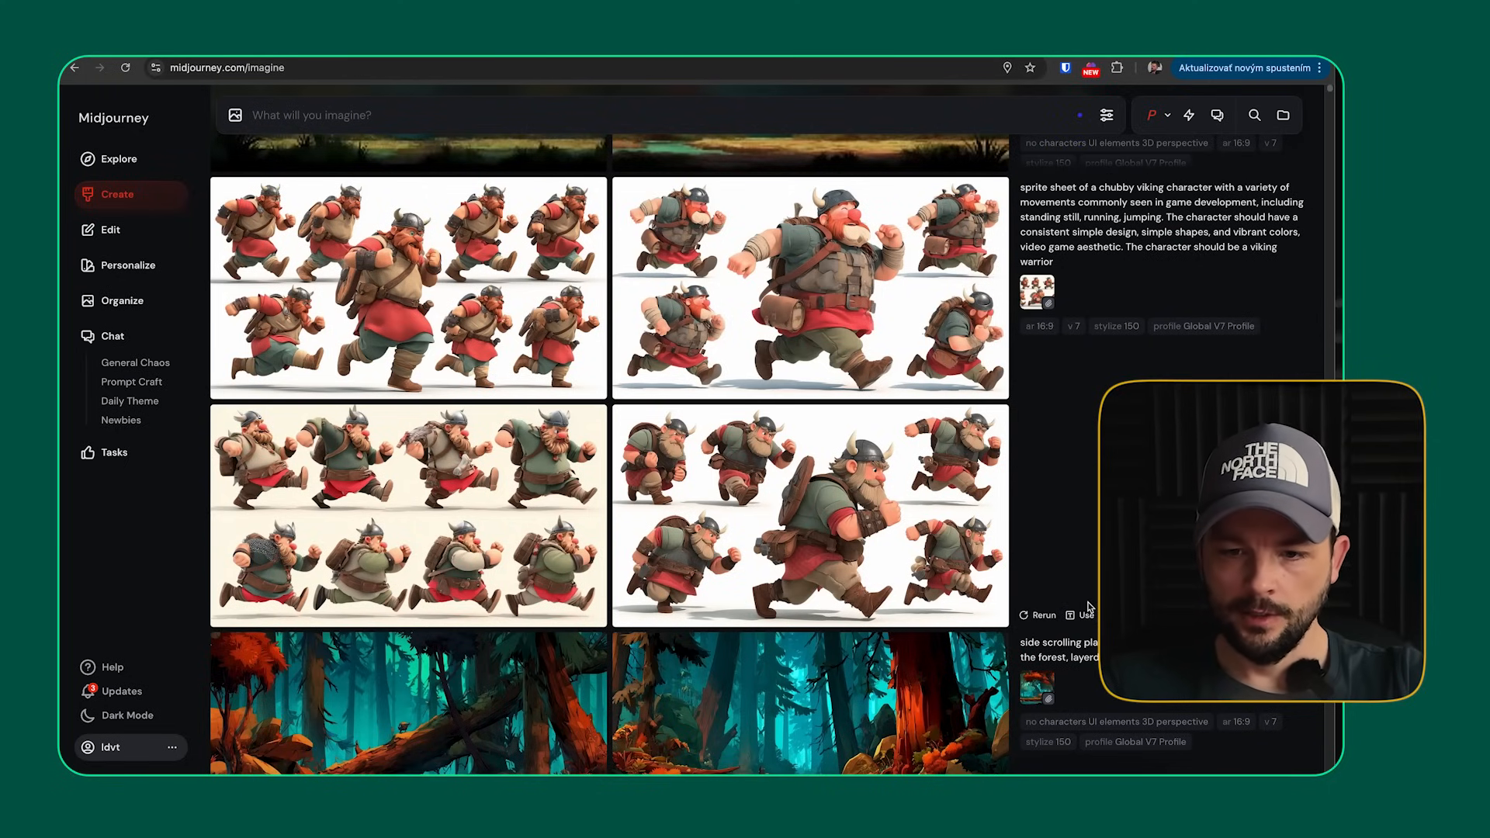
- Reuse the style-referenced chubby viking prompt, adding "2D vector" before "chubby" and shortening the movement wording to "with poses including standing still, running, jumping"
click(1083, 615)
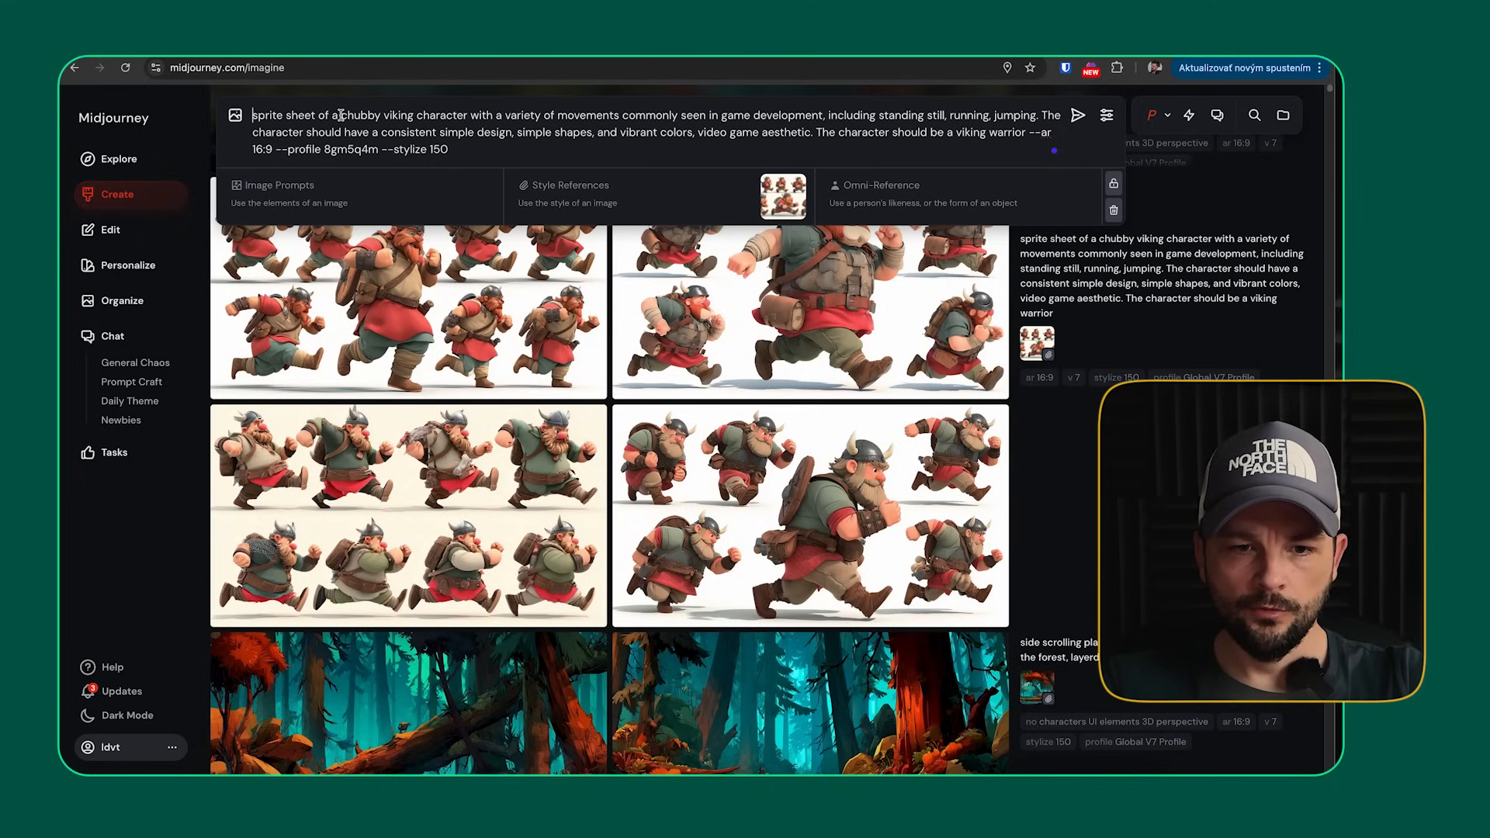
text(2)
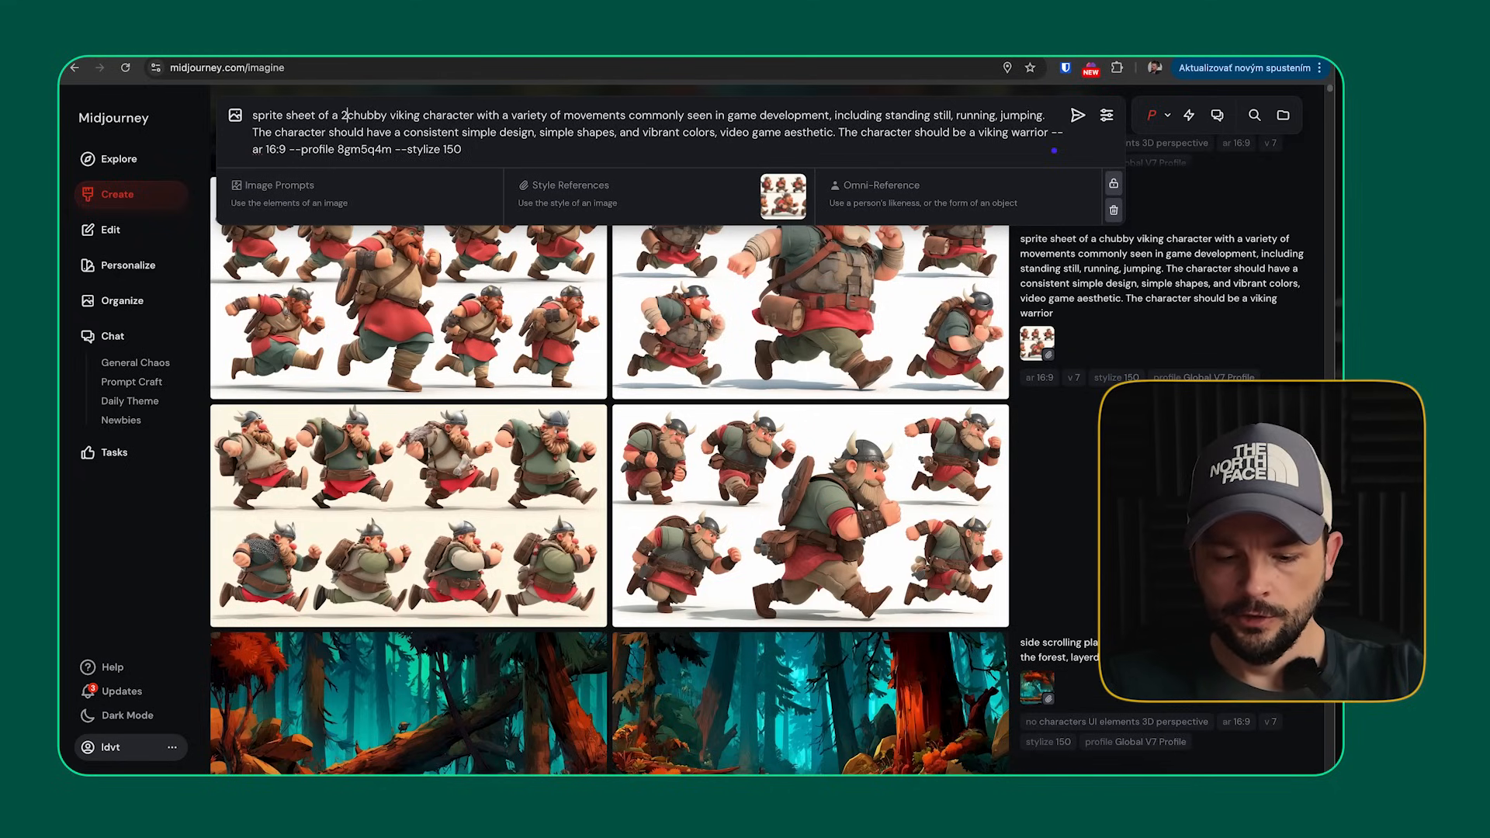
text(D vector)
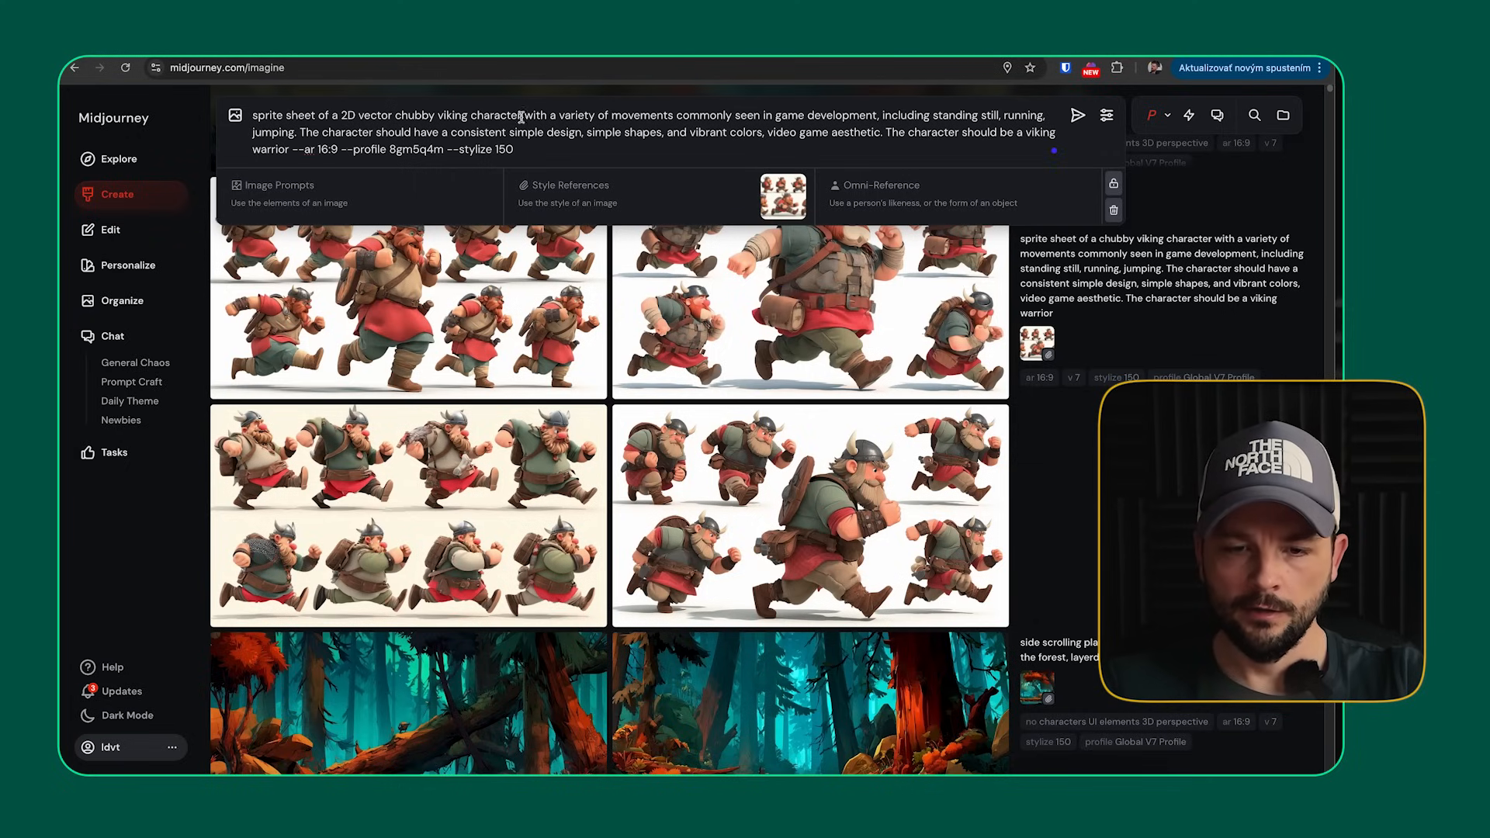
triple_click(570, 115)
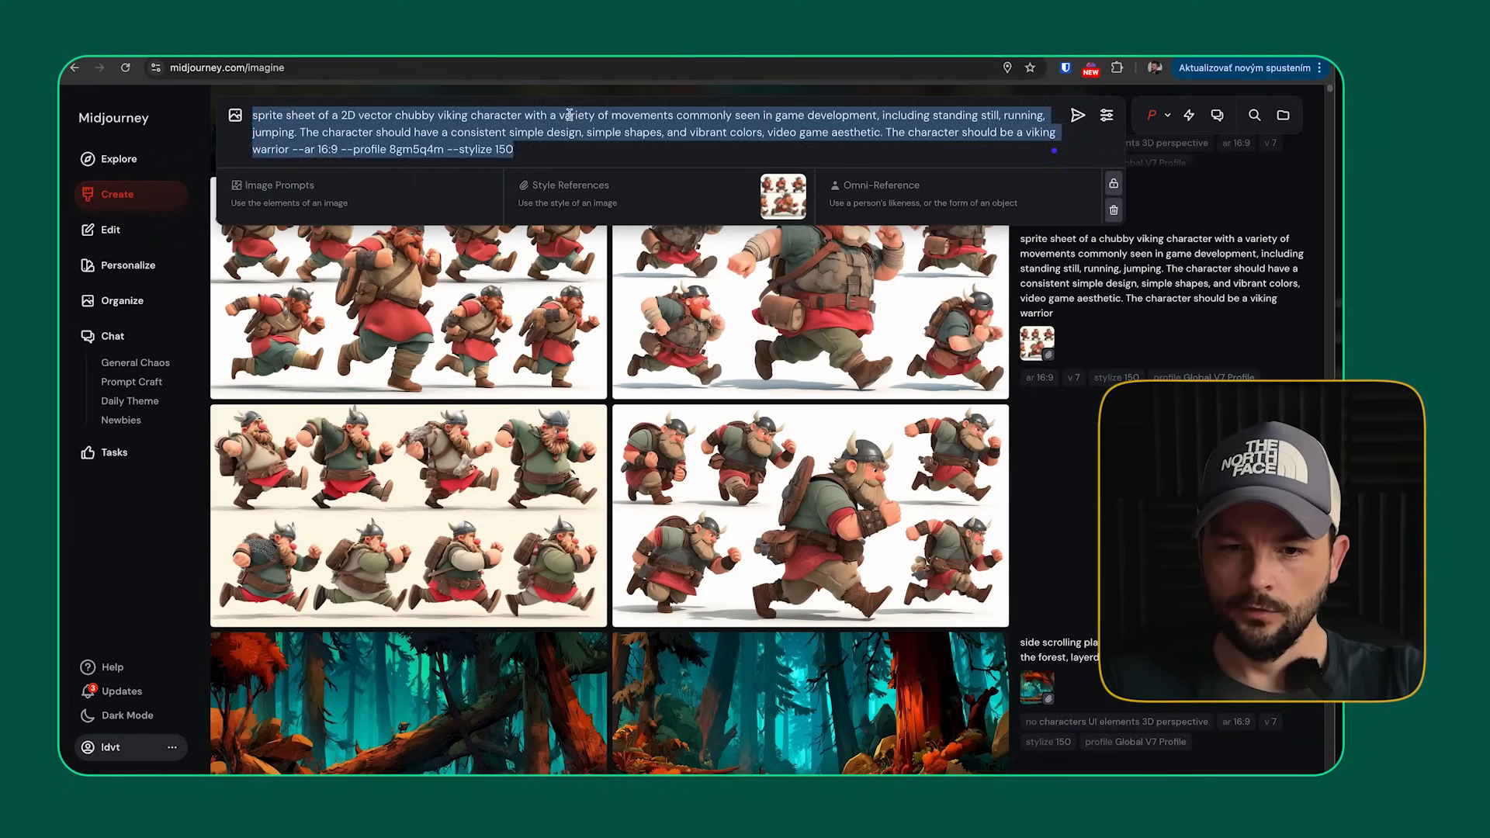
double_click(570, 115)
key(BackSpace)
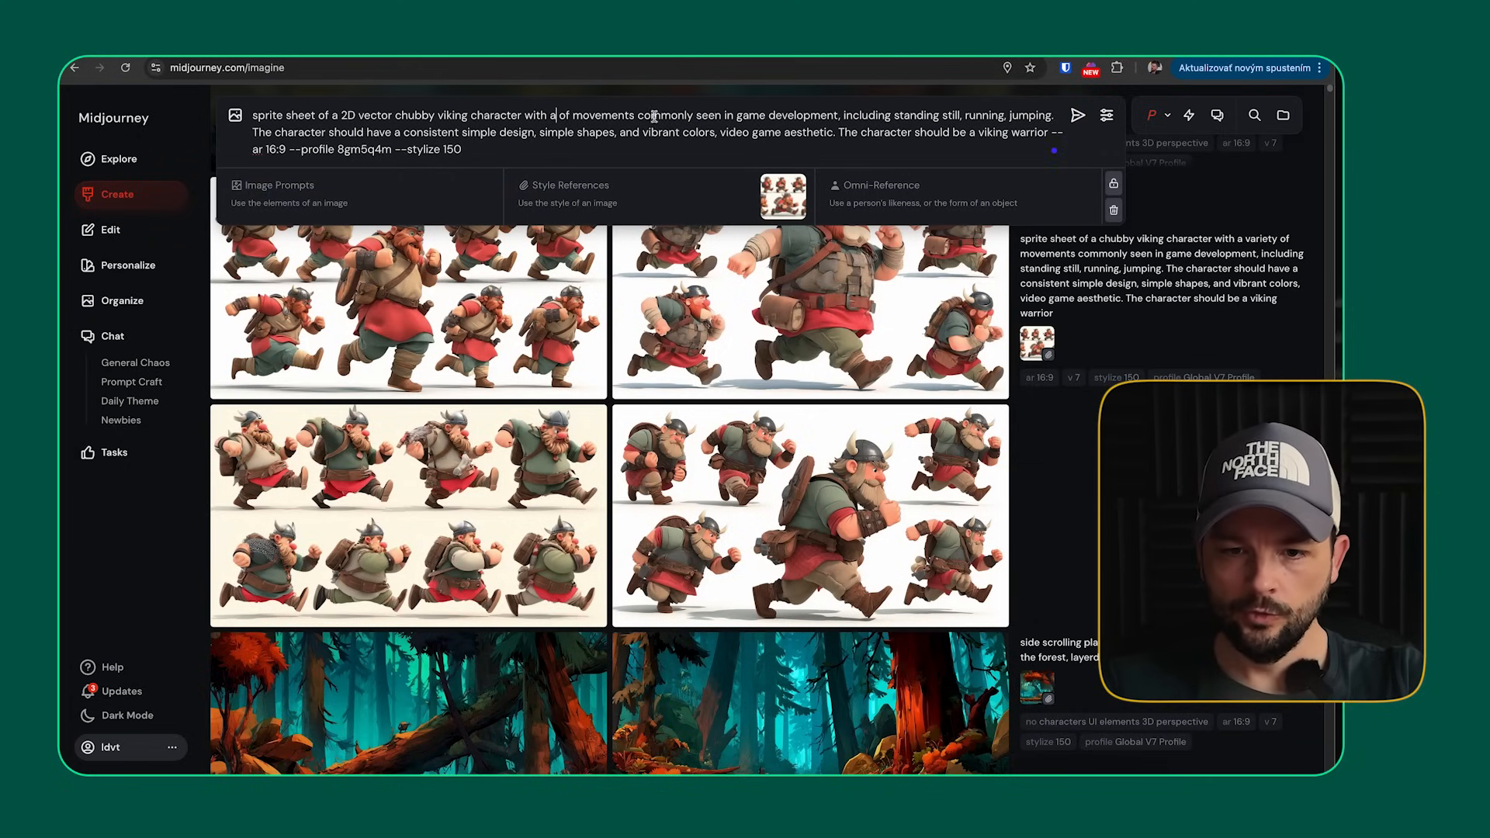
text(poses)
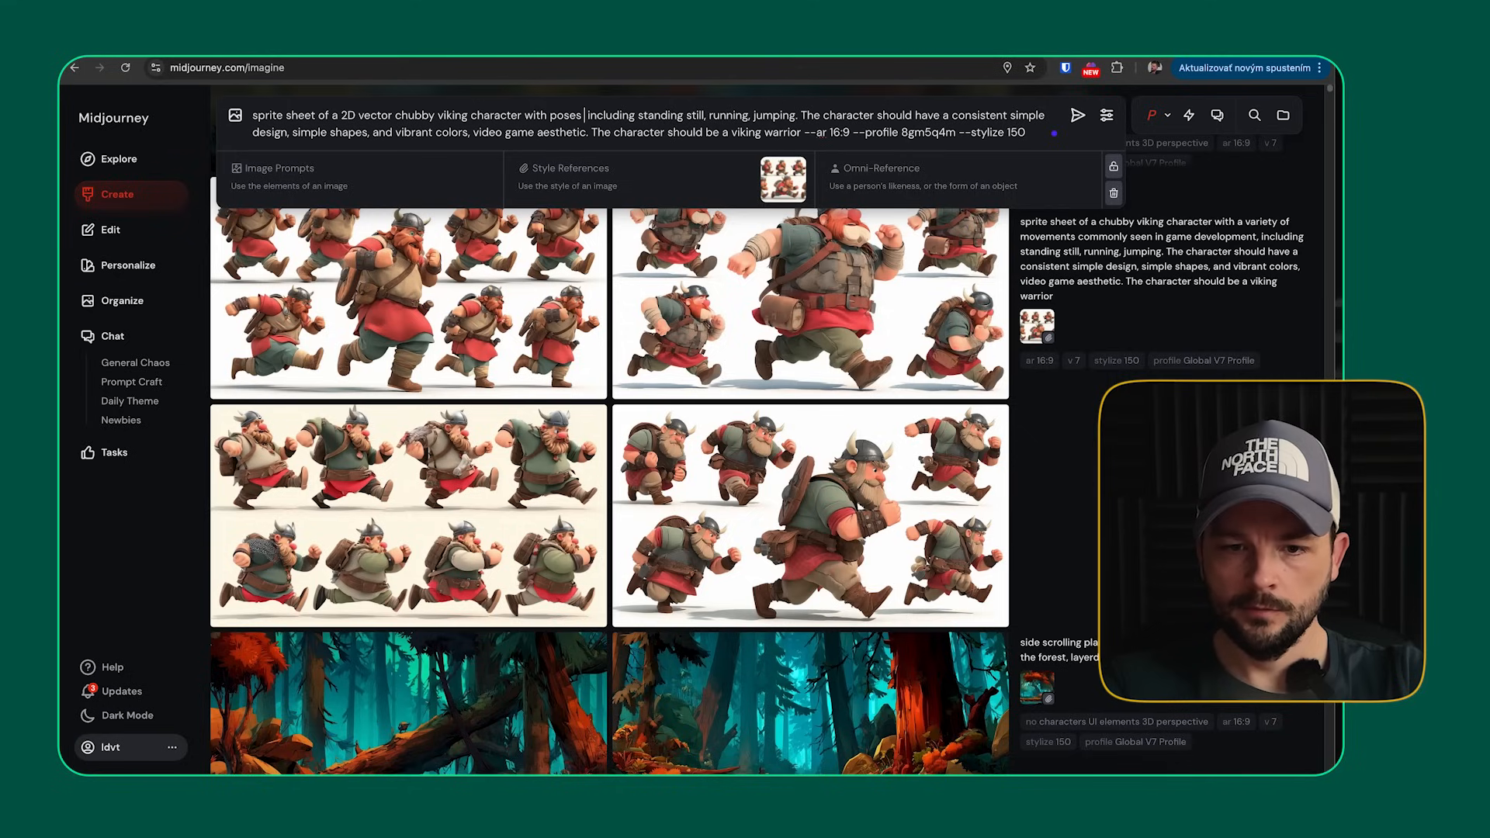
key(BackSpace)
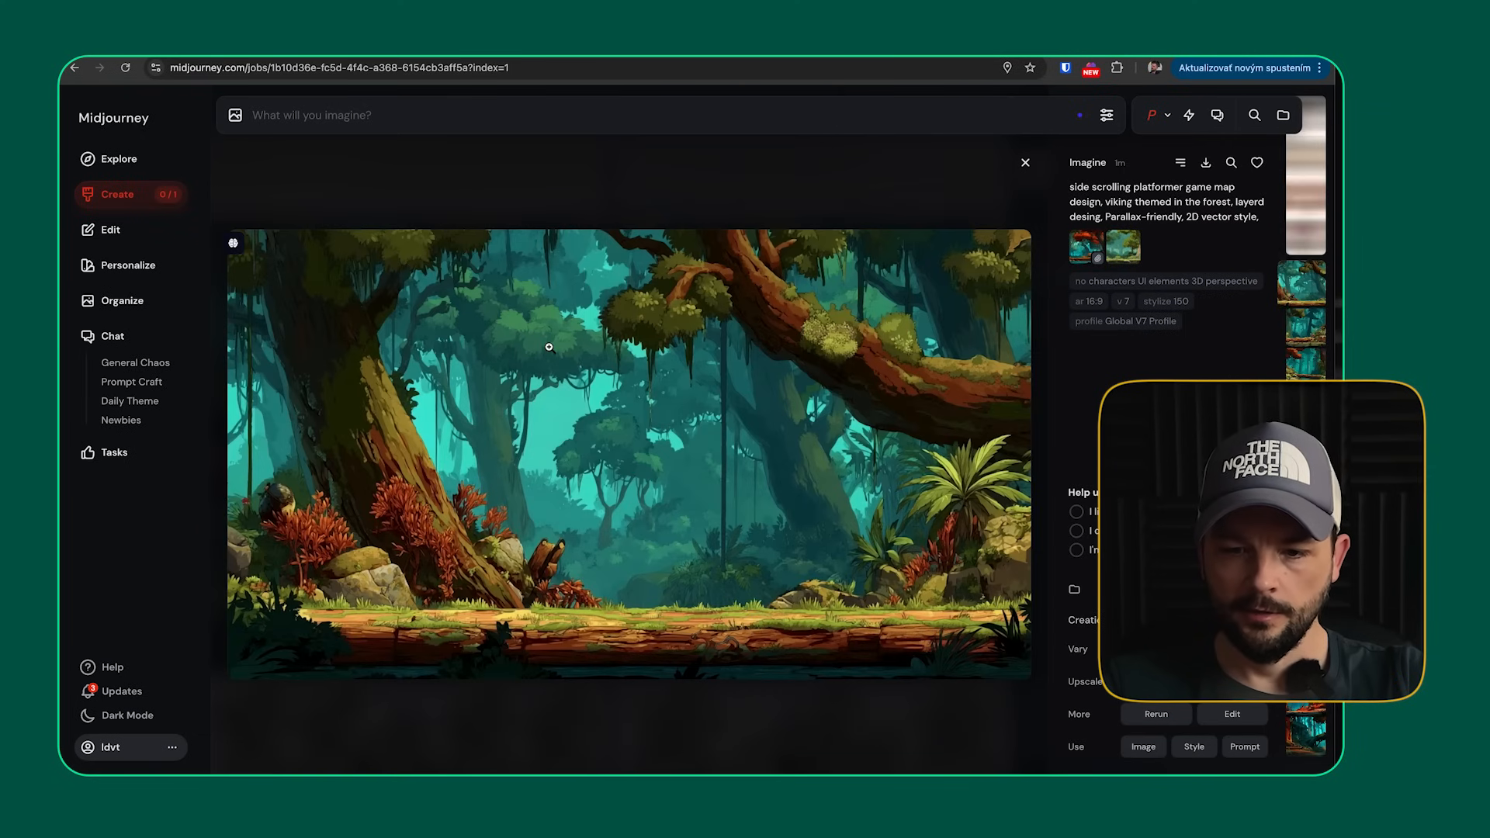
- Rerun the forest map prompt with the jungle image reference, and submit the 2D vector chubby viking prompt without a style reference
key(Right)
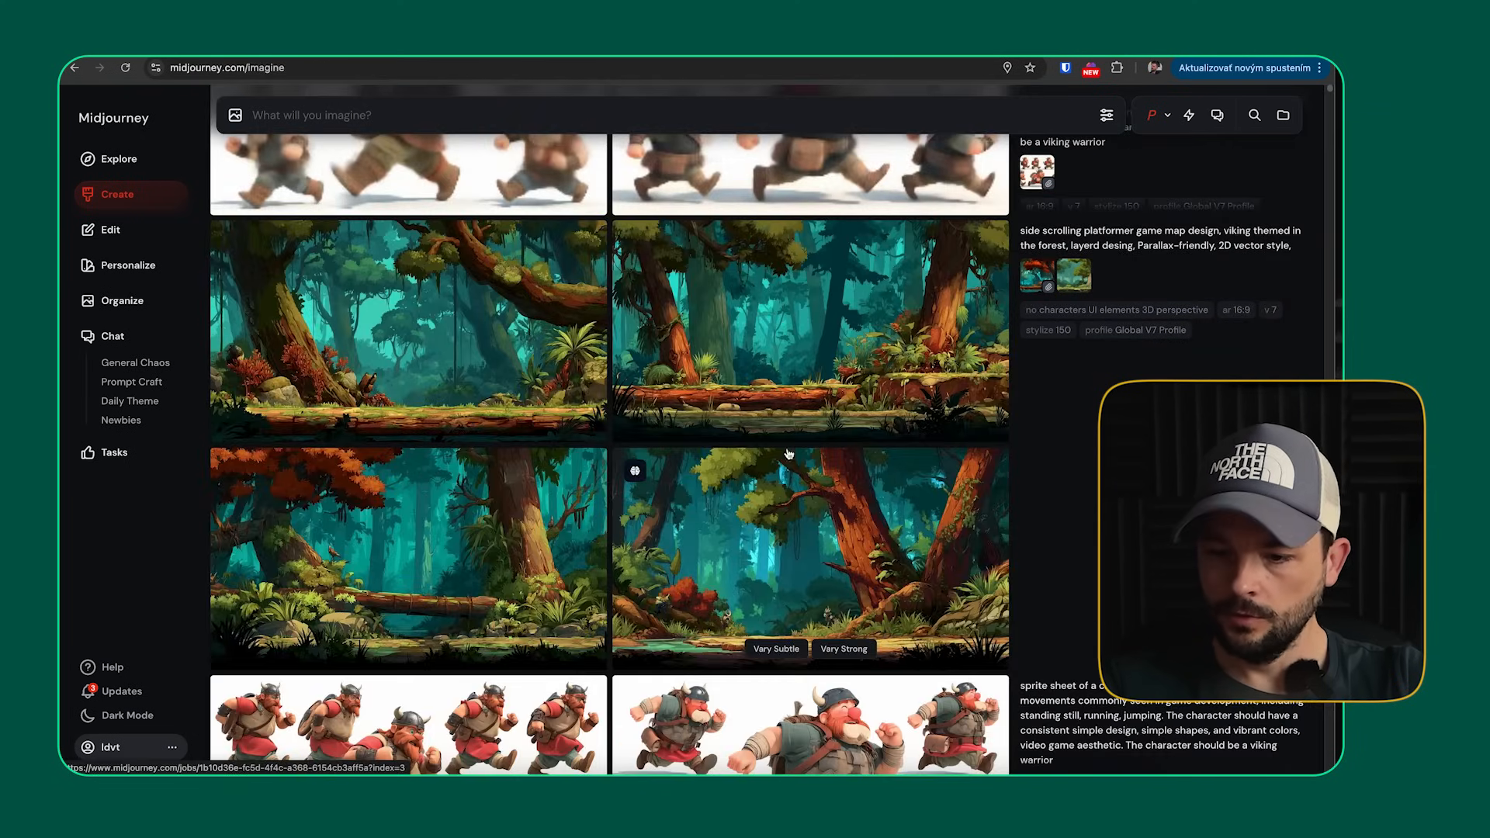
mouse_move(1042, 660)
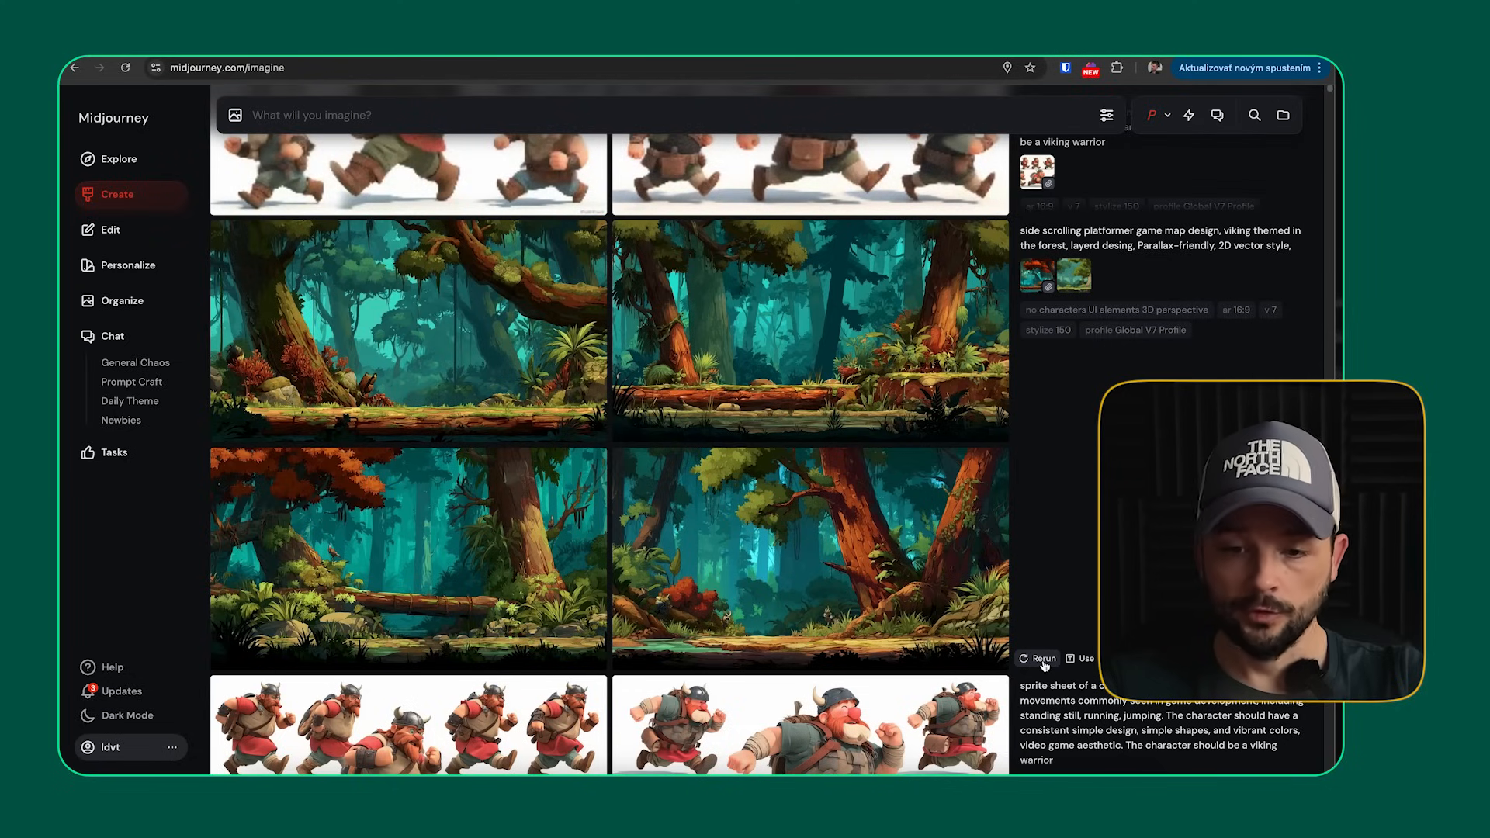
scroll(924, 572, up, 1)
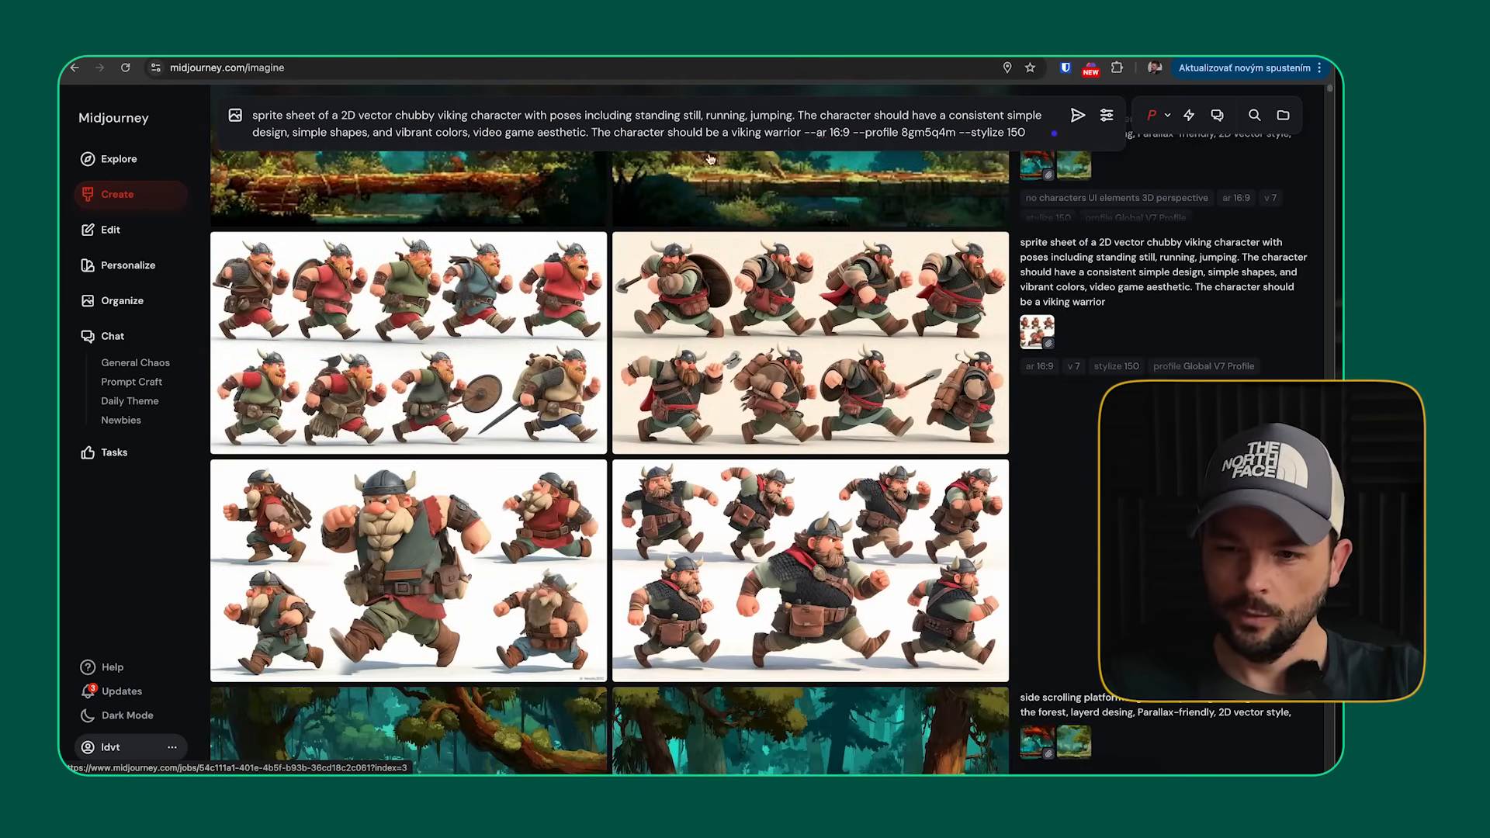
key(Return)
- Open the new forest map with the red-leaved tree and stone walkway for editing, and extend its canvas rightward to a 164:29 ratio
scroll(939, 430, down, 5)
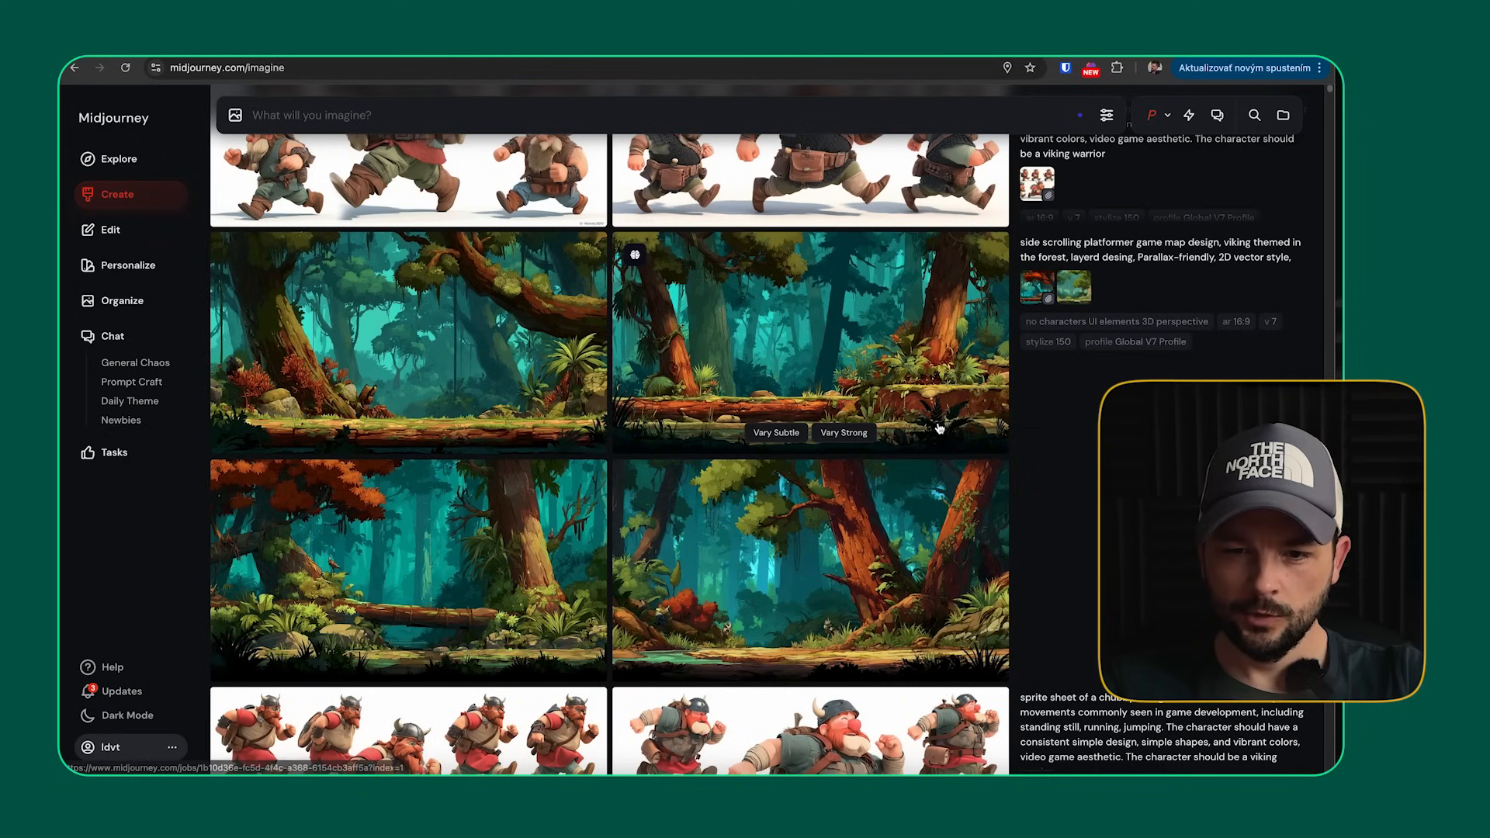
scroll(939, 429, up, 2)
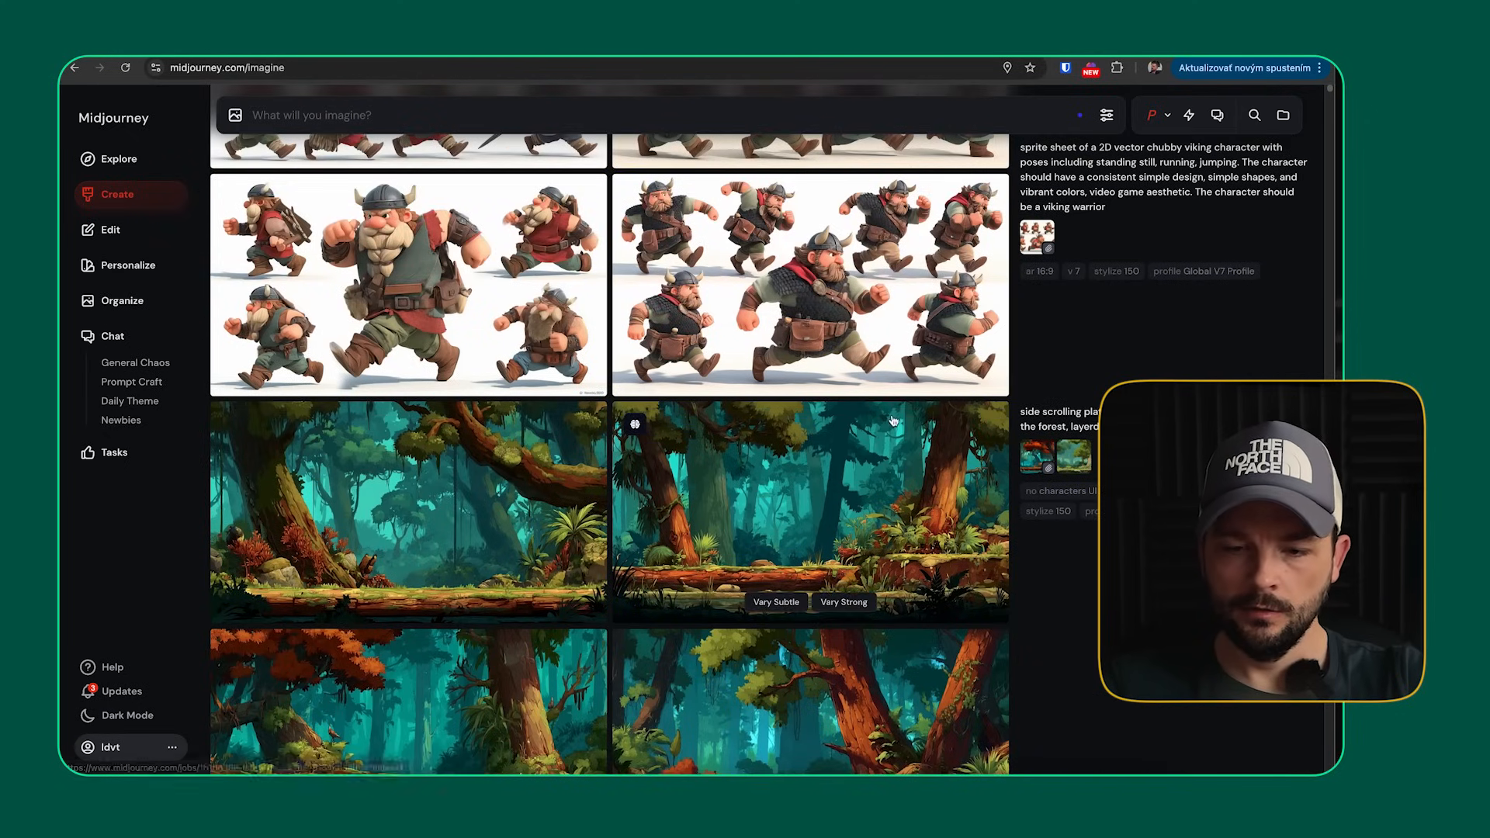
scroll(893, 421, up, 9)
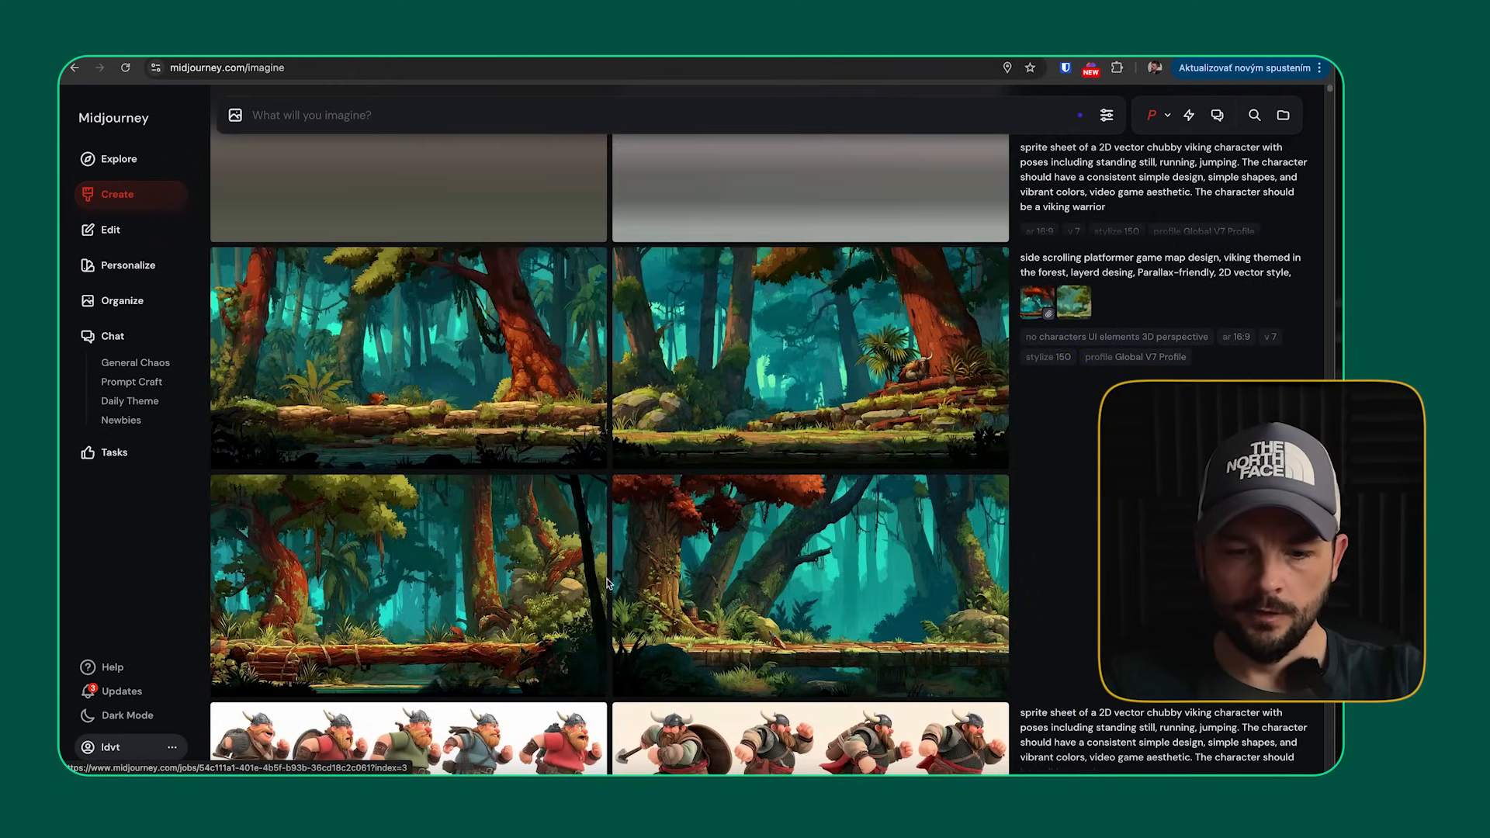
click(807, 549)
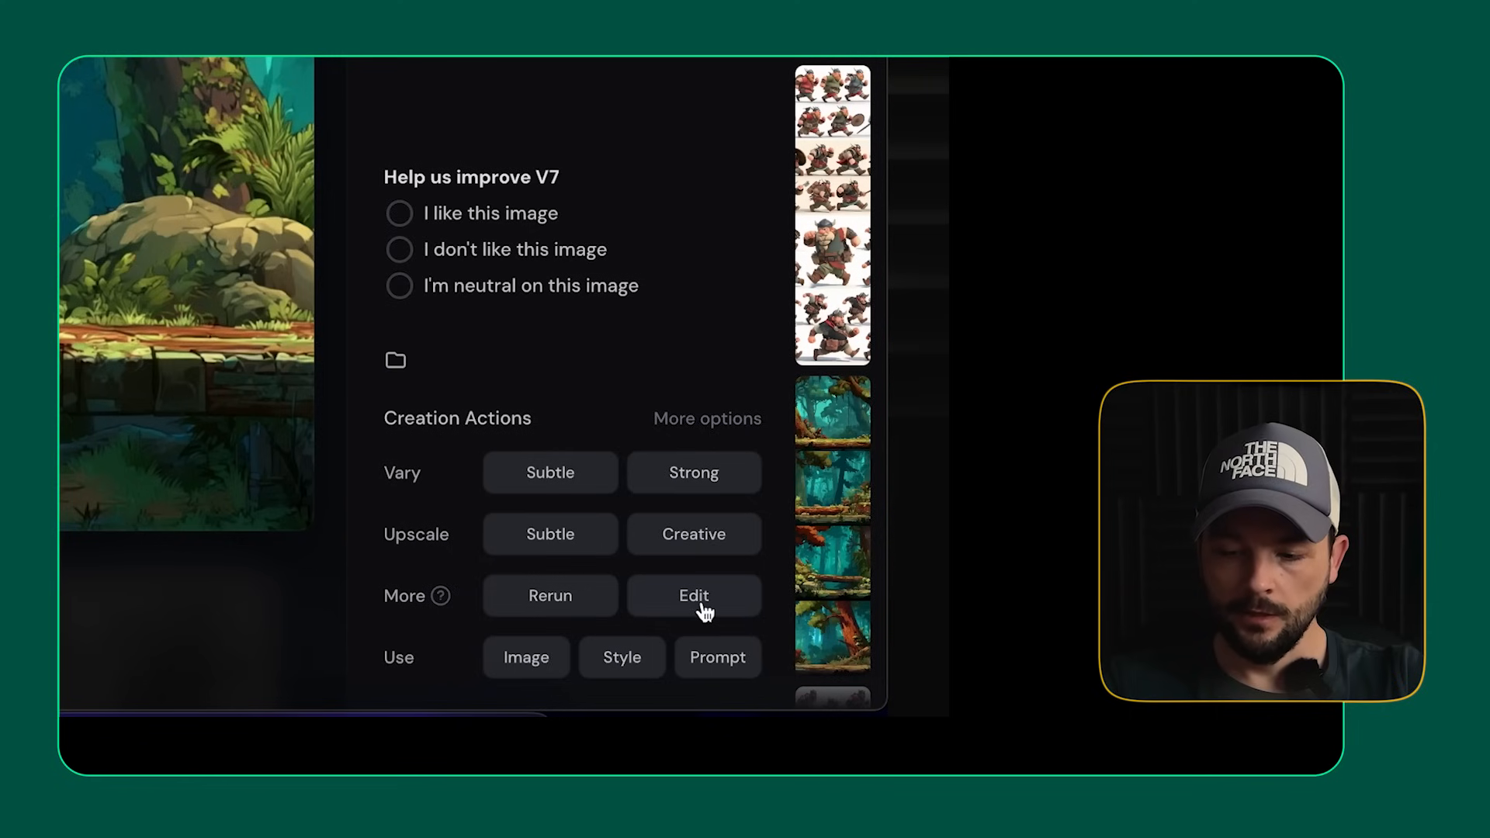
click(1238, 720)
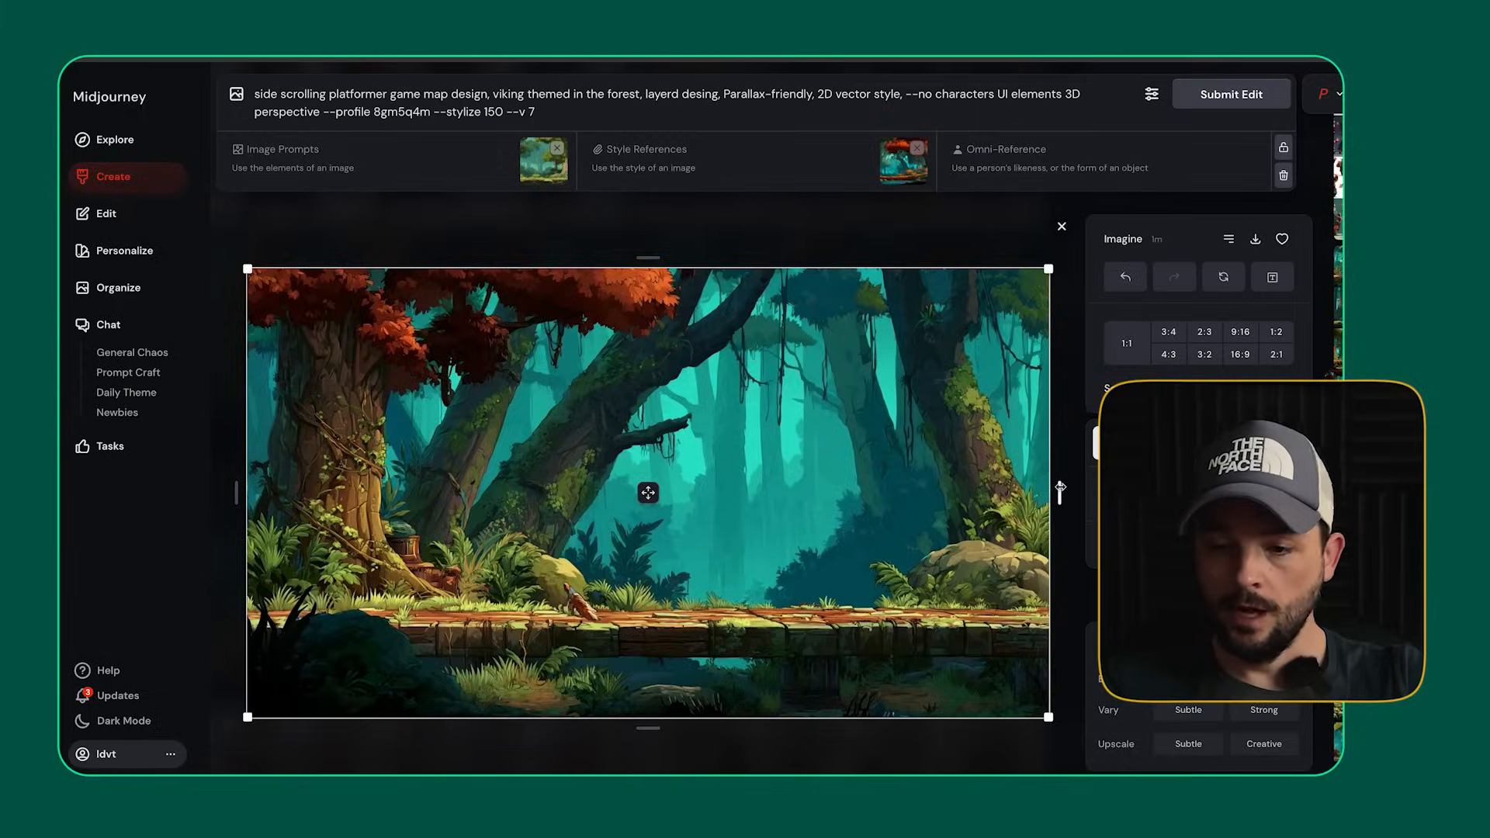
drag(1060, 489, 1341, 493)
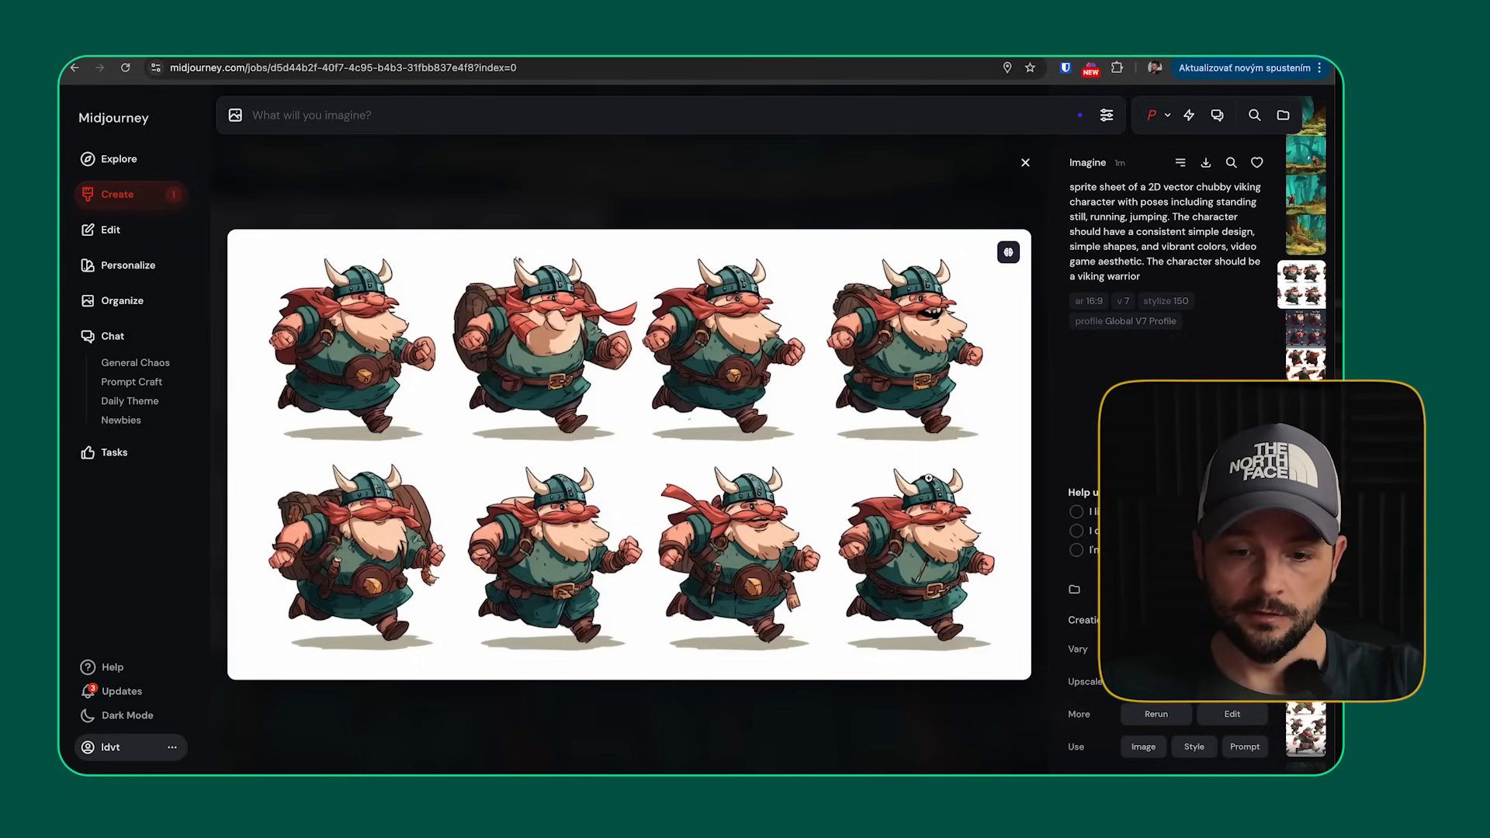
- Reuse the prompt of the sheet with eight running teal-tunic vikings, add that sheet as a style reference, and submit it
click(1243, 747)
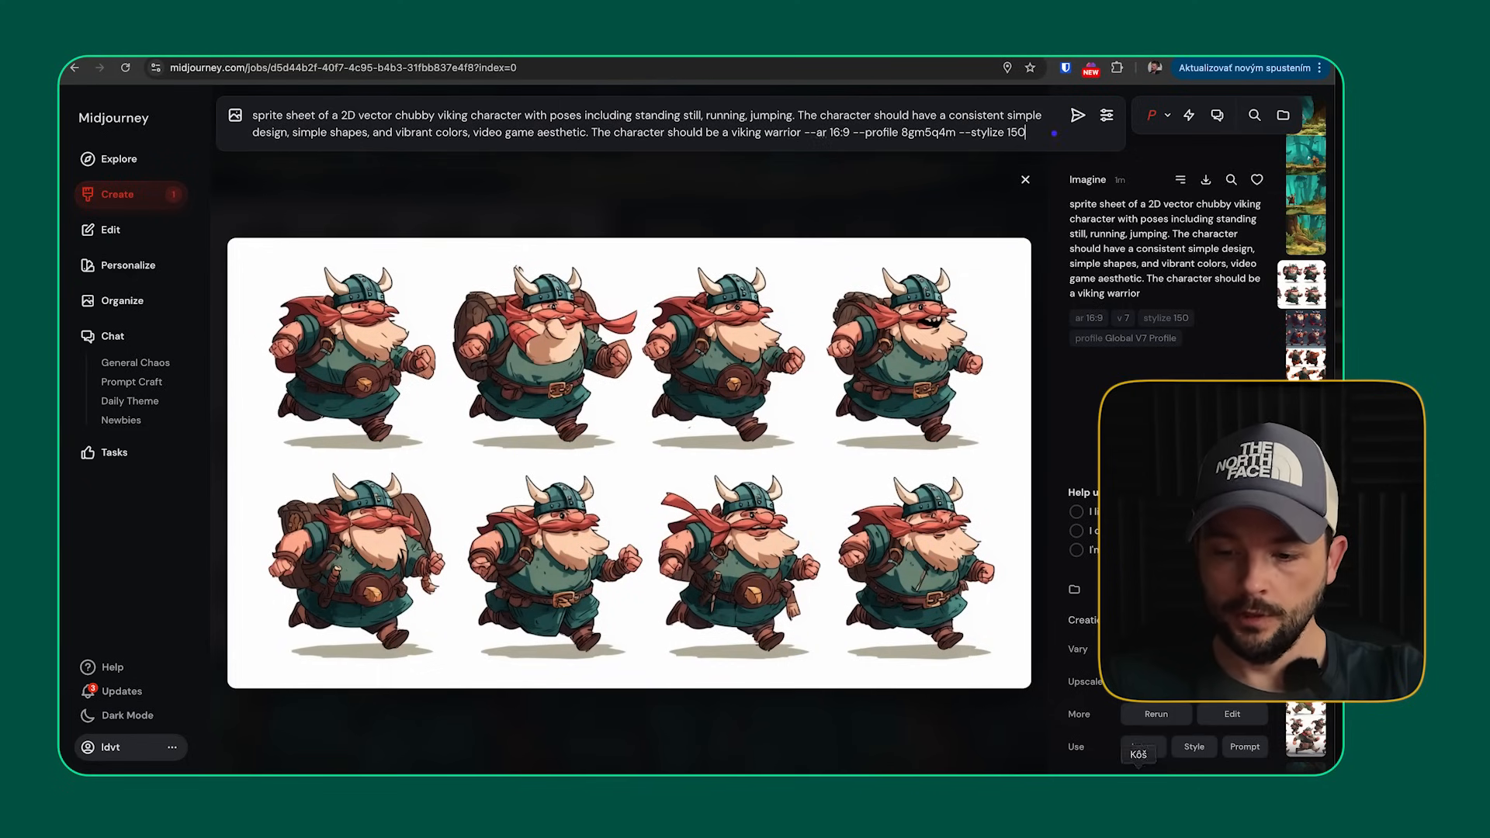
click(1143, 747)
drag(476, 191, 683, 177)
click(1080, 121)
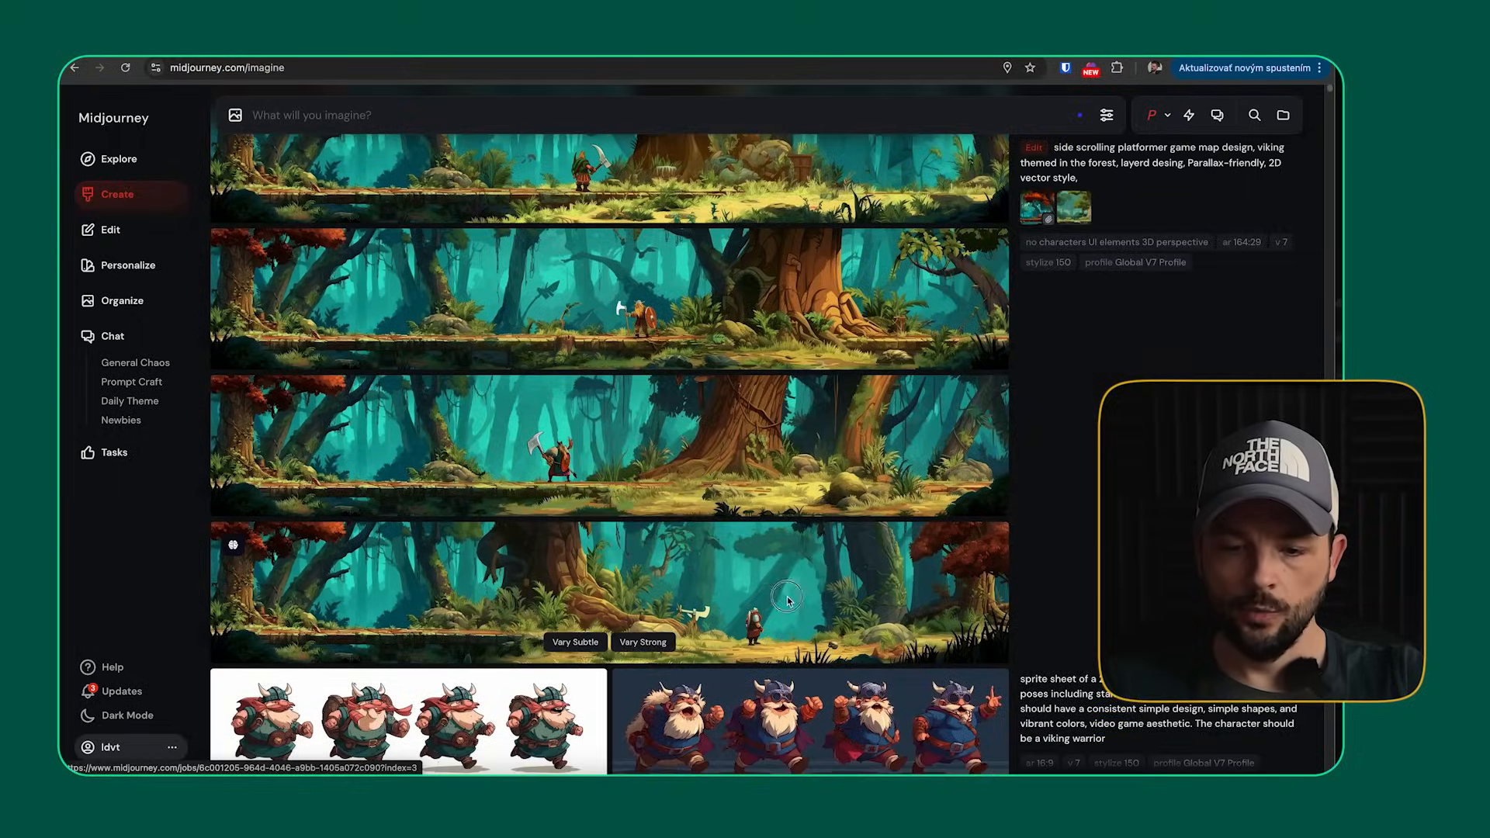
- Compare the extended forest maps at enlarged size and upscale the one with the hollow tree and the viking holding a shield
click(804, 612)
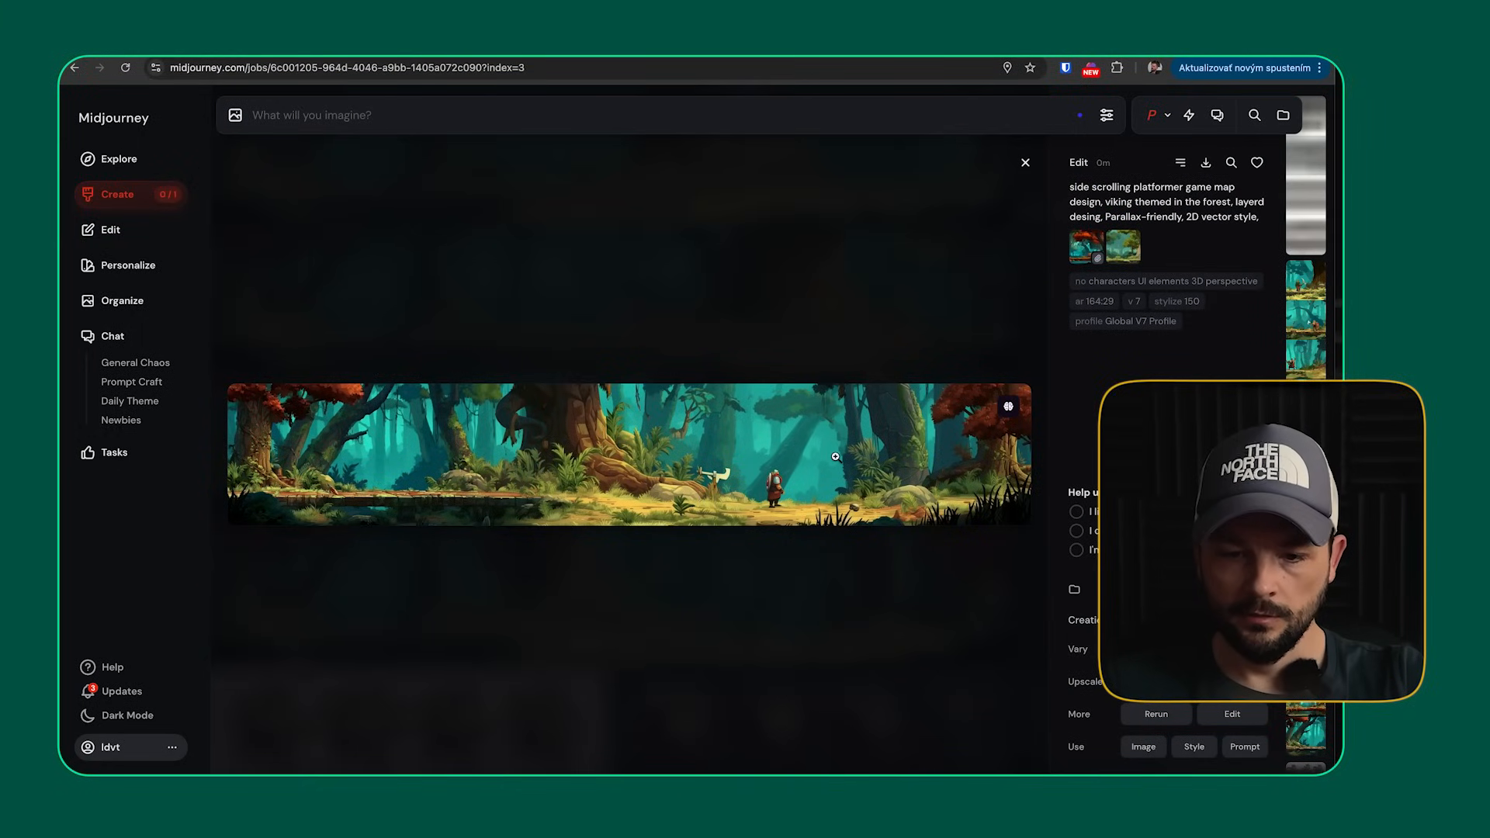
scroll(835, 456, up, 2)
scroll(835, 456, up, 1)
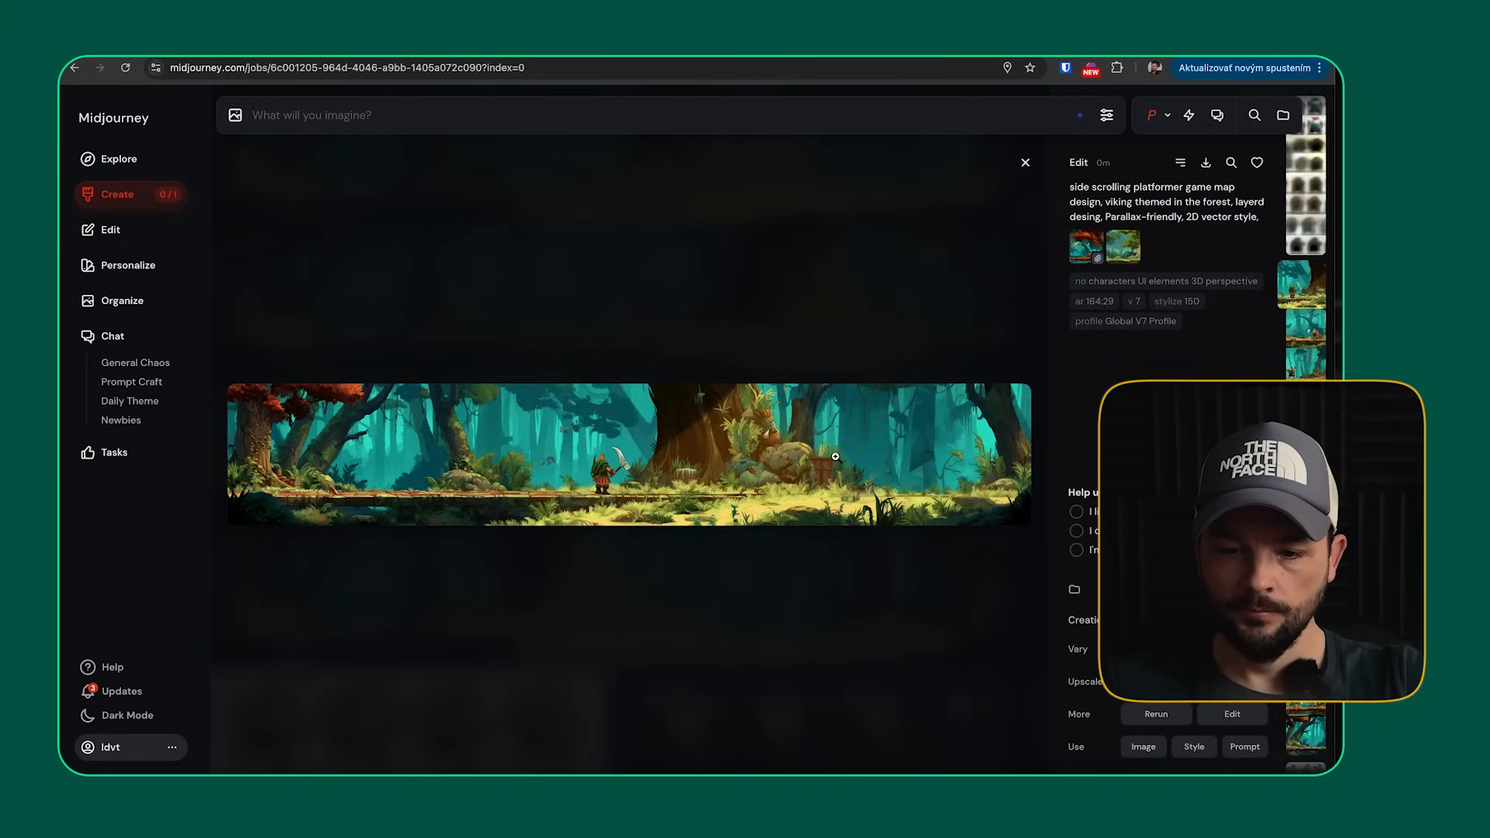
scroll(835, 457, down, 2)
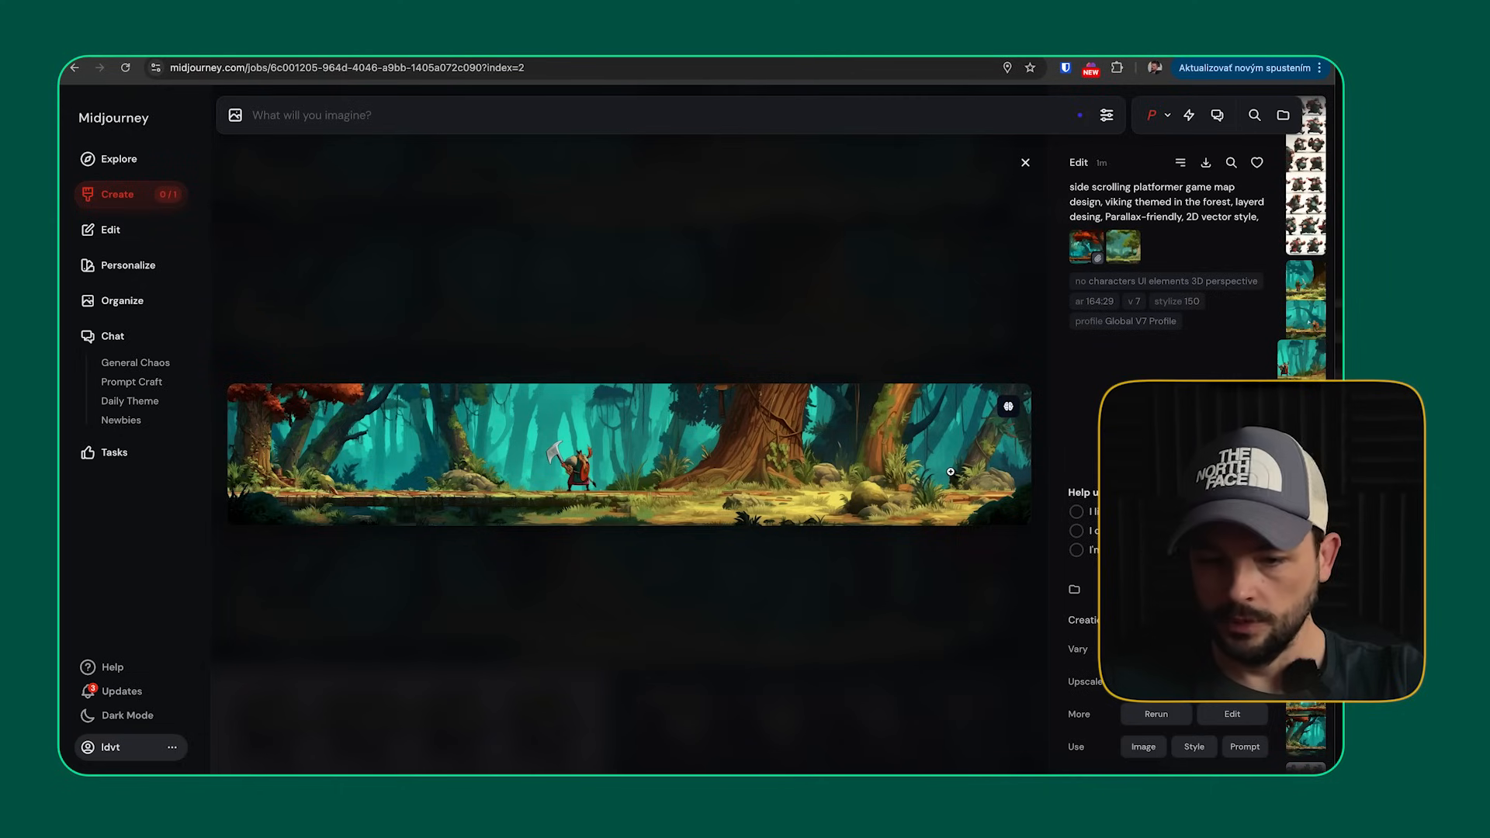
key(Left)
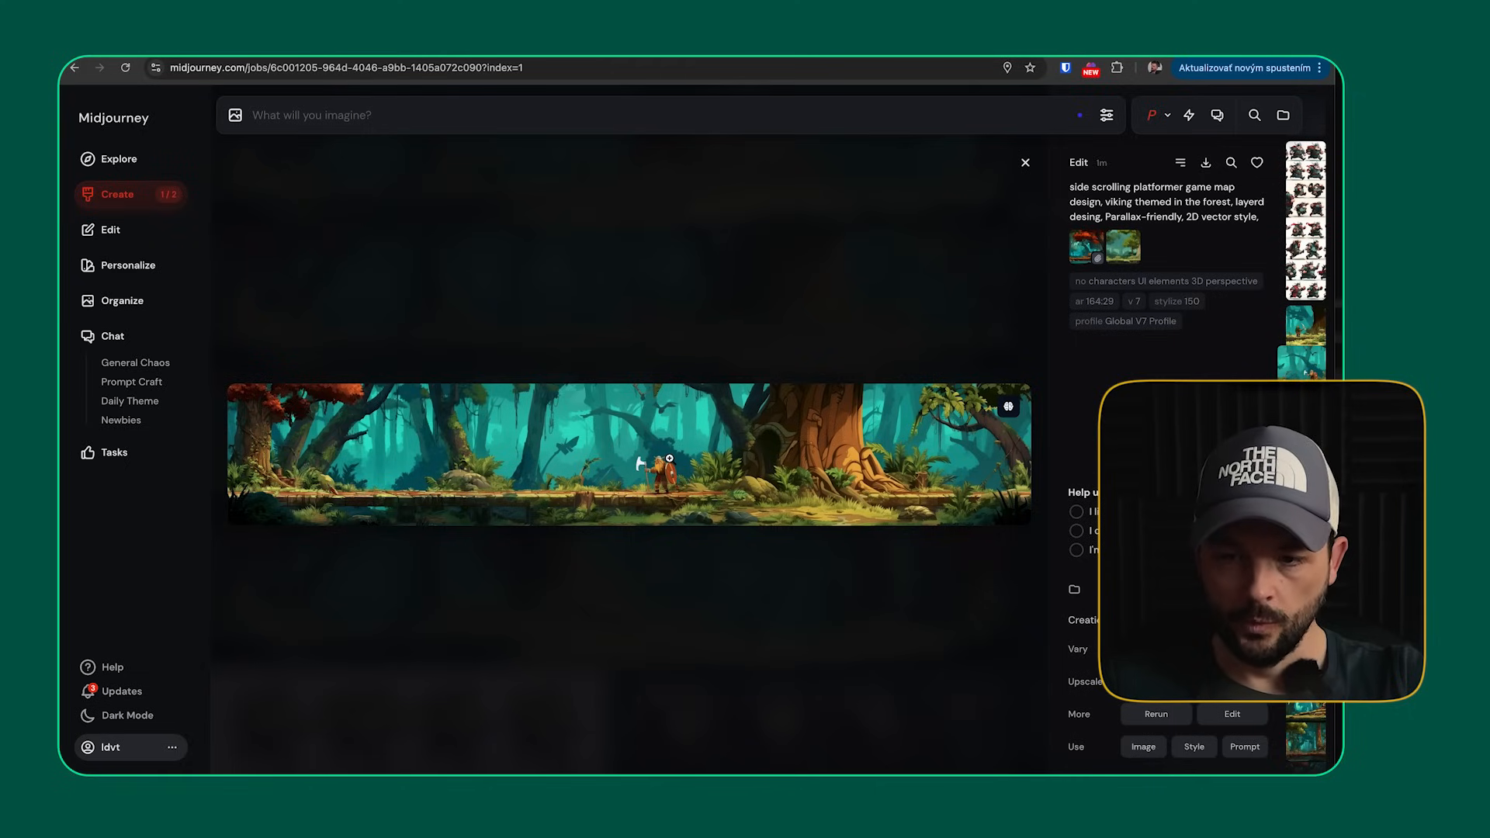
click(1022, 164)
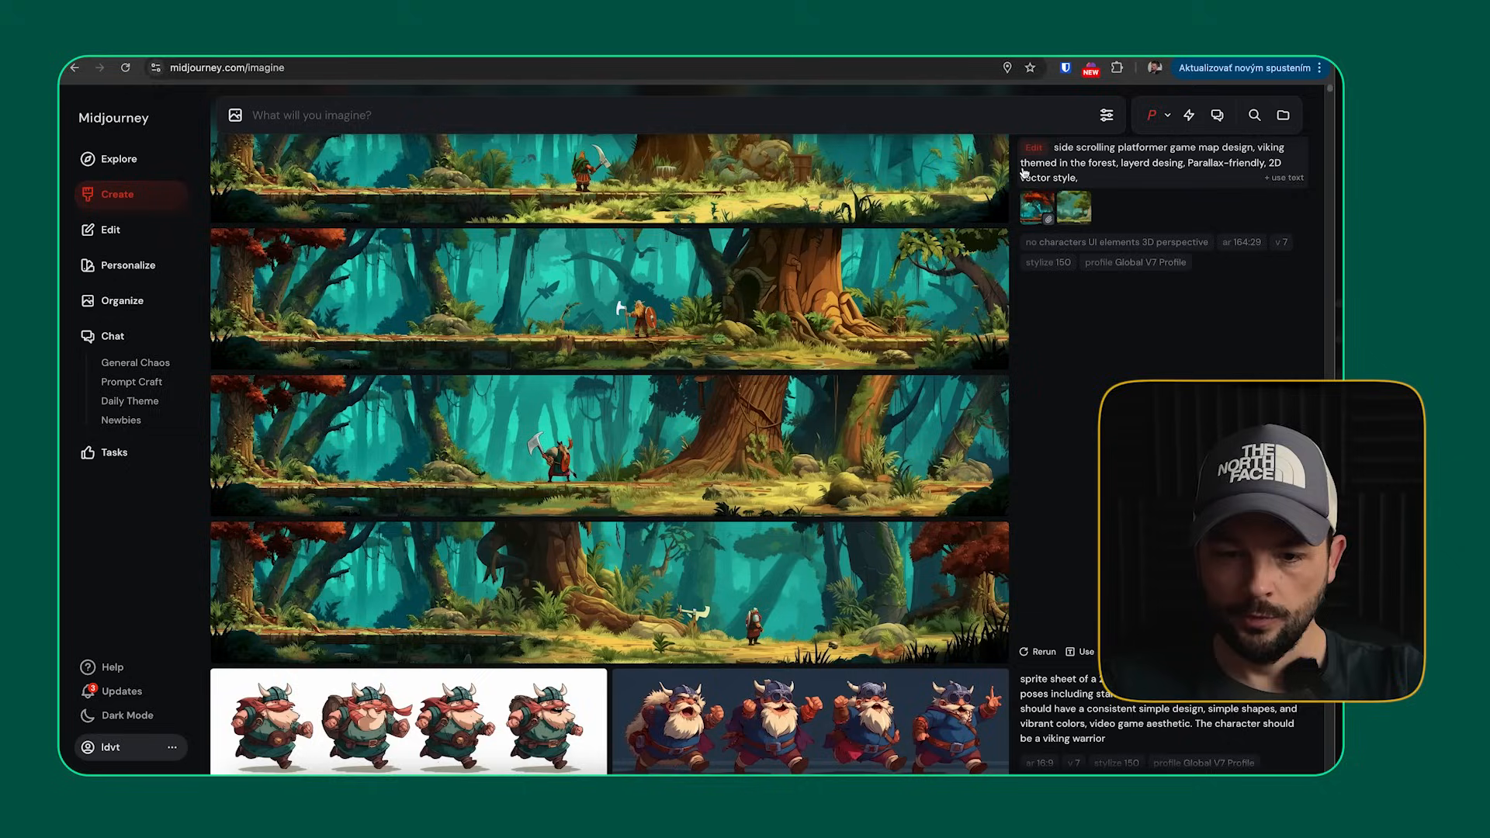
- Reuse the style-referenced 2D vector viking prompt, insert "young" before "viking character", and submit it
scroll(774, 288, down, 5)
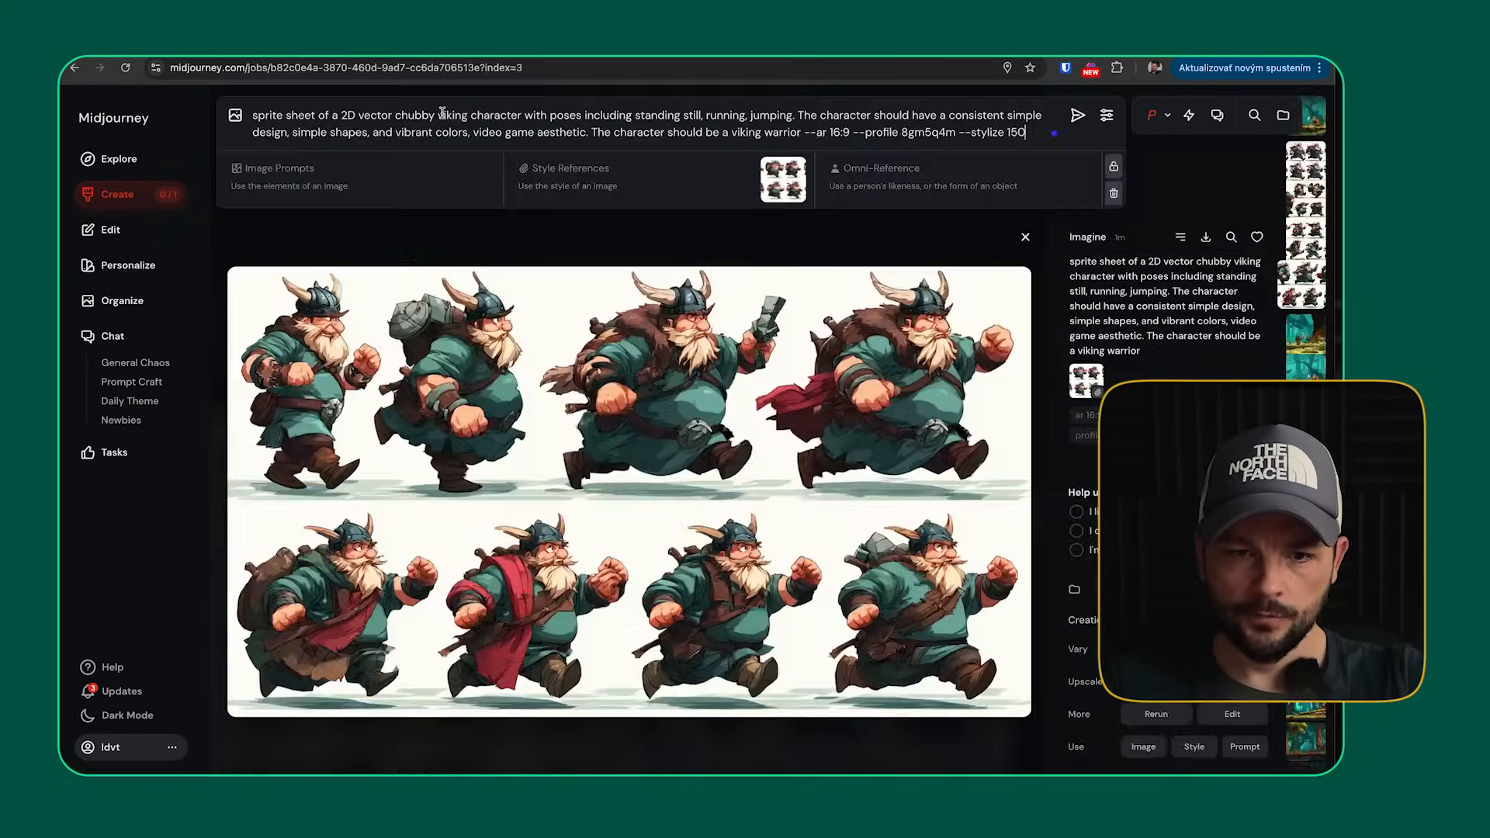
click(440, 115)
text(young)
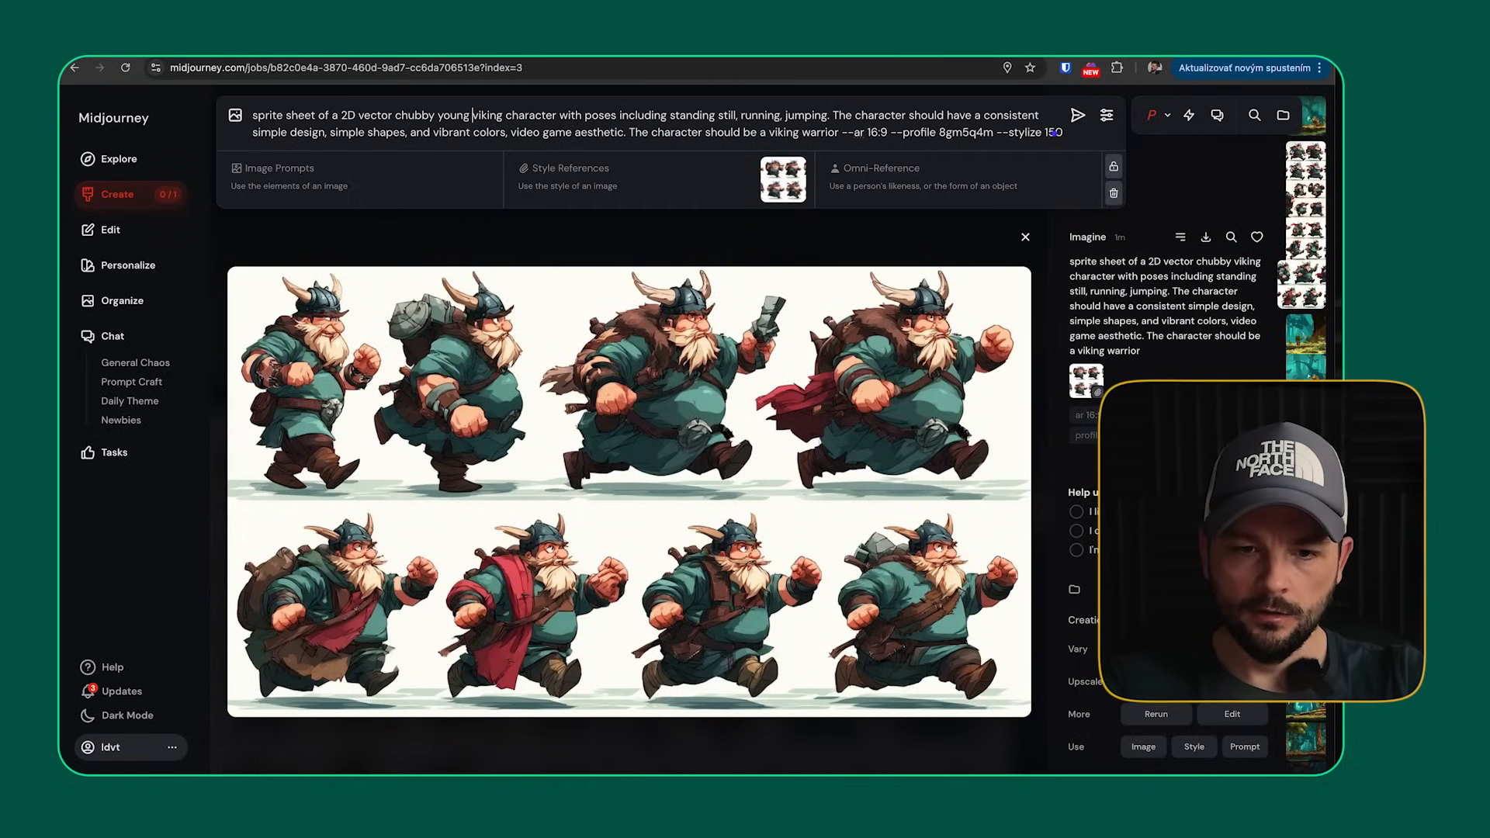
key(Return)
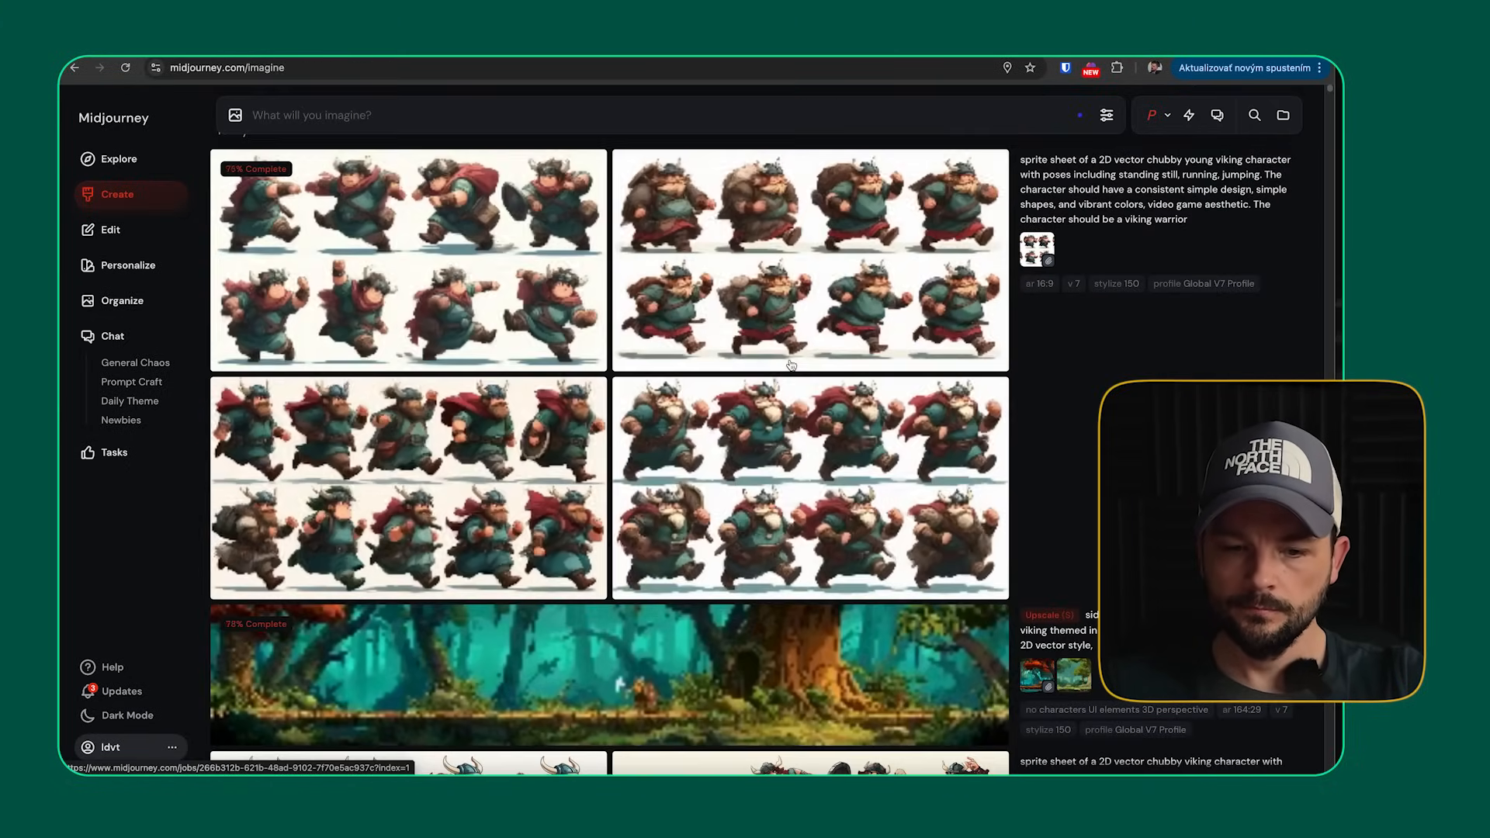
- Open the new sheet of eight bearded teal-tunic vikings at full size and capture the first running viking of the upper row as a screenshot
click(961, 368)
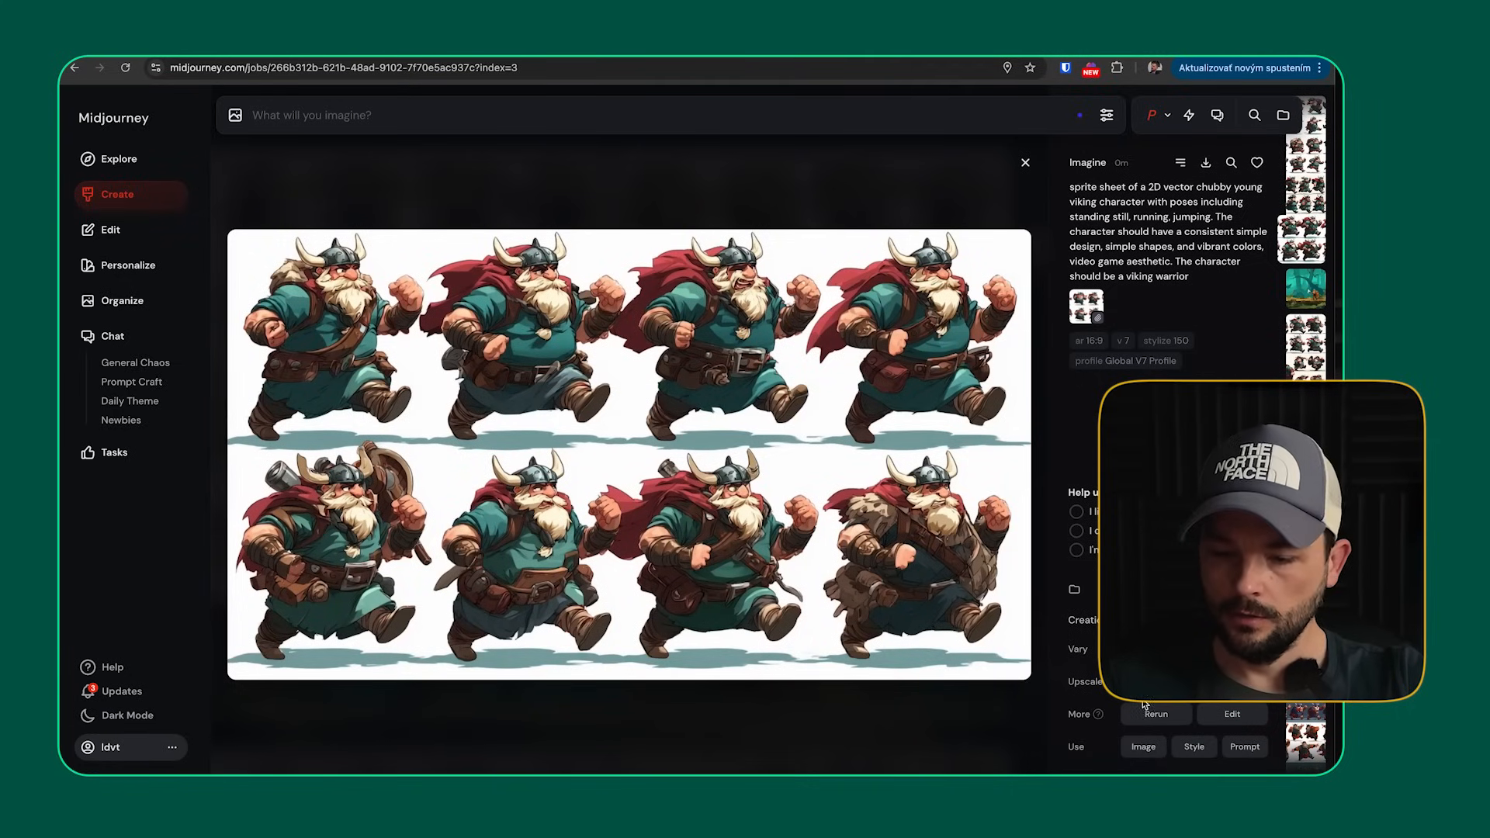
click(887, 514)
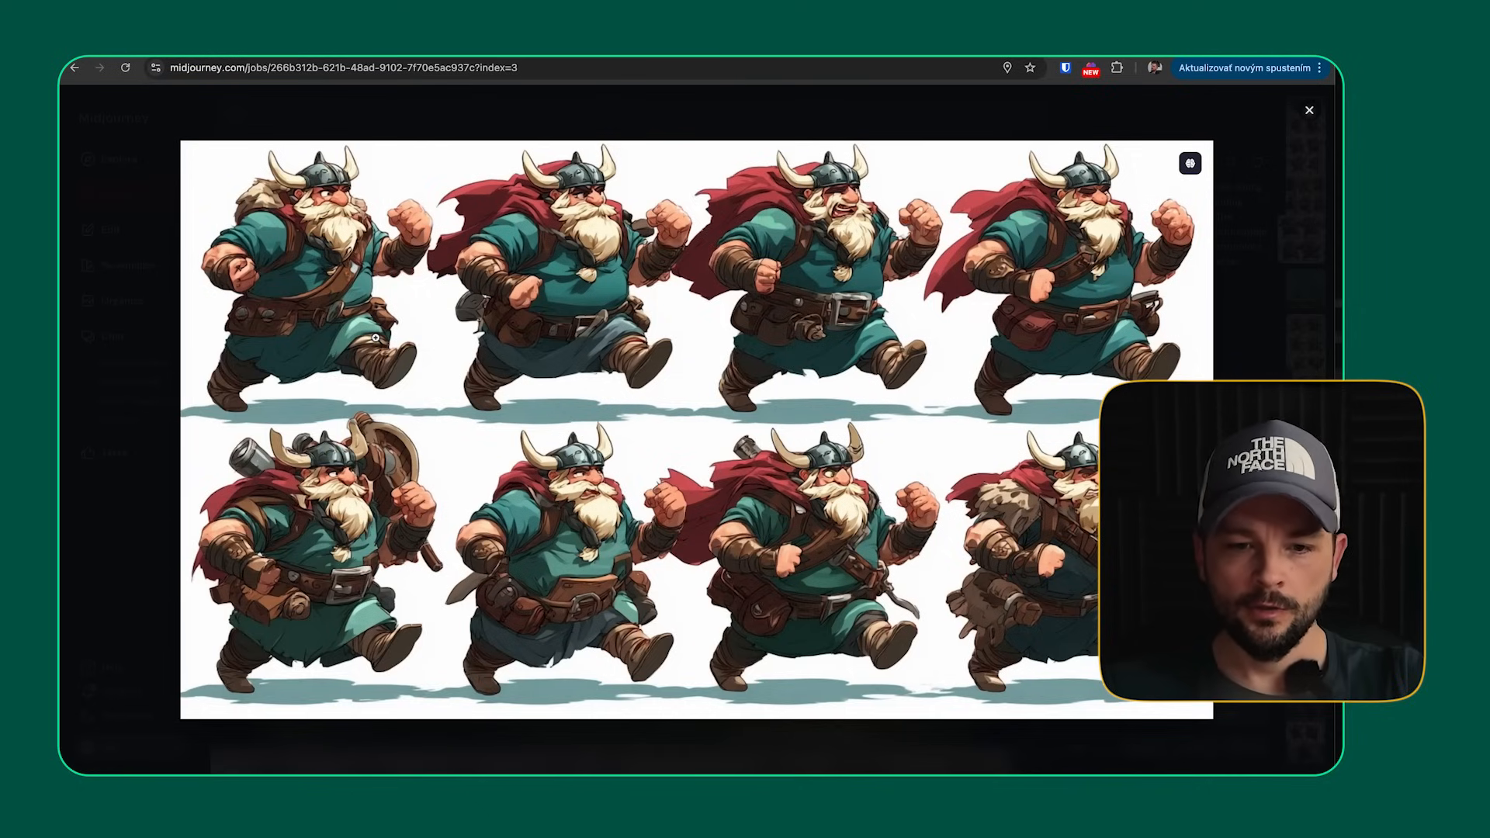
click(262, 251)
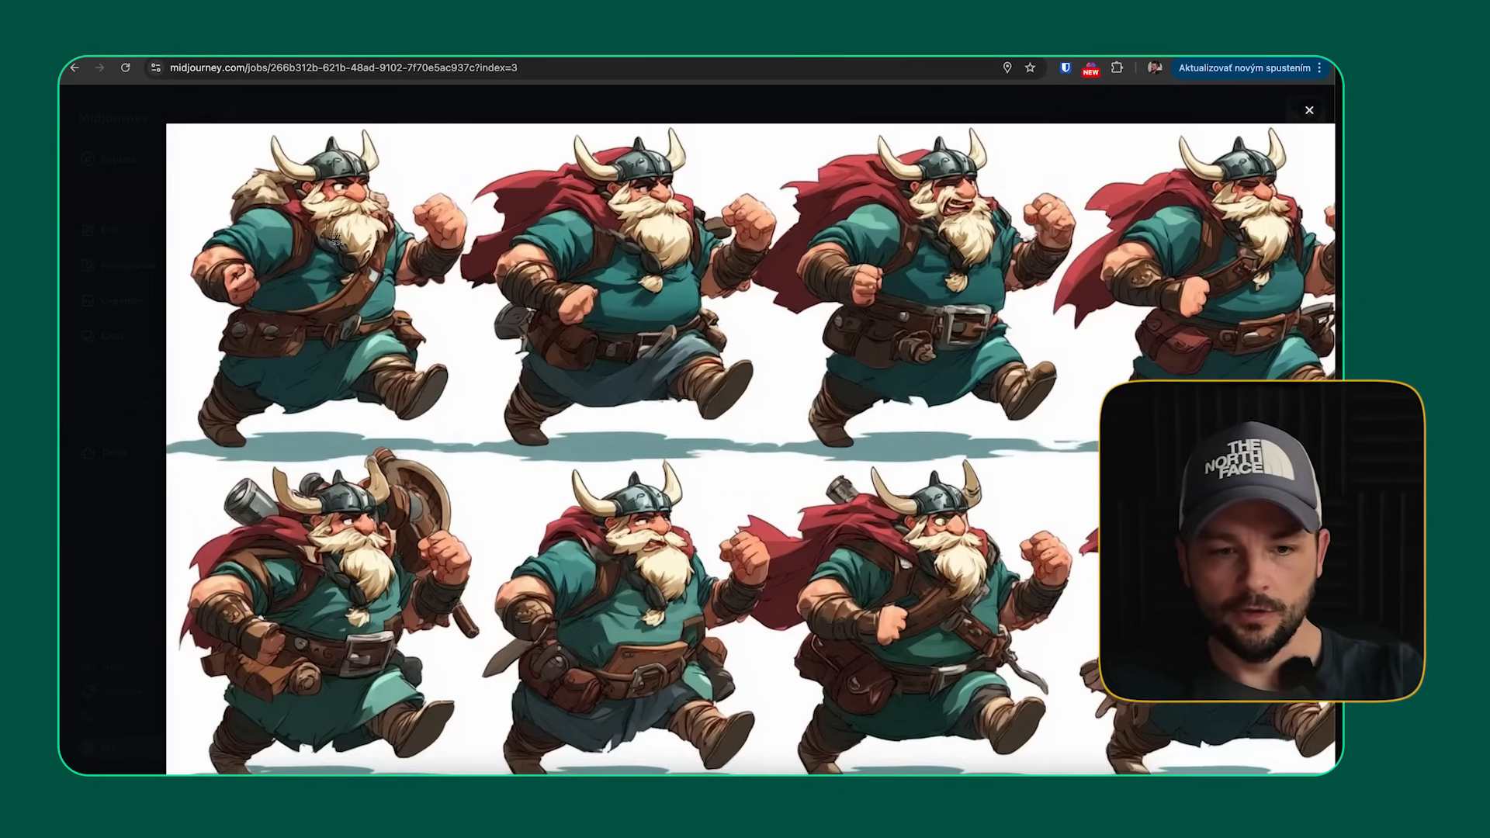
key(super+shift+4)
drag(165, 126, 503, 458)
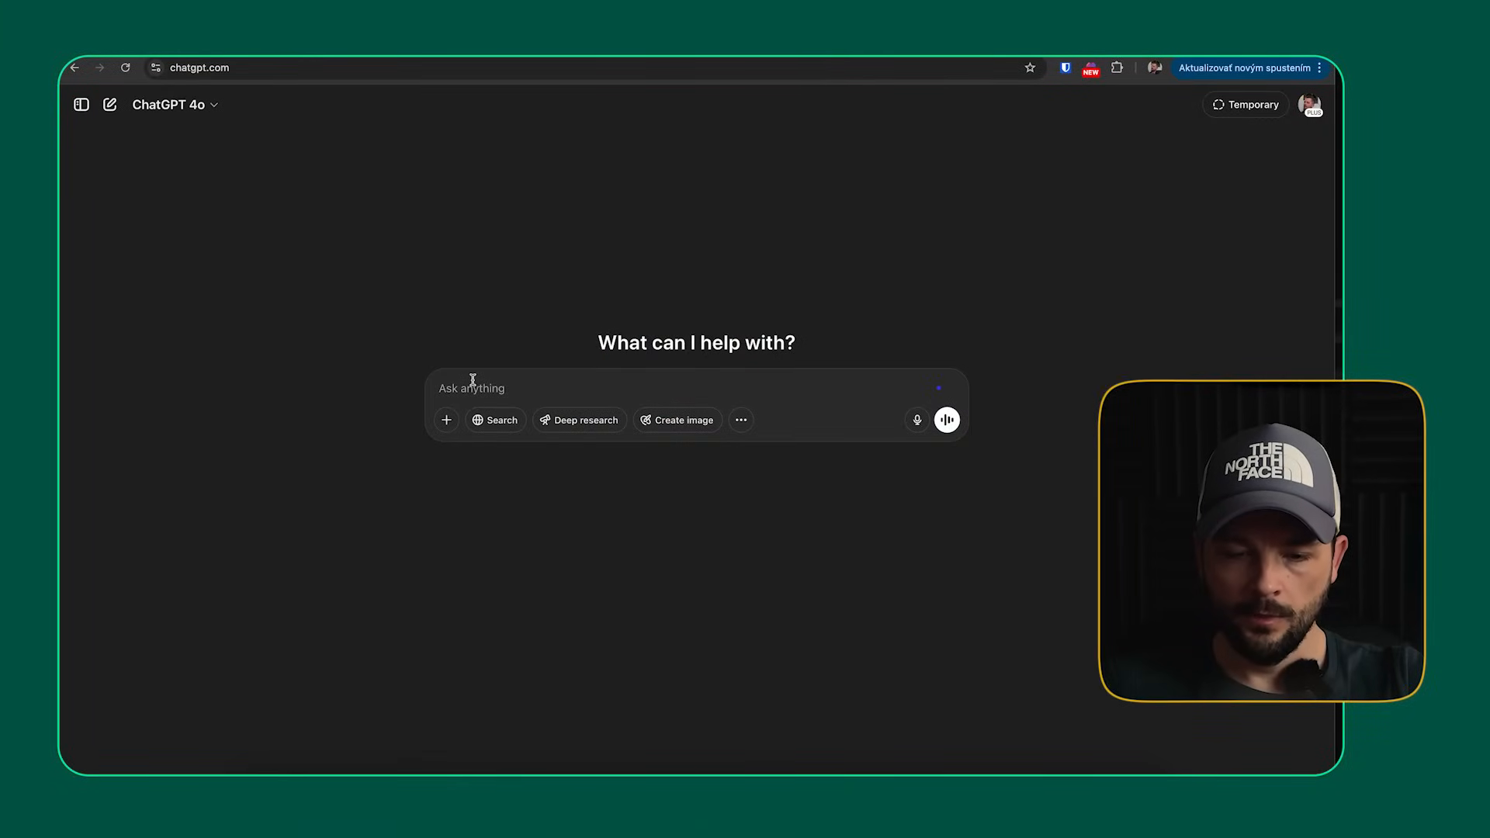
- Switch to ChatGPT, submit the captured viking with a request for a sprite sheet in "idle pose, run pose, jump", and leave Midjourney's full-size view
key(super+v)
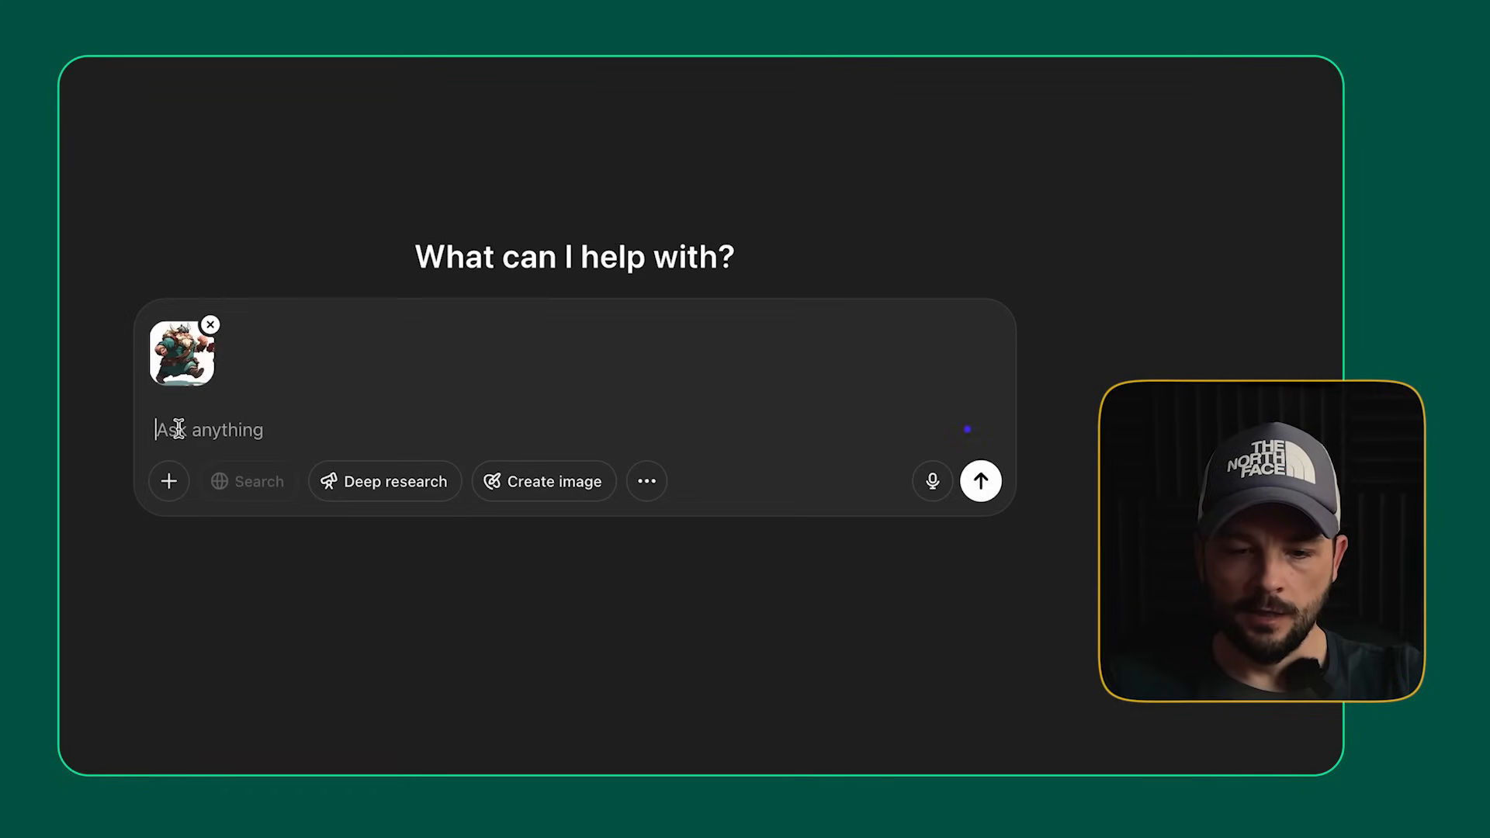
text(create a sprite h)
key(BackSpace)
text(sheet of this cha)
text(recter. I want it to be in idle pose, )
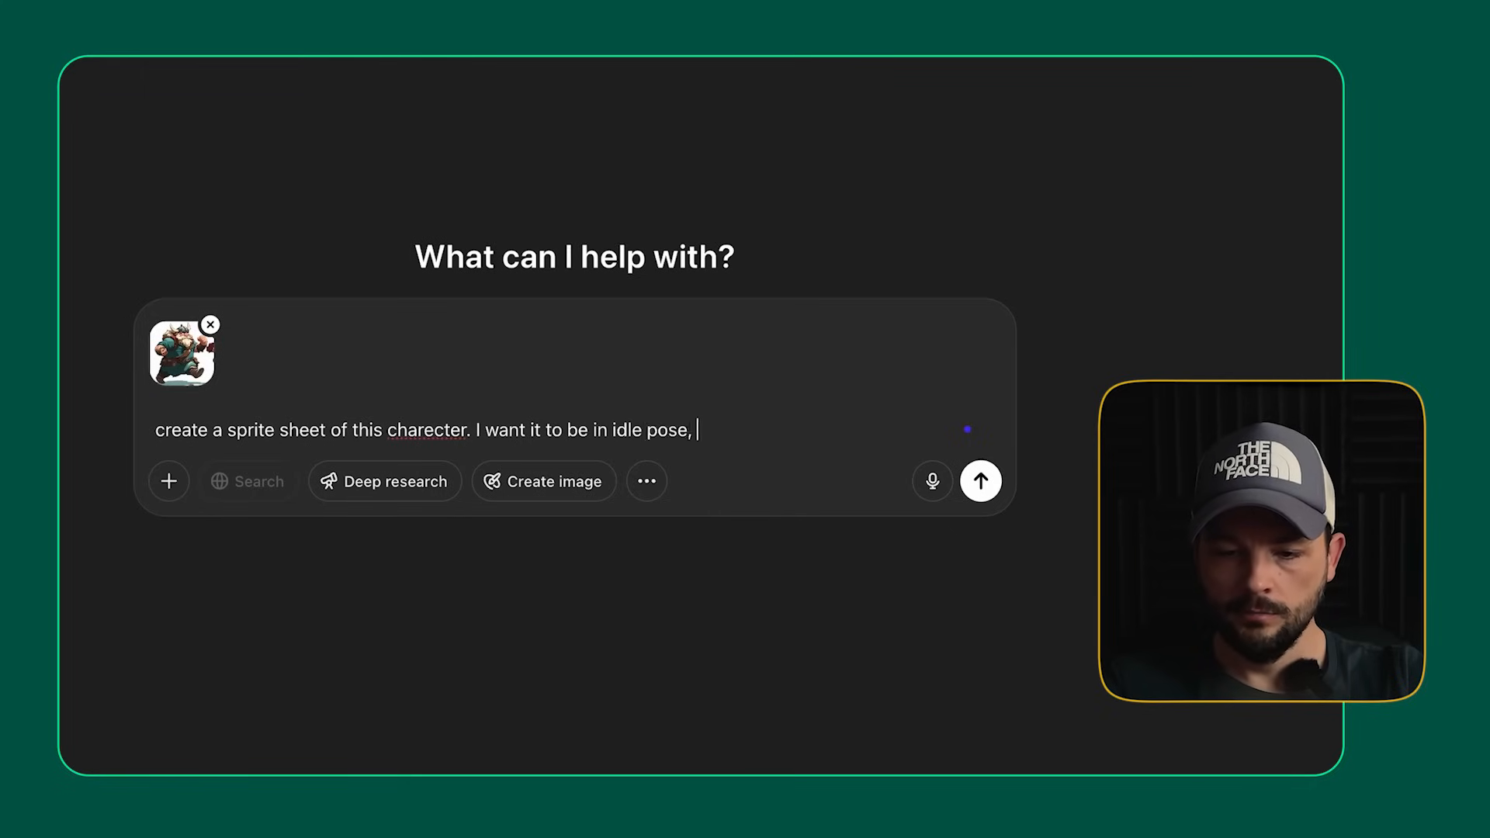
text(run pose, jum)
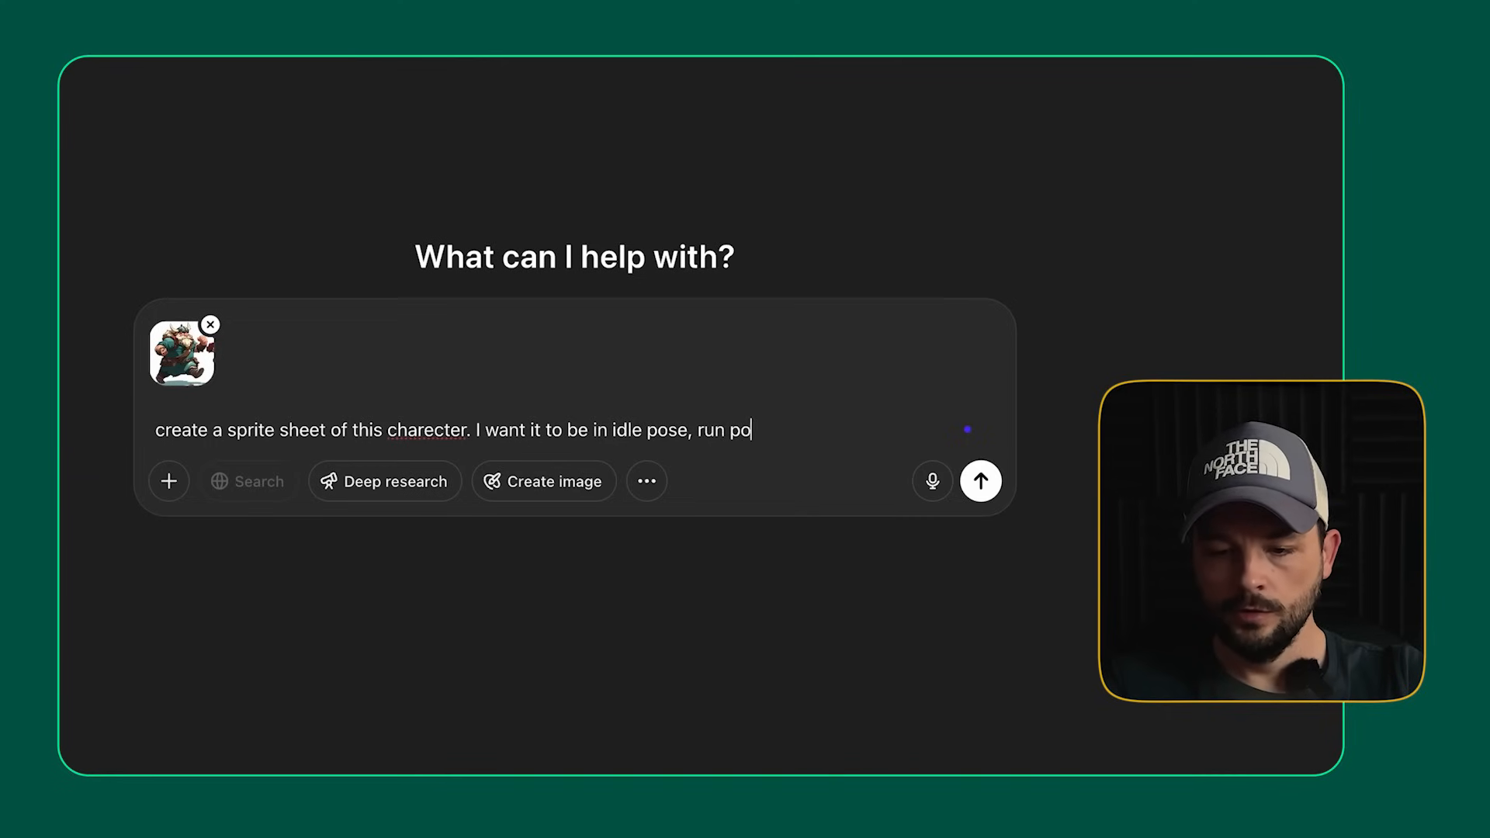
text(p)
key(Return)
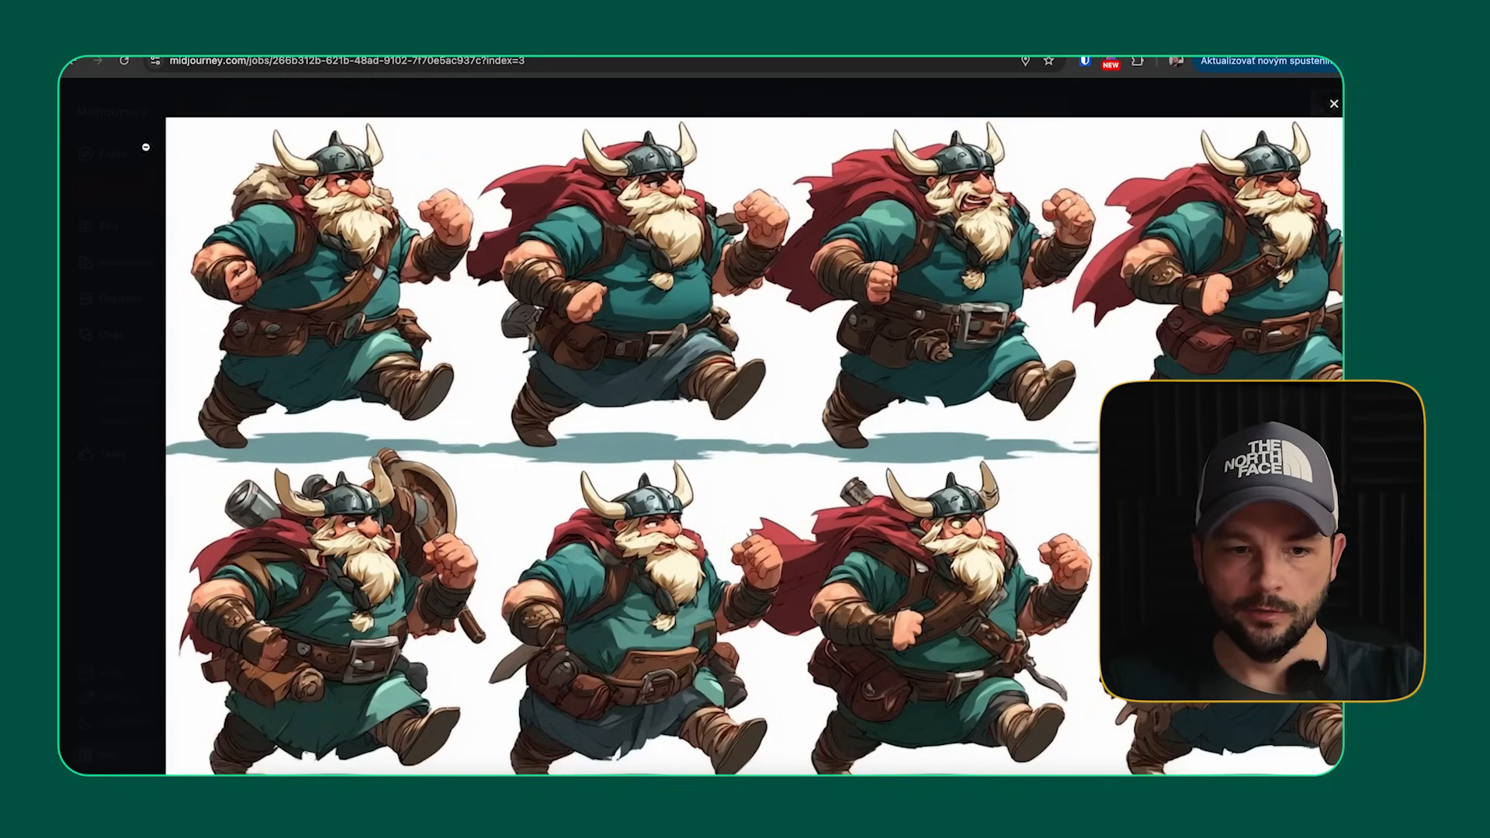
click(146, 146)
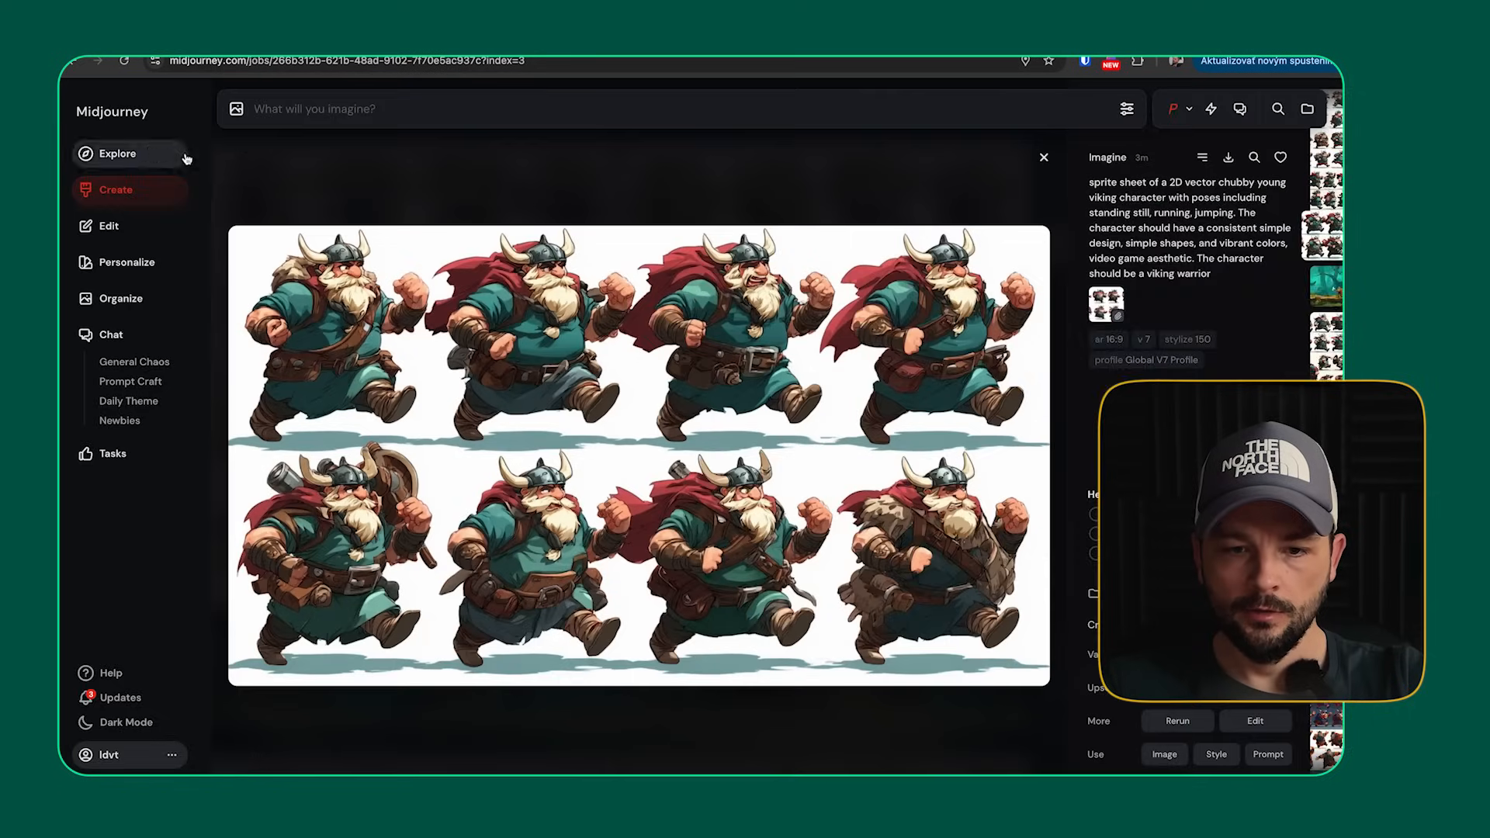
- Leave the viking sheet, open the upscaled forest map with the shield-bearing viking at full magnification, and save the image
click(374, 142)
scroll(619, 463, down, 3)
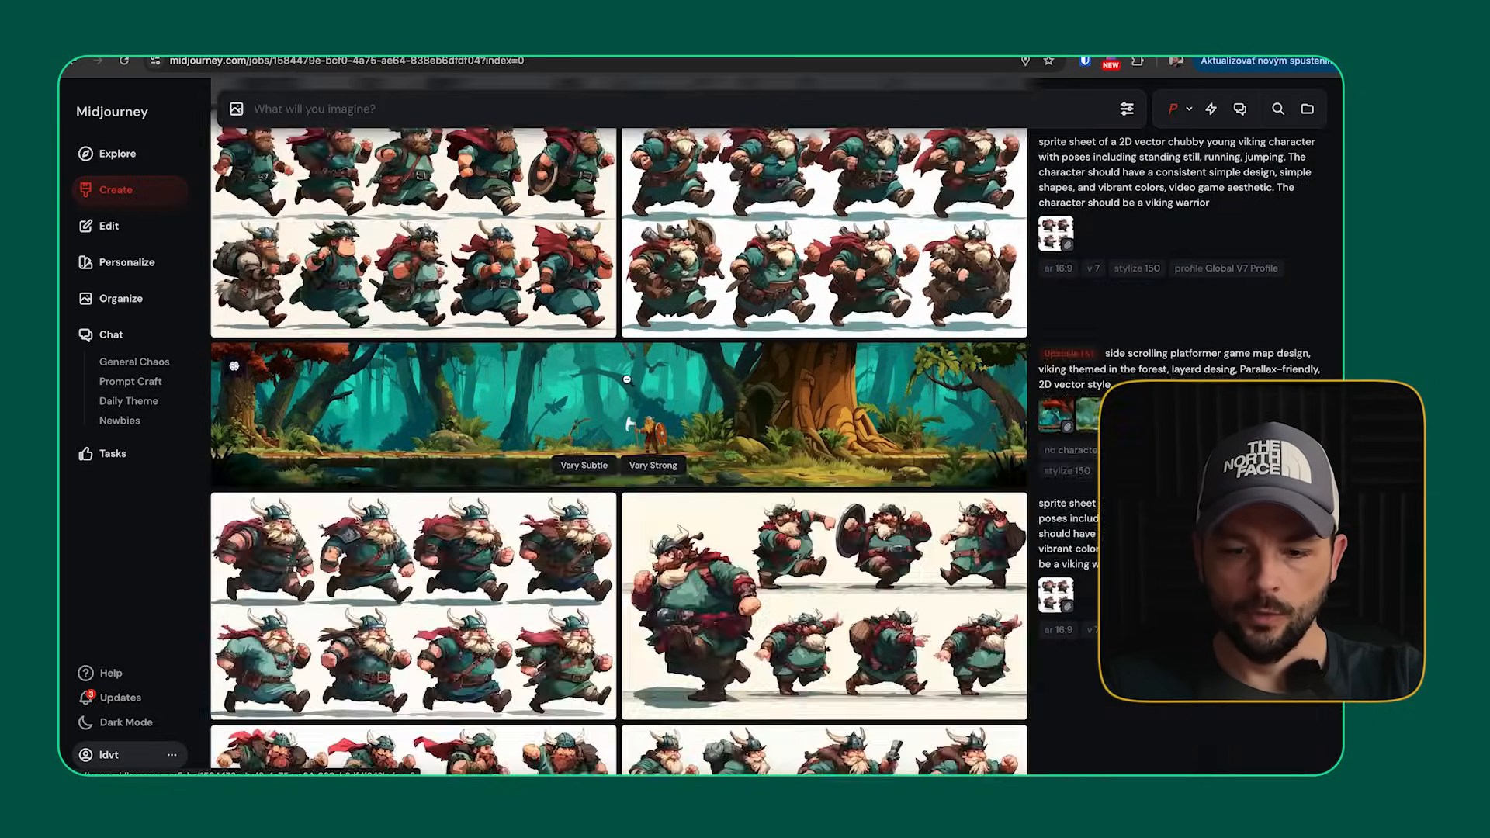
click(628, 383)
click(624, 441)
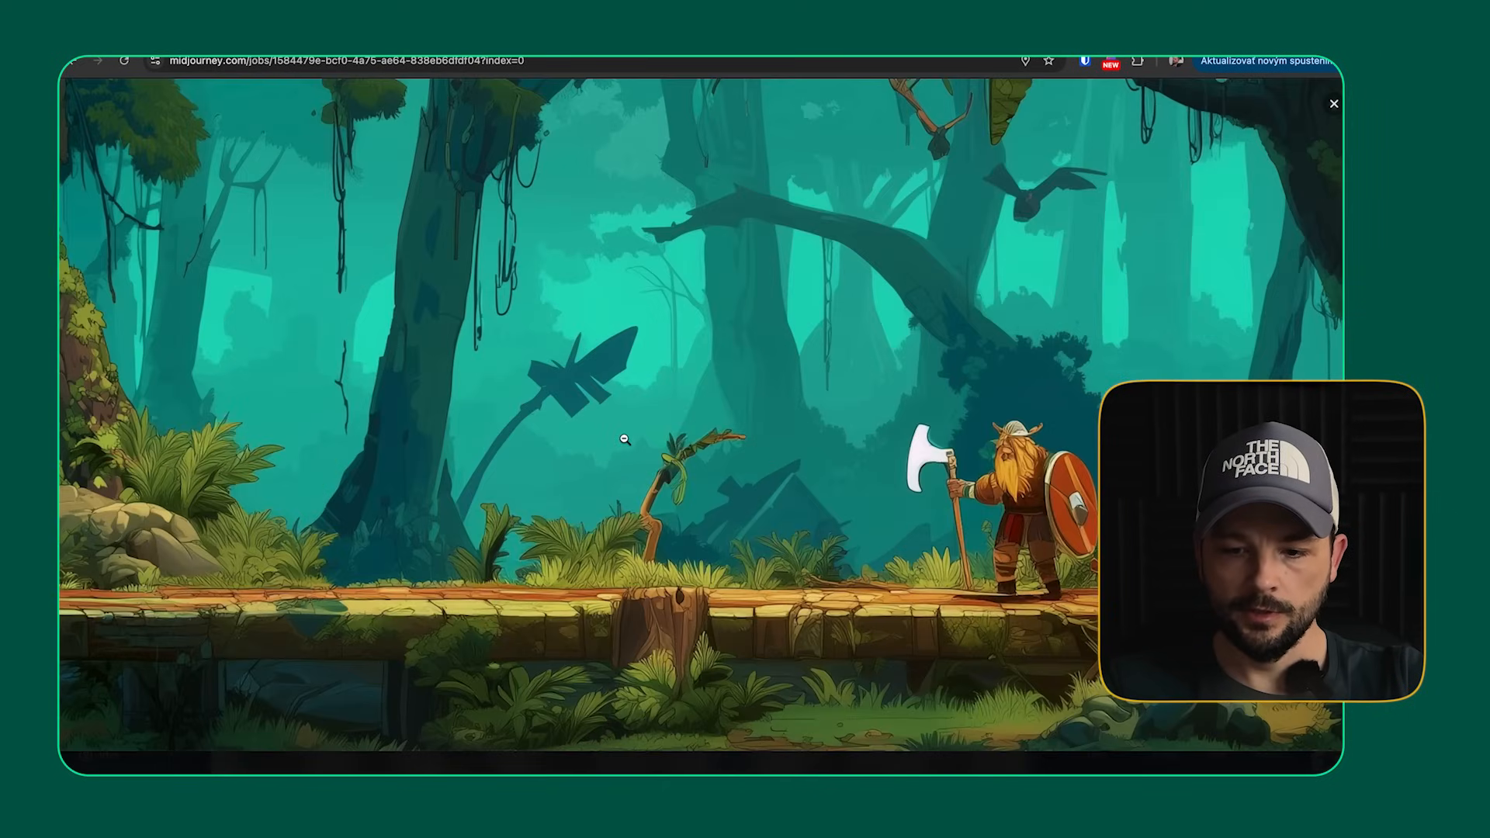
right_click(623, 440)
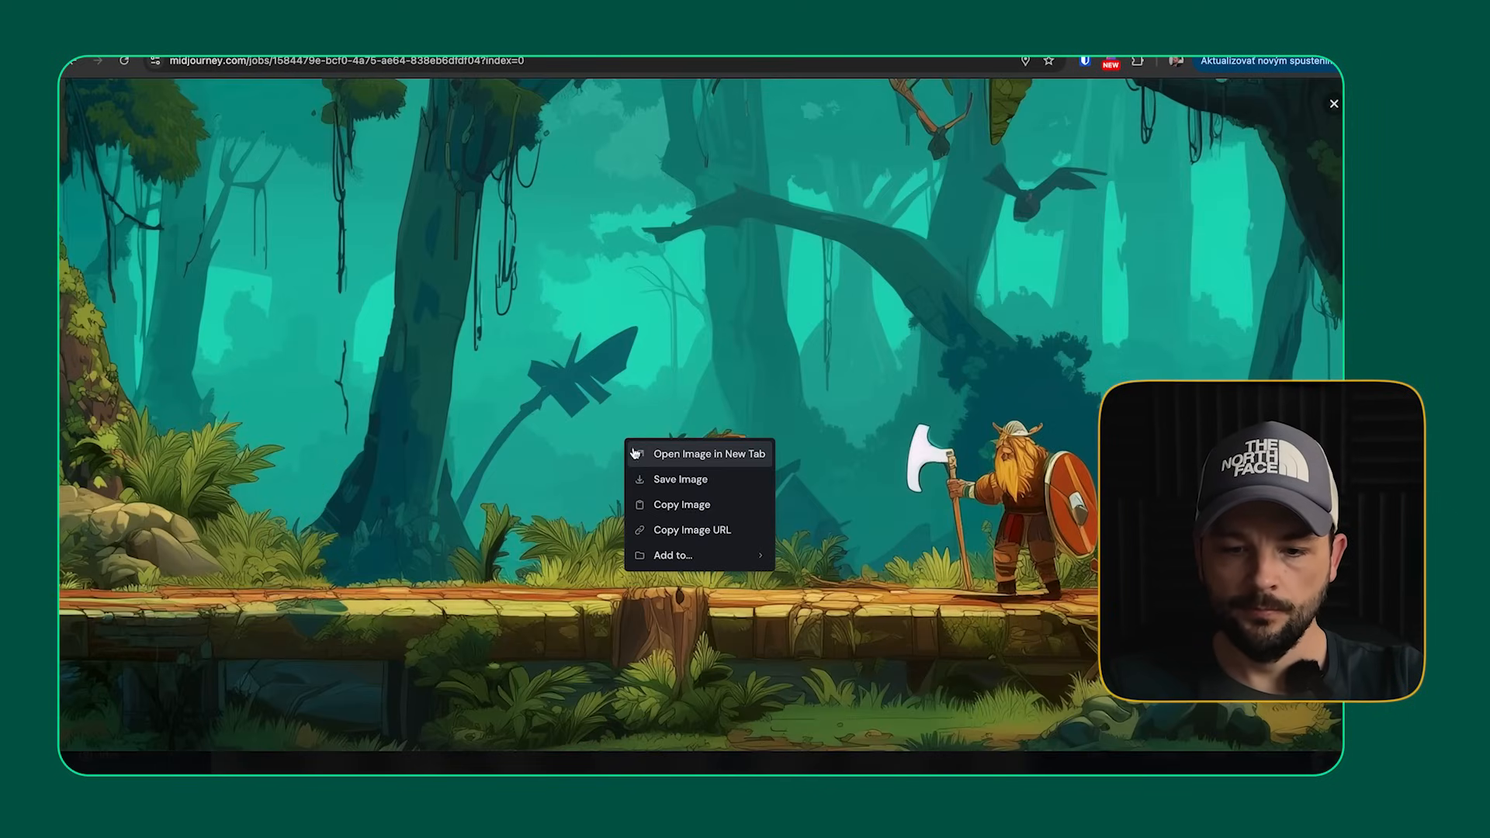
click(693, 480)
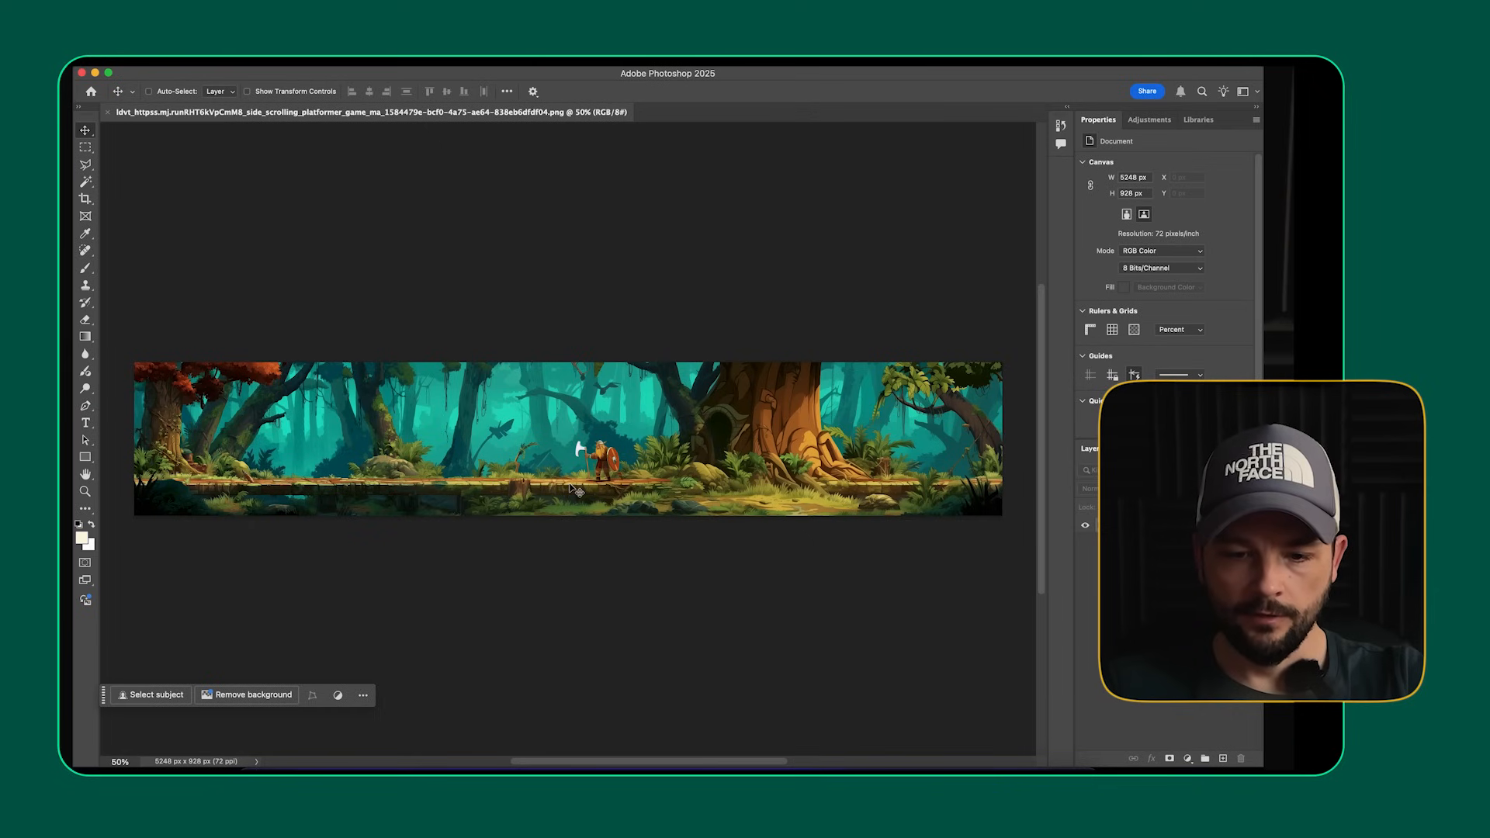
- Switch to Photoshop and brush-select the axe-carrying viking in the forest map, replacing him through Generative Fill with the prompt "remove"
scroll(578, 488, up, 5)
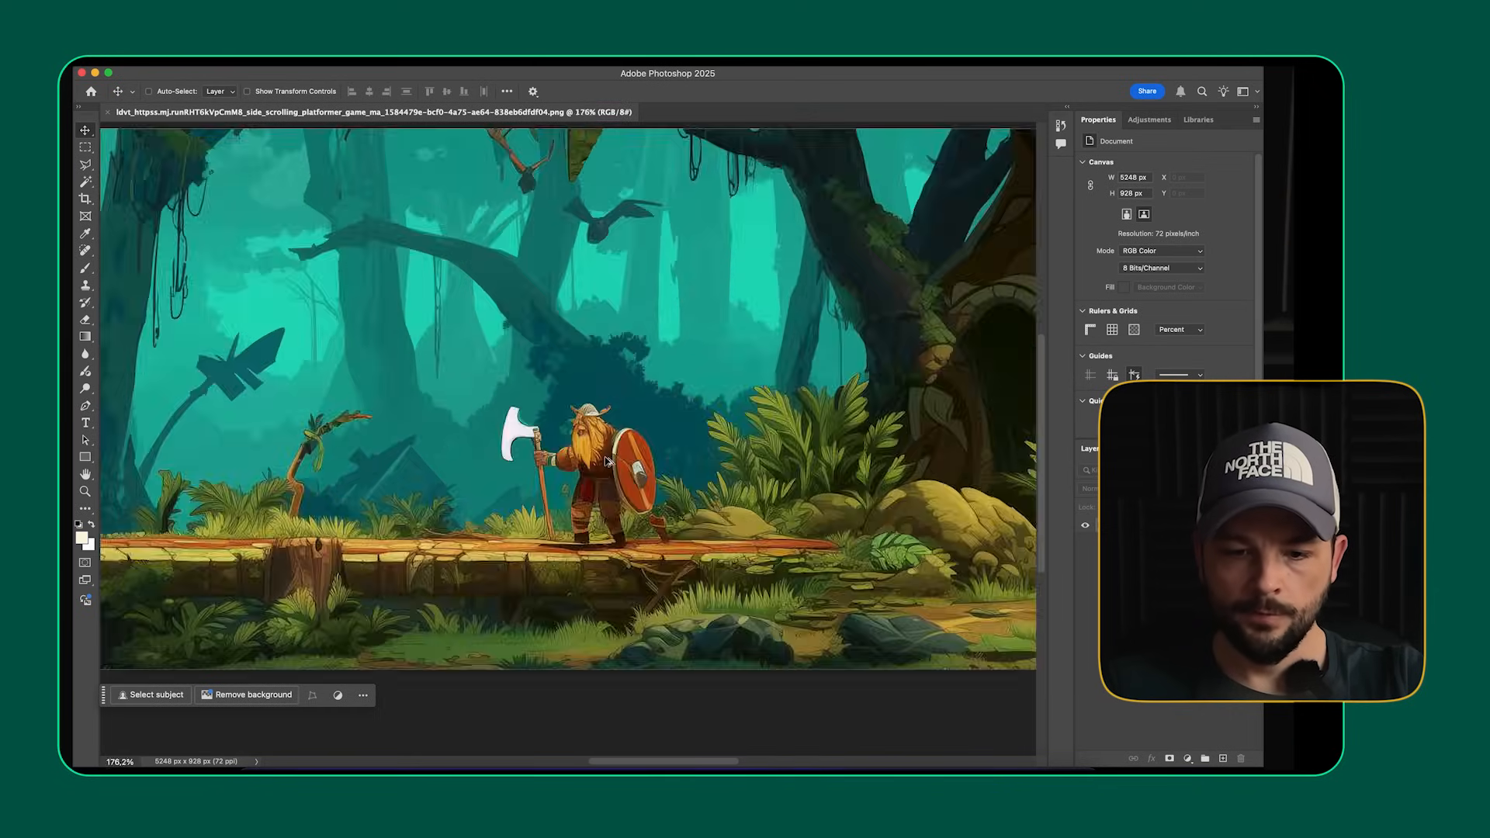
scroll(603, 504, down, 3)
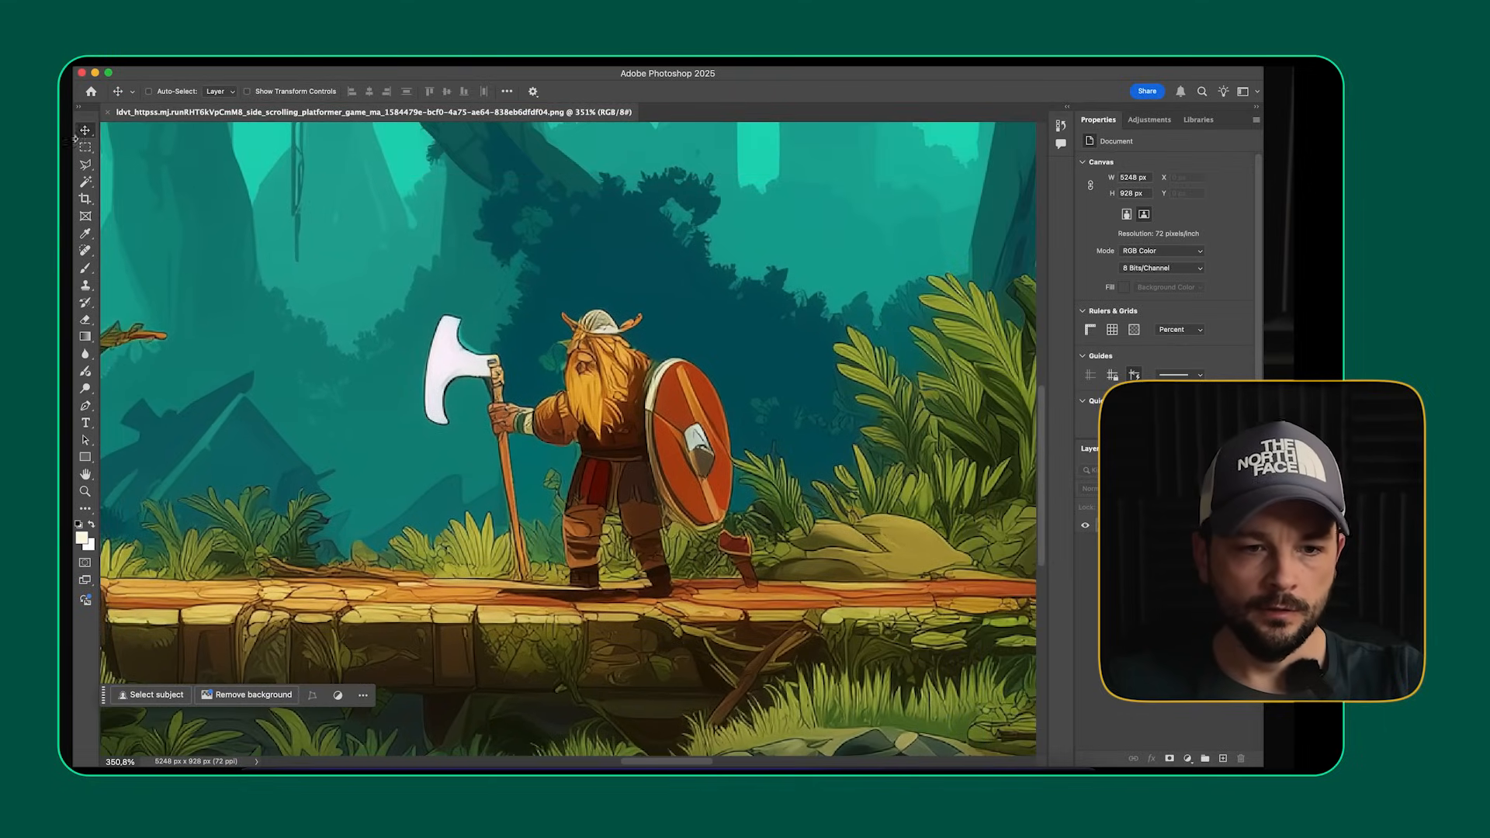
click(86, 165)
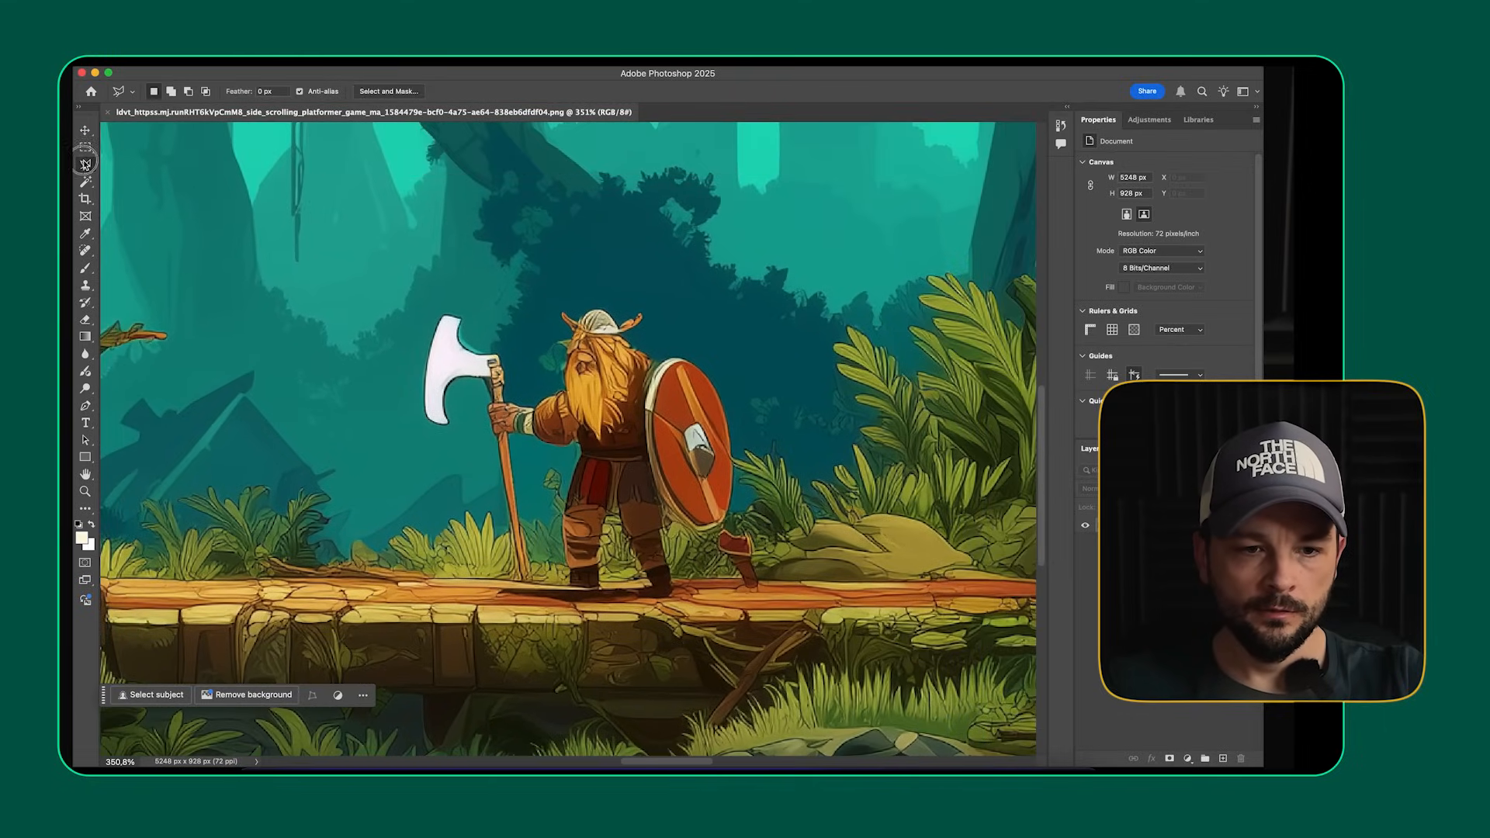
click(133, 163)
mouse_move(562, 357)
mouse_down()
mouse_move(504, 399)
mouse_move(447, 329)
mouse_move(422, 399)
mouse_move(489, 373)
mouse_move(512, 543)
mouse_move(500, 423)
mouse_up()
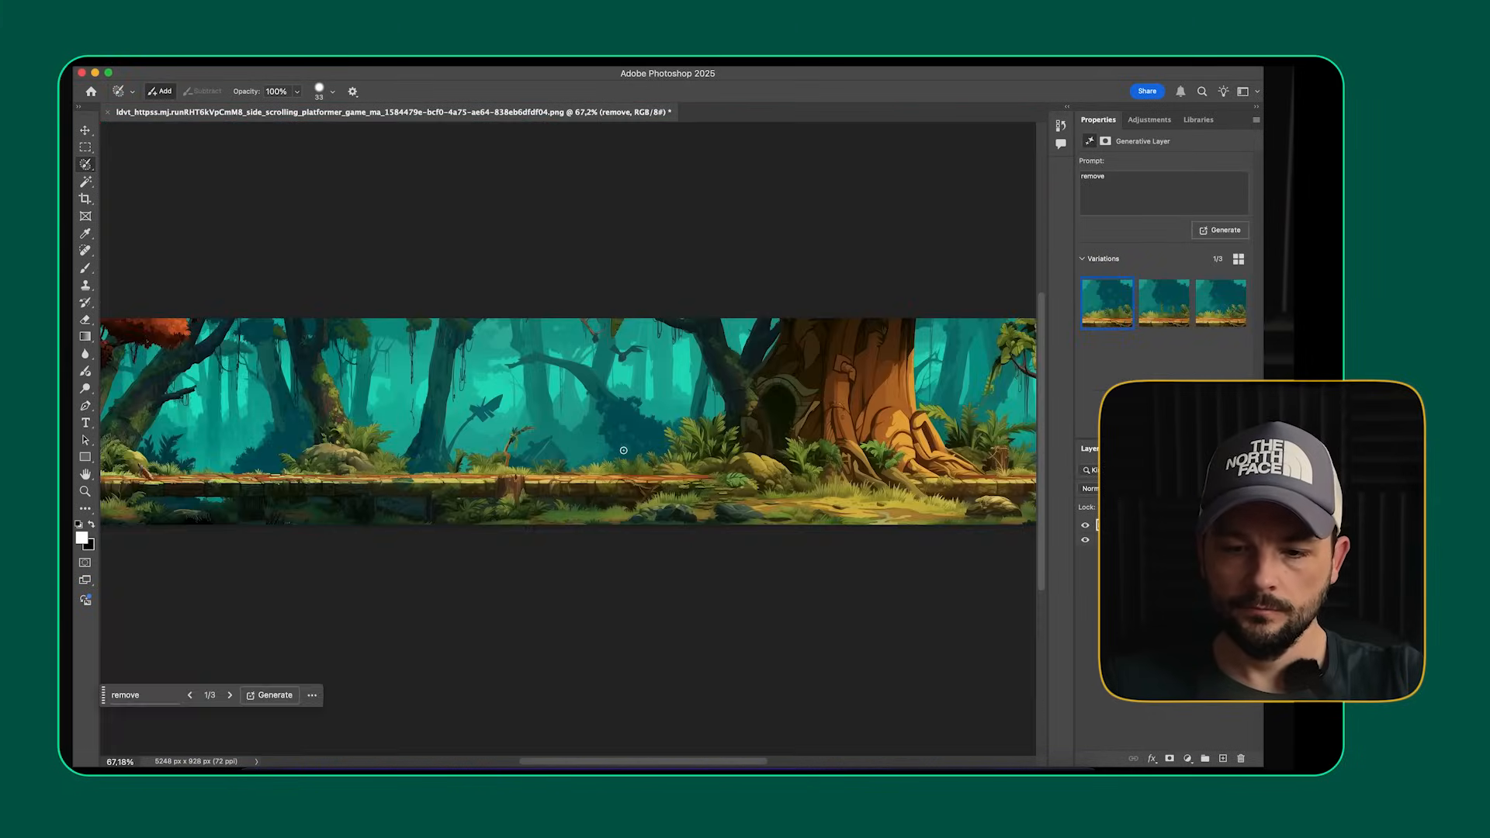
- Examine the cleaned forest map along its stone path, from the red-leaved tree to the hollow tree
drag(623, 450, 769, 481)
scroll(481, 465, up, 3)
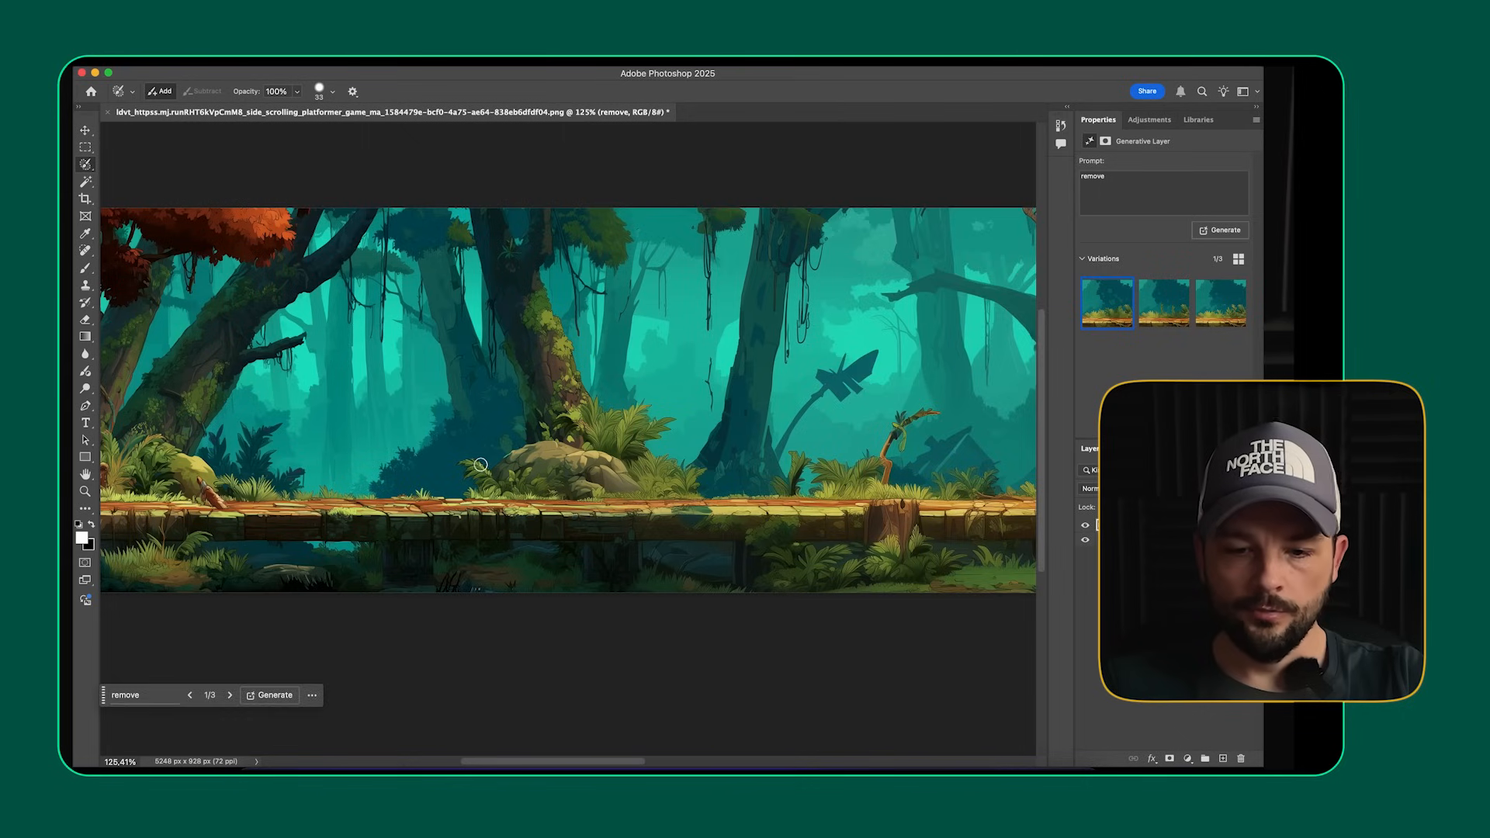
drag(369, 460, 602, 487)
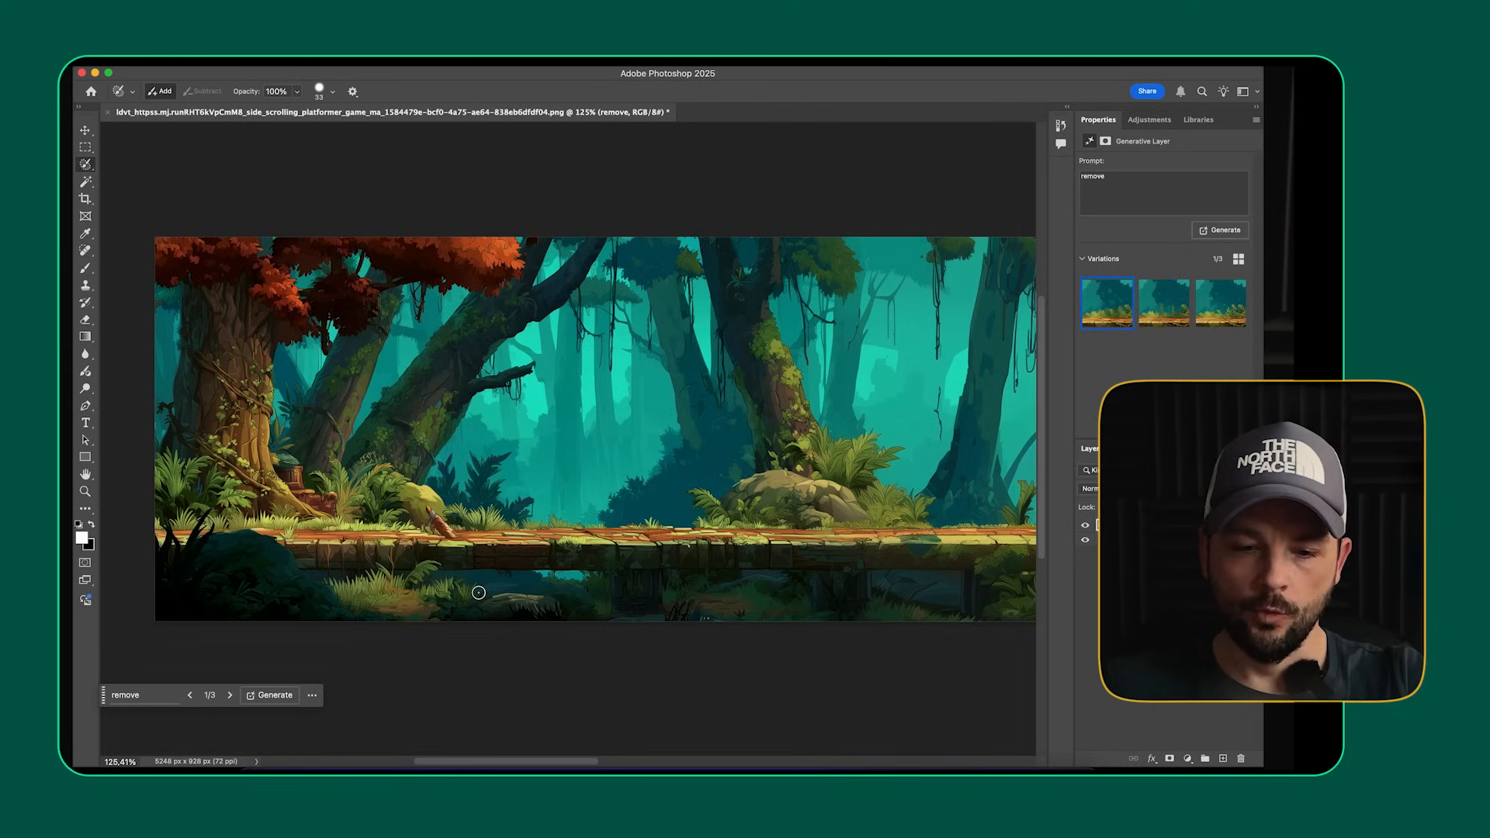
scroll(200, 515, right, 3)
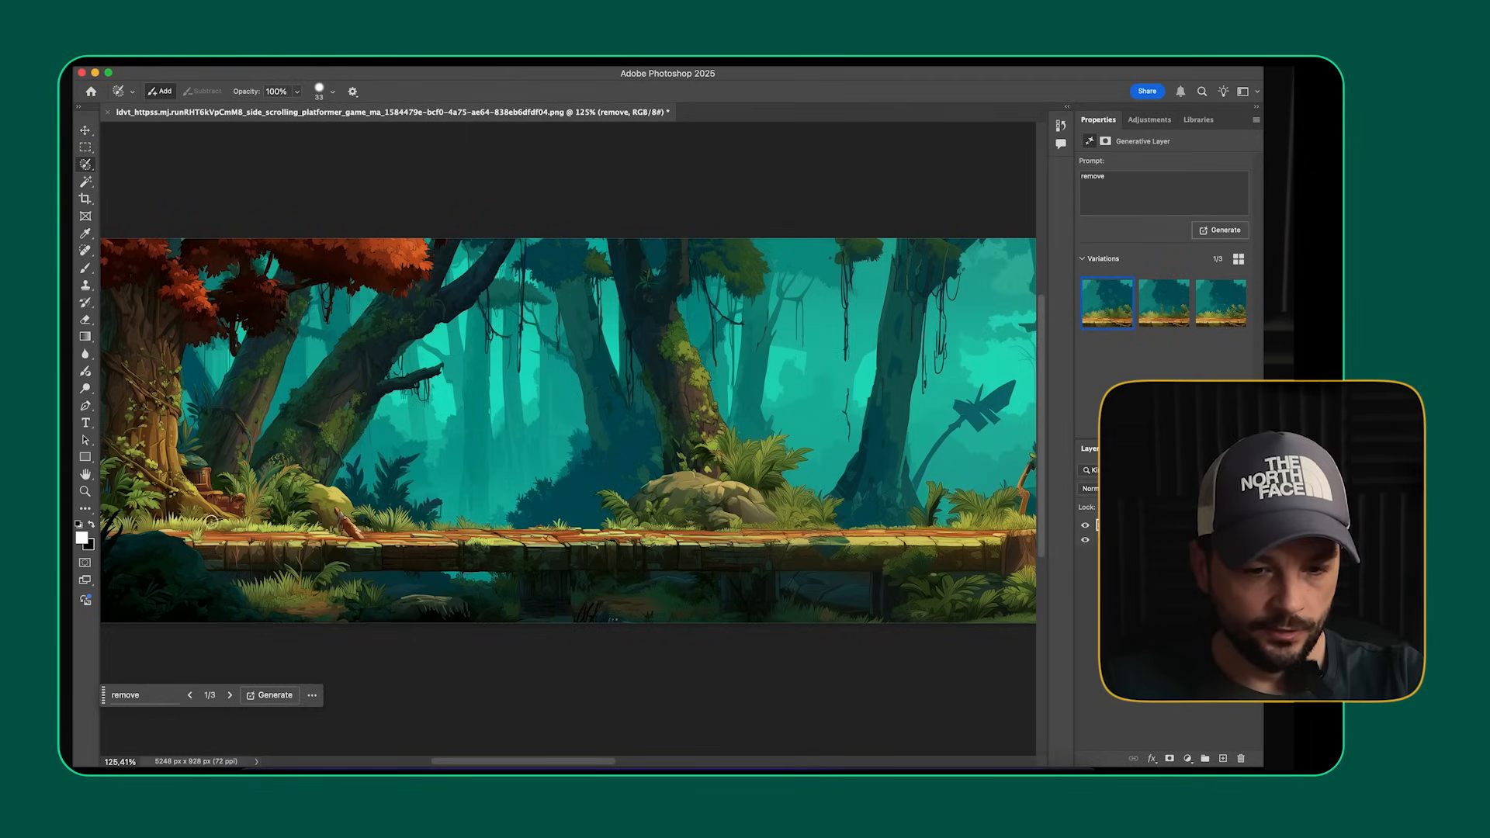
scroll(765, 526, right, 10)
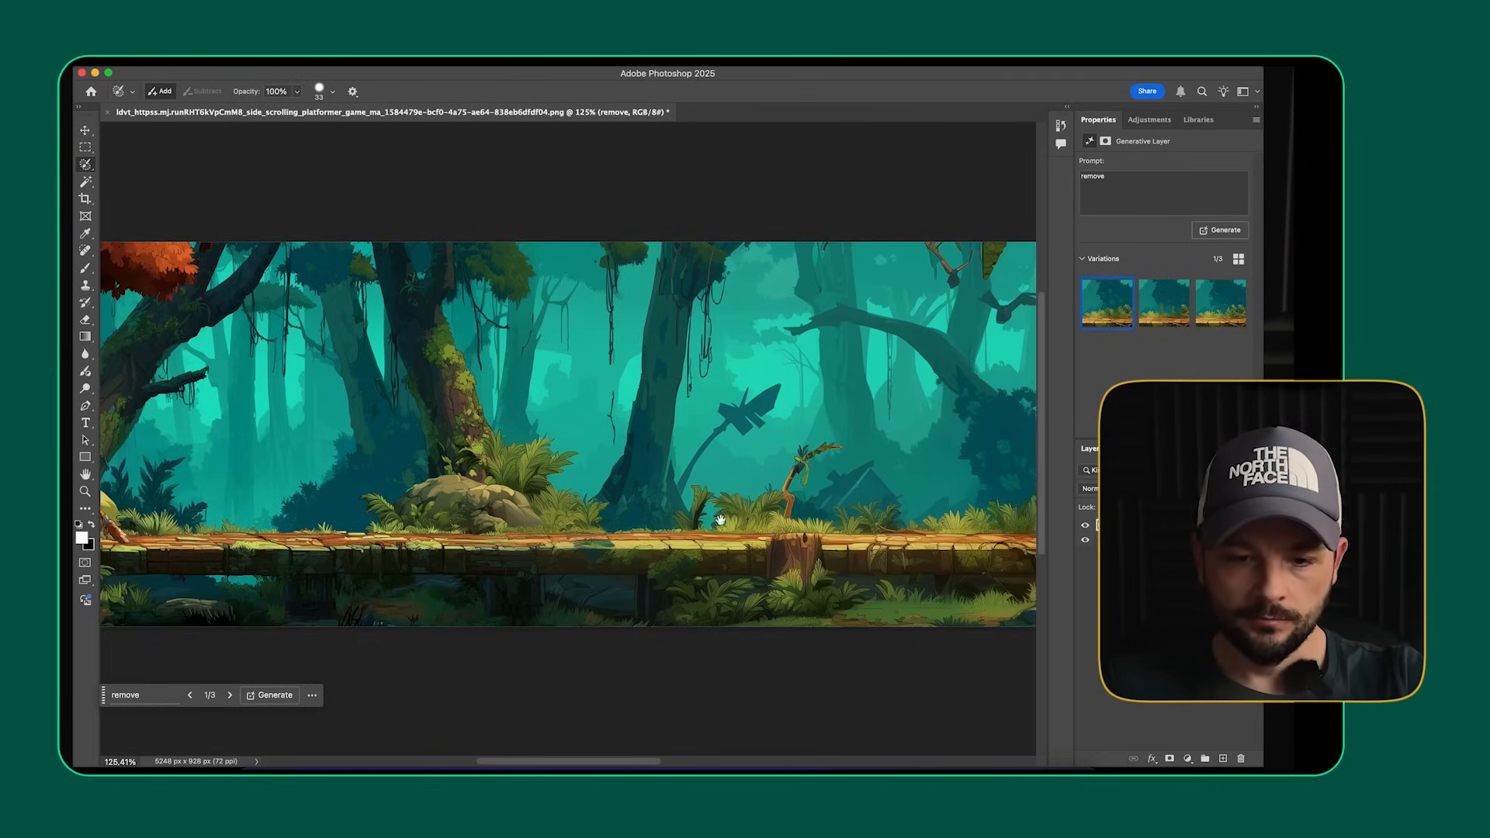
drag(720, 520, 505, 459)
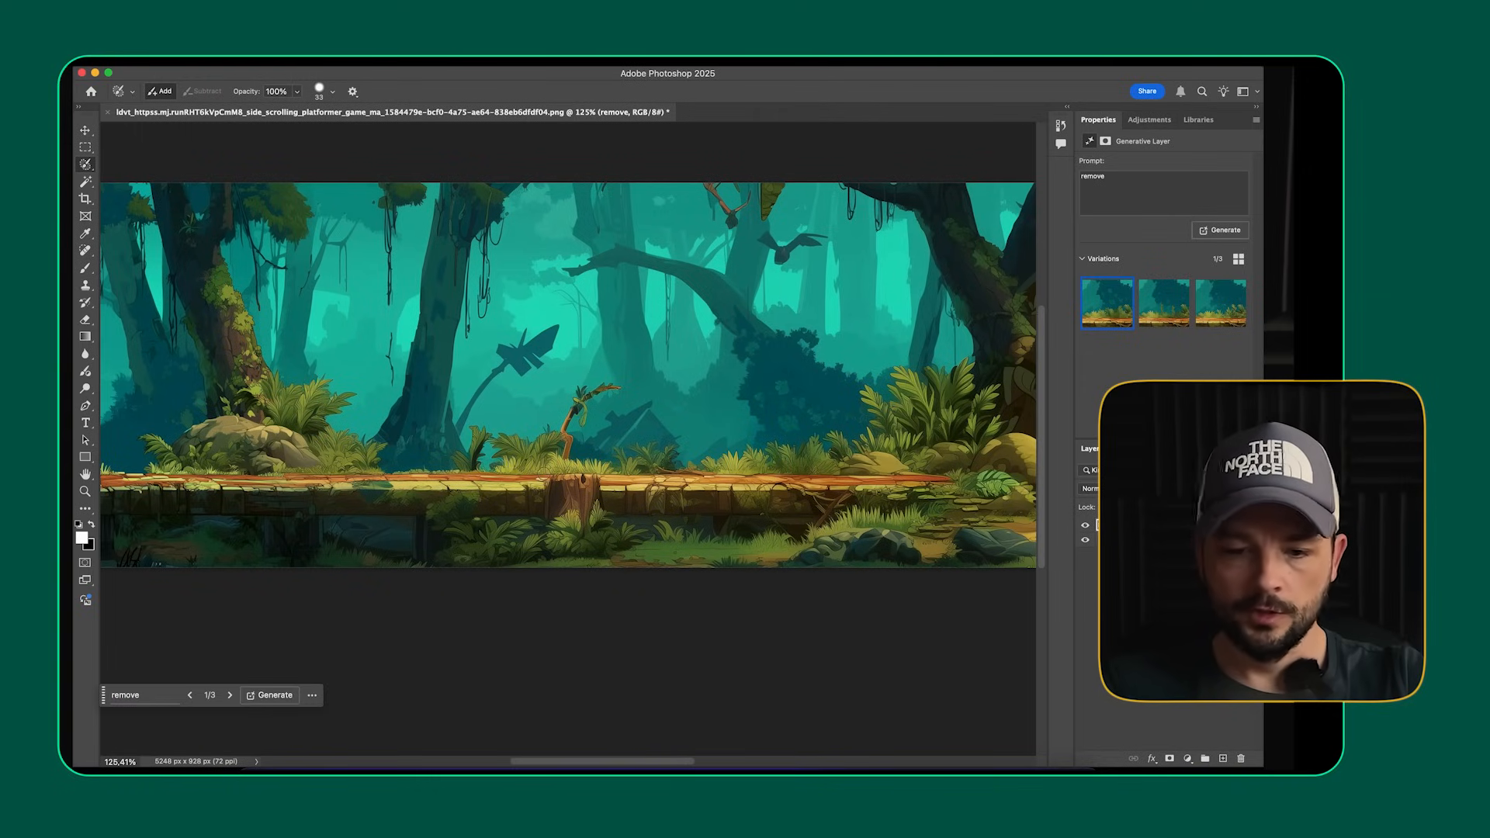
scroll(596, 476, down, 2)
drag(596, 477, 944, 470)
scroll(653, 474, up, 6)
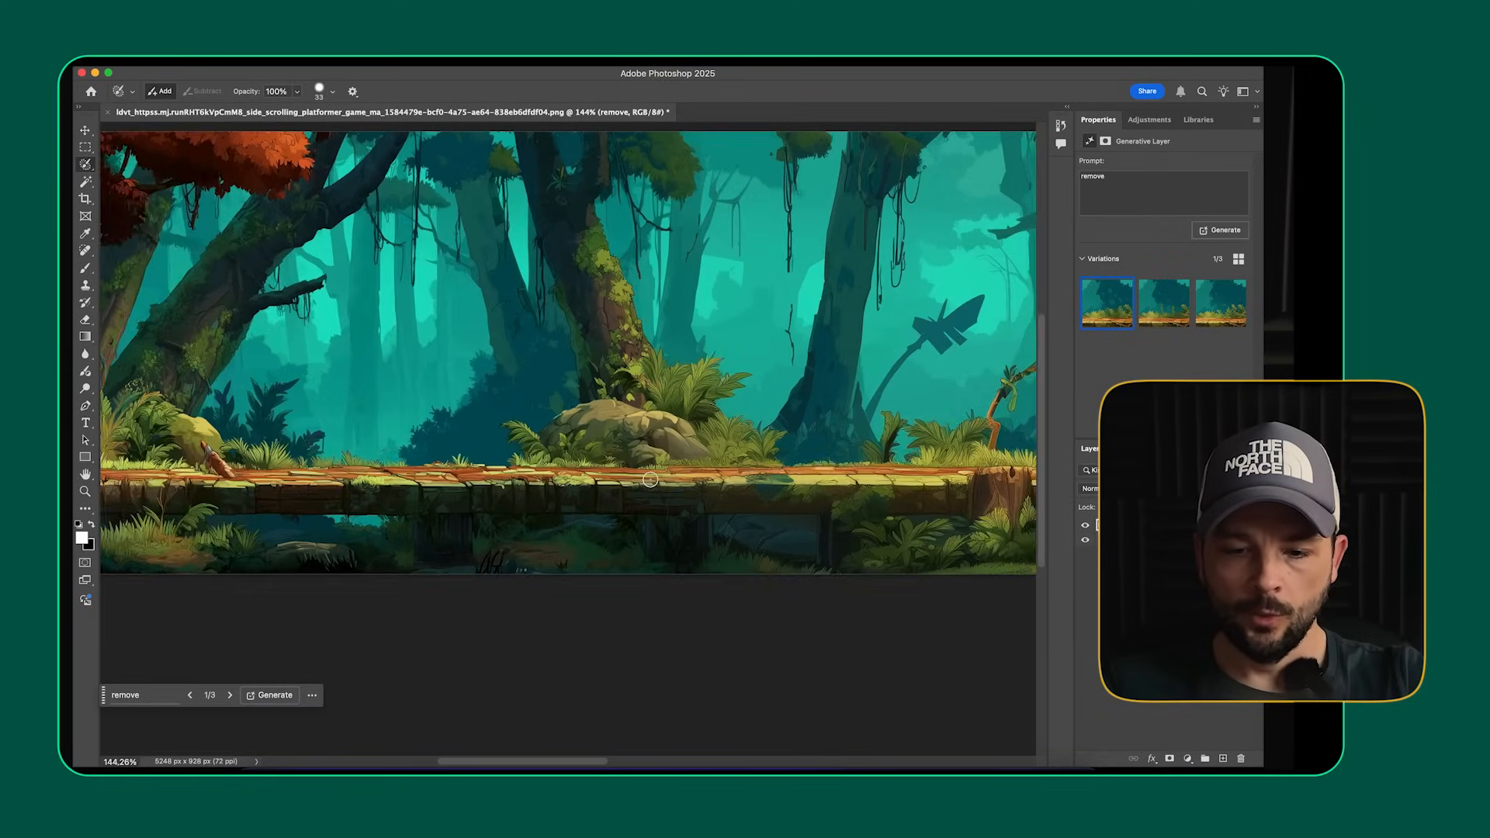
- On a new layer, paint a dark green gap over the stone path beside the mossy rock and try a "destroyed road" fill there
drag(793, 472, 571, 431)
scroll(419, 436, up, 2)
scroll(415, 439, up, 2)
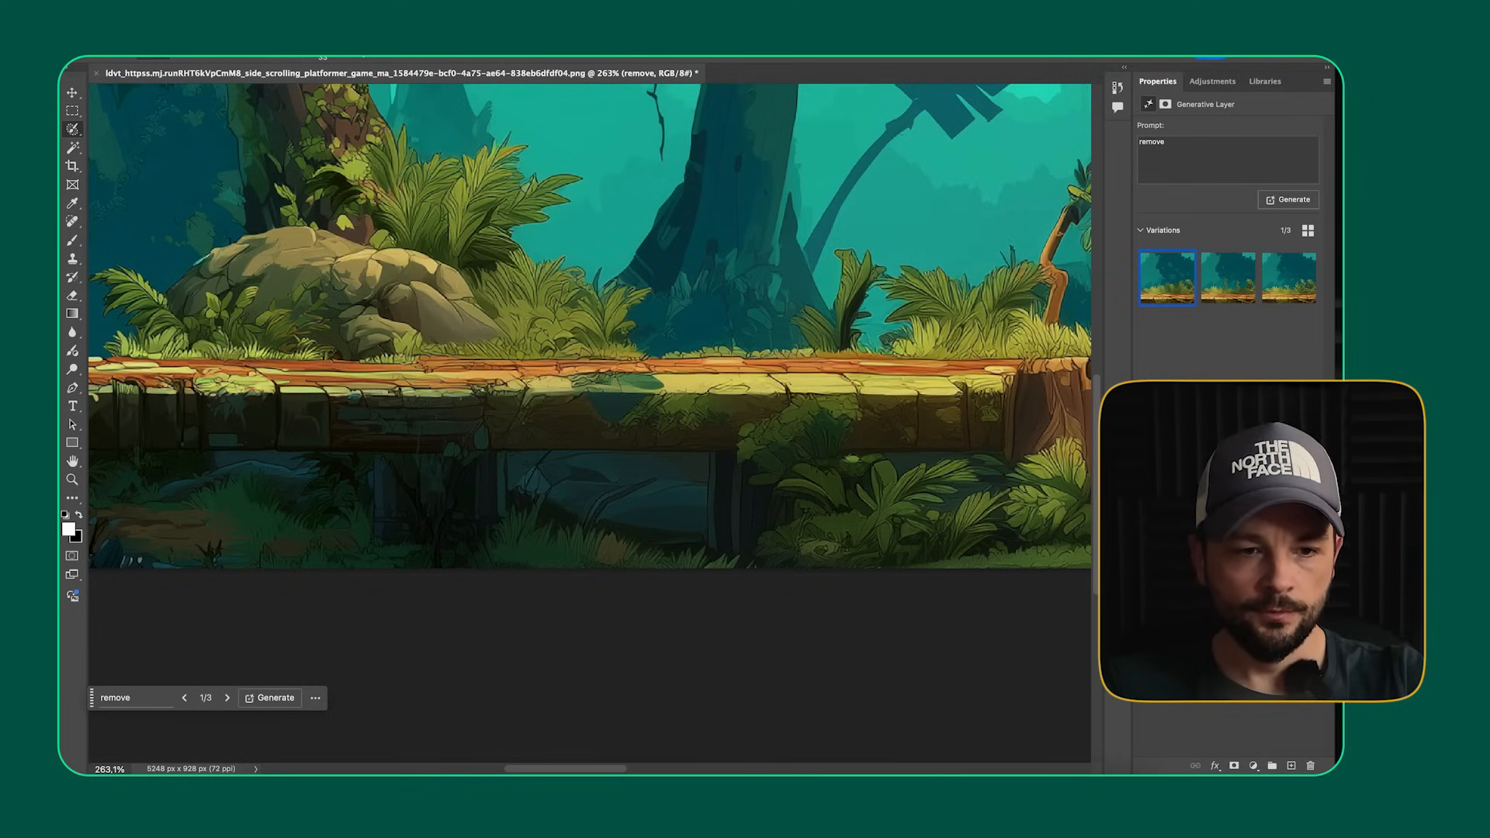
click(1291, 766)
drag(624, 361, 562, 405)
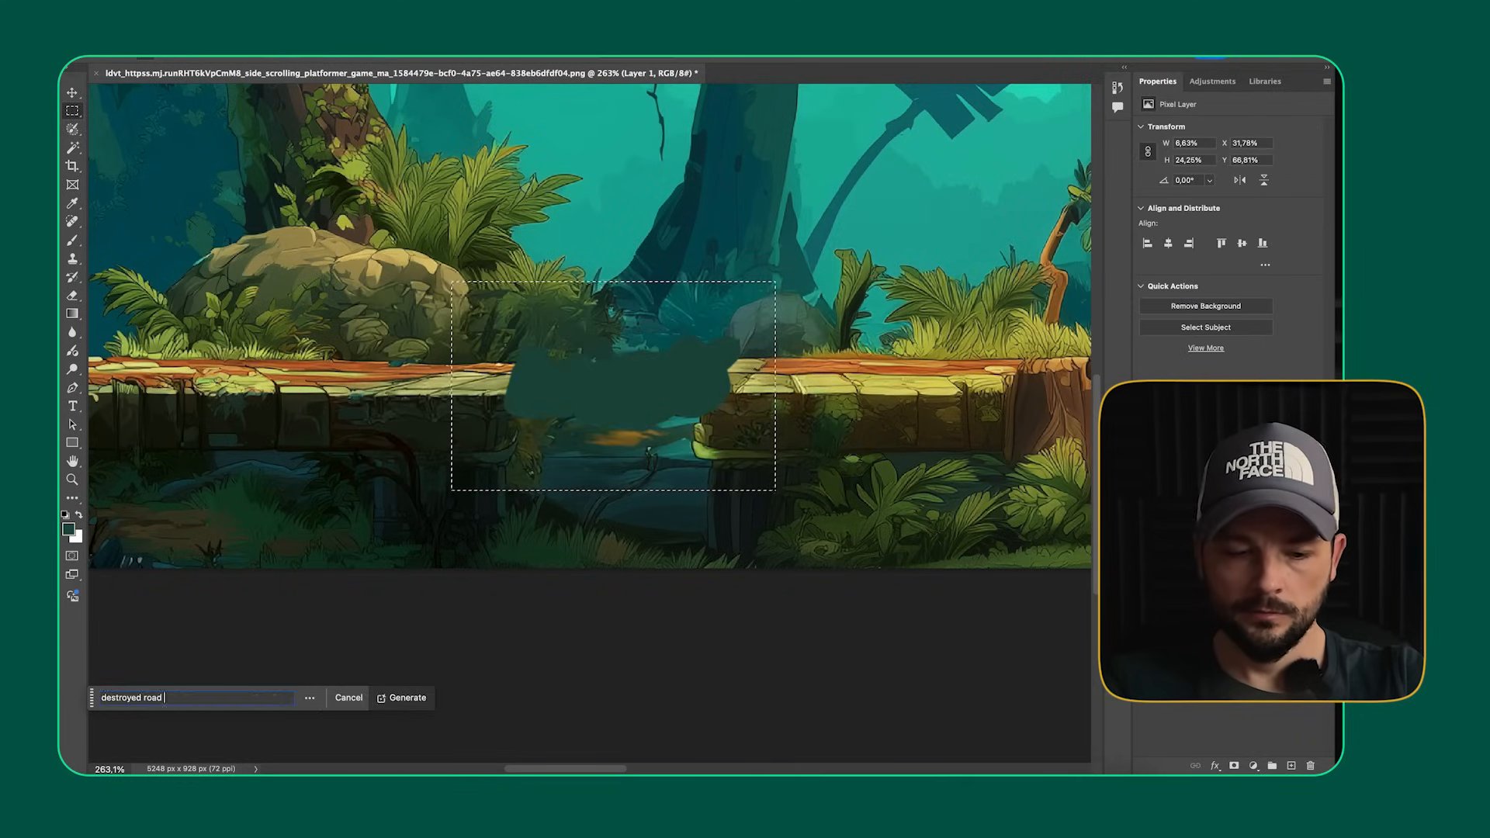
key(Return)
click(1310, 766)
- Select a rectangle around the painted gap, generate "crack in the path, with a hole", and keep the second variation
click(698, 274)
drag(462, 294, 797, 501)
click(138, 697)
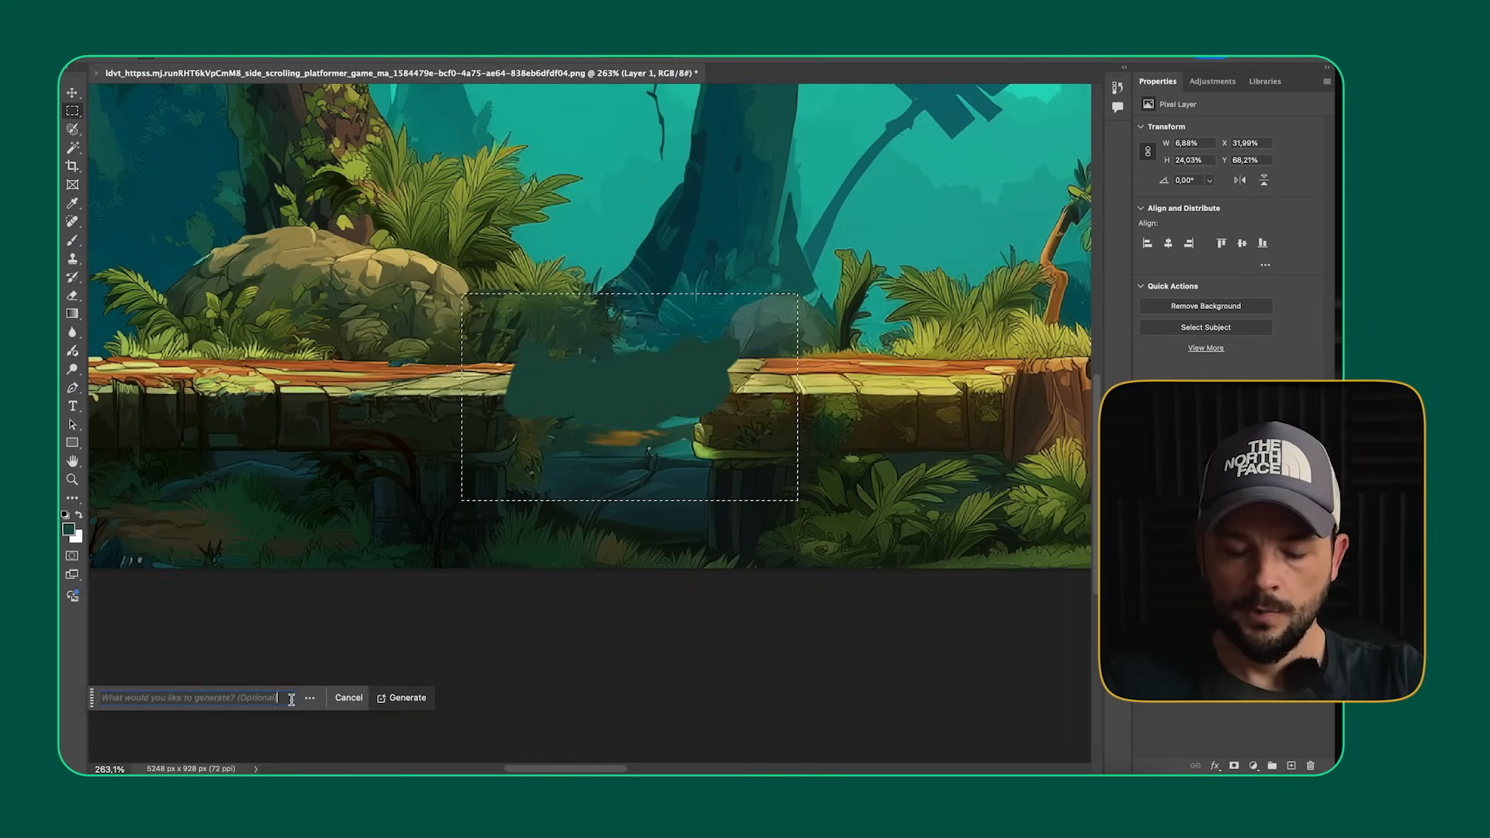
text(crack in the)
text(path, with a hole)
key(Return)
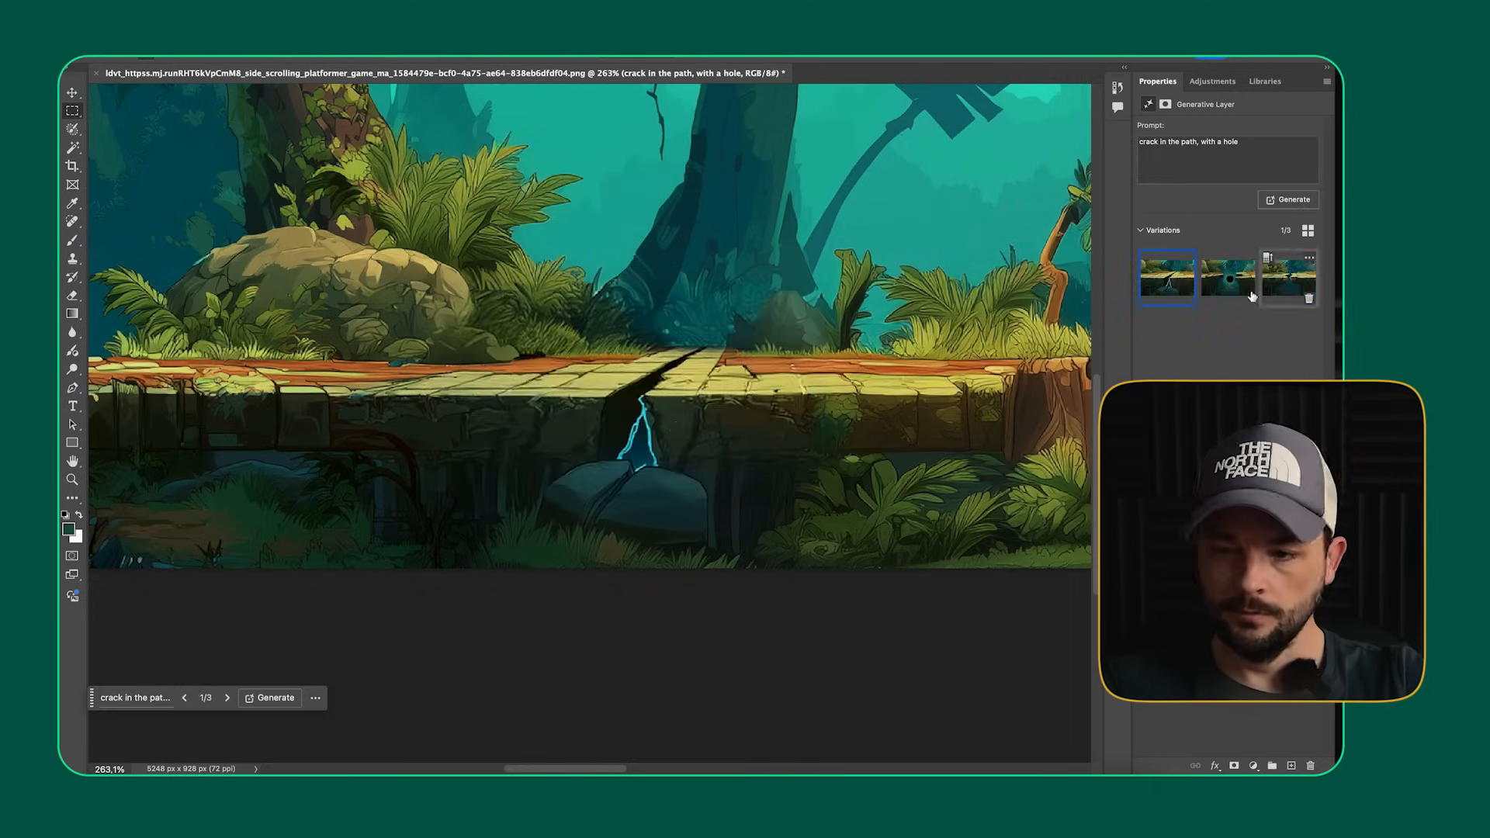
click(1228, 277)
click(1280, 279)
click(1228, 280)
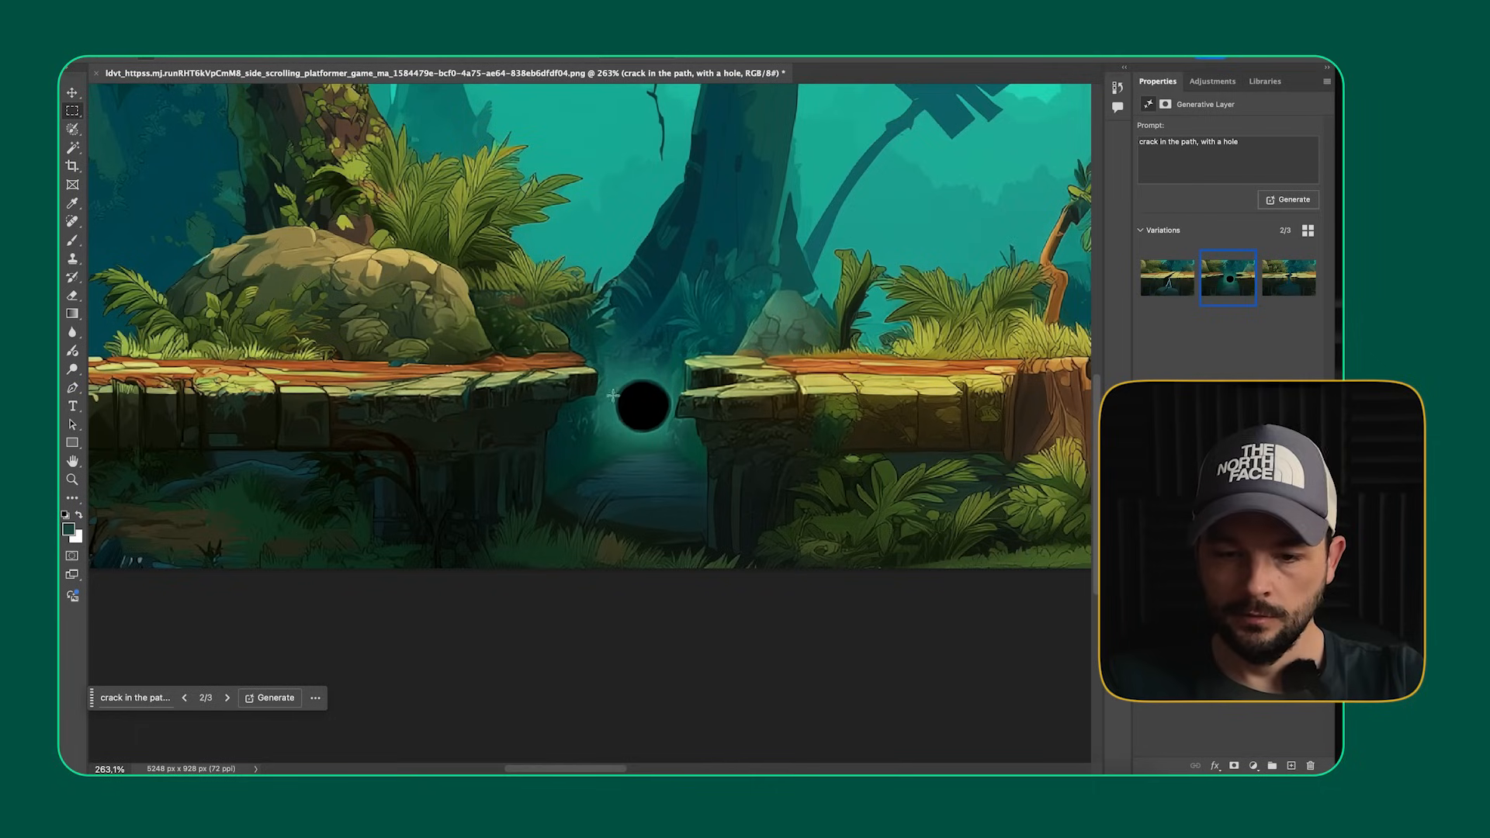
- Brush-select the black circle in the path's gap and replace it through Generative Fill with the prompt "remove"
click(68, 130)
mouse_move(642, 399)
mouse_down()
mouse_move(598, 416)
mouse_move(656, 405)
mouse_move(630, 403)
mouse_move(624, 422)
mouse_move(632, 407)
mouse_up()
click(1250, 144)
text(remov)
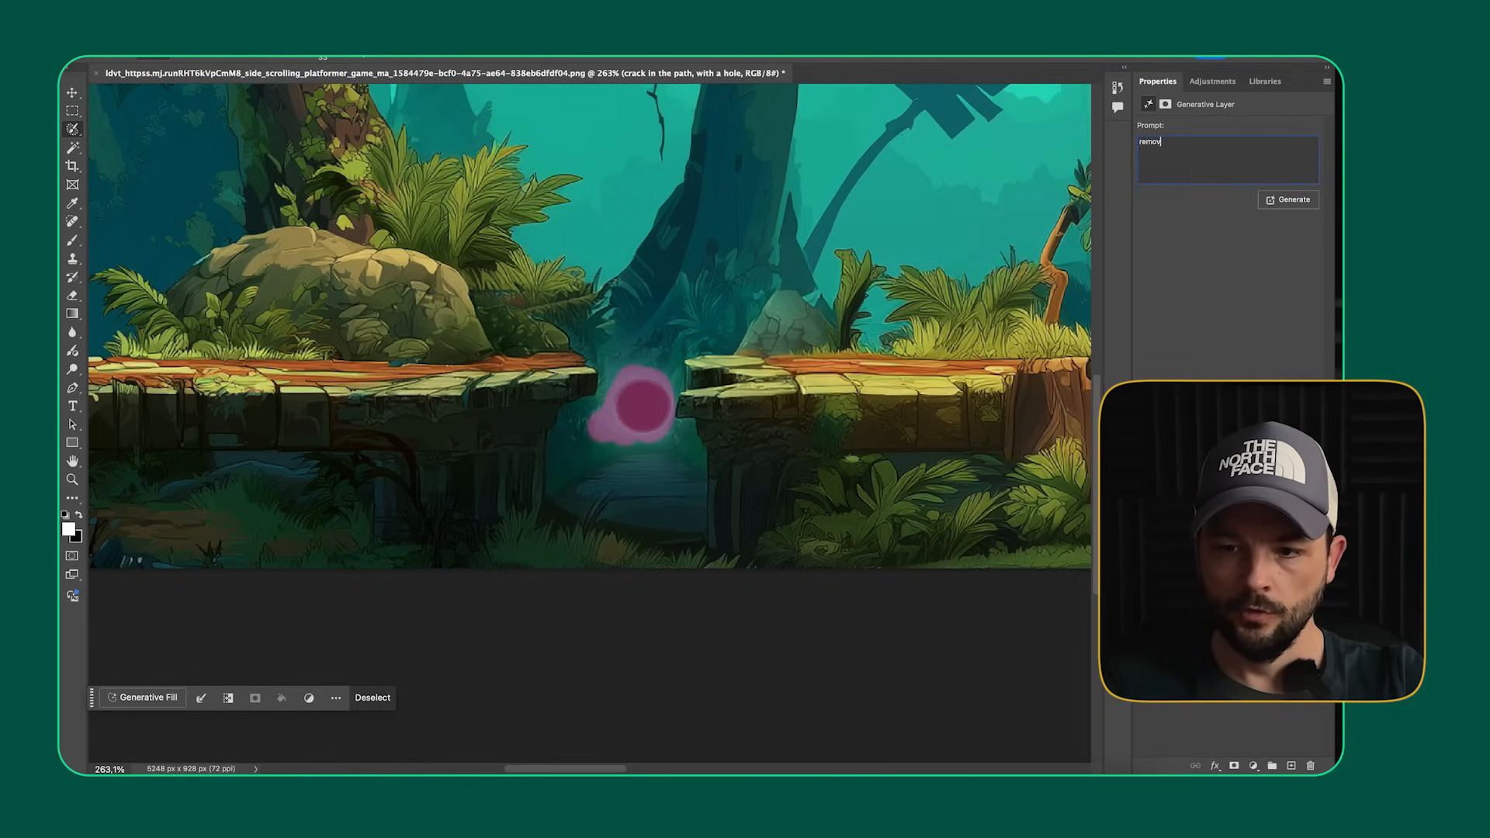
text(e)
key(Return)
scroll(681, 300, down, 10)
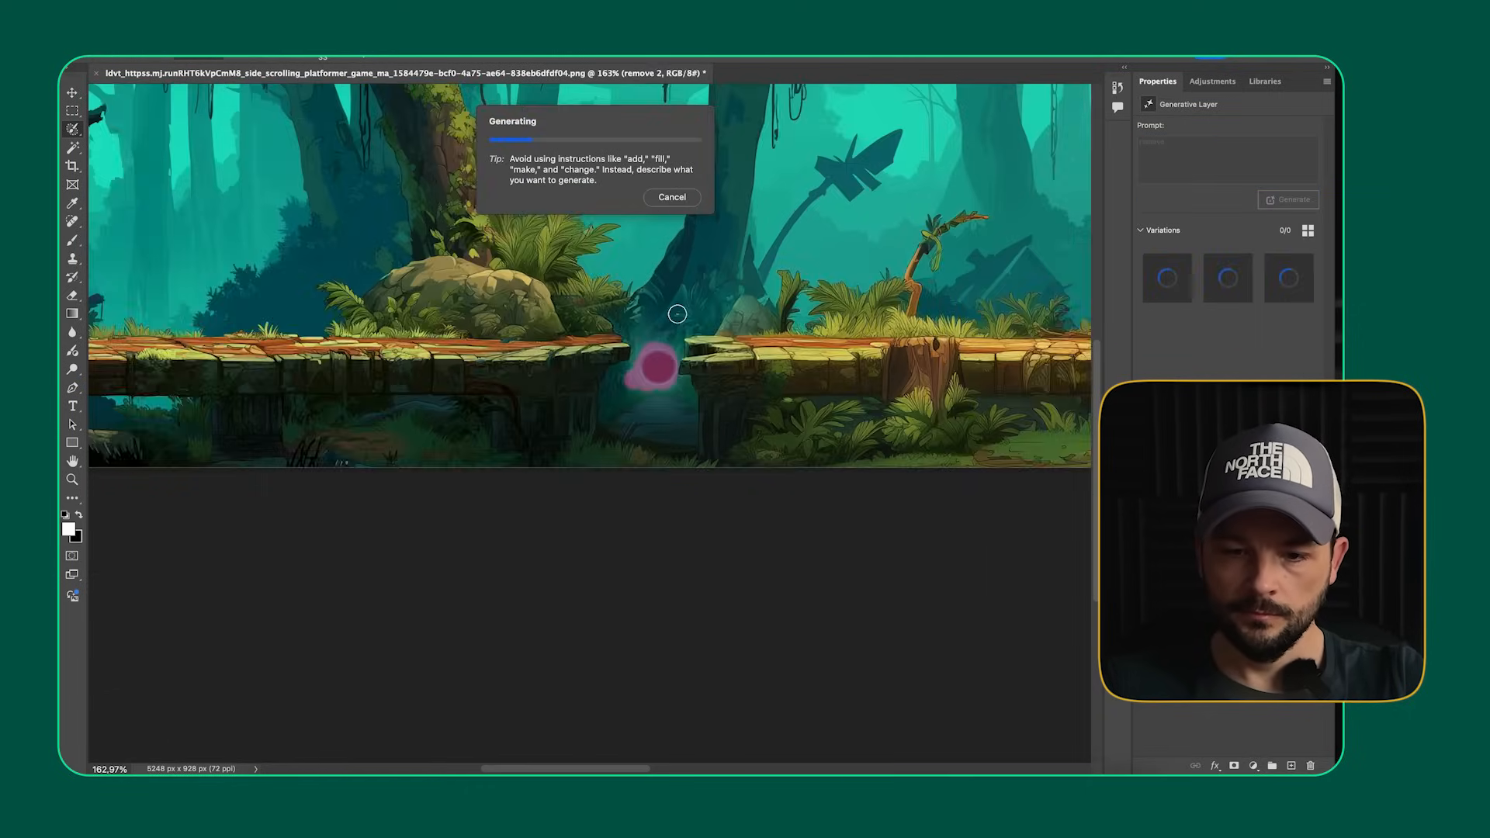
scroll(700, 318, up, 8)
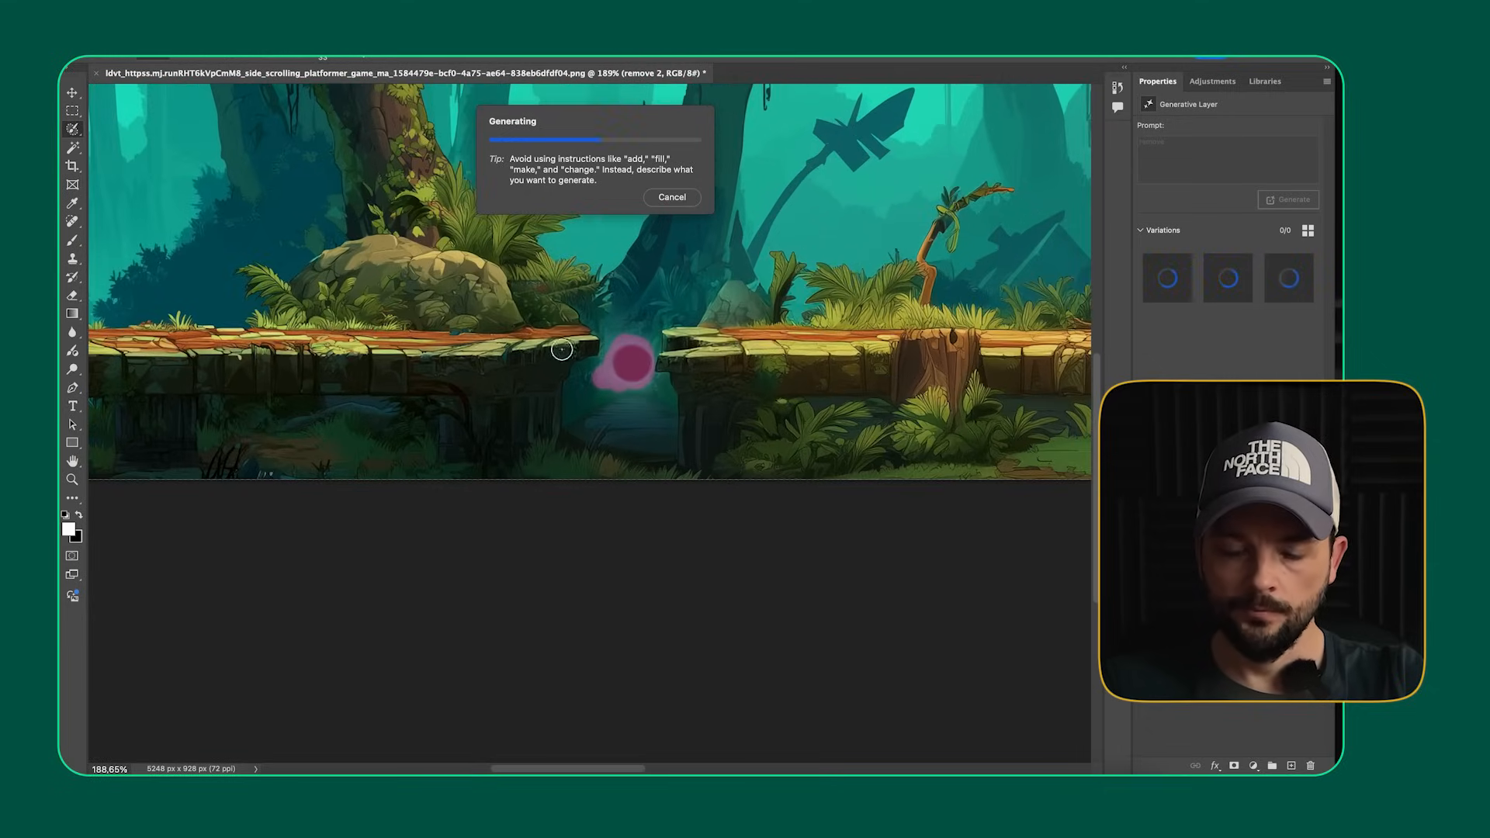
scroll(559, 381, down, 7)
drag(731, 410, 867, 427)
scroll(868, 427, down, 2)
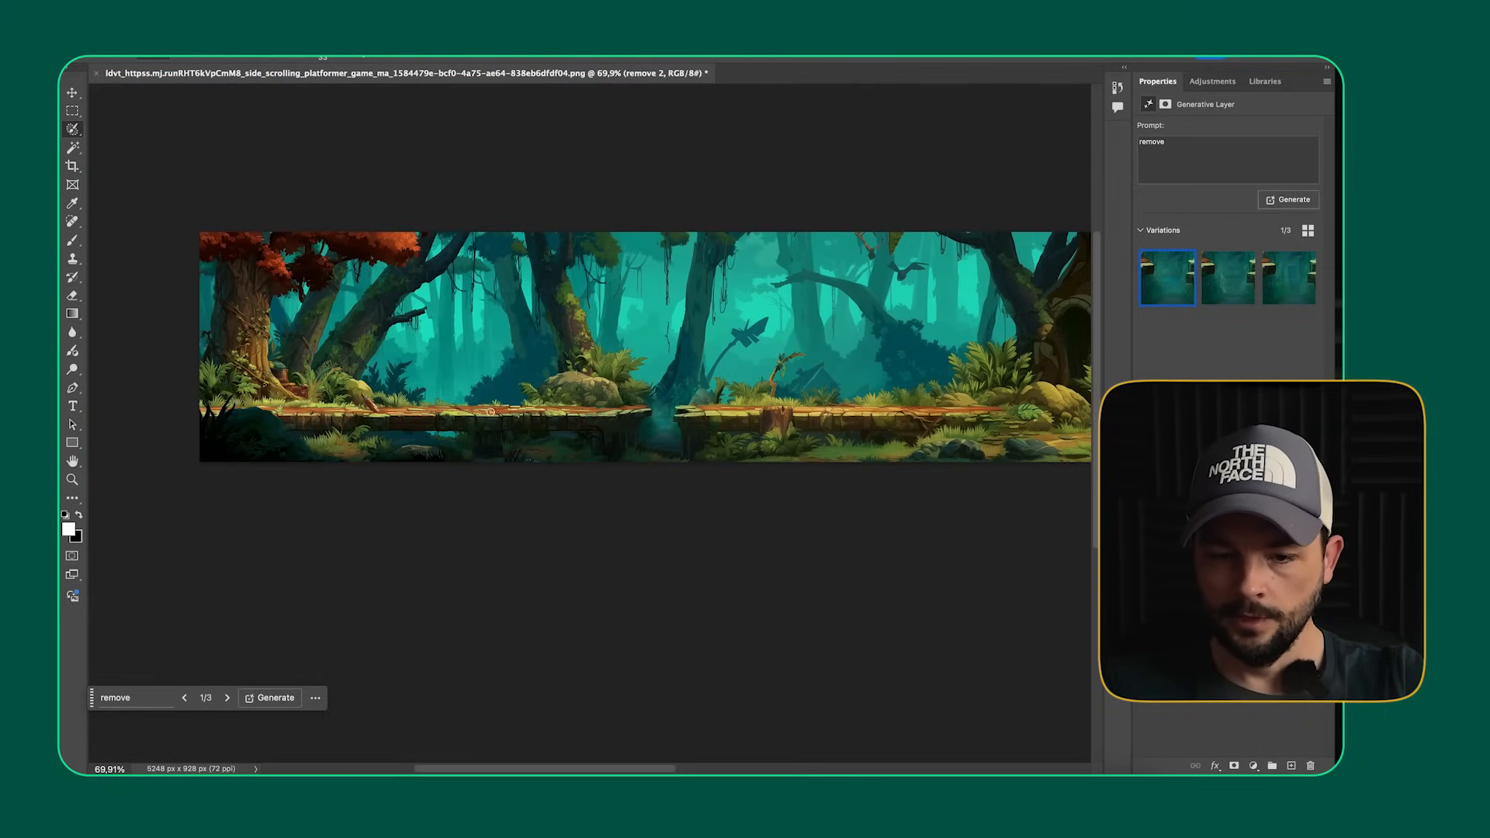
drag(776, 402, 583, 407)
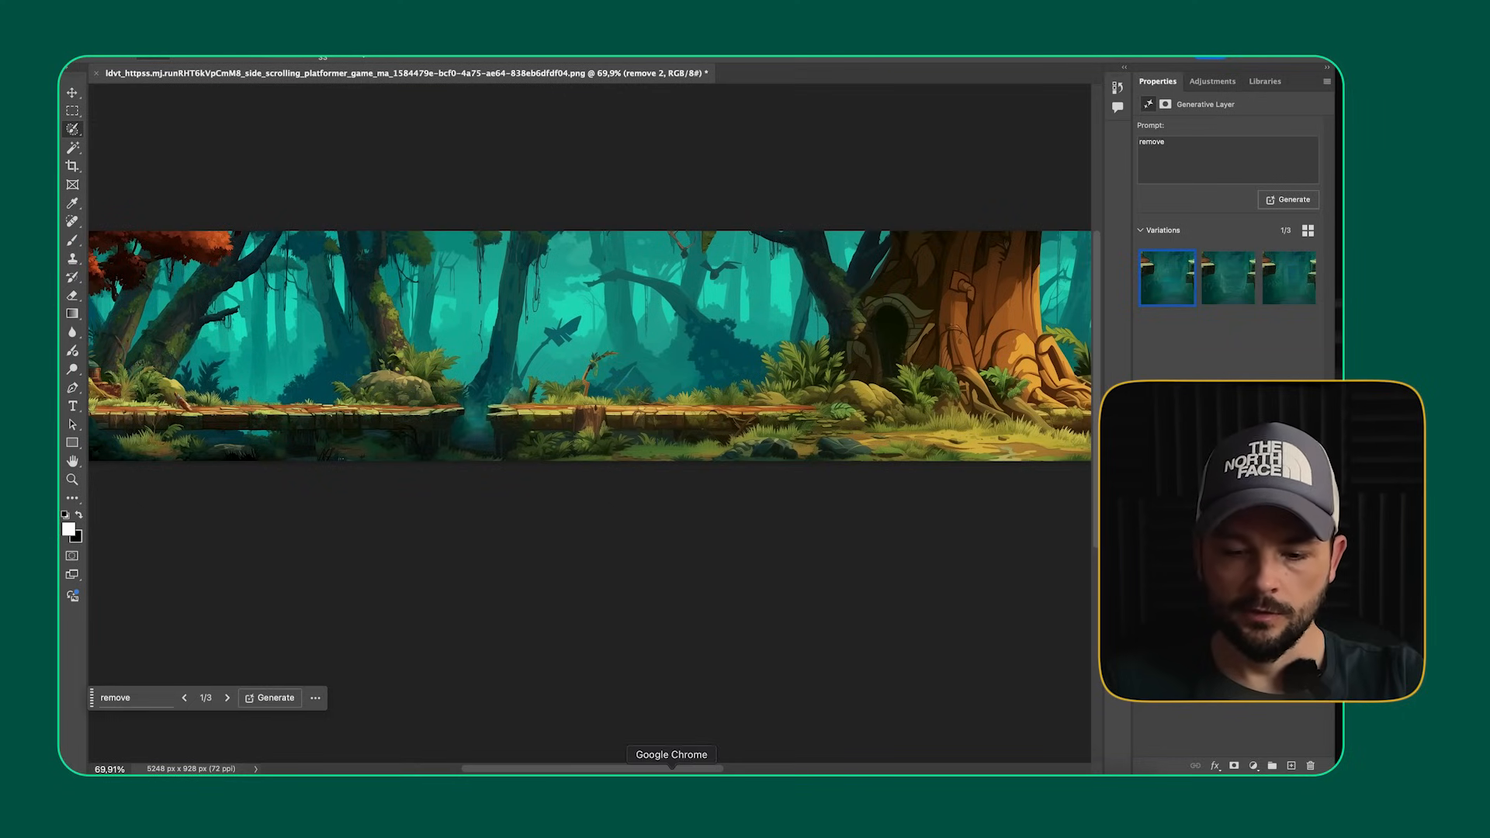
- Switch to ChatGPT, open the three-pose viking sheet from Response 2 at full size, and capture it as a screenshot
click(665, 768)
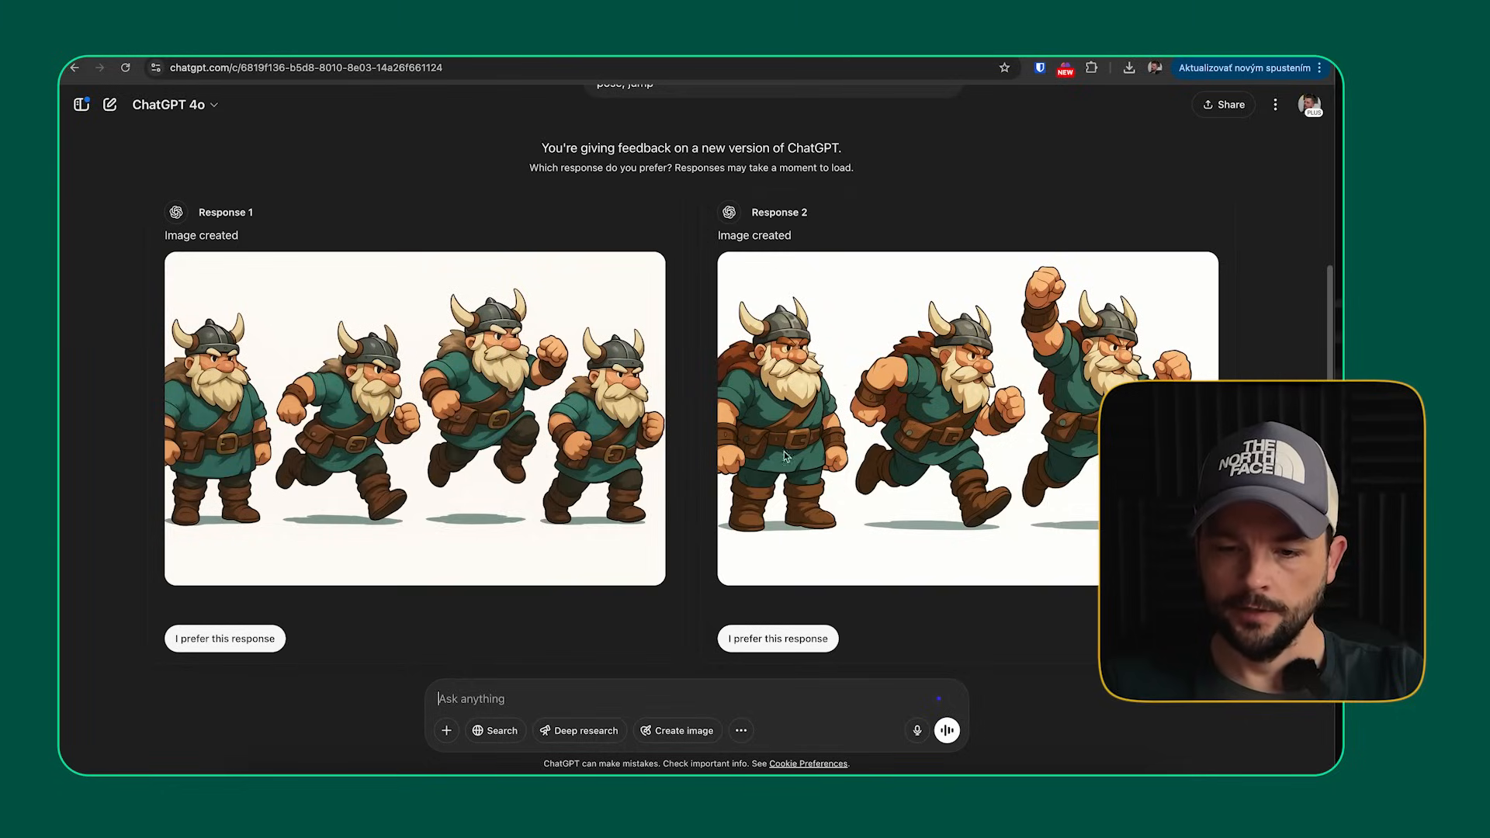
click(865, 379)
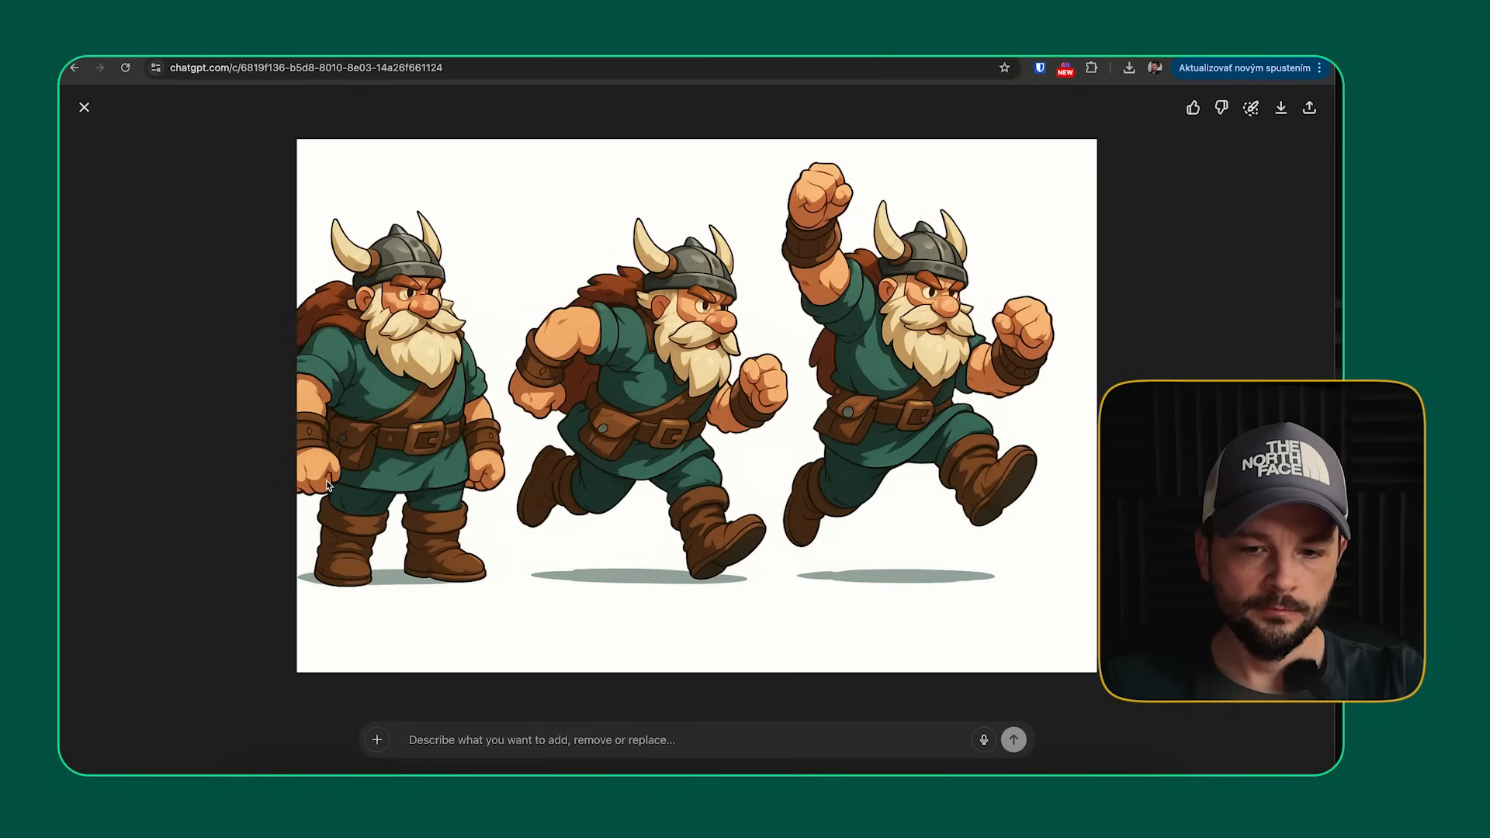
key(super+shift+4)
drag(1088, 142, 284, 656)
right_click(1283, 767)
click(1272, 743)
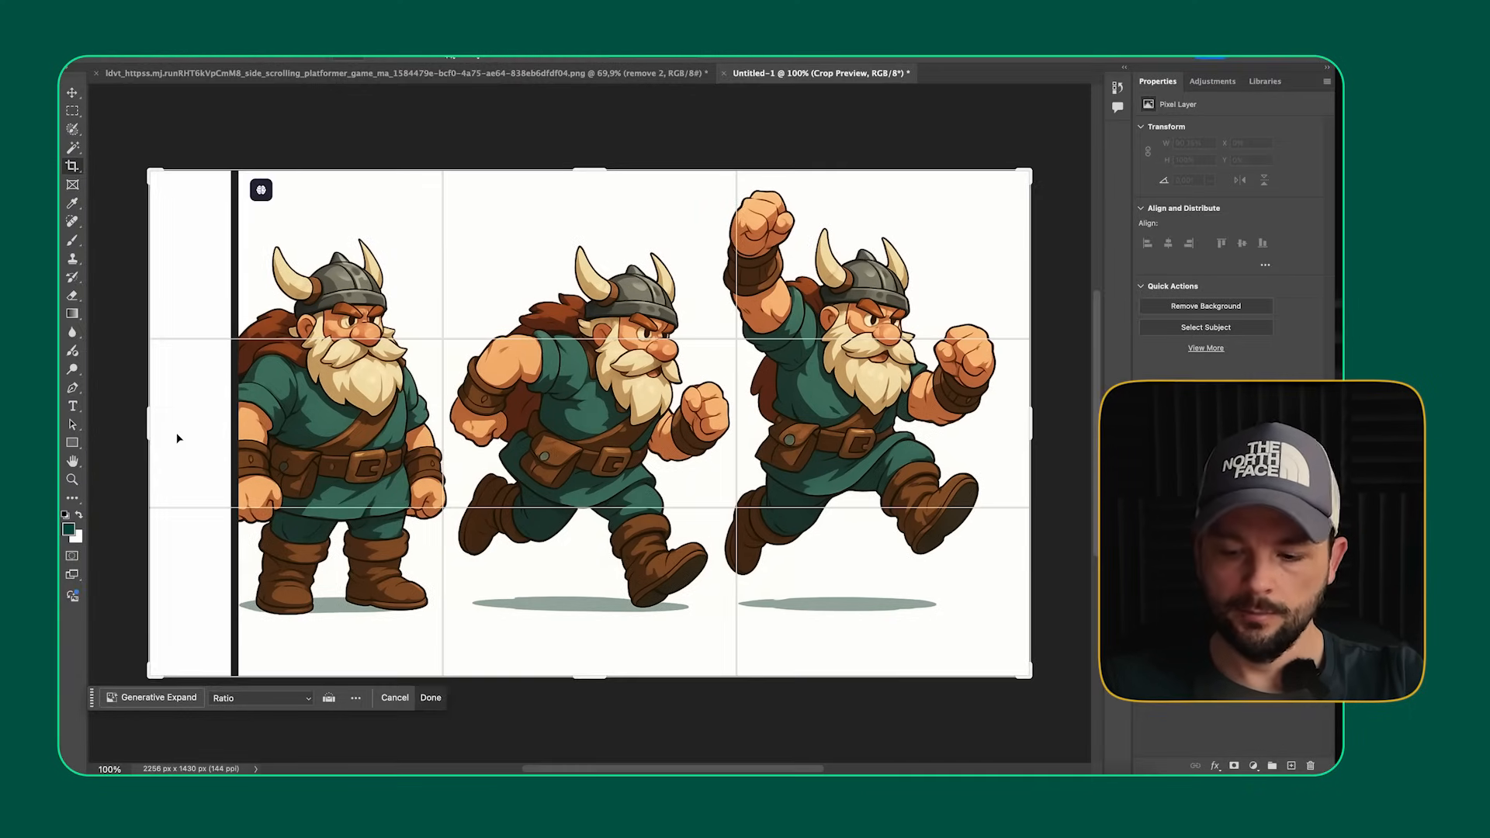
- In Photoshop, extend the pasted sheet's canvas beside the cut-off standing viking and complete his missing side with an unprompted Generative Fill
key(Return)
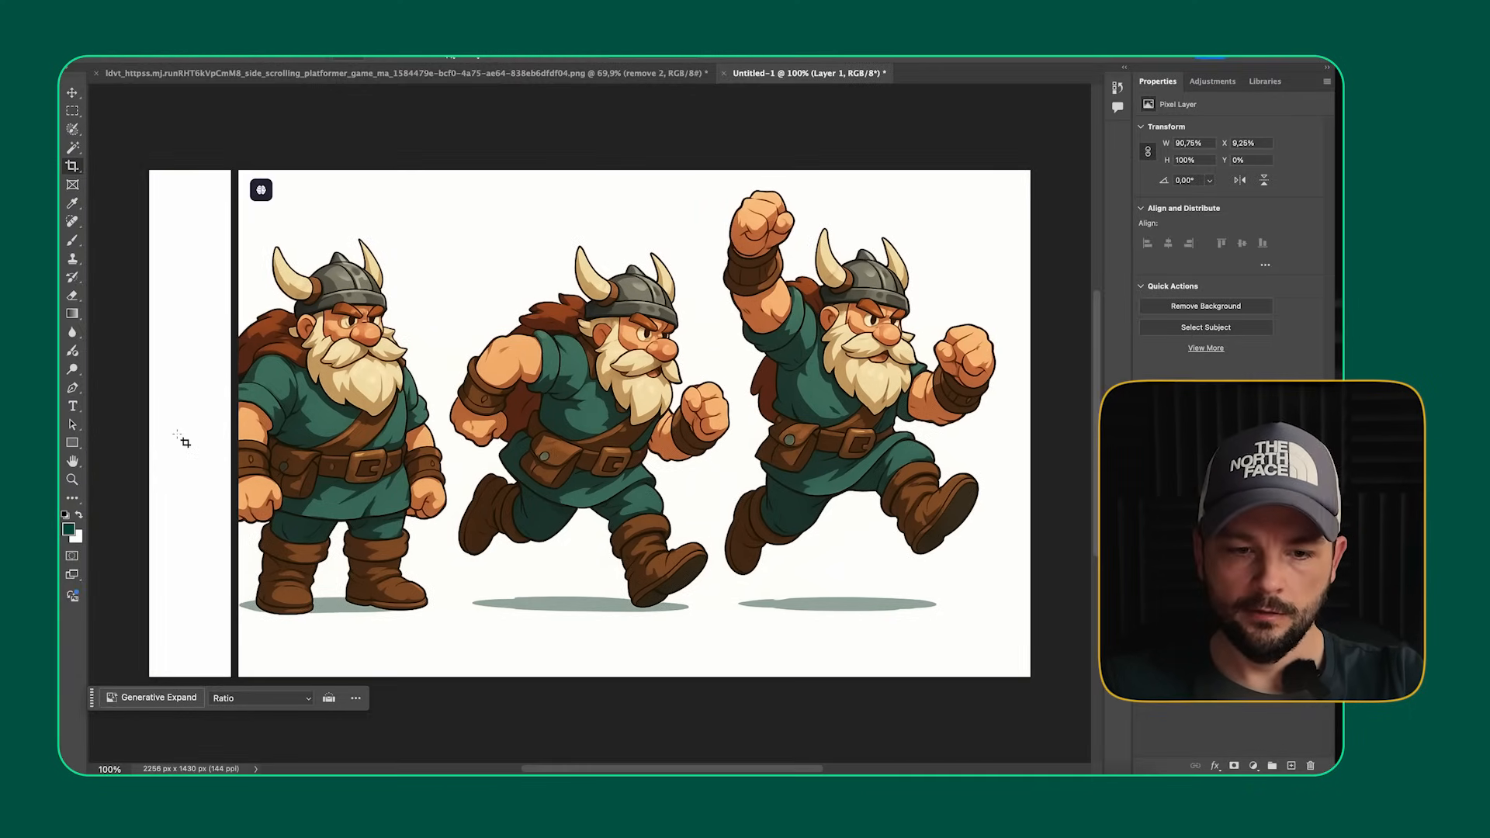
click(72, 127)
mouse_move(229, 318)
mouse_down()
mouse_move(233, 509)
mouse_move(226, 375)
mouse_move(249, 499)
mouse_up()
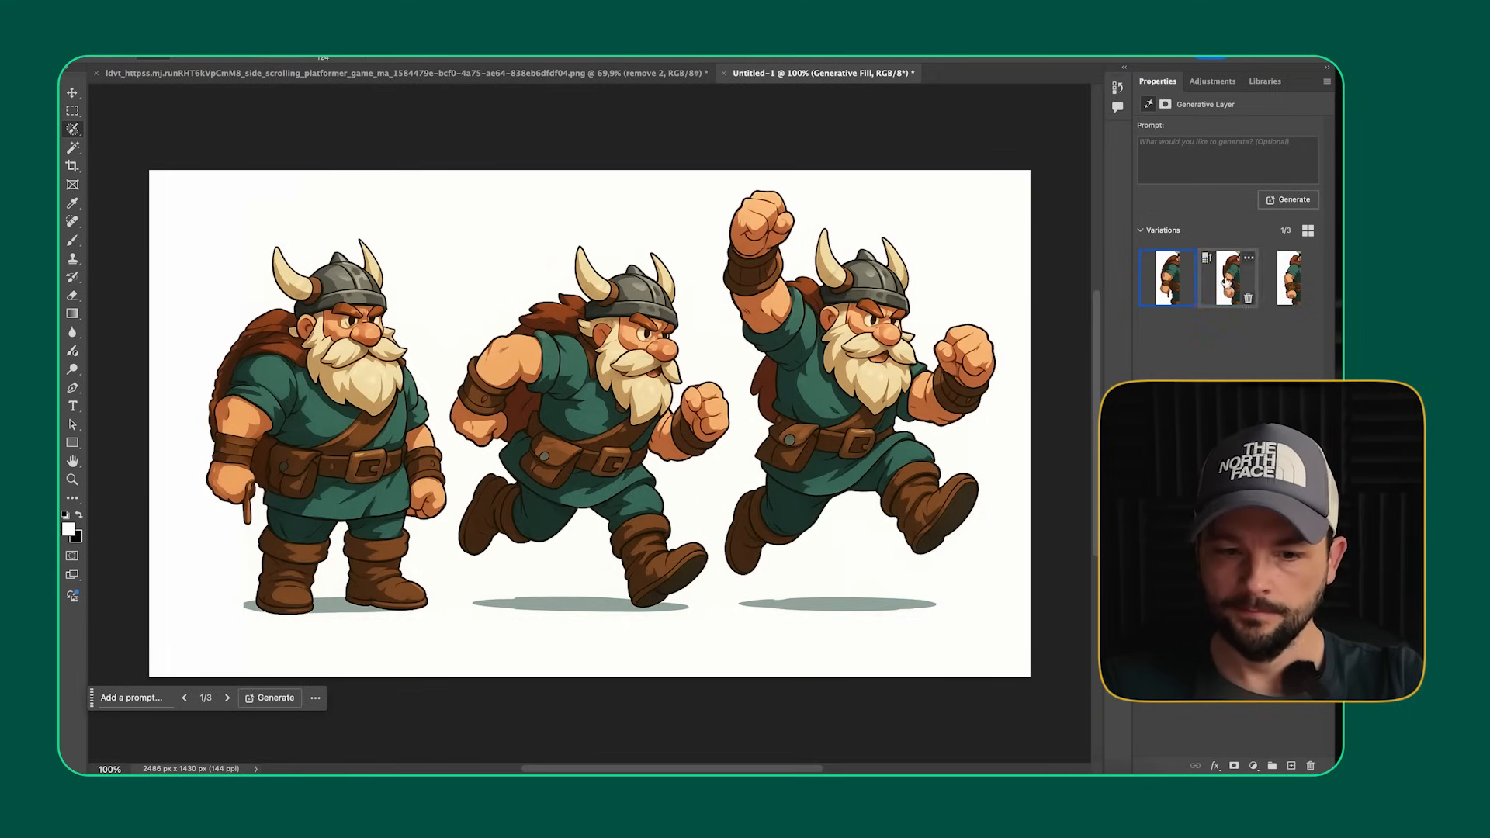
- Compare the generated variations of the standing viking's arm and backpack and choose the second one
click(1228, 279)
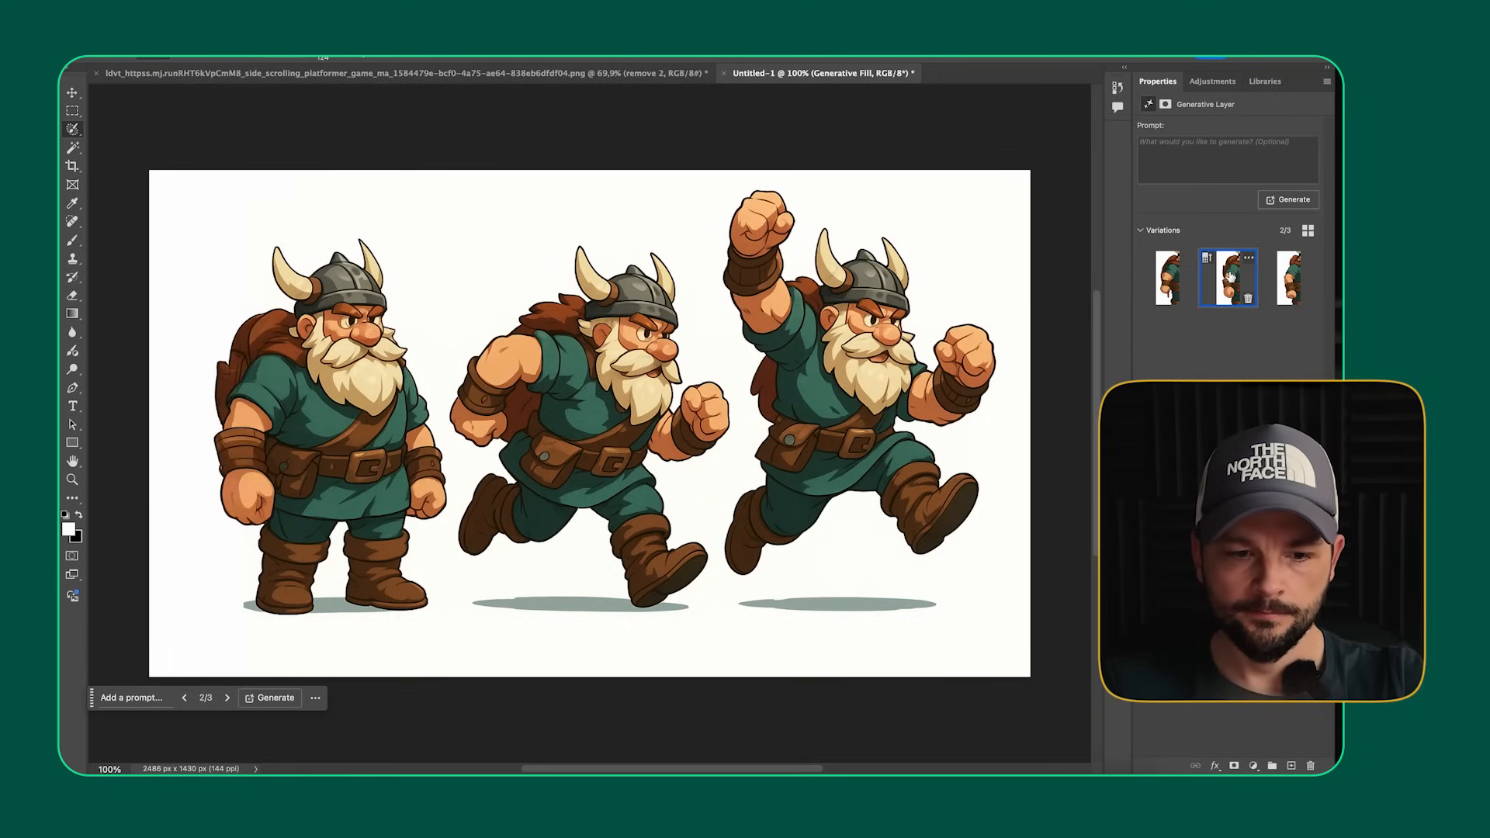
click(1293, 287)
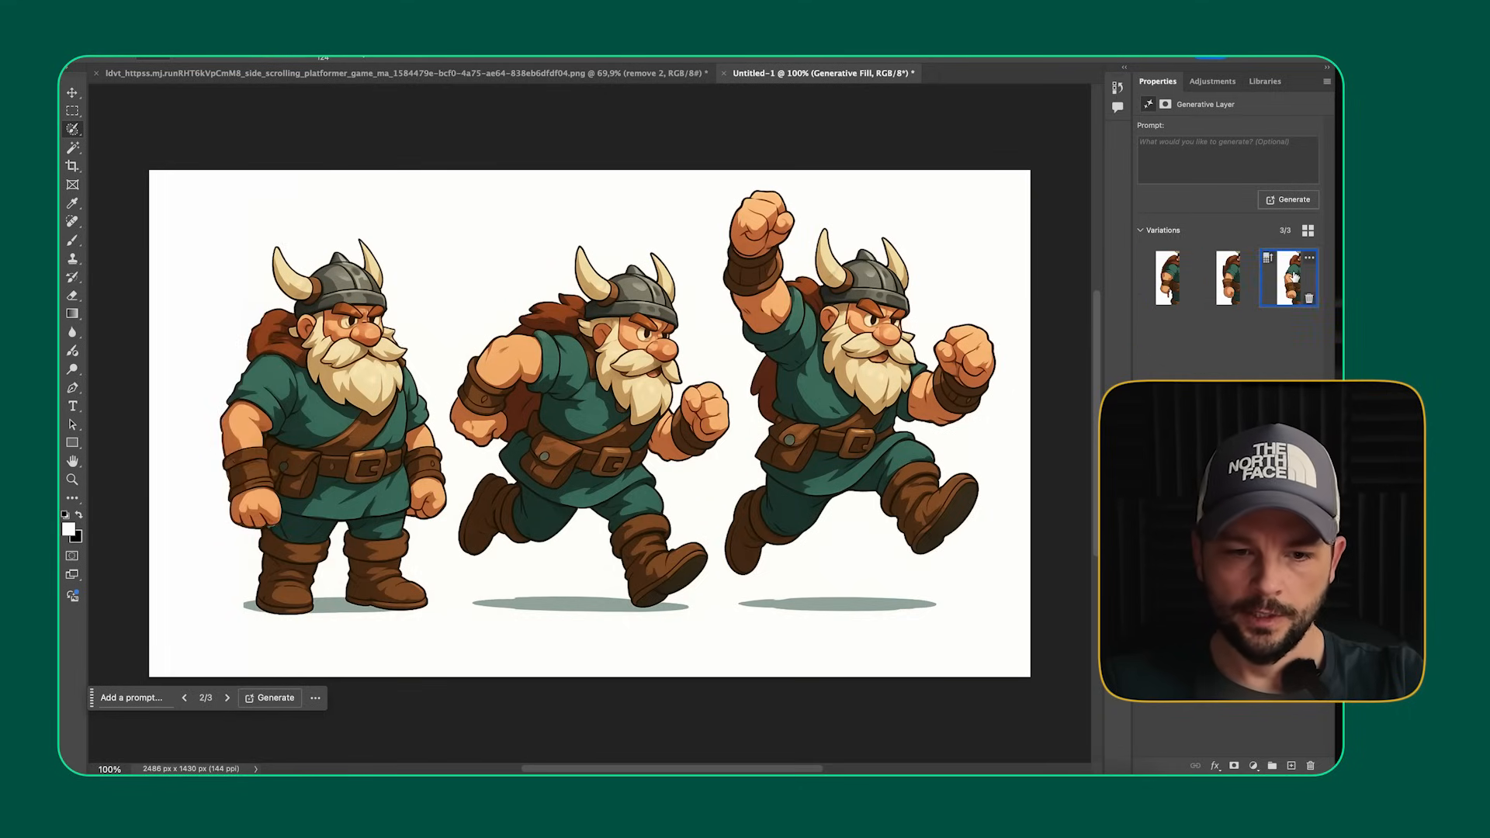
click(1228, 278)
- Brush-select the outer edge of the standing viking's backpack and regenerate it without a prompt, keeping the third variation
mouse_move(248, 303)
mouse_down()
mouse_move(201, 403)
mouse_move(266, 324)
mouse_move(190, 411)
mouse_up()
click(1289, 202)
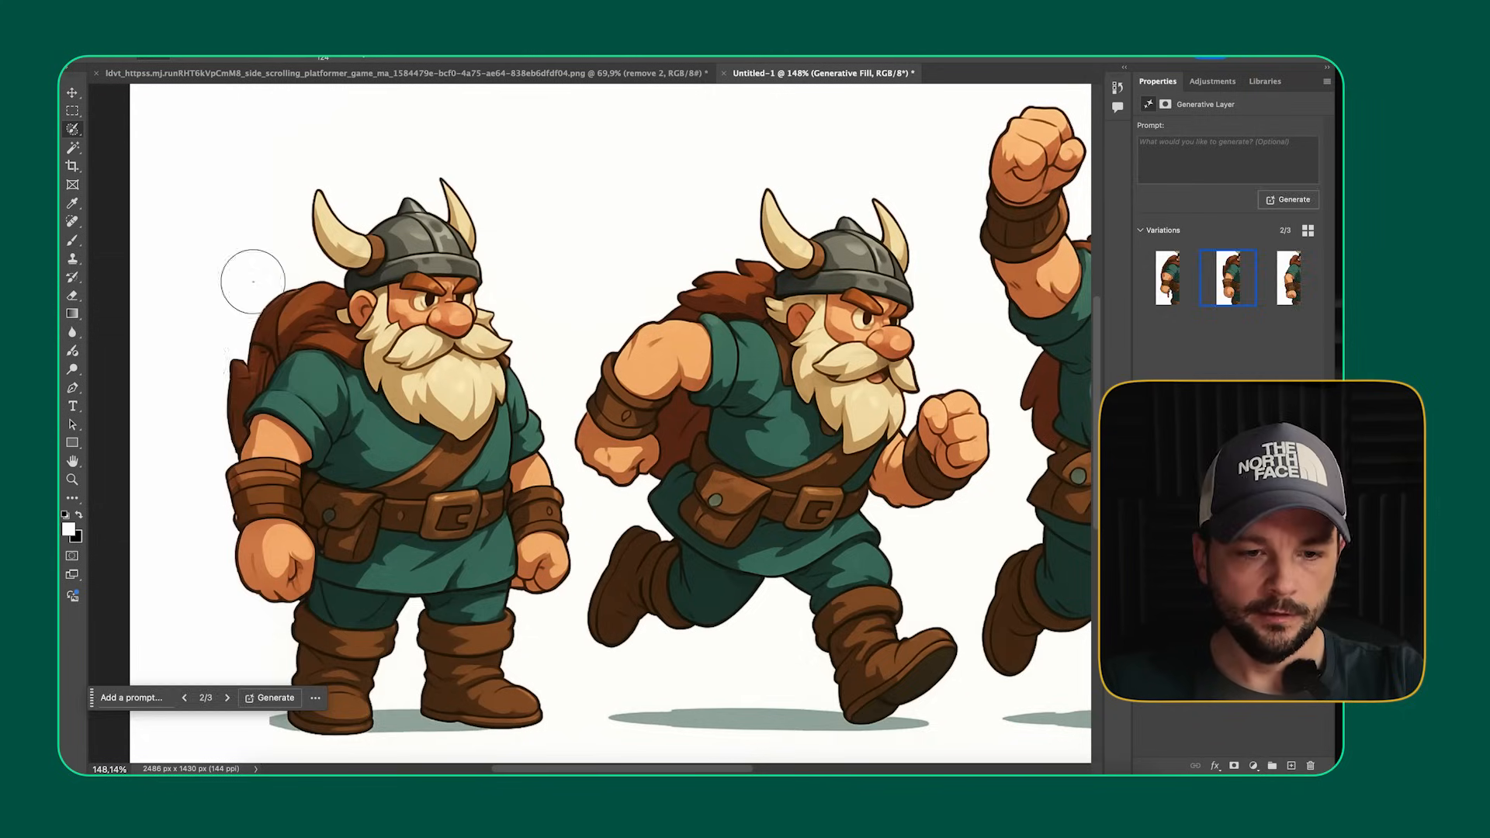
drag(263, 264, 212, 436)
click(421, 699)
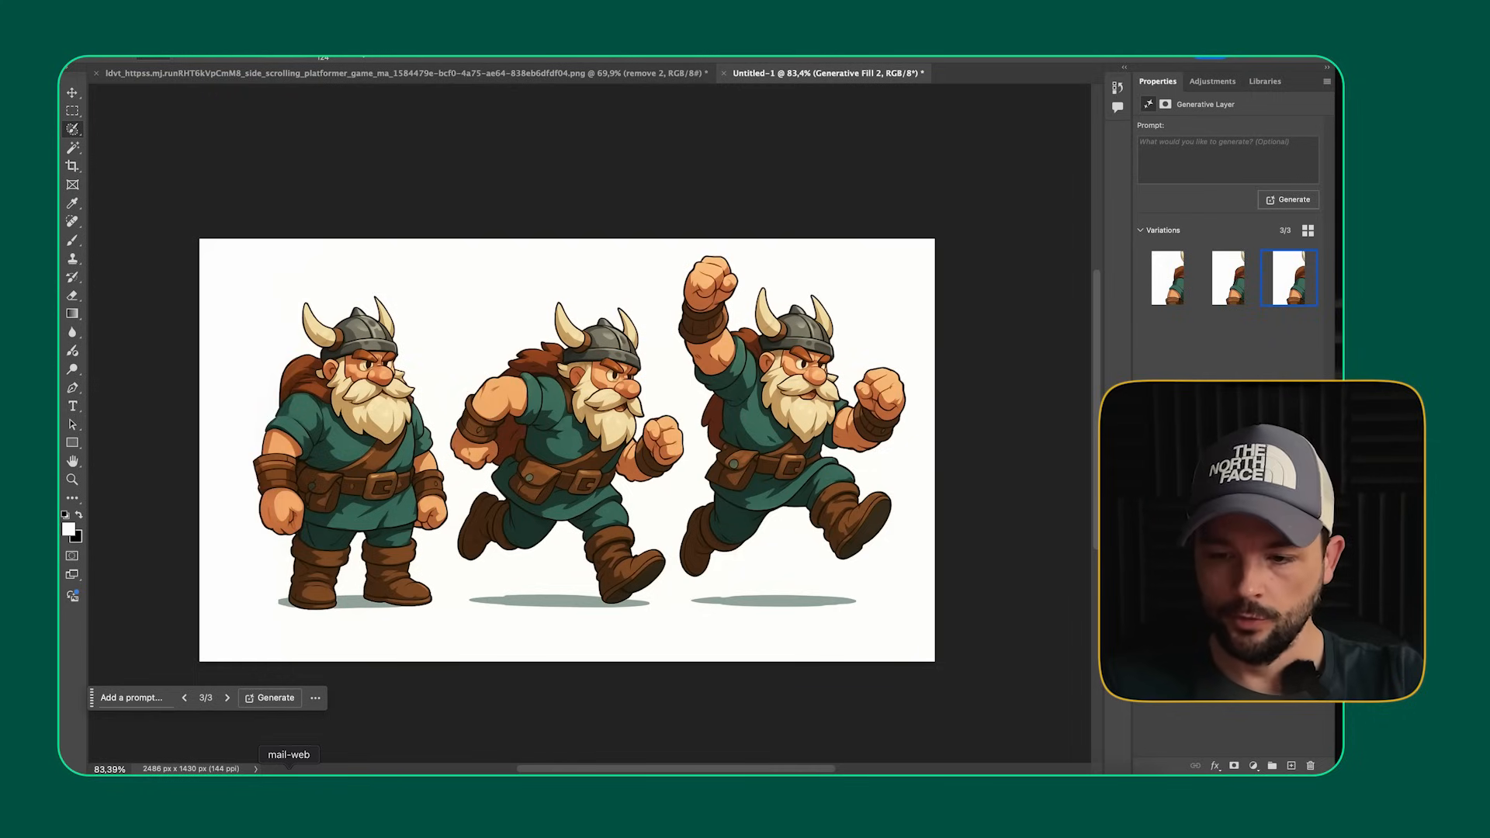
- Merge the sprite sheet's generative fill layers into one layer and duplicate the merged layer twice
shift+click(1210, 621)
key(super+e)
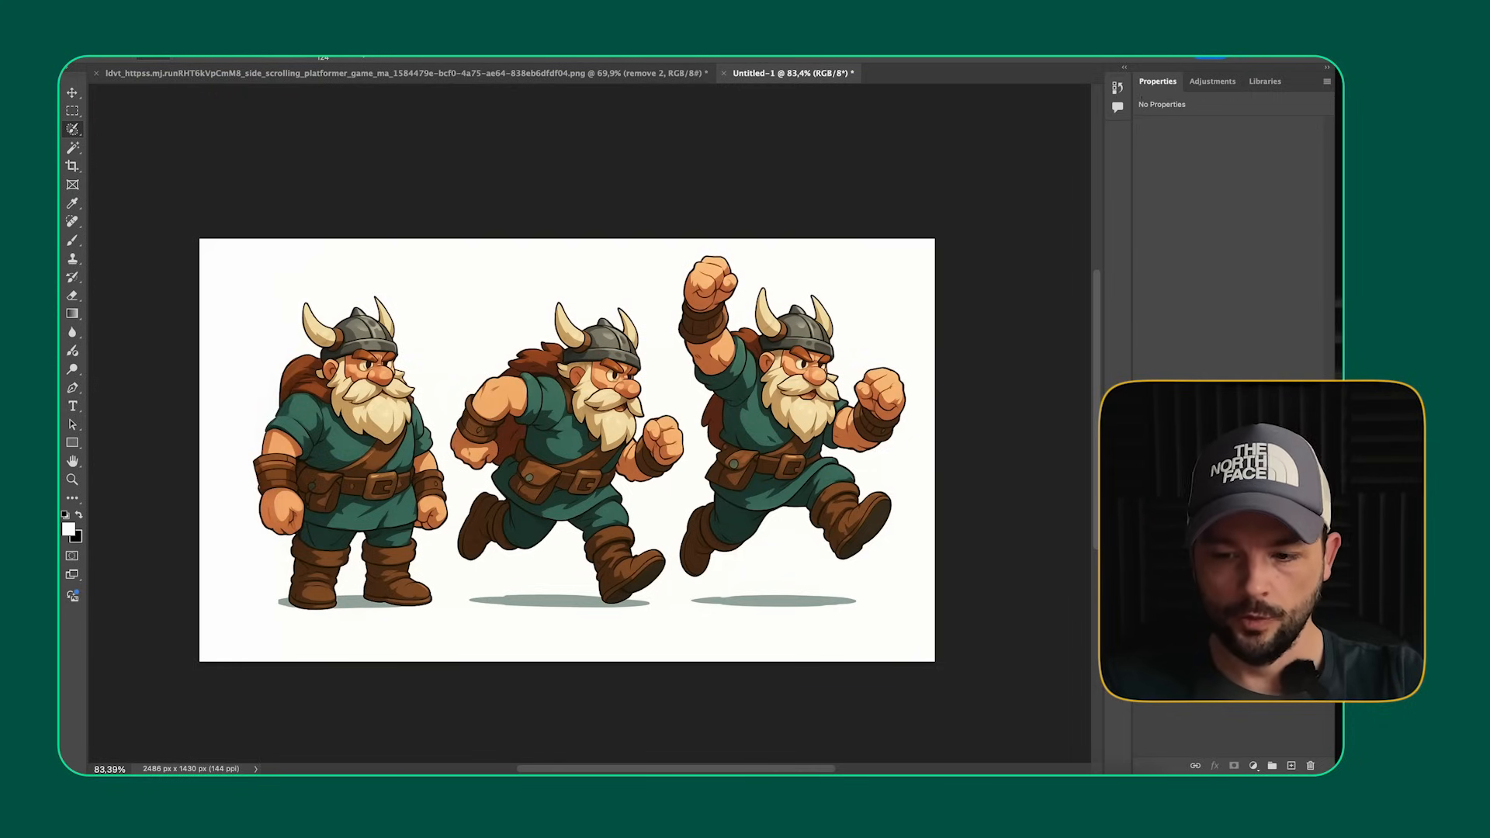
drag(1278, 523, 1292, 766)
drag(1263, 519, 1299, 696)
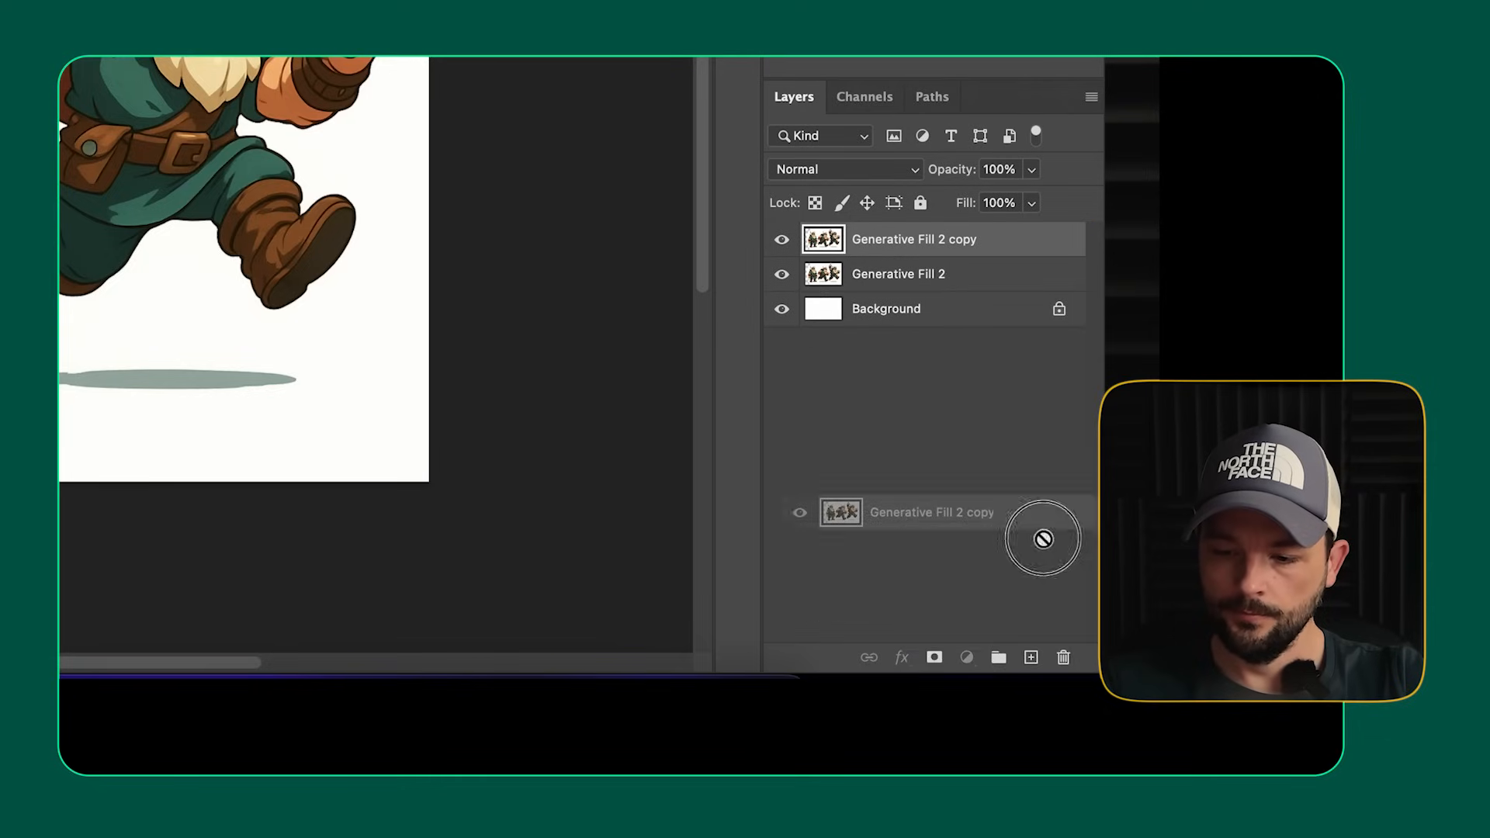
drag(1043, 539, 1030, 657)
- Hide both copies, centre the standing viking on the original merged layer, and isolate him with a freehand-lassoed layer mask
drag(781, 239, 781, 274)
click(890, 309)
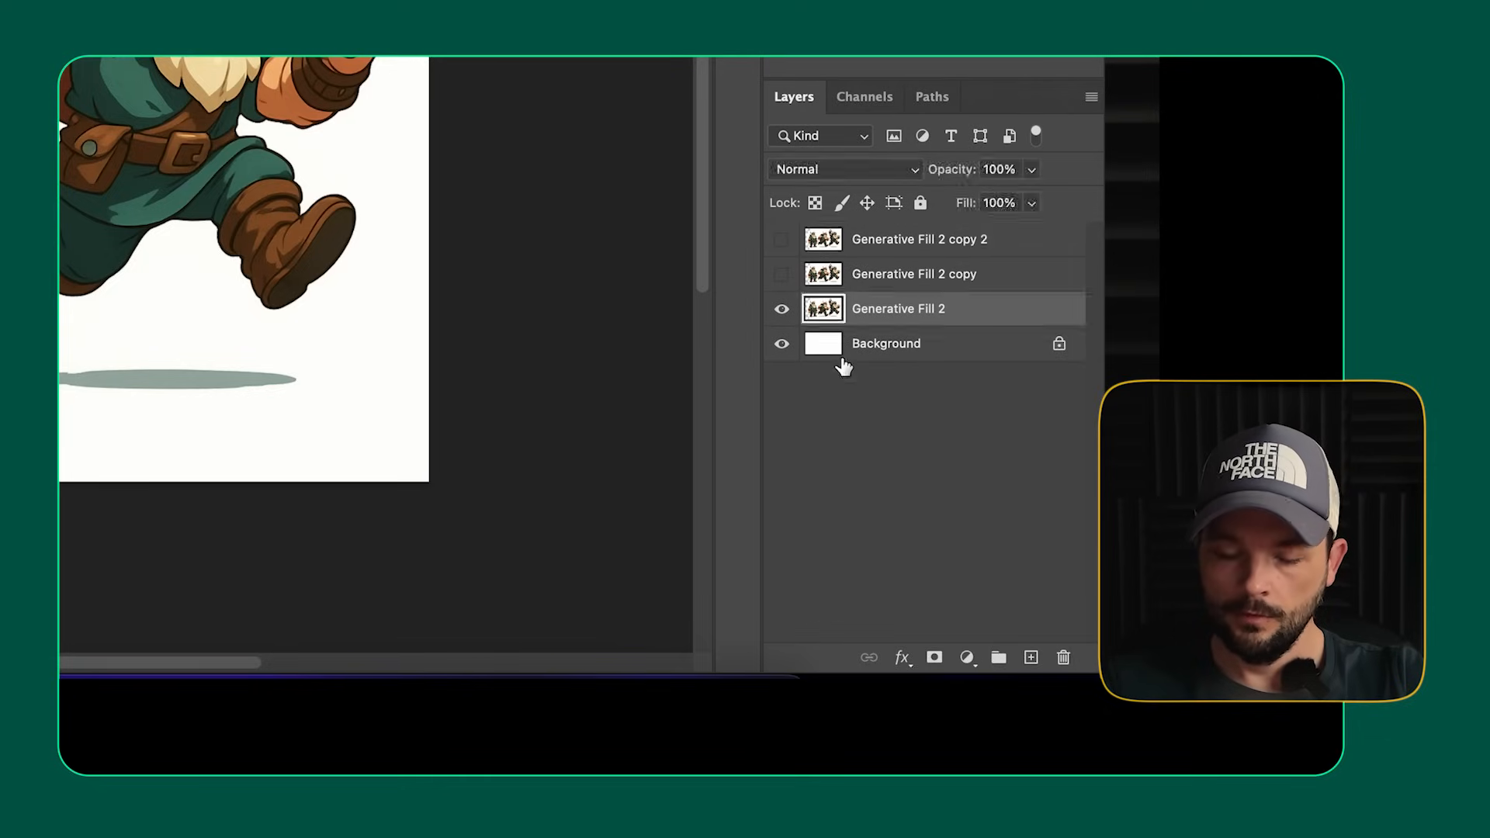
drag(372, 504, 531, 492)
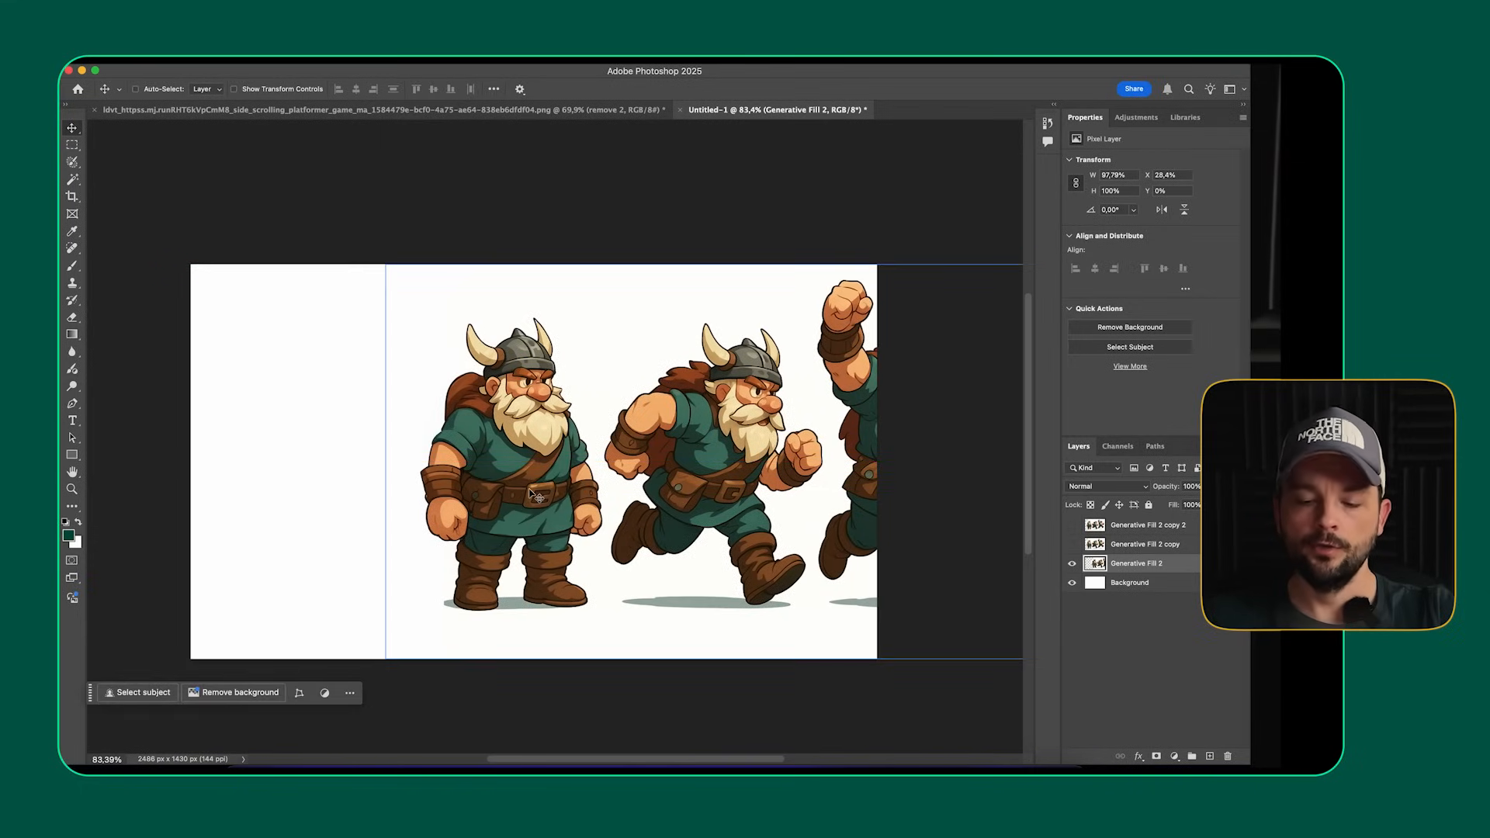
click(72, 161)
drag(397, 335, 441, 284)
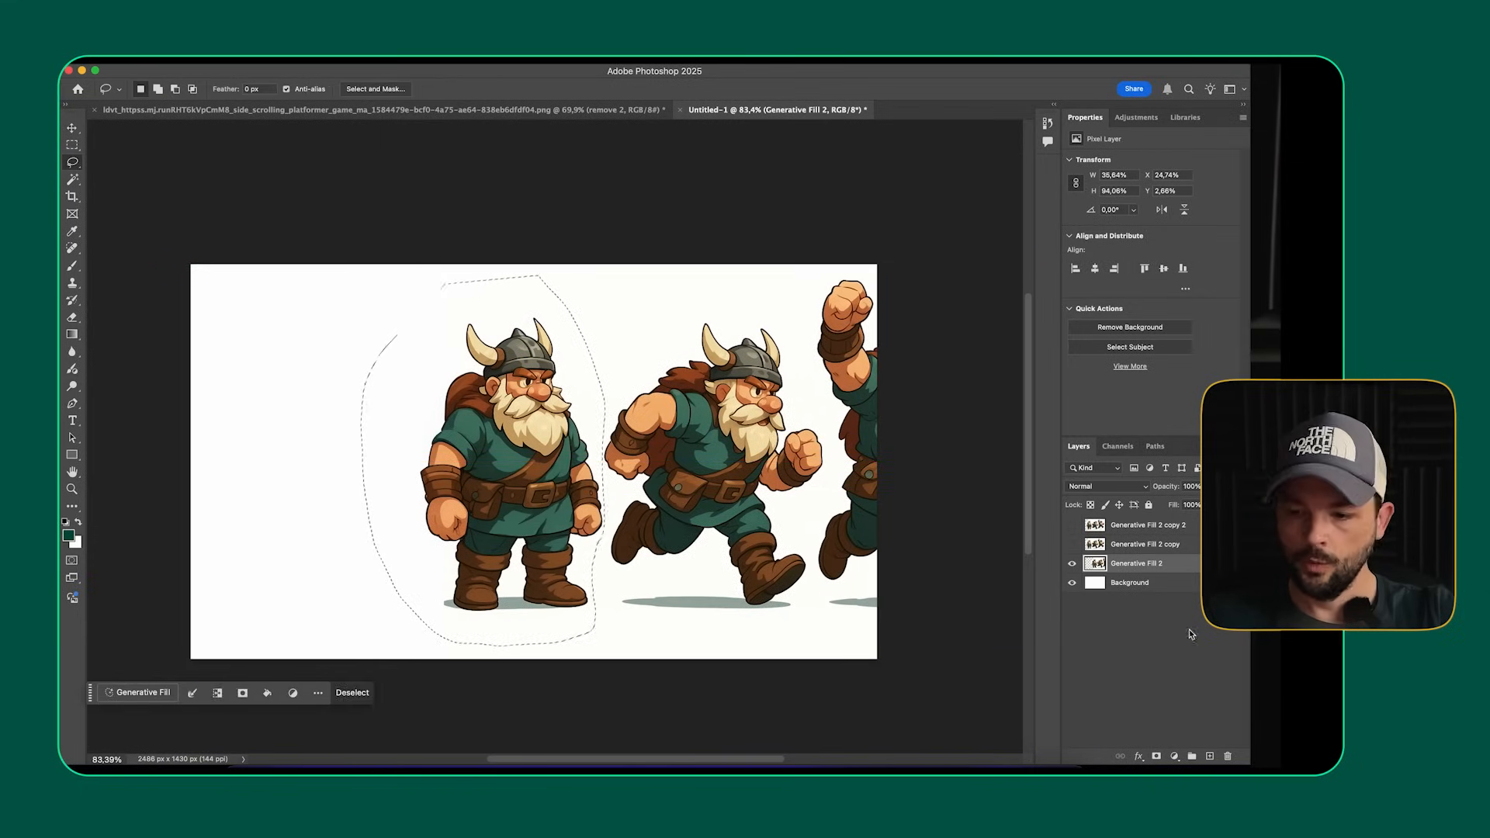
click(1157, 756)
- Show only the first copy layer, centre the running viking on the canvas, and isolate him with a layer mask
click(1072, 564)
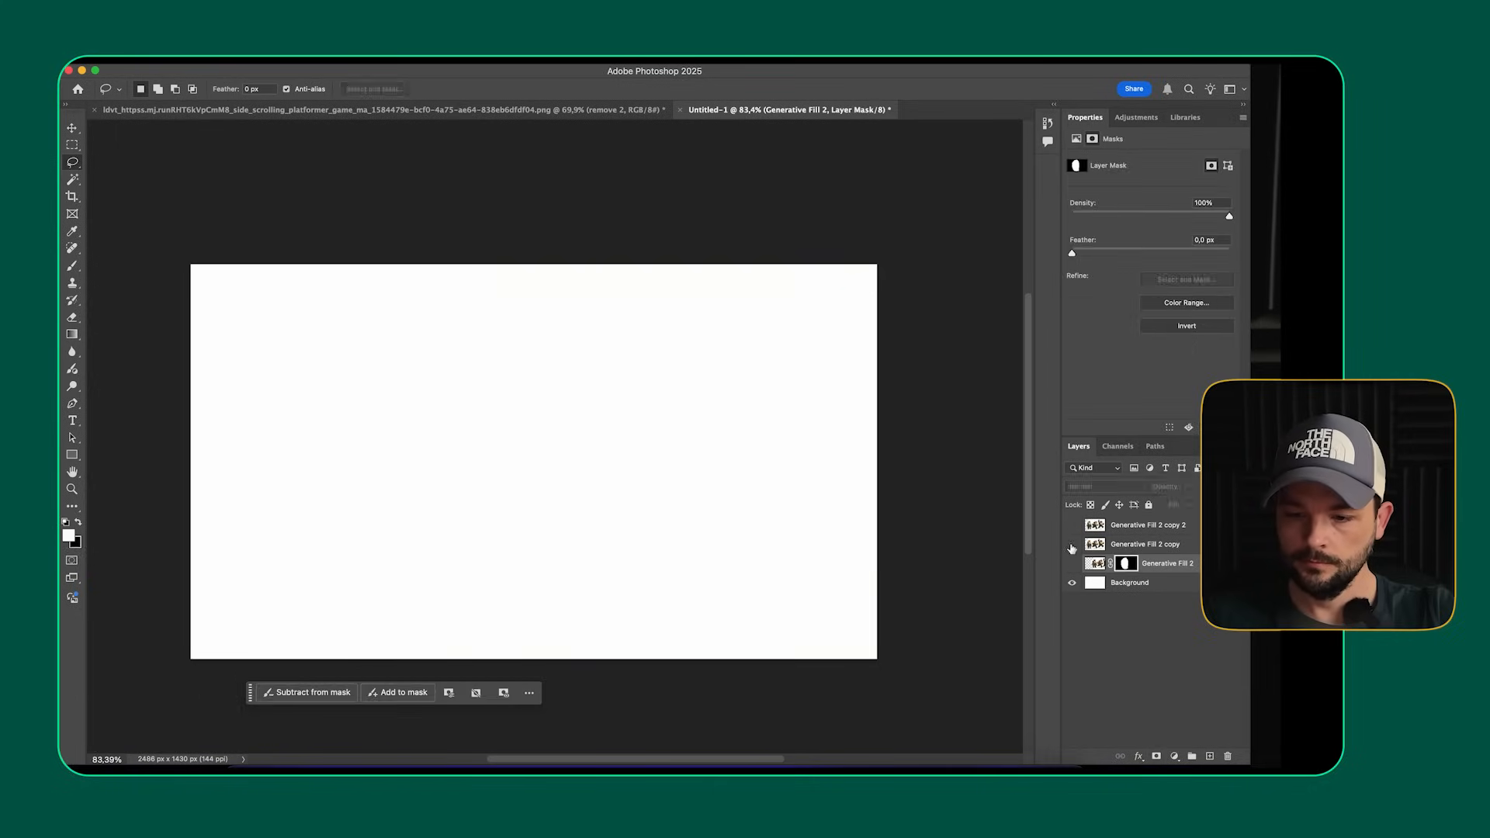
click(1072, 544)
click(1145, 544)
key(v)
click(691, 475)
drag(691, 475, 703, 474)
drag(442, 391, 499, 333)
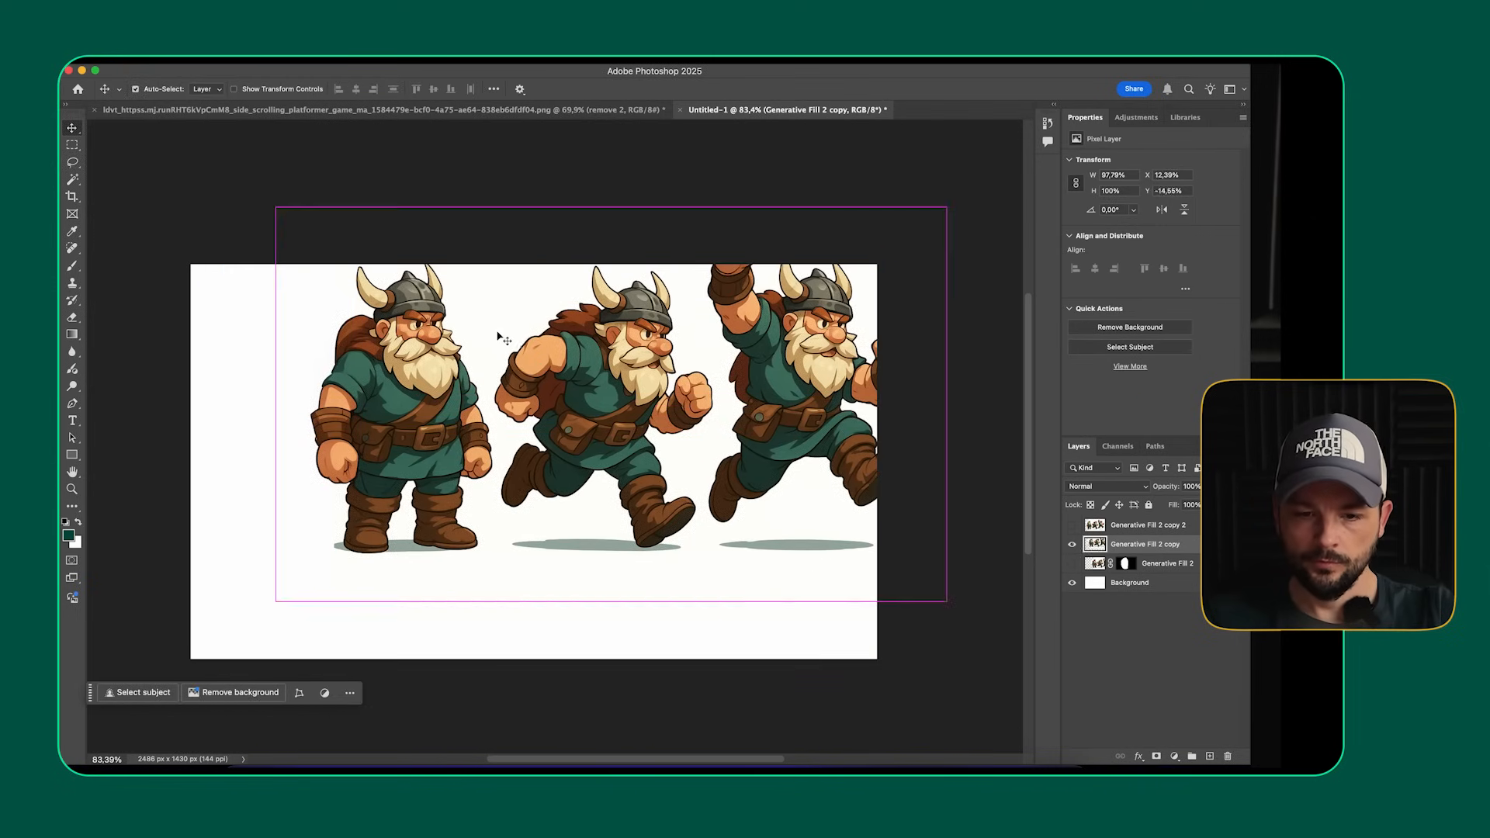
key(super+z)
key(super+z)
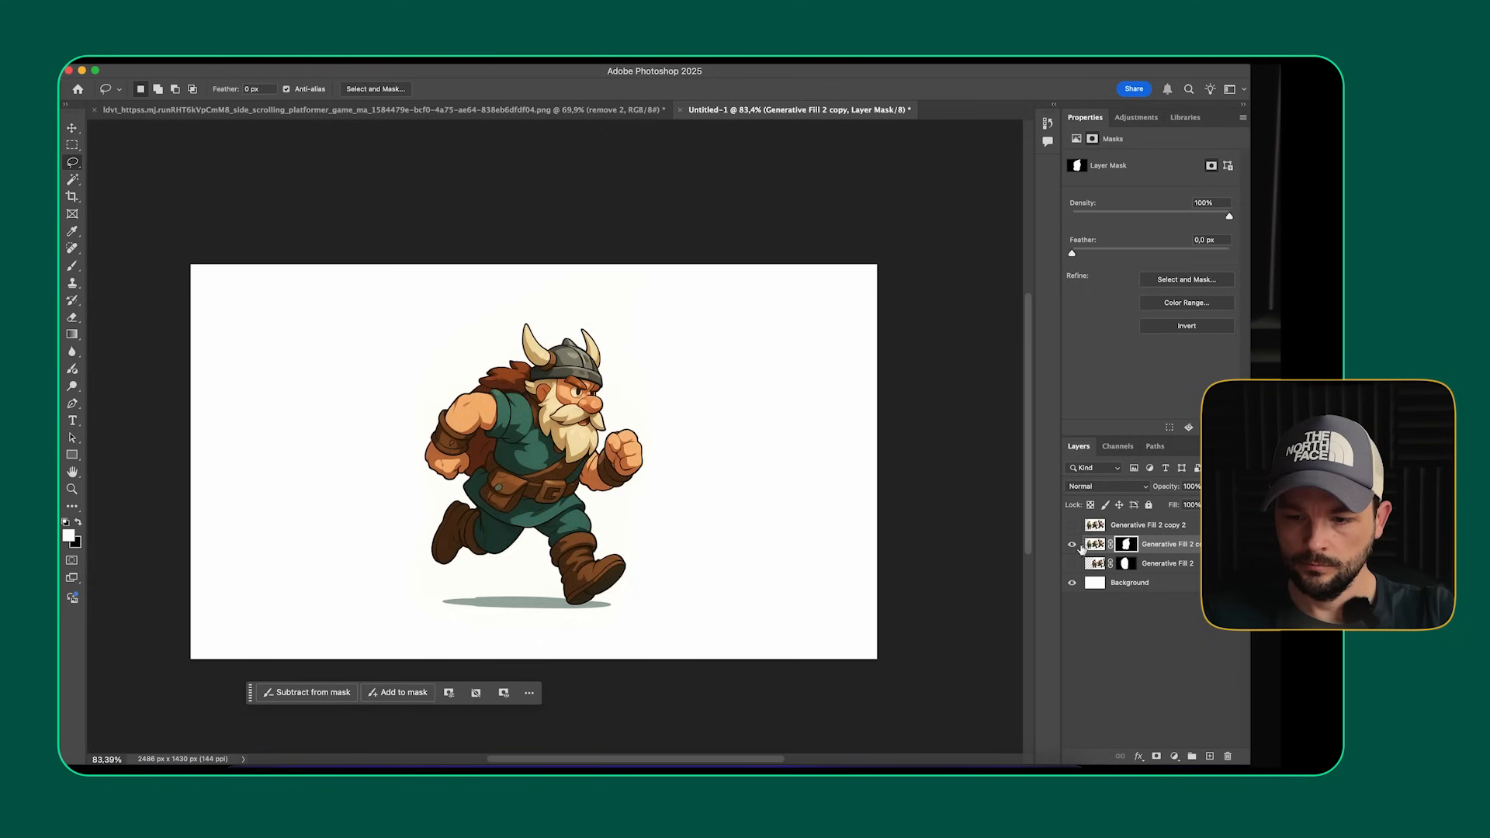
- Show only the top copy layer, centre the jumping viking with the raised fist, and isolate him with a layer mask
click(1072, 544)
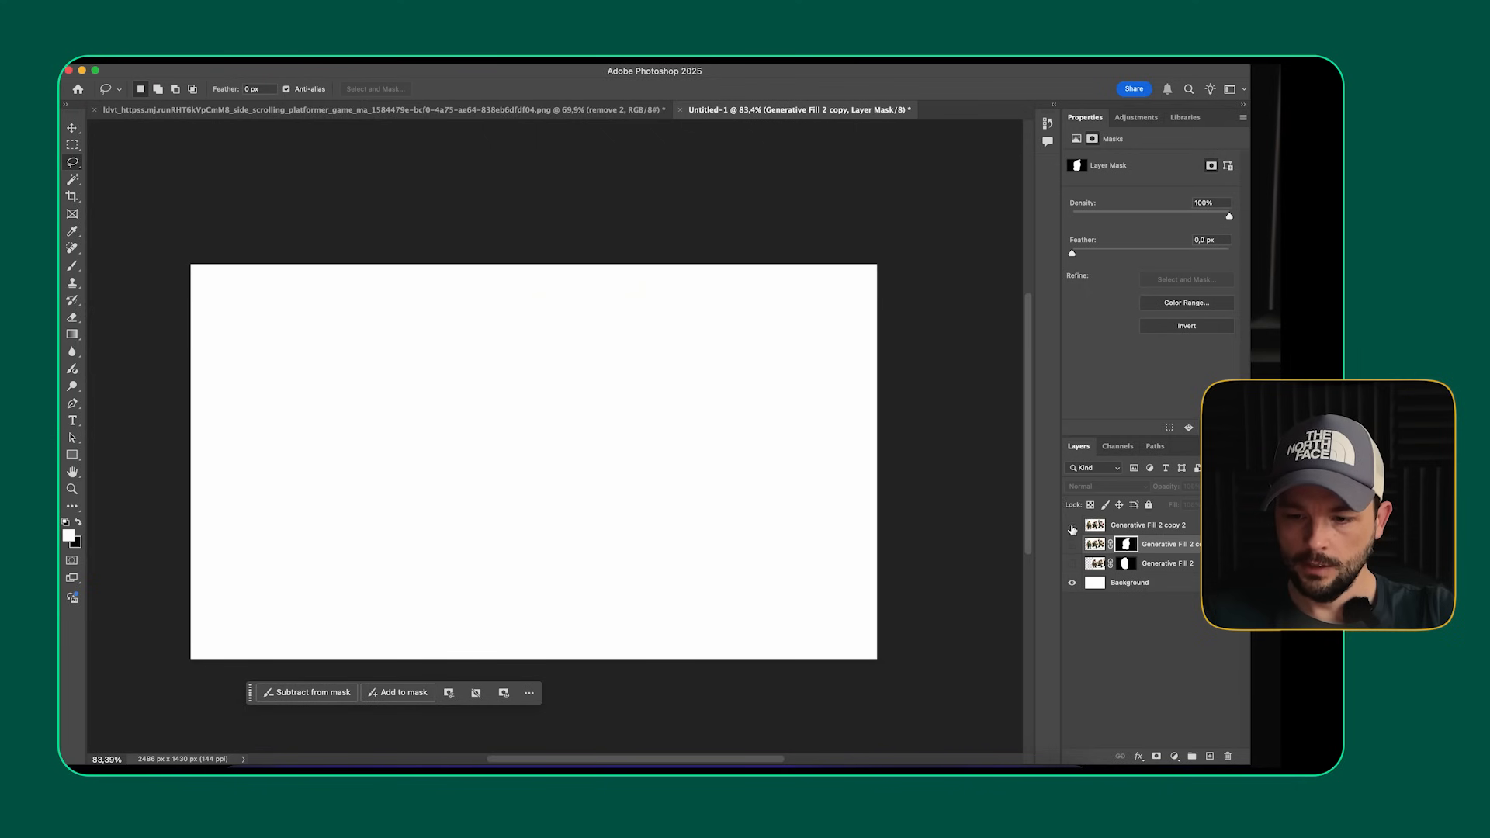
click(1072, 525)
click(1145, 524)
key(v)
drag(716, 496, 535, 508)
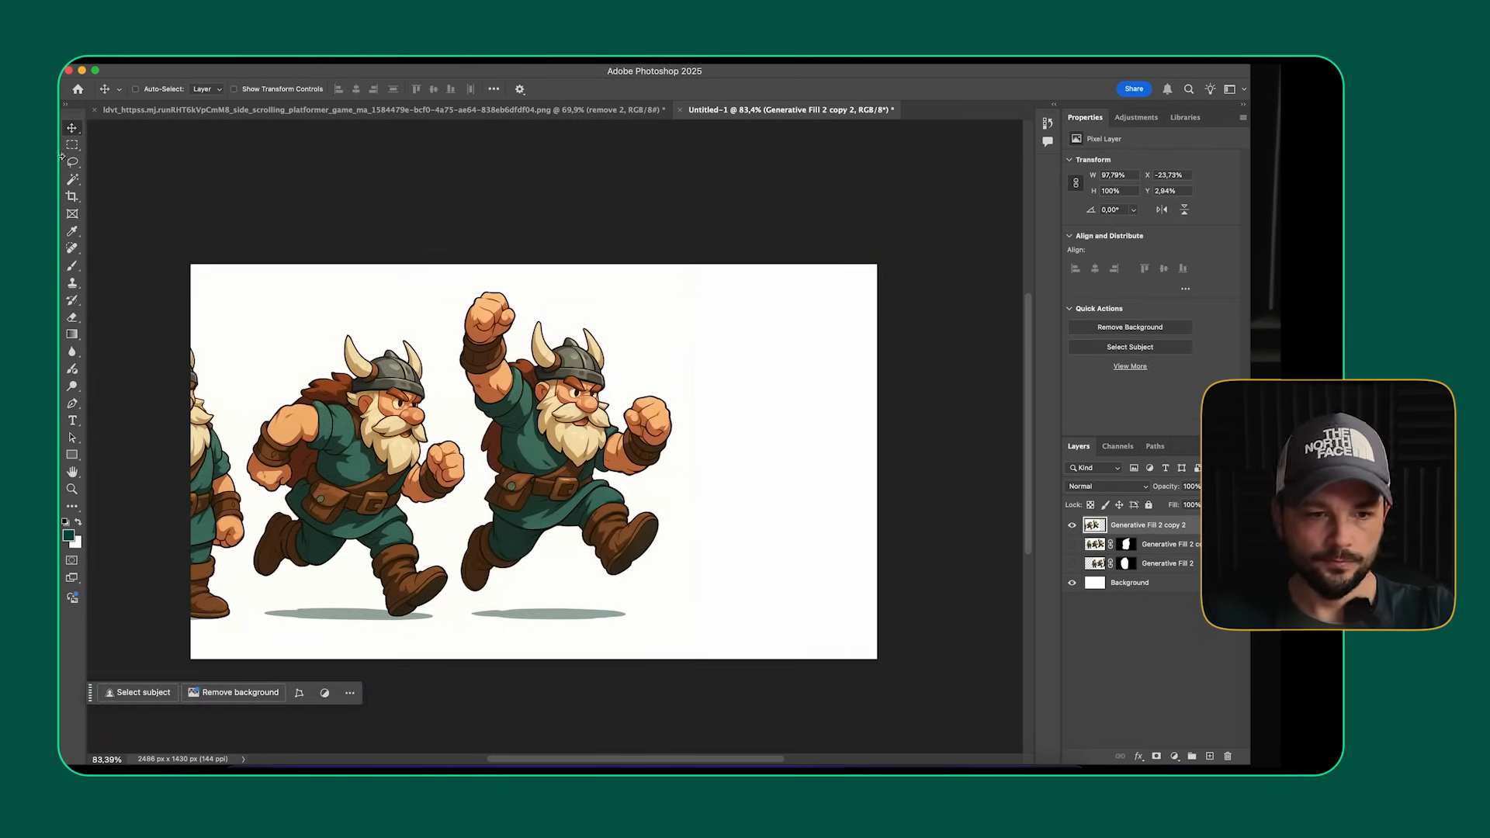
- Check the separated poses, leave only the standing viking's layer visible, and apply its layer mask
click(1072, 525)
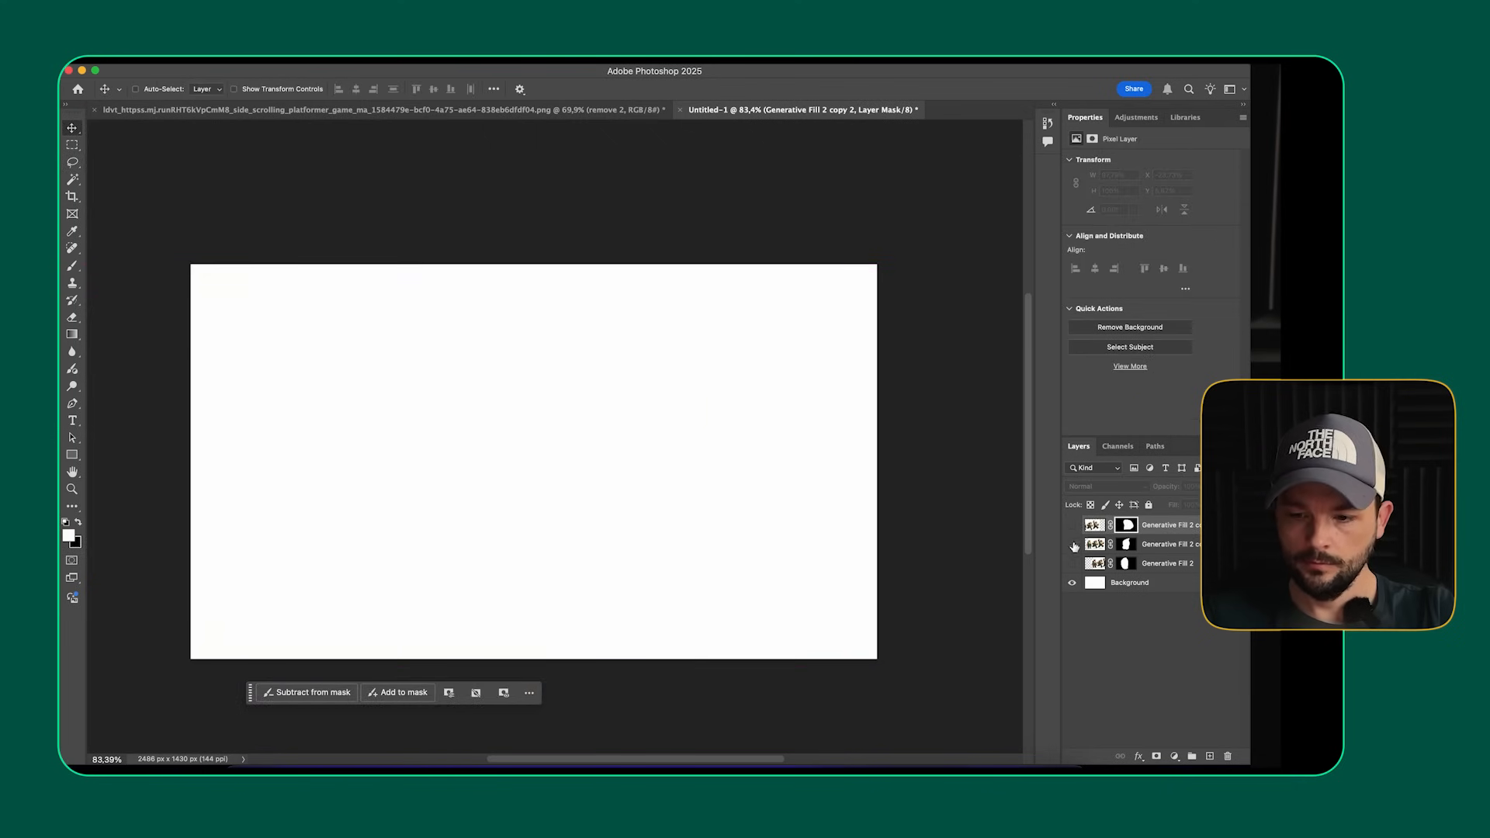
click(1073, 544)
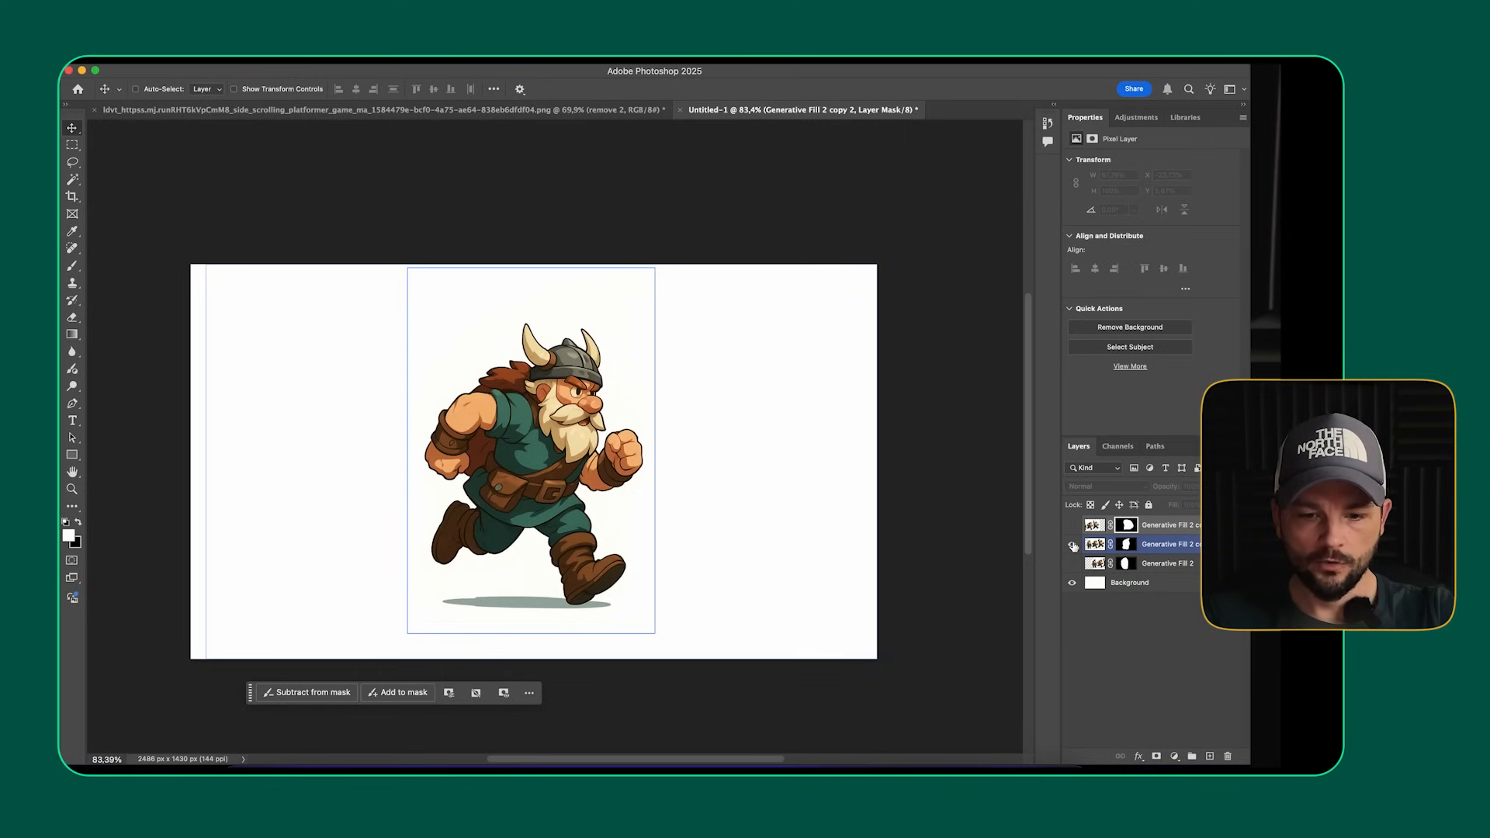
click(1072, 544)
click(1072, 563)
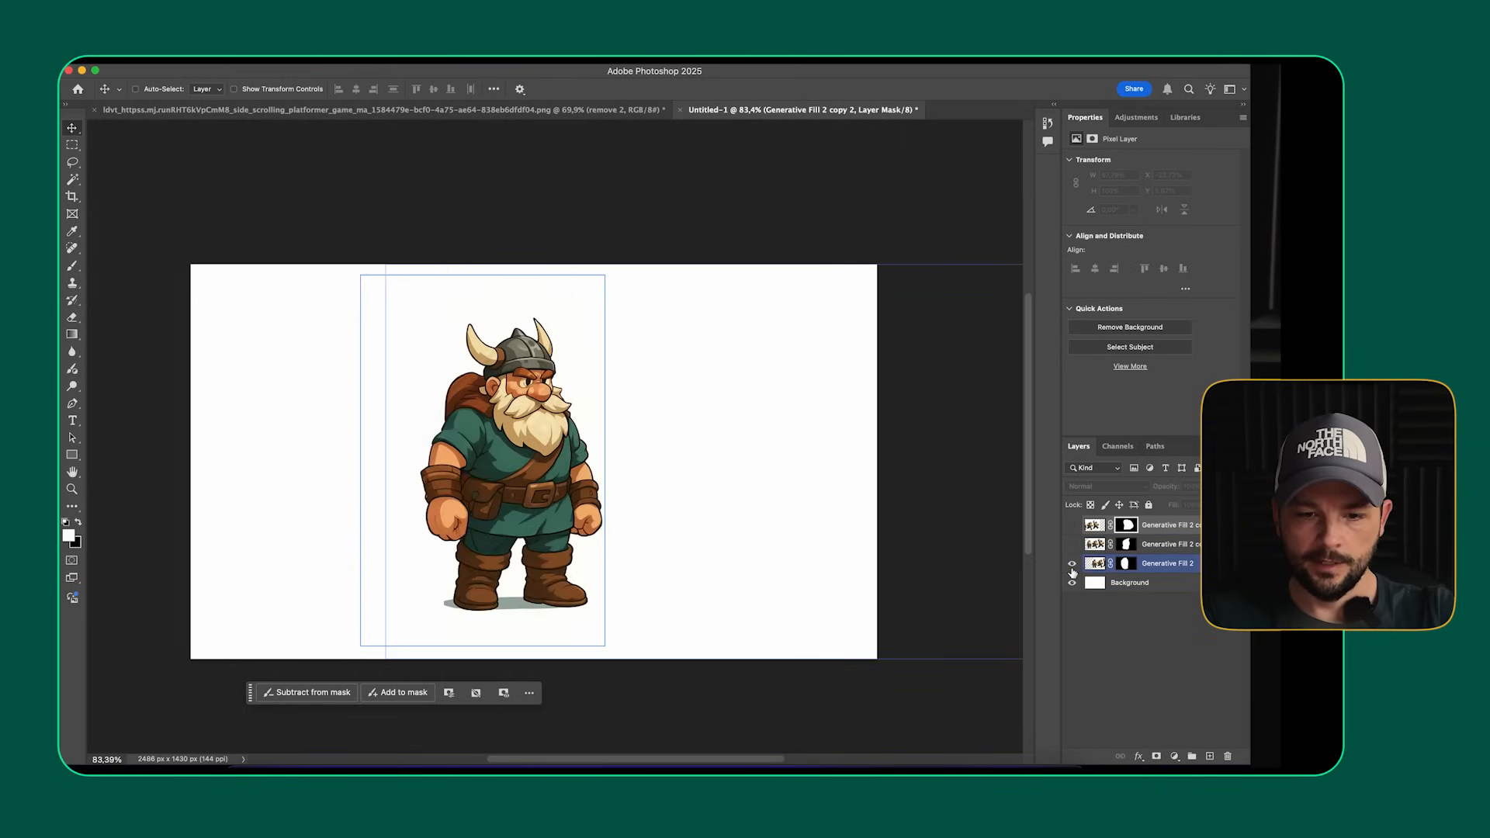
scroll(479, 619, up, 10)
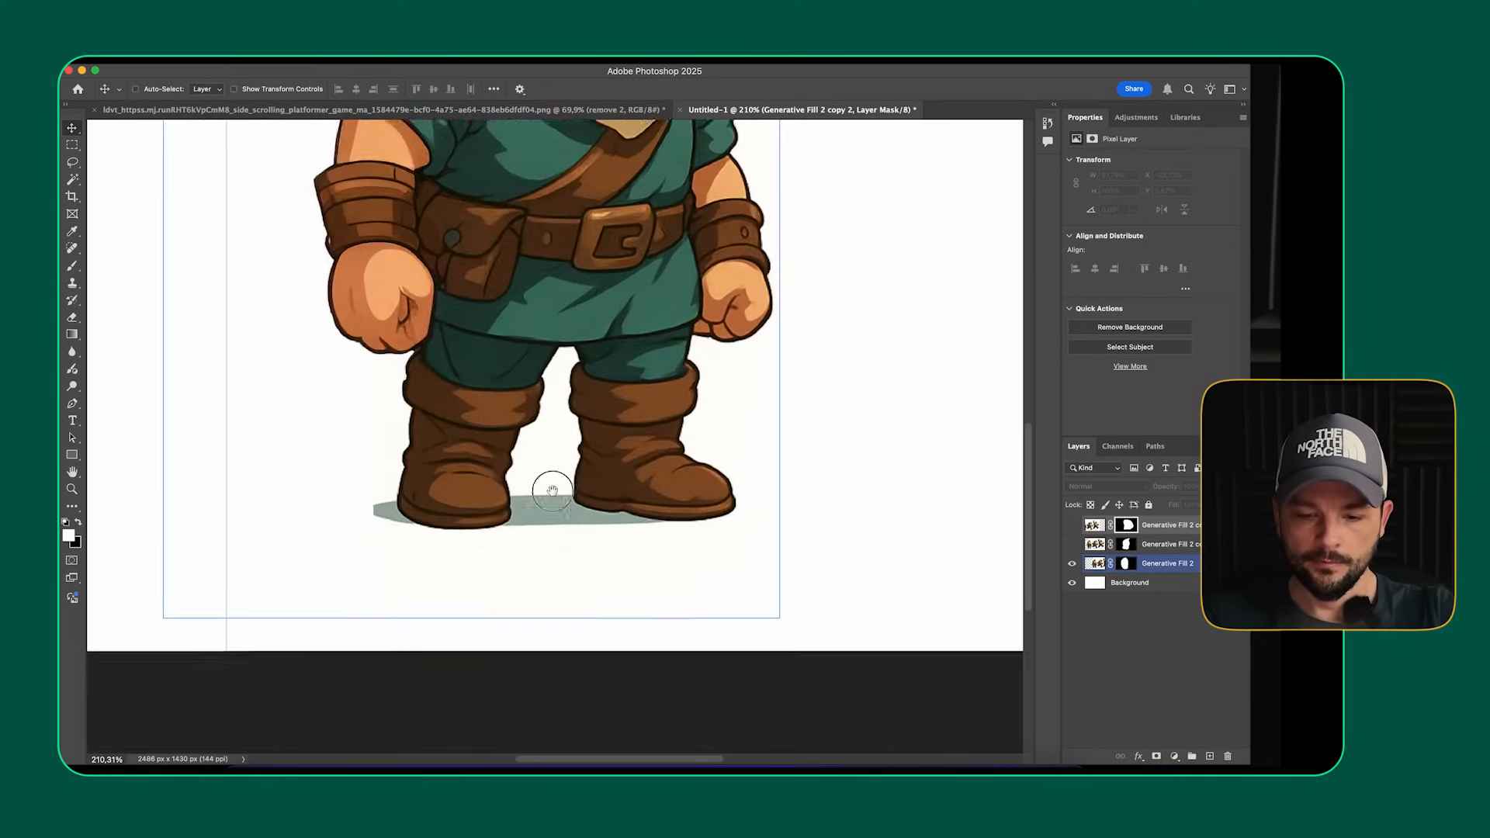
scroll(510, 520, up, 1)
right_click(1133, 571)
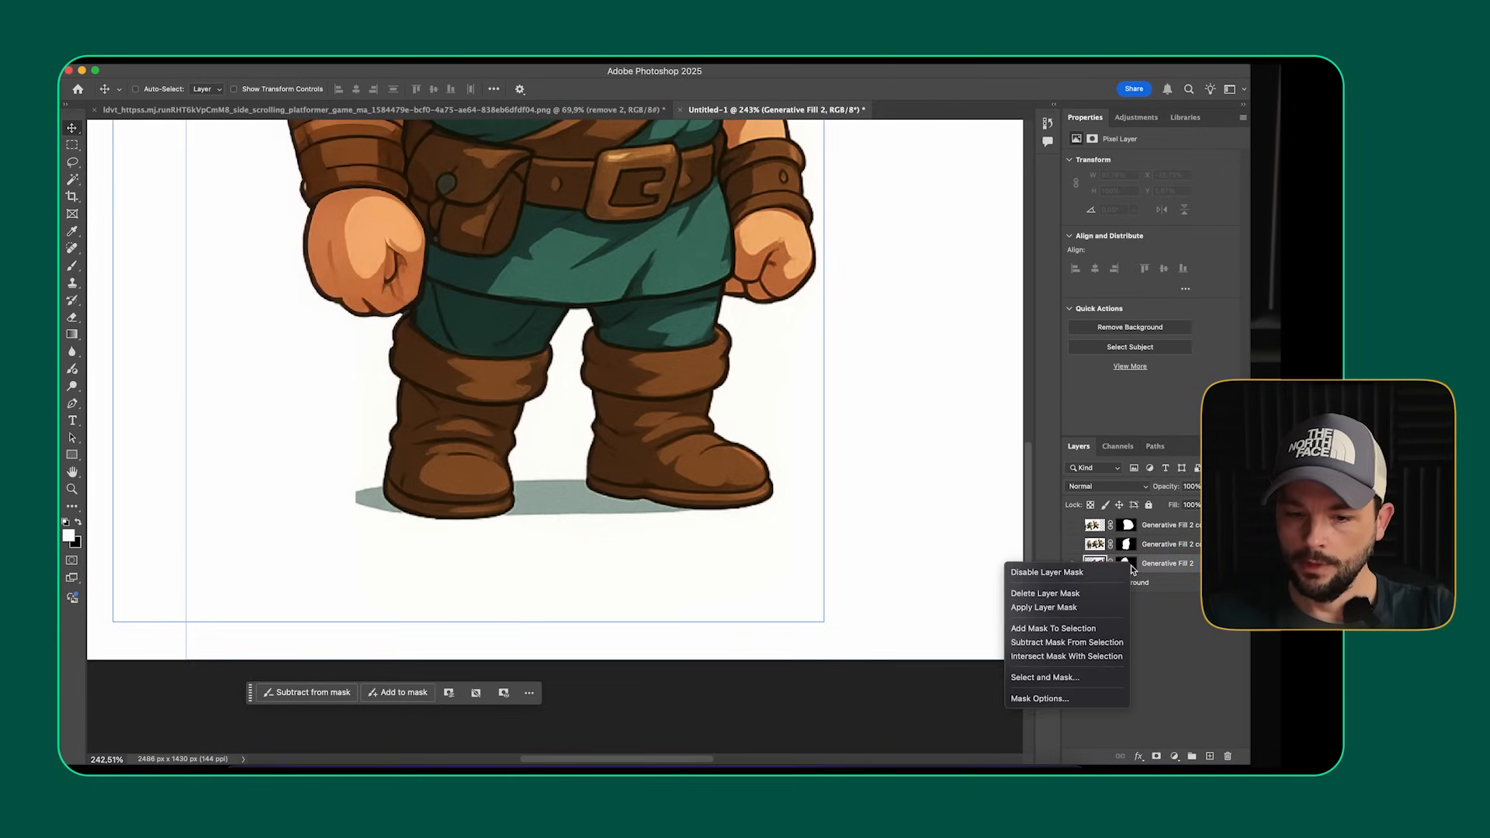
click(1077, 597)
- Outline the ground shadow on the outer side of the standing viking's left-hand boot with the Polygonal Lasso and delete it
click(72, 163)
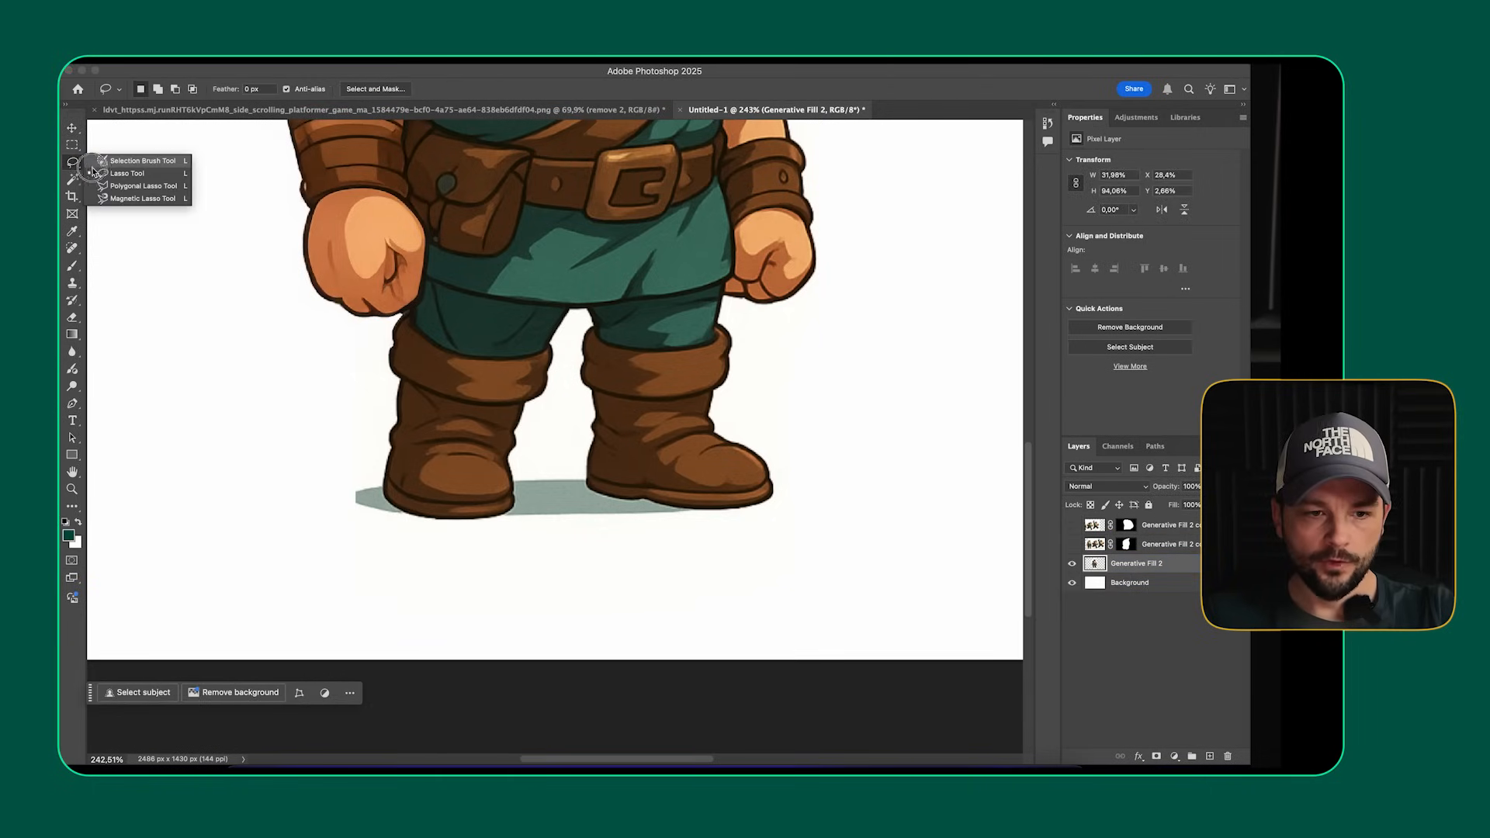
click(85, 165)
click(144, 173)
scroll(439, 584, up, 3)
click(340, 388)
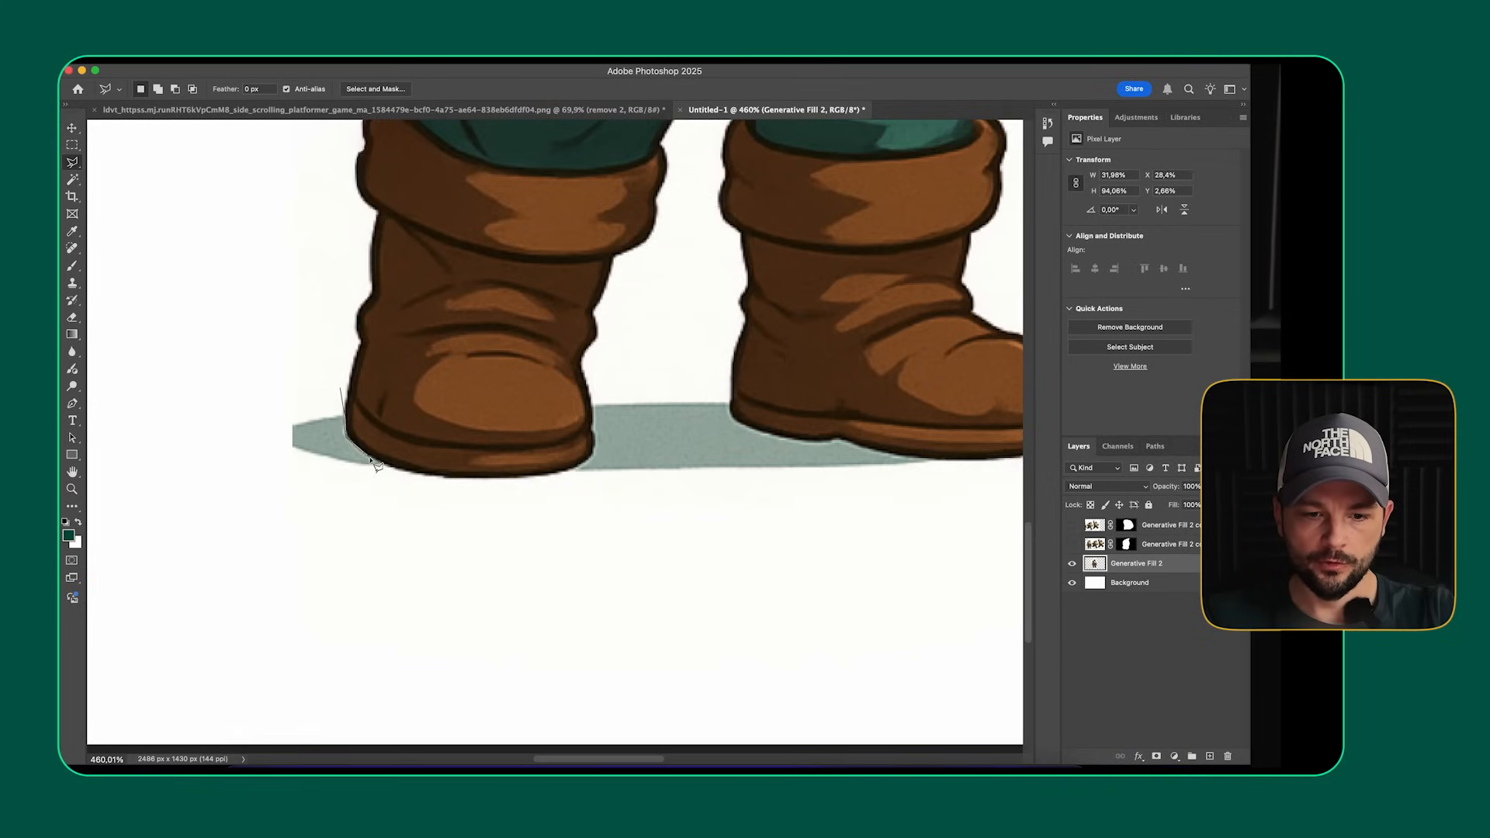
click(403, 470)
click(381, 525)
click(249, 497)
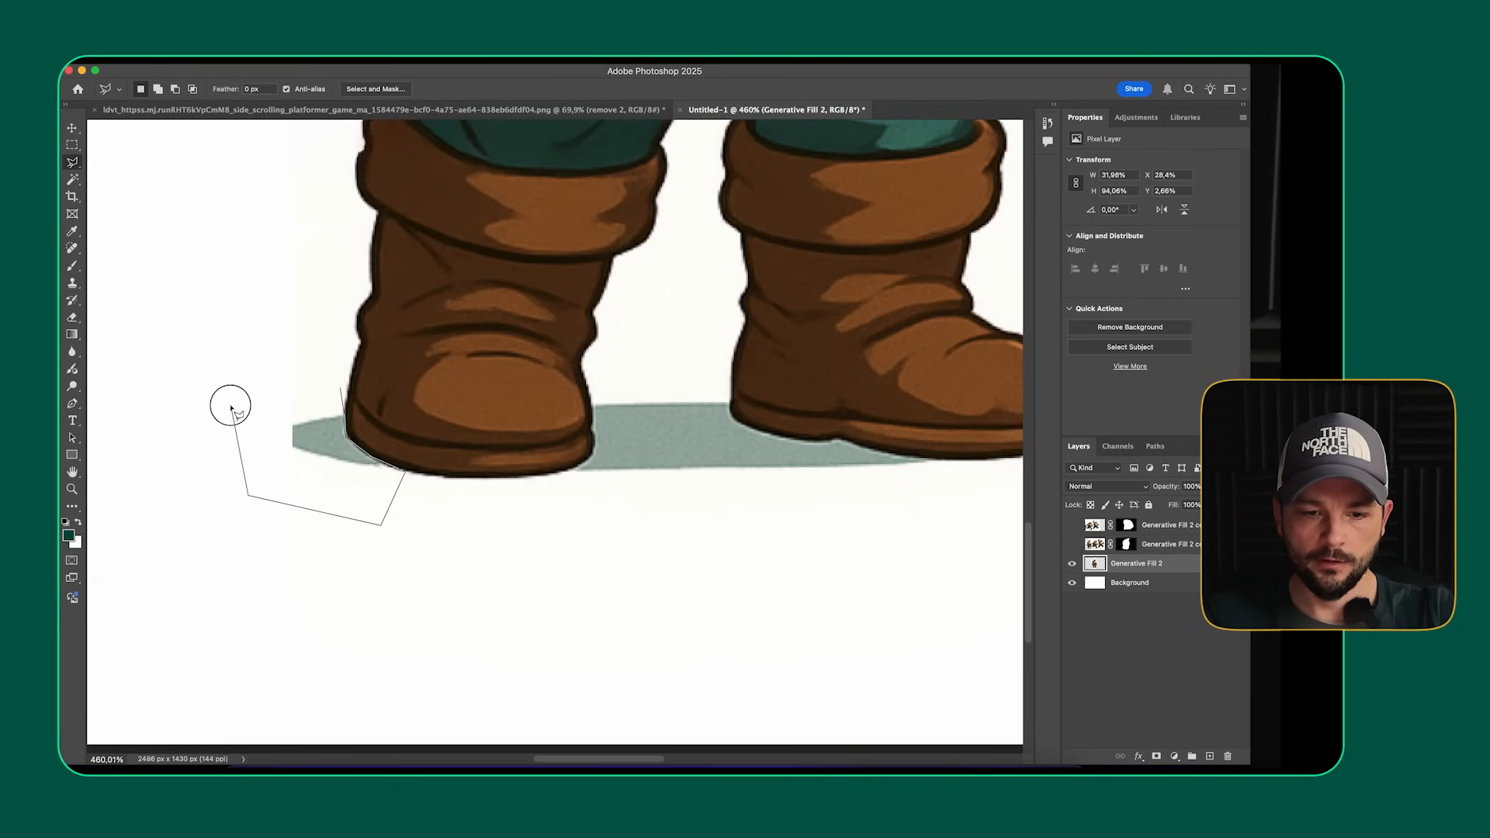
double_click(230, 403)
scroll(434, 506, left, 3)
scroll(434, 506, up, 1)
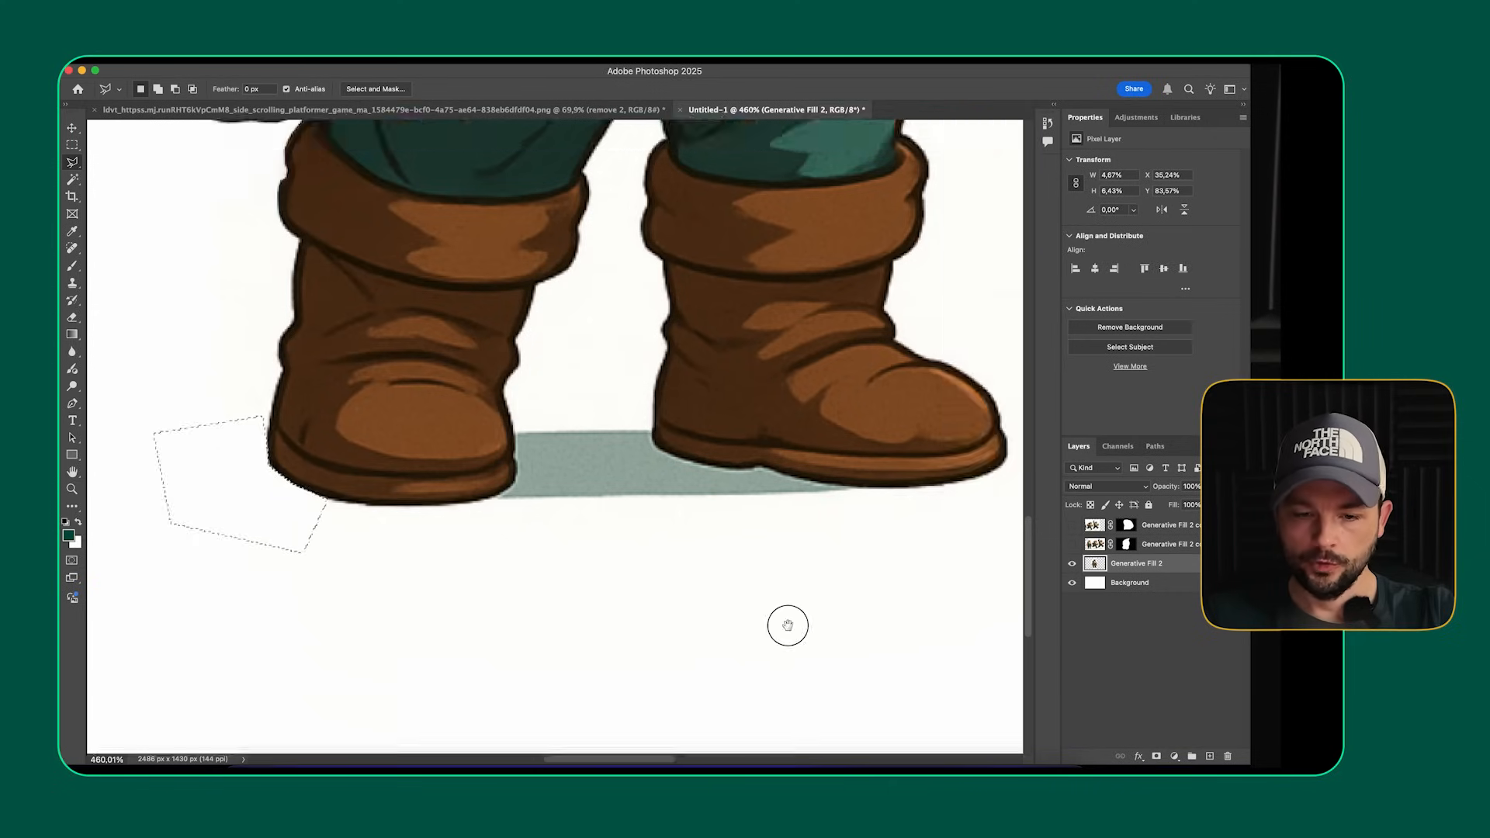
- Outline the remaining ground shadow between and beneath the standing viking's boots with the Polygonal Lasso and delete it
click(462, 521)
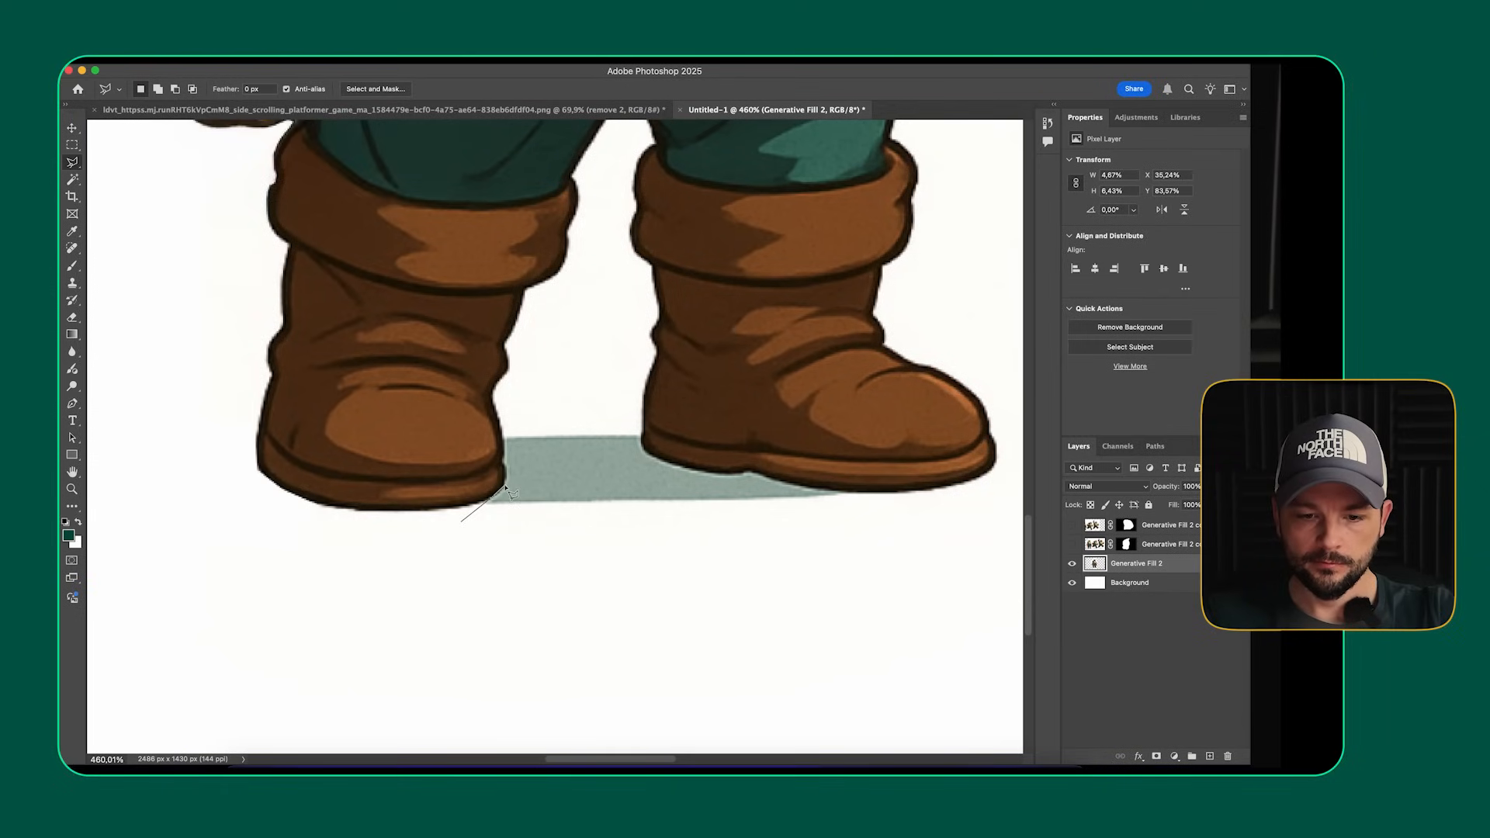
click(505, 483)
click(503, 464)
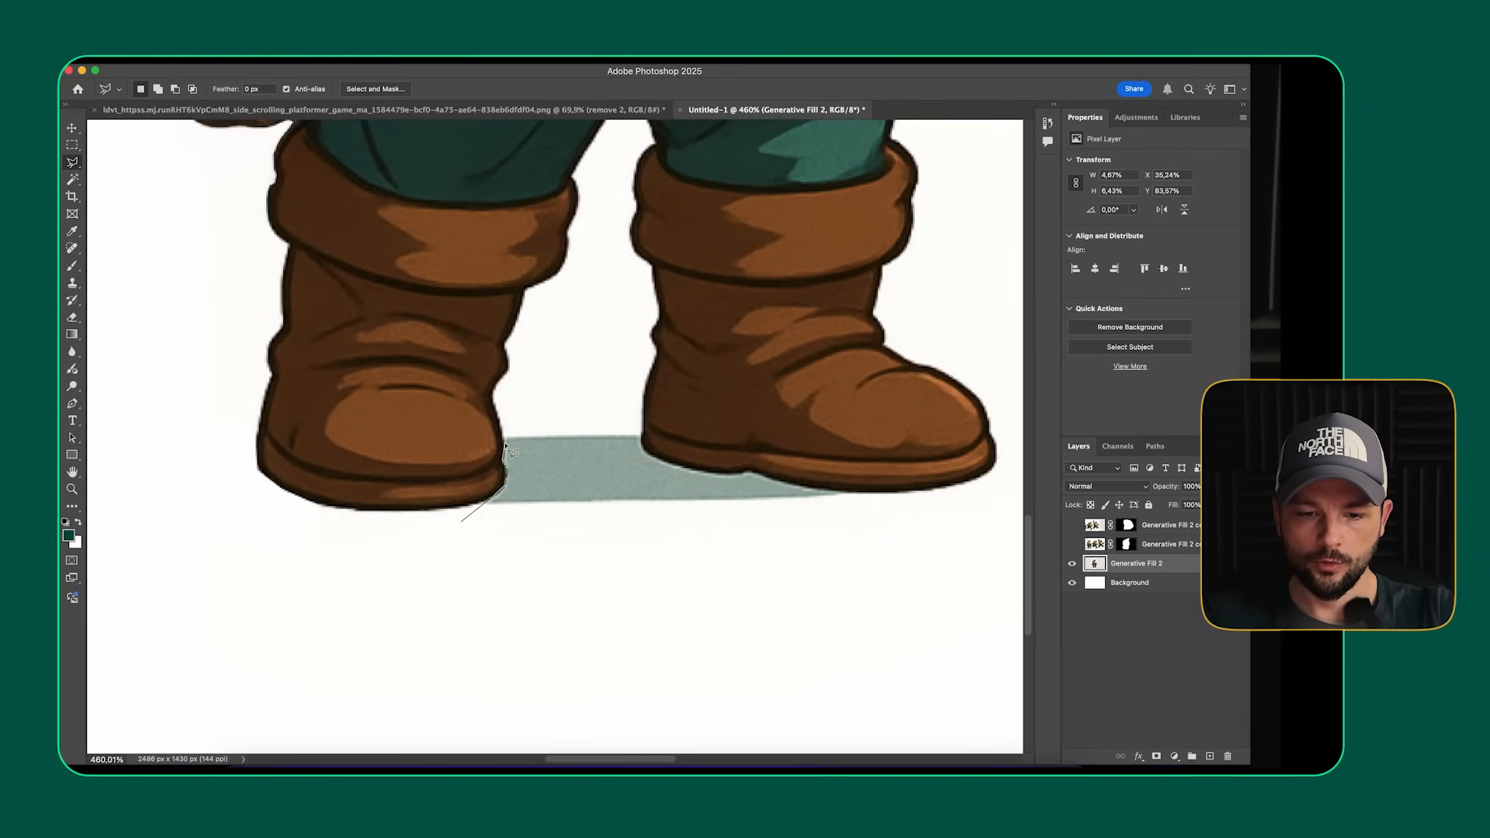
click(504, 431)
click(565, 398)
click(641, 432)
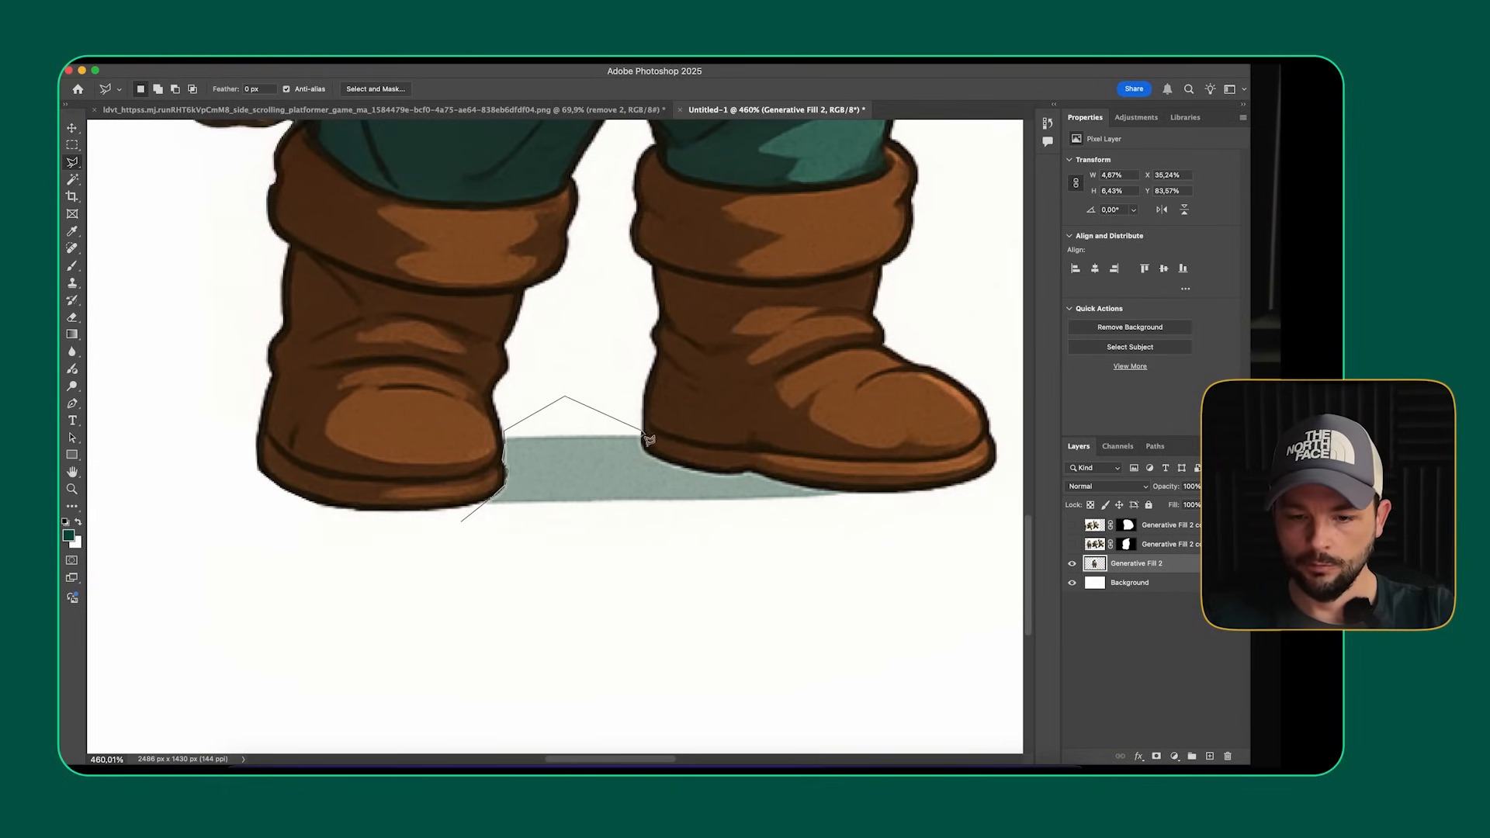
click(642, 447)
click(660, 460)
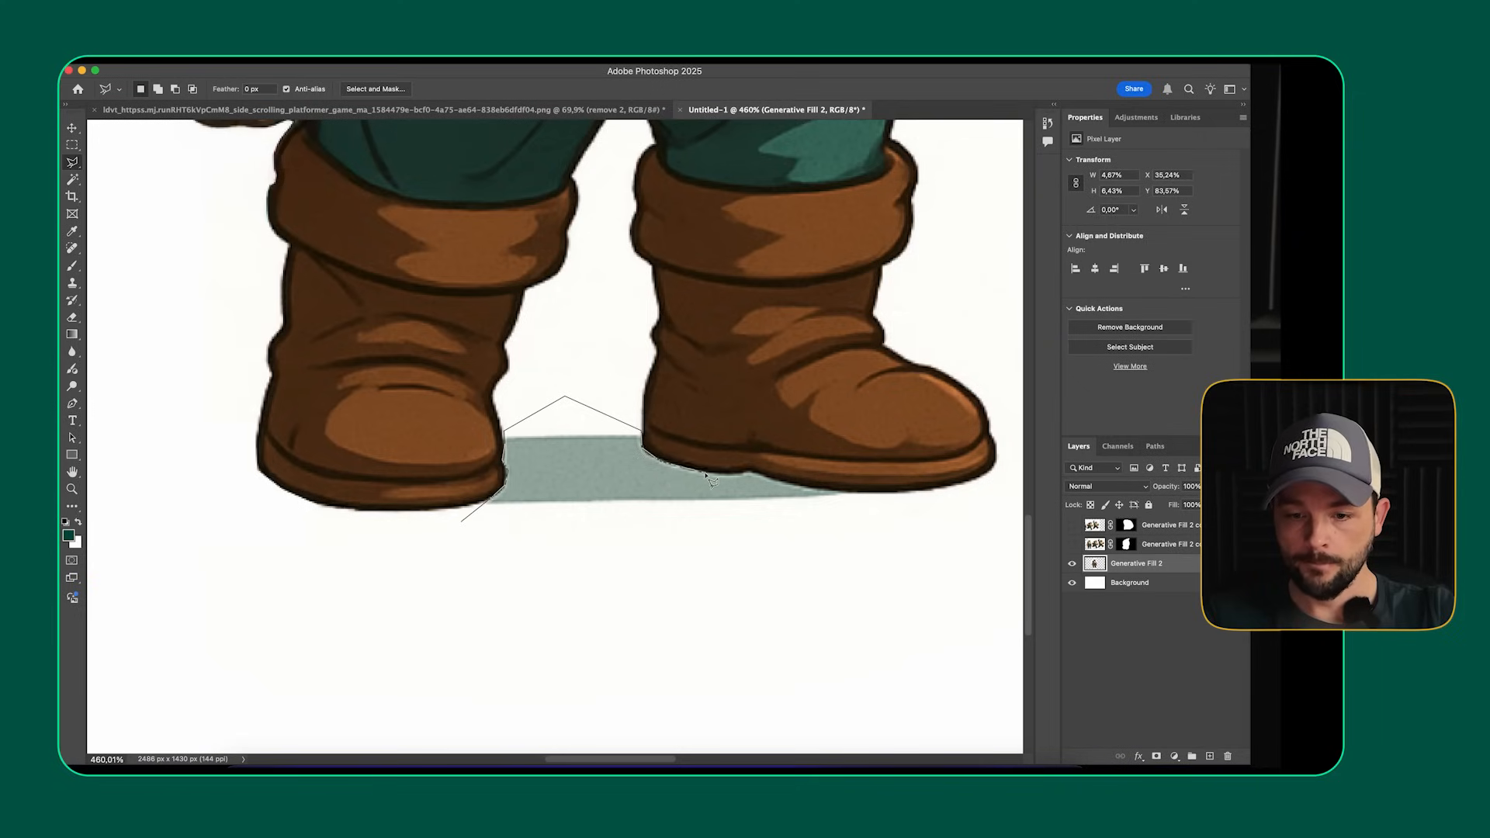
click(748, 471)
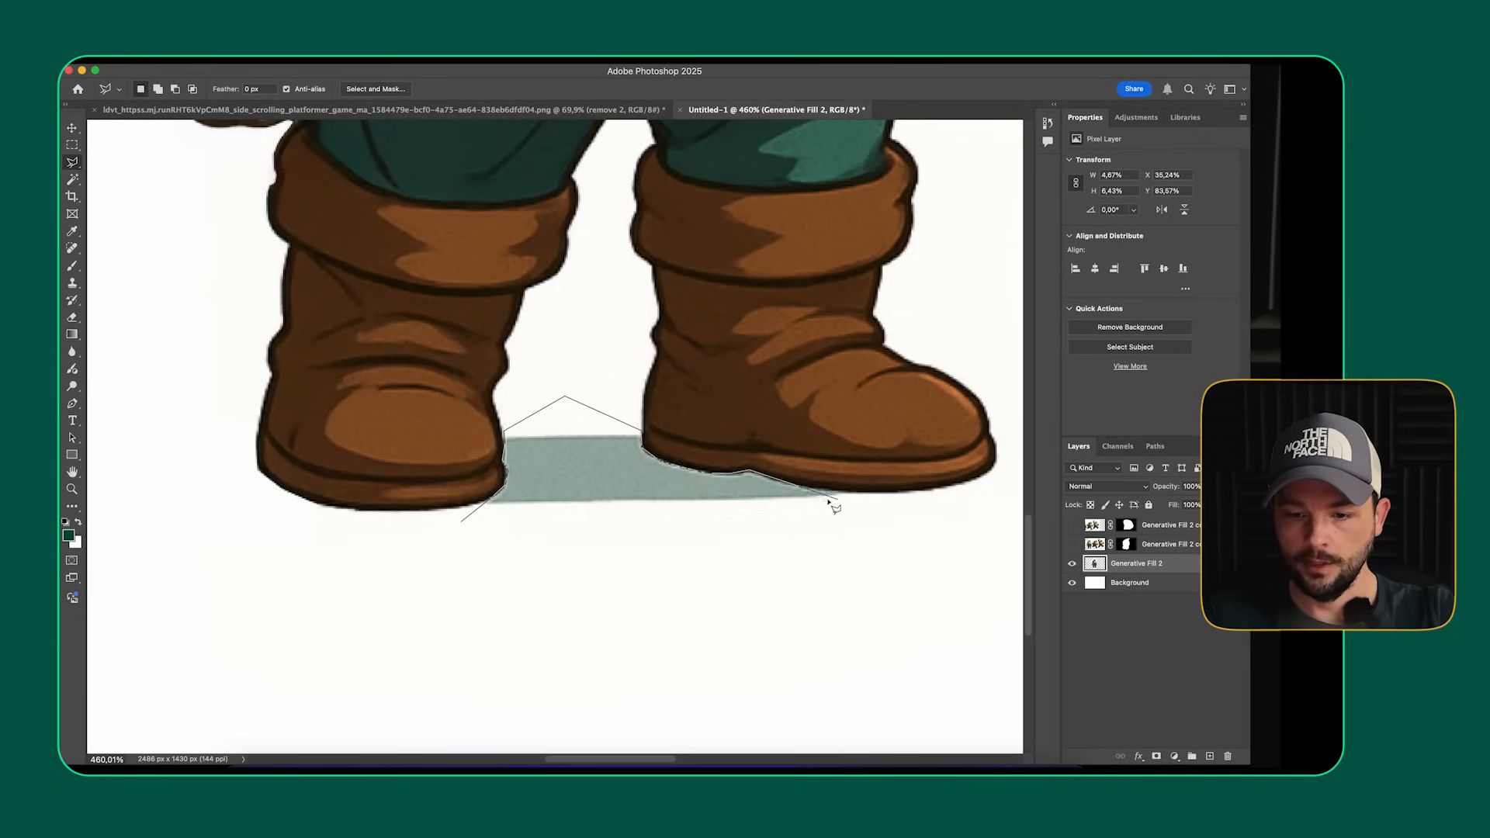
click(856, 491)
click(873, 530)
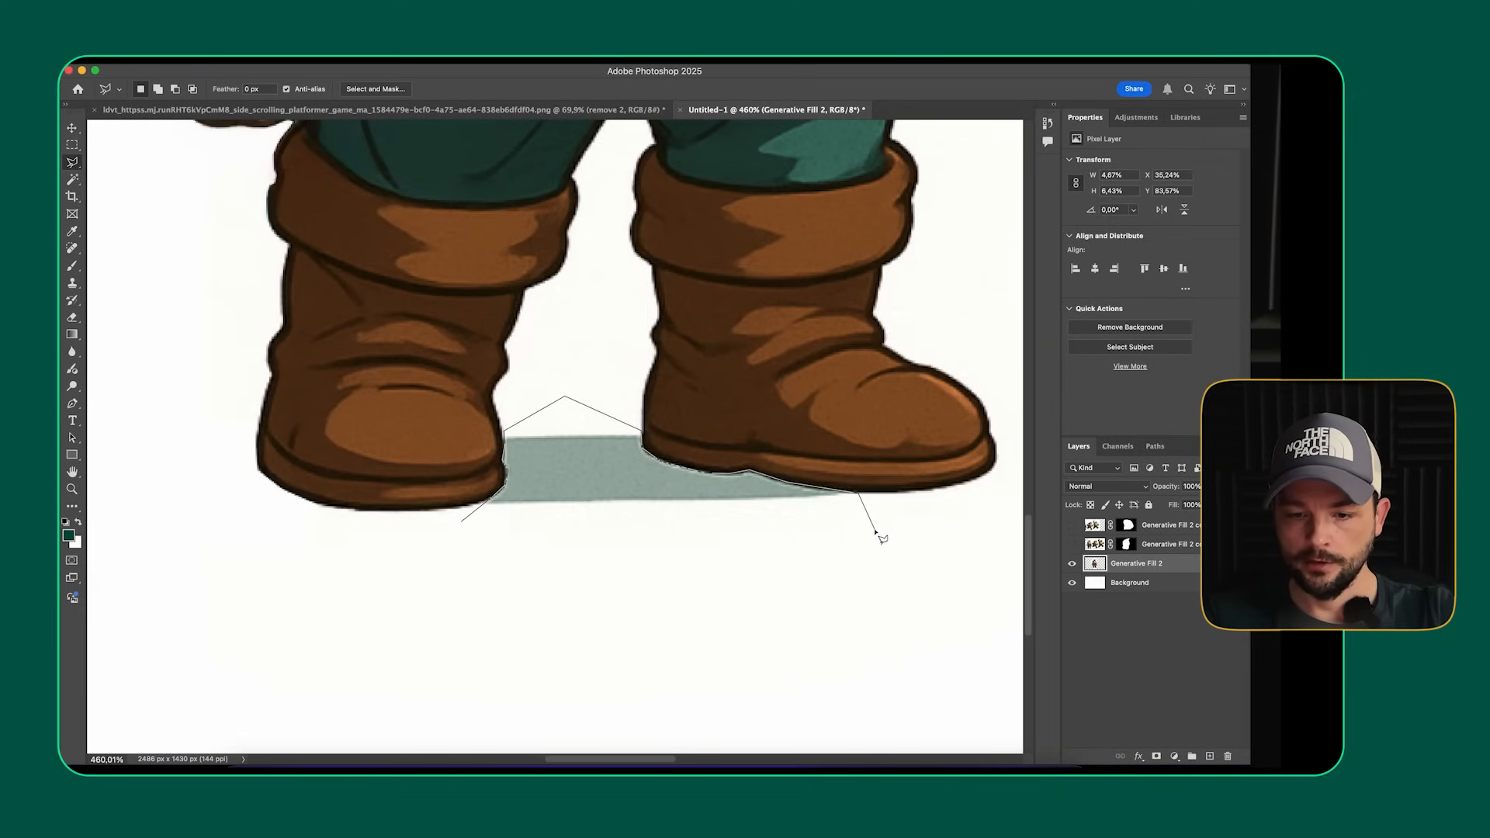
double_click(586, 580)
key(Delete)
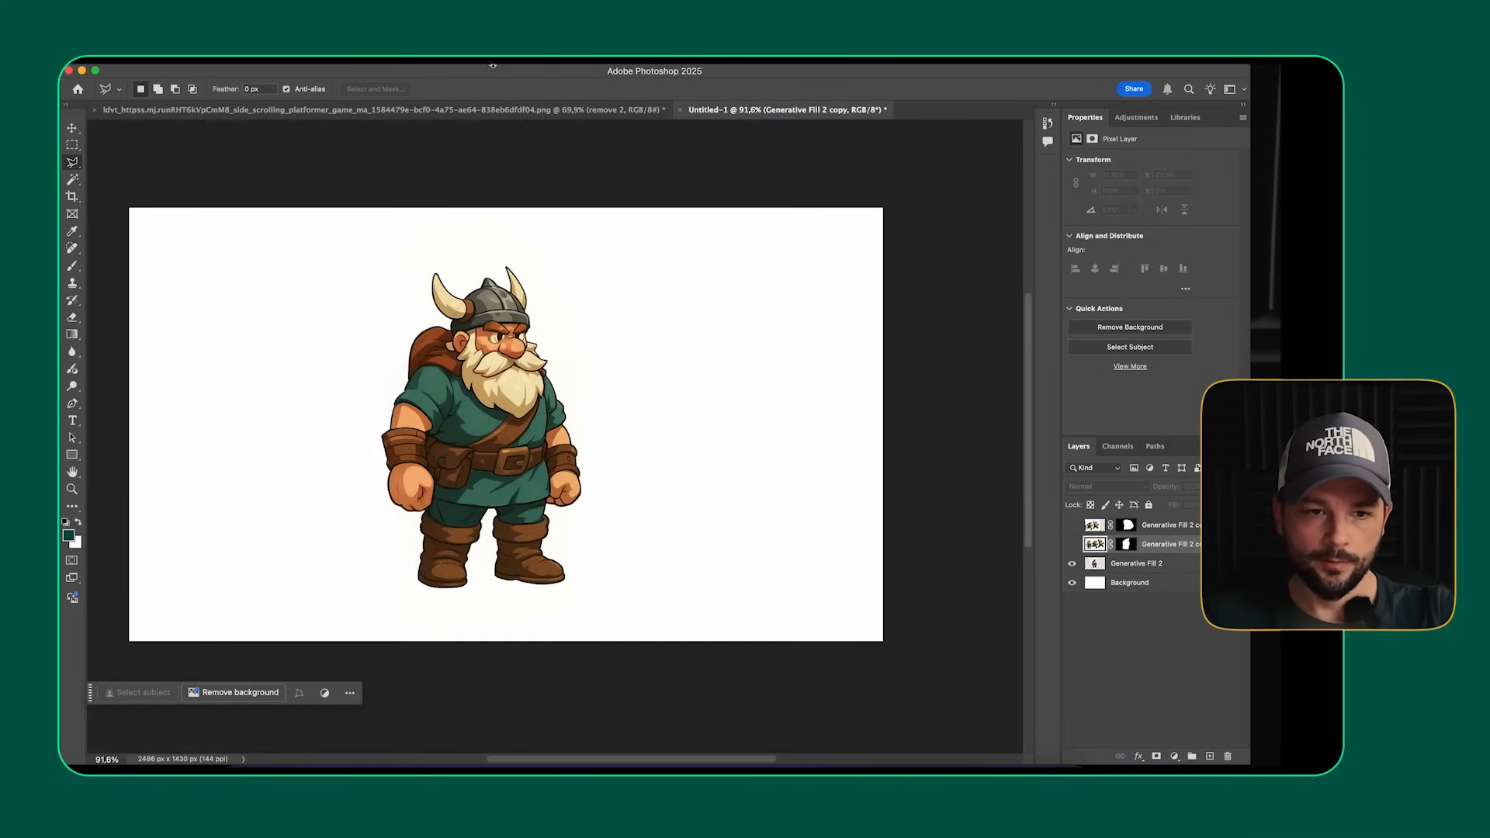
- Export the standing viking image as a JPG at its full 2486 x 1430 px size
click(184, 59)
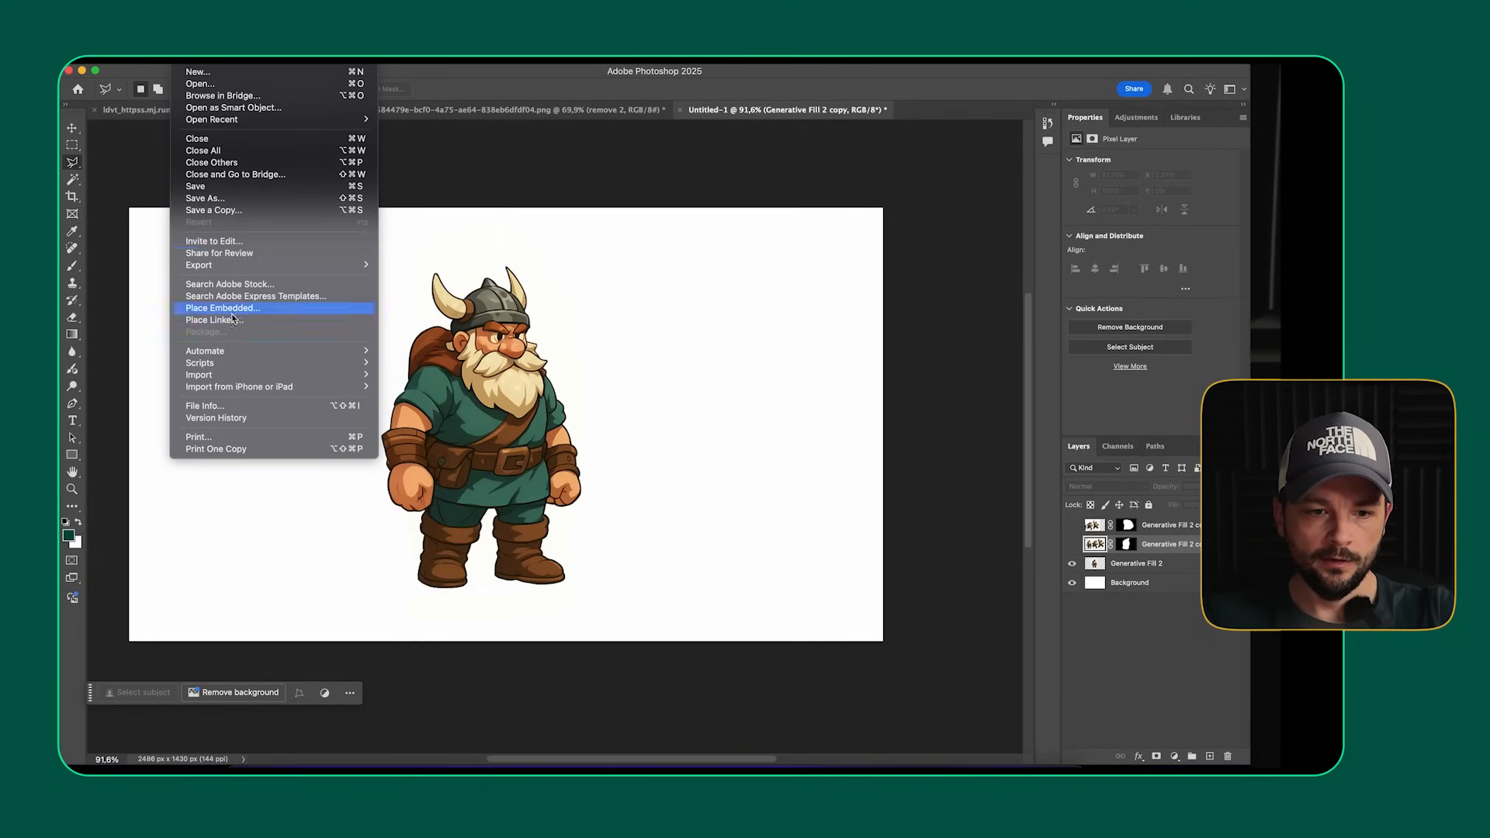
mouse_move(233, 265)
click(489, 281)
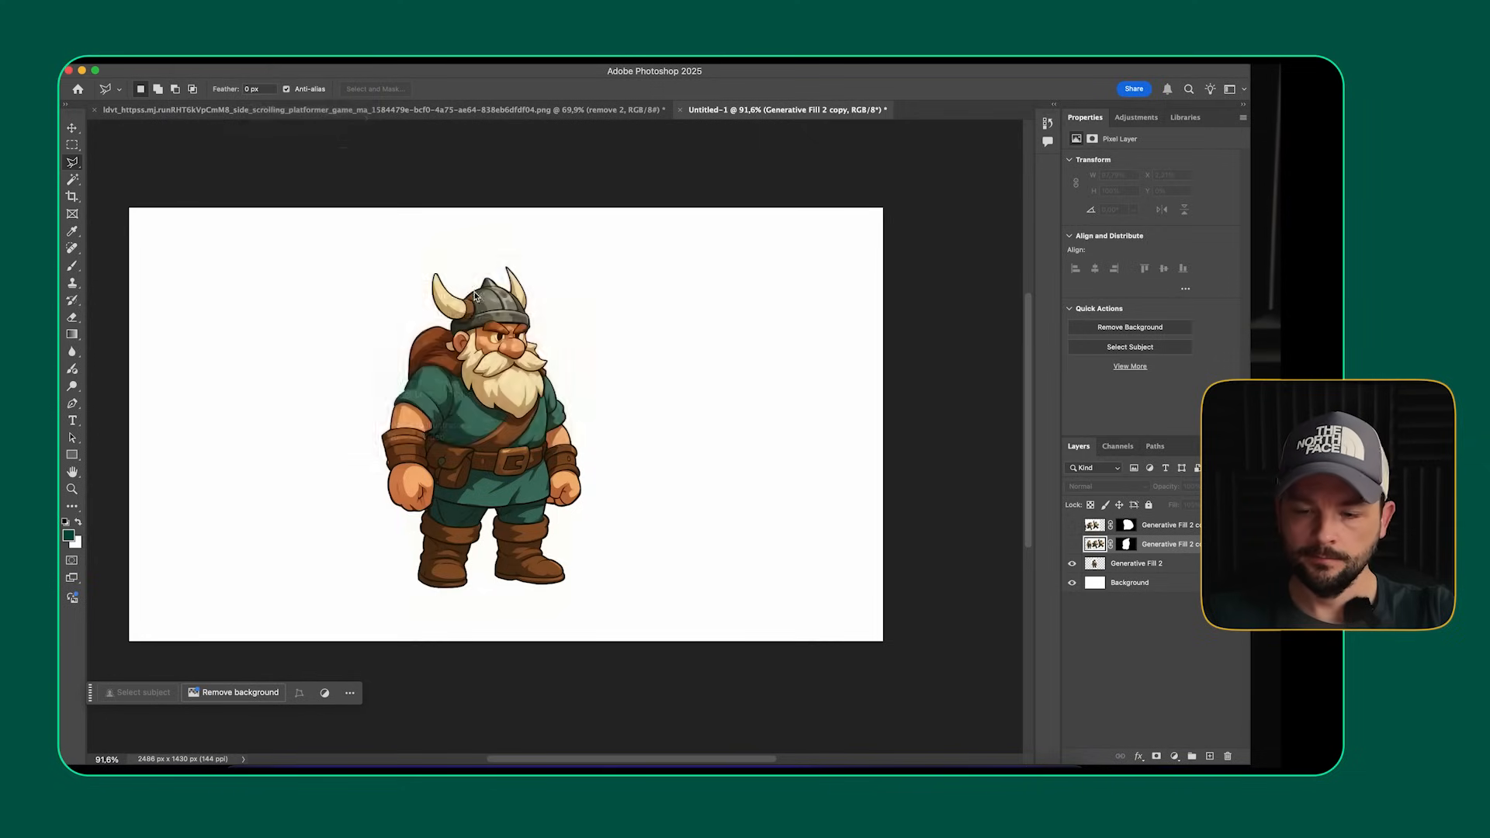
click(963, 172)
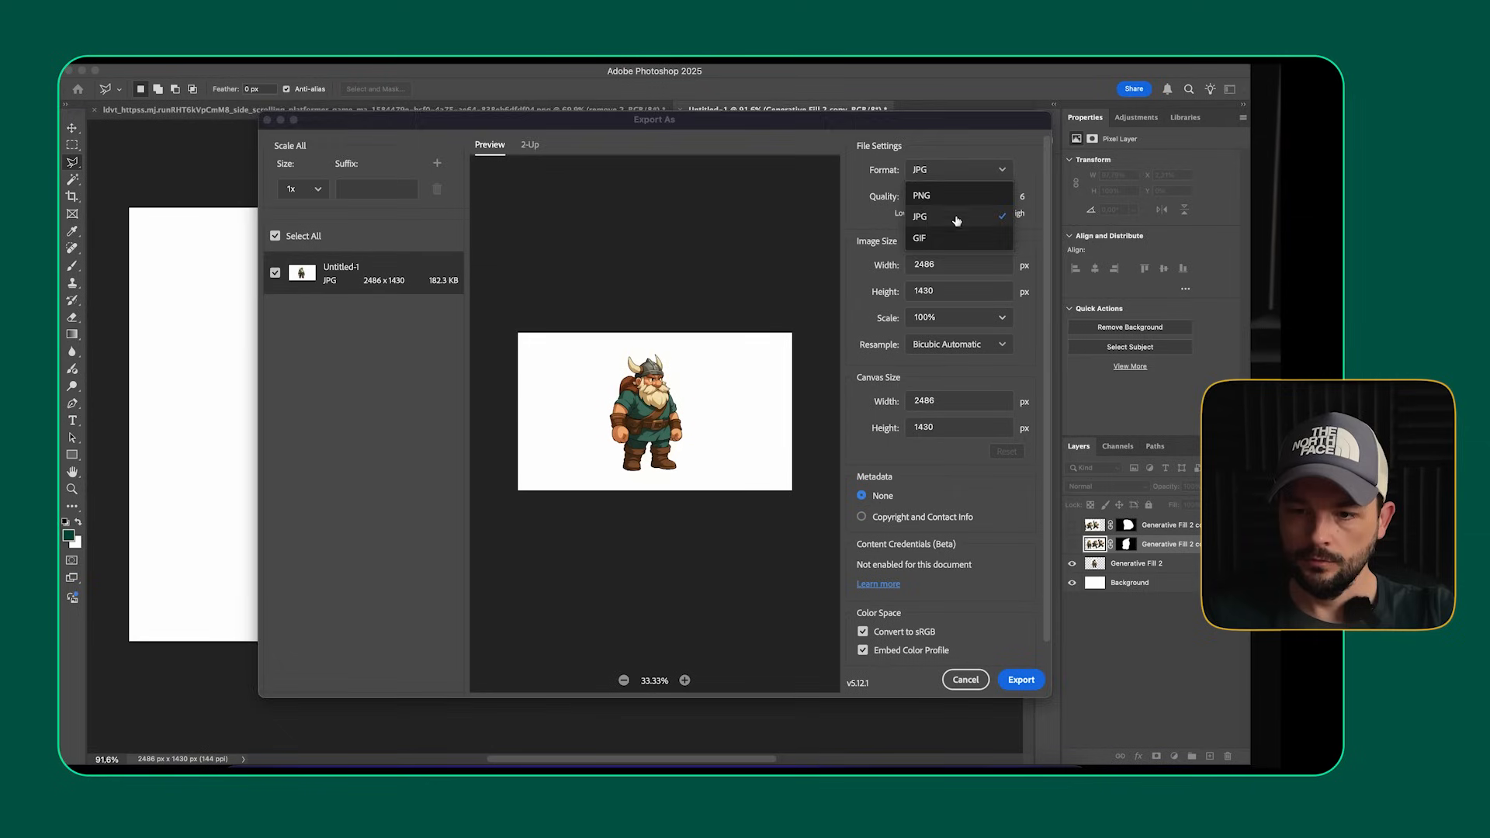
click(961, 223)
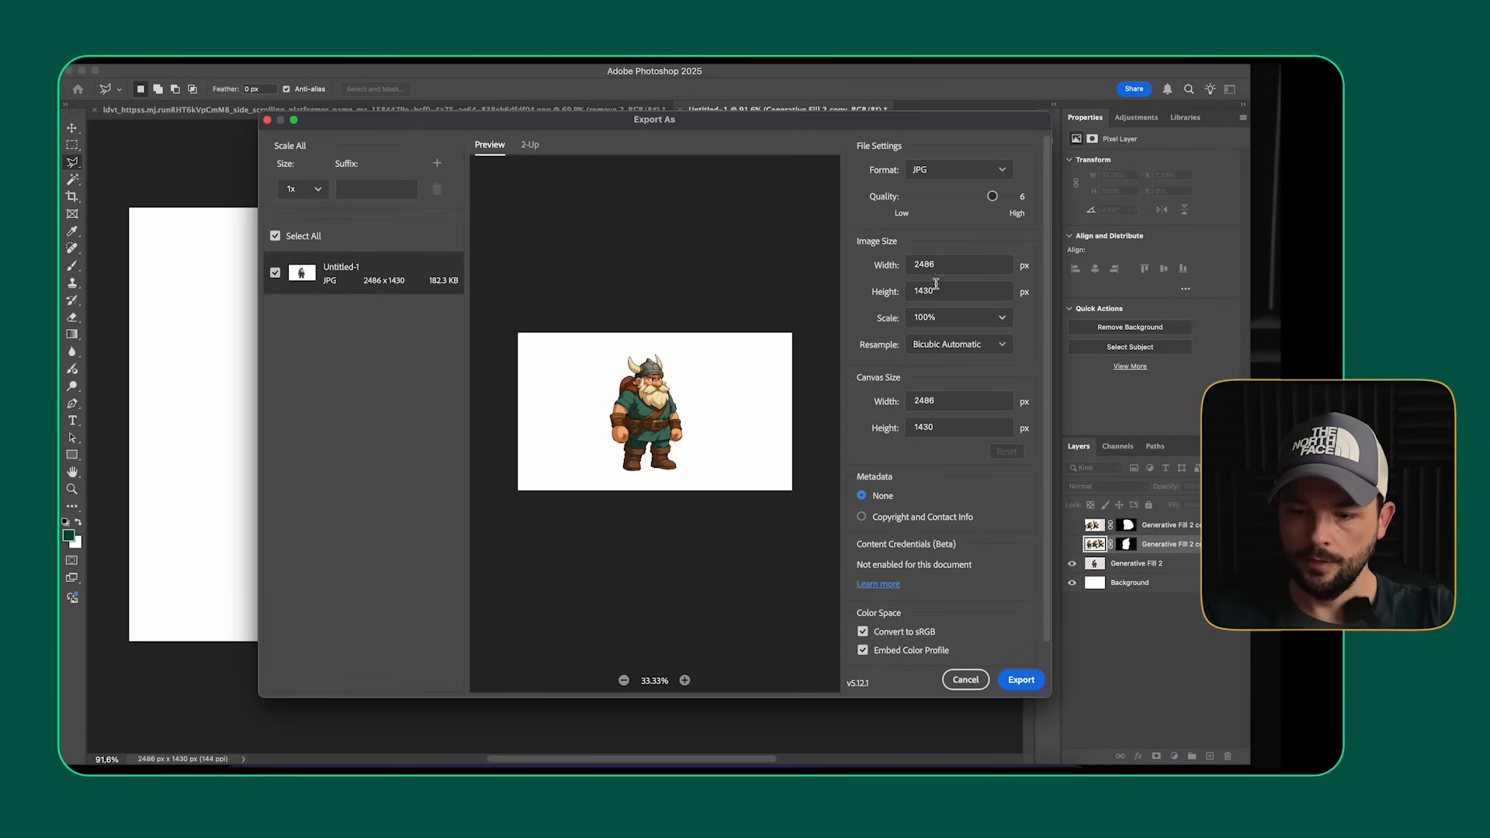
click(1021, 679)
- Create a folder named Viking and save the exported image in it as Viking_idle
click(223, 745)
text(Viking)
key(Return)
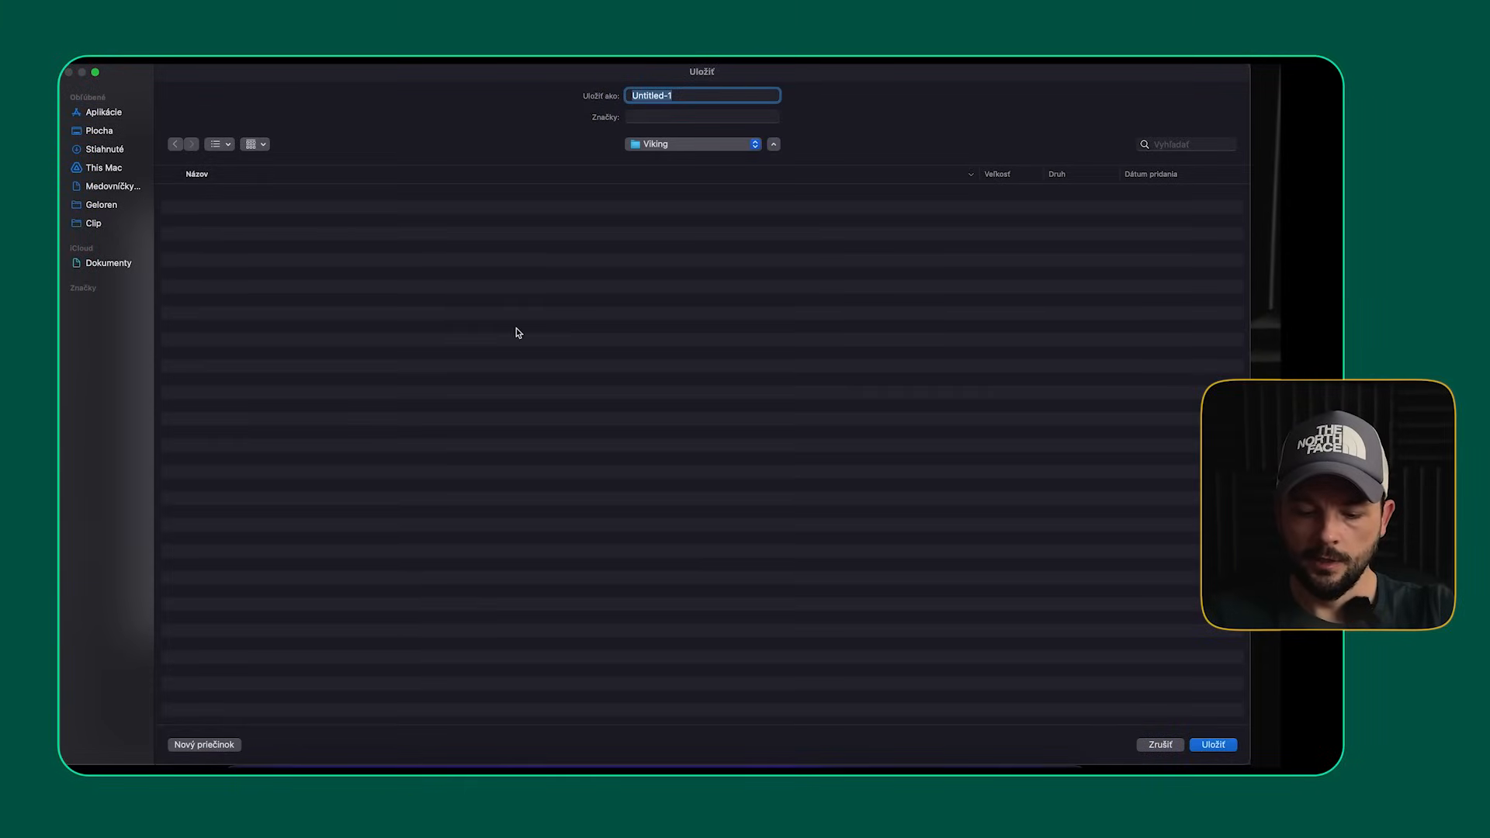
text(Viking_)
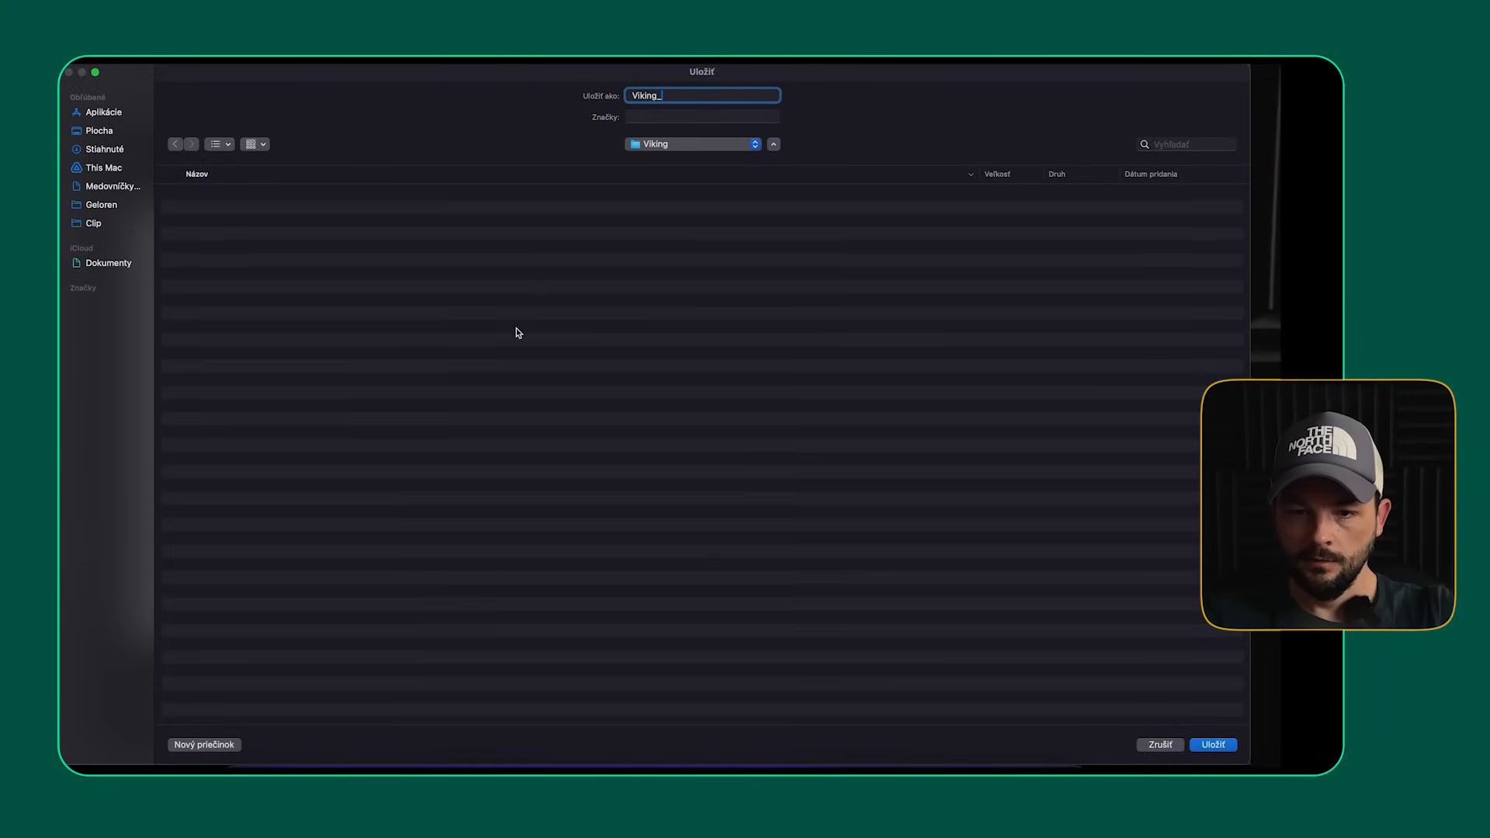
text(idle)
key(Return)
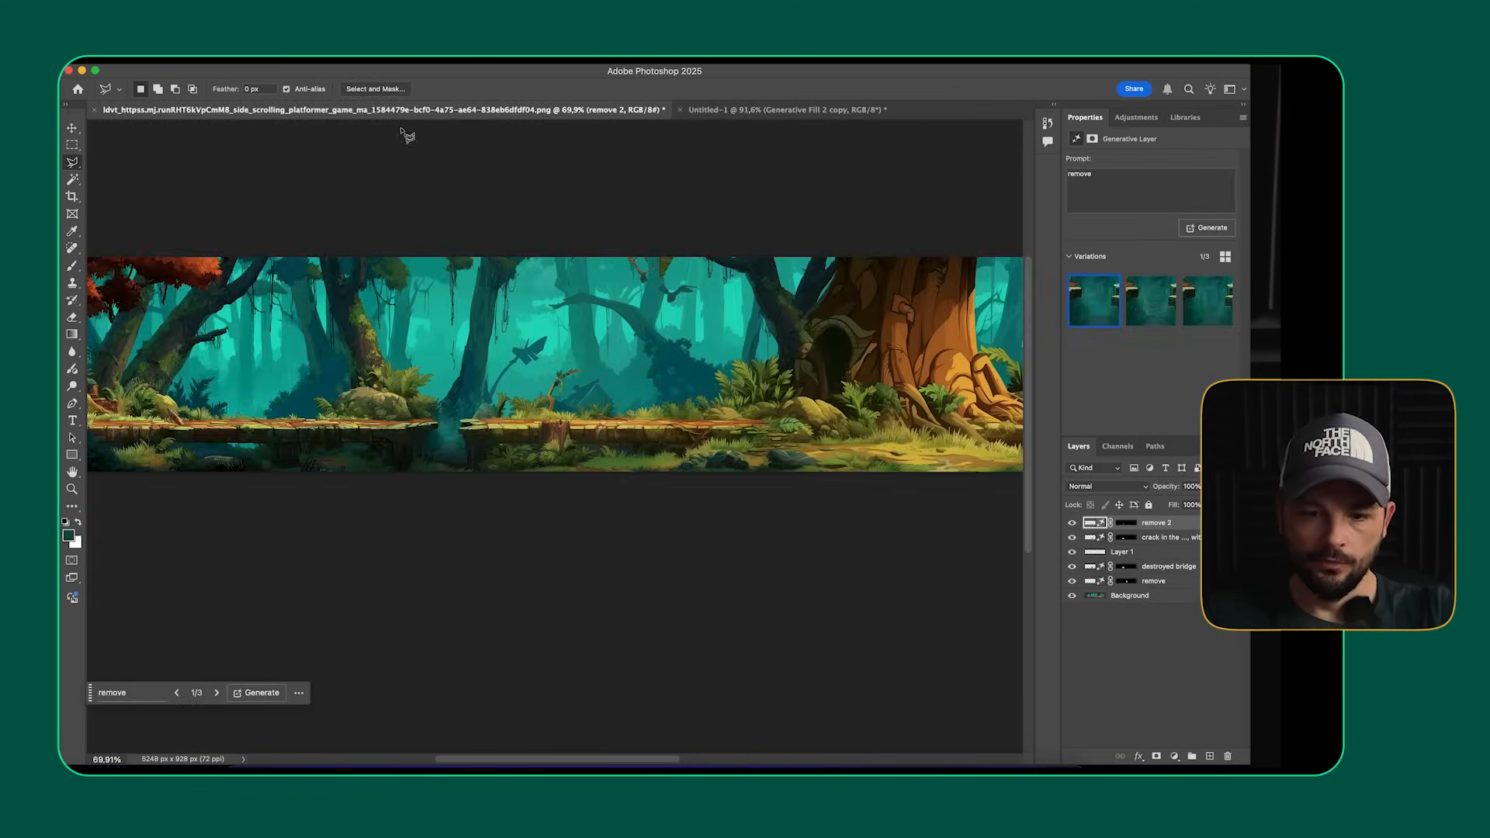
- Bring the whole forest map into view in its own document and export it
scroll(817, 385, down, 5)
drag(818, 384, 728, 411)
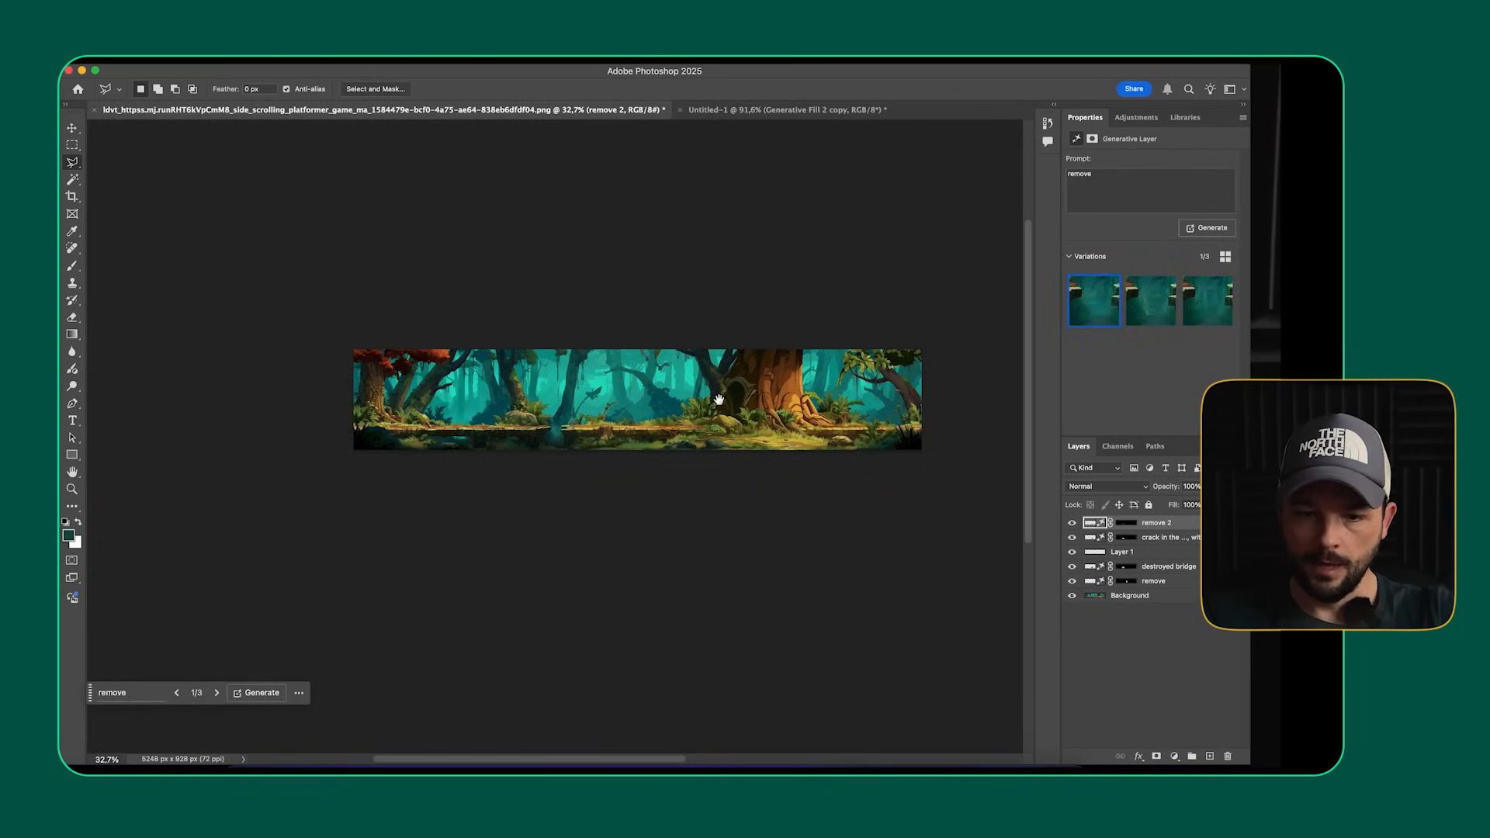
click(184, 59)
mouse_move(283, 267)
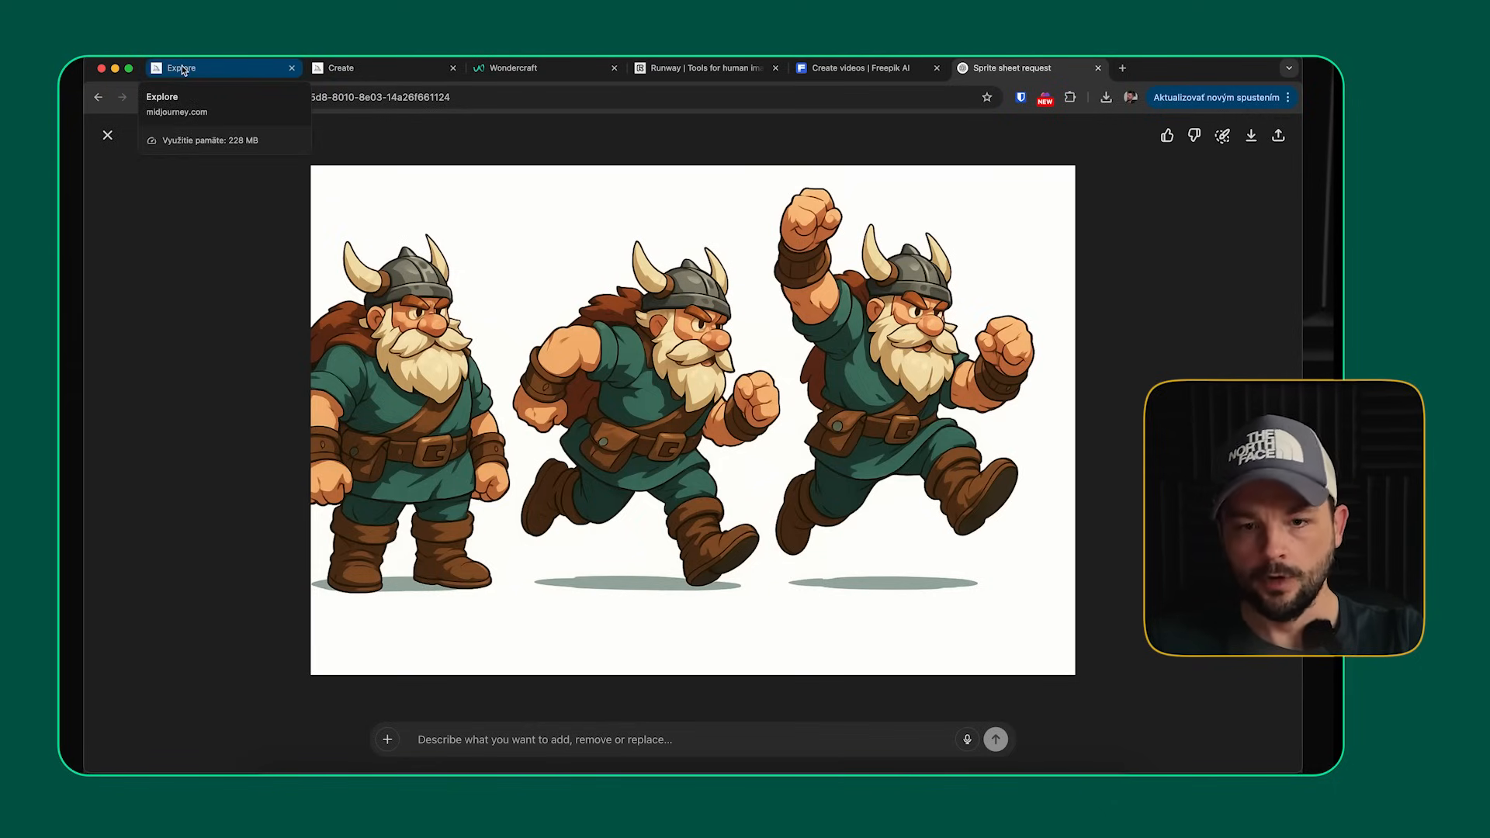
- Switch to the Freepik AI video generator and use Viking_idle.jpg from the Viking folder as the start image
click(826, 68)
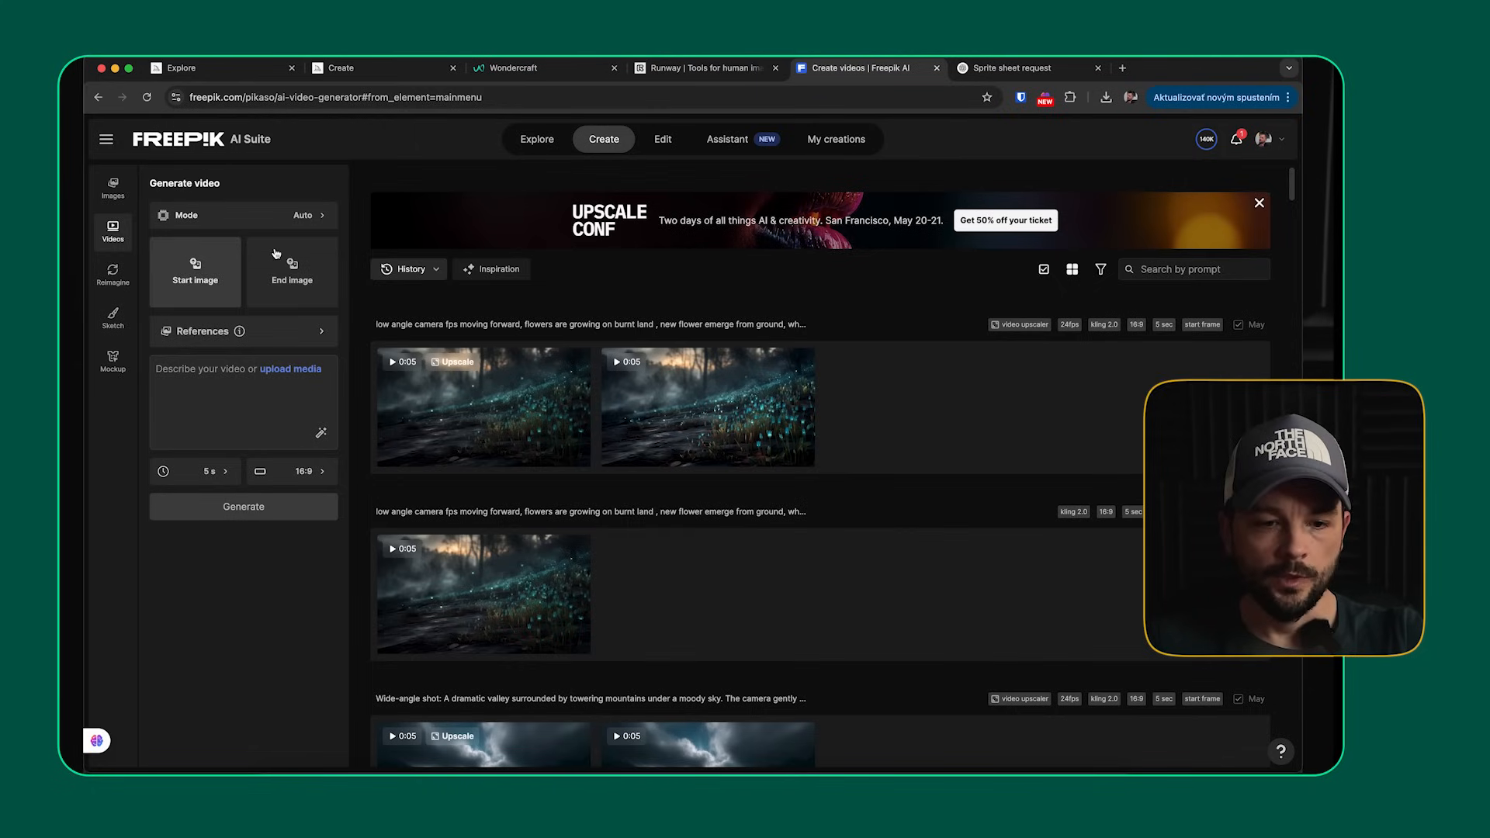
click(183, 283)
click(483, 444)
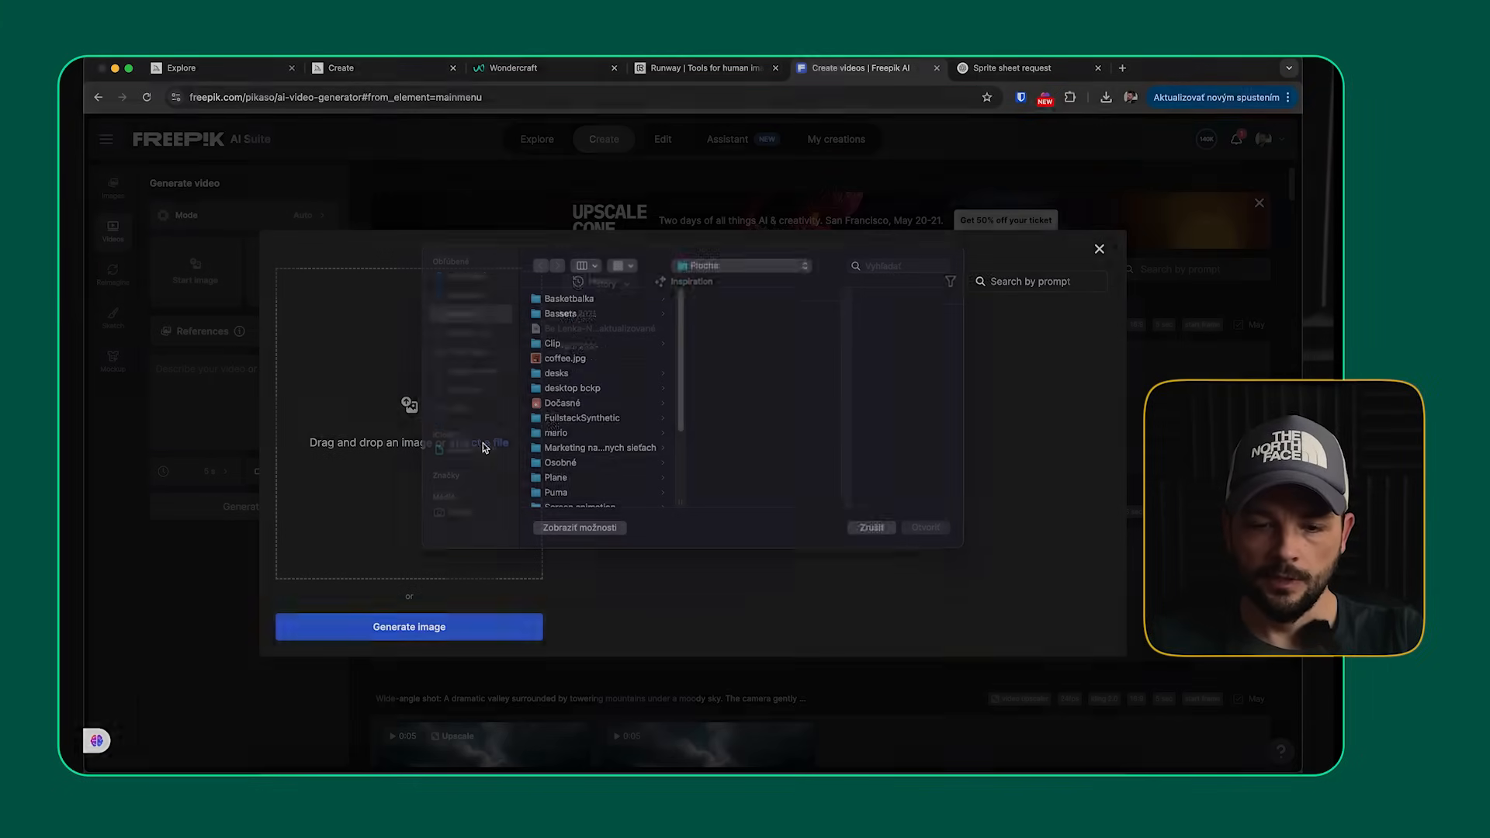
scroll(575, 475, down, 3)
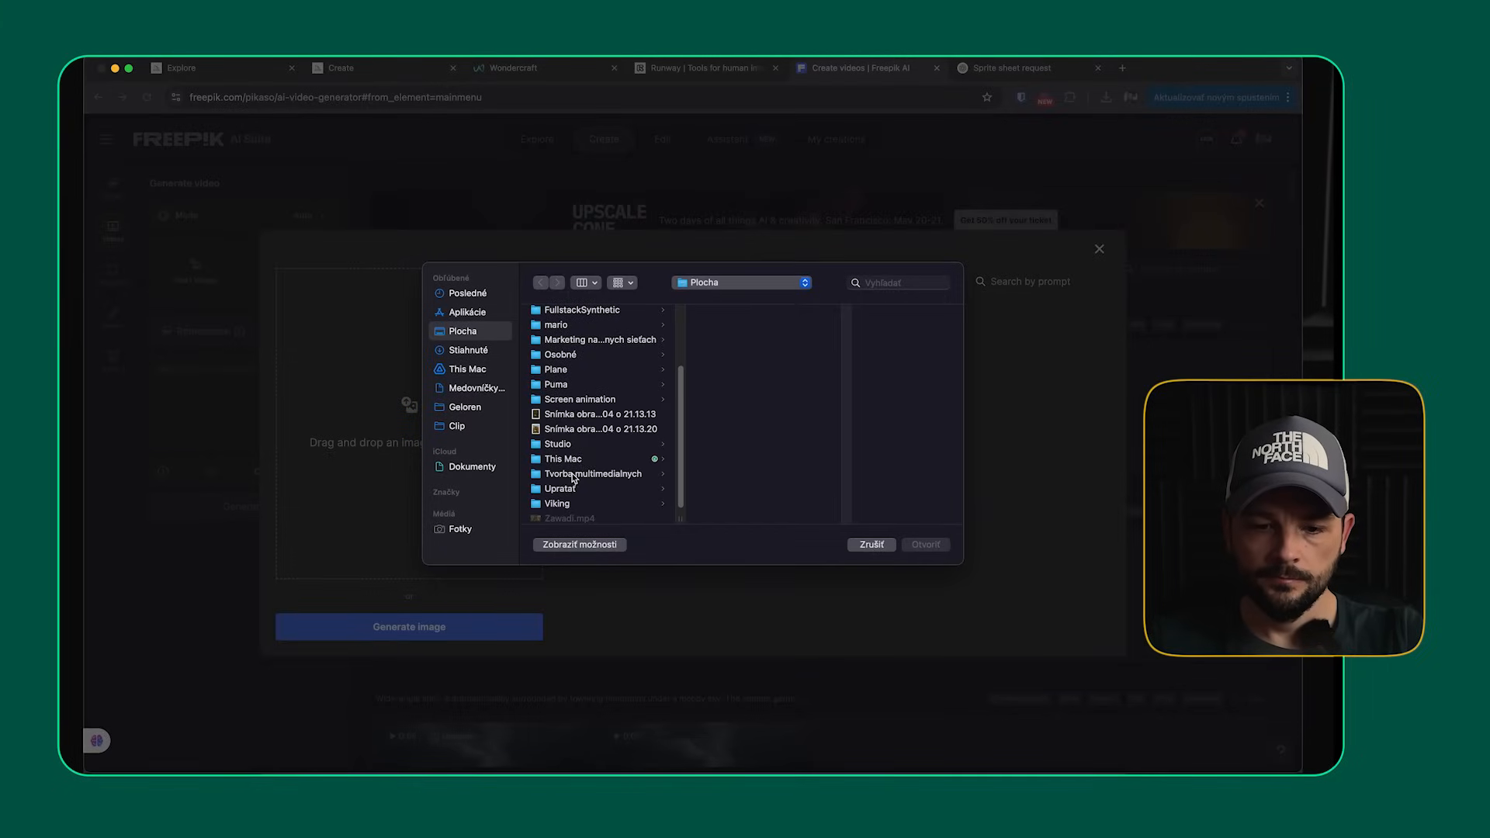
click(572, 502)
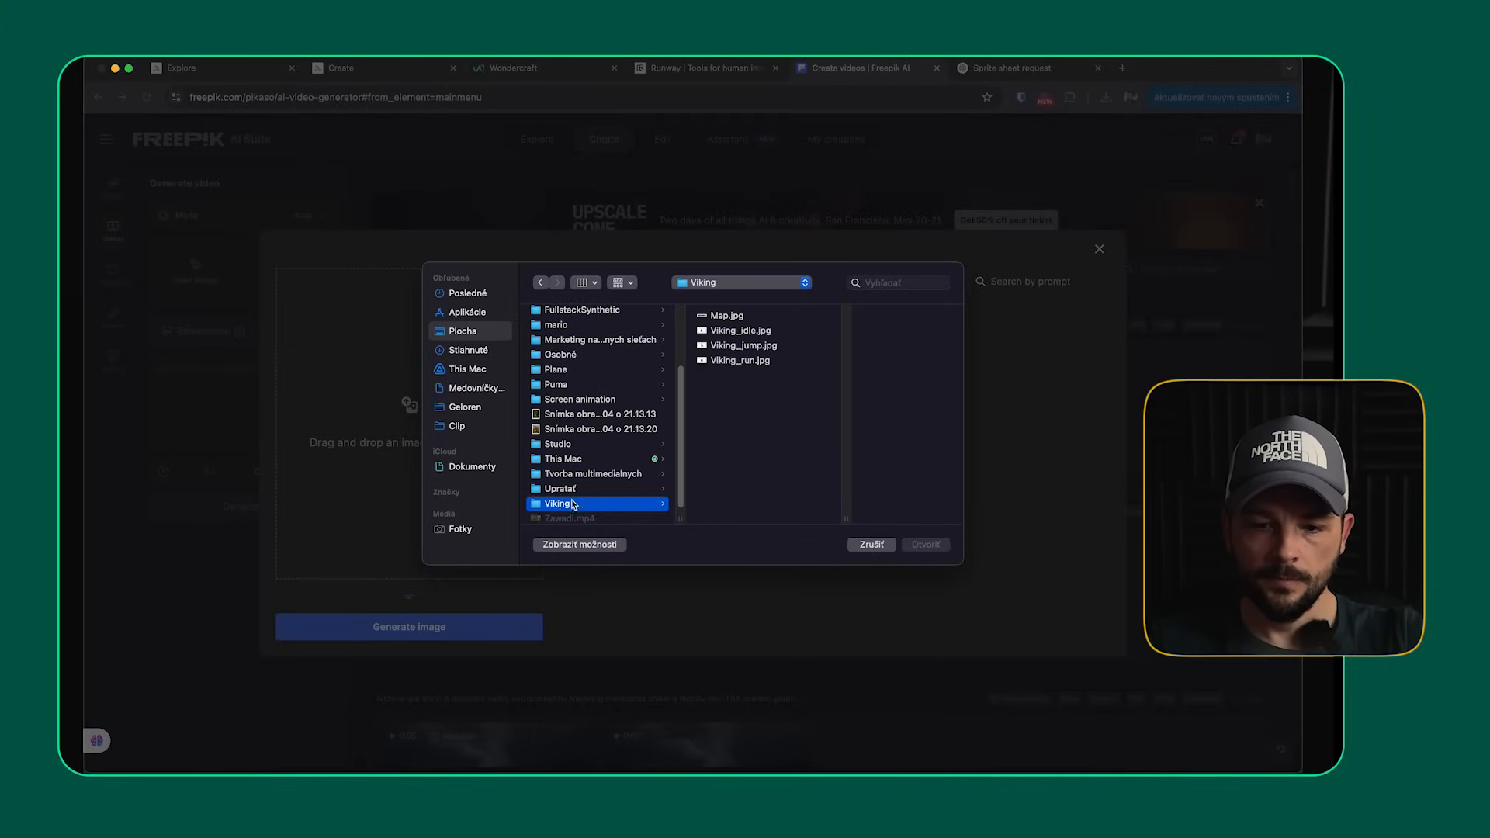
click(755, 332)
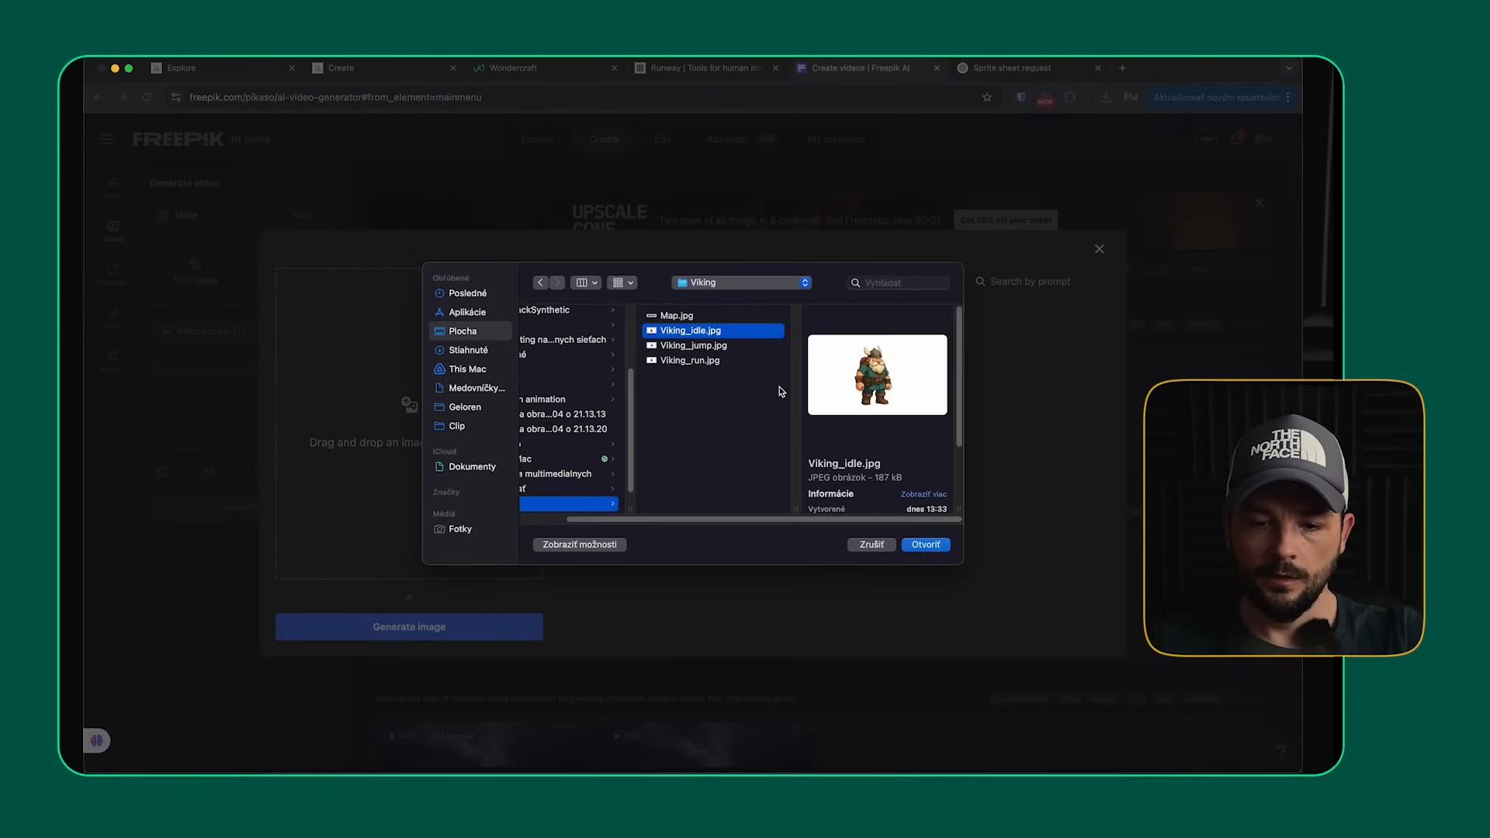
click(926, 544)
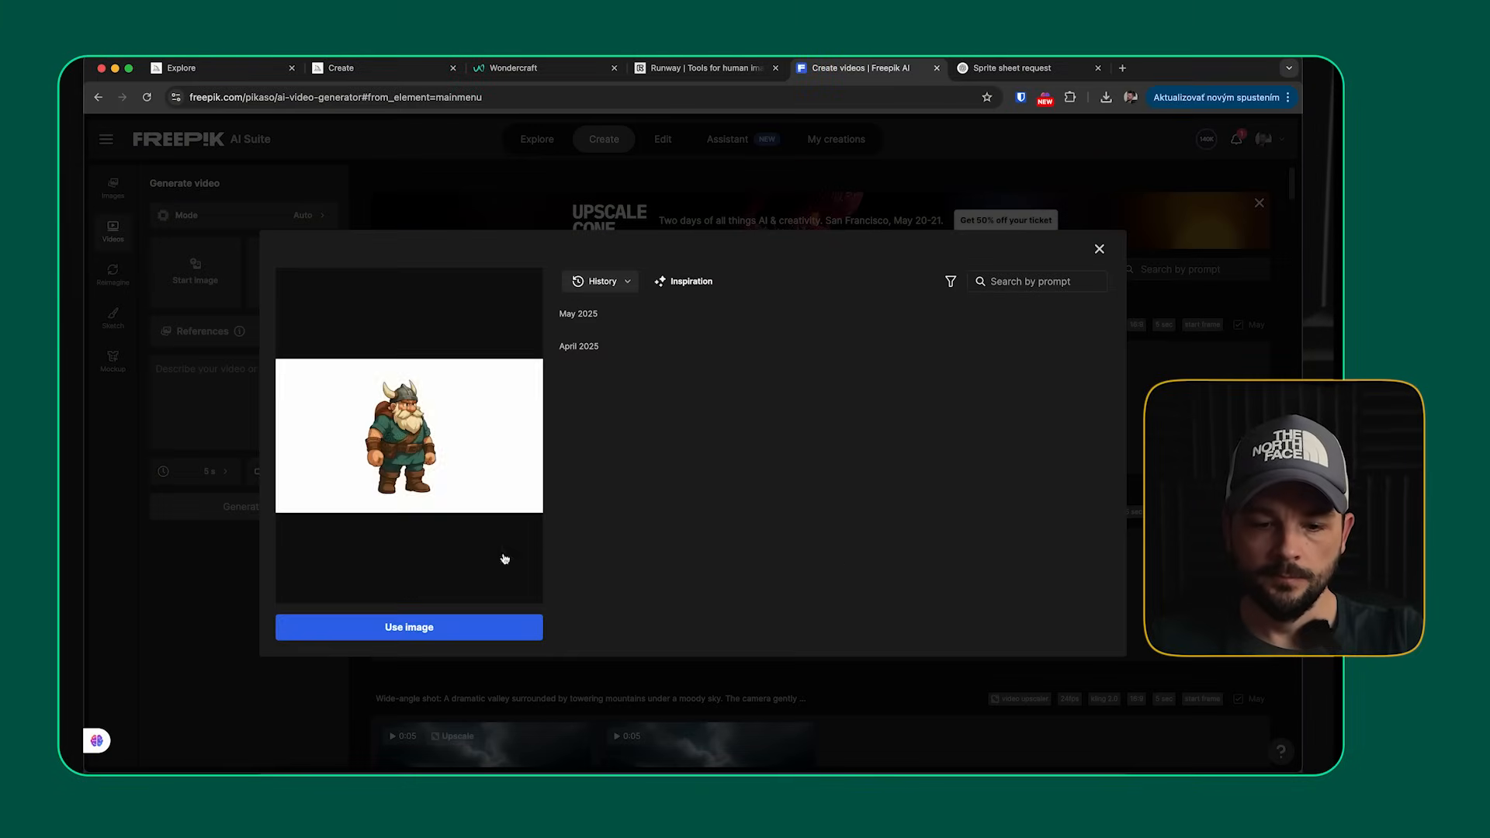
click(497, 629)
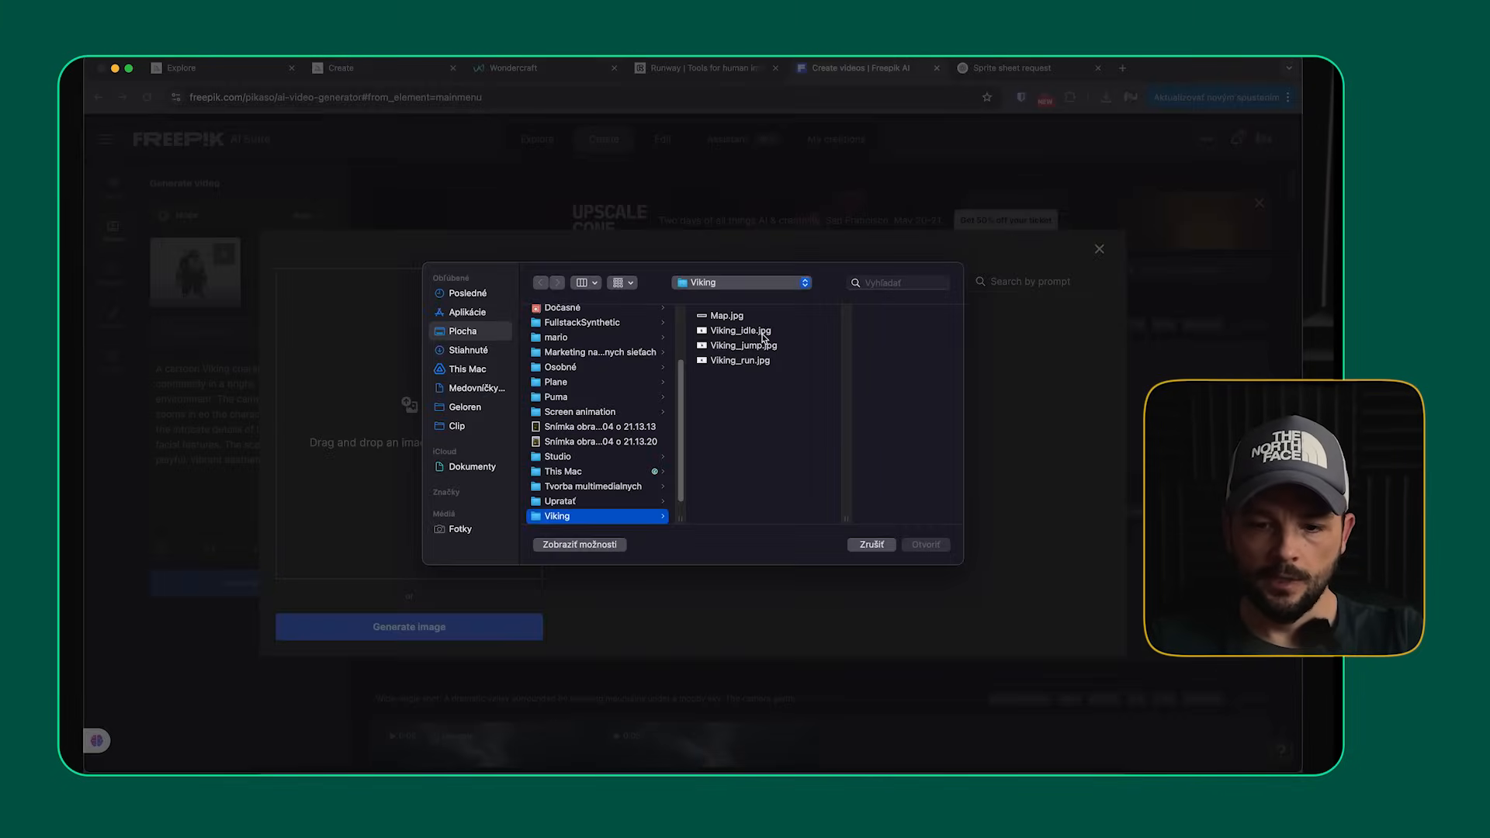
- Use Viking_idle.jpg as the end image of the video as well
click(762, 336)
click(926, 545)
click(475, 640)
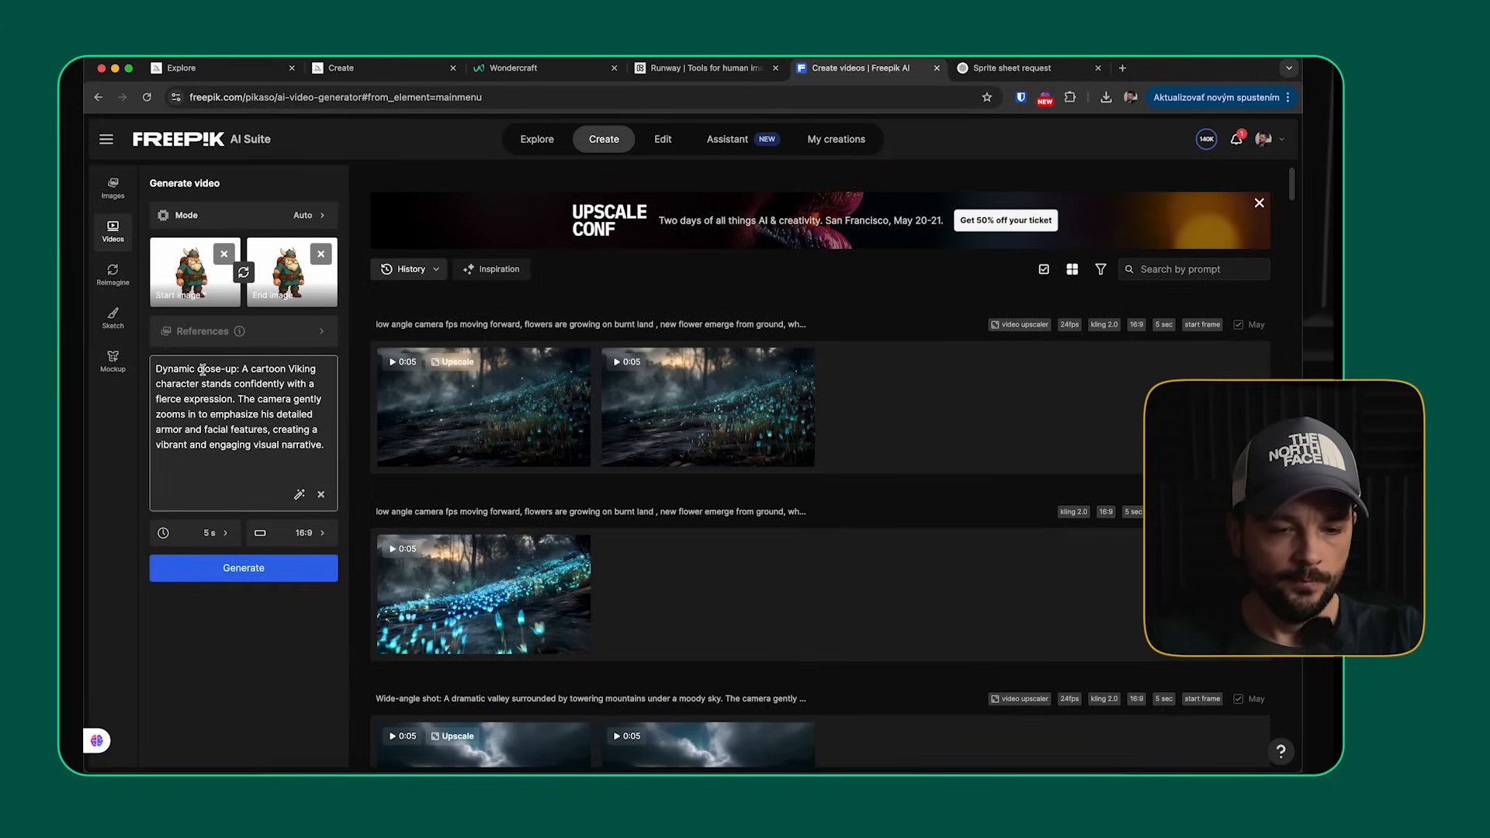
- Replace the opening words "Dynamic close-up:" of the video prompt with "a loop of"
drag(241, 367, 125, 363)
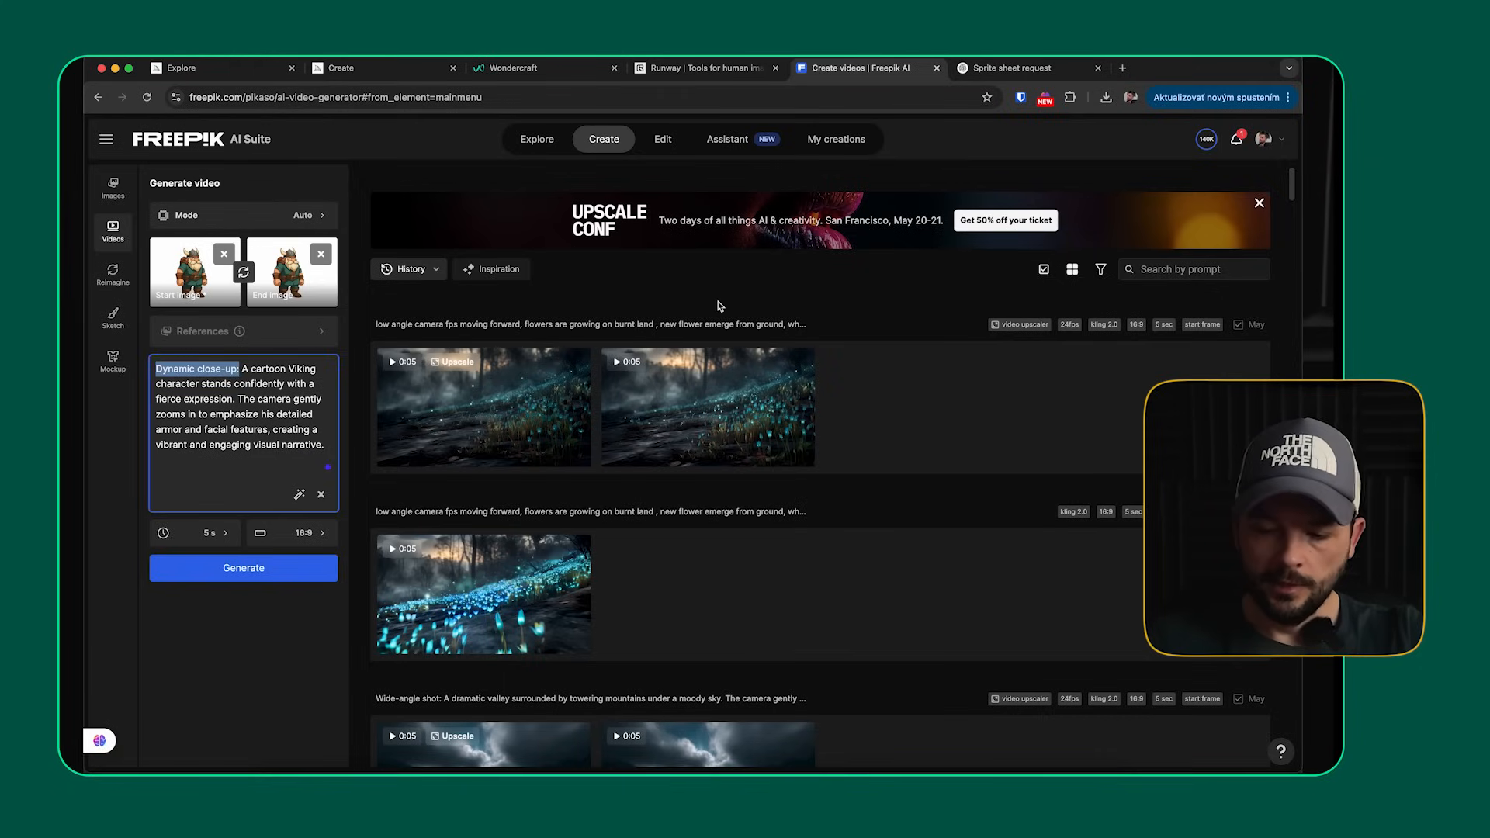
key(BackSpace)
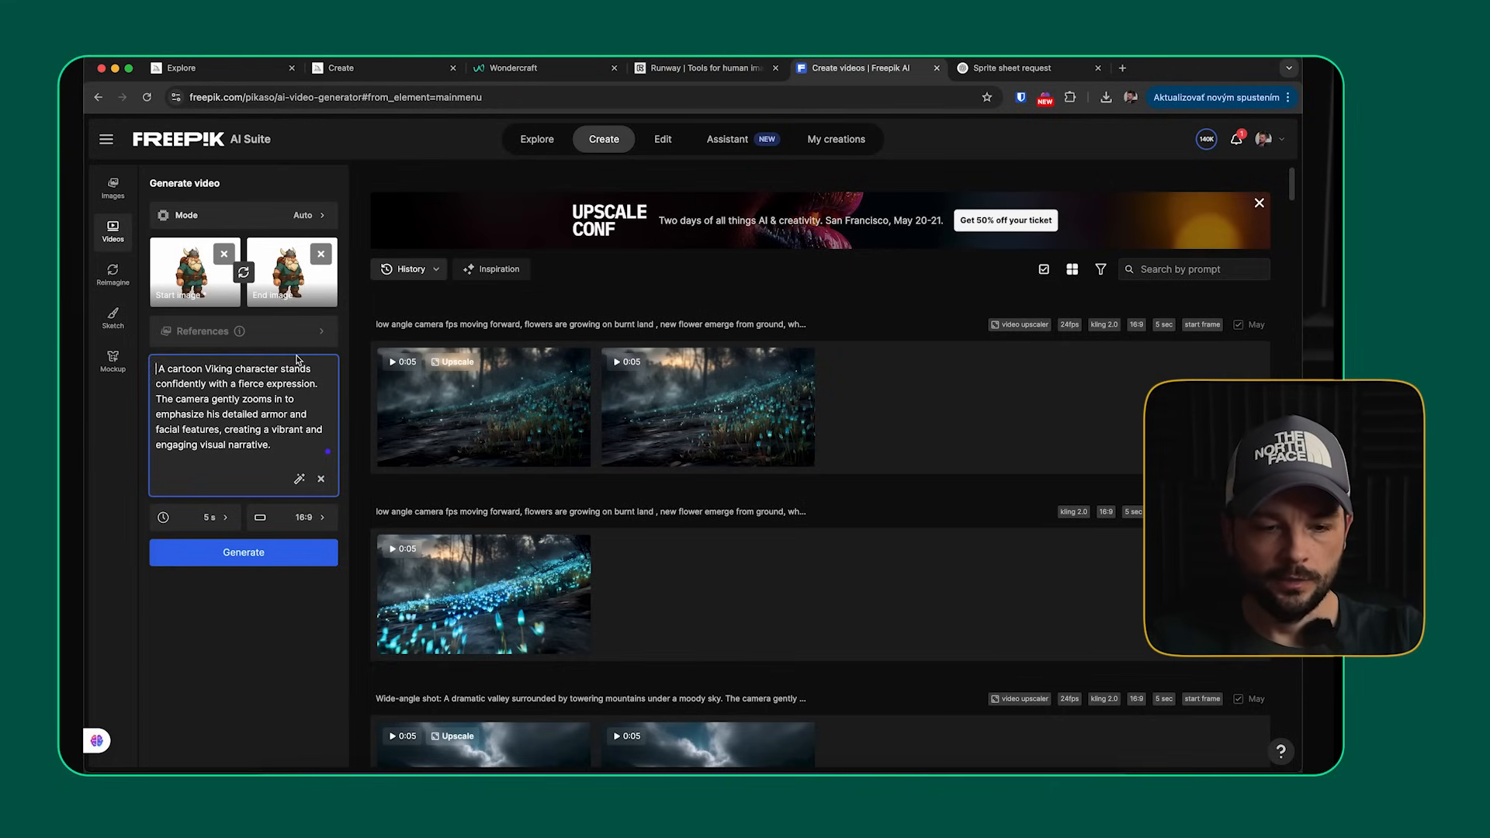
text(a loop of)
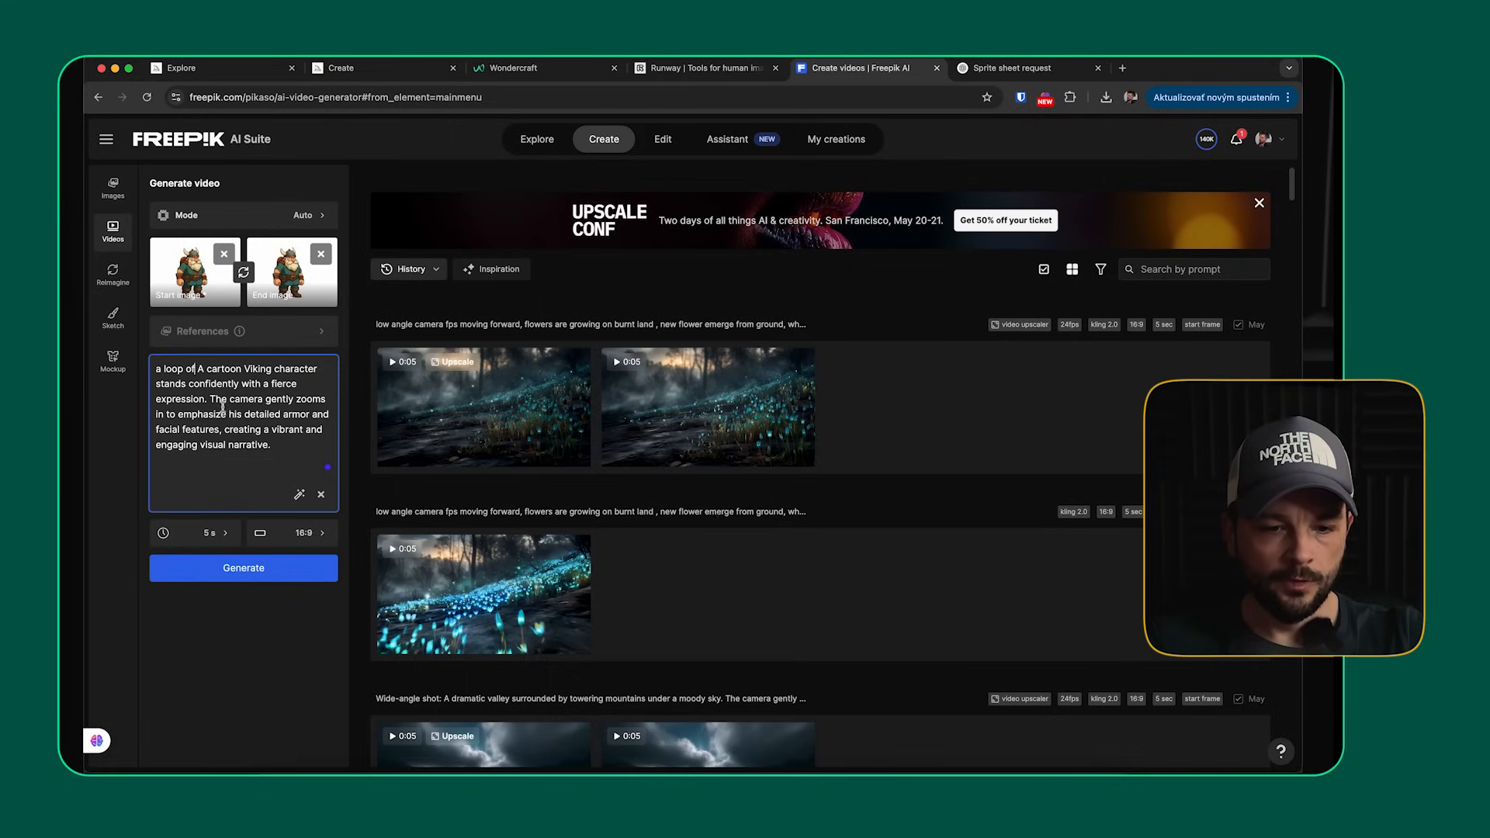
- Replace the prompt's camera zoom sentence with "camera is still, locked position." and generate the idle video
drag(209, 399, 332, 395)
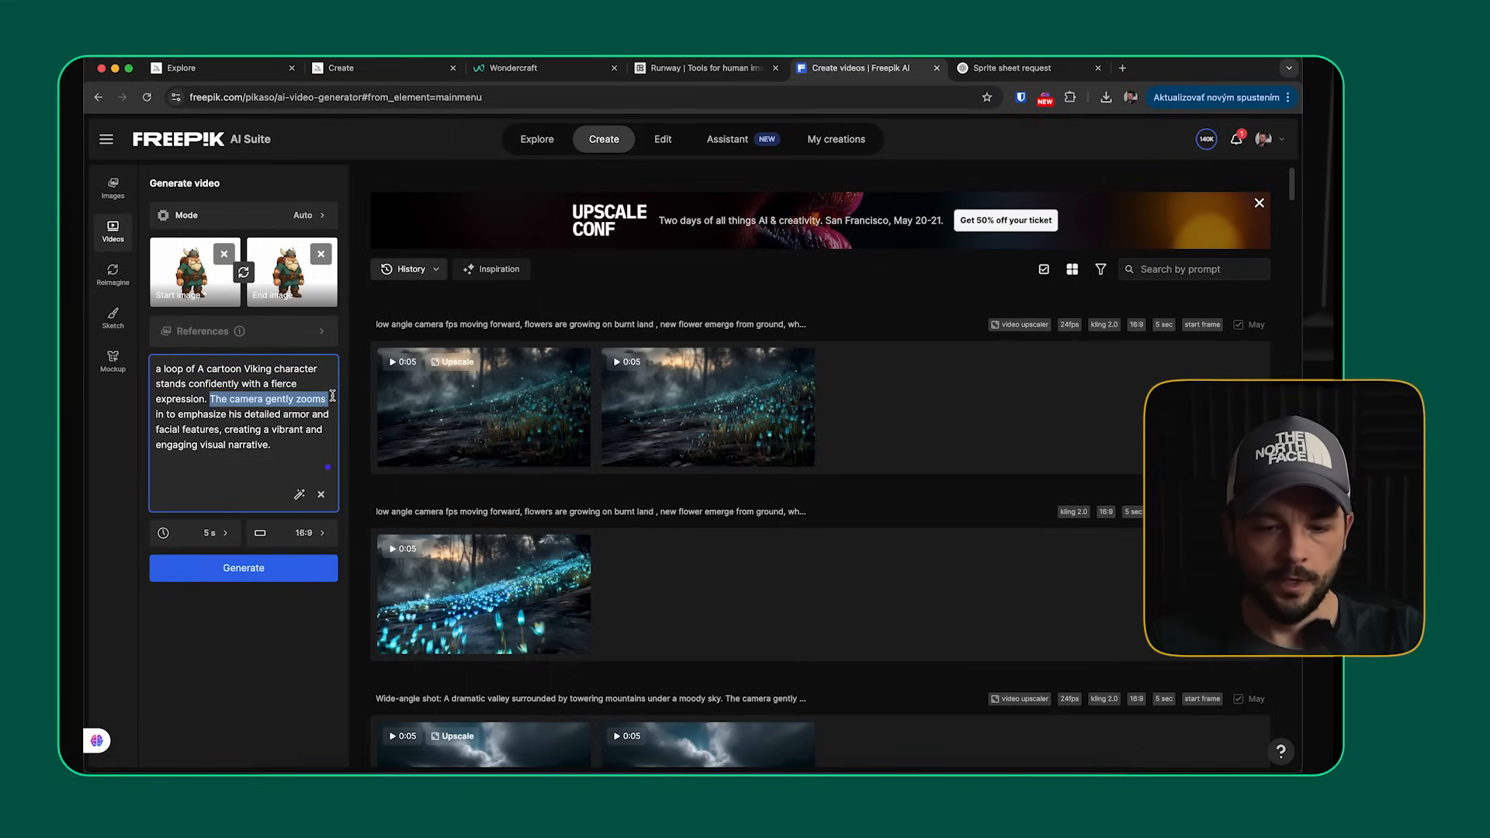
key(BackSpace)
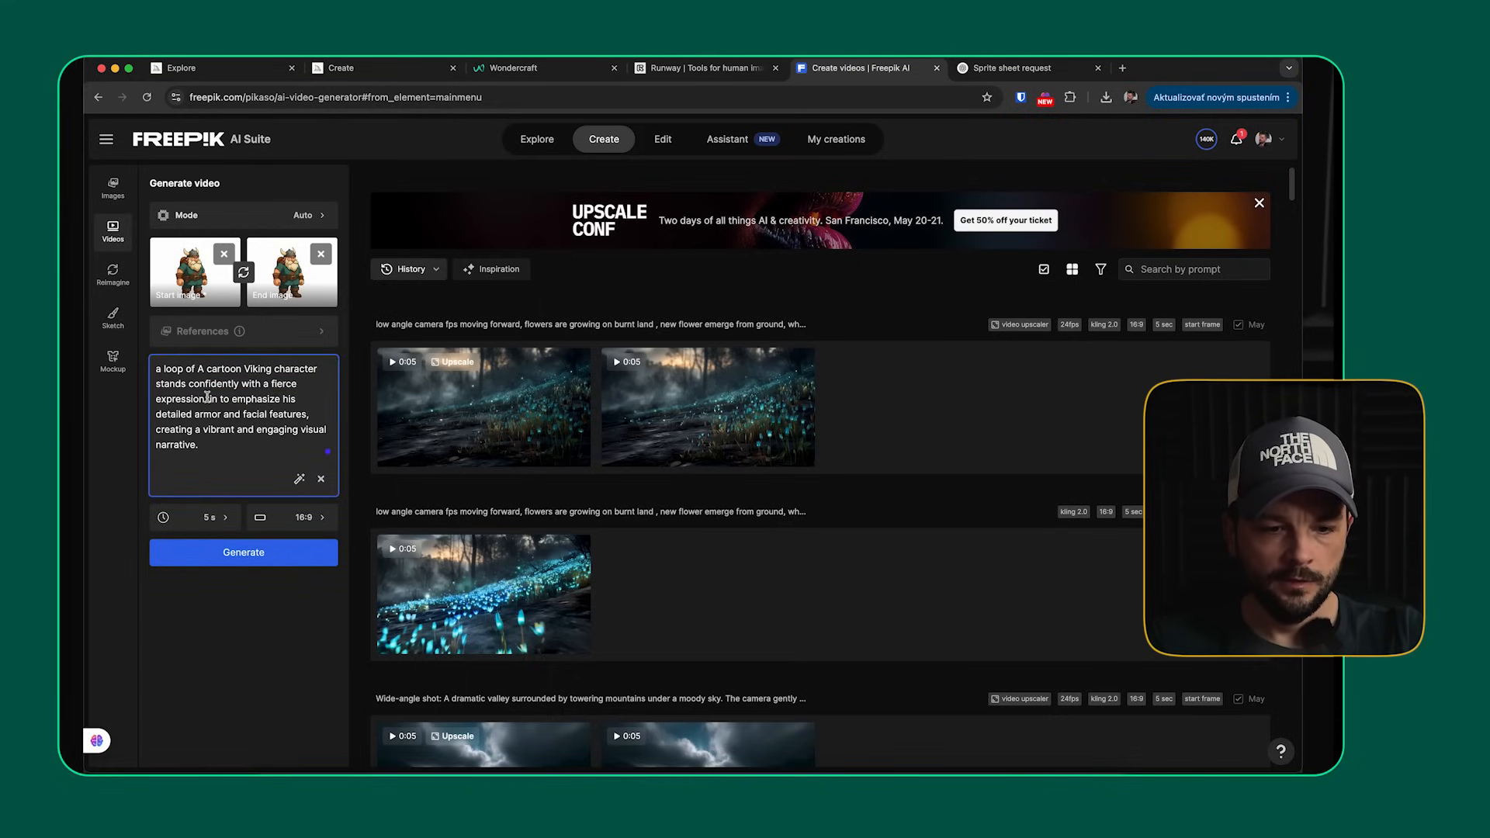
drag(208, 398, 216, 450)
key(BackSpace)
text(camera)
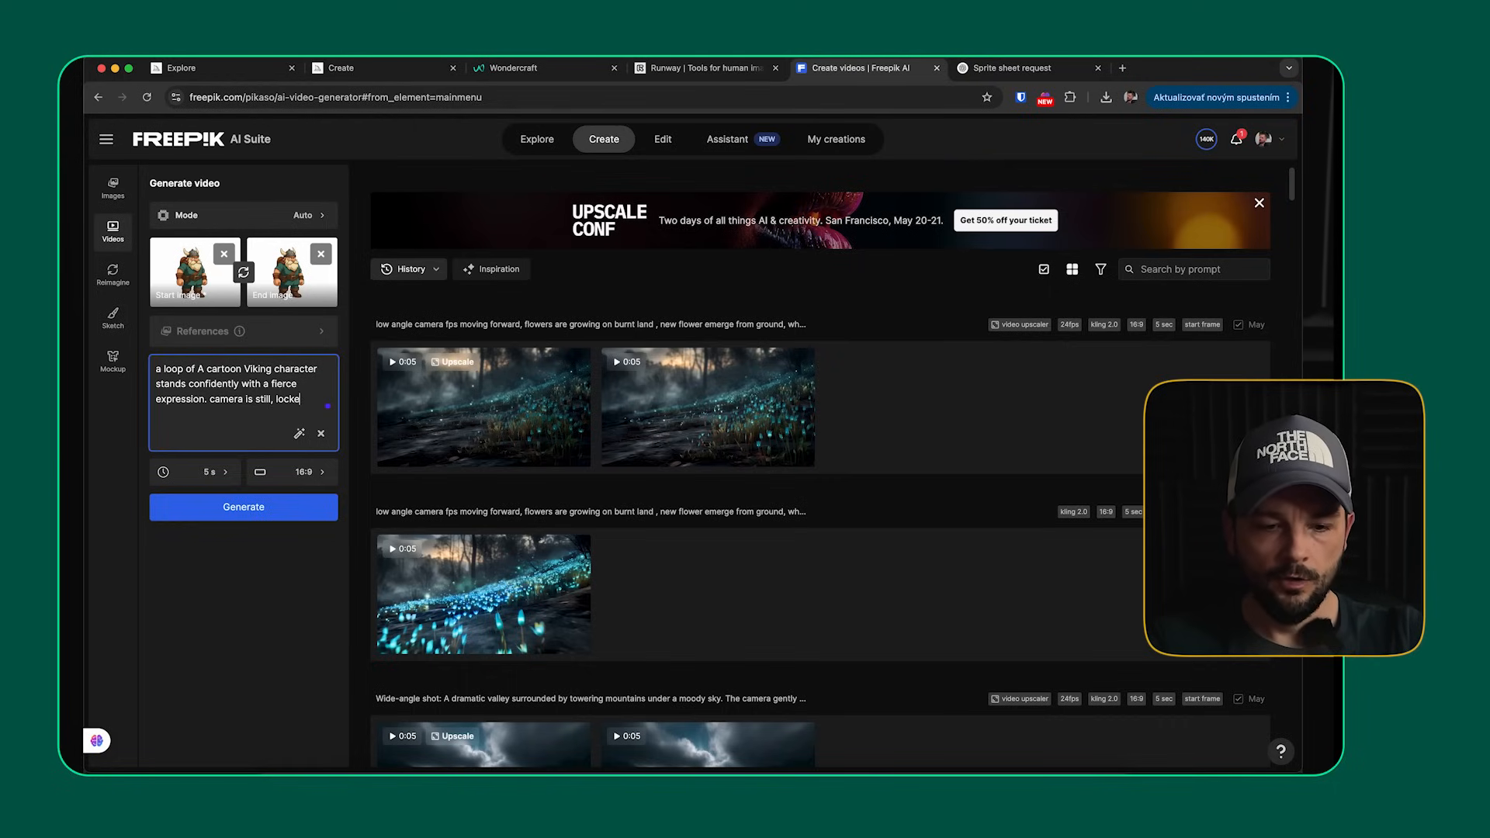
text(is still, locked position.)
click(233, 522)
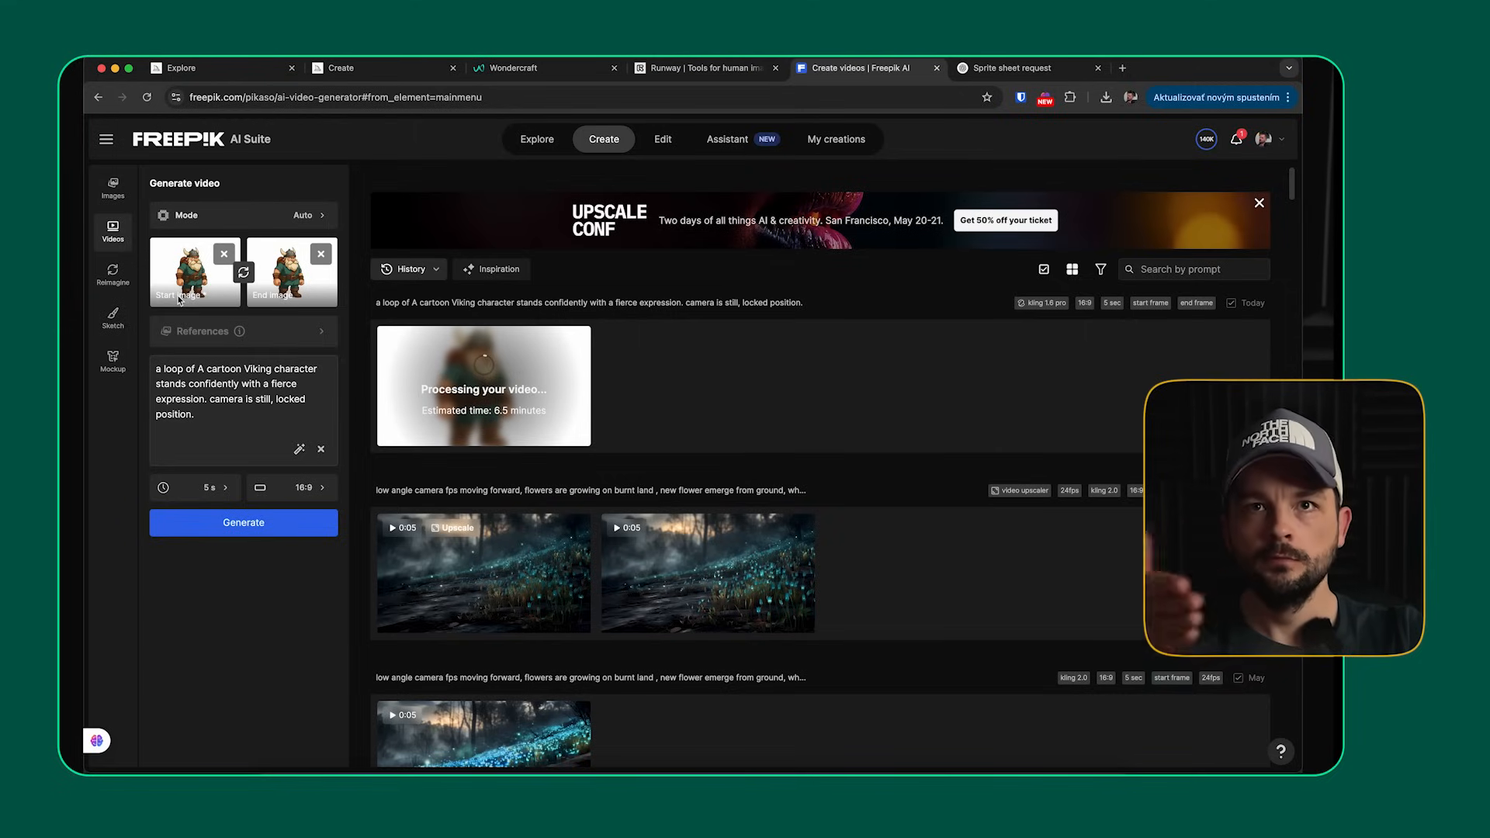
- Replace the end image with Viking_run.jpg, keeping the idle pose as the start image
click(321, 254)
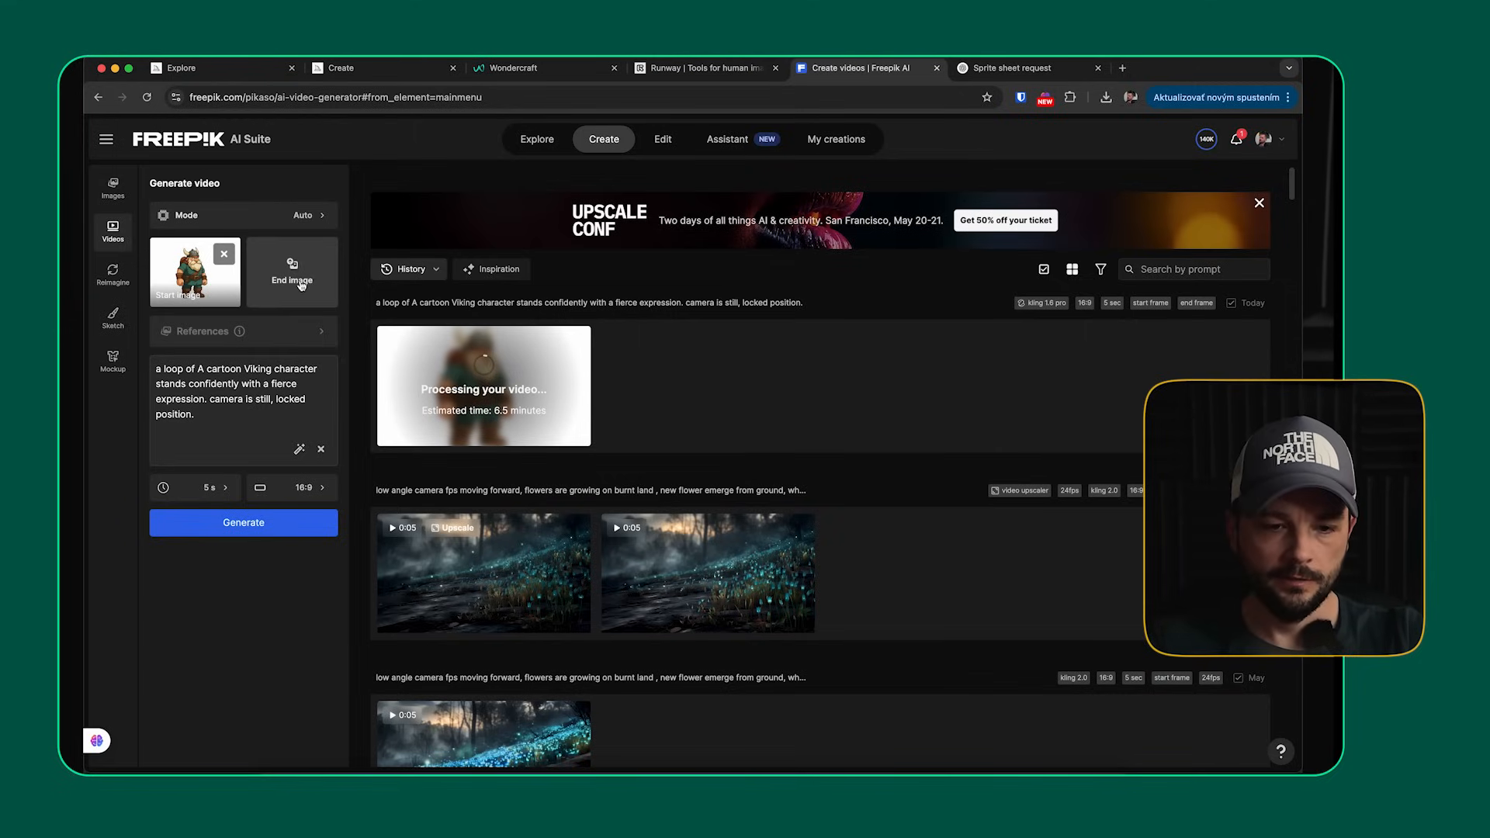
click(301, 285)
click(469, 443)
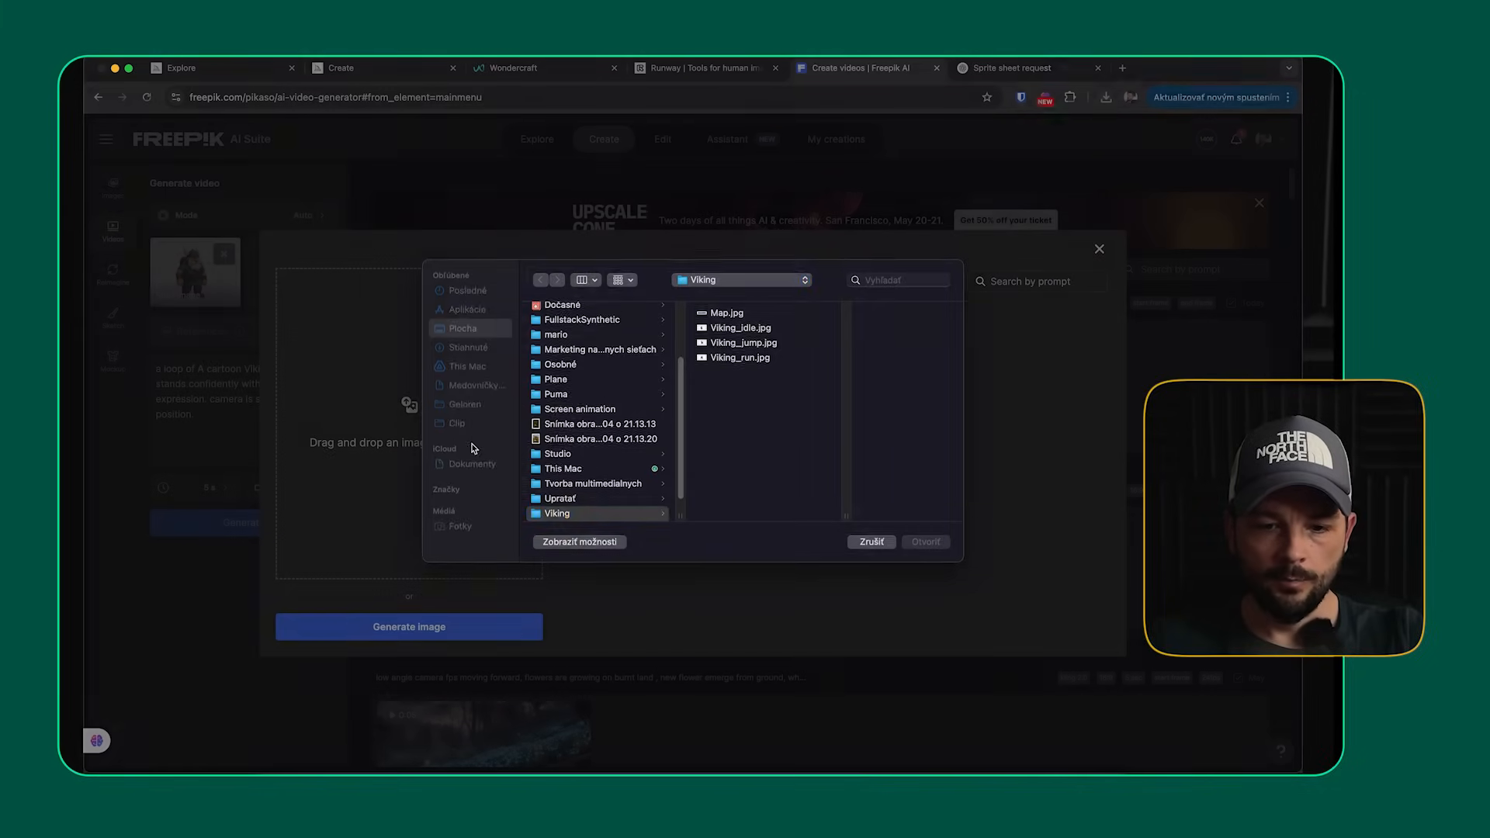
click(746, 360)
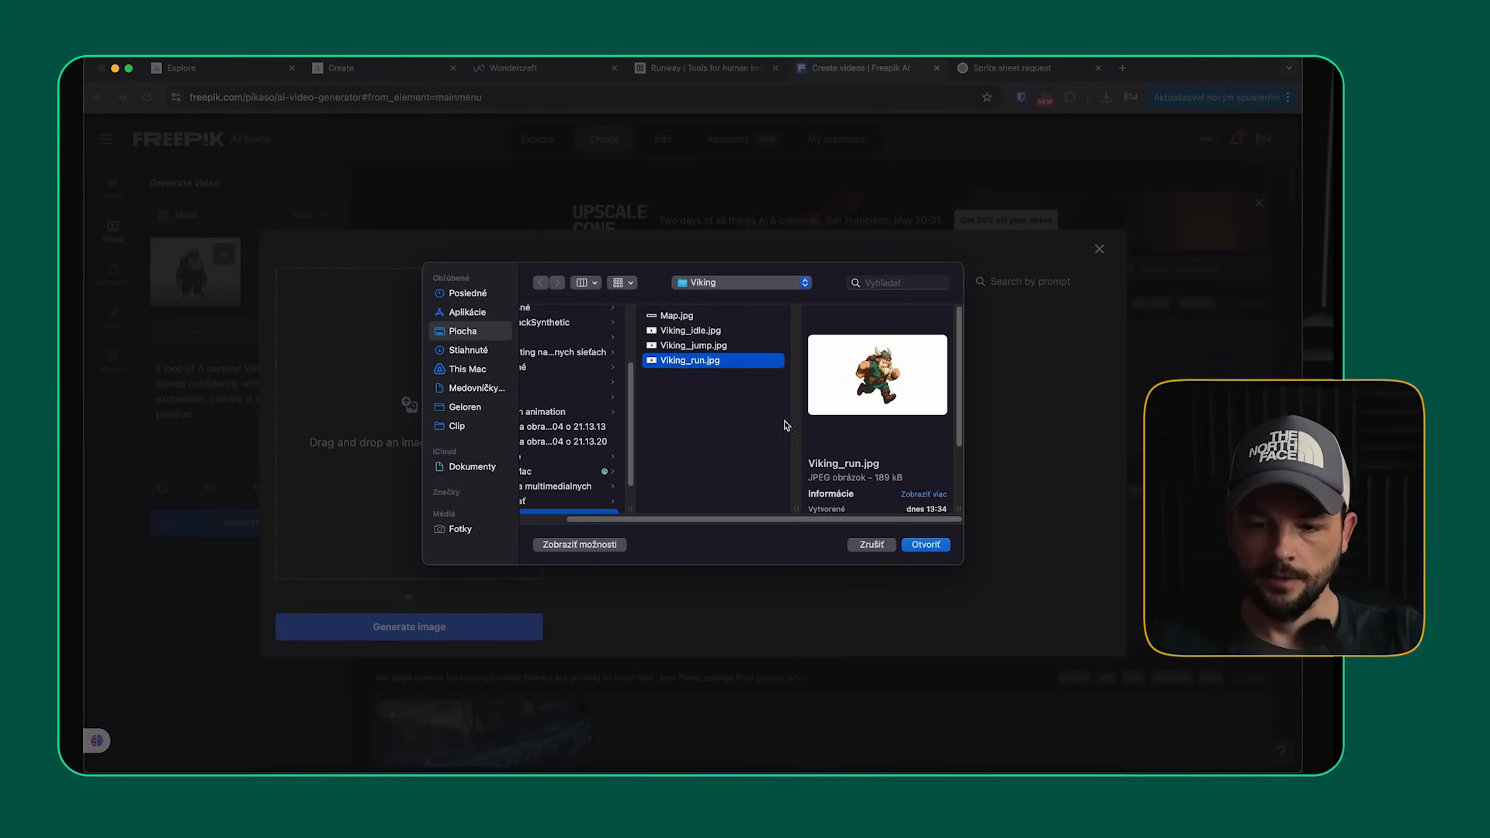
click(926, 545)
- Reword the prompt to "A cartoon Viking character stands confidently and starts to run . camera is still, locked position." and generate the video
click(194, 371)
drag(198, 366, 89, 381)
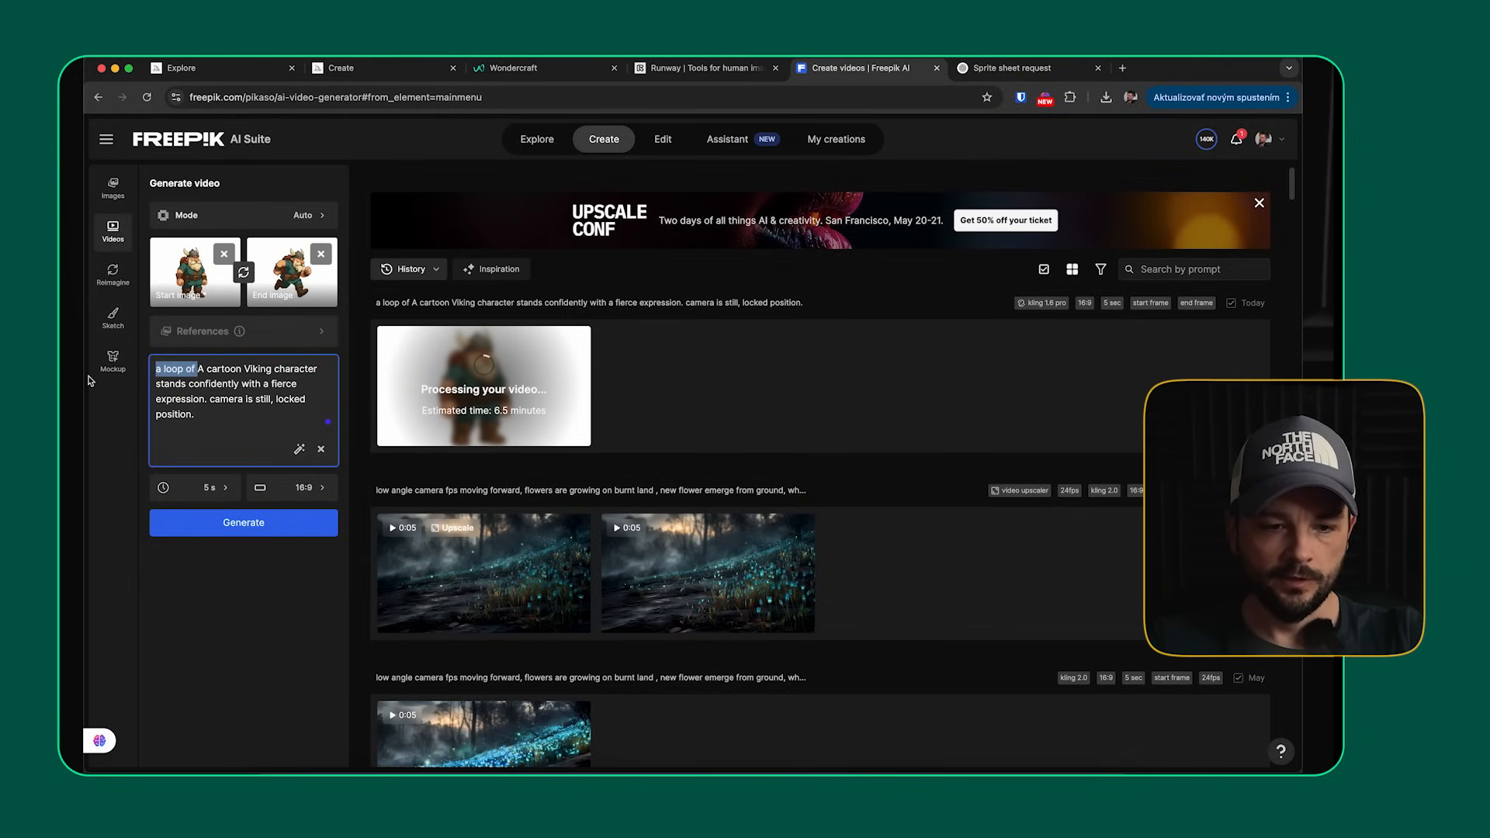
key(BackSpace)
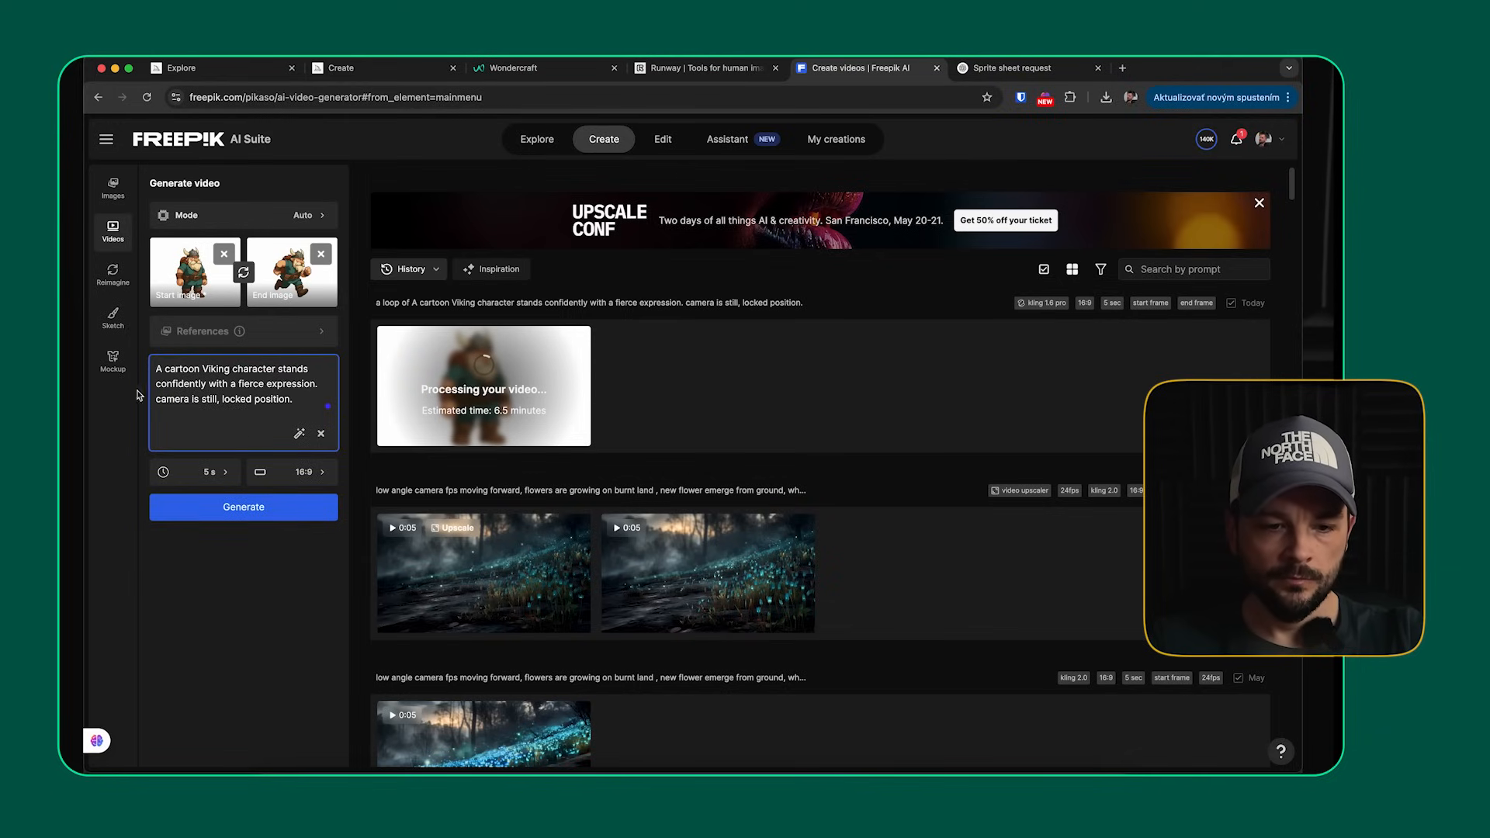
click(208, 382)
text(and s)
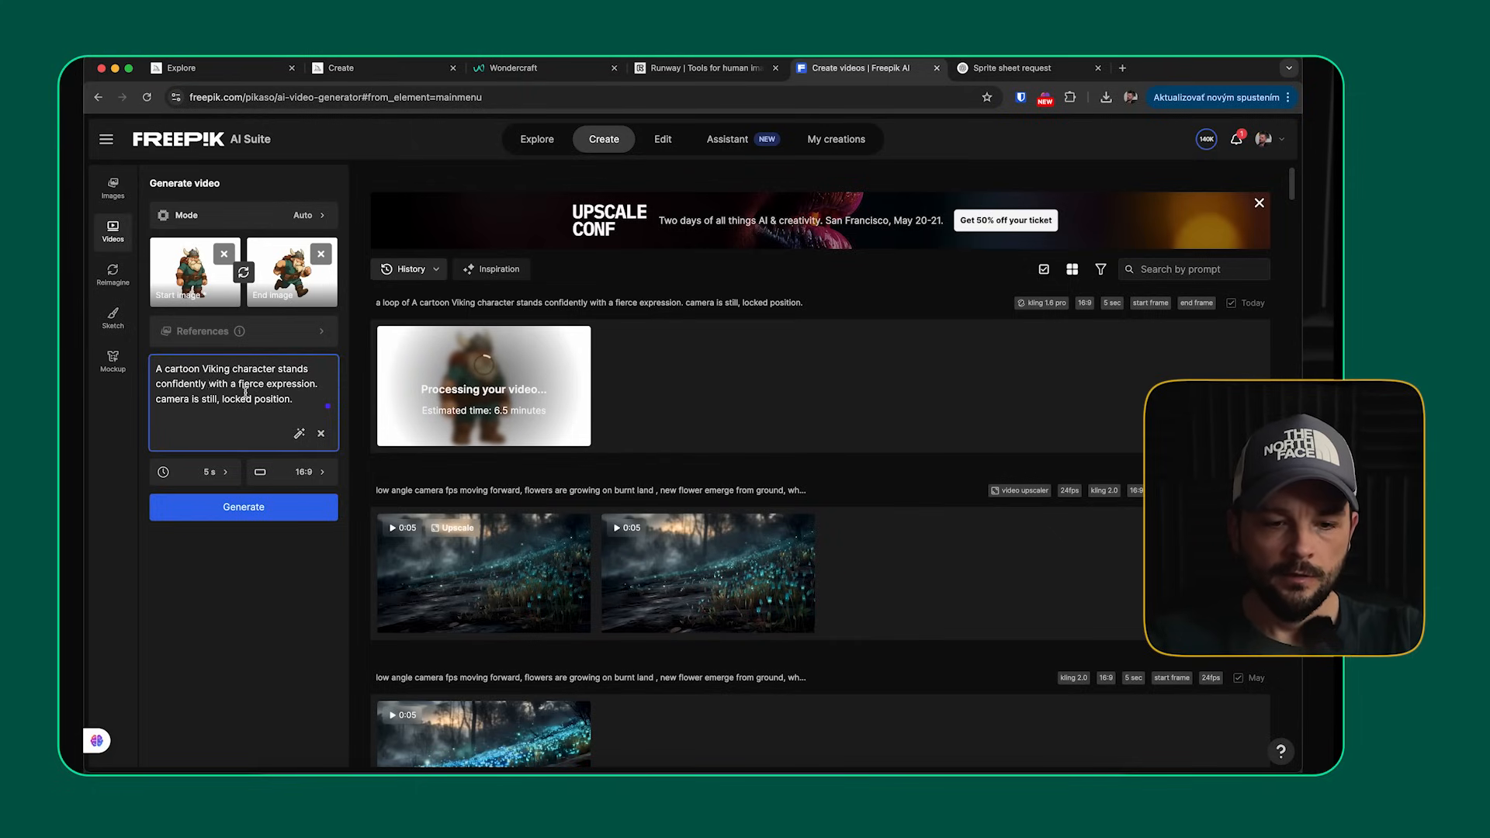
text(tarts to)
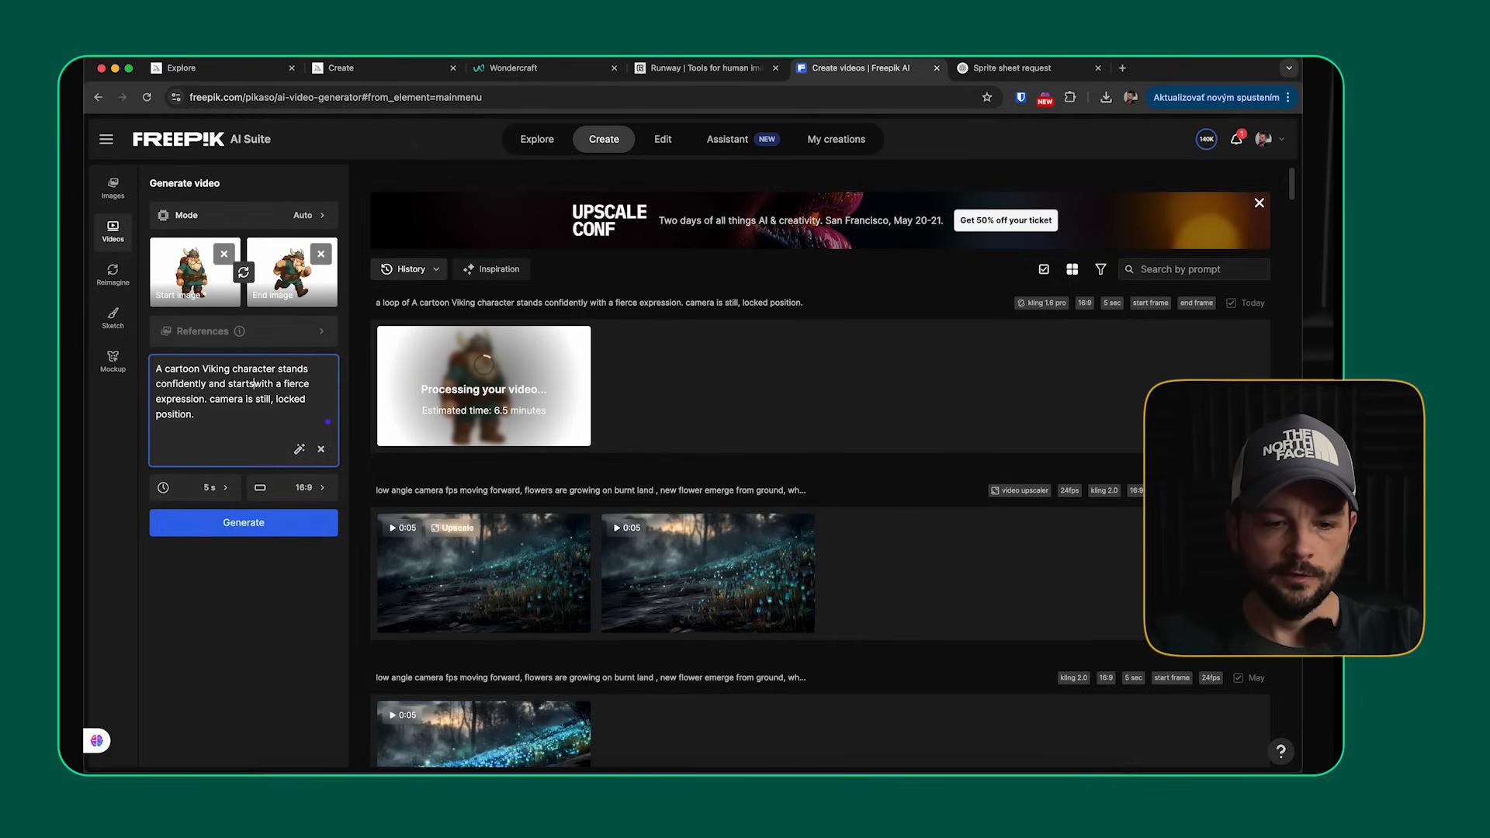
drag(271, 384, 198, 399)
text(run)
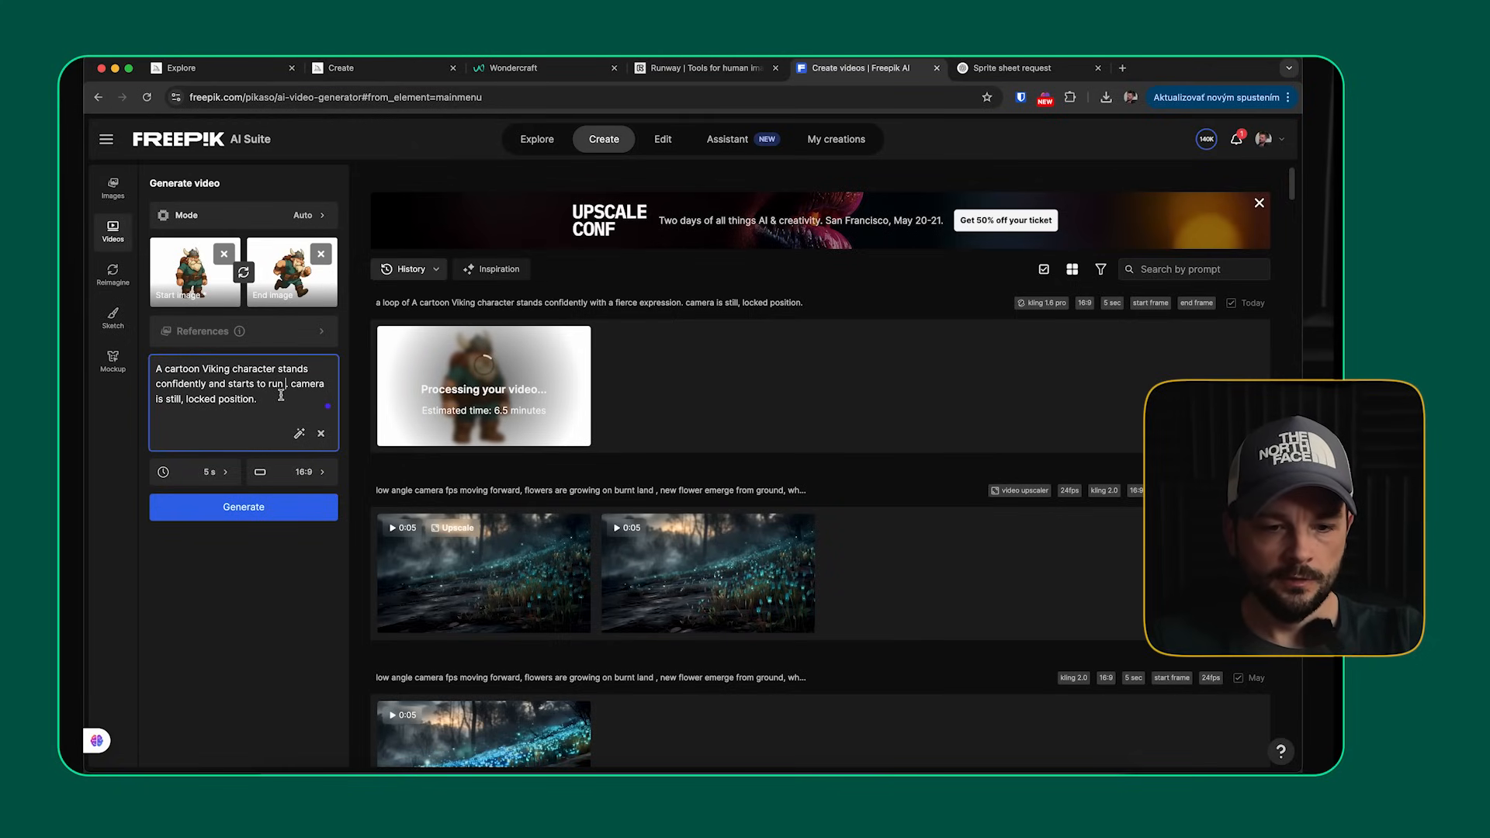
click(241, 509)
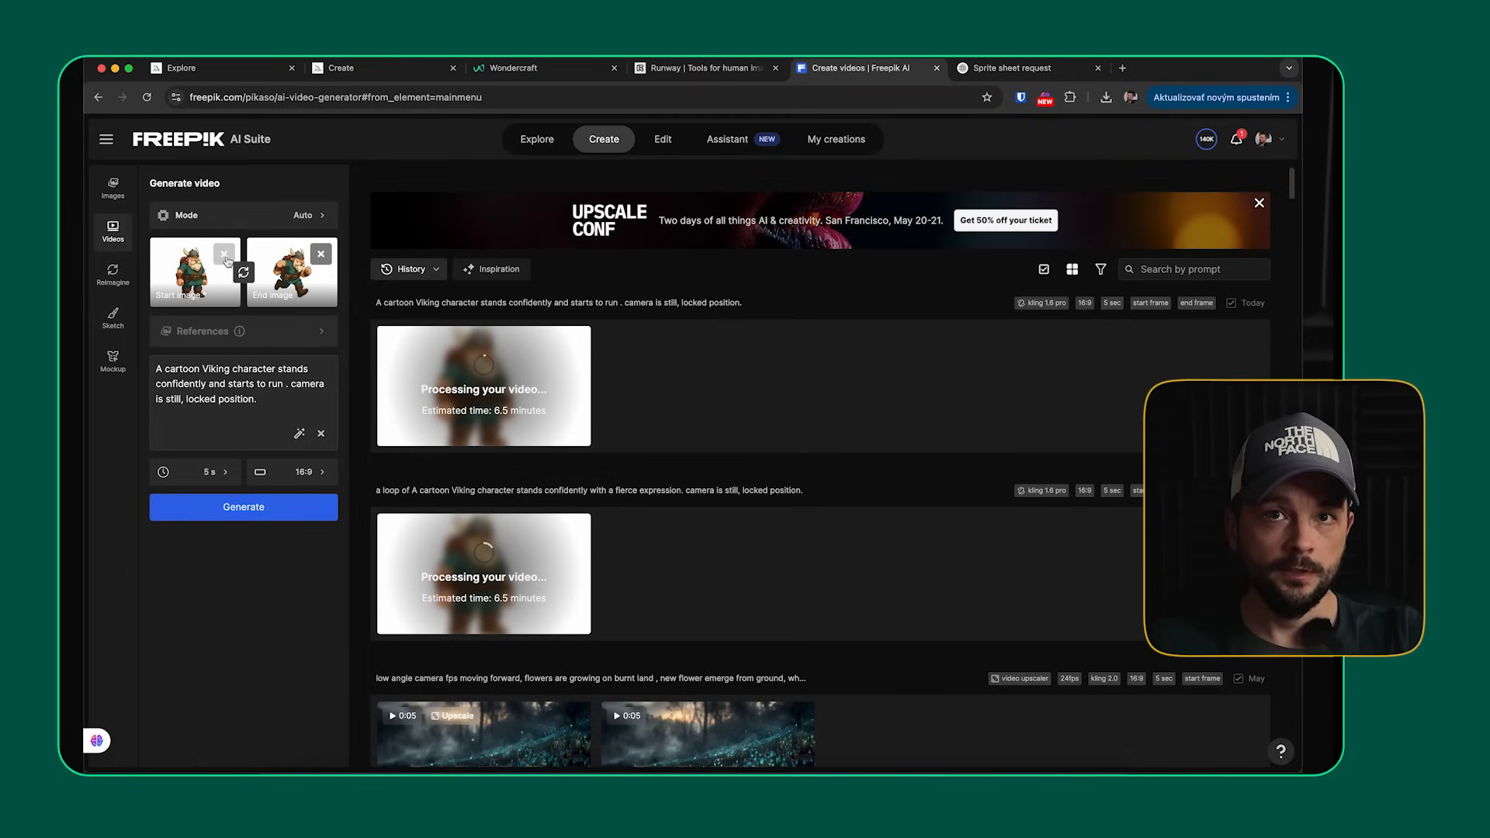
- Replace the start image with Viking_run.jpg so the video starts and ends on the running pose
click(226, 260)
click(203, 272)
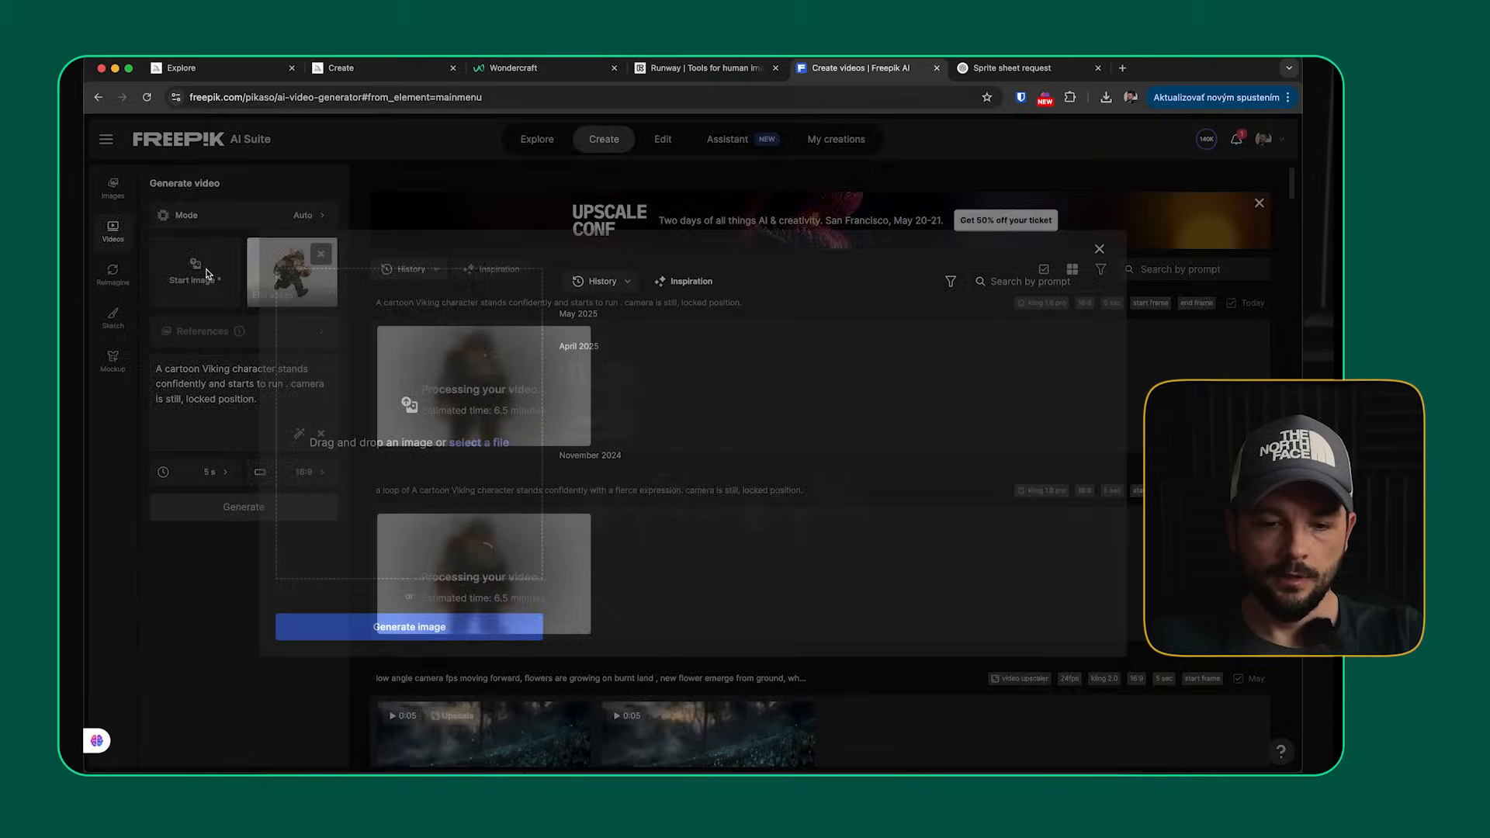
click(469, 444)
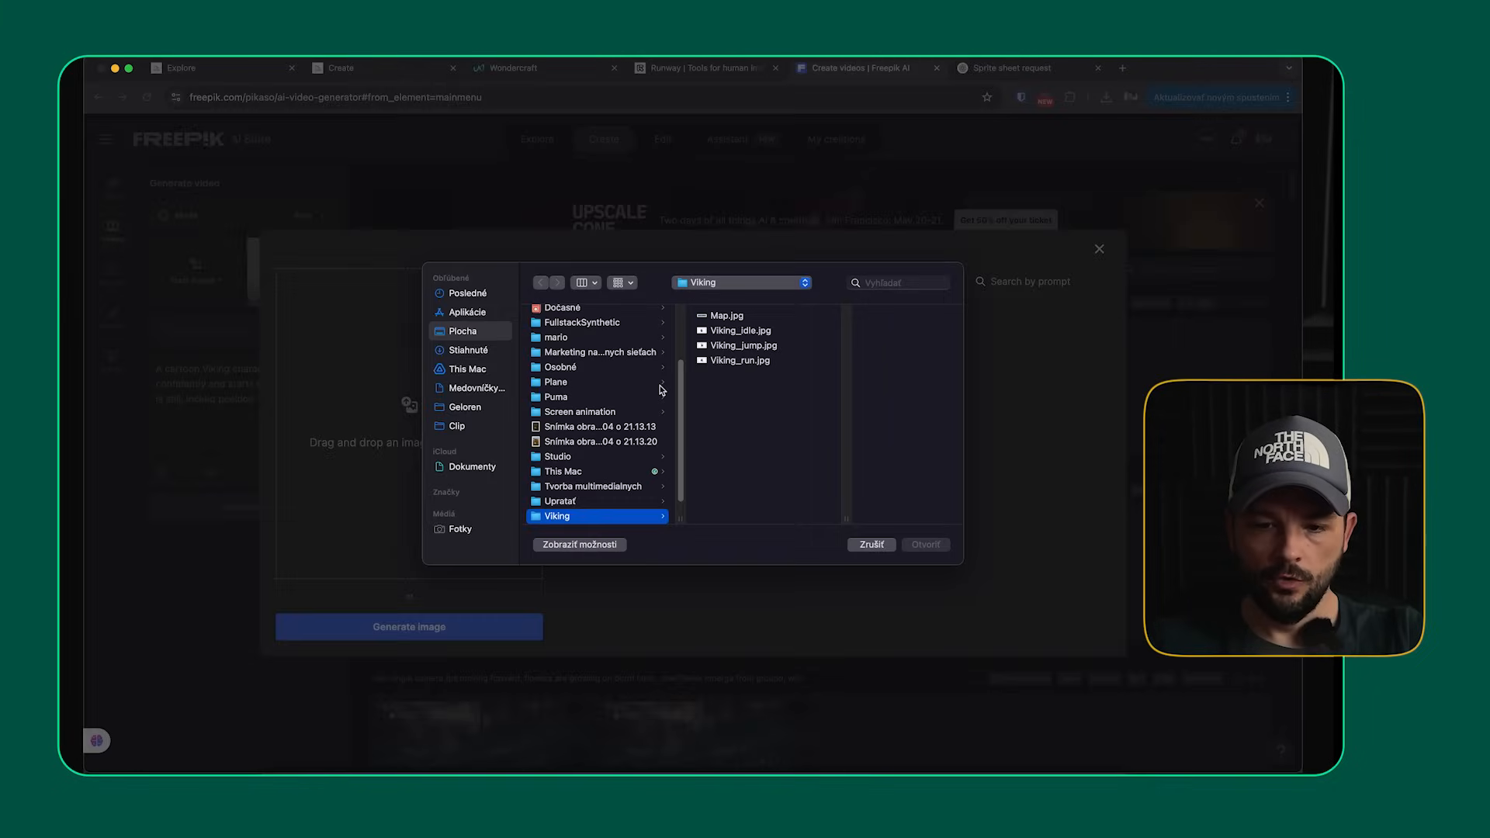
click(758, 361)
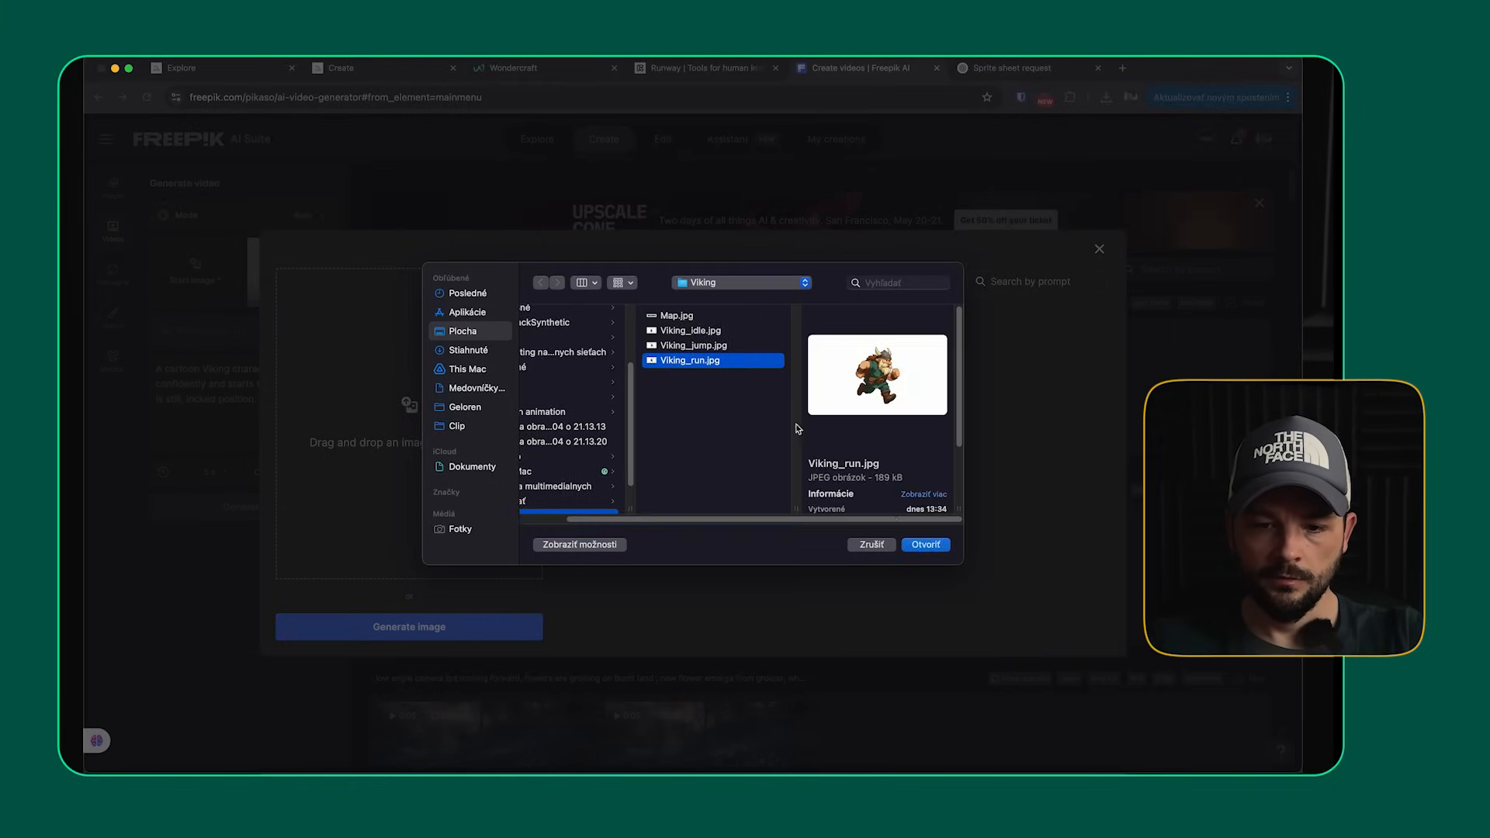
click(931, 546)
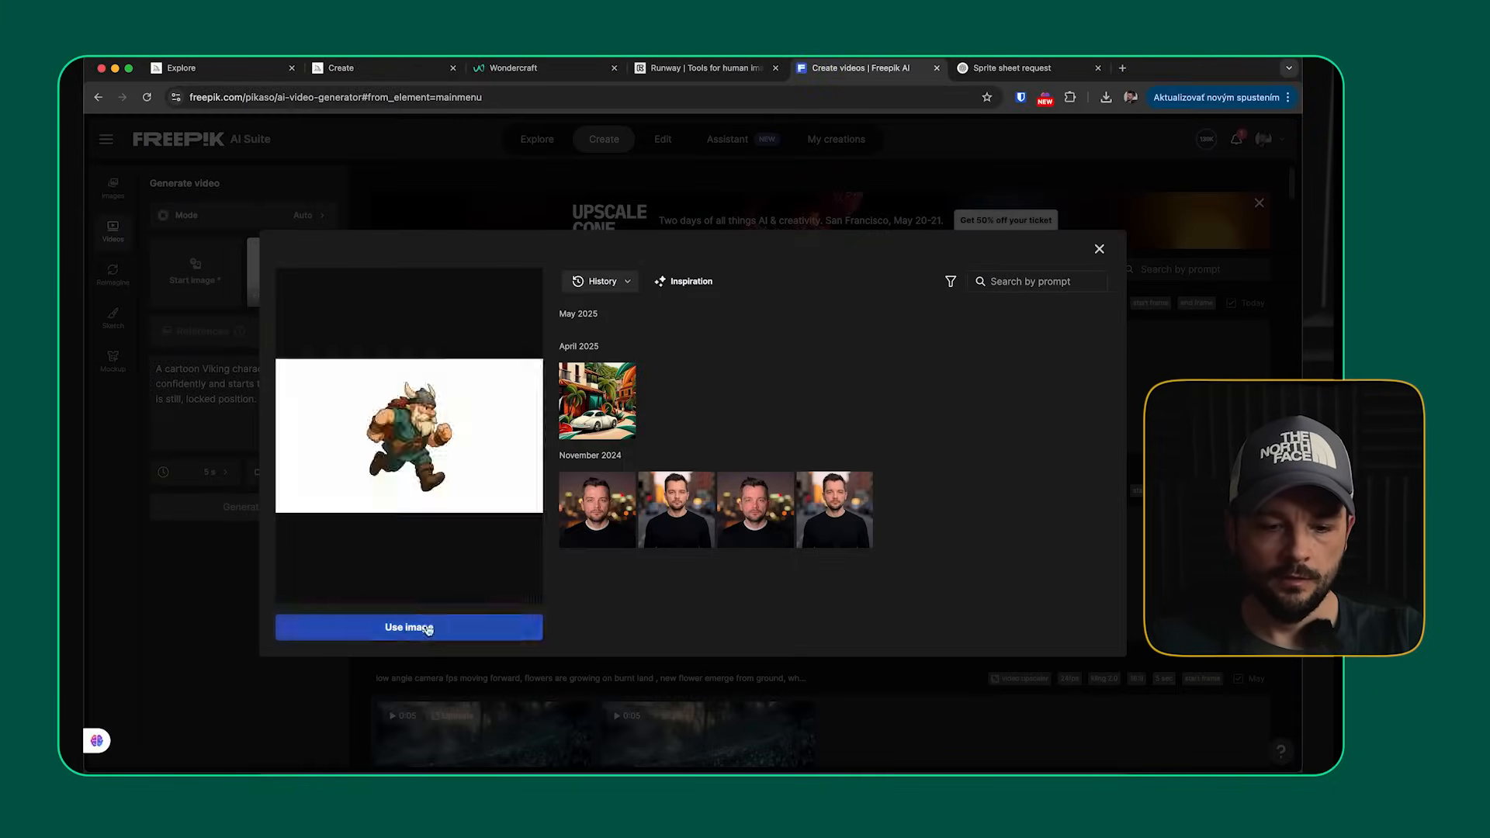
click(428, 630)
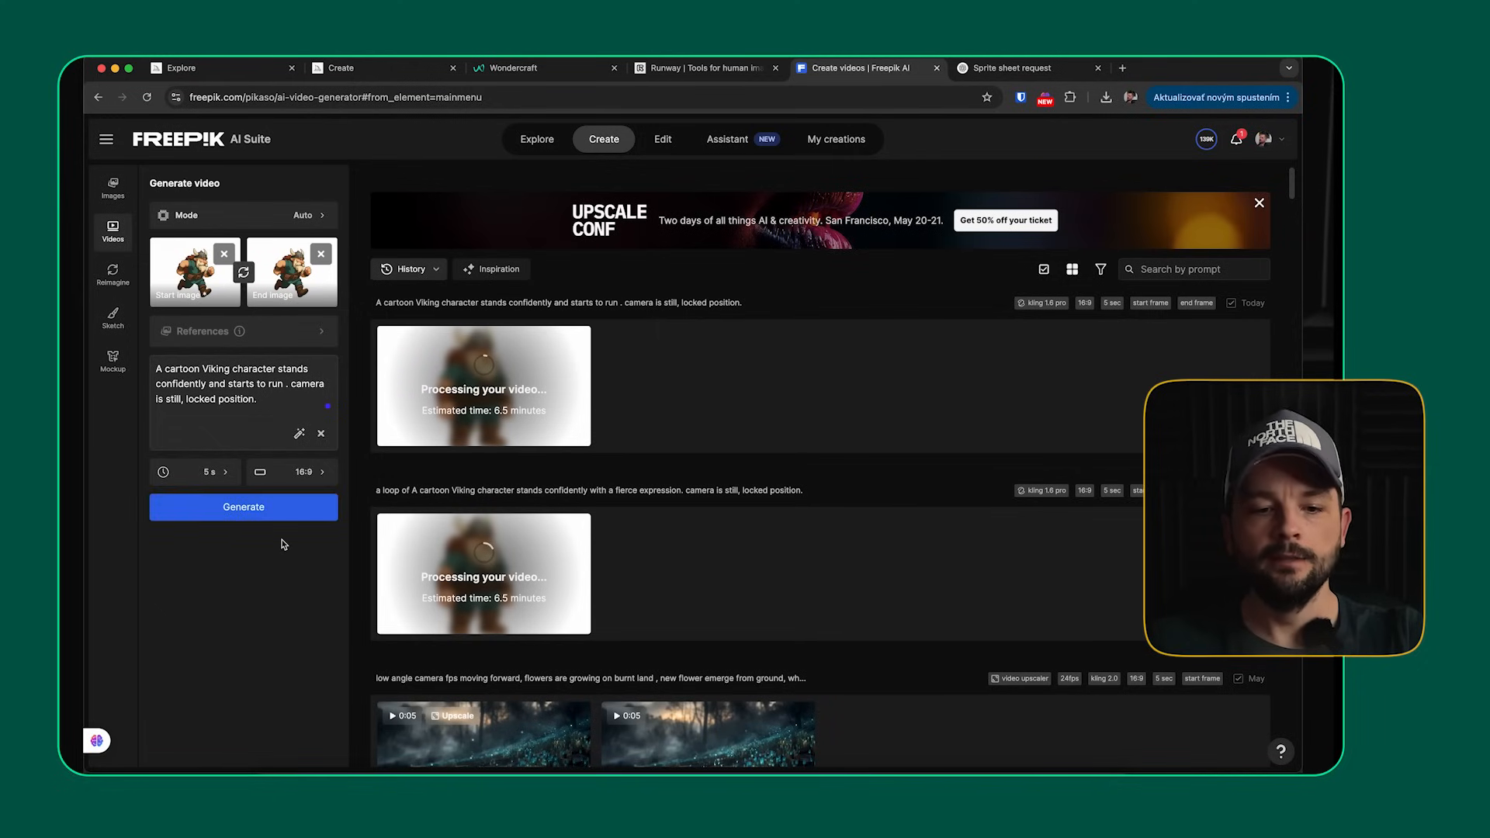
- Reword the prompt to "loop motion of A cartoon Viking character runs steadily . camera is still, locked position."
click(156, 368)
text(loop motion of)
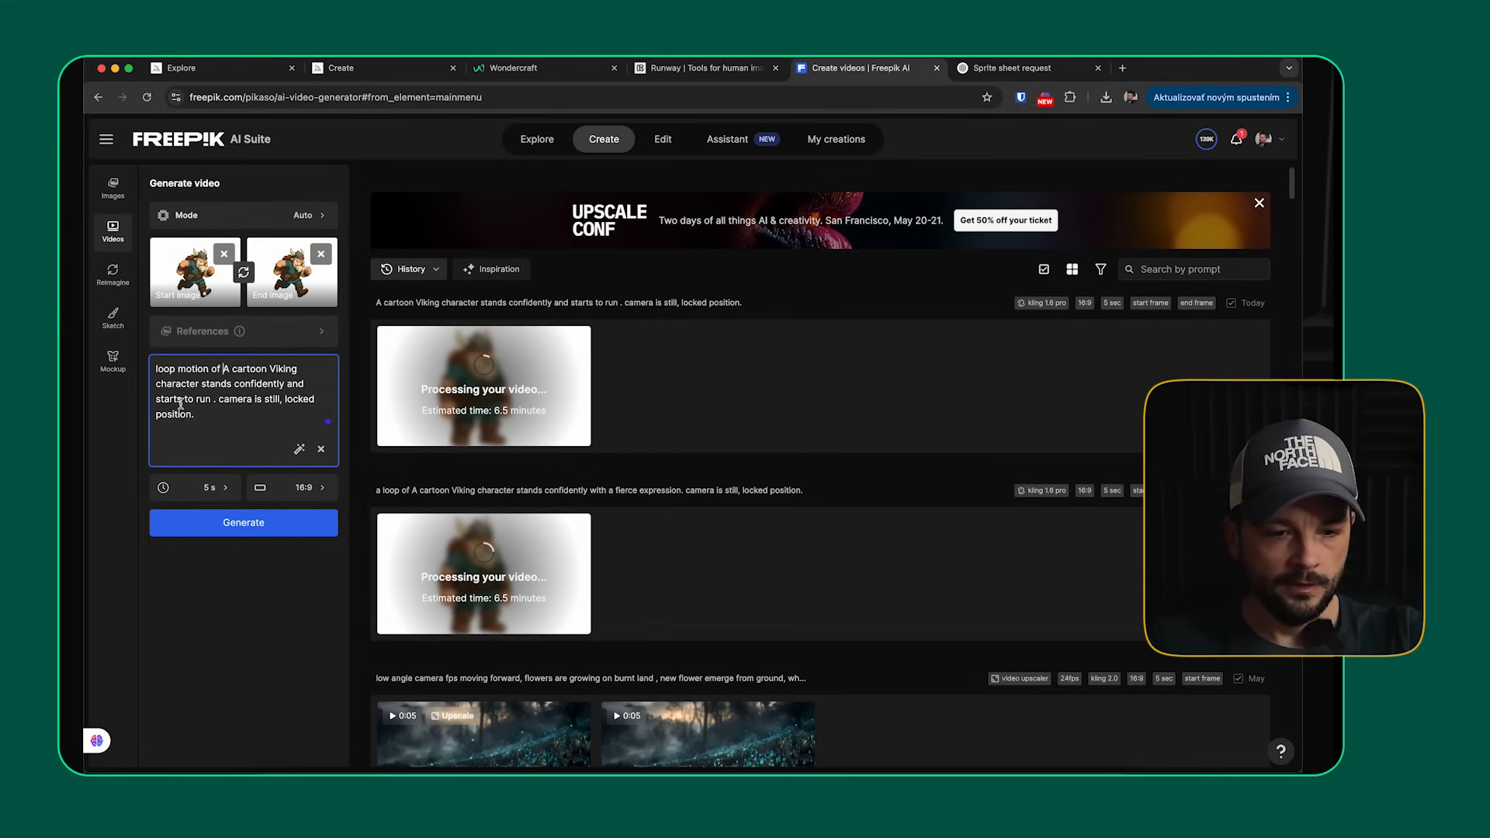
double_click(212, 384)
text(runs steadily)
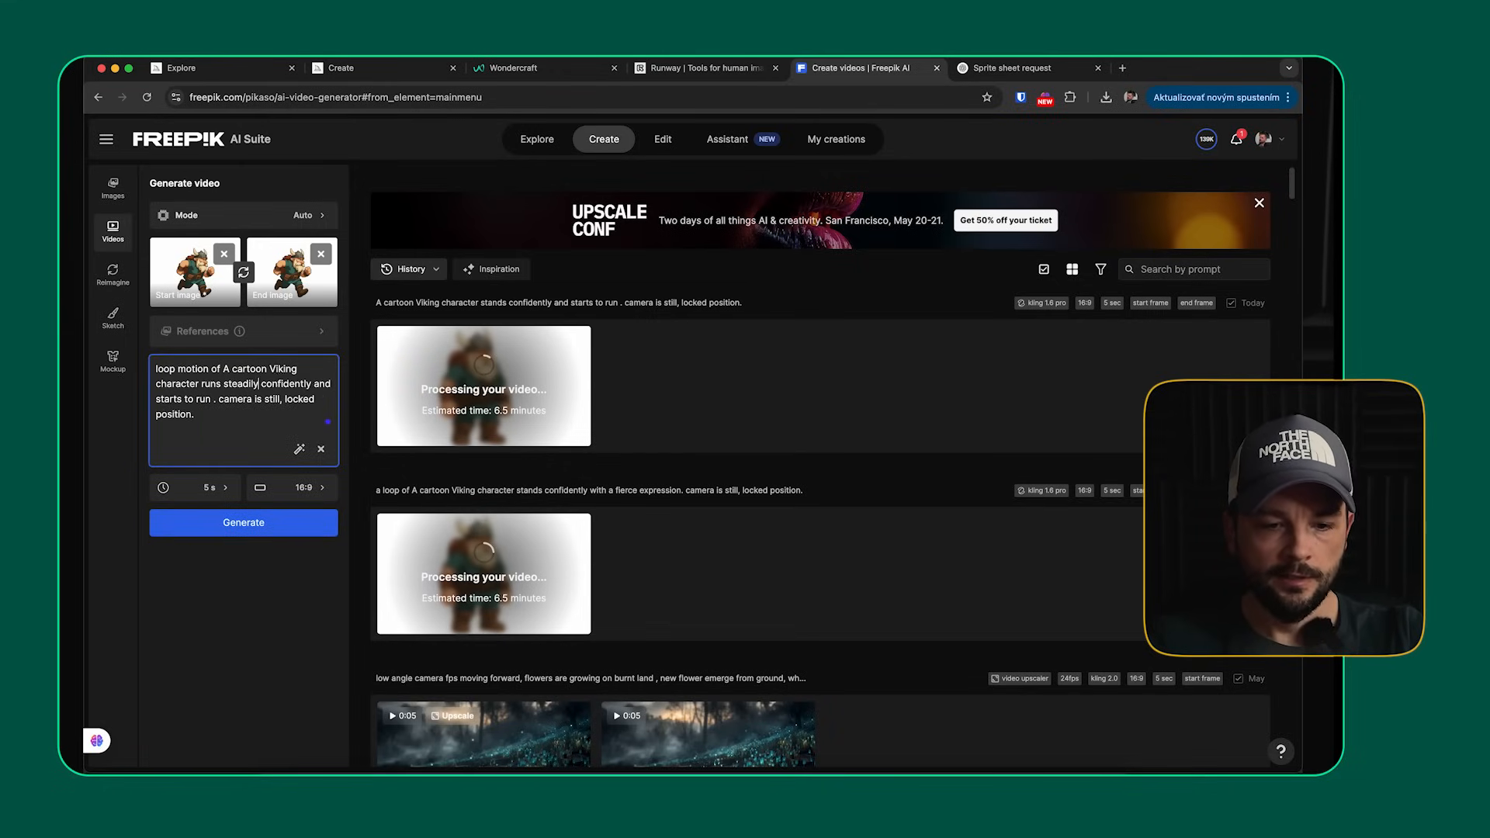
drag(260, 384, 210, 397)
key(BackSpace)
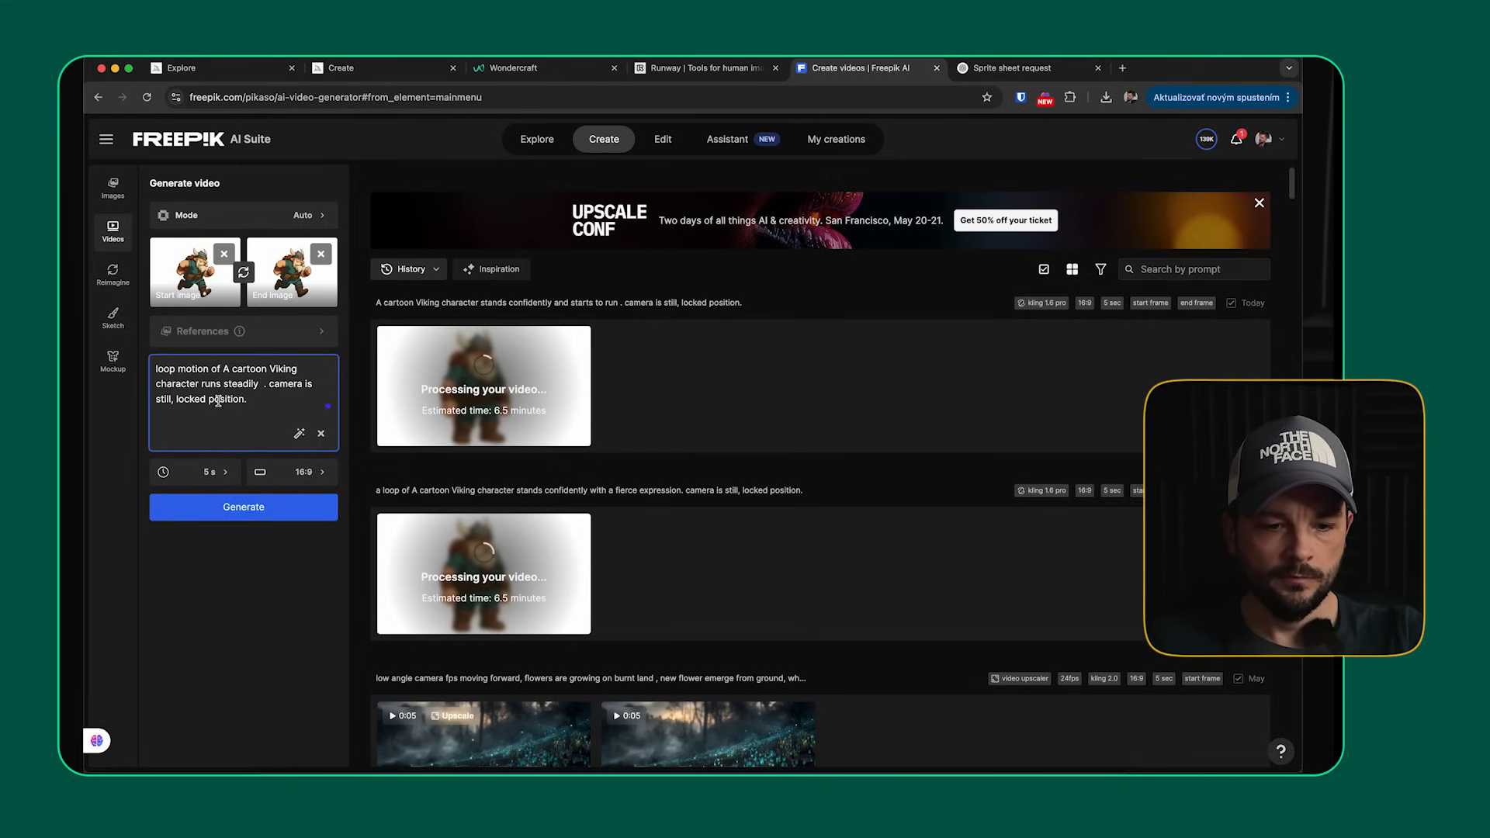
- Generate the steady running loop video and replace the end image with Viking_jump.jpg
click(258, 514)
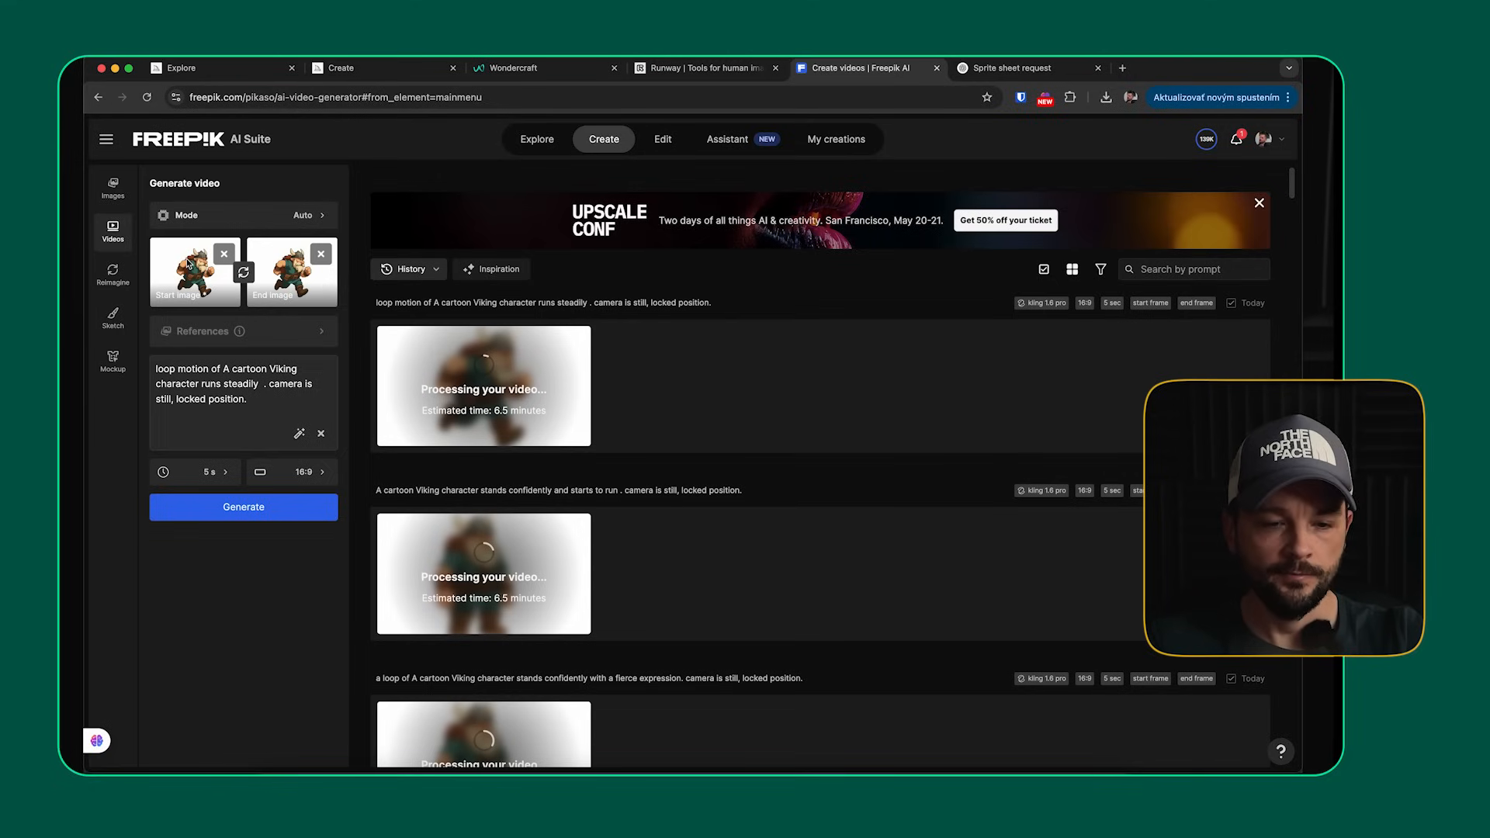
click(321, 254)
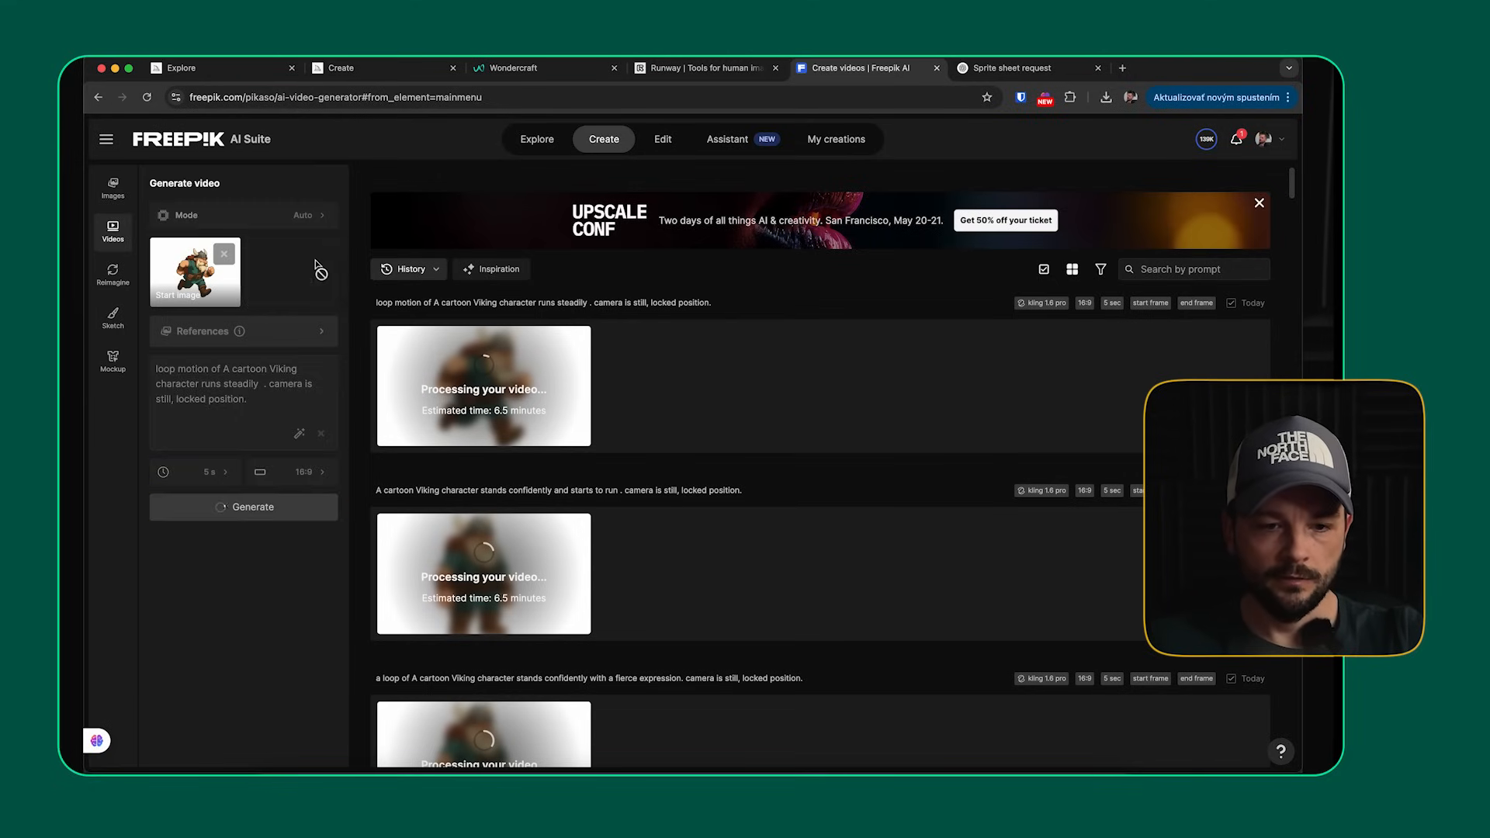
click(298, 270)
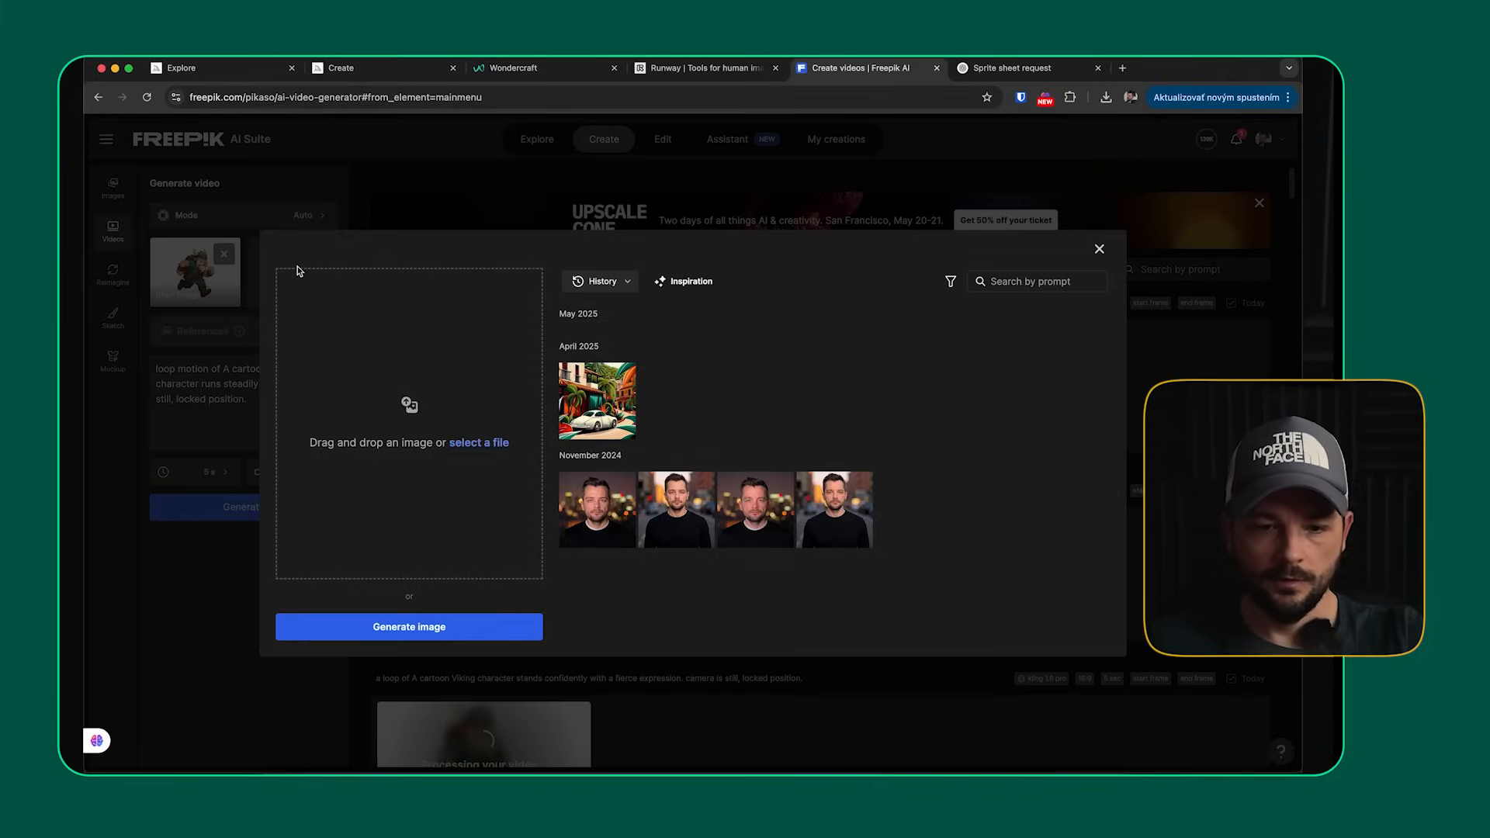
click(482, 444)
click(730, 348)
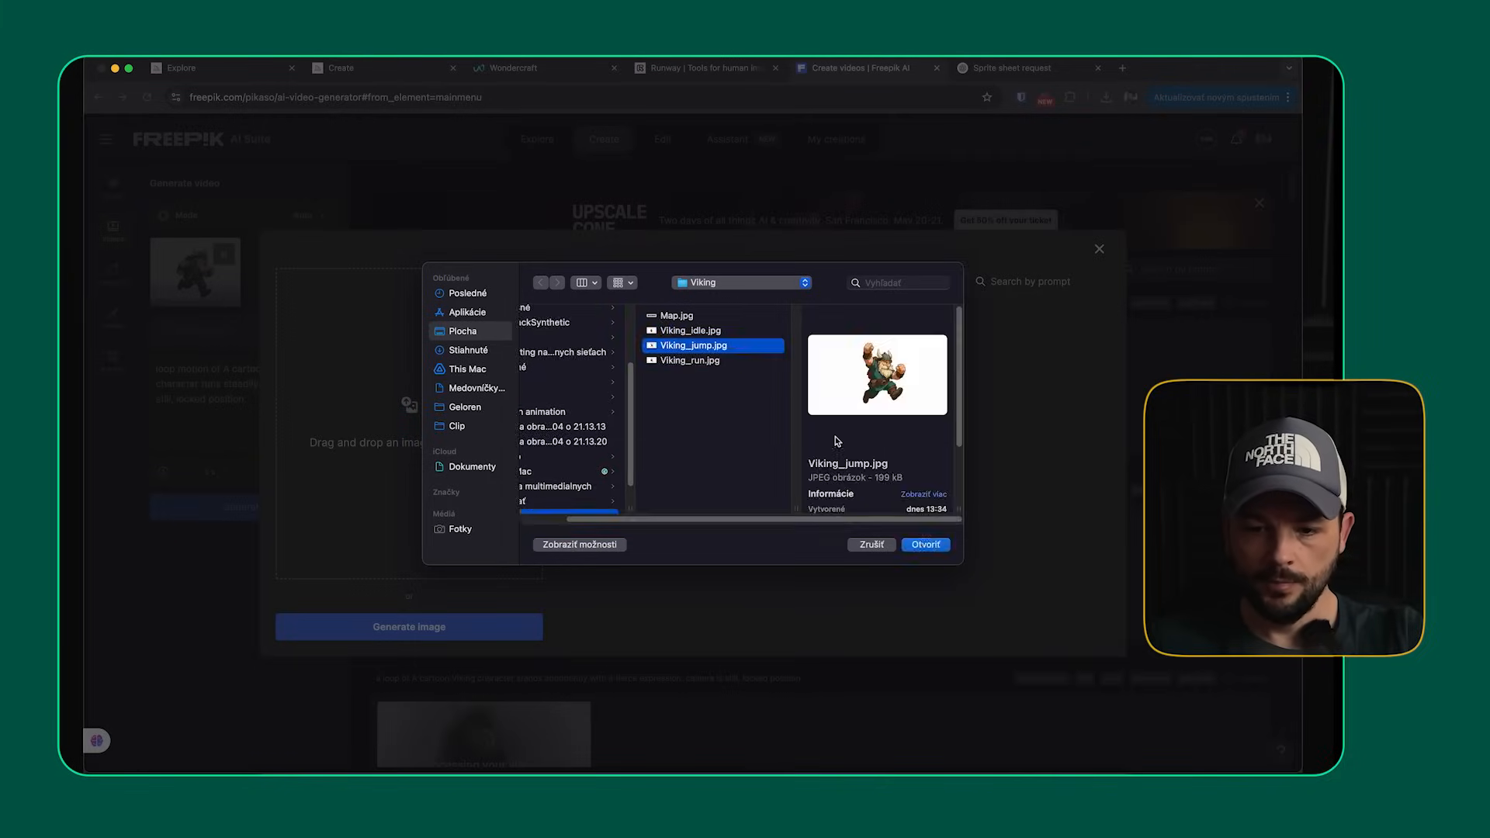
click(925, 545)
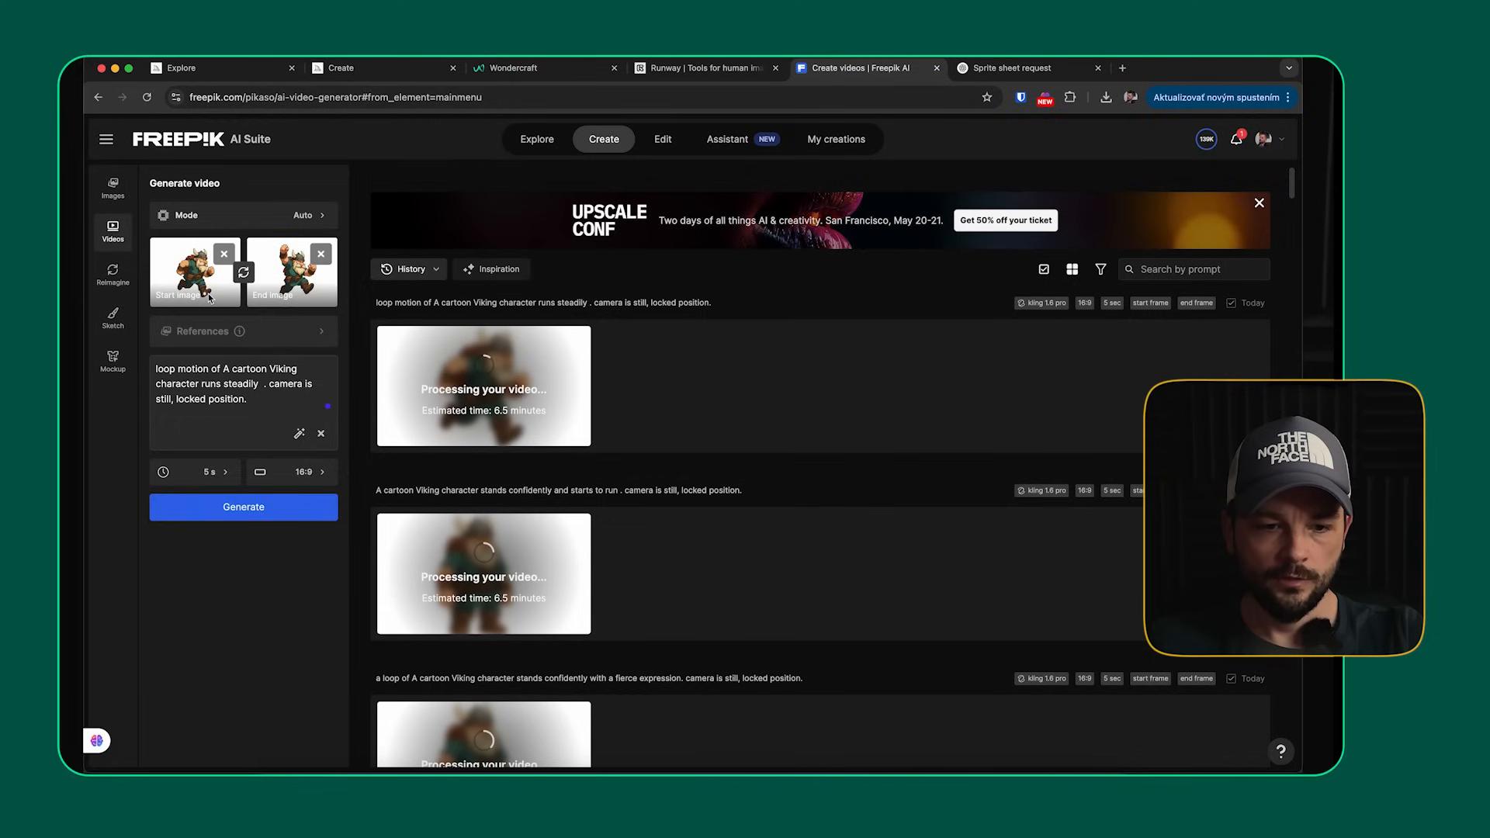
- Reword the prompt to "A cartoon Viking character runs into a jump . camera is still, locked position." and generate the video
double_click(175, 366)
key(BackSpace)
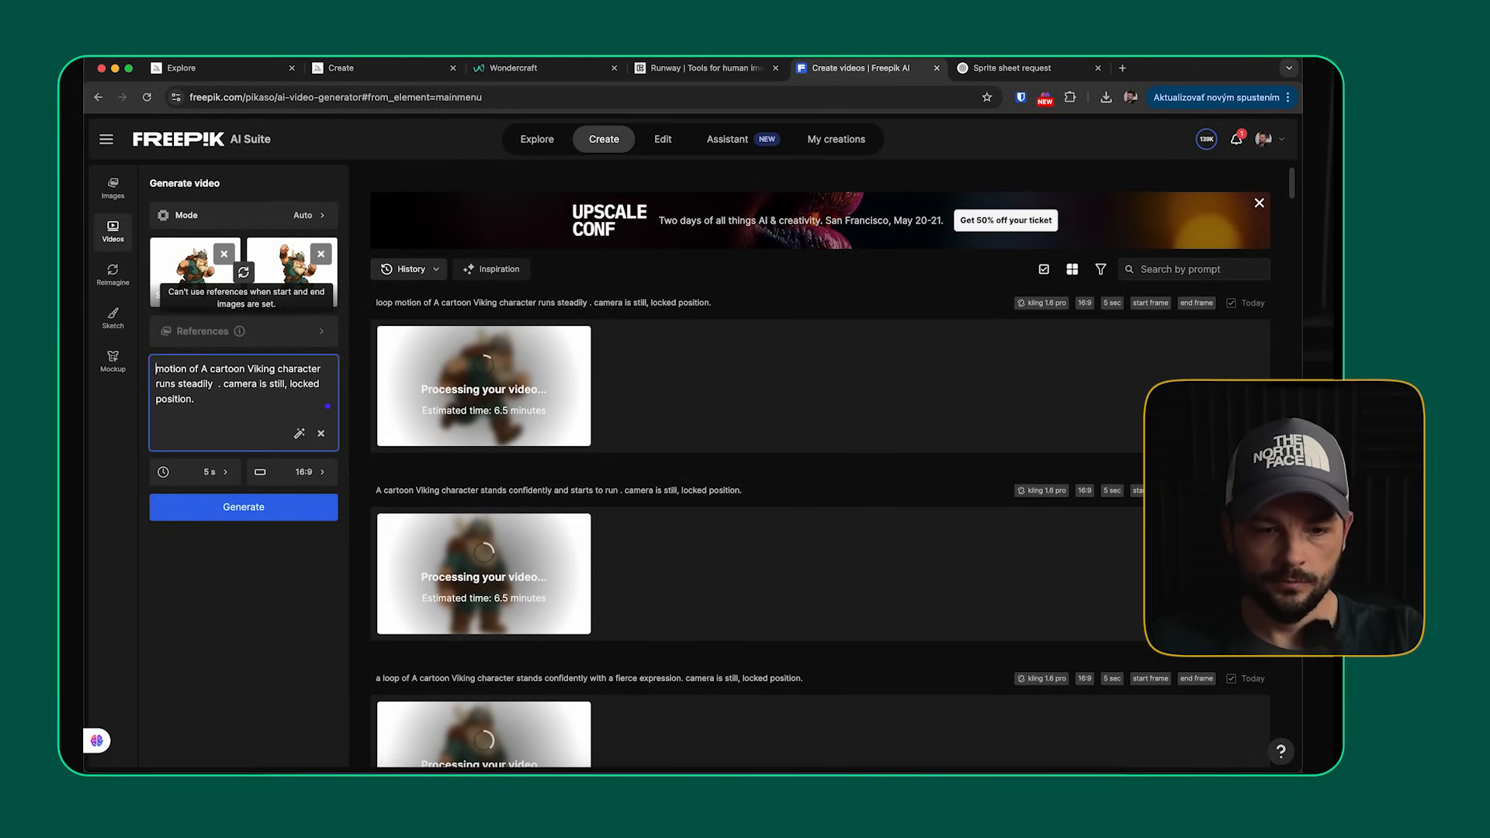
key(alt+Delete)
key(alt+Delete)
click(316, 376)
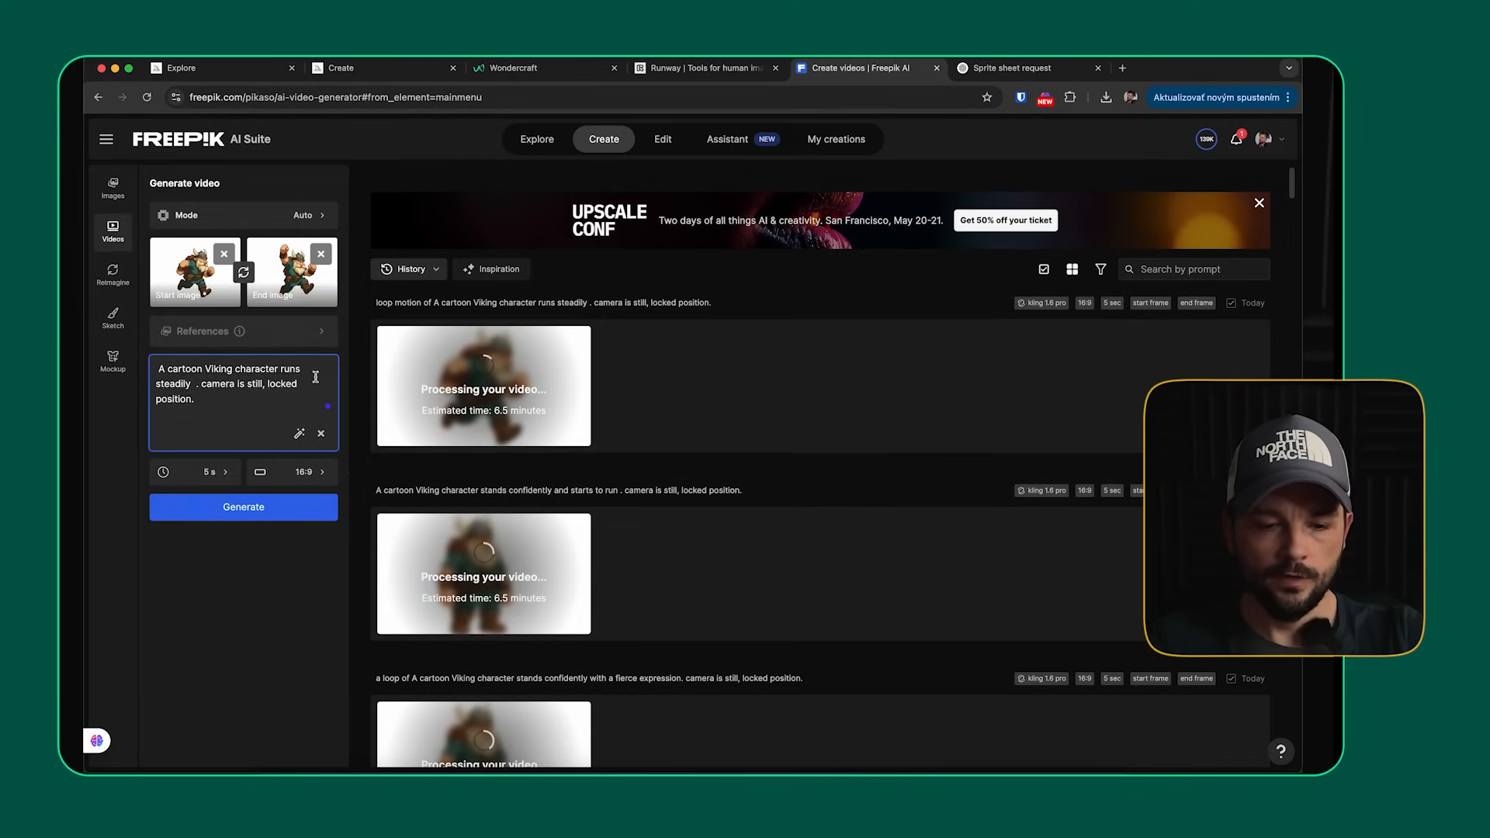
text(into a jump)
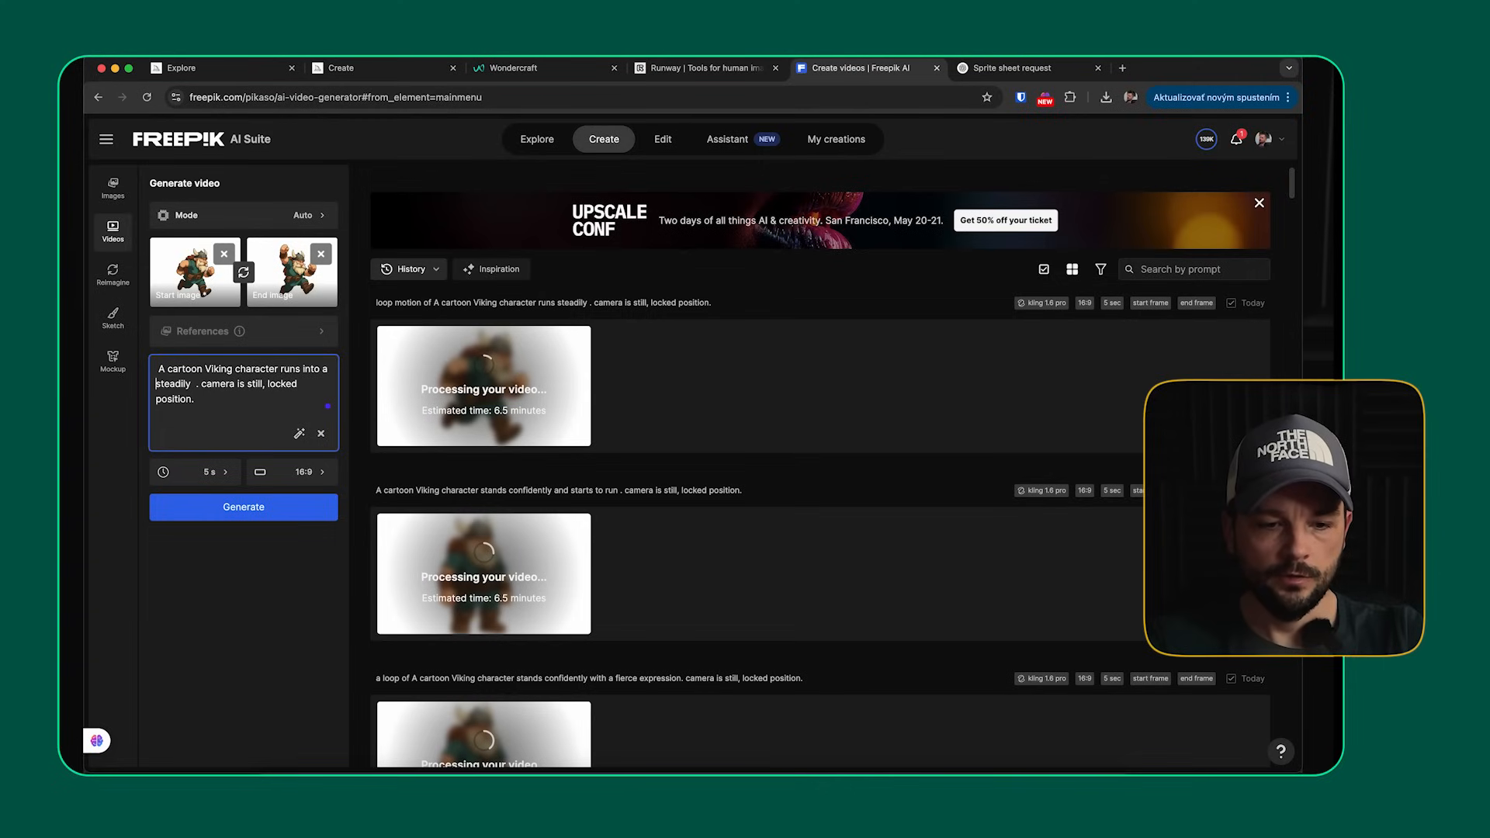
key(alt+Delete)
click(241, 507)
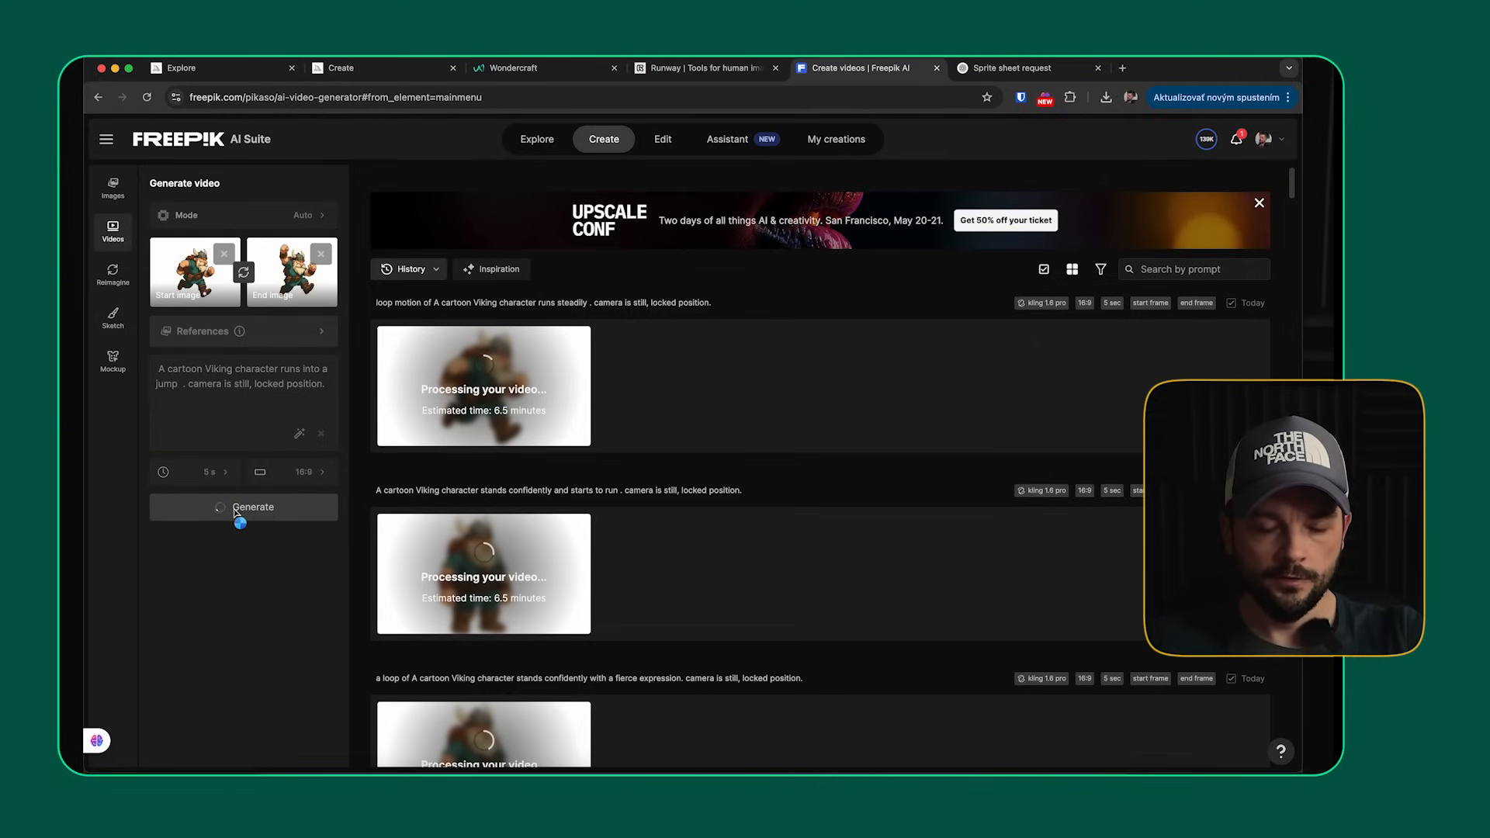
scroll(727, 472, down, 1)
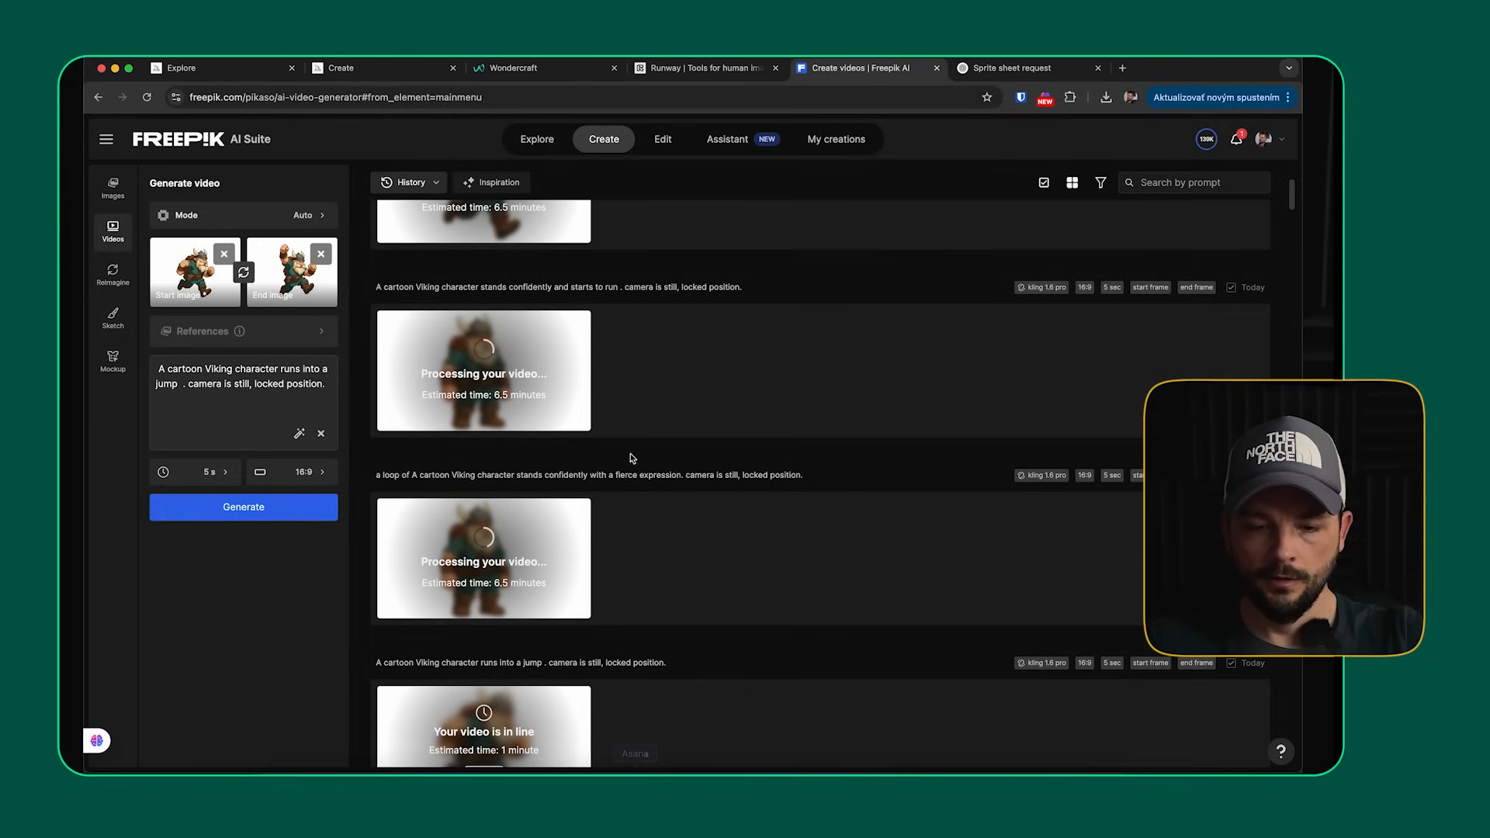
scroll(635, 442, up, 3)
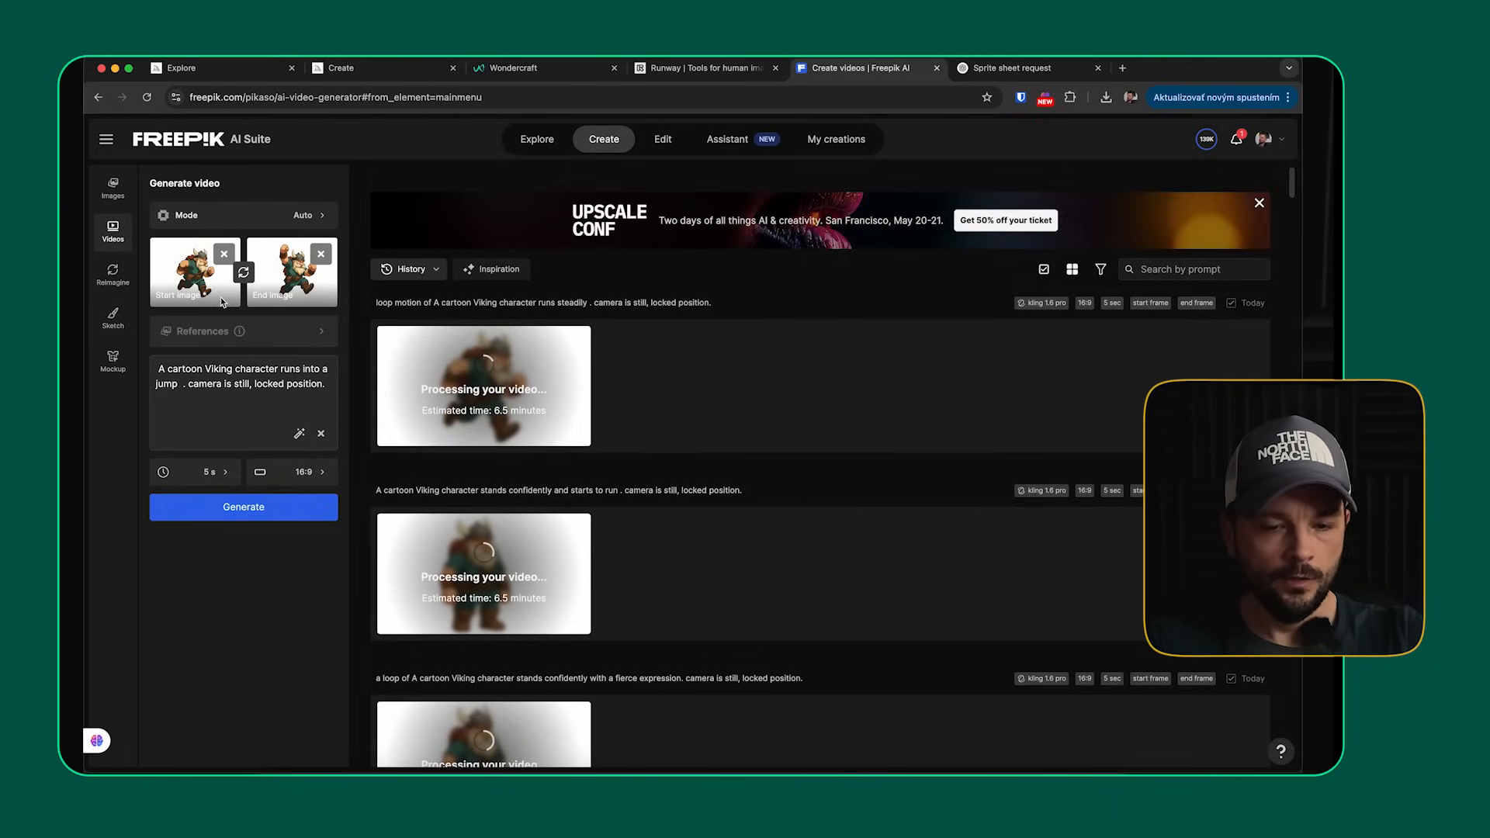
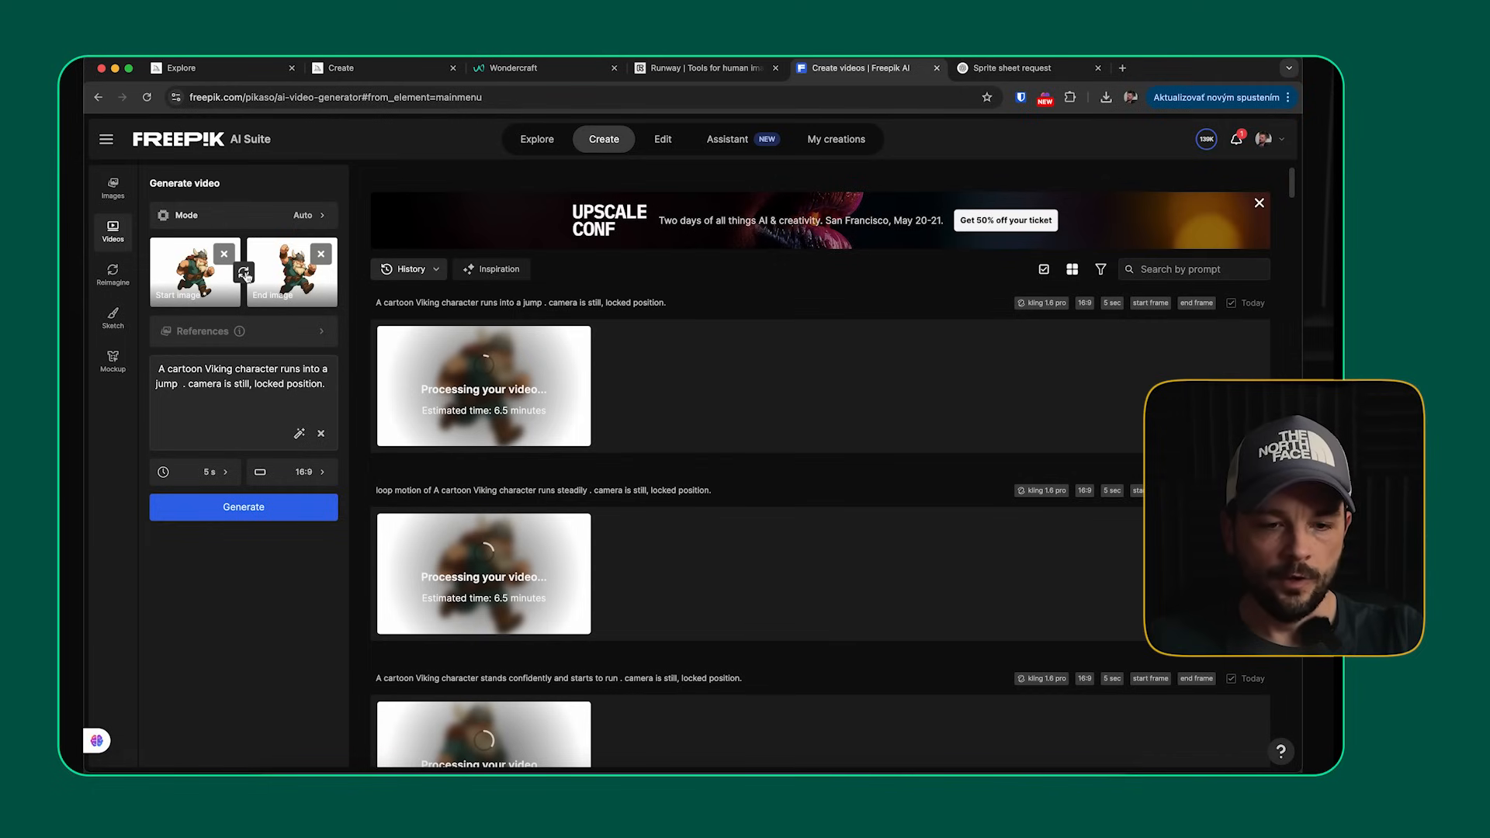
- Swap the start and end images and reword the prompt so the Viking character "lands from jump into a run"
click(244, 274)
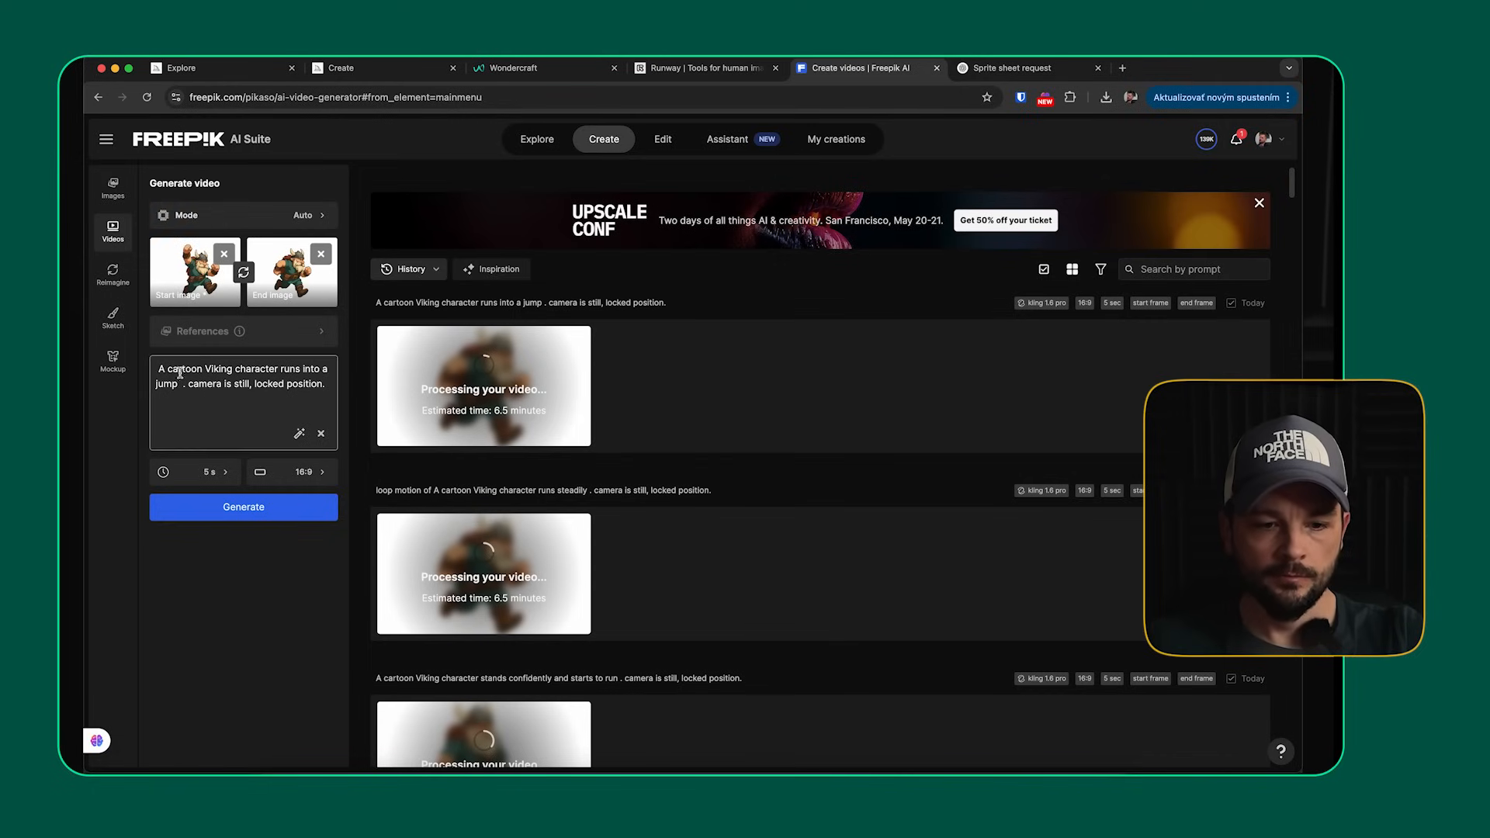
double_click(286, 368)
text(lands from)
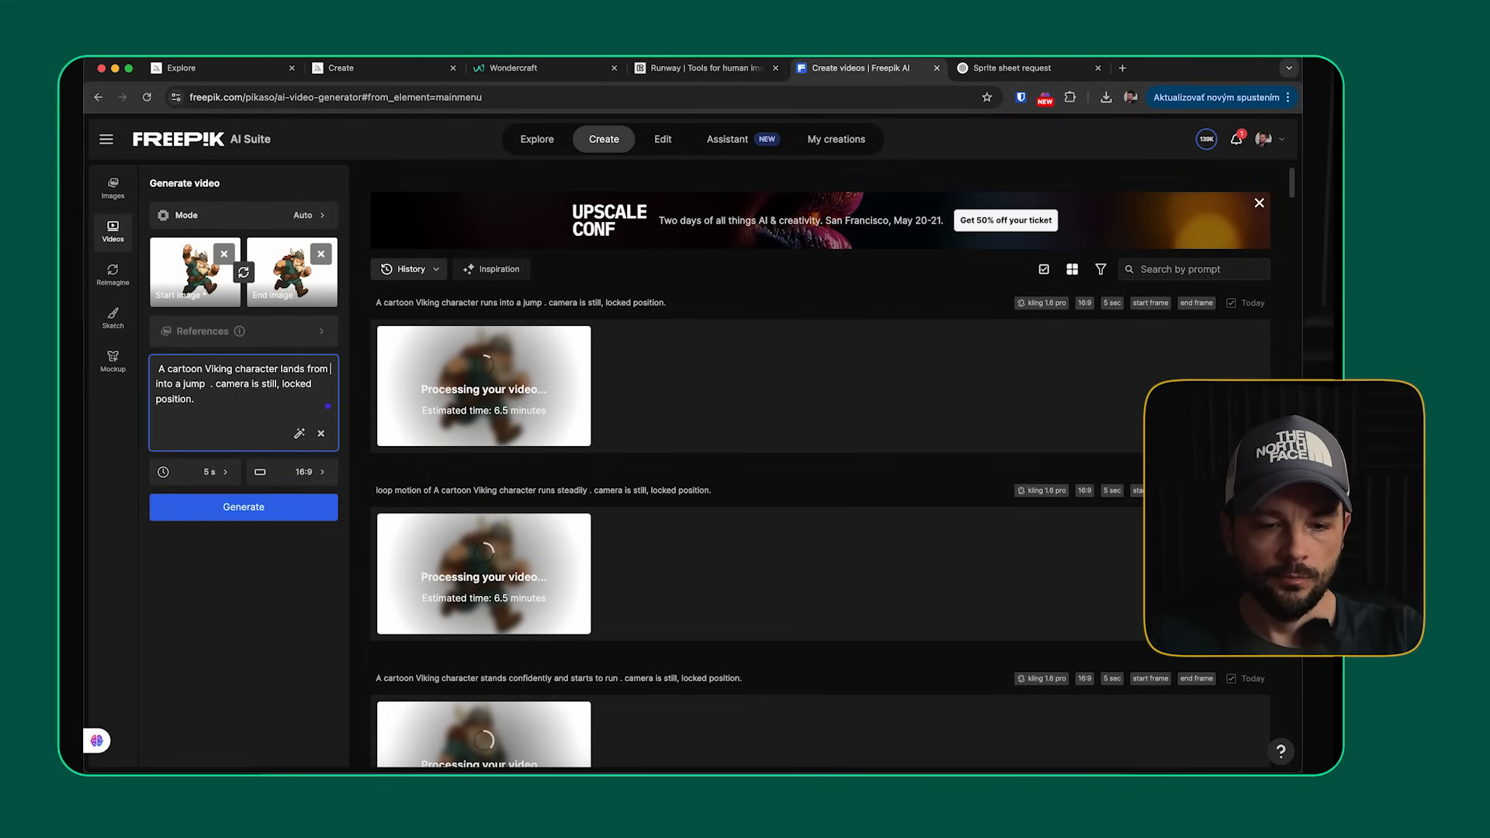
text( jump . ca)
key(BackSpace)
text(jump)
key(Delete)
key(Delete)
key(Delete)
key(Delete)
key(Delete)
key(Delete)
key(Delete)
key(Delete)
key(Delete)
key(Delete)
key(Delete)
key(Delete)
text(into a run)
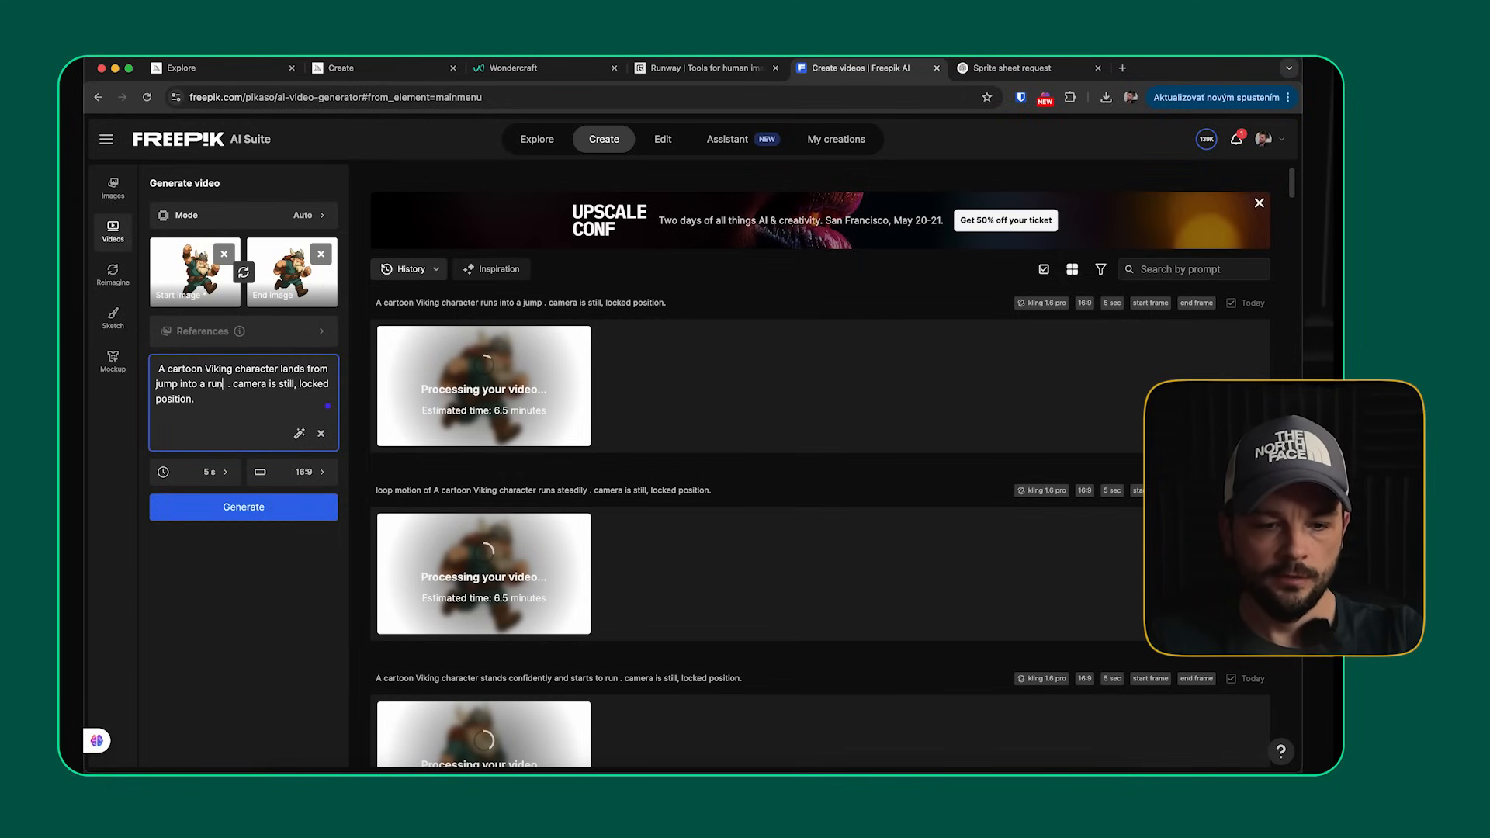
scroll(370, 532, down, 7)
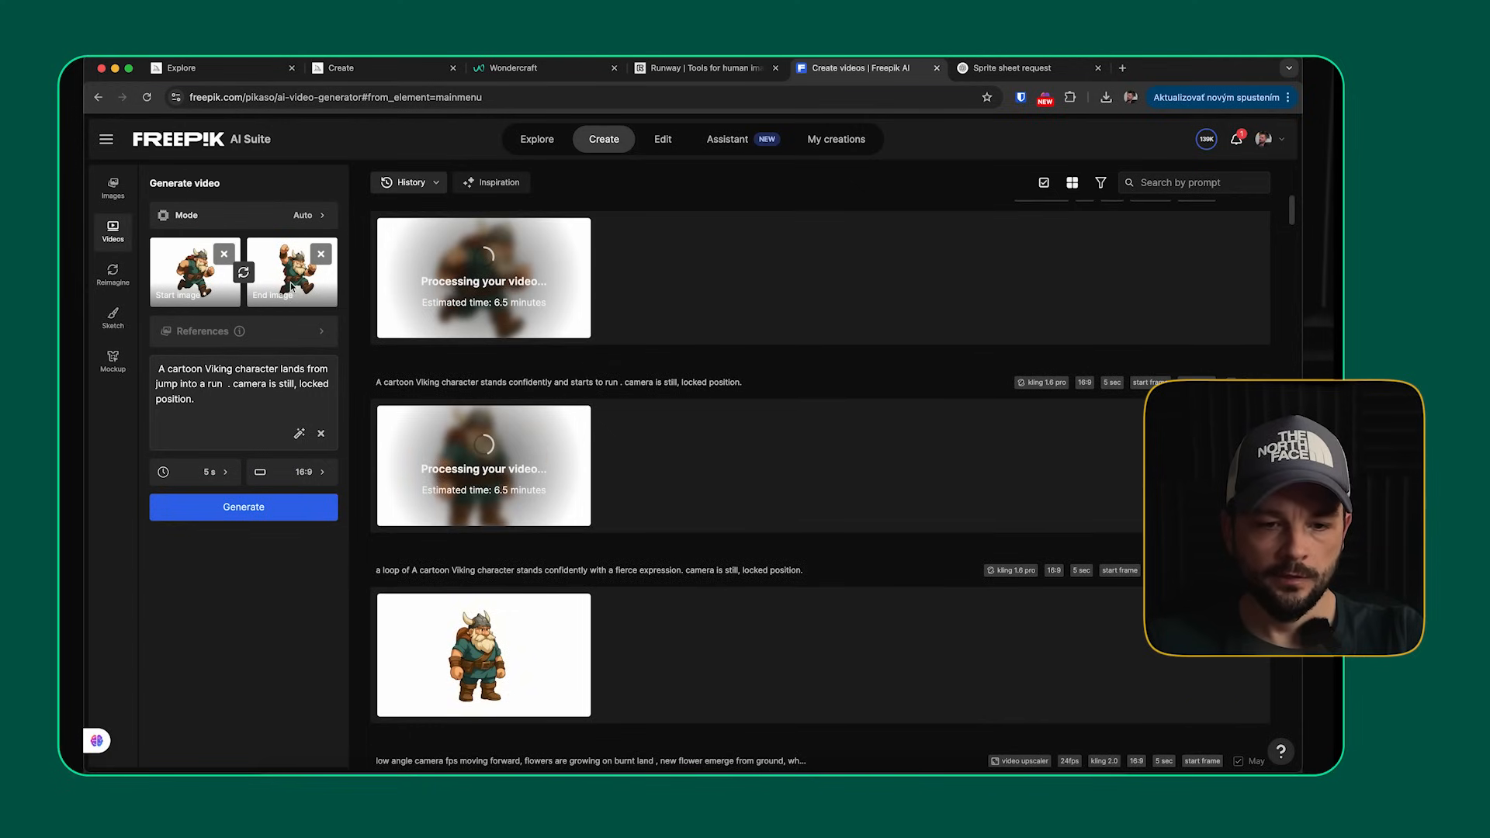
- Replace the end image with Viking_idle.jpg
click(321, 254)
click(293, 270)
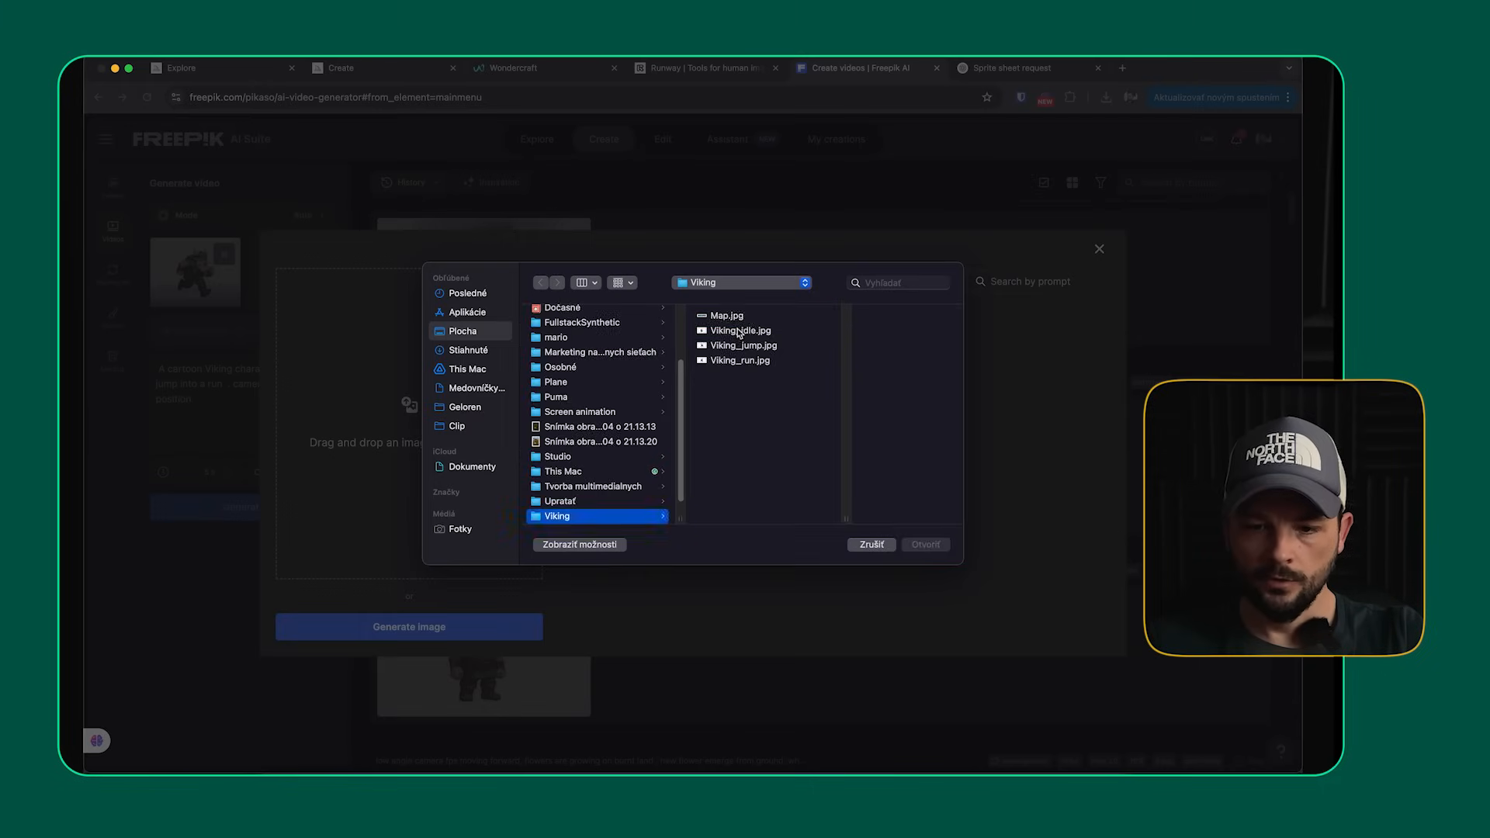
click(942, 550)
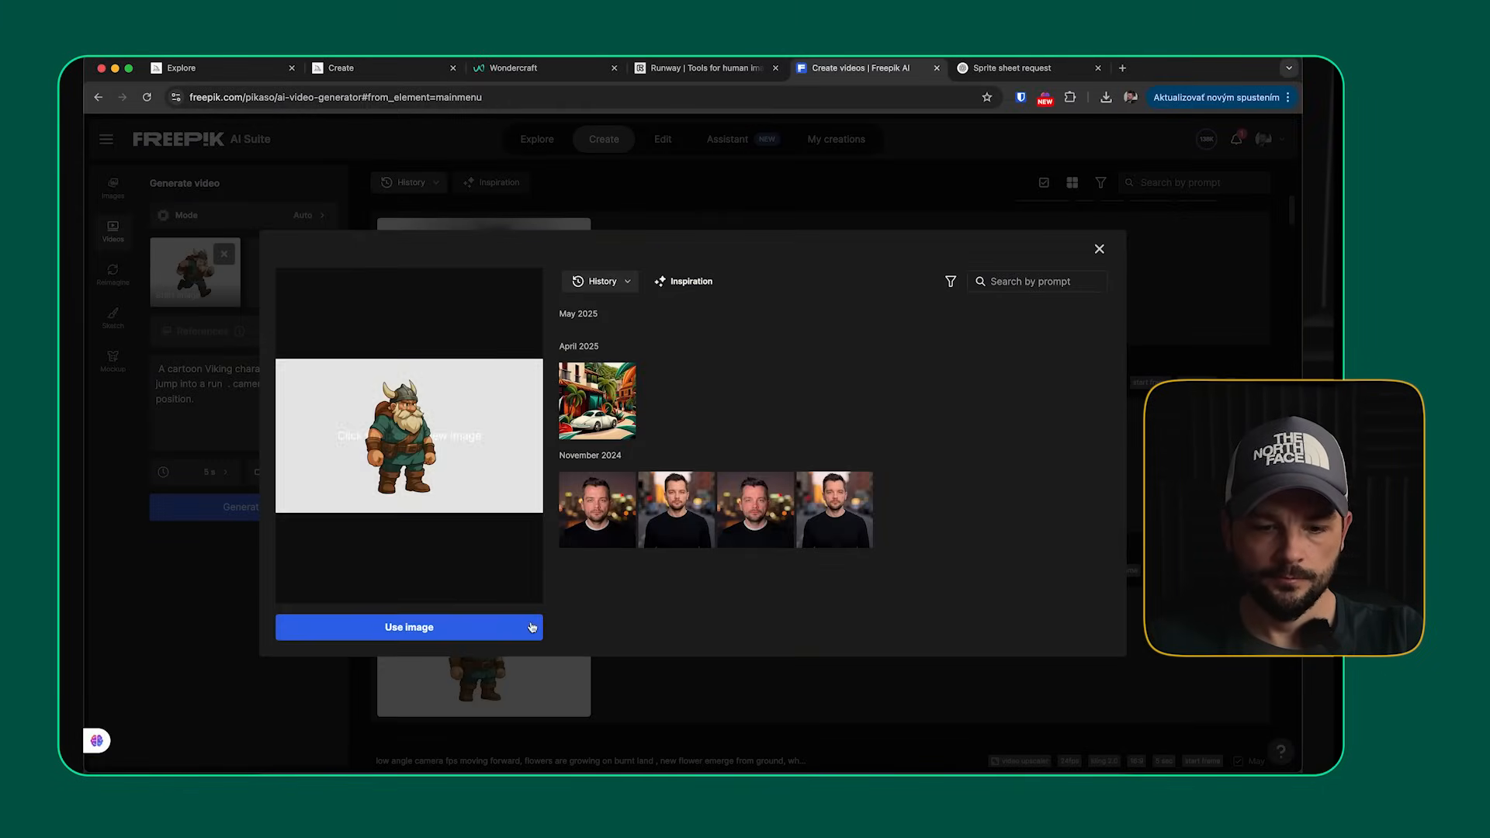
click(464, 630)
- Reword the prompt so the cartoon Viking character "stops his run and remains in idle position", keeping the still camera instruction
click(164, 373)
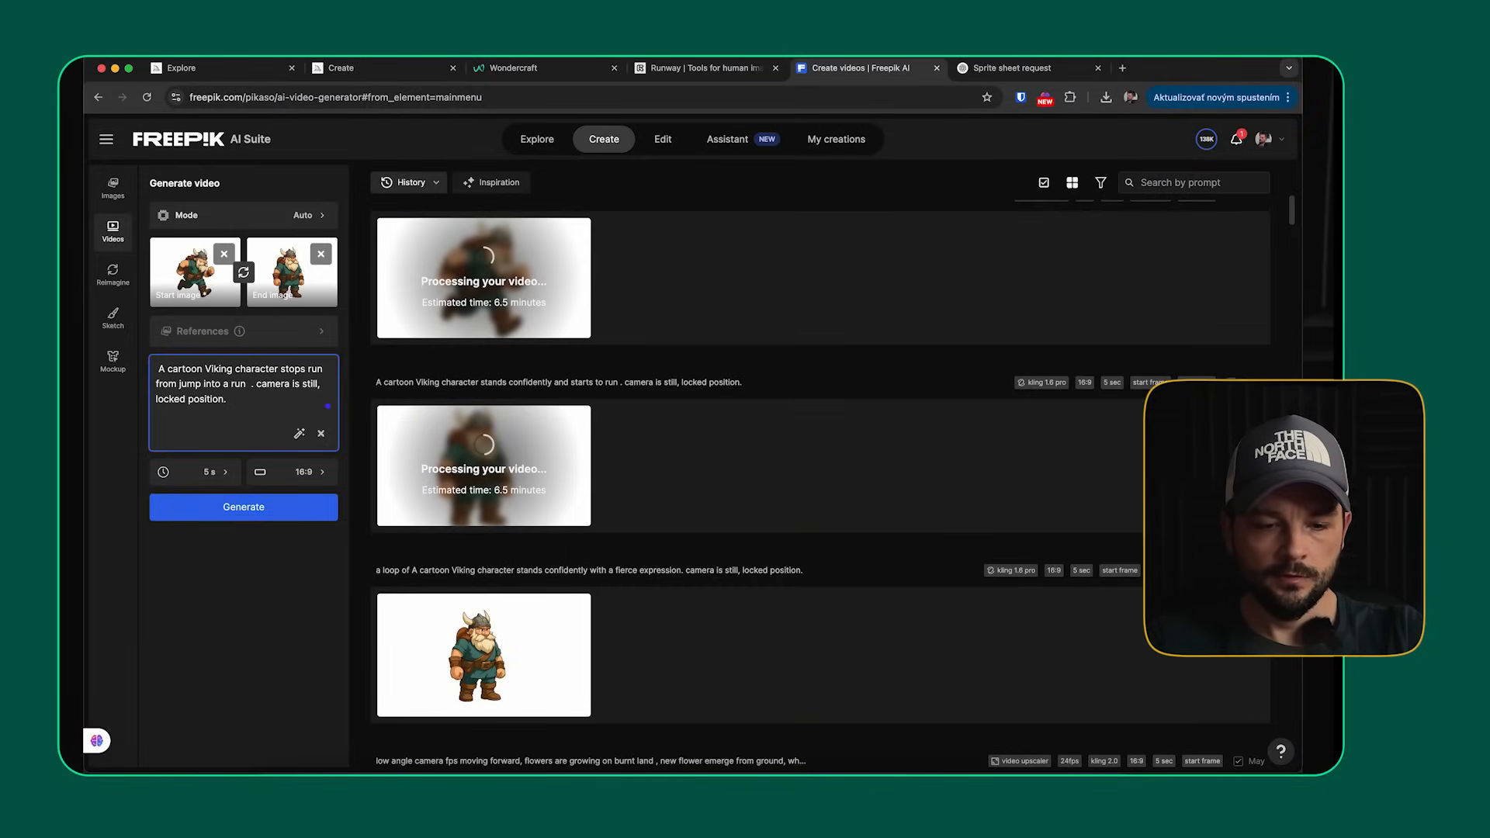
text(his run)
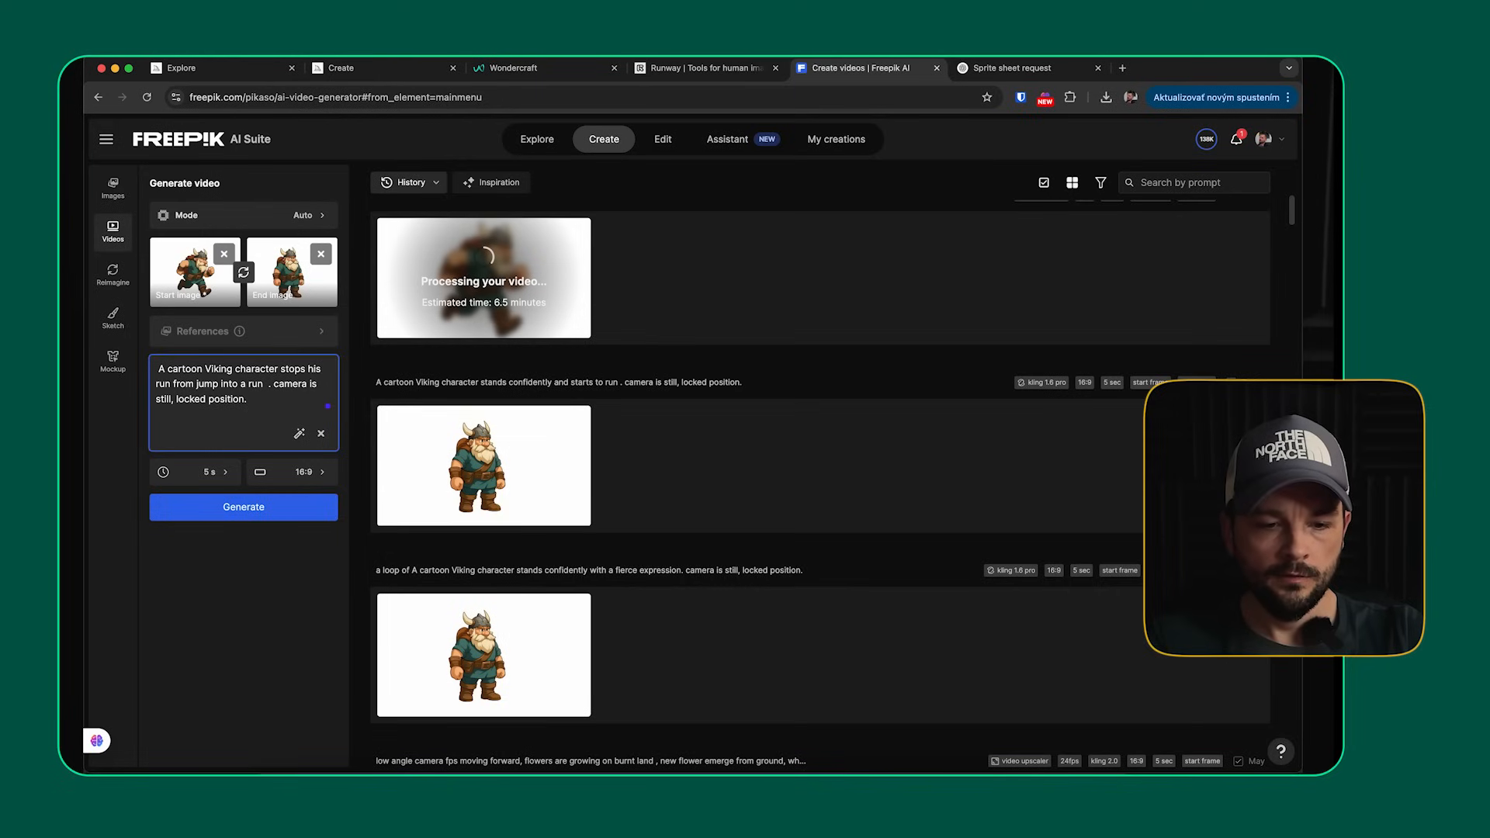
text( and remains )
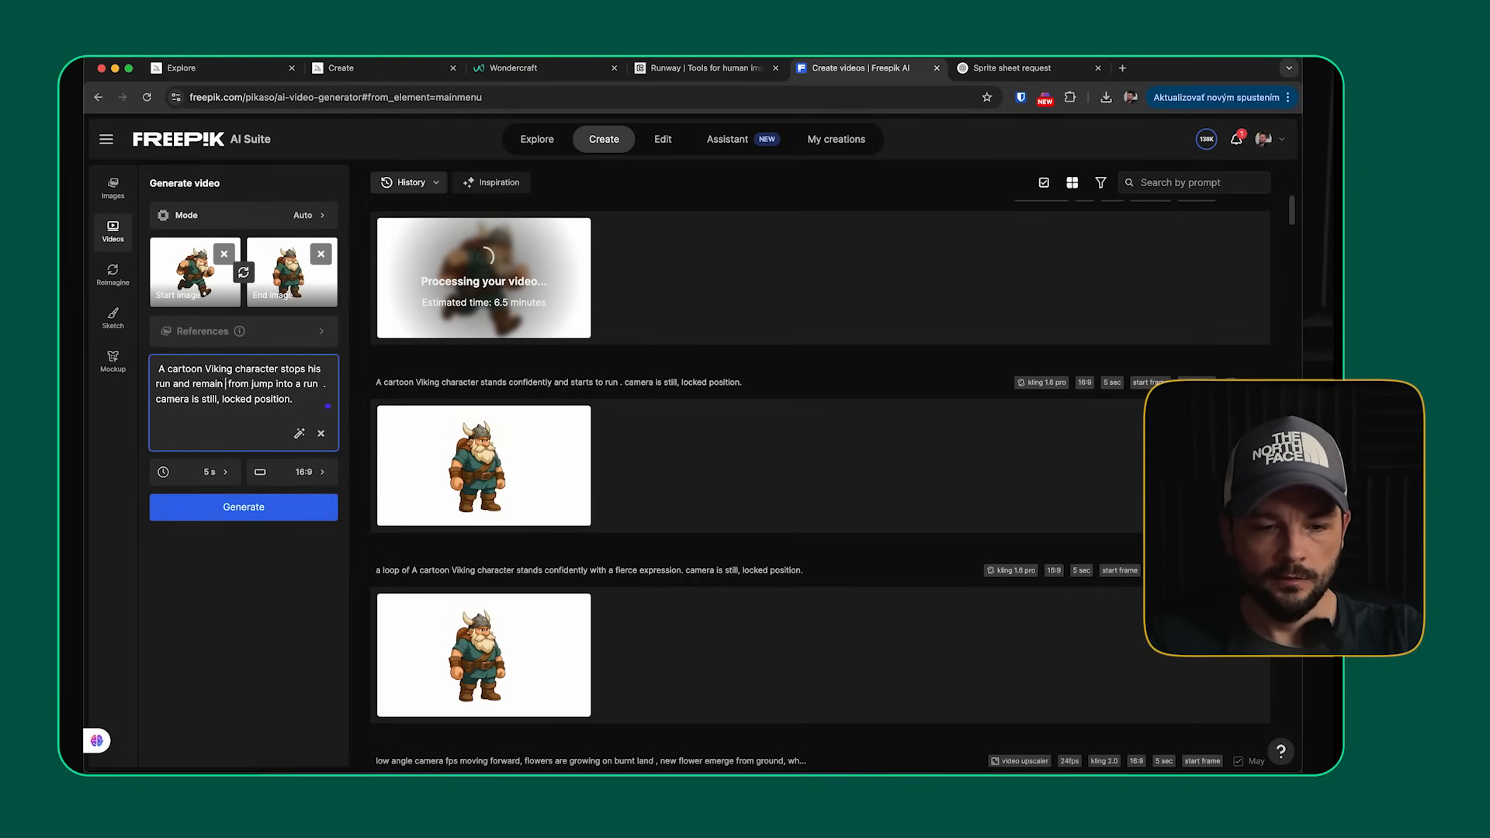
text(in)
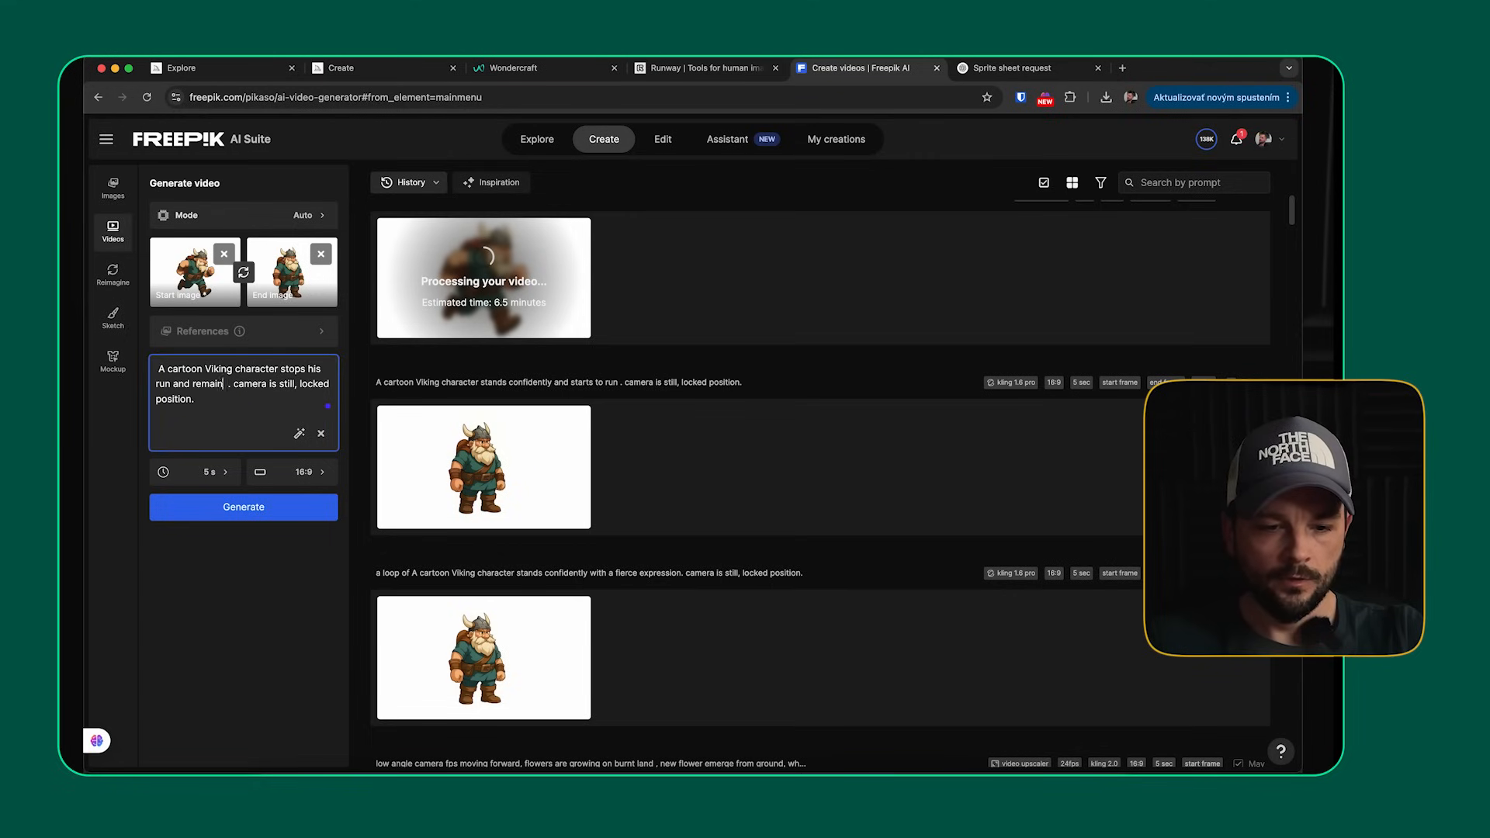
text(s in idle posi)
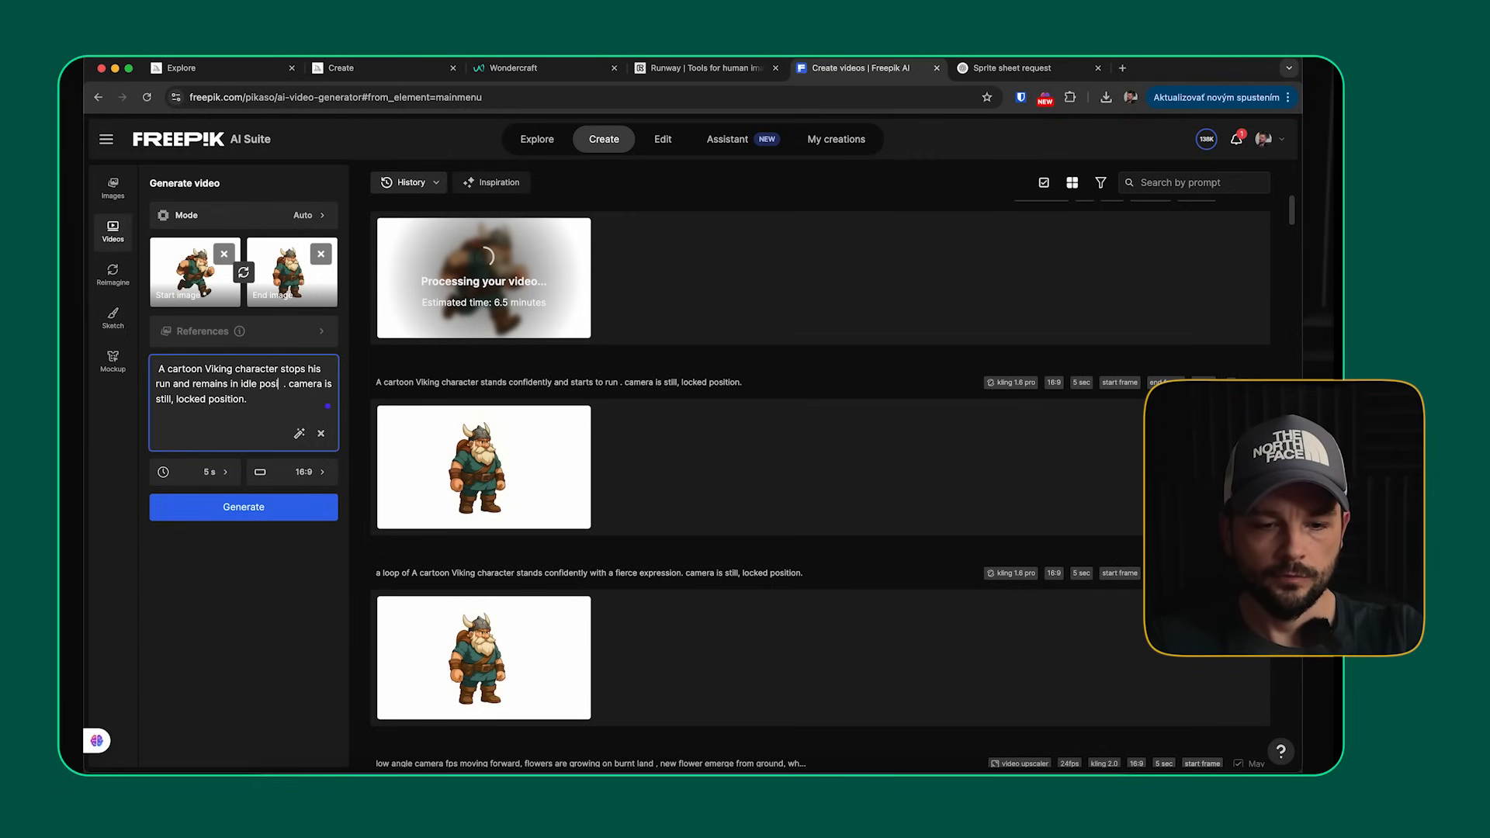
text(tion)
- Review the generated standing loop video and reuse its prompt and images for a new video clip
scroll(675, 506, down, 4)
scroll(675, 505, up, 2)
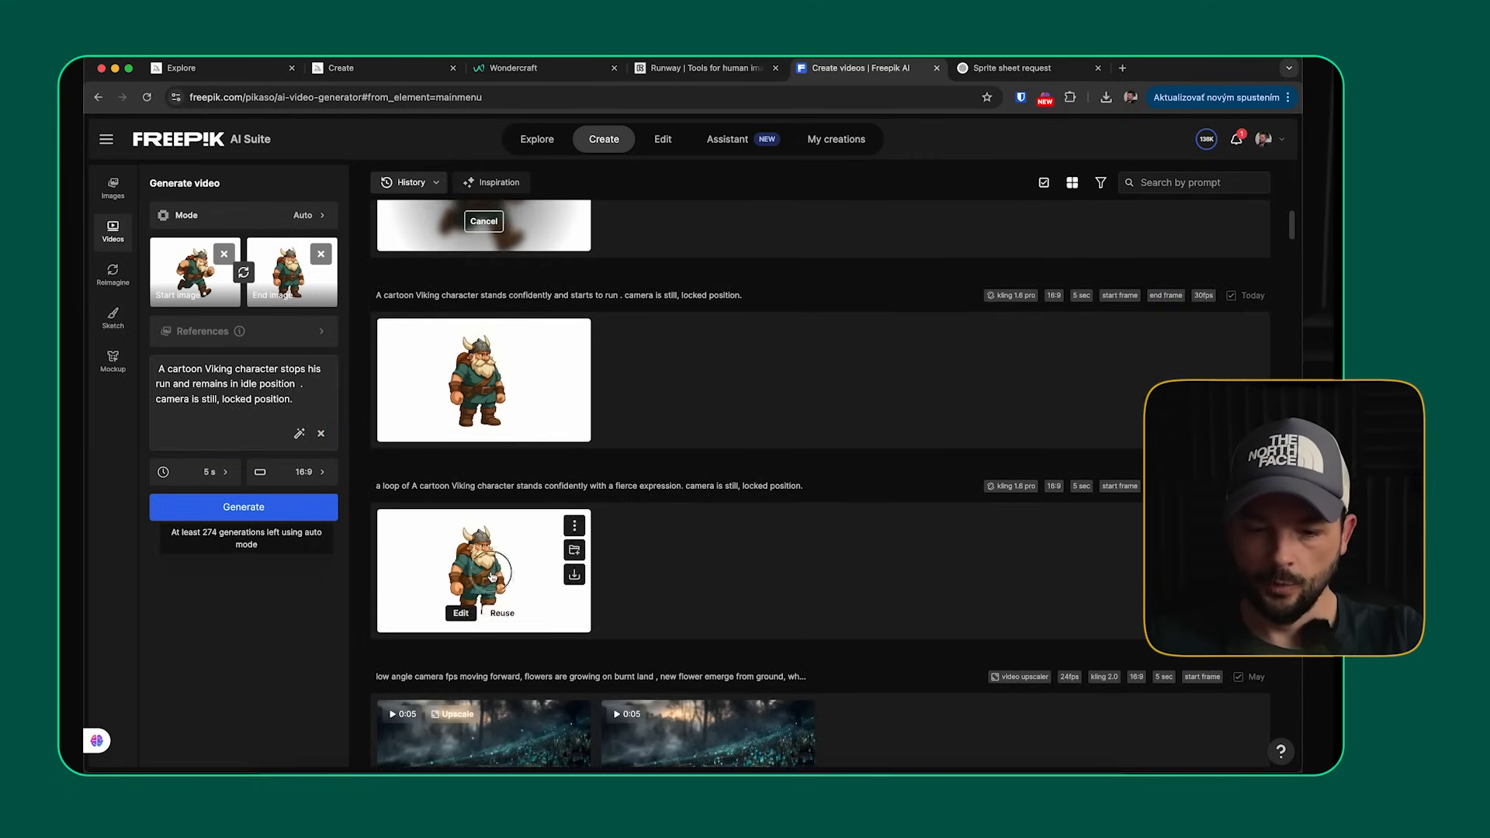
click(492, 576)
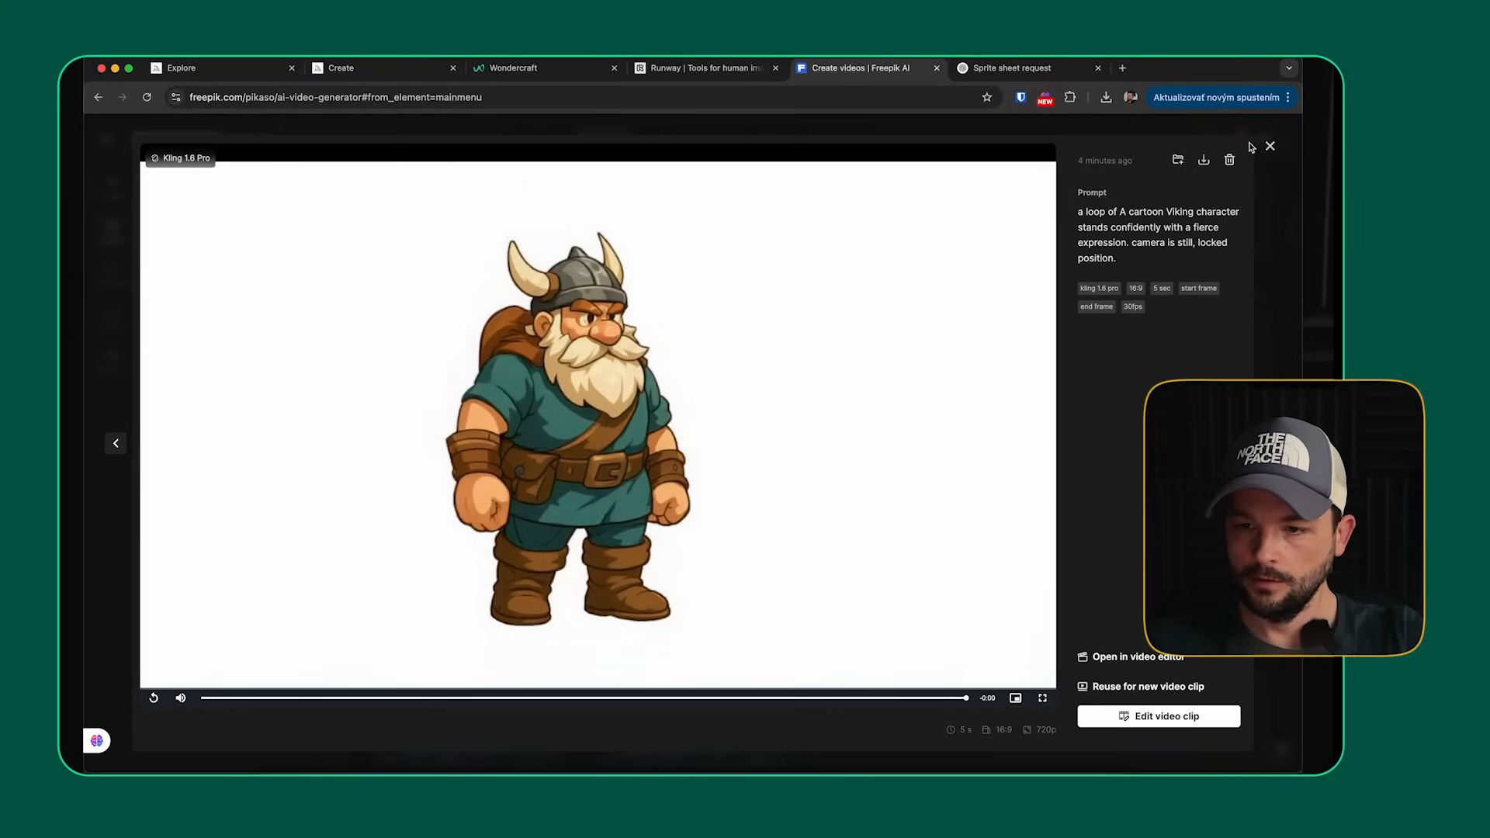
click(1118, 687)
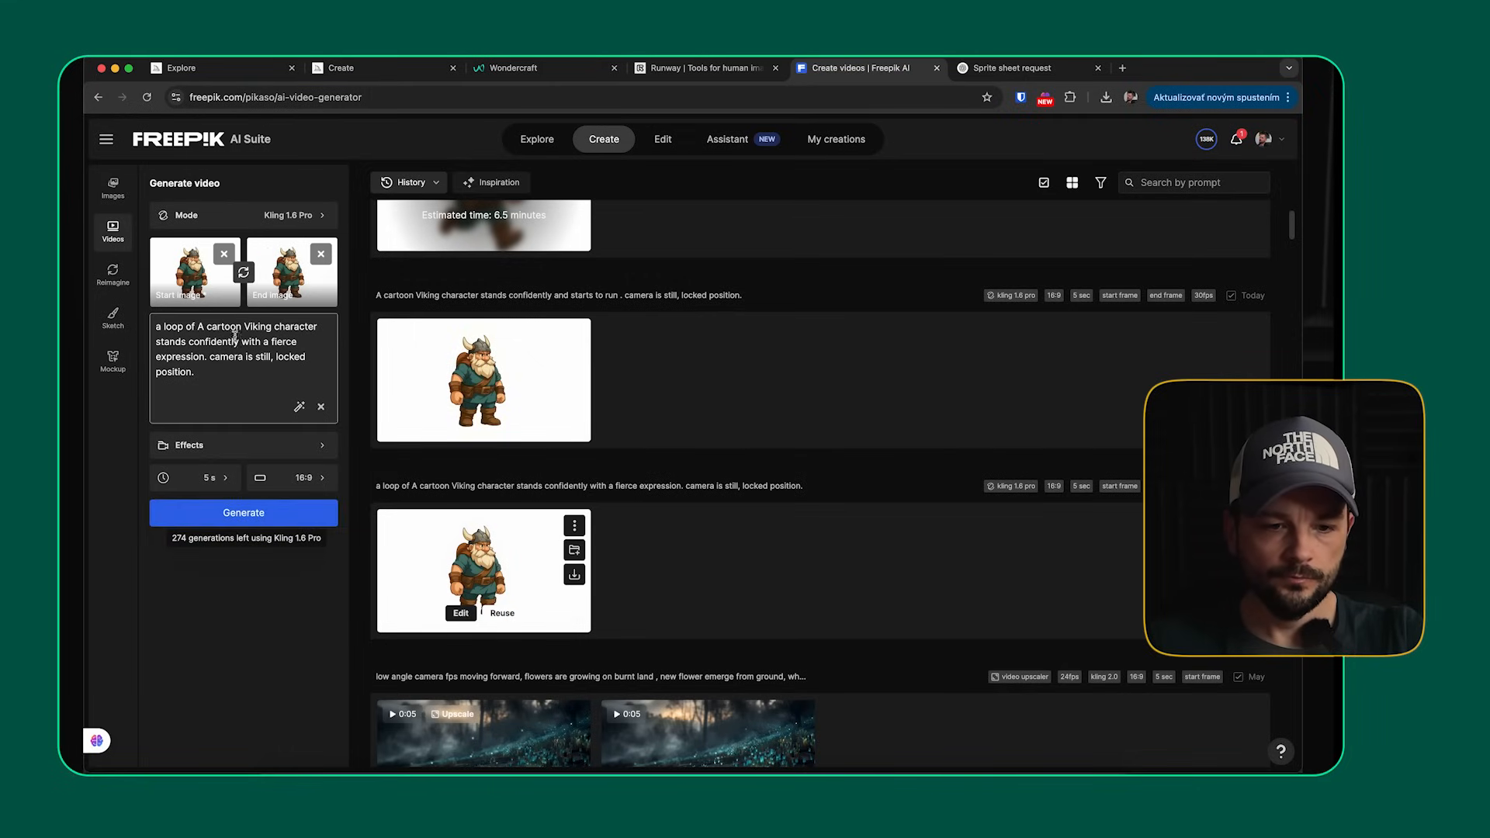
- Insert ", character looks around while standing" after "fierce expression" in the prompt
click(204, 358)
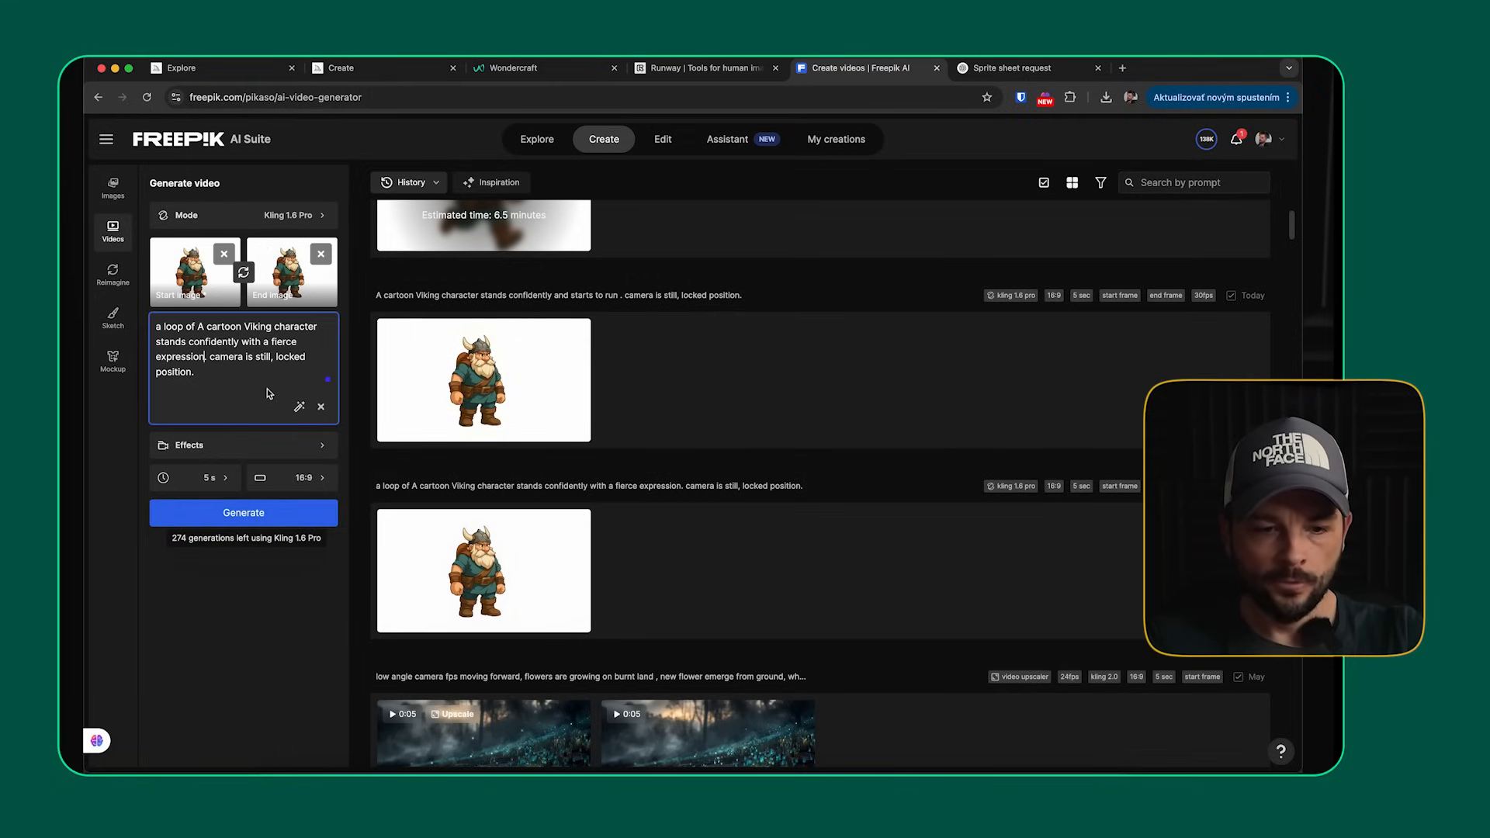
key(BackSpace)
text(, character loo)
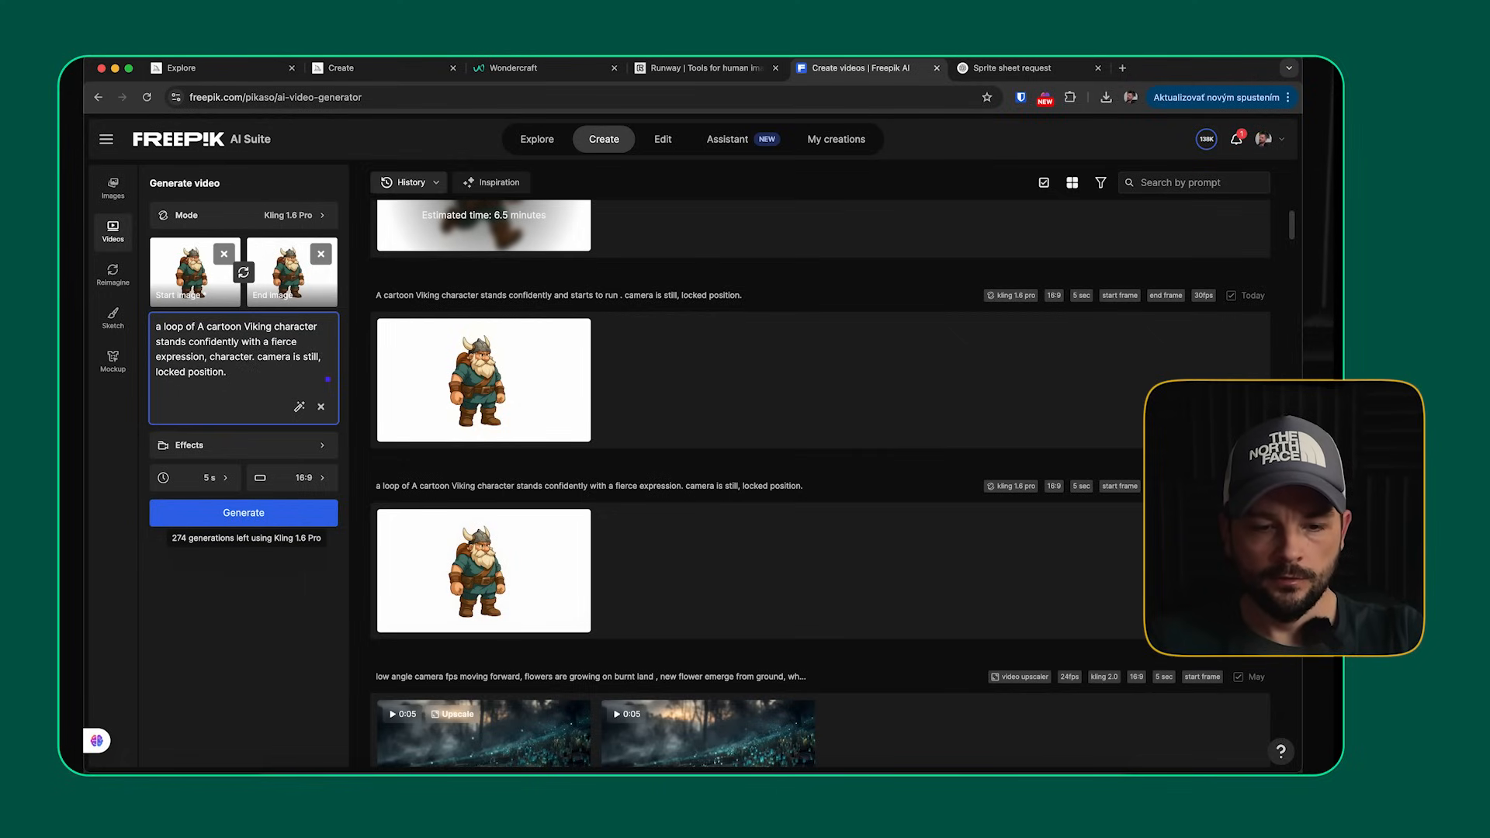
text(ks )
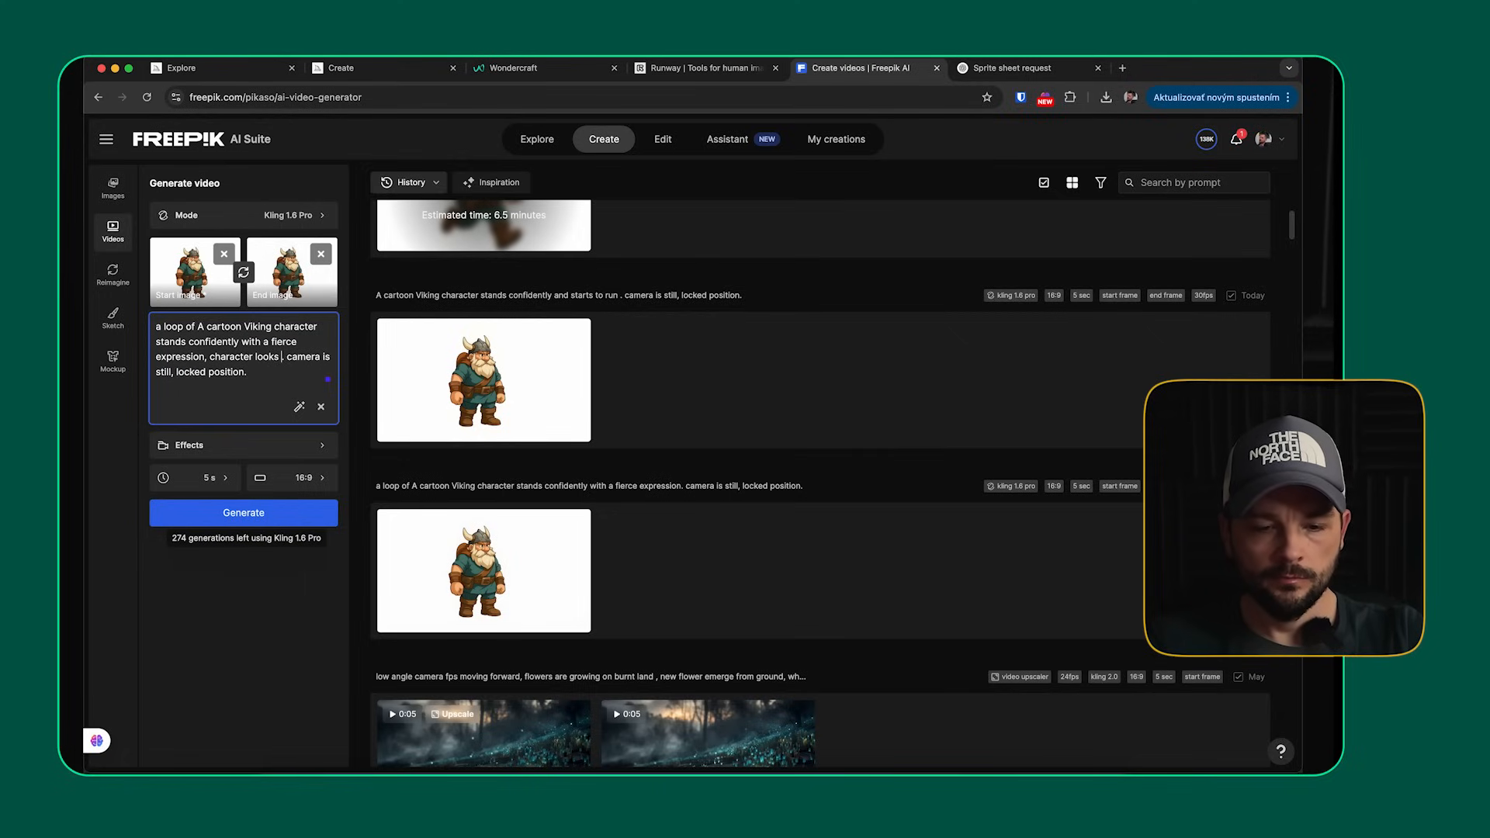
text(around while standing)
- Generate the looking-around idle video and delete the earlier standing loop video
click(233, 524)
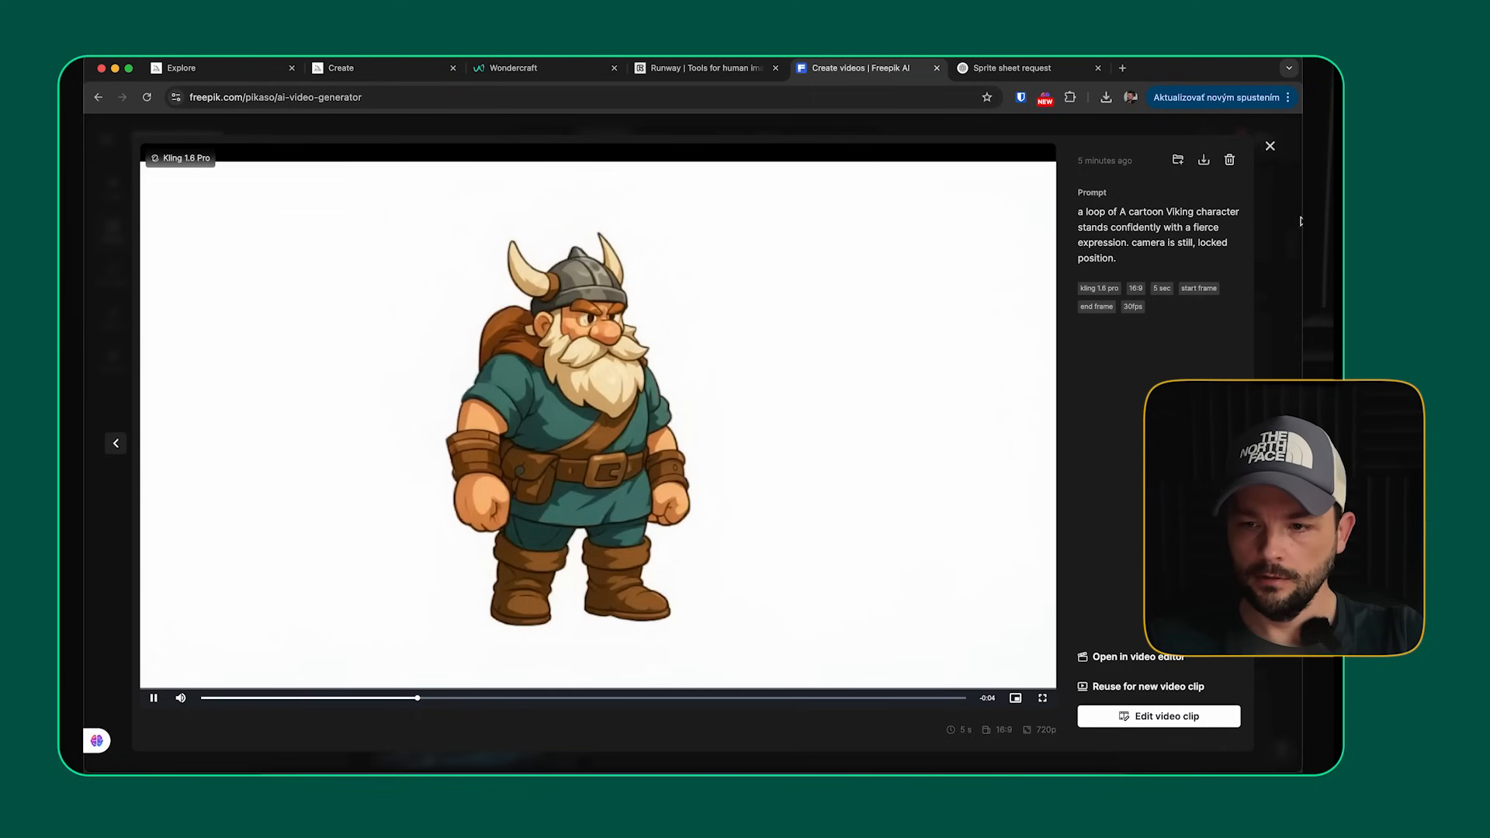
click(1229, 159)
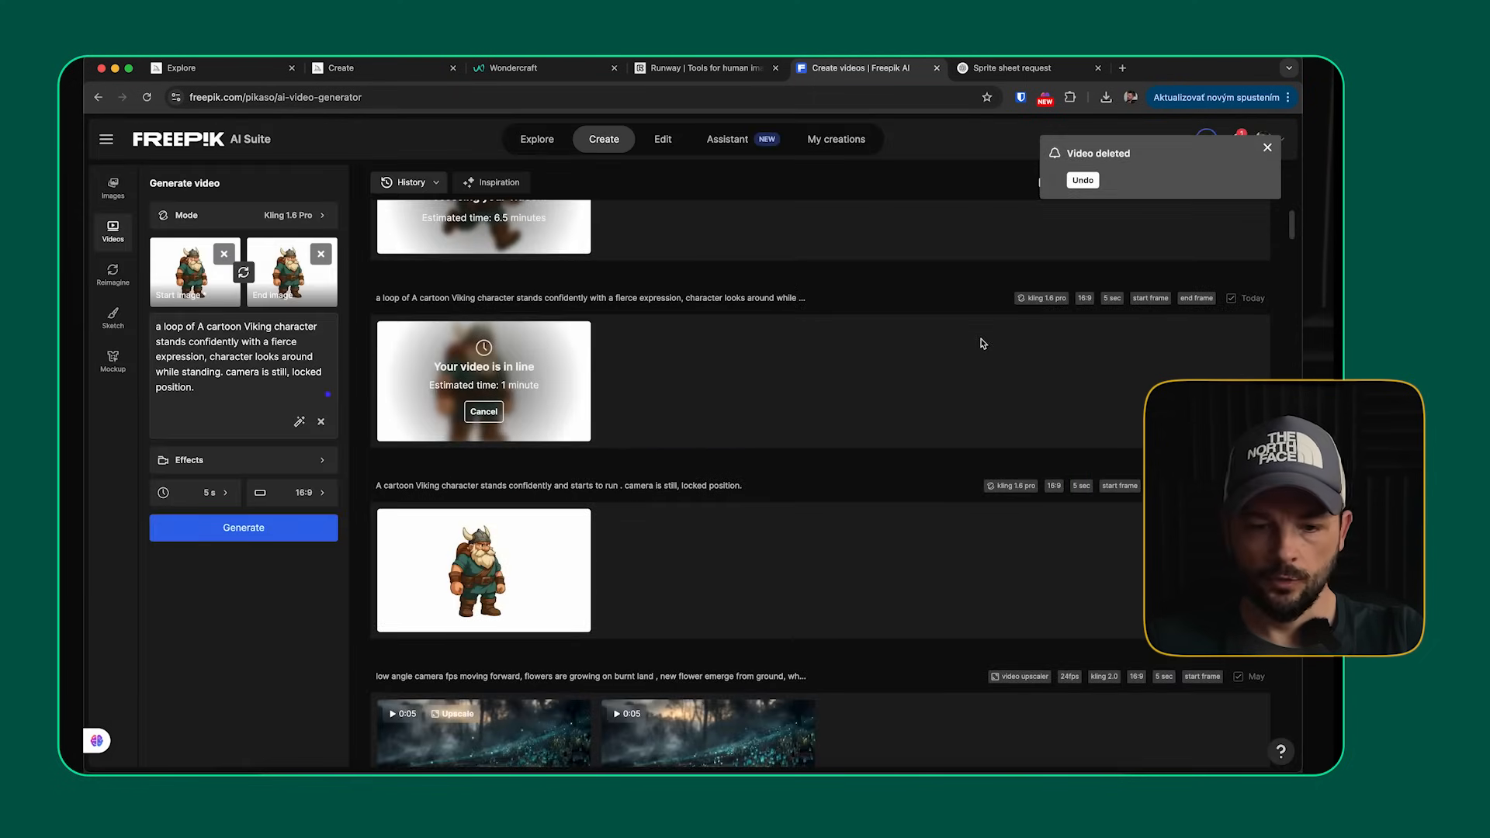
- Review the video of the standing Viking starting to run and generate a new version with the same prompt and images
click(454, 568)
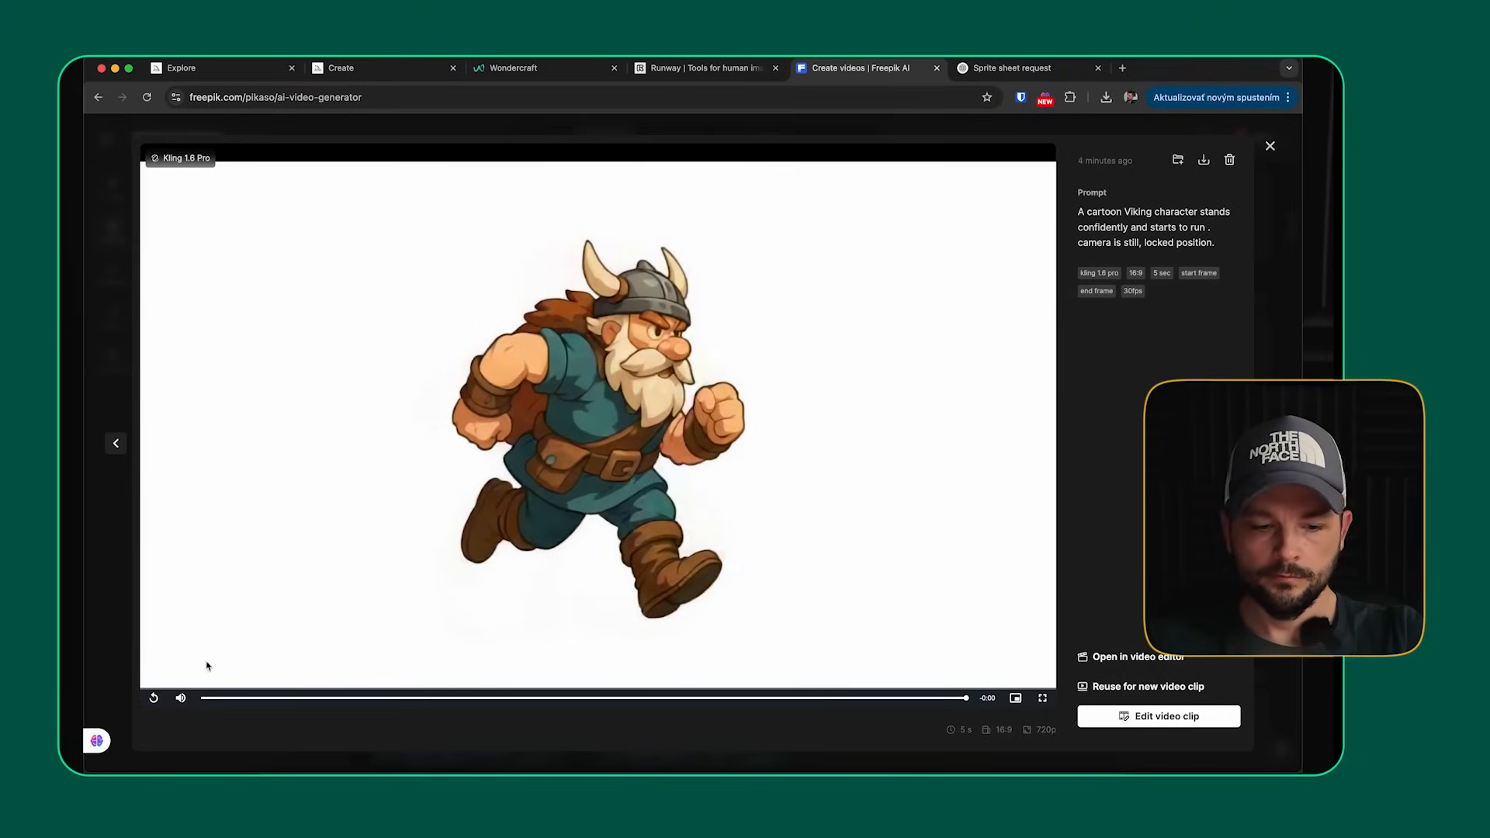
click(154, 698)
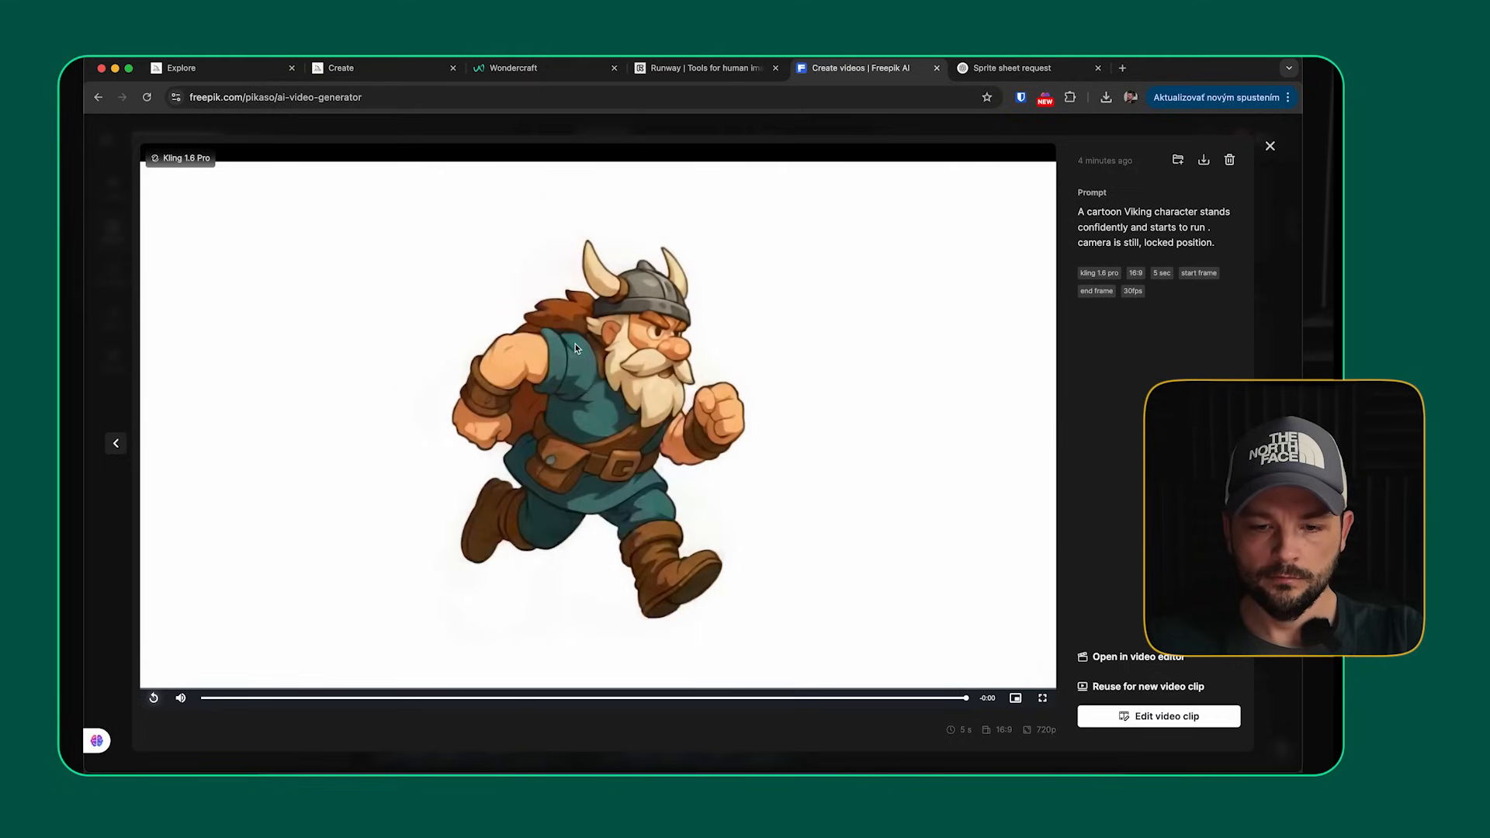
click(1269, 146)
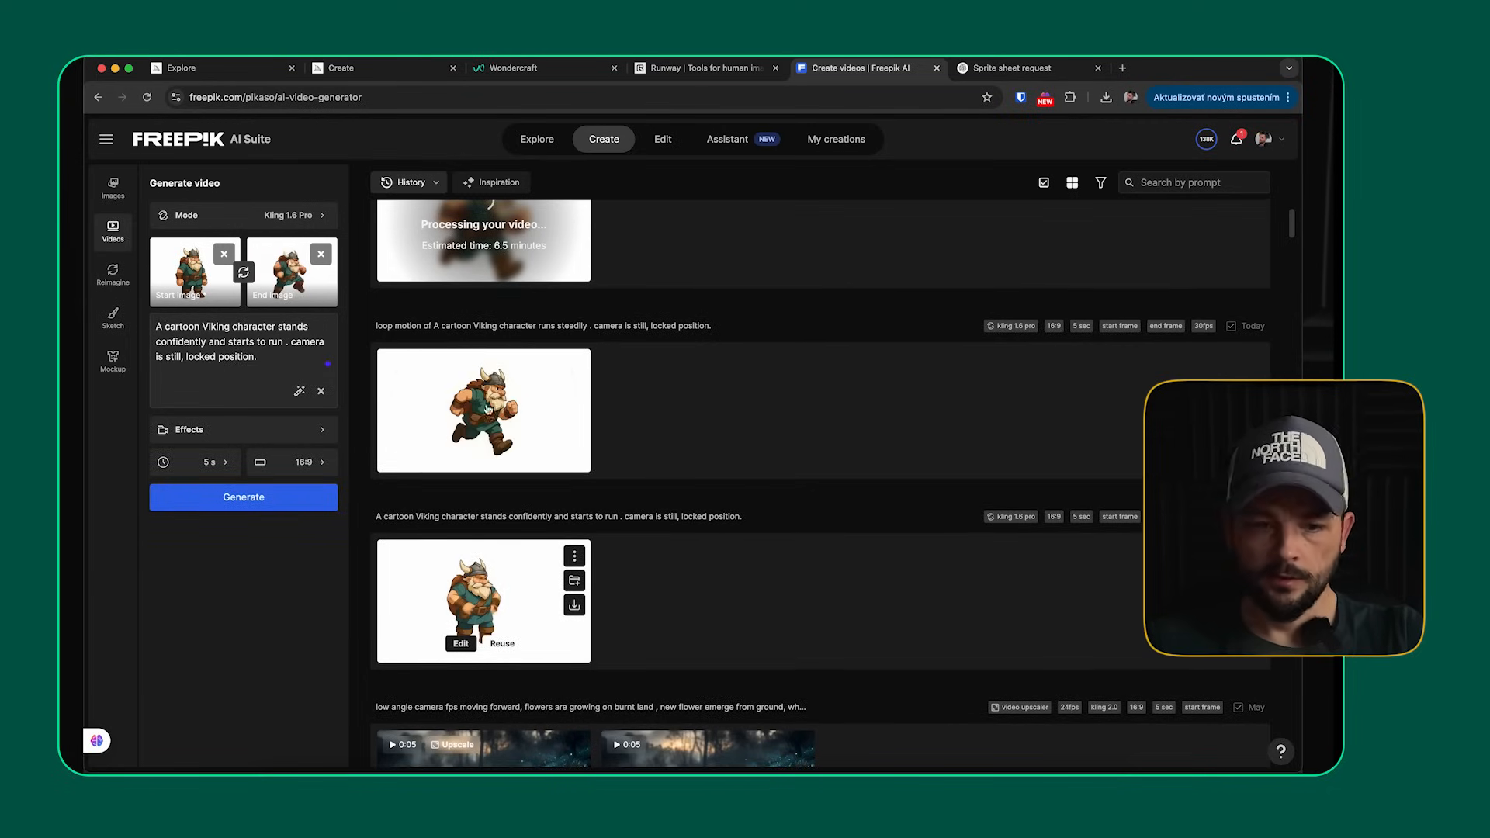
click(271, 497)
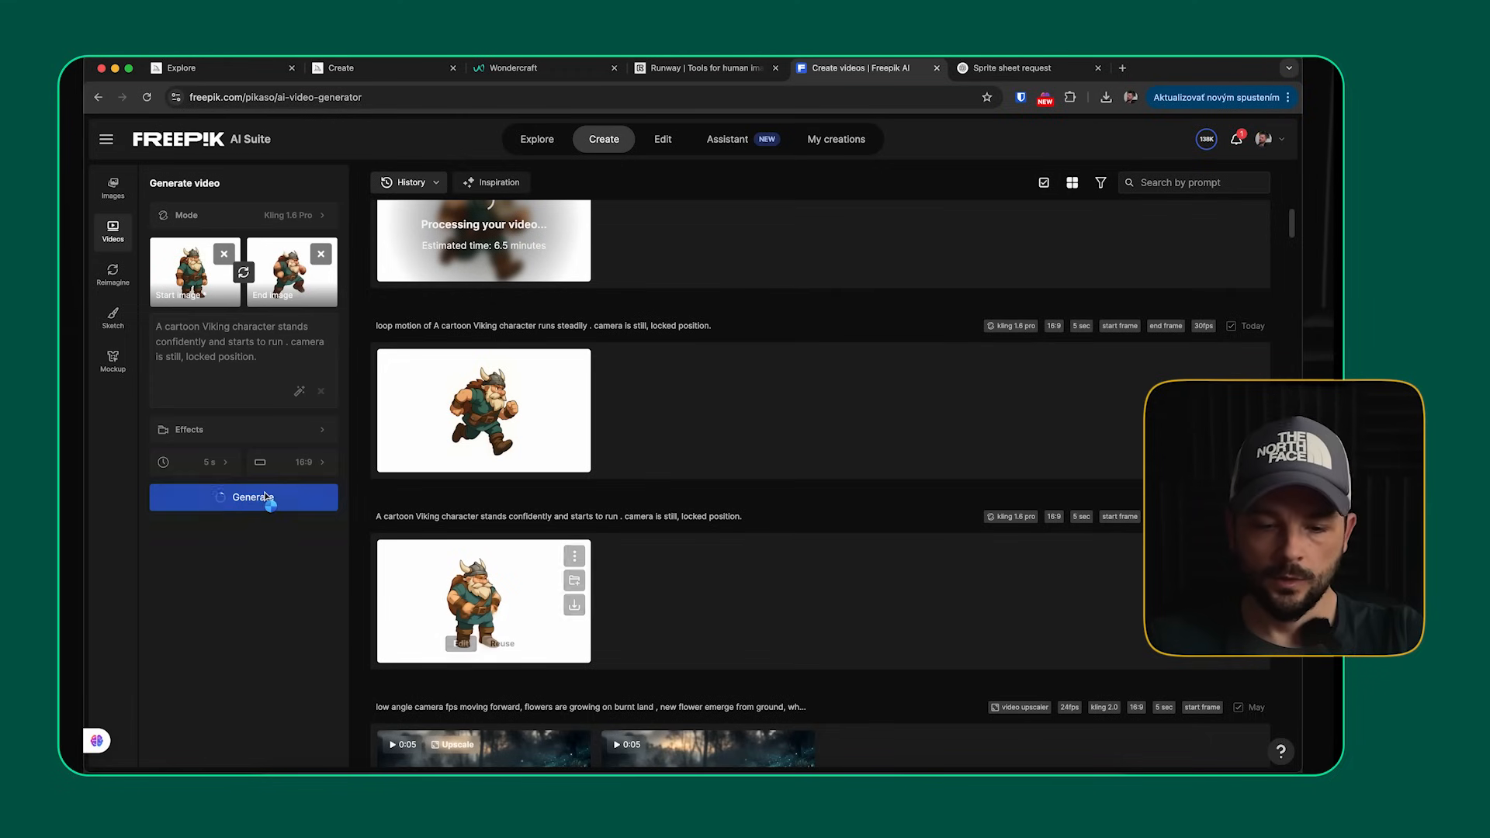
- Open the generated video of the Viking running into a jump and download it
scroll(633, 537, down, 4)
scroll(633, 537, up, 1)
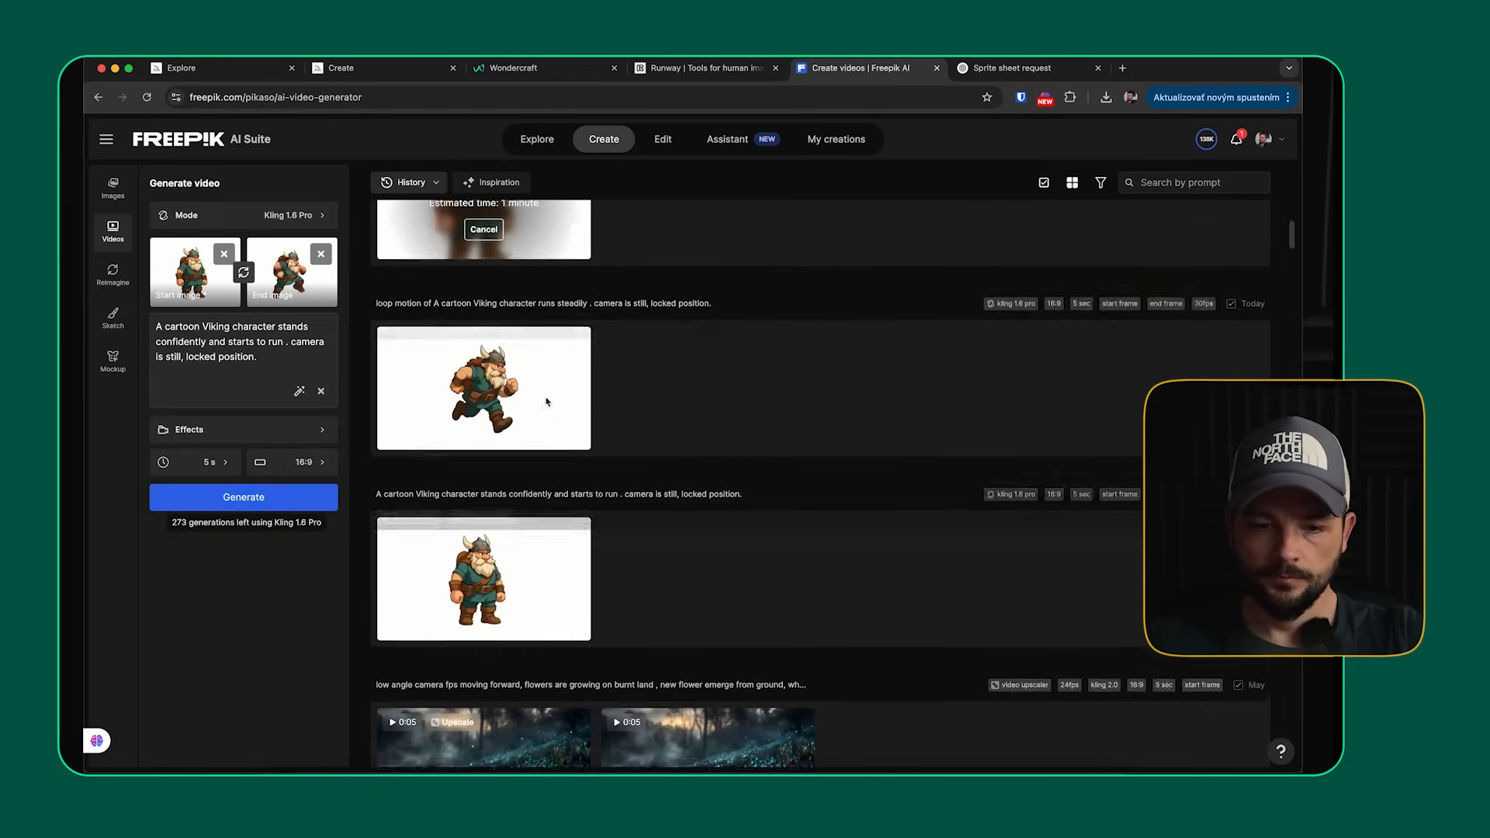
click(485, 380)
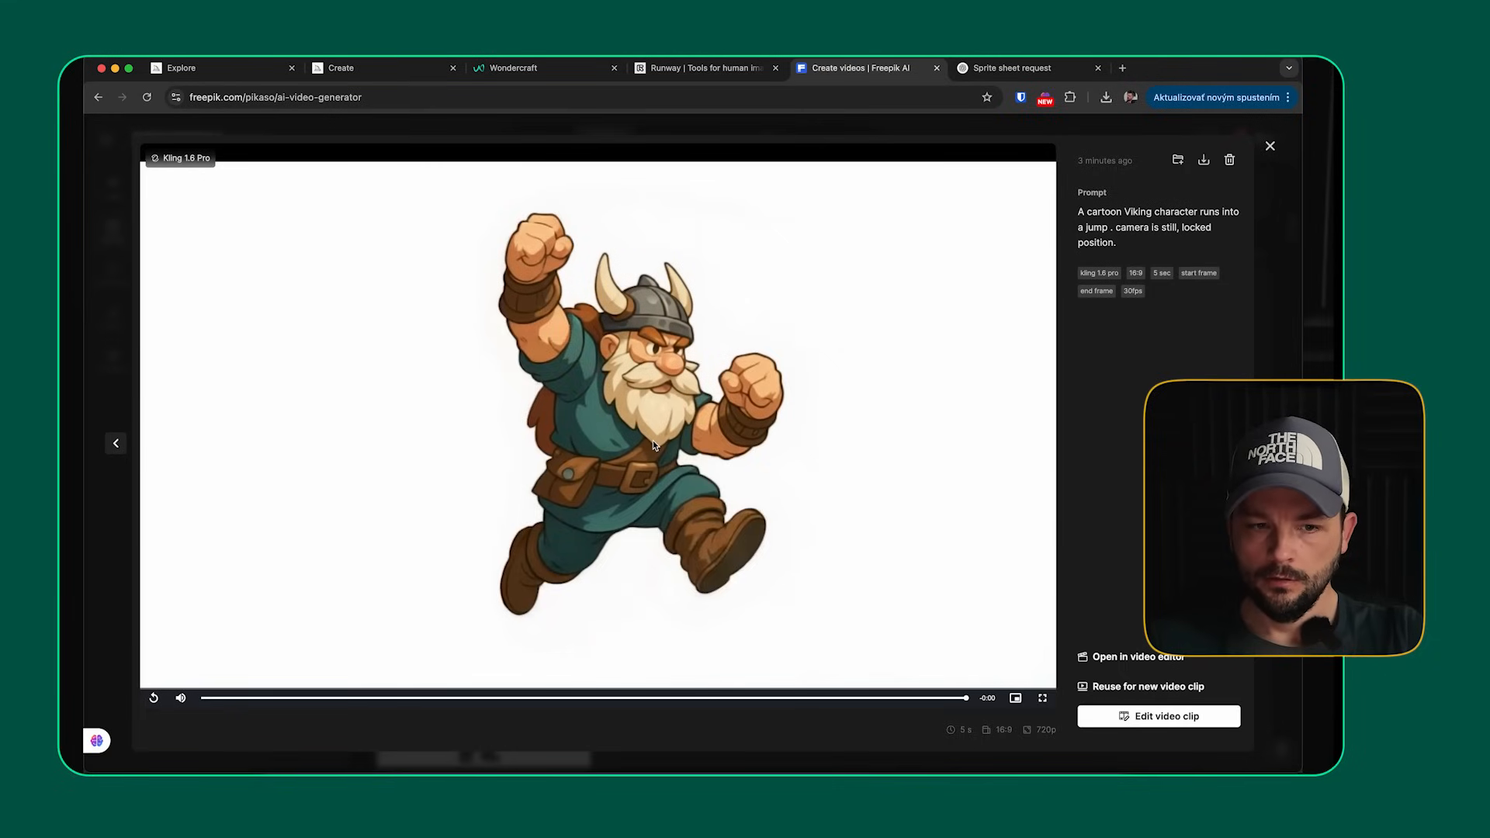
click(1204, 159)
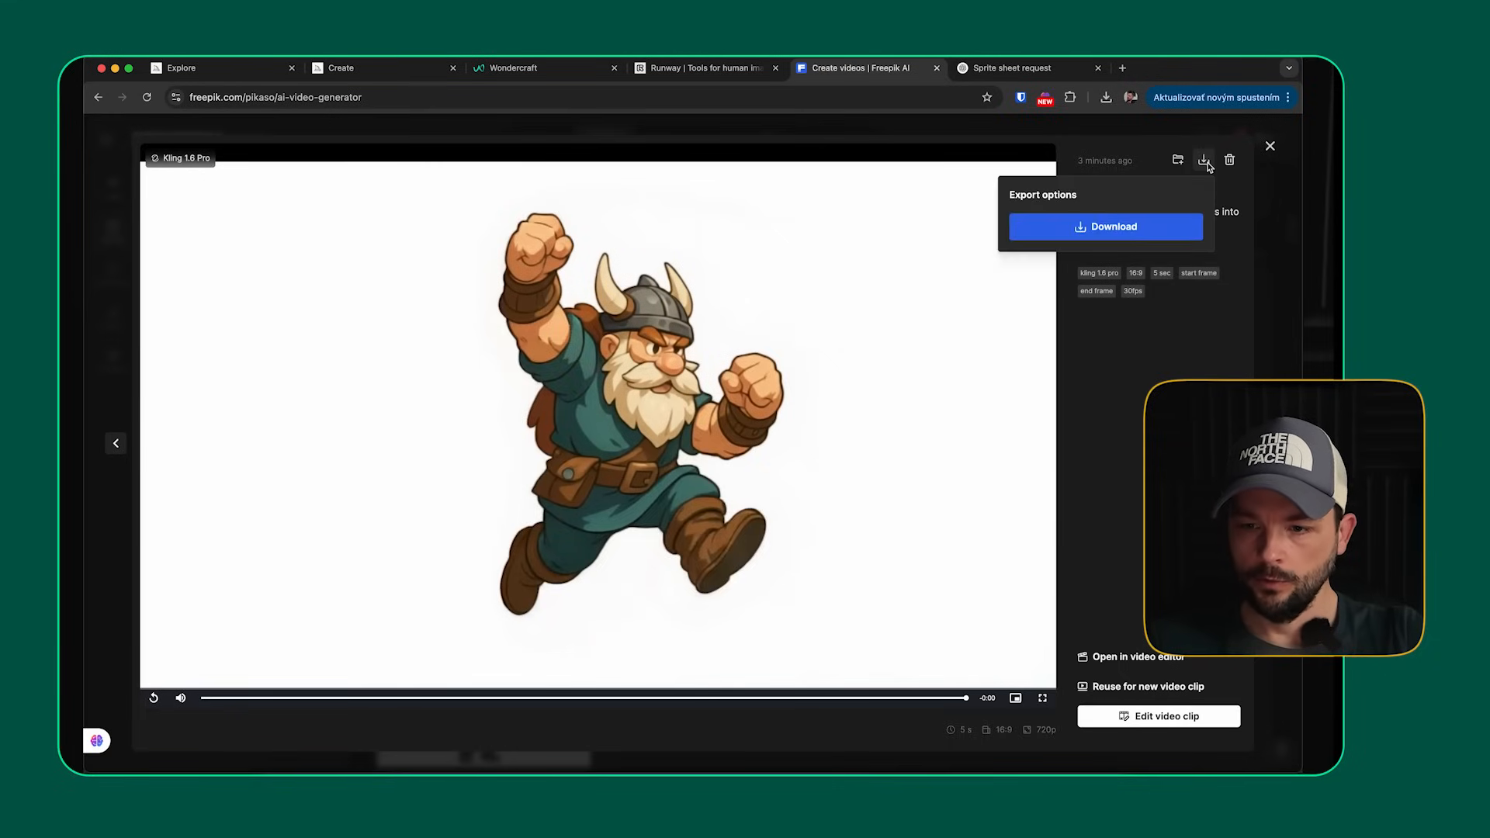
click(1140, 224)
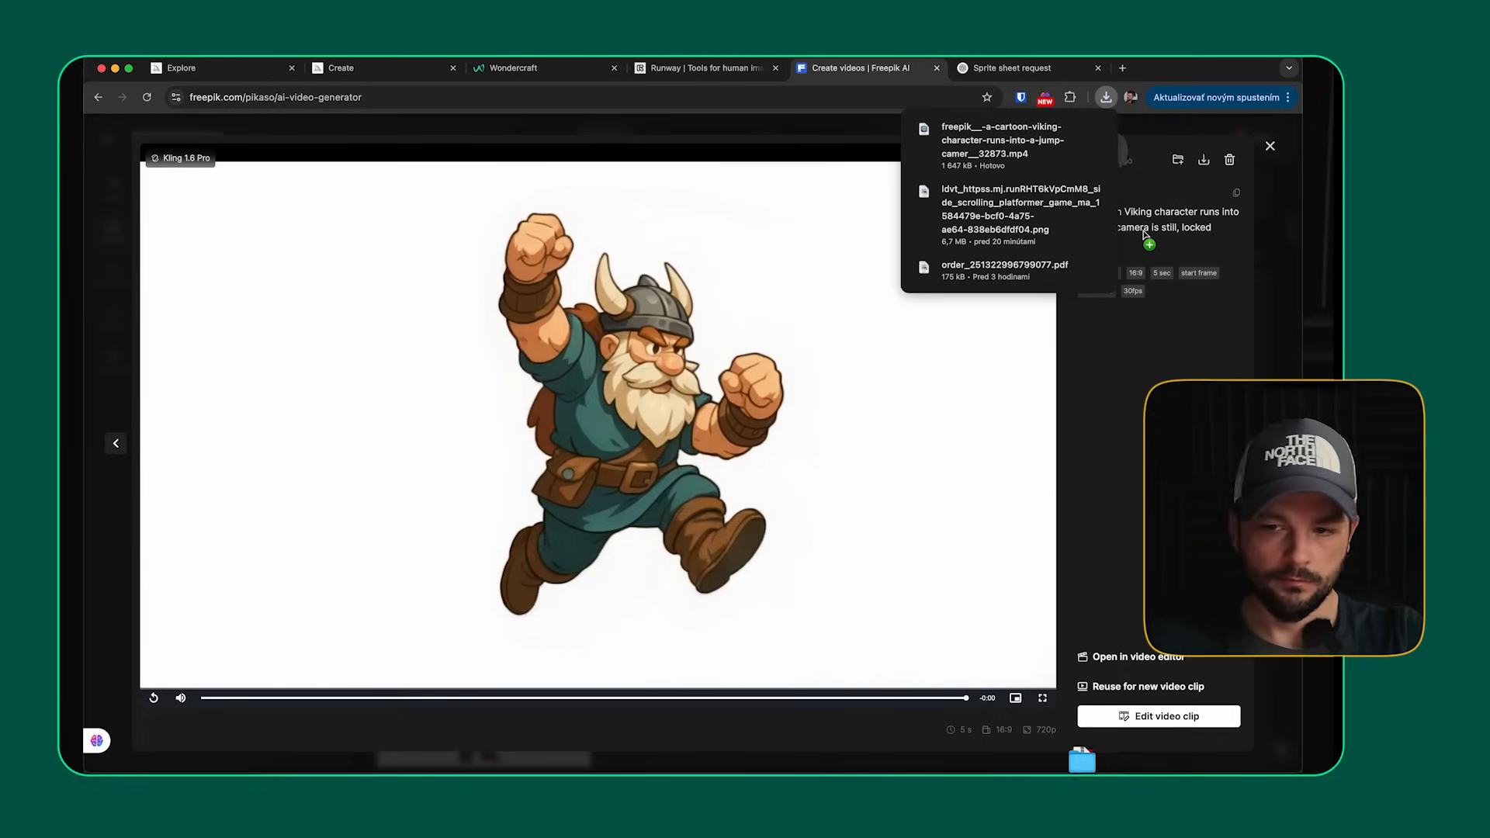
- Save the run-into-jump video in the Viking folder as Run2jump.mp4 and name the running loop clip Run.mp4
click(1070, 129)
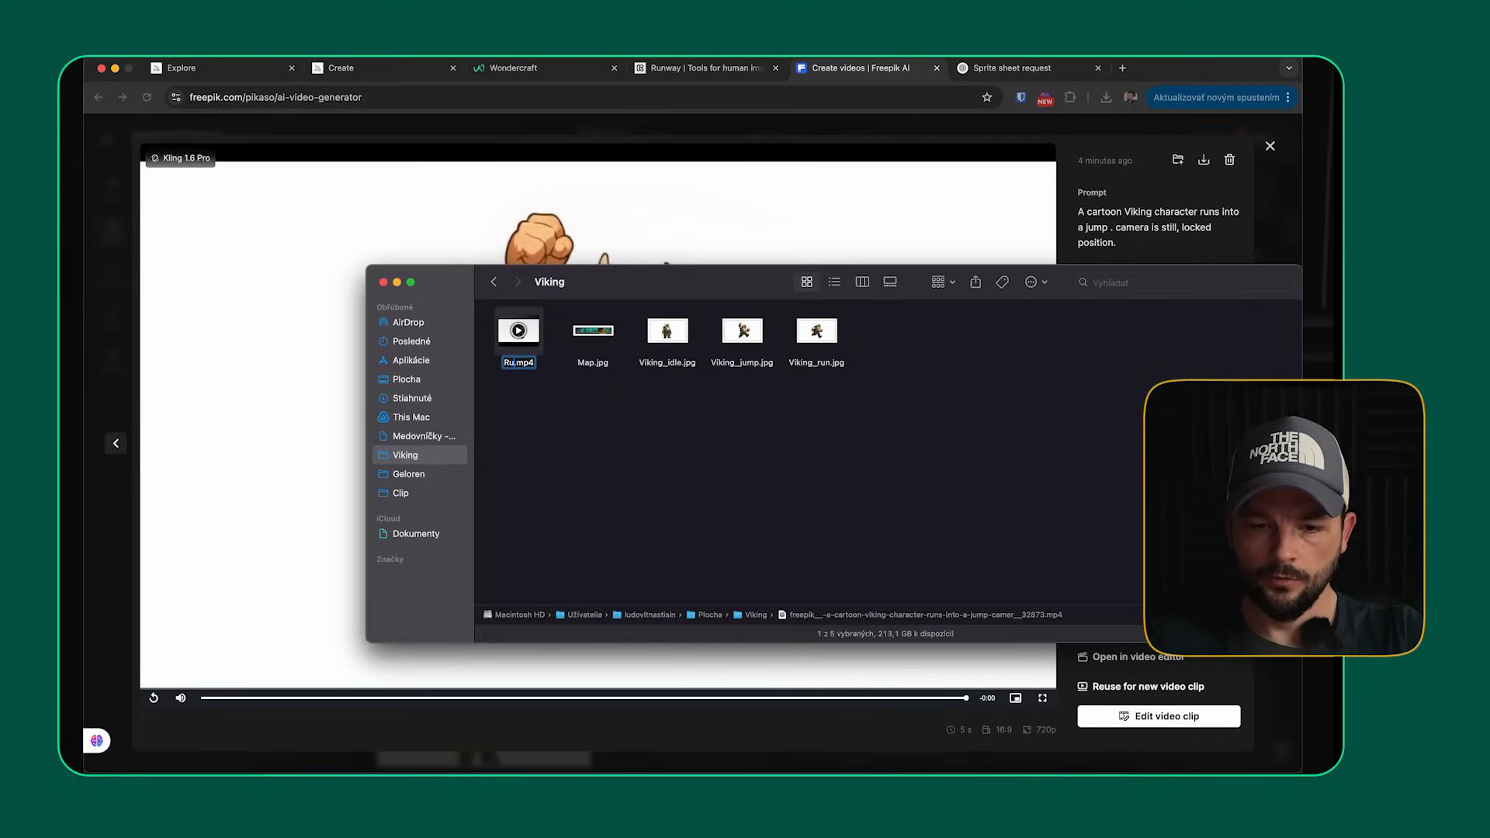
text(2)
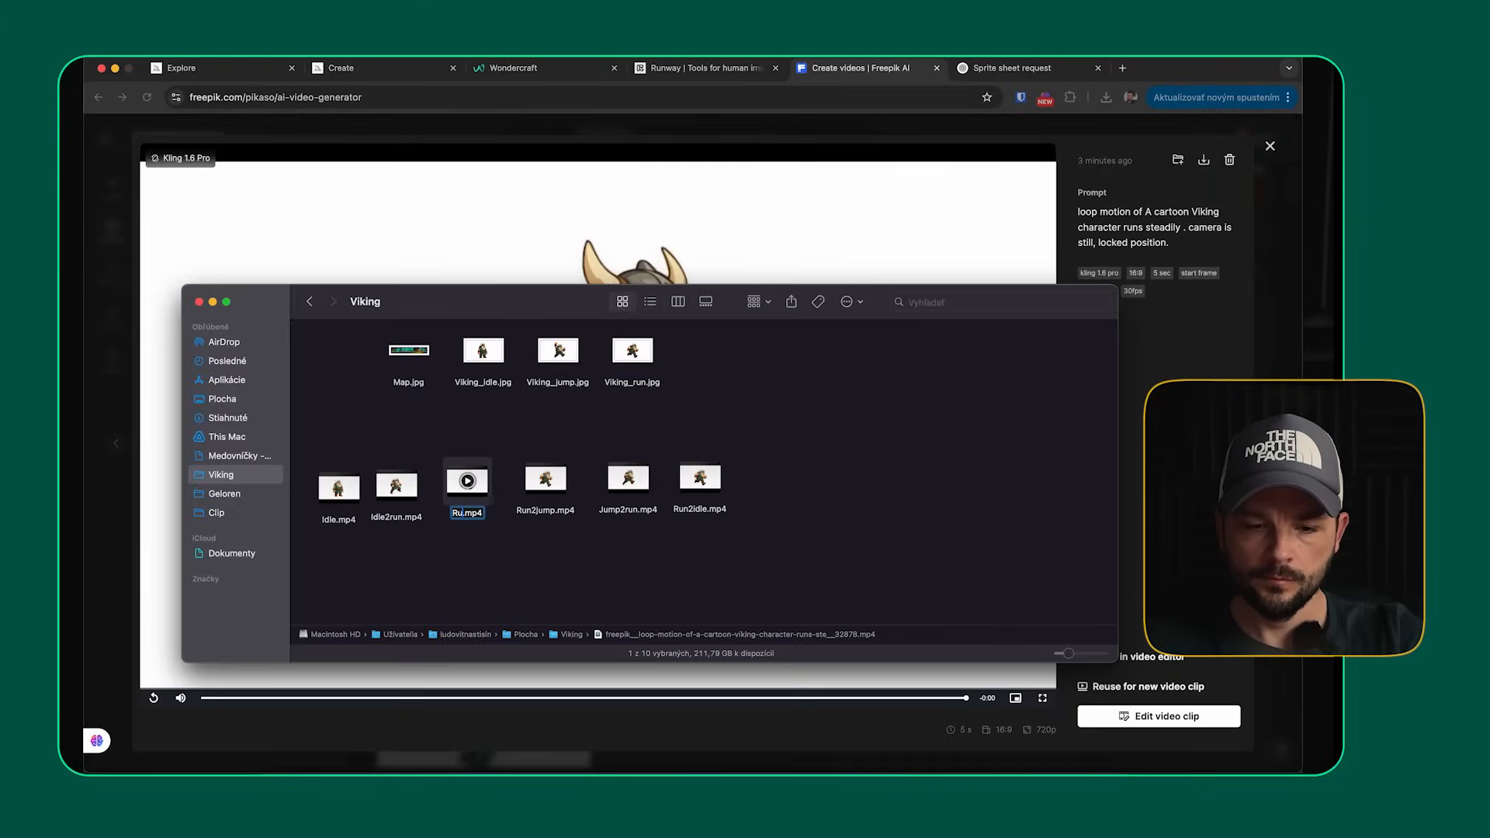
text(n)
key(Return)
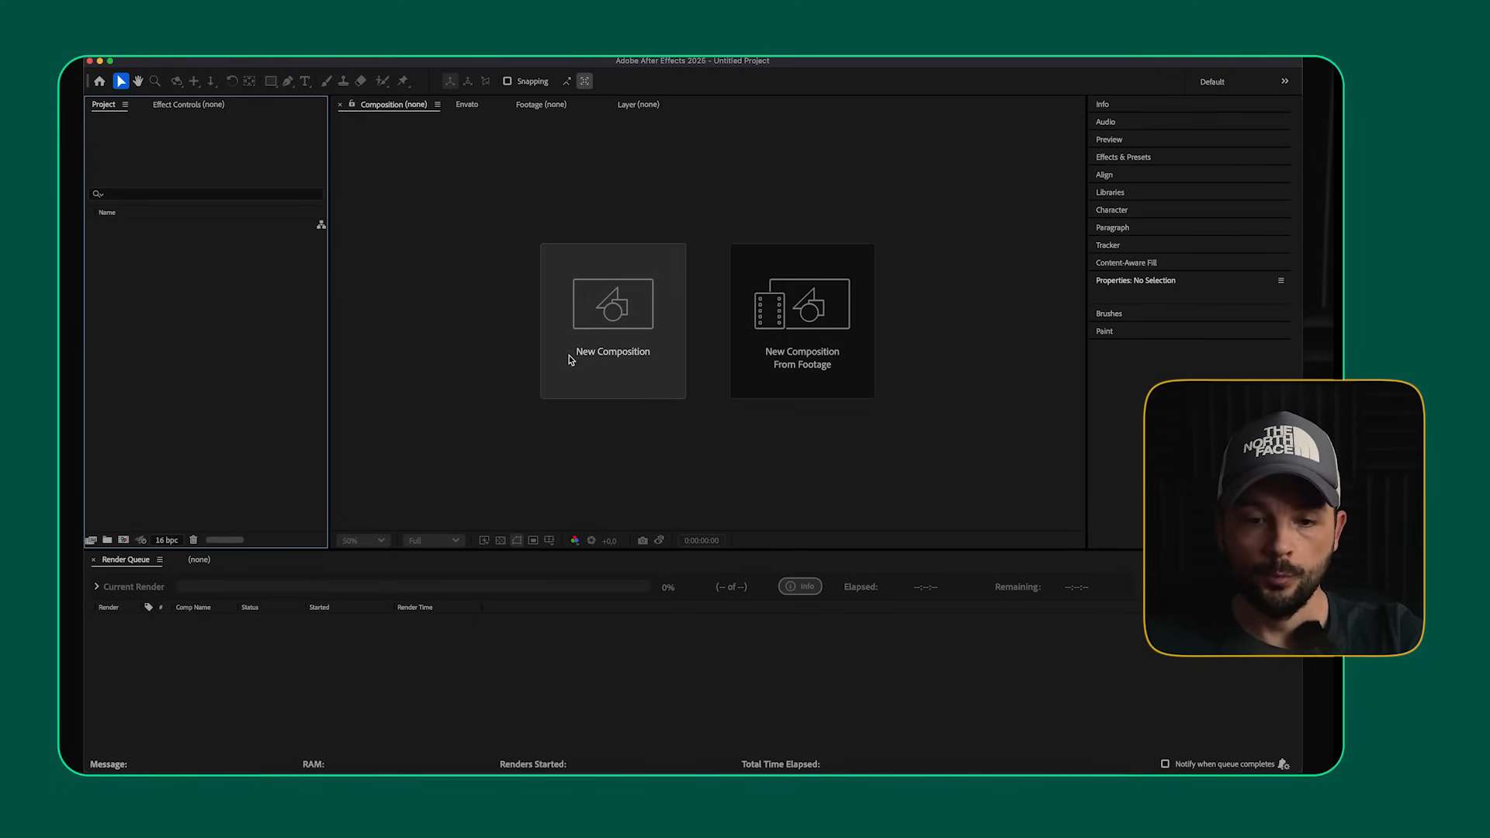
- Switch to After Effects and create a new 1920x1080 composition at 24 fps
click(616, 347)
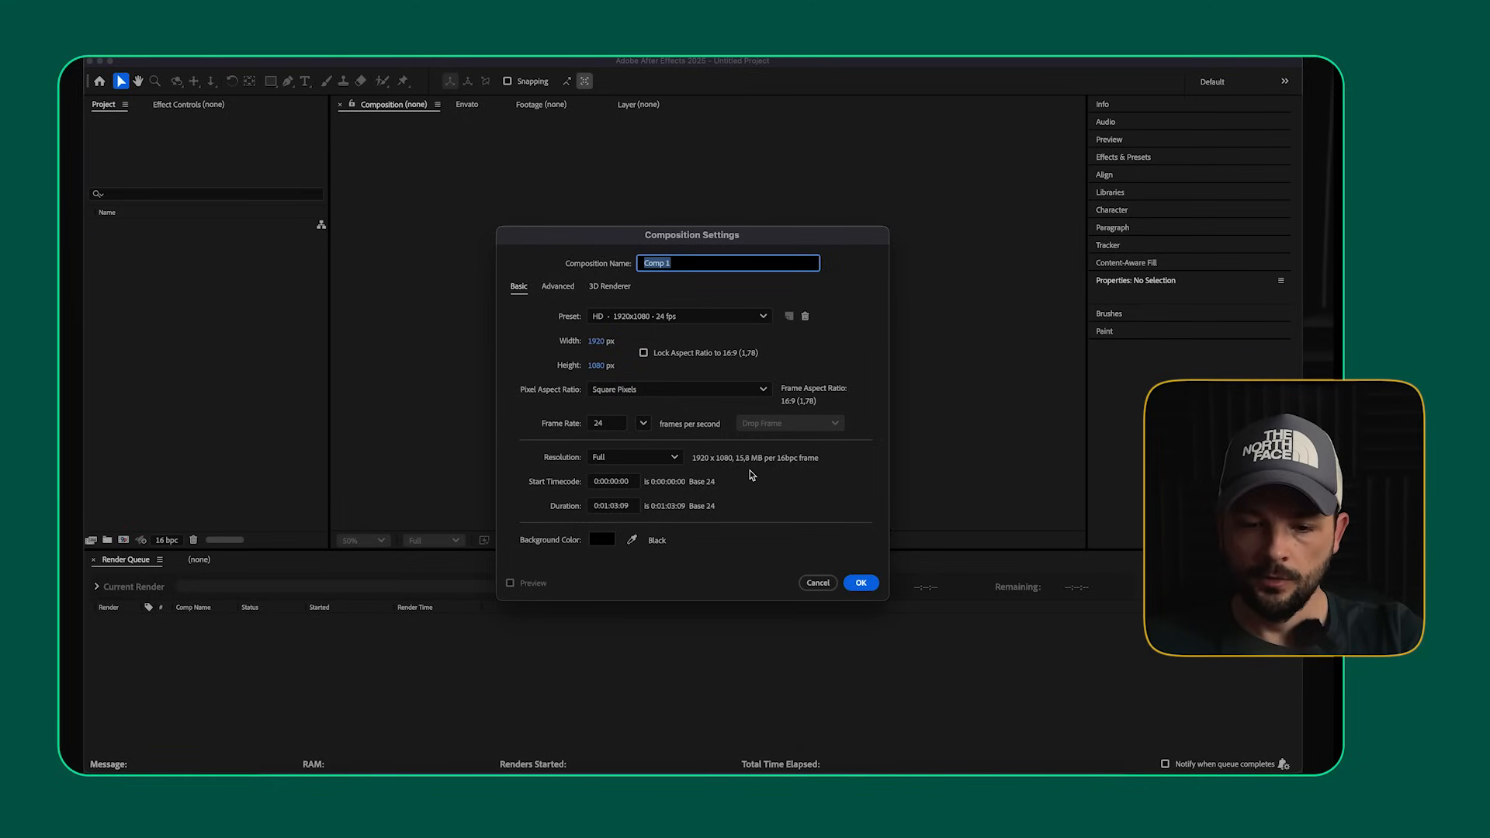
click(855, 588)
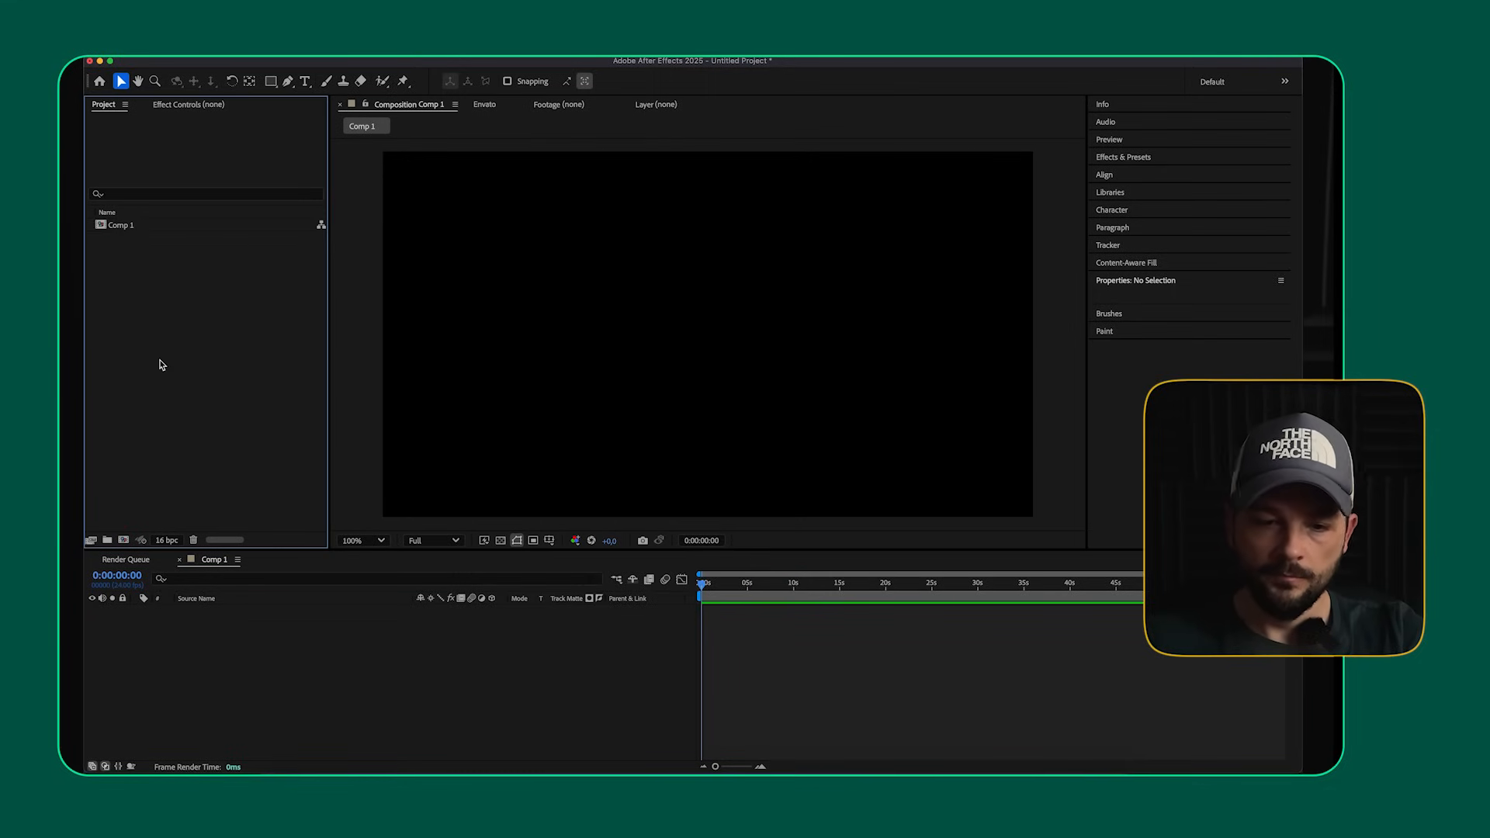
- Import the six Viking MP4 clips and Map.jpg from the Viking folder as footage, leaving out the three Viking still images
double_click(161, 364)
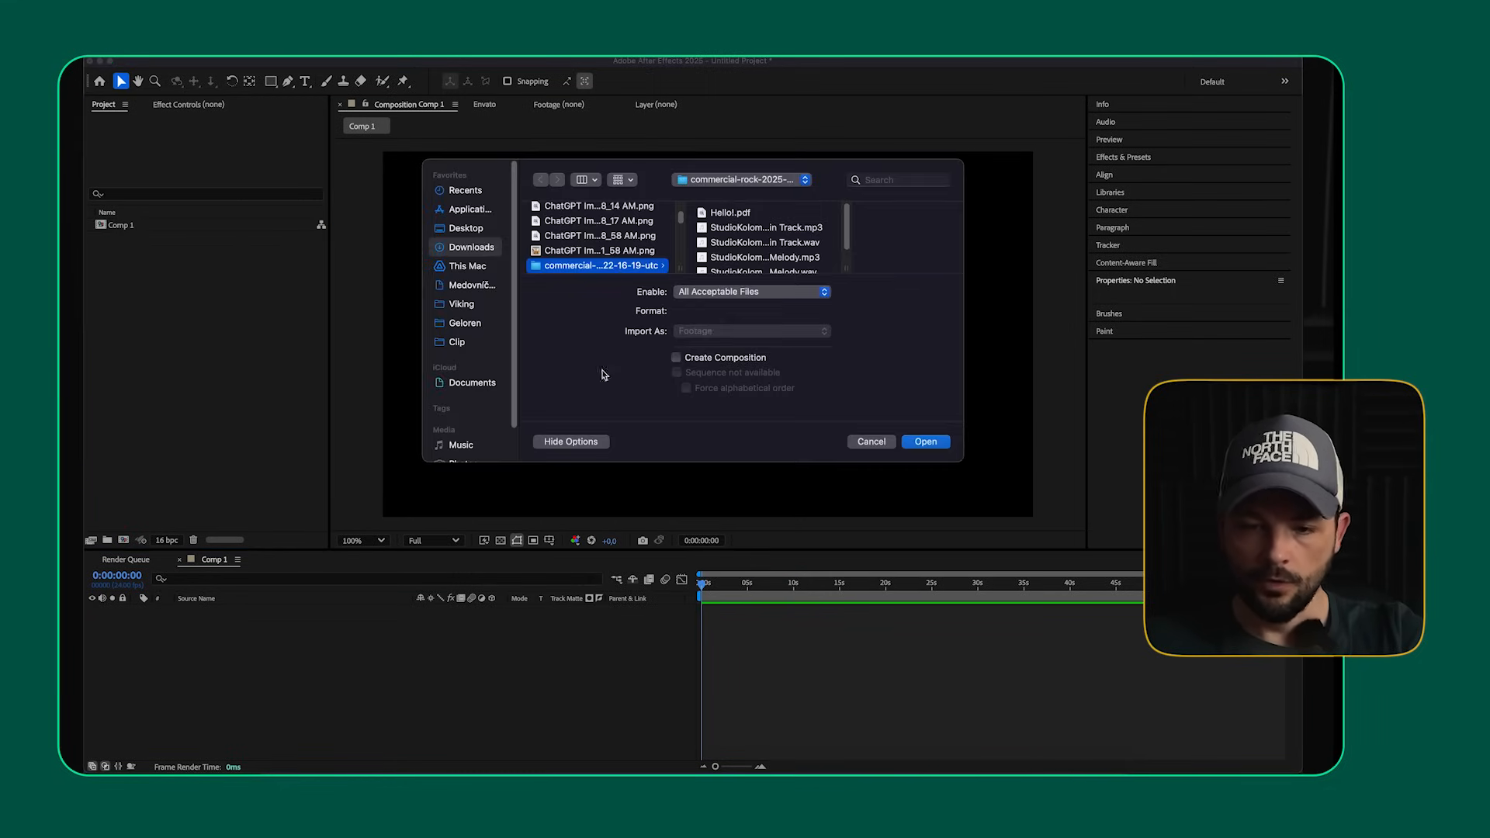
click(460, 305)
click(613, 206)
shift+click(602, 261)
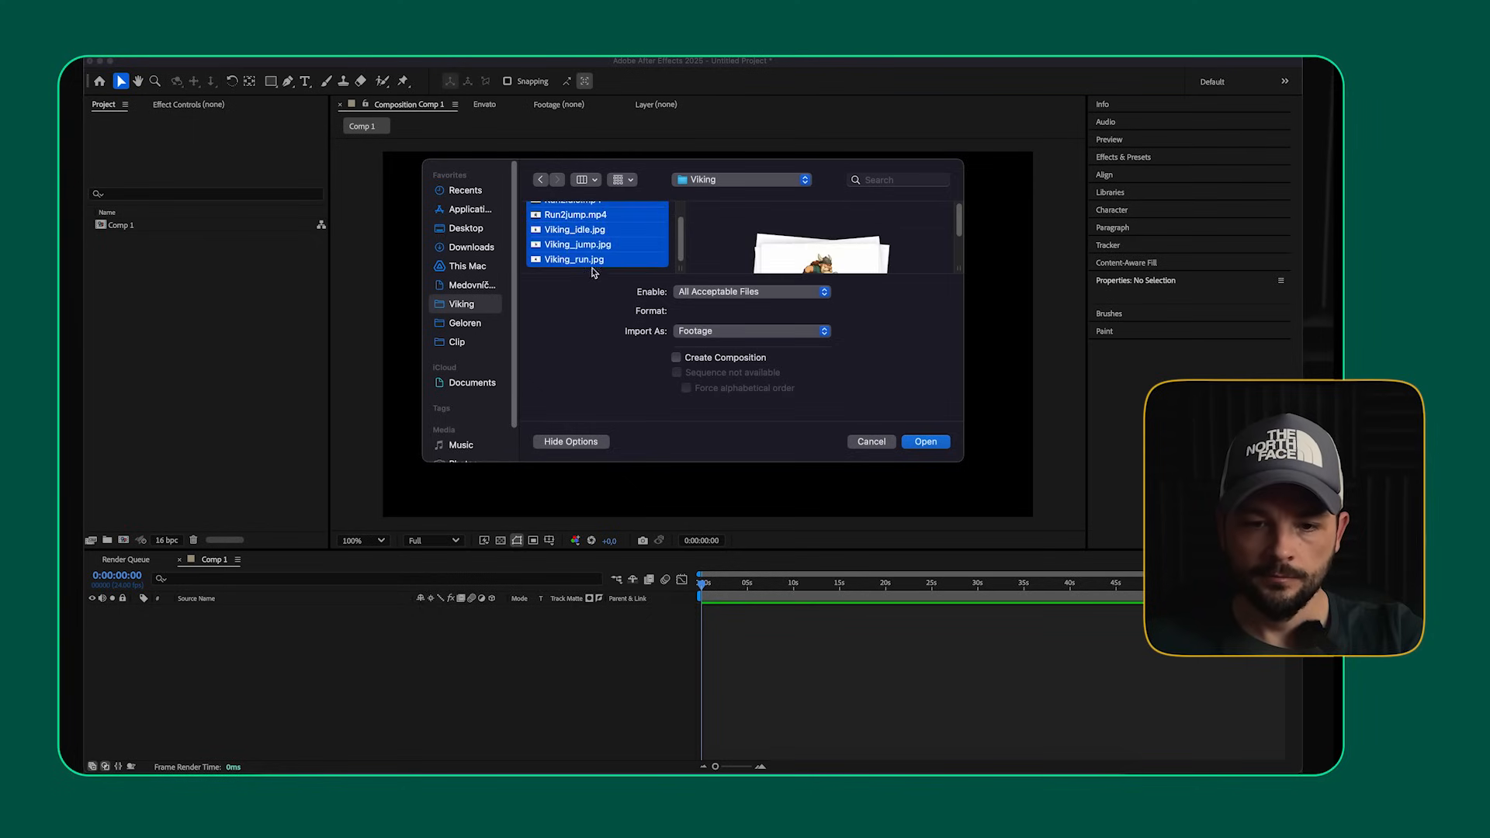
scroll(590, 264, up, 5)
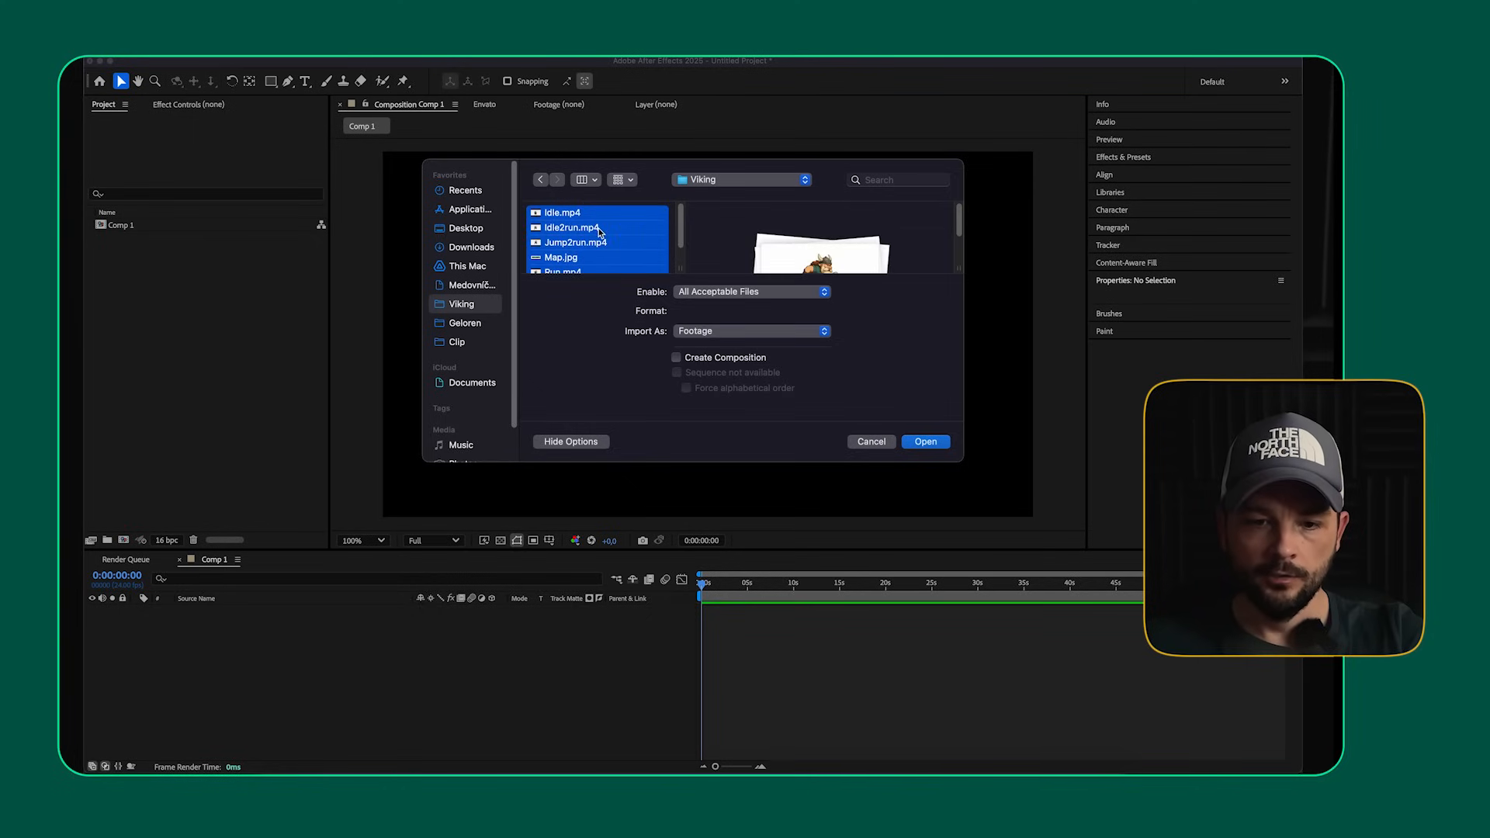
scroll(599, 232, down, 2)
scroll(589, 237, down, 3)
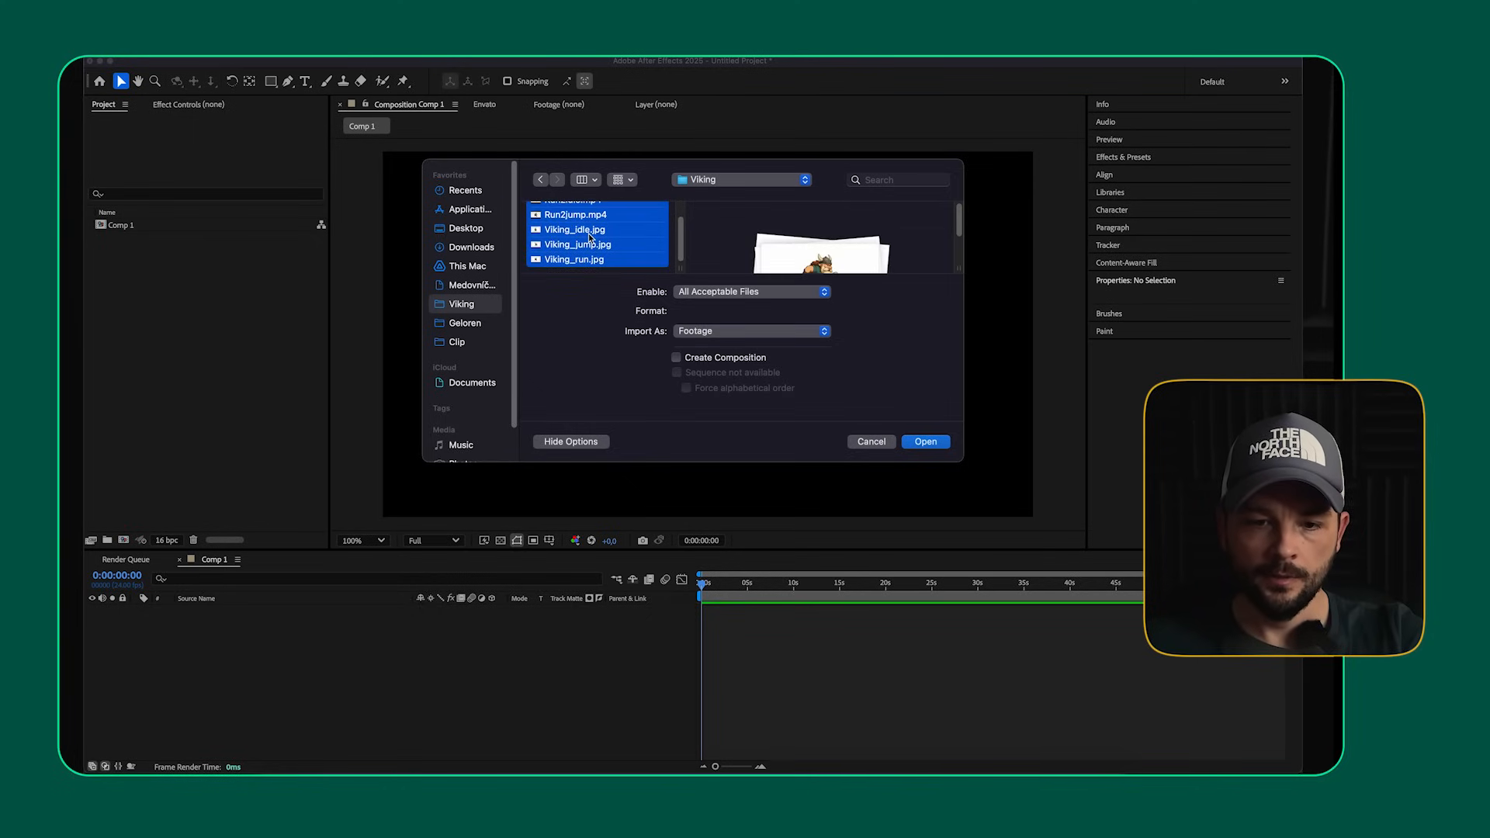
super+click(590, 265)
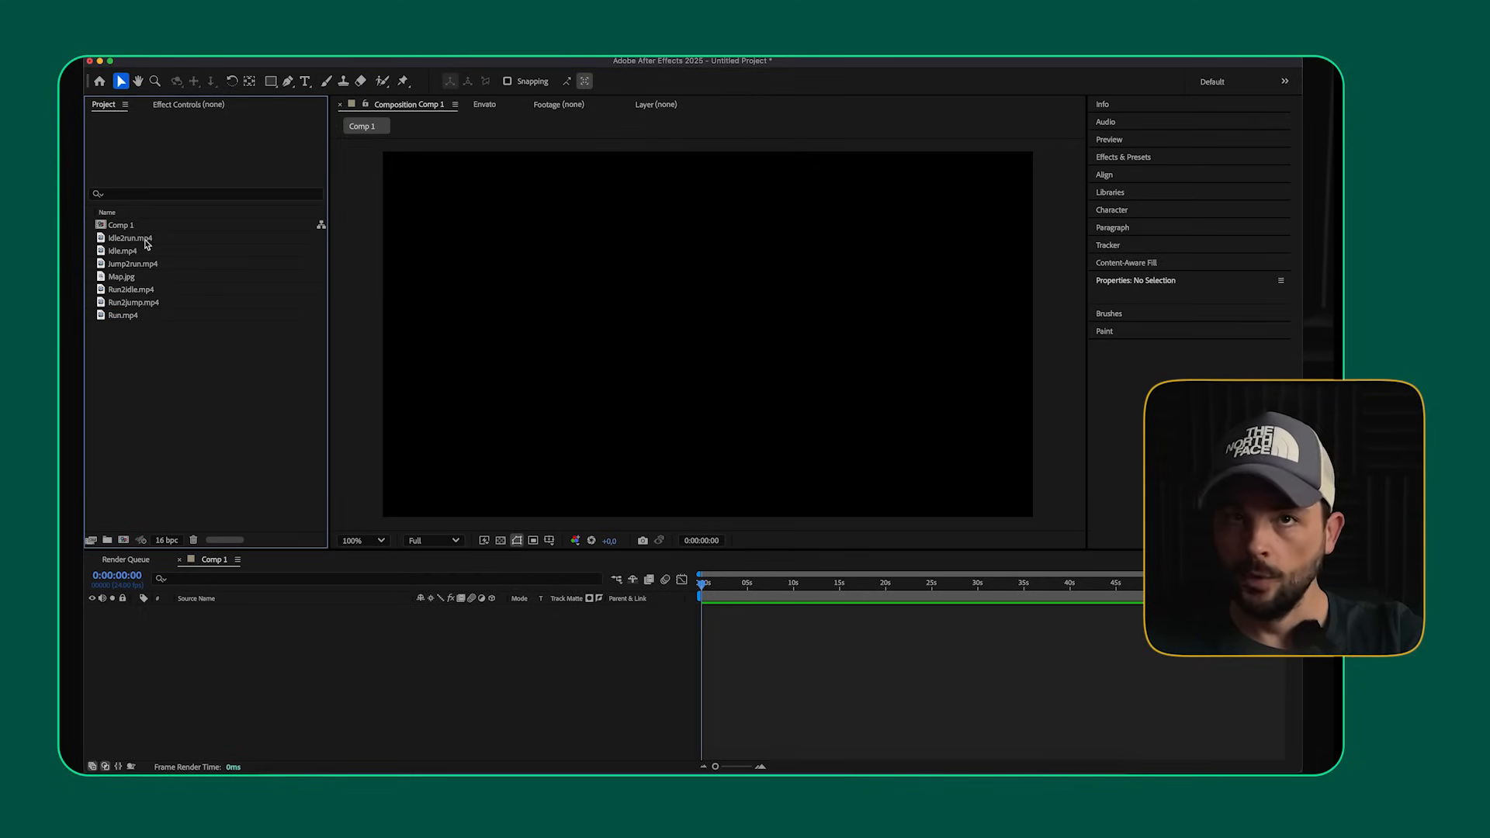
- Add all six Viking video clips, without Map.jpg, to the Comp 1 timeline as layers
click(128, 316)
shift+click(129, 303)
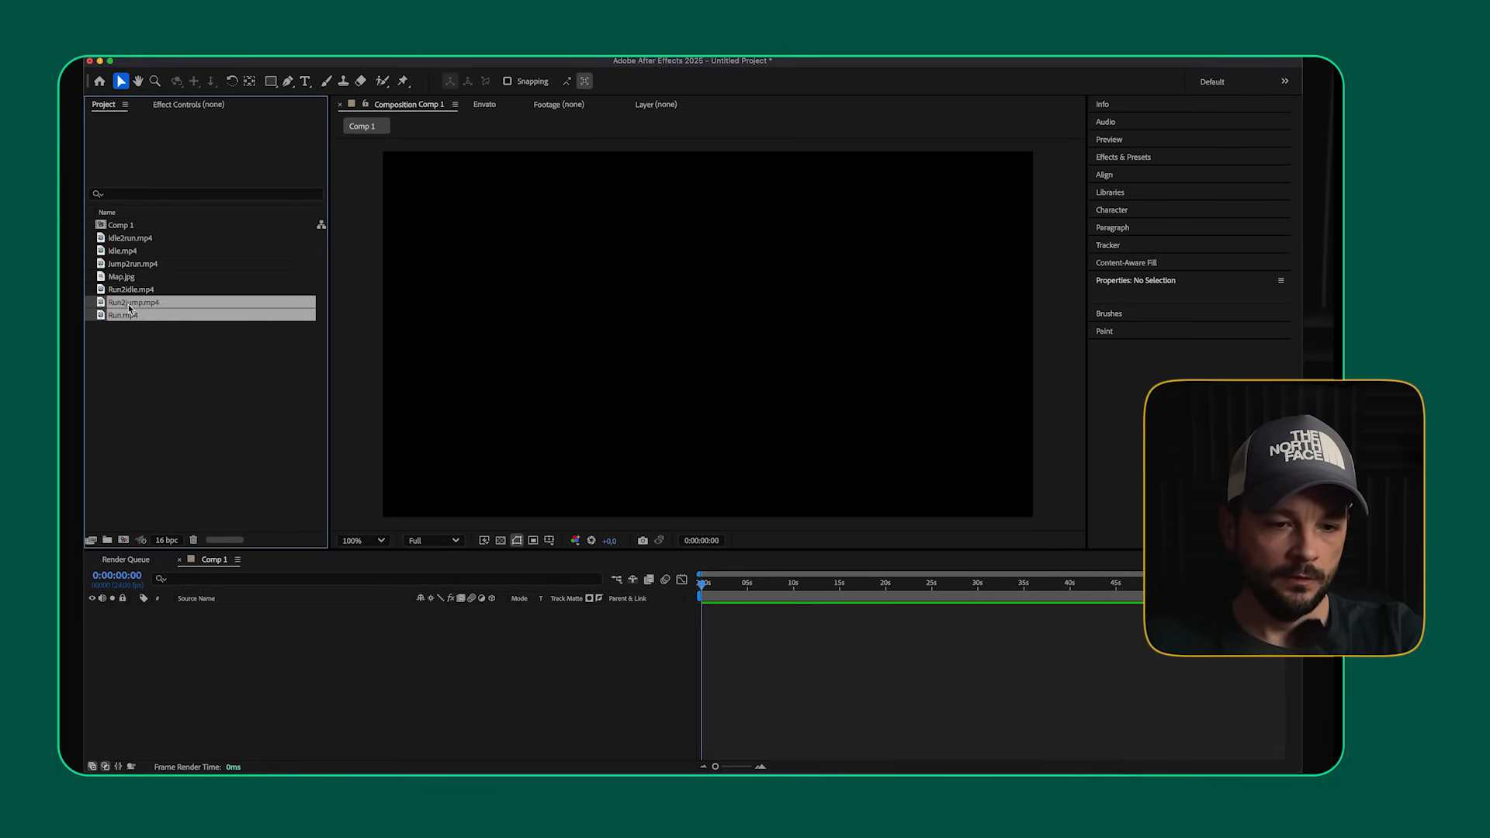
shift+click(134, 290)
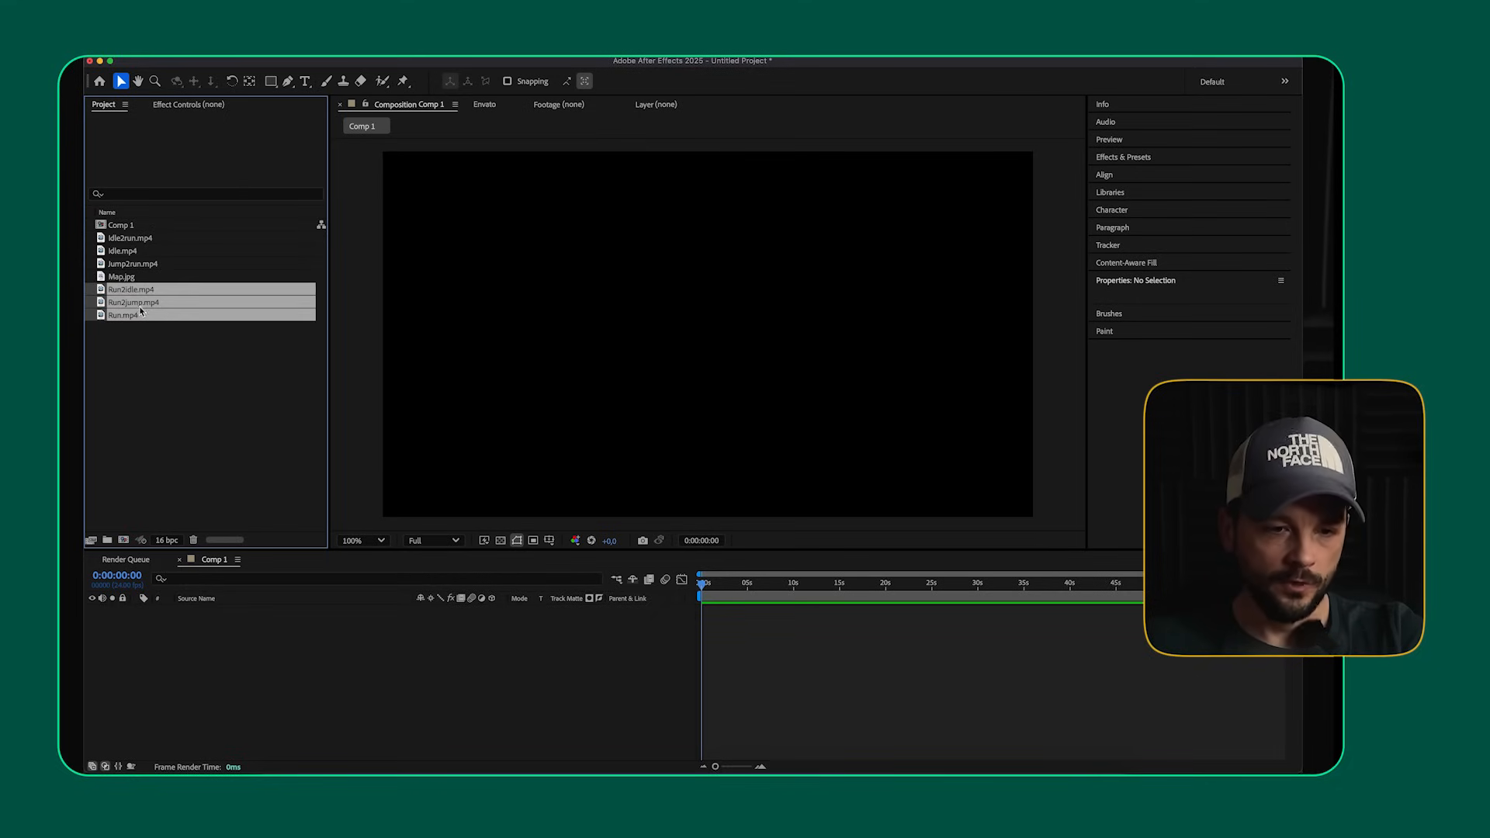
super+click(121, 266)
super+click(128, 252)
super+click(128, 238)
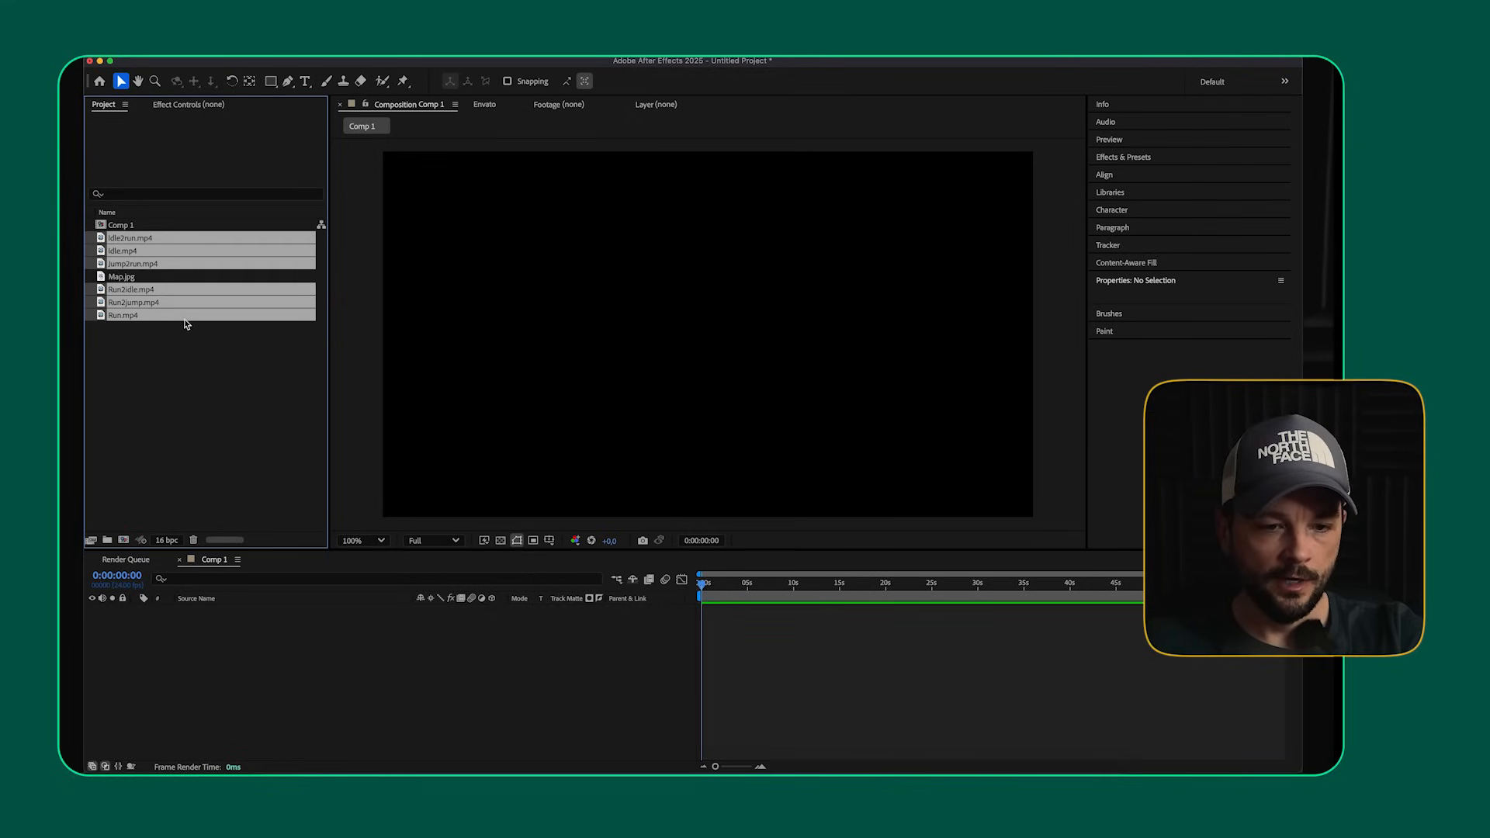
drag(186, 324, 203, 613)
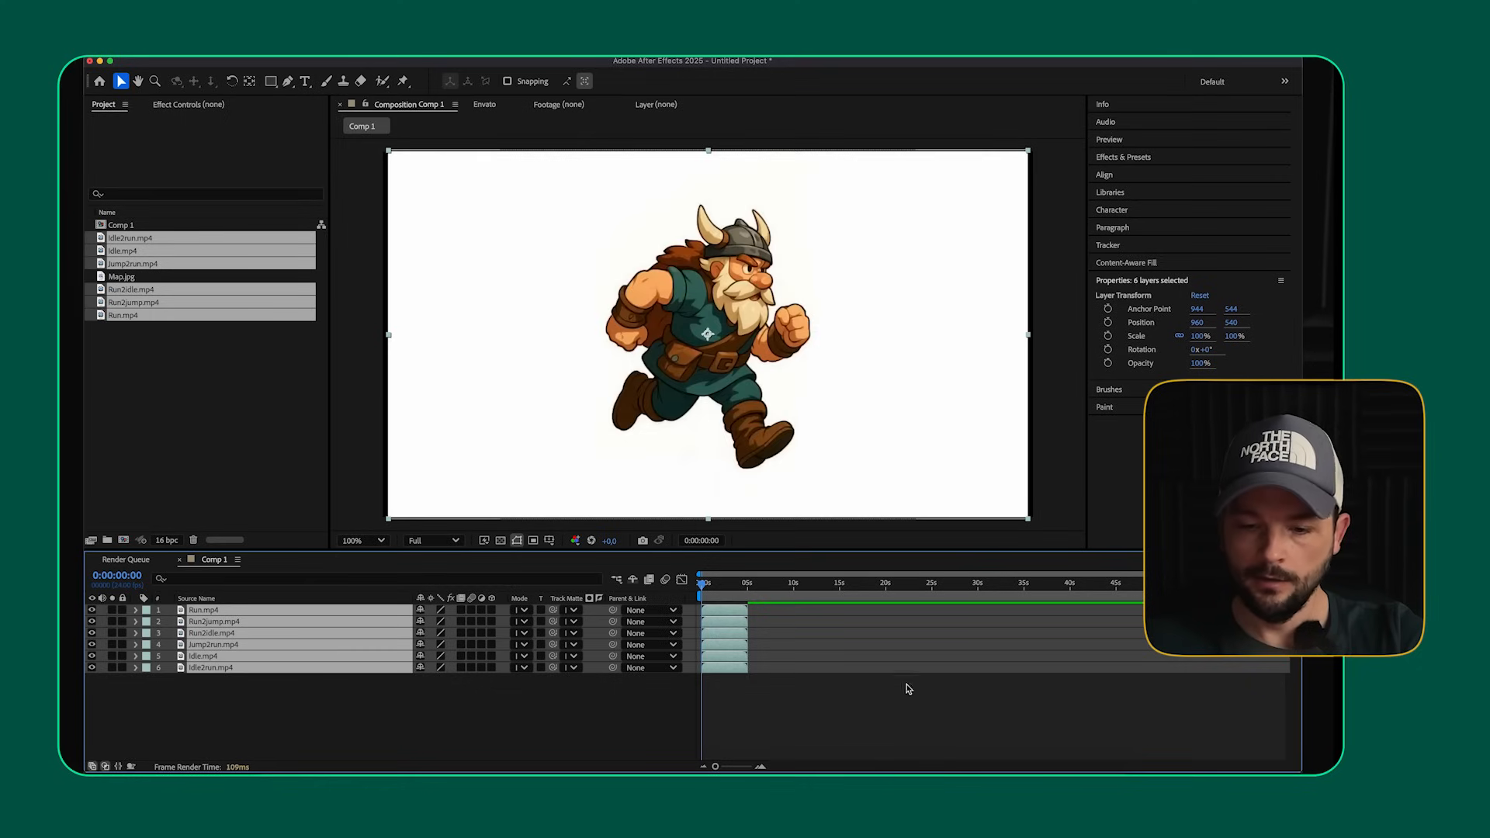
click(870, 698)
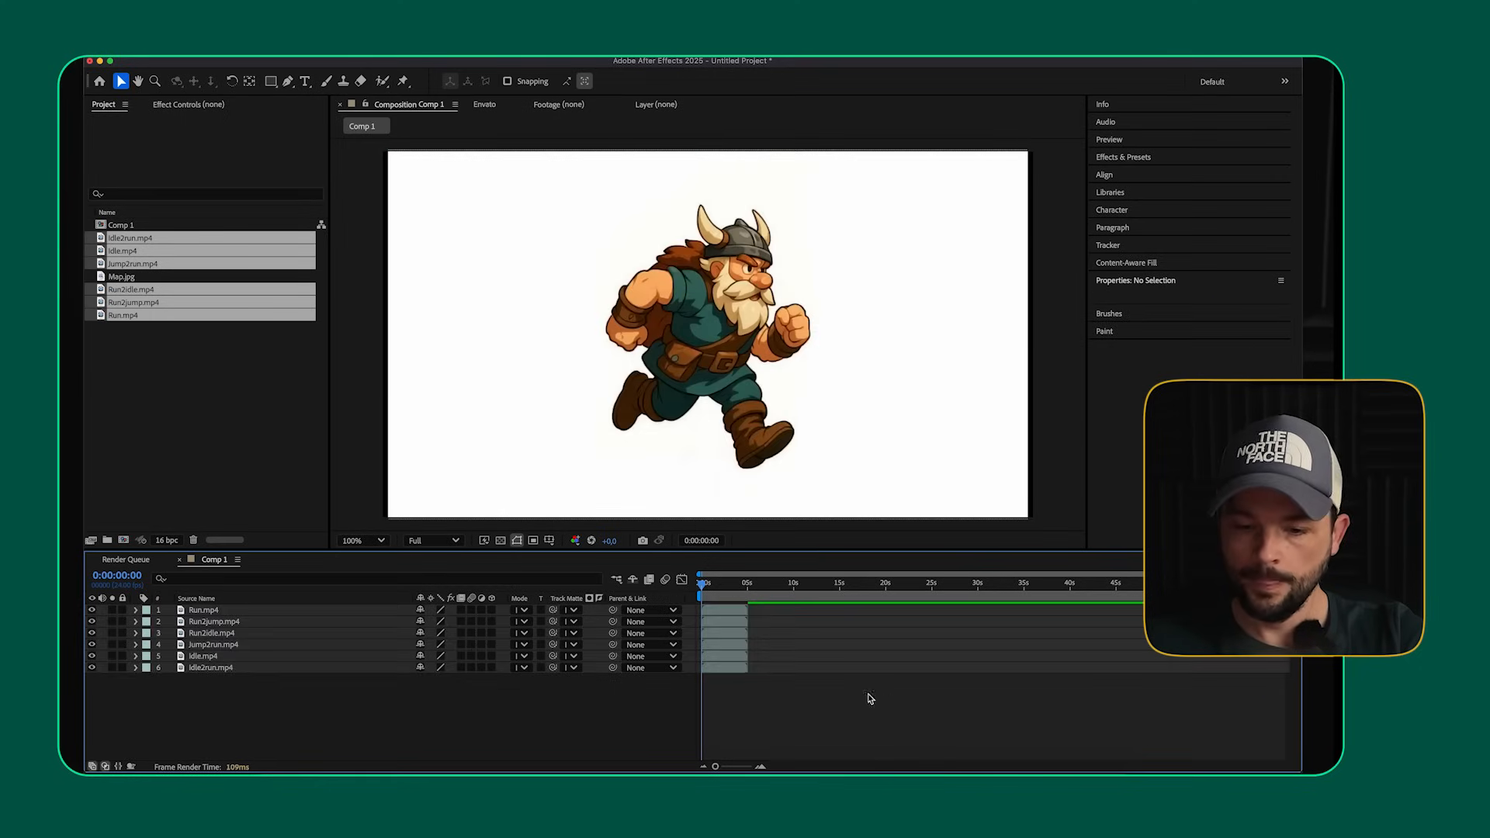
- Make Idle.mp4 the top layer at the timeline start, shift the other clips to about 26 s, and preview the idle clip
click(206, 657)
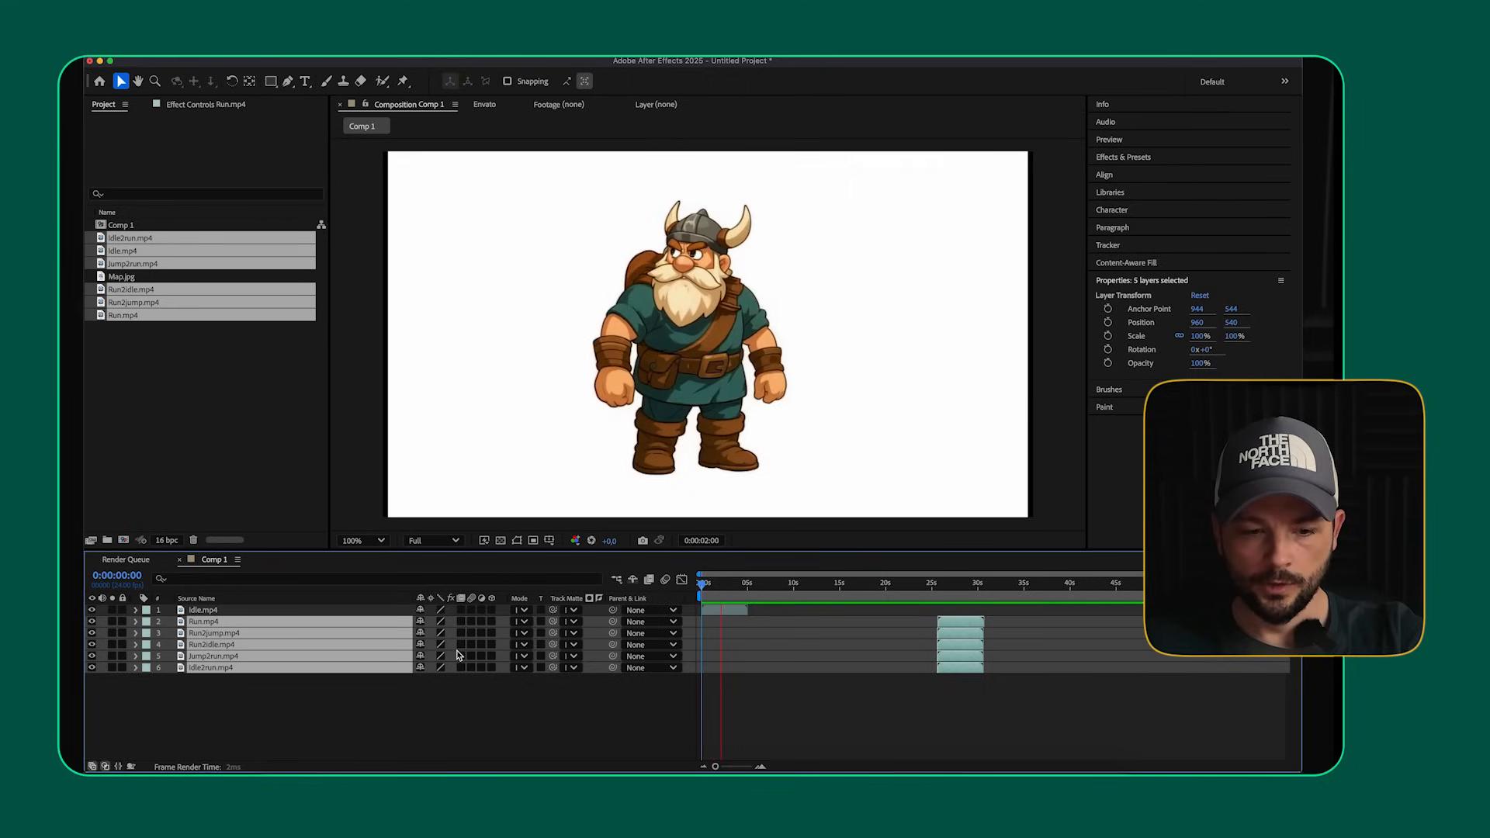
key(space)
click(814, 708)
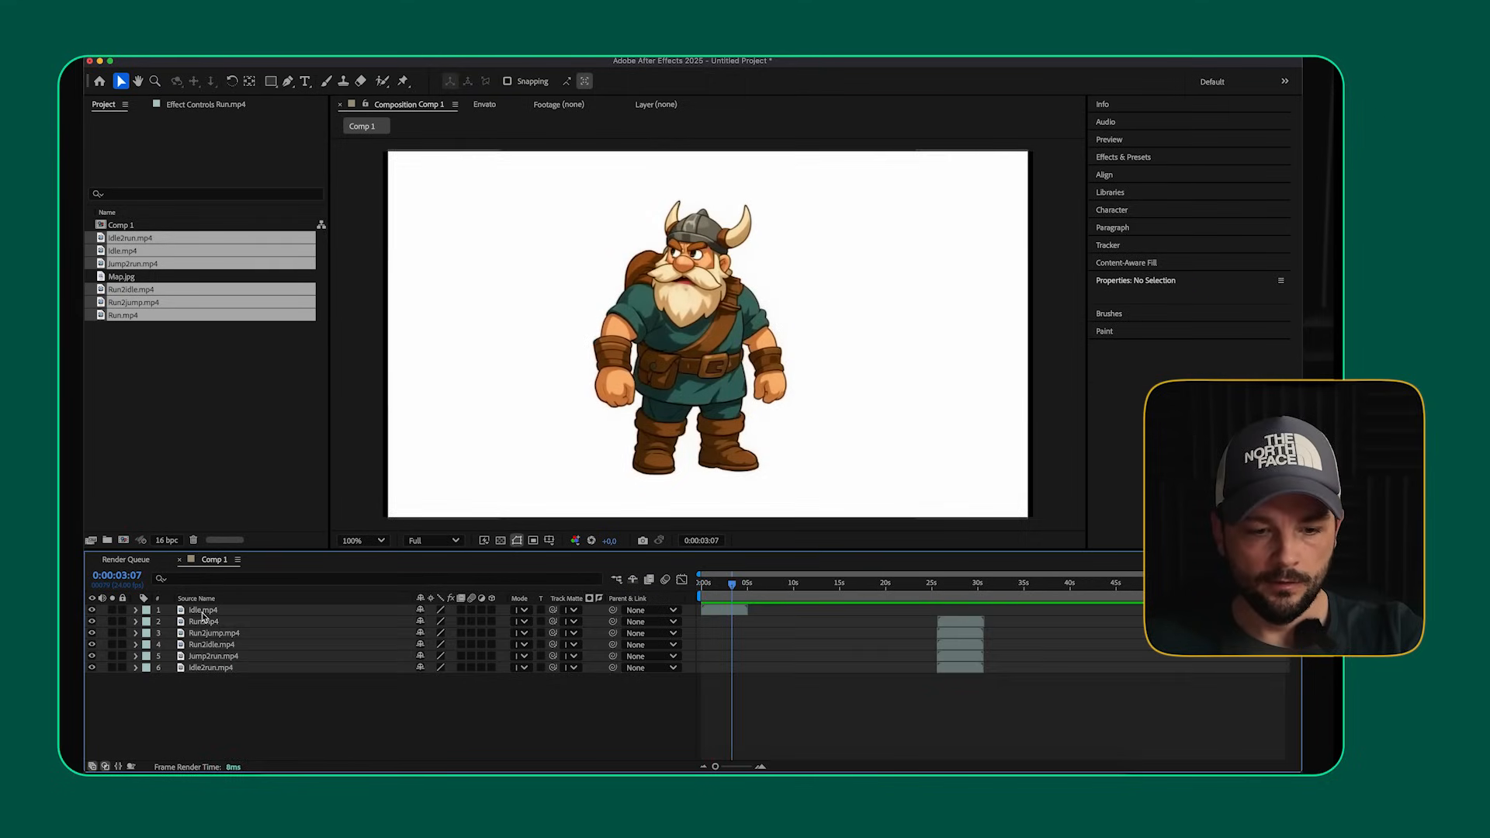
- Place Idle2run.mp4 as the second layer starting where Idle.mp4 ends, and play back the transition
click(200, 612)
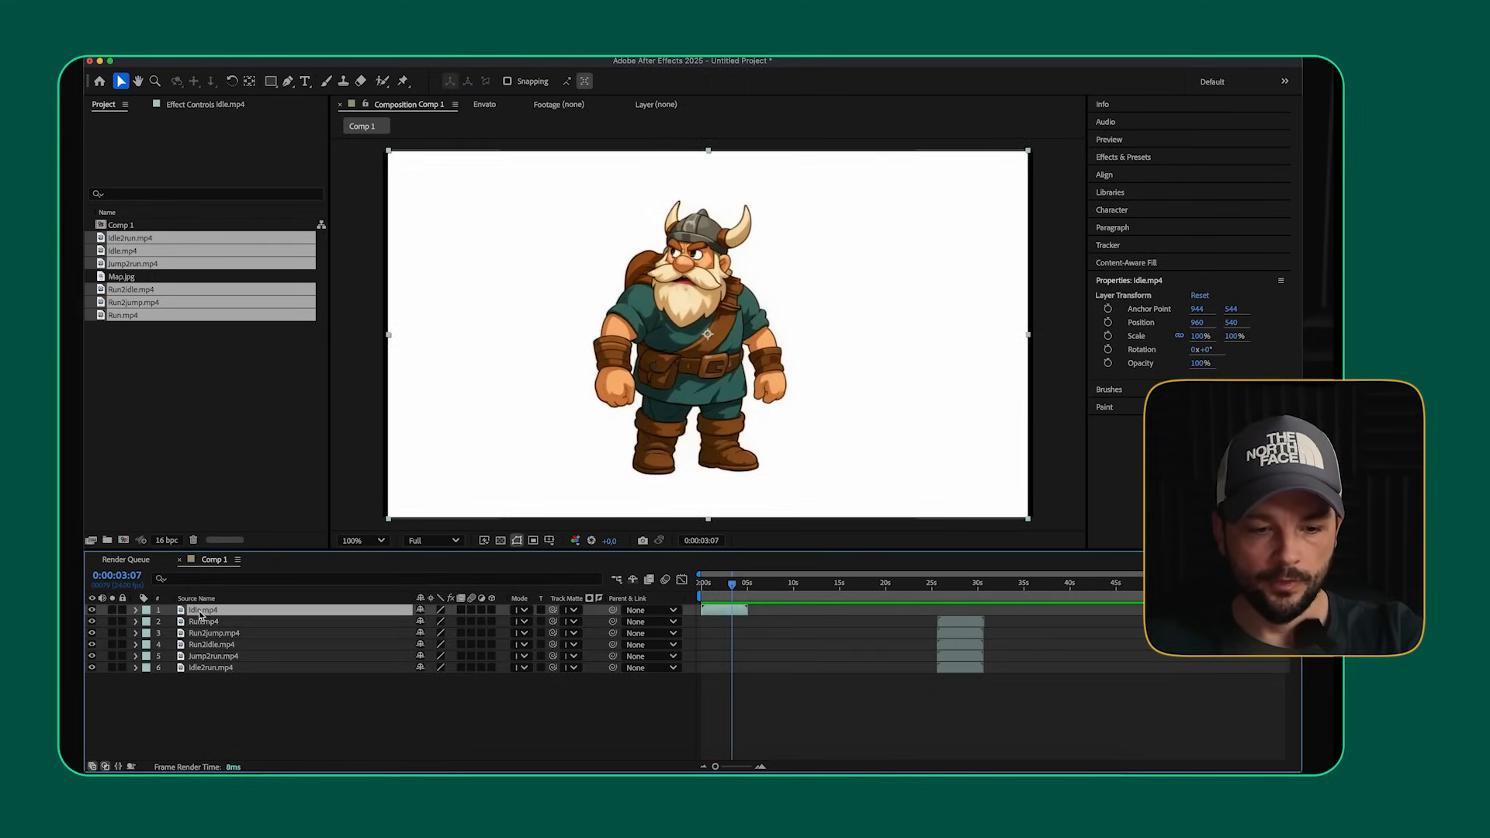
click(229, 669)
drag(967, 676, 777, 672)
drag(322, 672, 309, 618)
mouse_move(736, 590)
mouse_down()
mouse_move(785, 590)
mouse_move(731, 590)
mouse_up()
key(space)
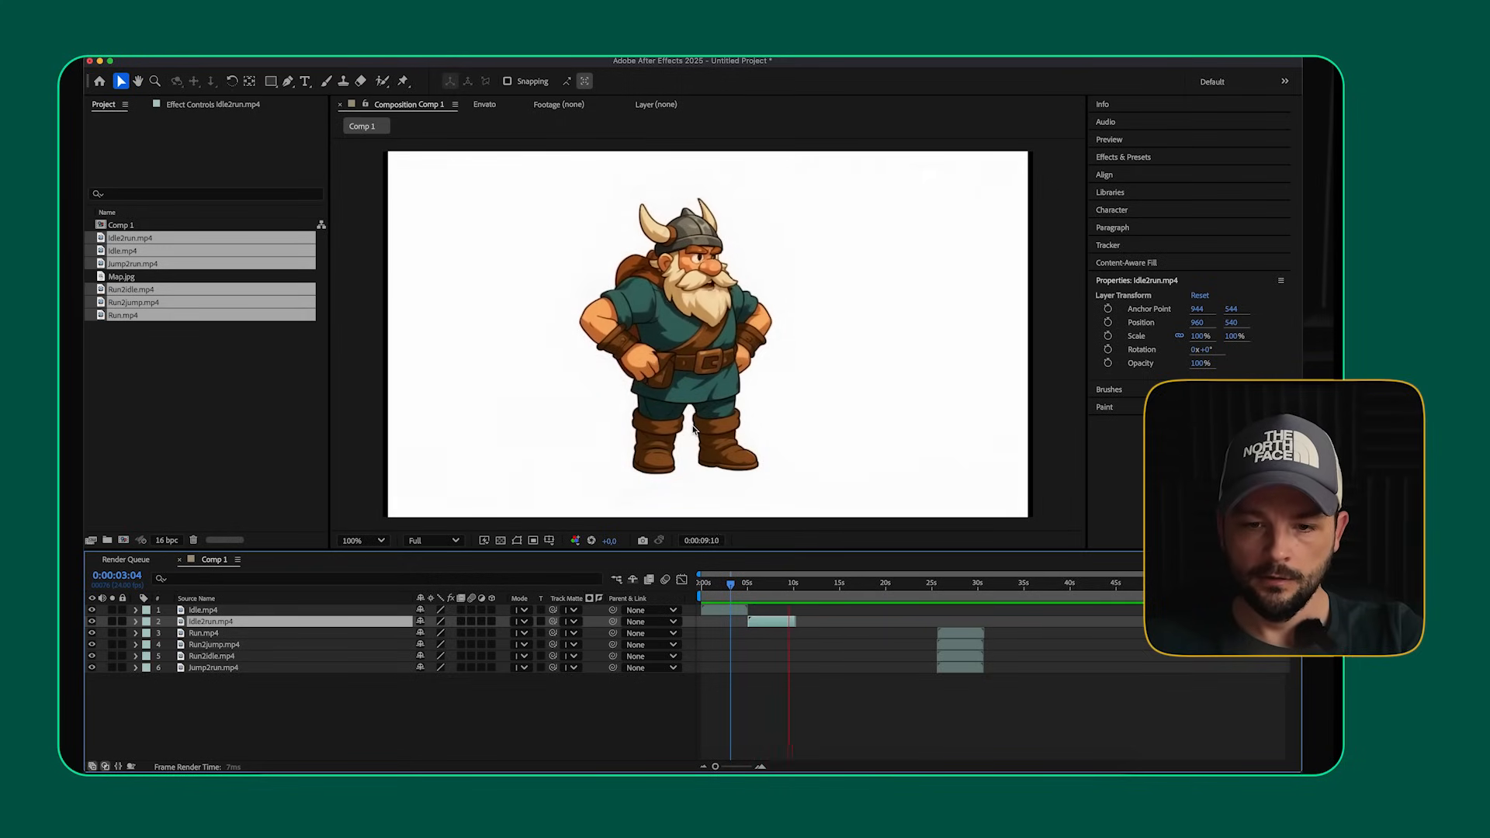
key(space)
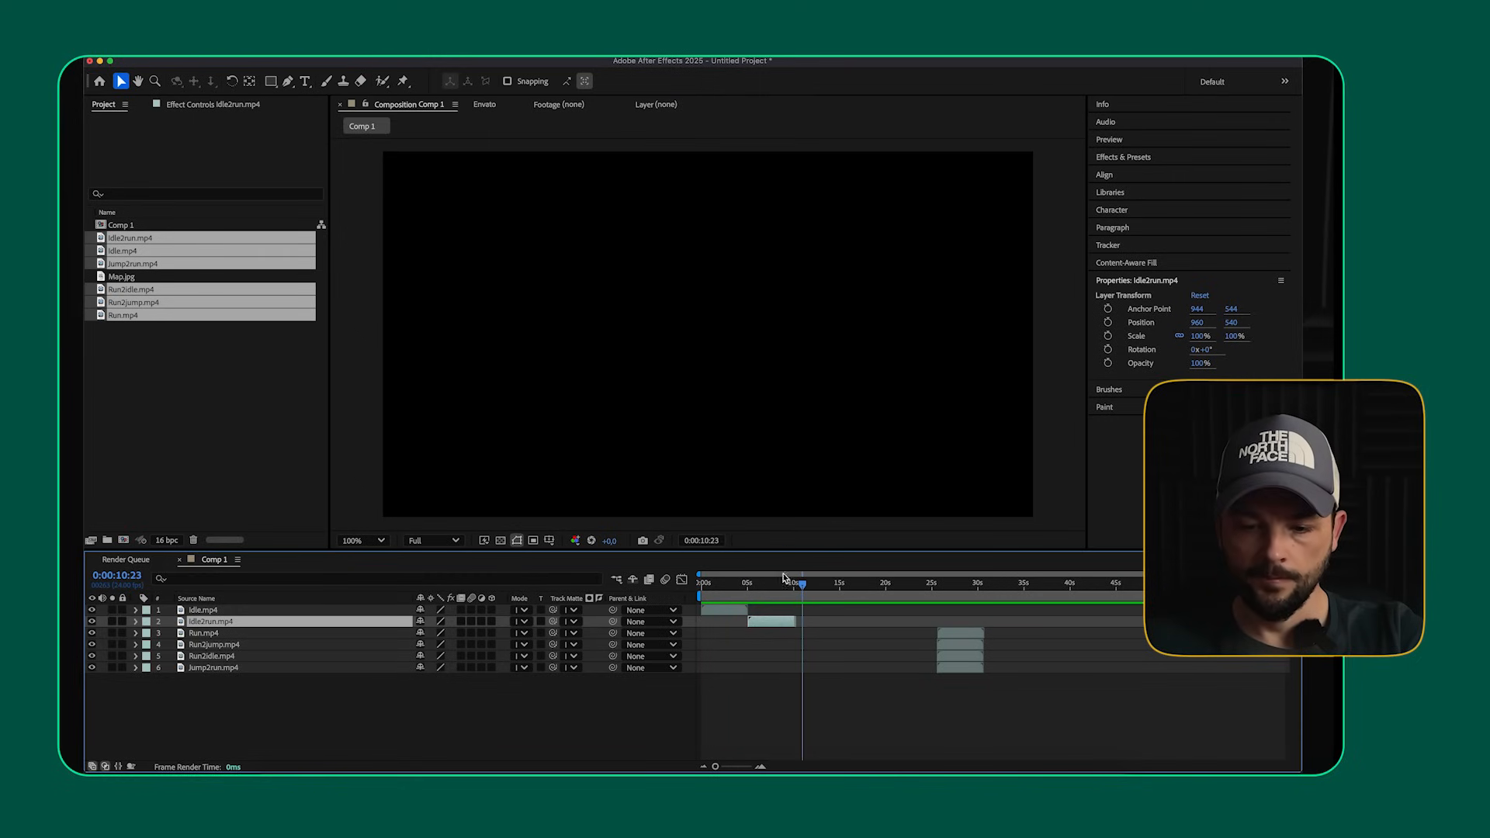
- Place the Run.mp4 clip at about 10 s, directly after the end of Idle2run.mp4
drag(798, 585, 792, 585)
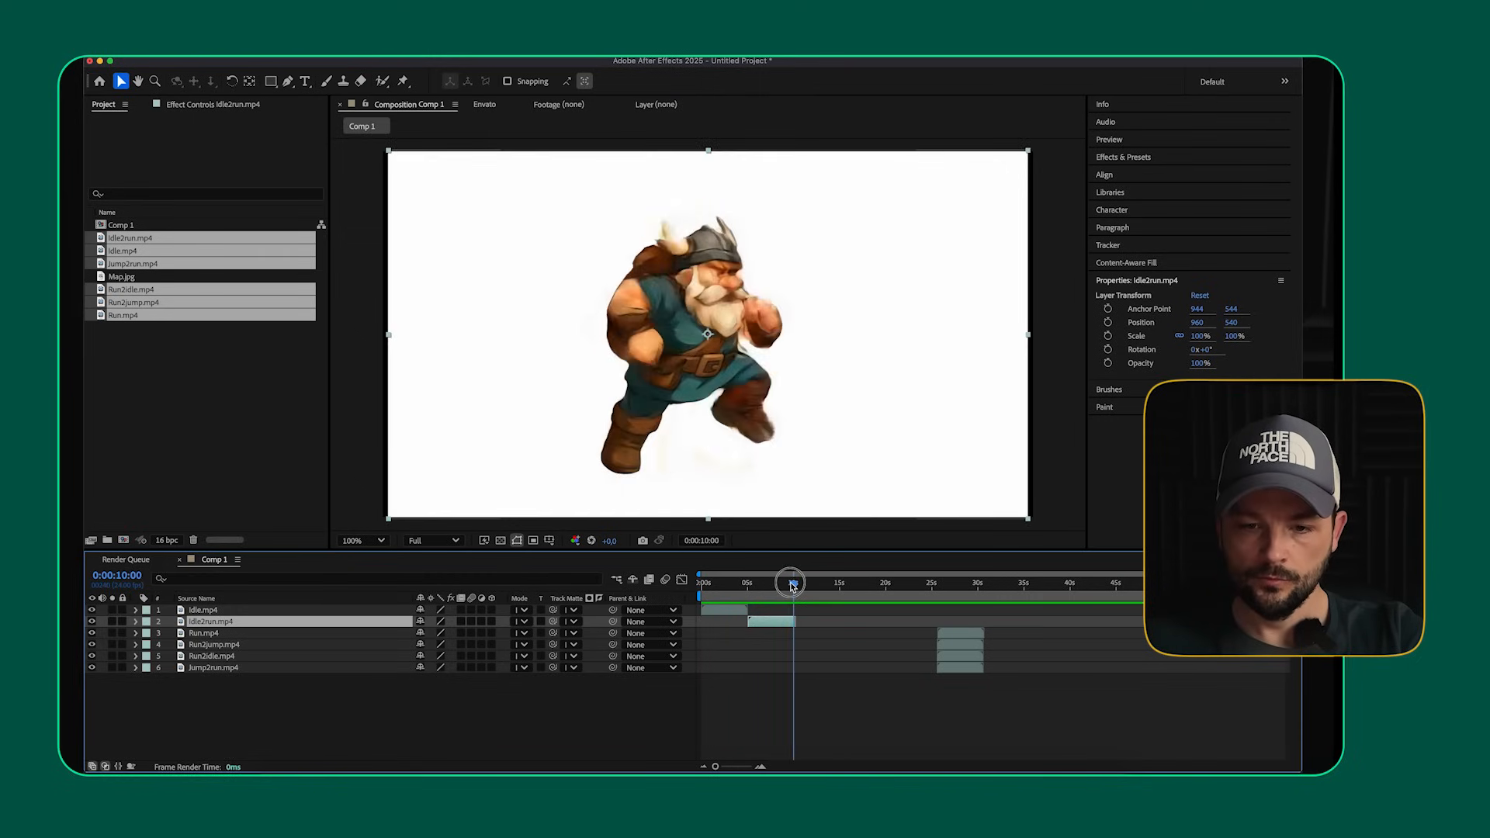
click(206, 634)
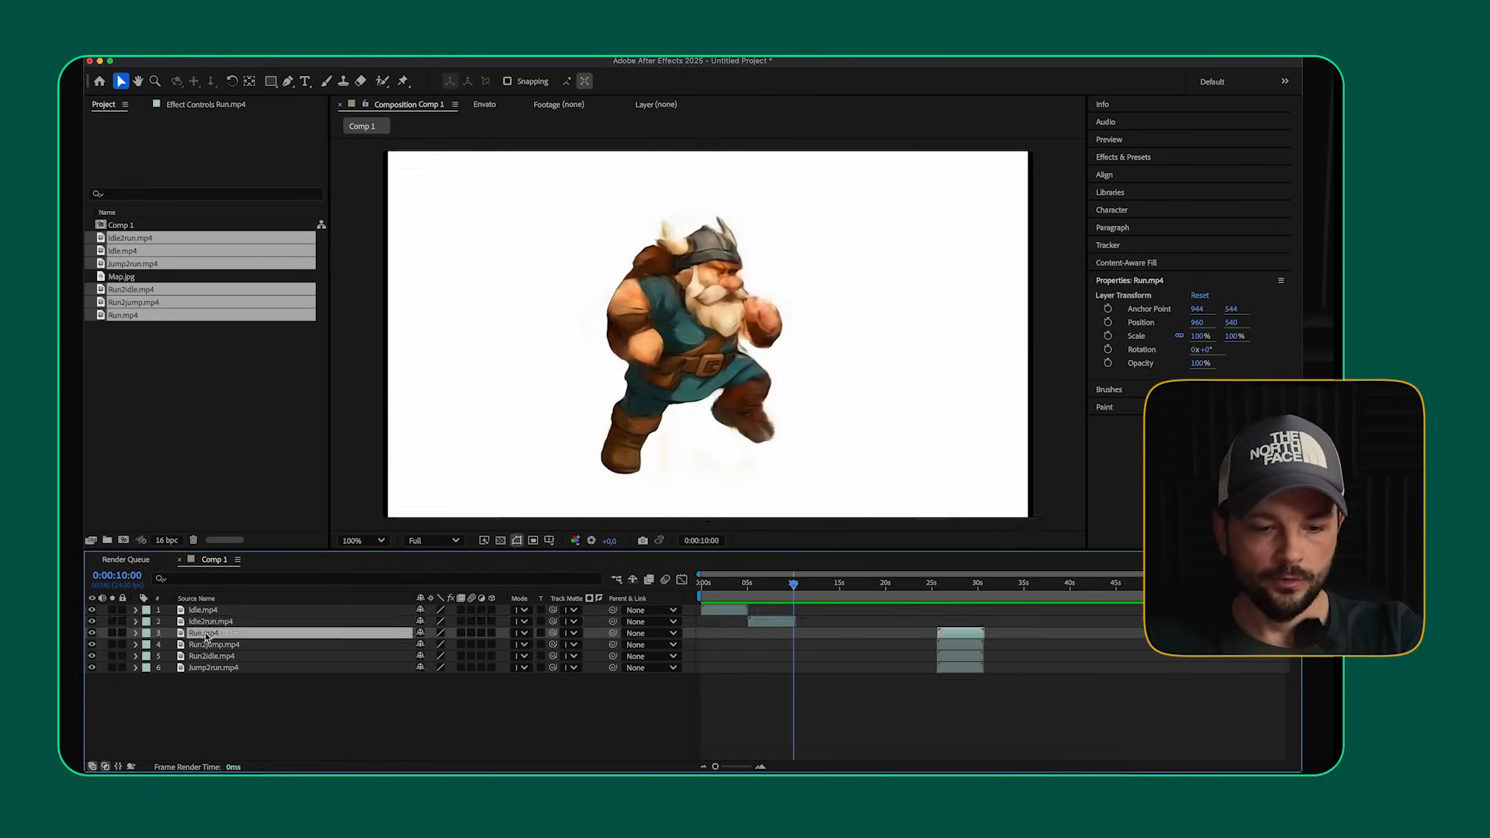
drag(964, 638, 804, 587)
- Time-stretch the Run.mp4 layer with a stretch factor of 30
right_click(831, 636)
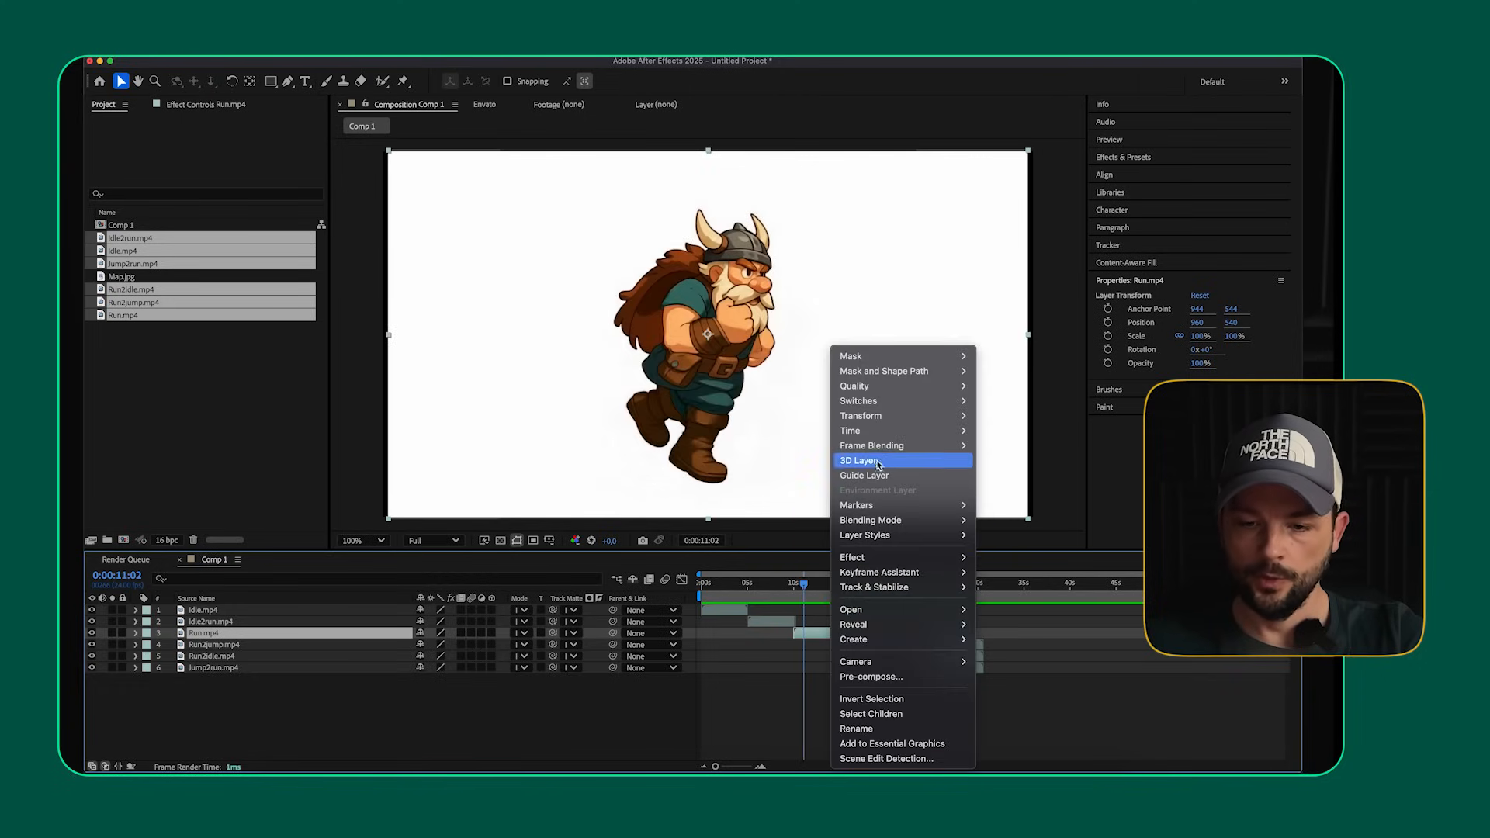
mouse_move(916, 431)
click(1054, 460)
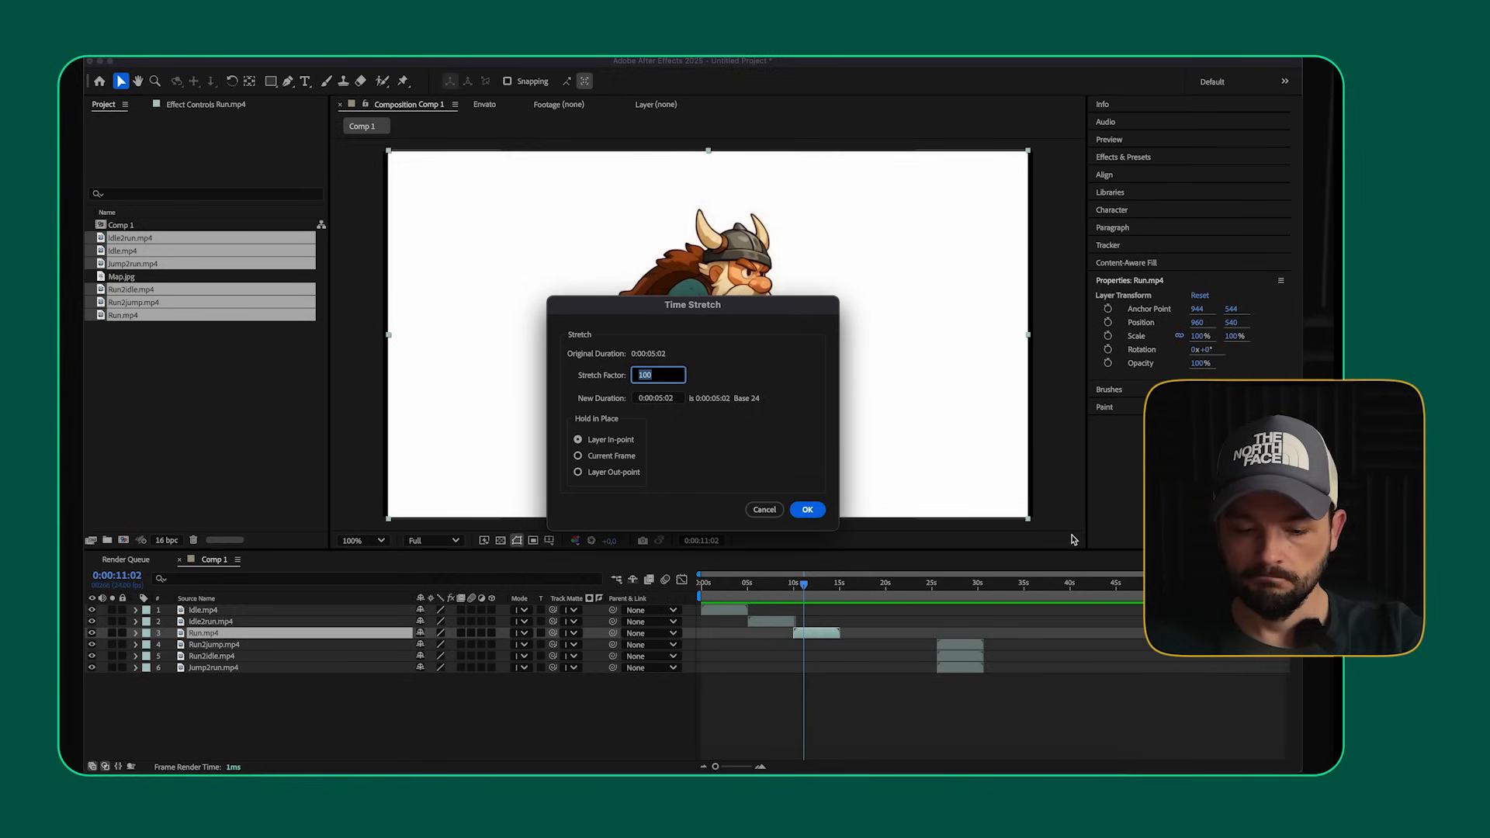
key(Return)
- Set the Run.mp4 layer's time stretch factor to 50 and scrub through the transition into the run
right_click(800, 633)
mouse_move(851, 433)
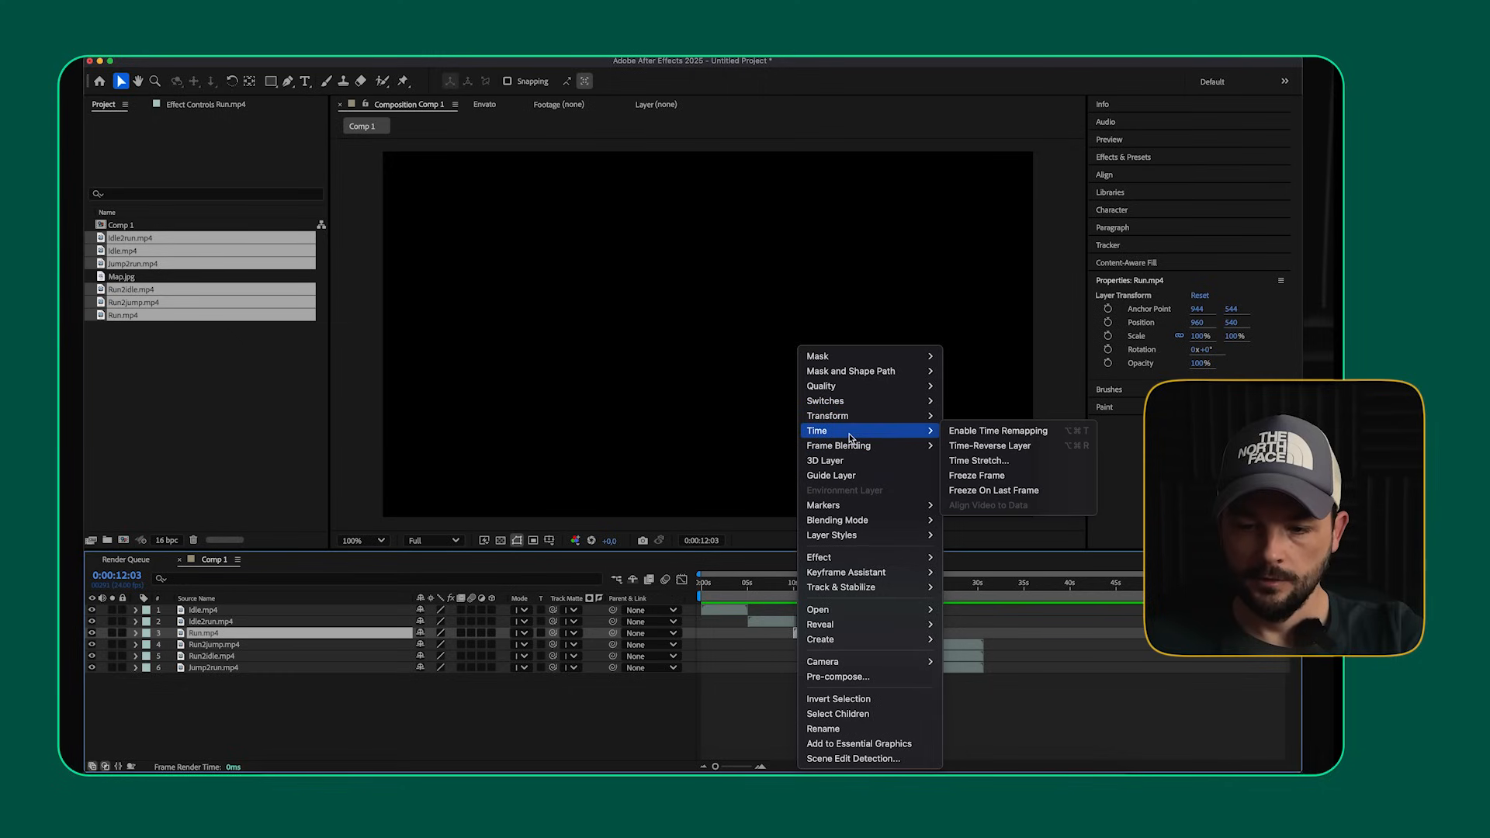
click(1001, 462)
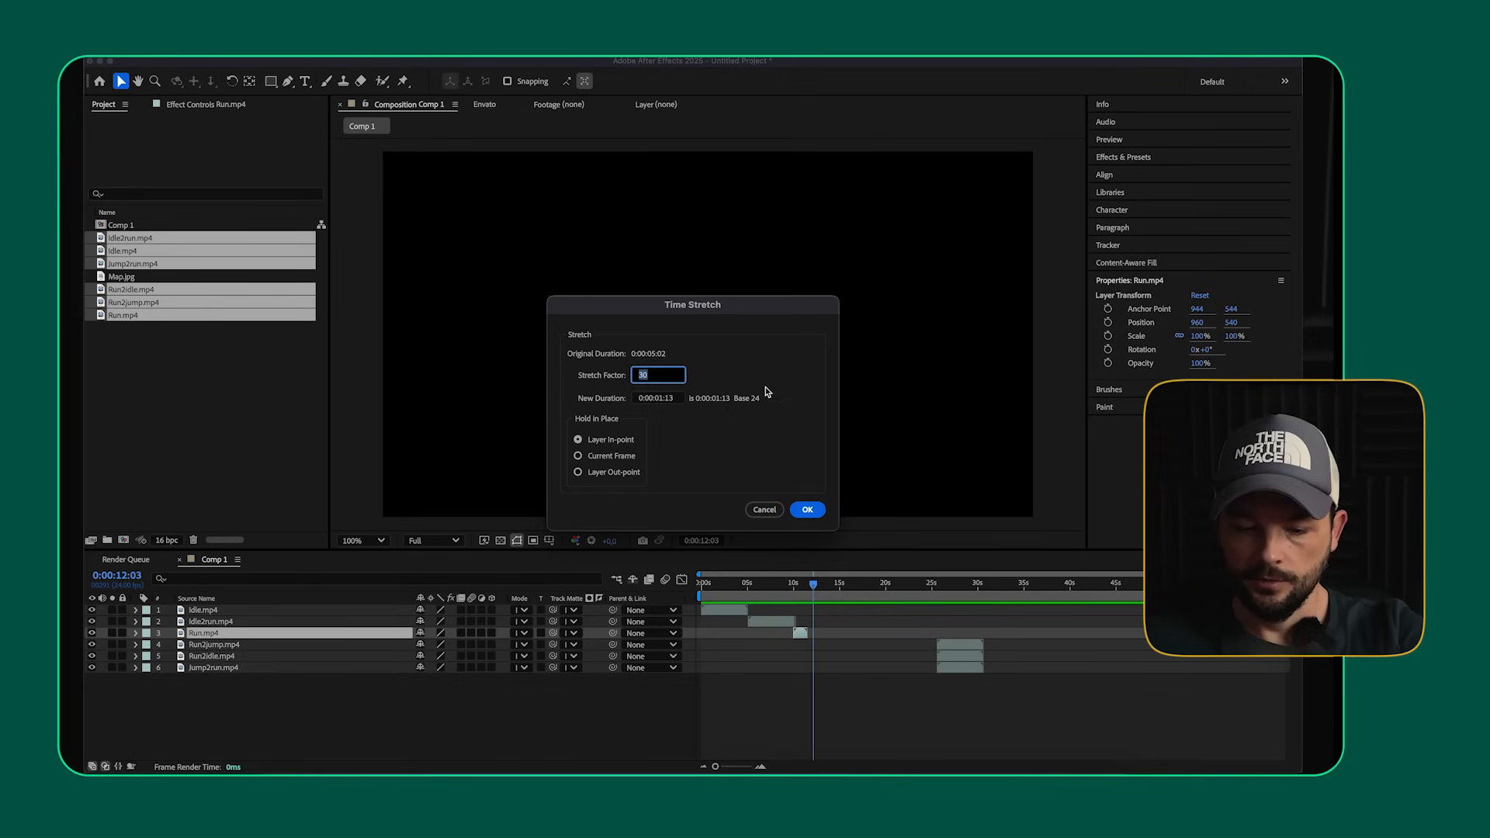
text(50)
key(Return)
mouse_move(768, 582)
mouse_down()
mouse_move(800, 578)
mouse_move(786, 578)
mouse_up()
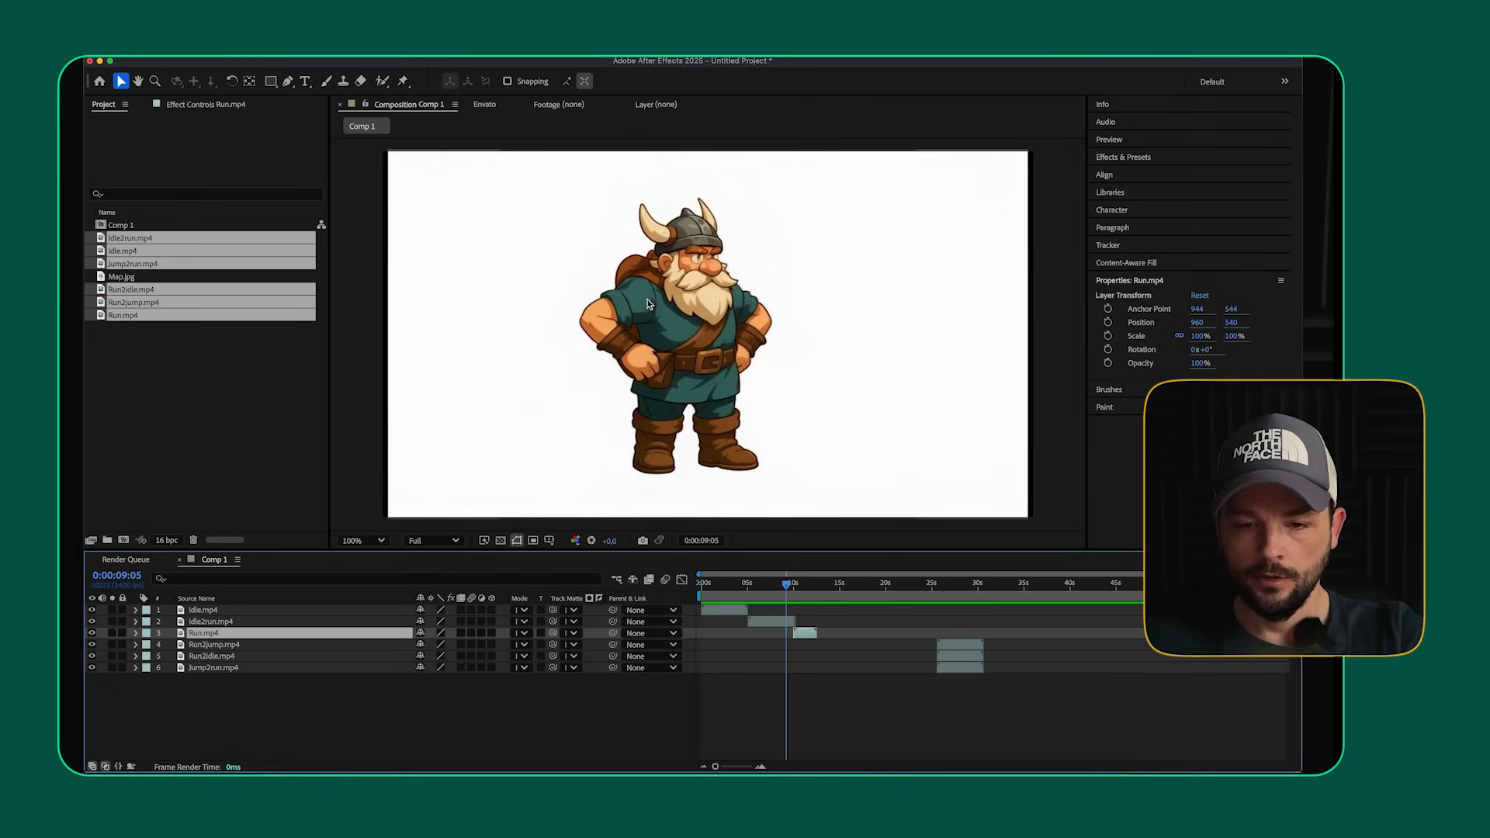
drag(789, 582, 806, 584)
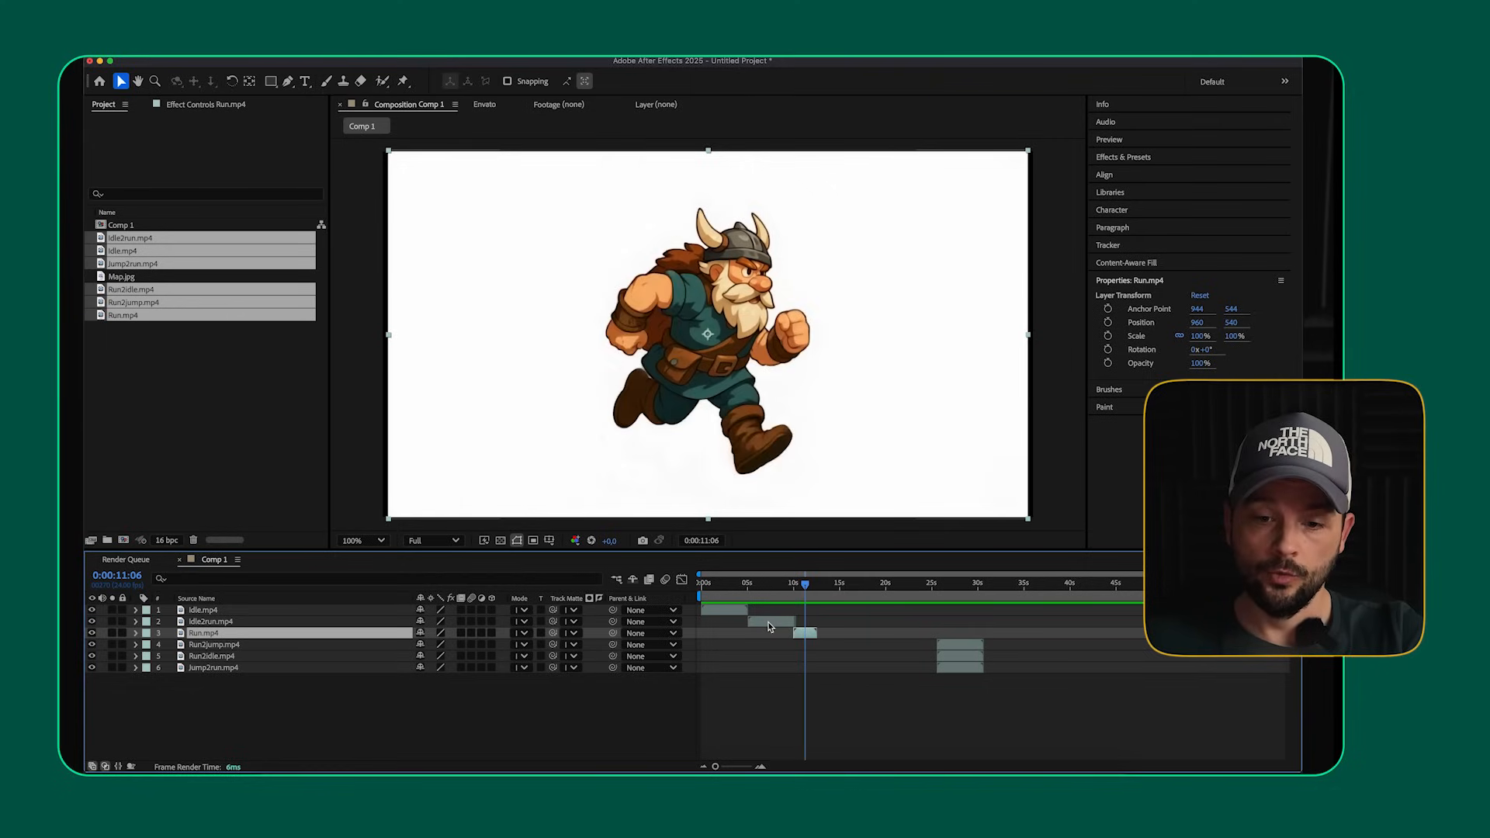
- Duplicate the Run.mp4 layer twice, line the copies up end to end after the first, and go to about 17 s
key(super+d)
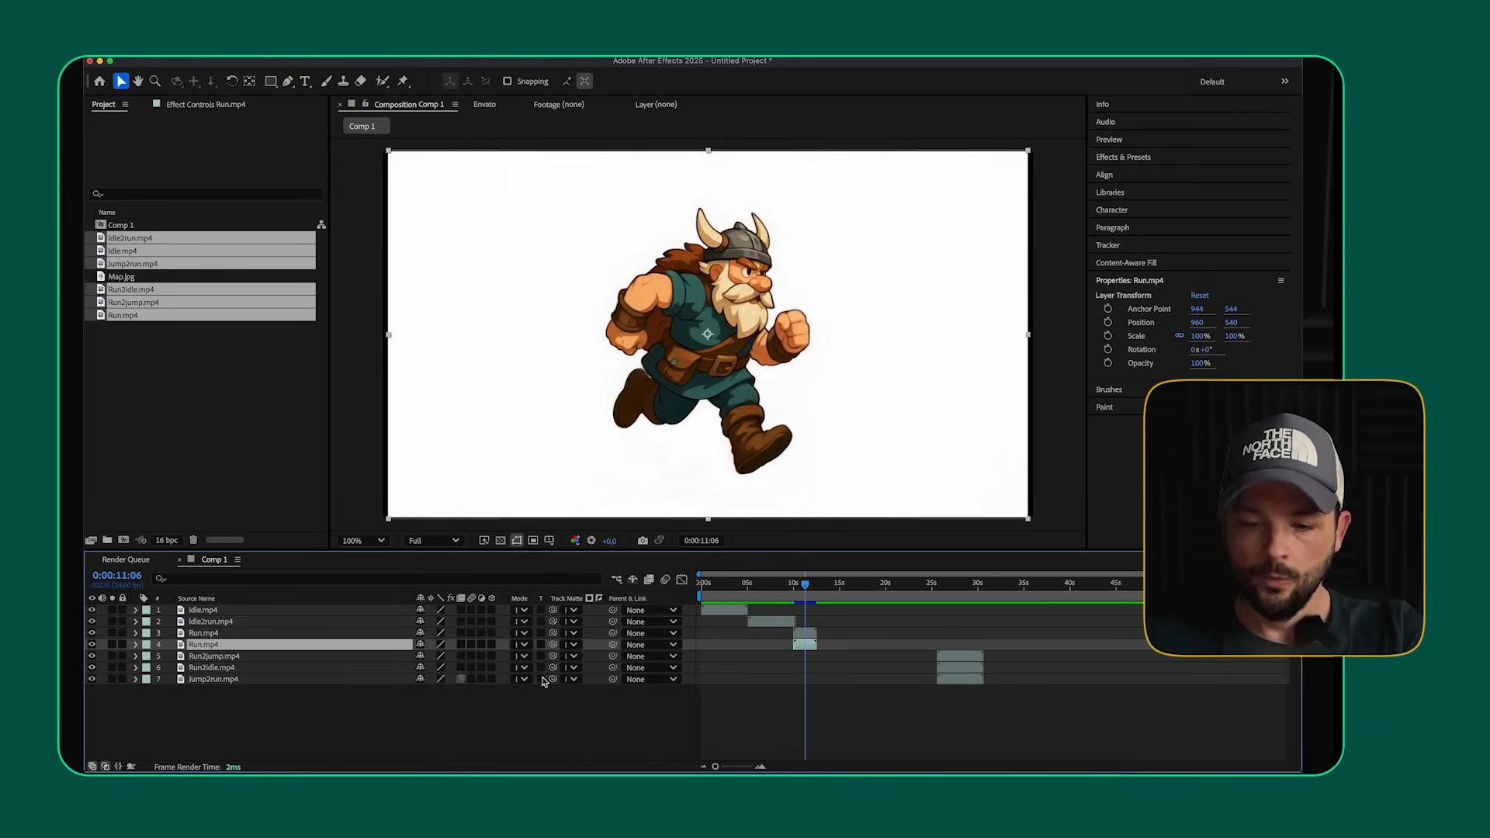
drag(806, 645, 831, 648)
drag(806, 584, 816, 583)
key(super+d)
drag(829, 661, 849, 658)
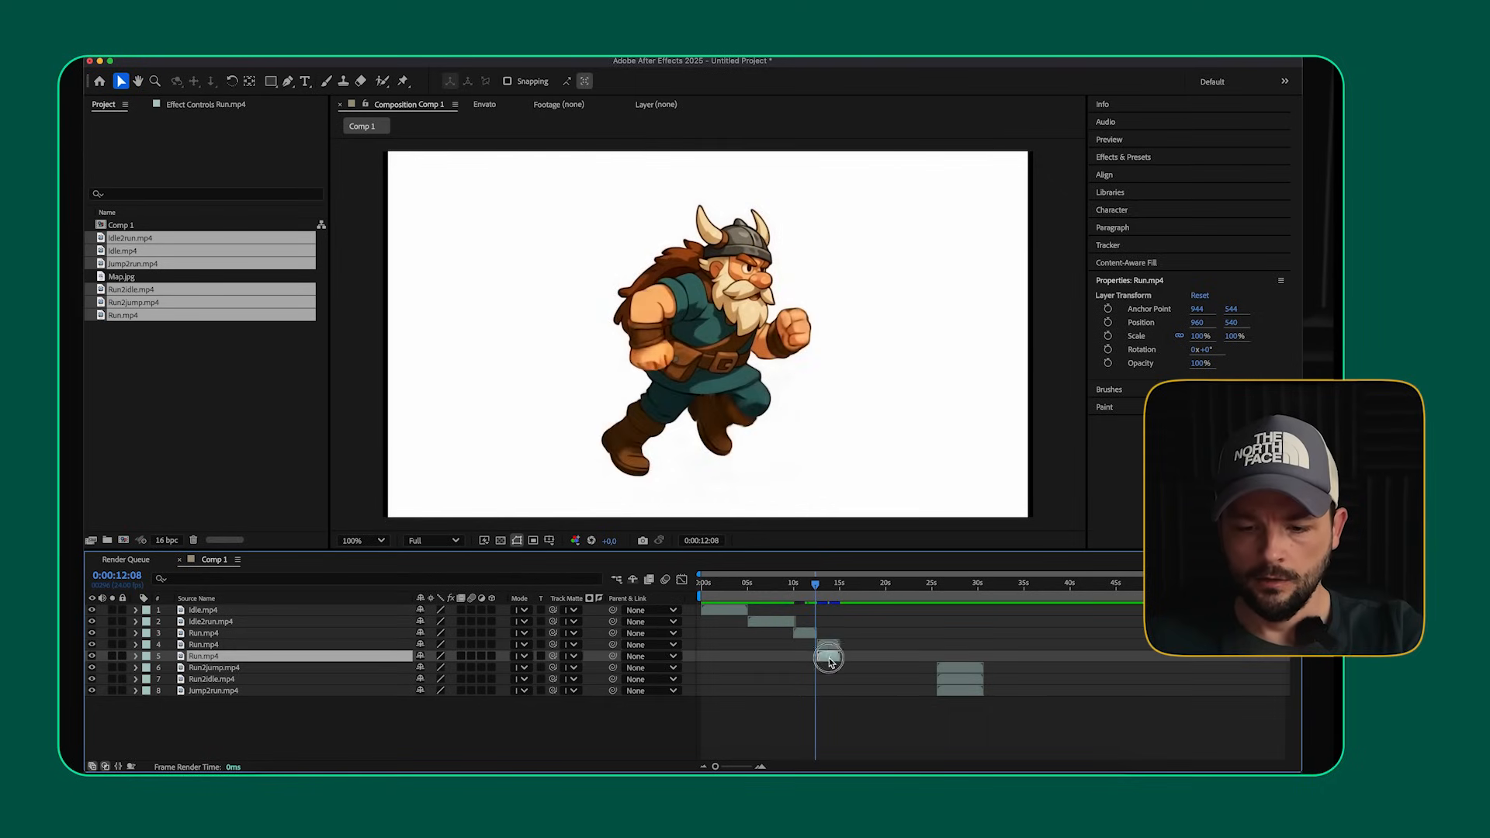
drag(825, 585, 868, 596)
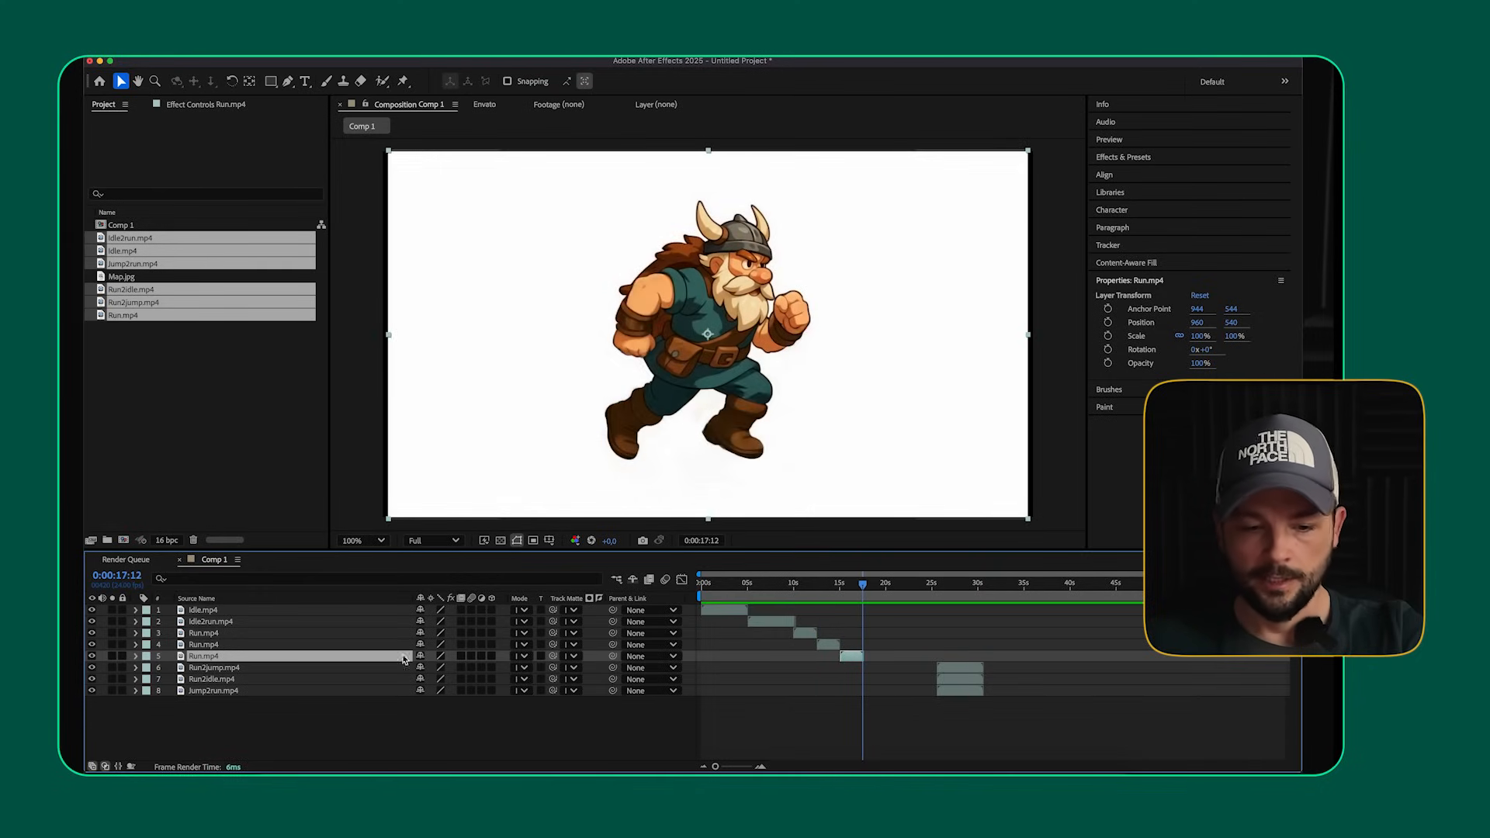
- Place the Run2jump.mp4 layer directly after the third Run.mp4 clip, at about 17.5 s, and check the transition through to about 21 s
click(216, 669)
drag(956, 673, 882, 672)
click(854, 588)
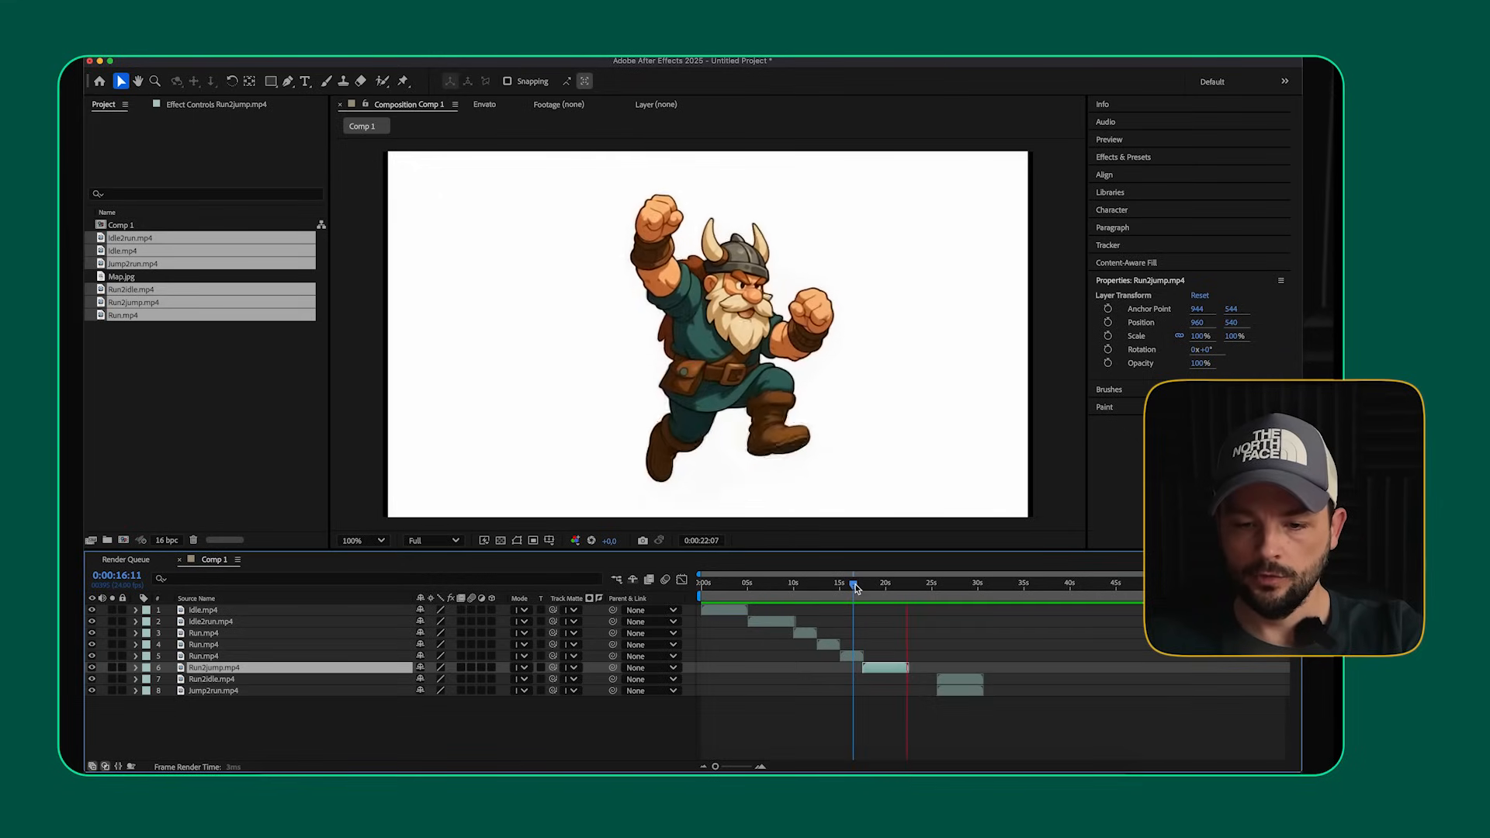
drag(900, 584, 897, 584)
- Time-stretch the Run2jump.mp4 layer to about 1 second long, holding its in-point, and scrub through the jump to 18:06
right_click(883, 674)
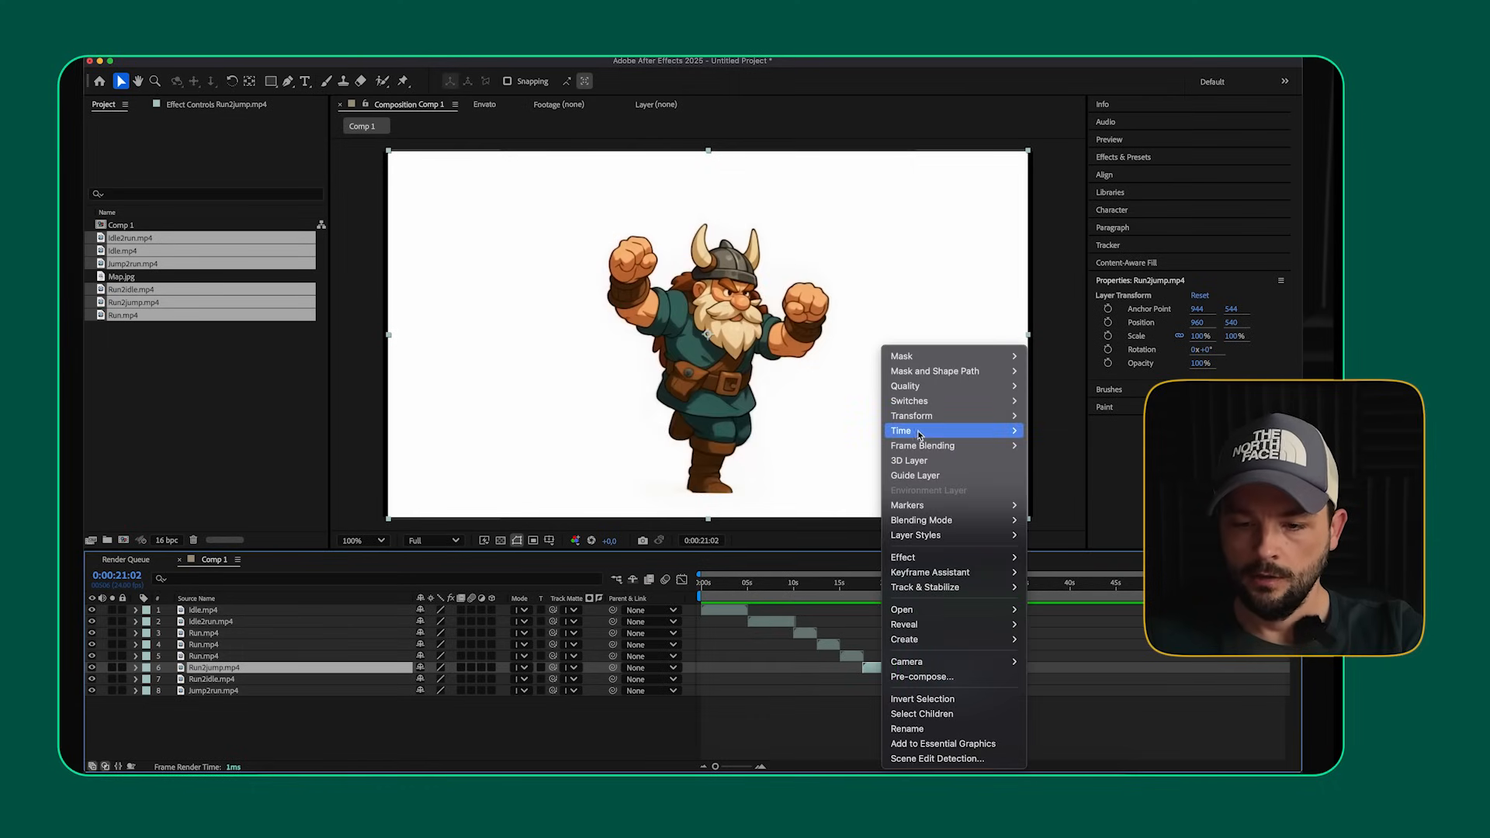
mouse_move(915, 431)
click(1086, 461)
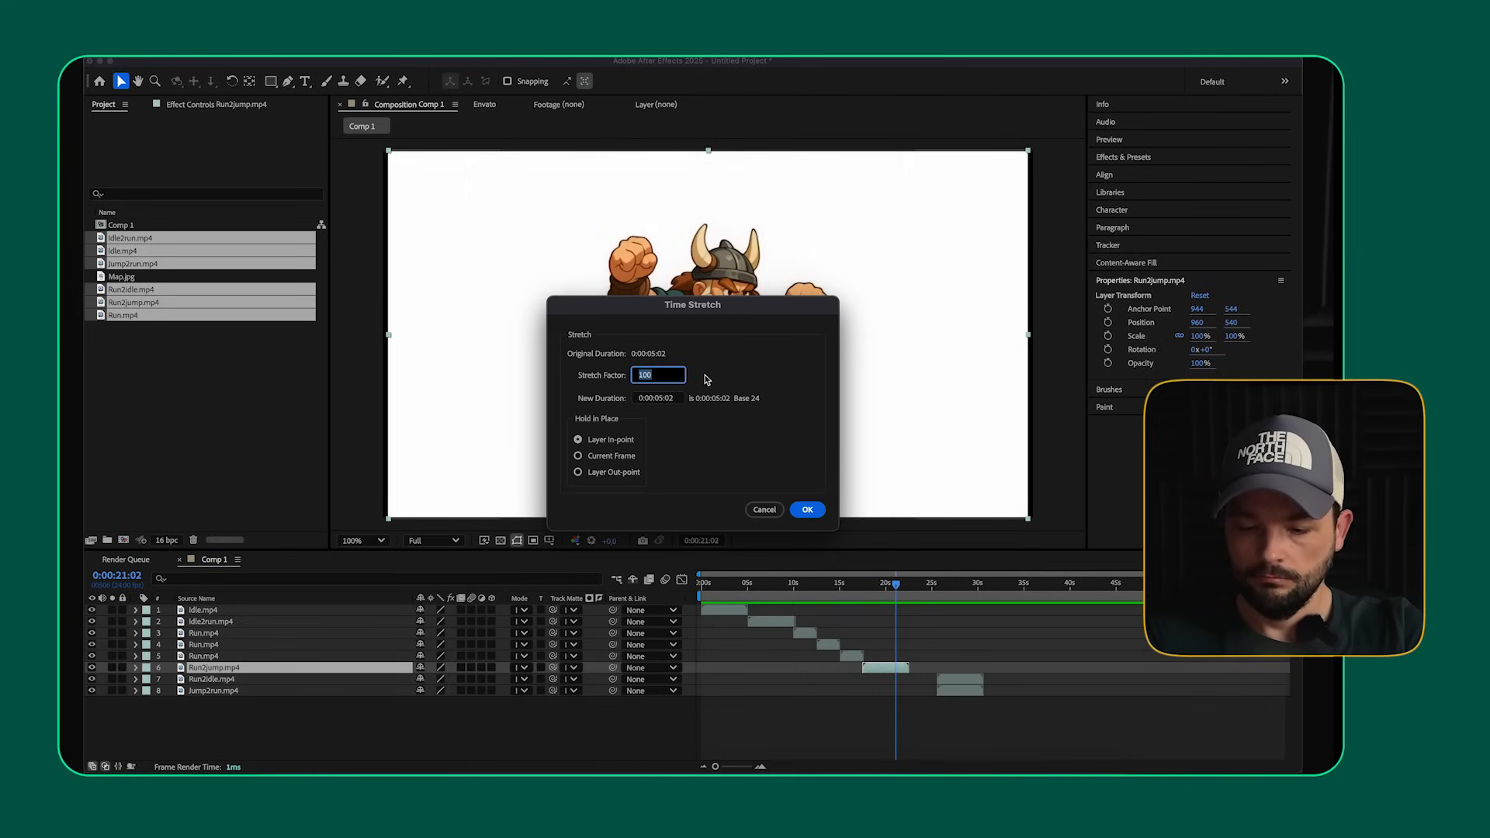
key(Return)
drag(896, 584, 860, 588)
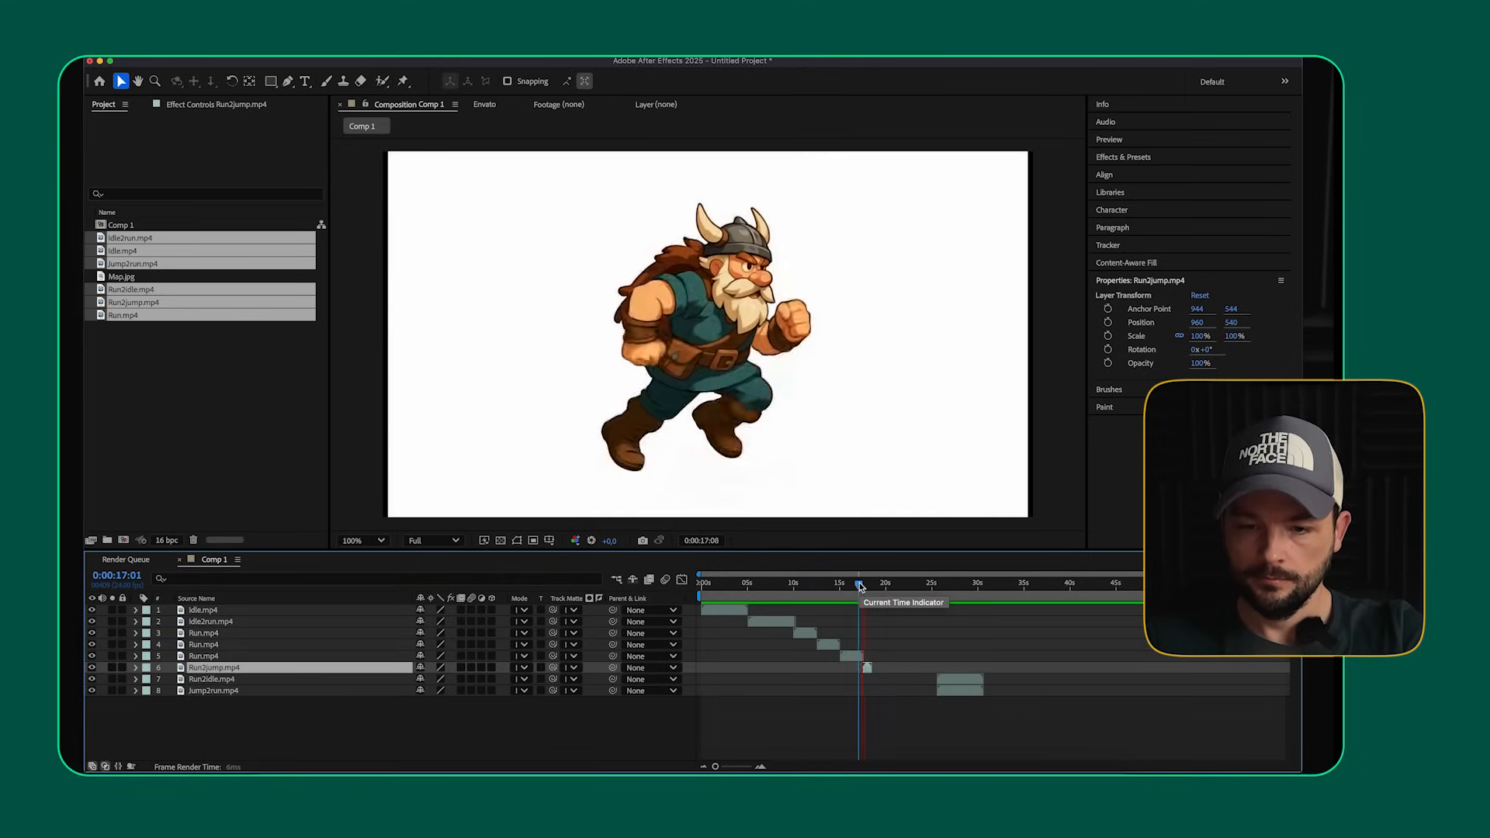
drag(860, 588, 870, 583)
scroll(882, 702, up, 5)
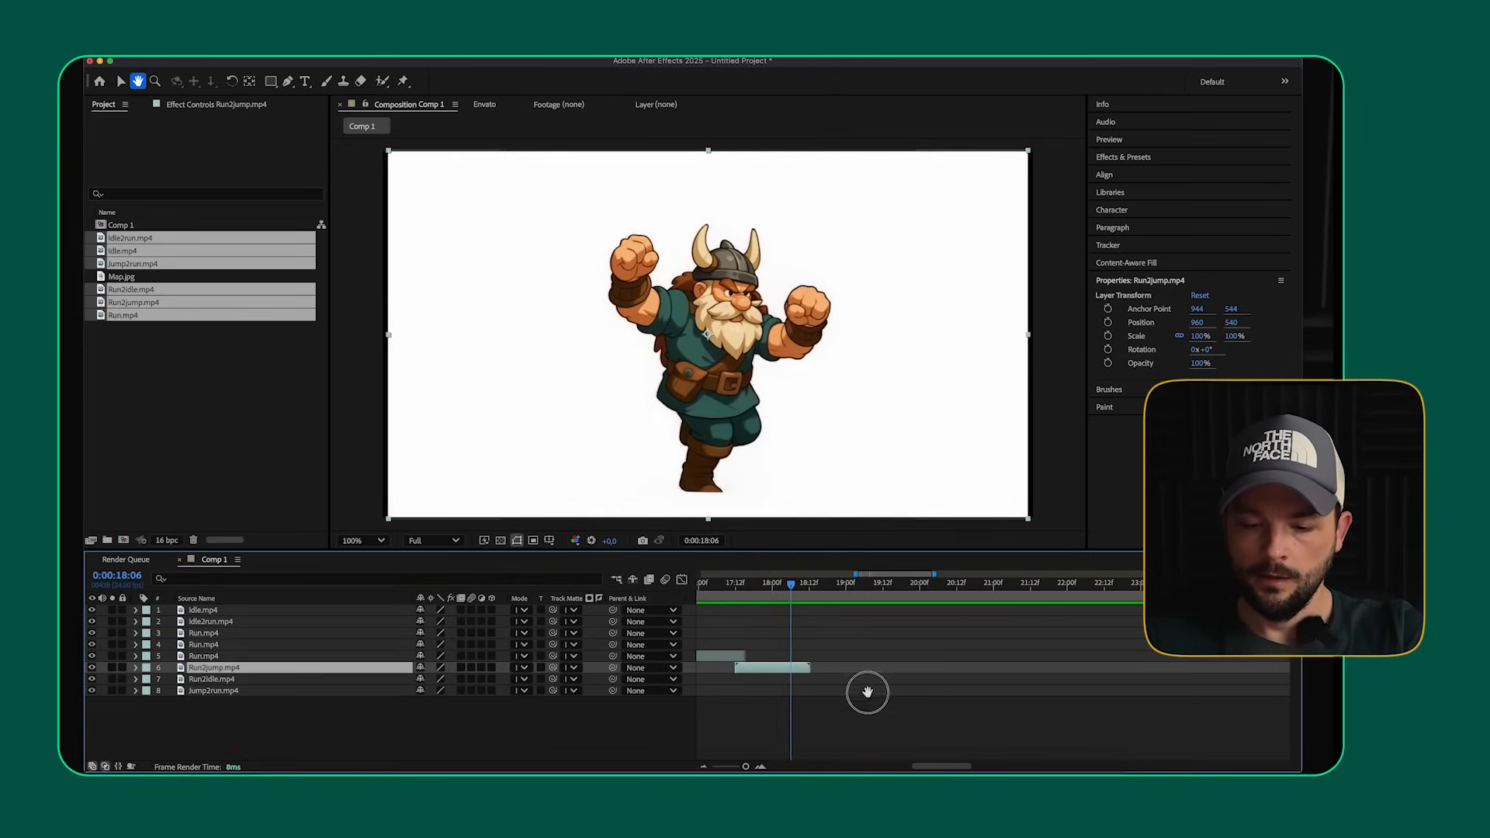
- Freeze the Run2jump.mp4 layer on its last frame and trim its extended end to about 20 s
right_click(792, 674)
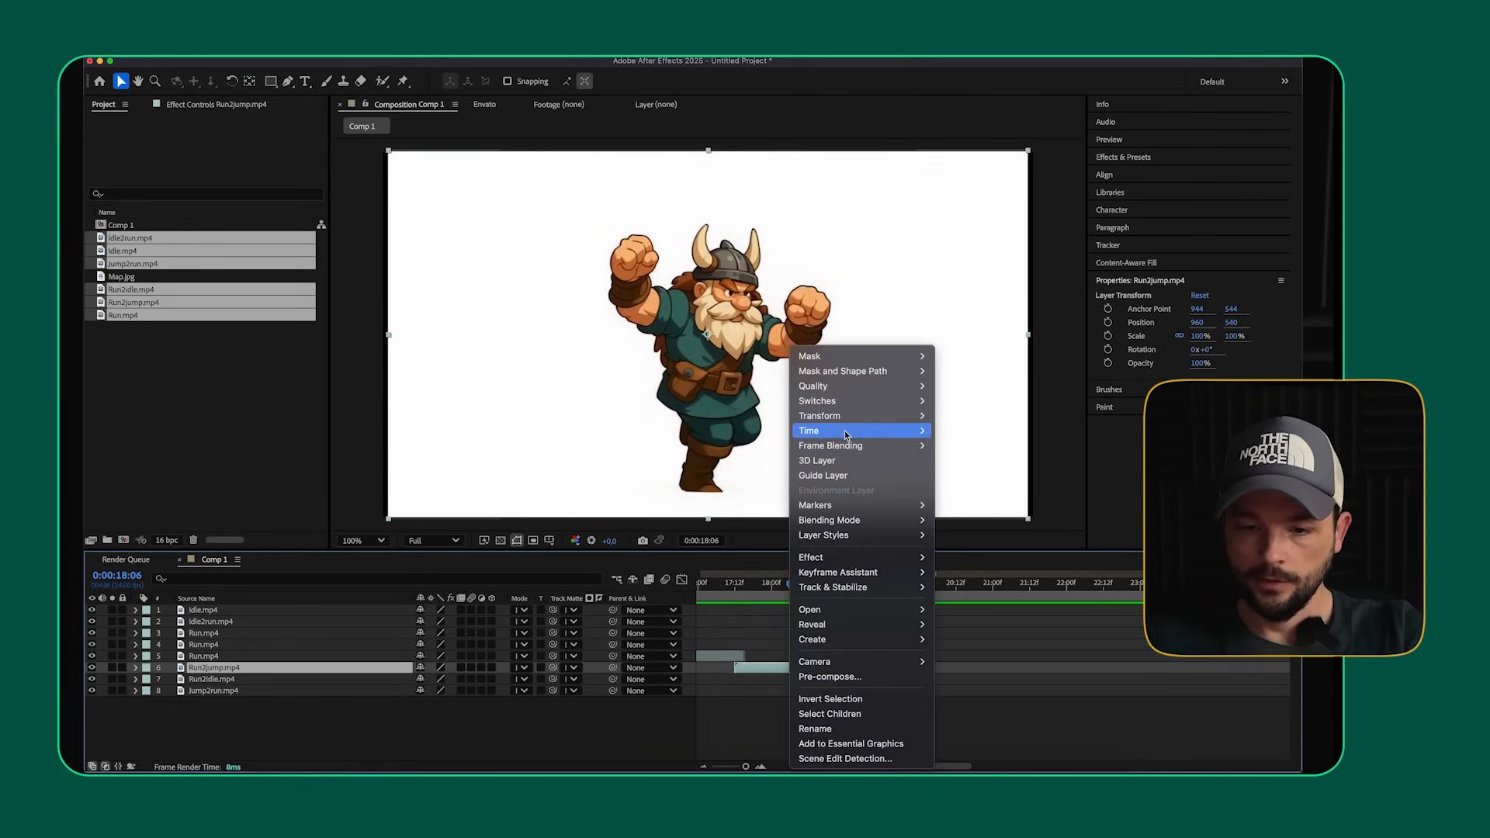
mouse_move(844, 430)
click(959, 490)
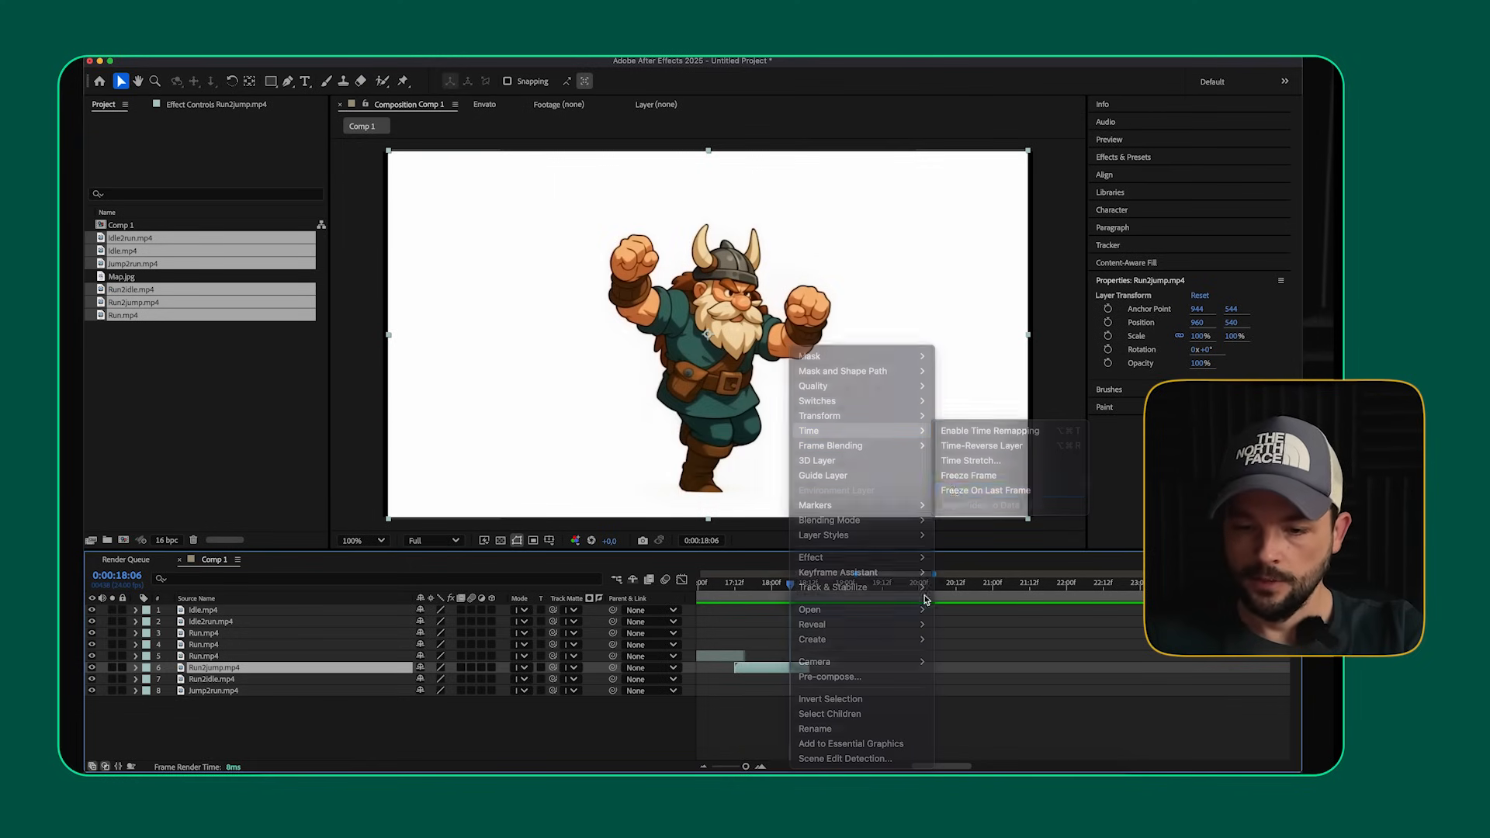
mouse_move(874, 585)
mouse_down()
mouse_move(892, 587)
mouse_move(871, 589)
mouse_up()
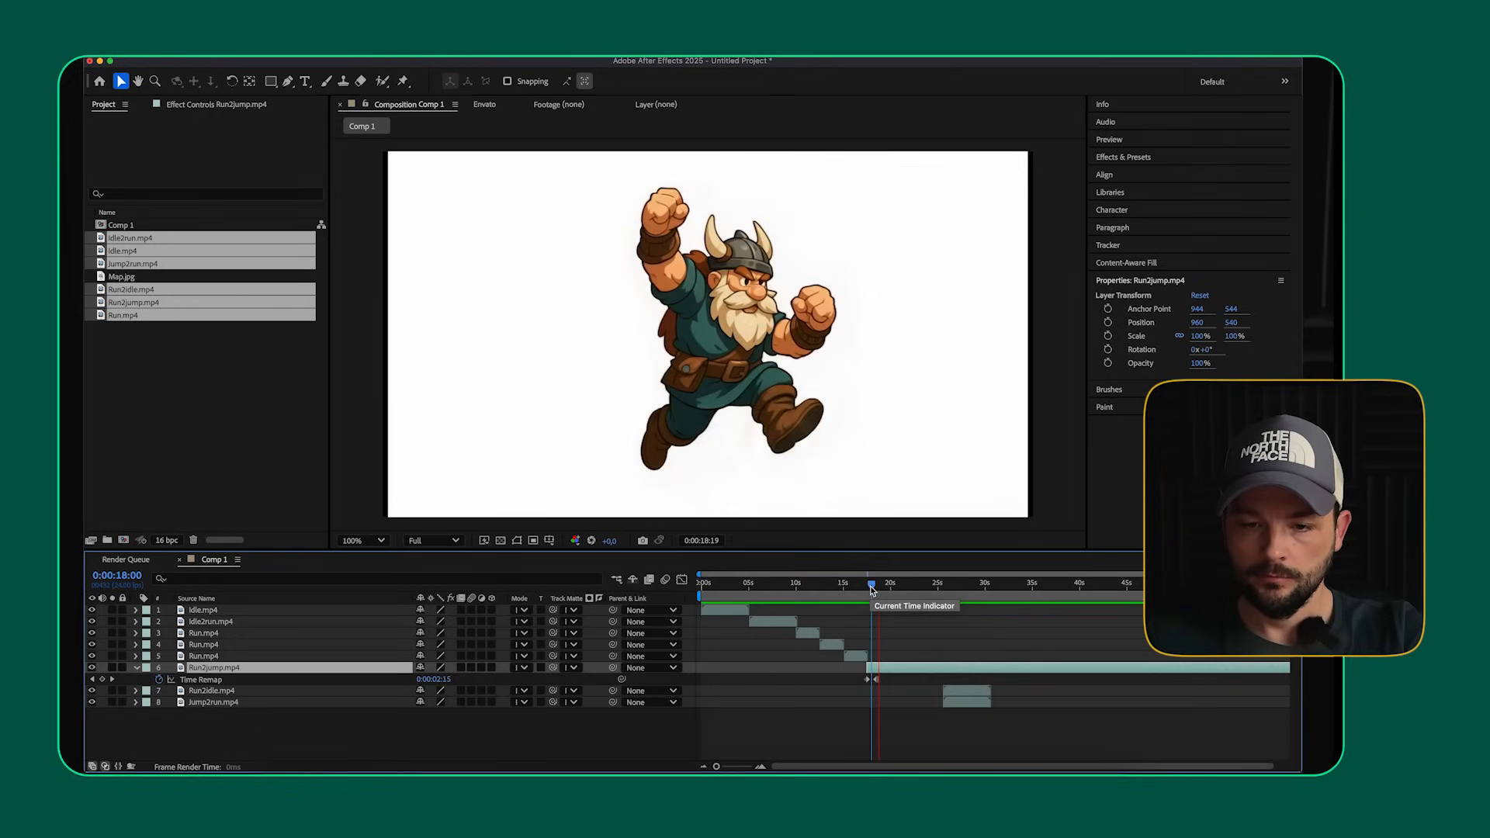
key(space)
drag(1234, 669, 890, 668)
key(equal)
key(equal)
key(equal)
key(minus)
key(minus)
key(minus)
- Place Jump2run.mp4 directly after Run2jump.mp4 and order it above Run2idle.mp4, moving Run2idle.mp4 out to about 29 s
drag(965, 690, 915, 694)
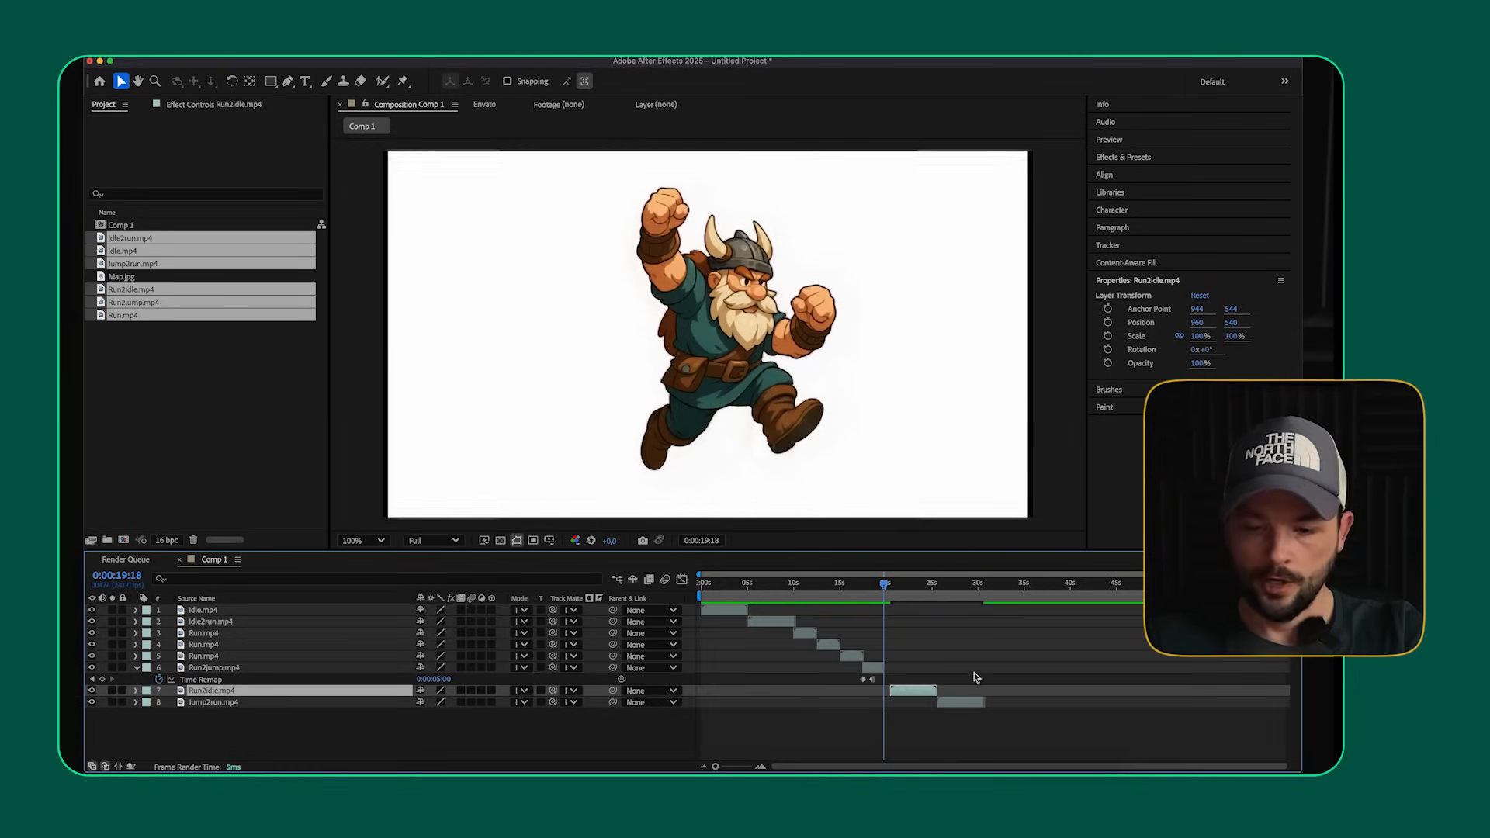
mouse_move(914, 690)
mouse_down()
mouse_move(993, 691)
mouse_move(897, 703)
mouse_up()
drag(263, 703, 260, 690)
drag(885, 584, 899, 586)
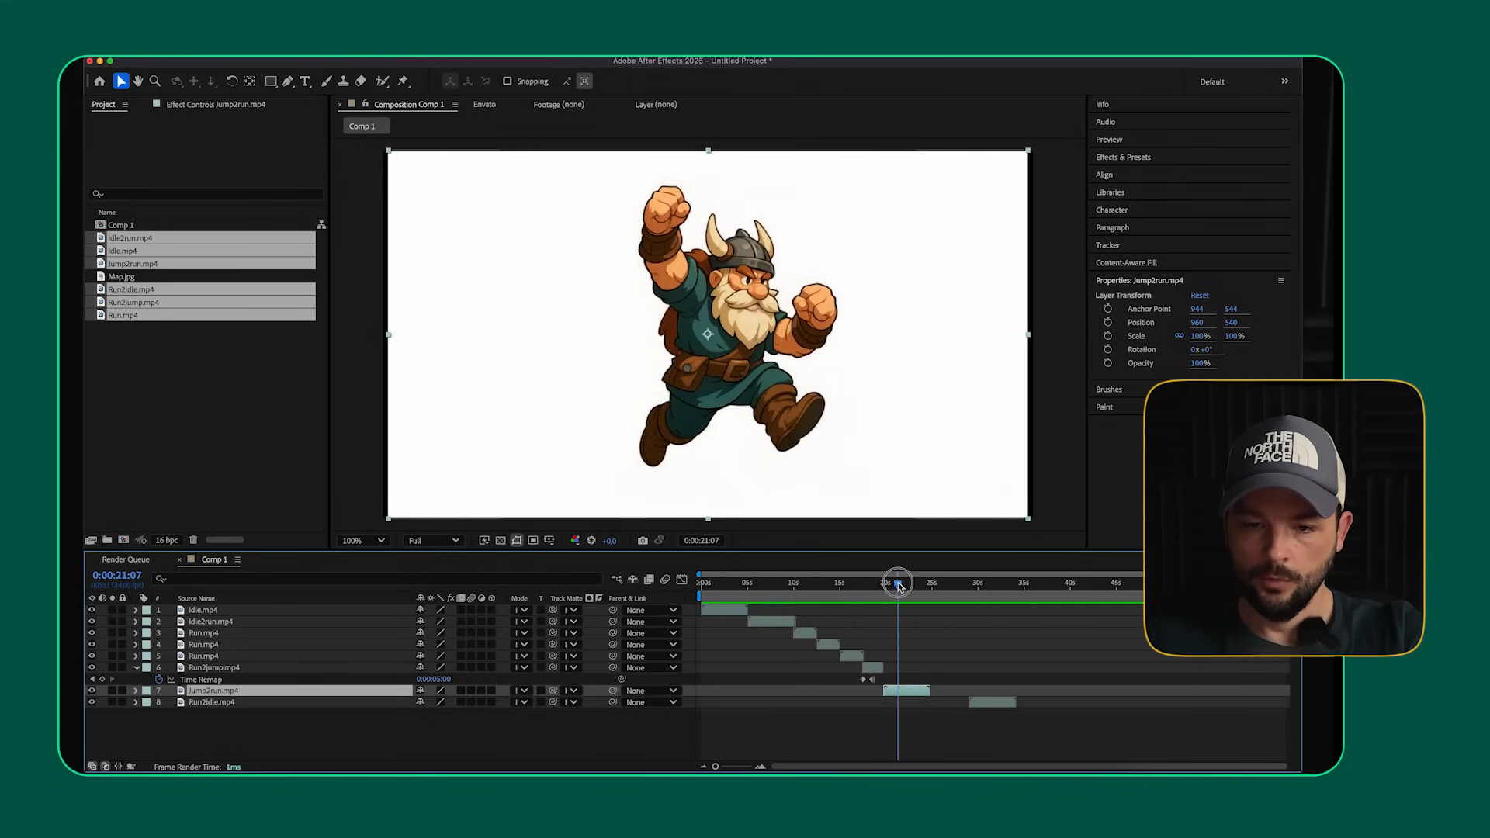
- Trim the start of Jump2run.mp4 at 21:13, slide it back against the end of Run2jump.mp4 and preview from about 17 s
drag(900, 586, 901, 586)
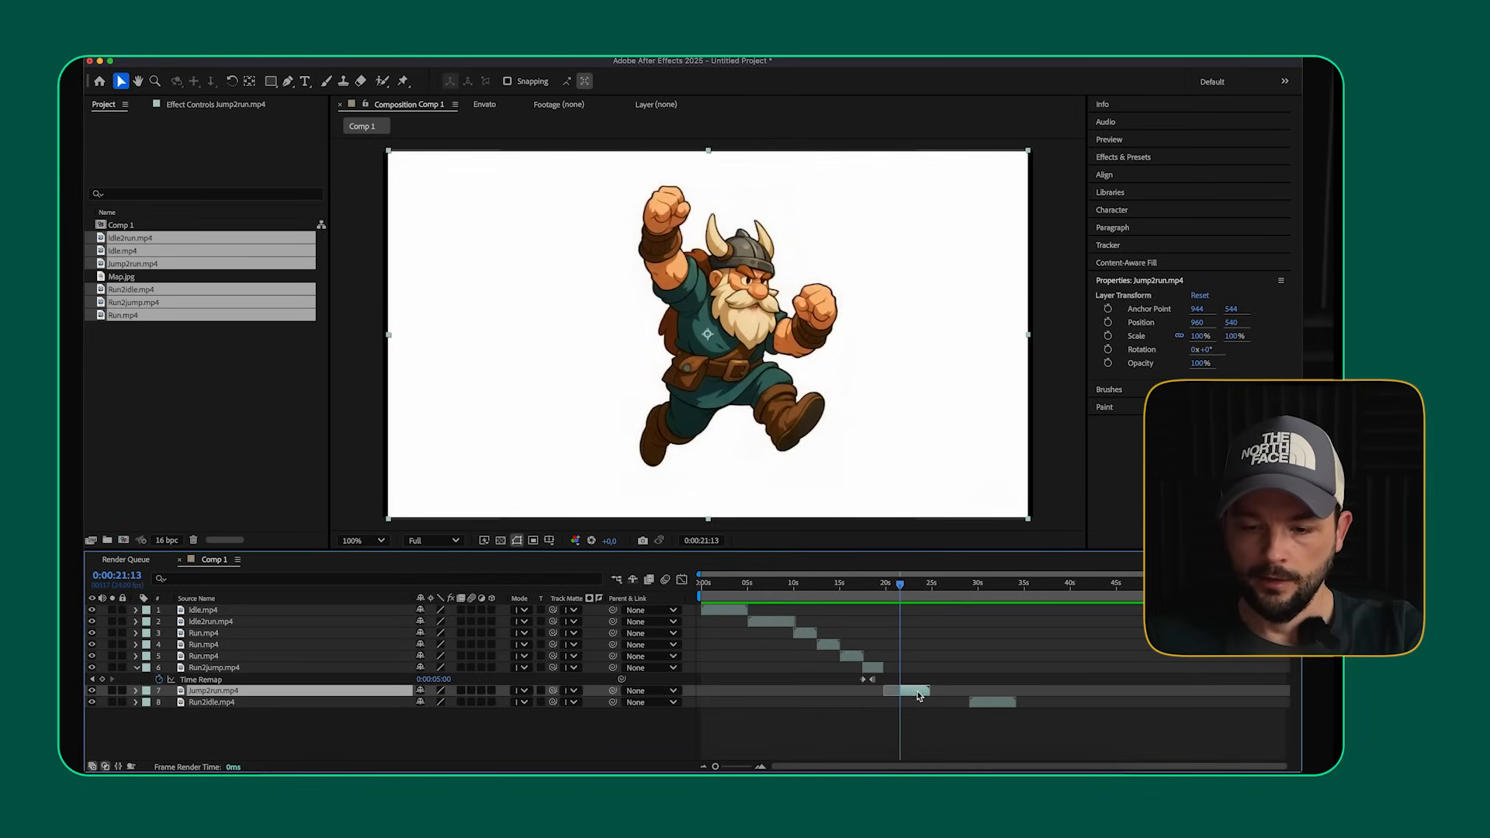
drag(918, 692, 901, 691)
click(860, 586)
key(space)
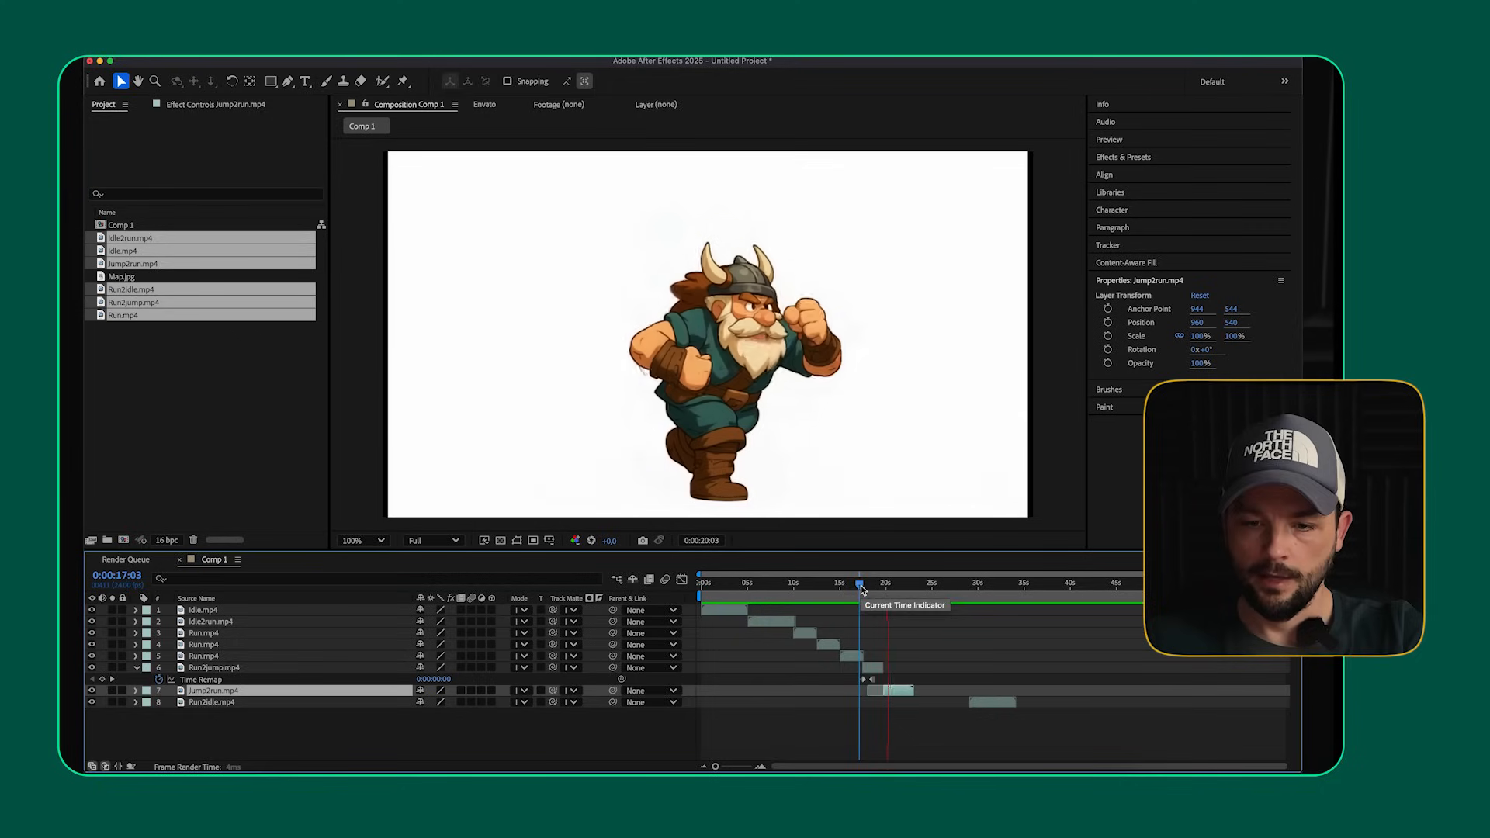
key(space)
- Move Run2idle.mp4 out to about 32 s to make room and go to 23:07, the end of Jump2run.mp4
drag(984, 704, 939, 708)
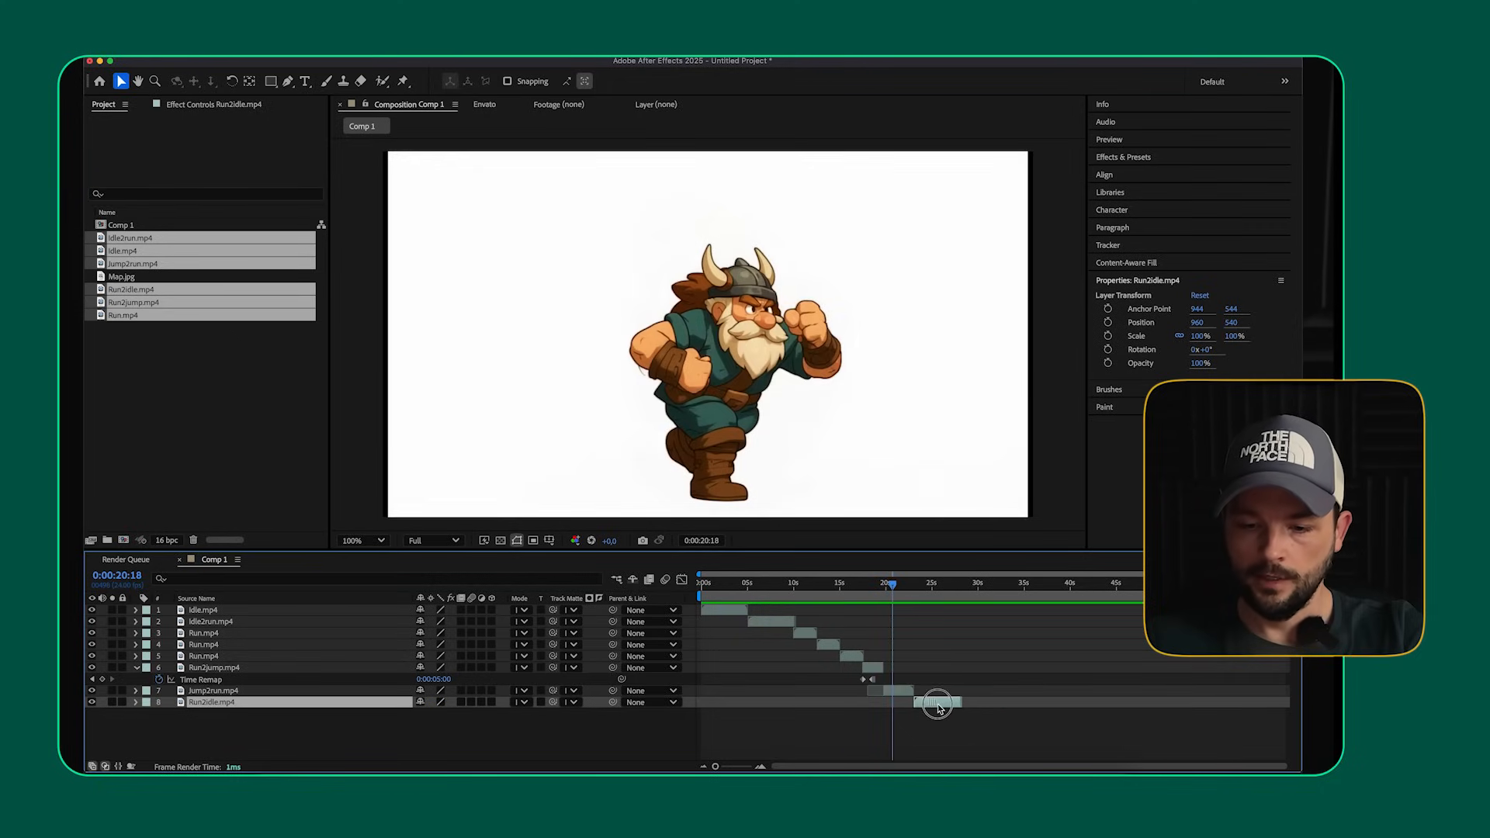
click(907, 586)
drag(942, 710, 1019, 706)
click(916, 584)
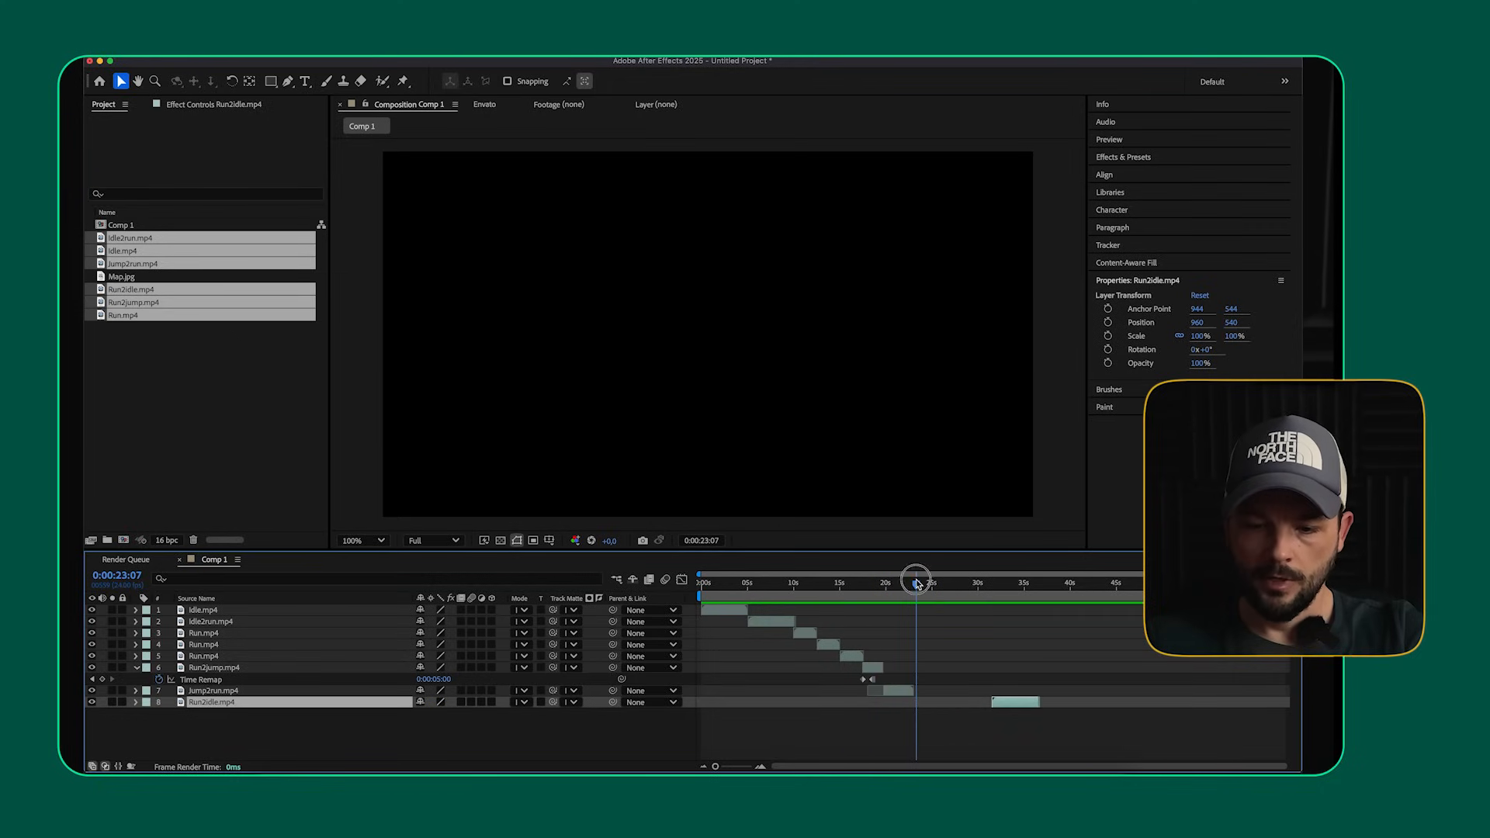
- Duplicate the second Run.mp4 layer twice and move the two copies just below Jump2run.mp4 in the layer stack
click(833, 646)
key(super+d)
mouse_move(465, 641)
mouse_down()
mouse_move(839, 636)
mouse_move(933, 651)
mouse_up()
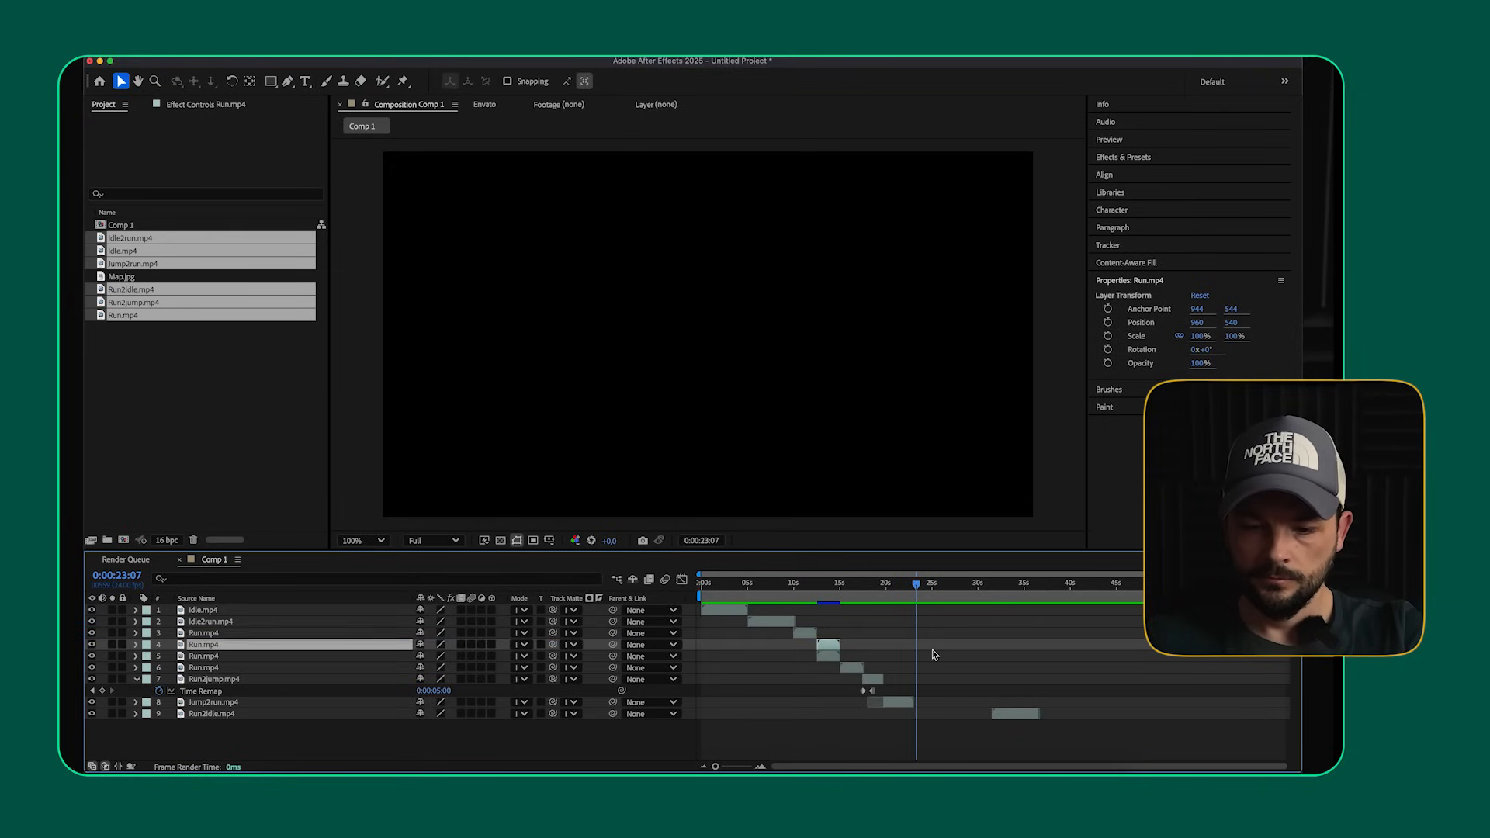
key(super+d)
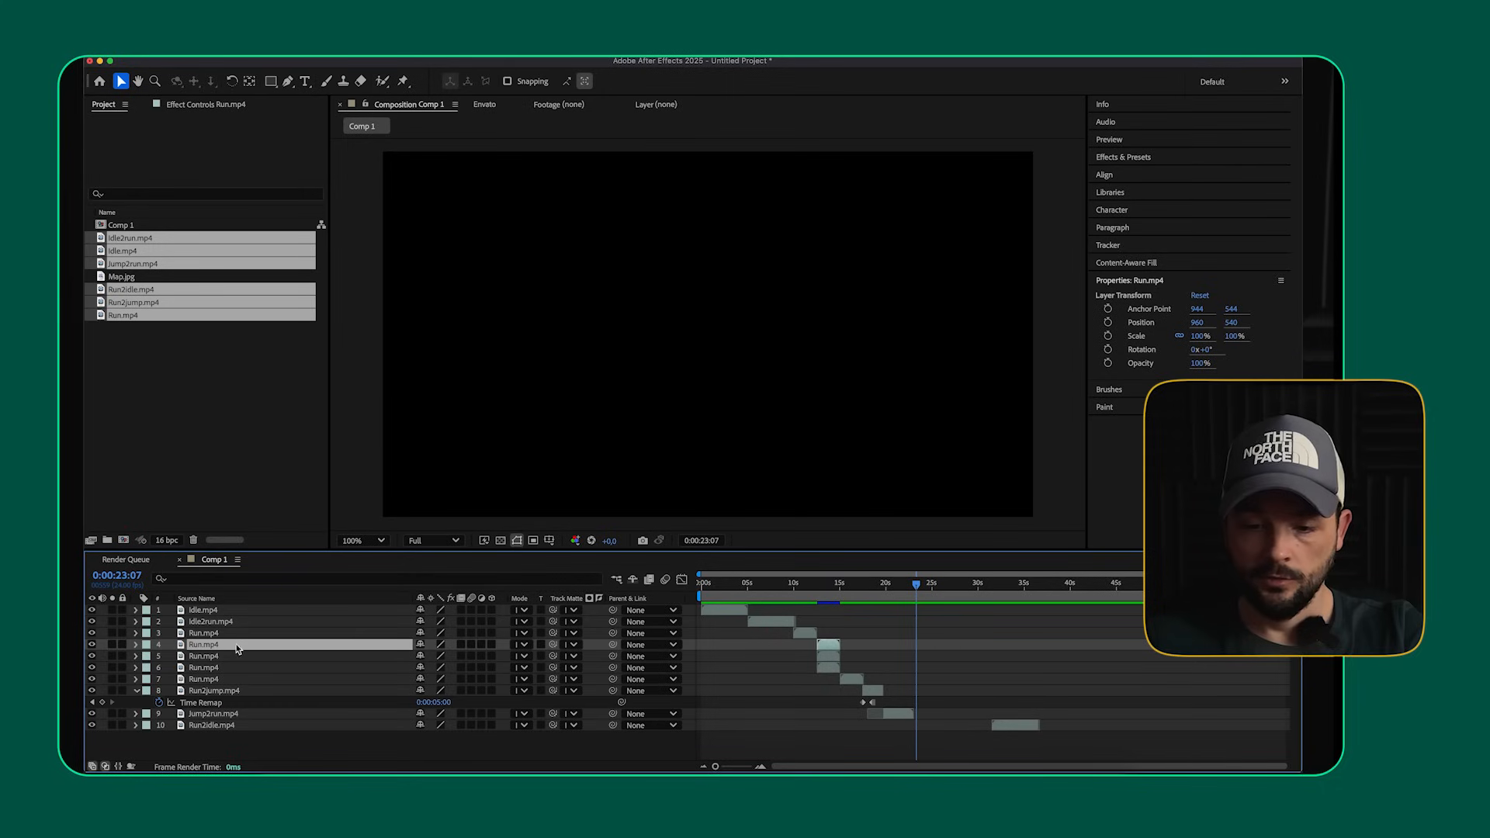
shift+click(190, 659)
drag(221, 662, 236, 722)
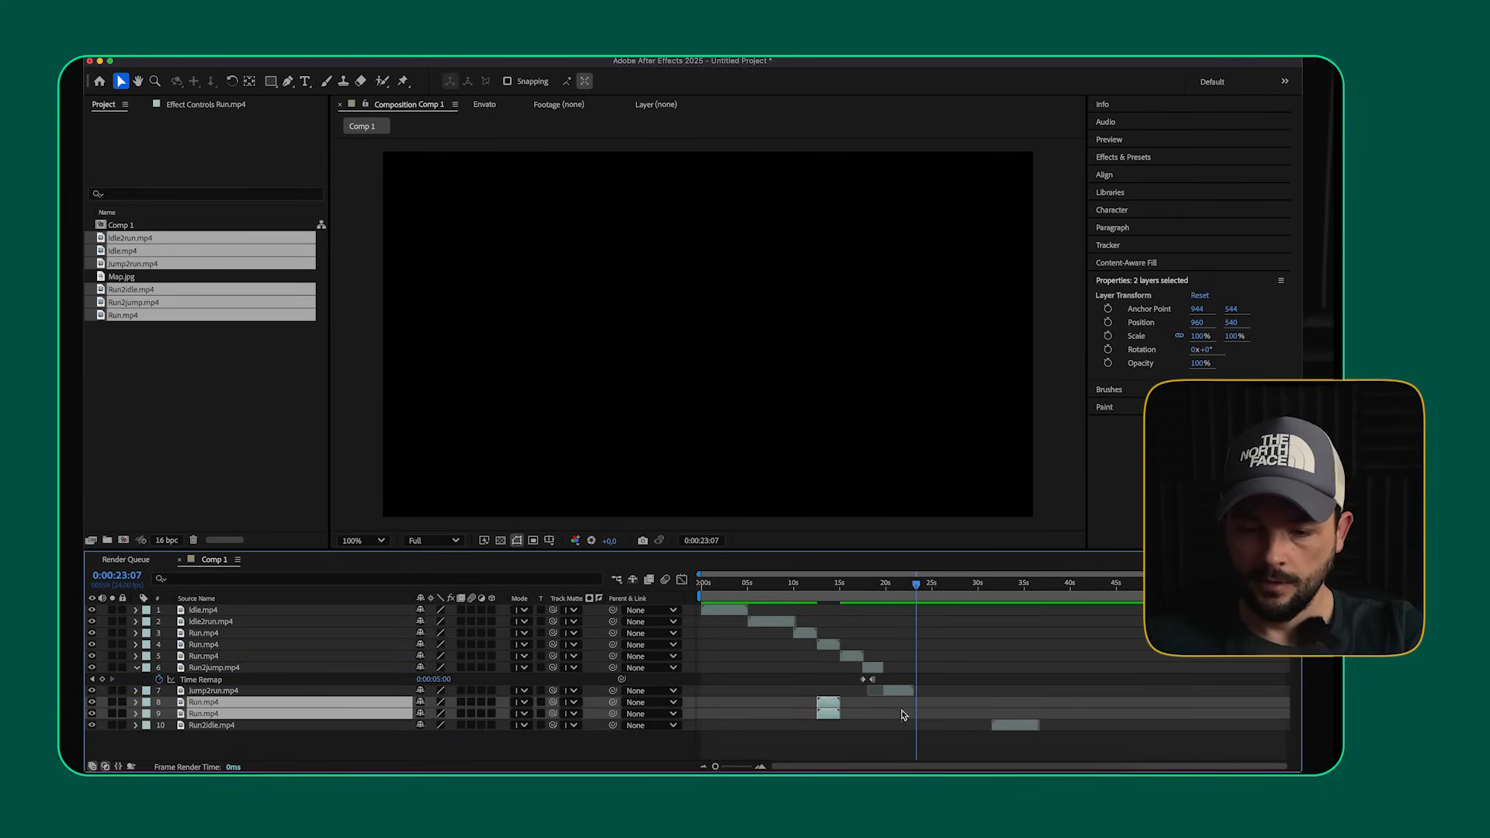
- Line up the two Run.mp4 copies end to end after Jump2run.mp4, starting at about 23:07, and preview the join
drag(824, 704, 928, 706)
click(998, 692)
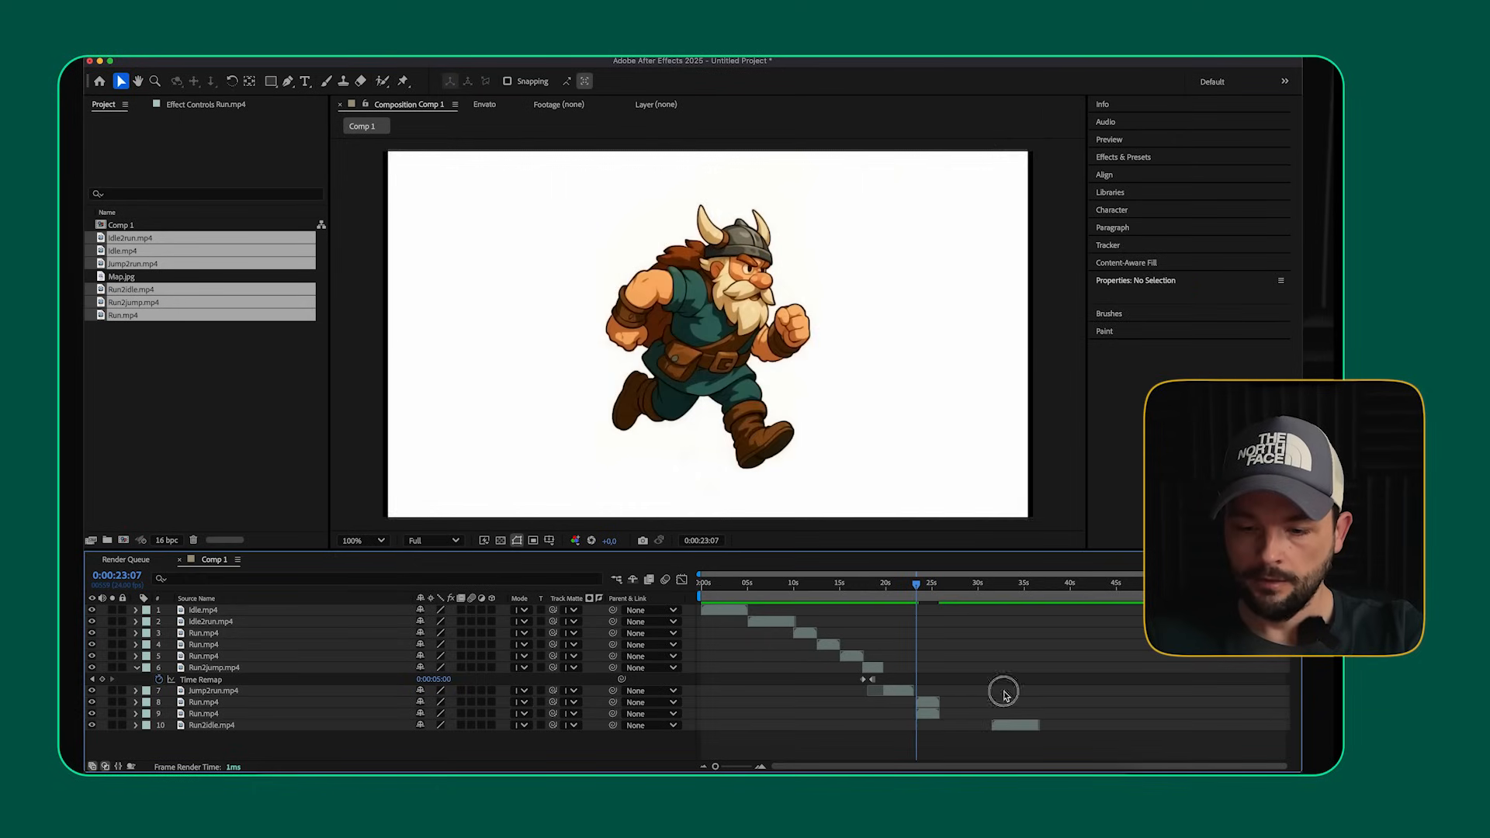
scroll(923, 716, up, 3)
drag(923, 706, 1075, 706)
scroll(1063, 707, down, 4)
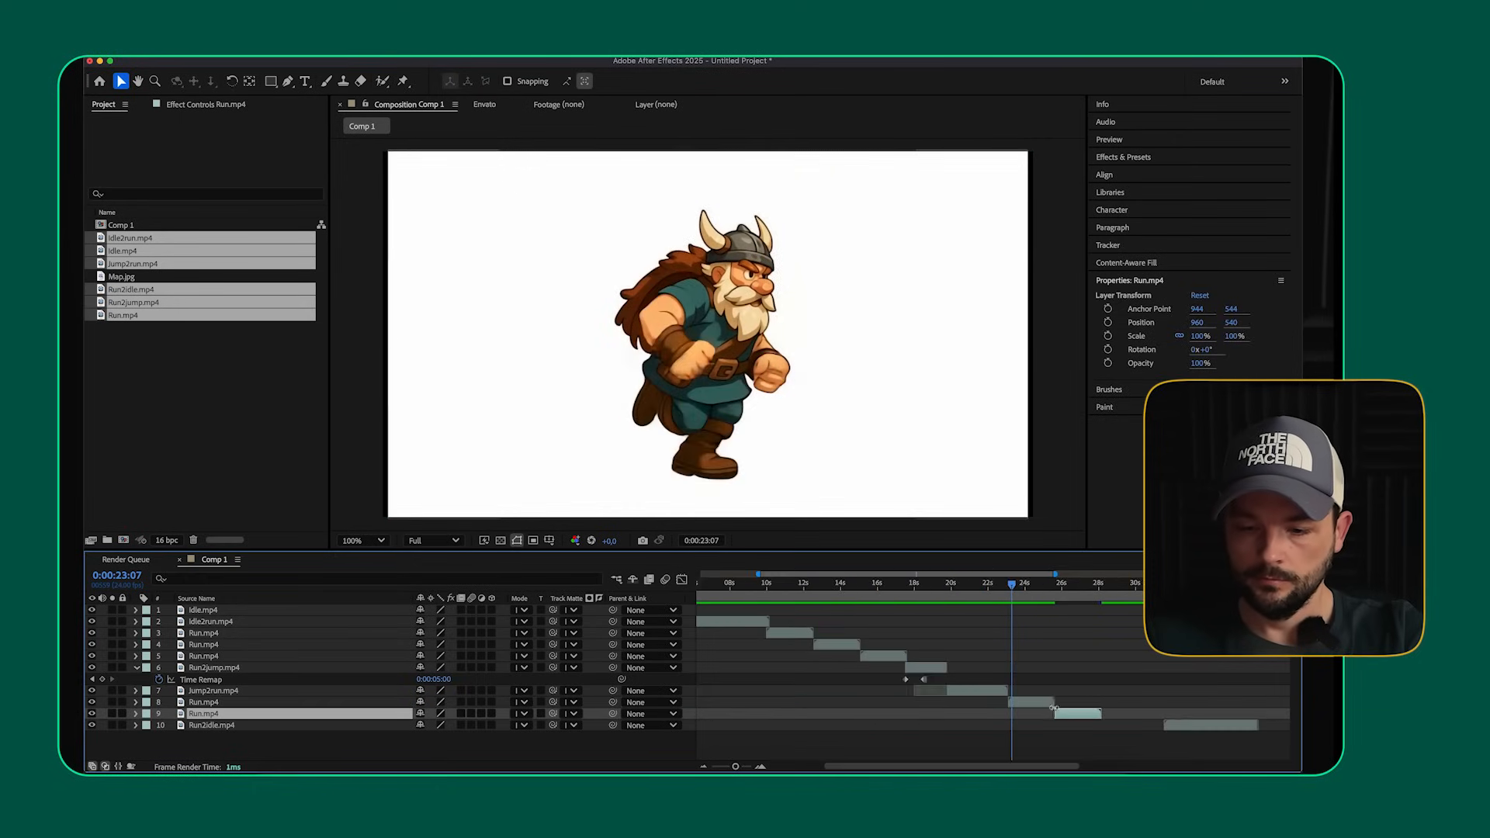
mouse_move(1013, 600)
mouse_down()
mouse_move(991, 598)
mouse_move(1060, 598)
mouse_move(998, 599)
mouse_up()
key(space)
- Place Run2idle.mp4 directly after the last Run.mp4 clip, at about 28 s, and go to its end at 32:22
drag(1191, 727, 1124, 728)
drag(1087, 587, 1188, 587)
scroll(1195, 695, down, 3)
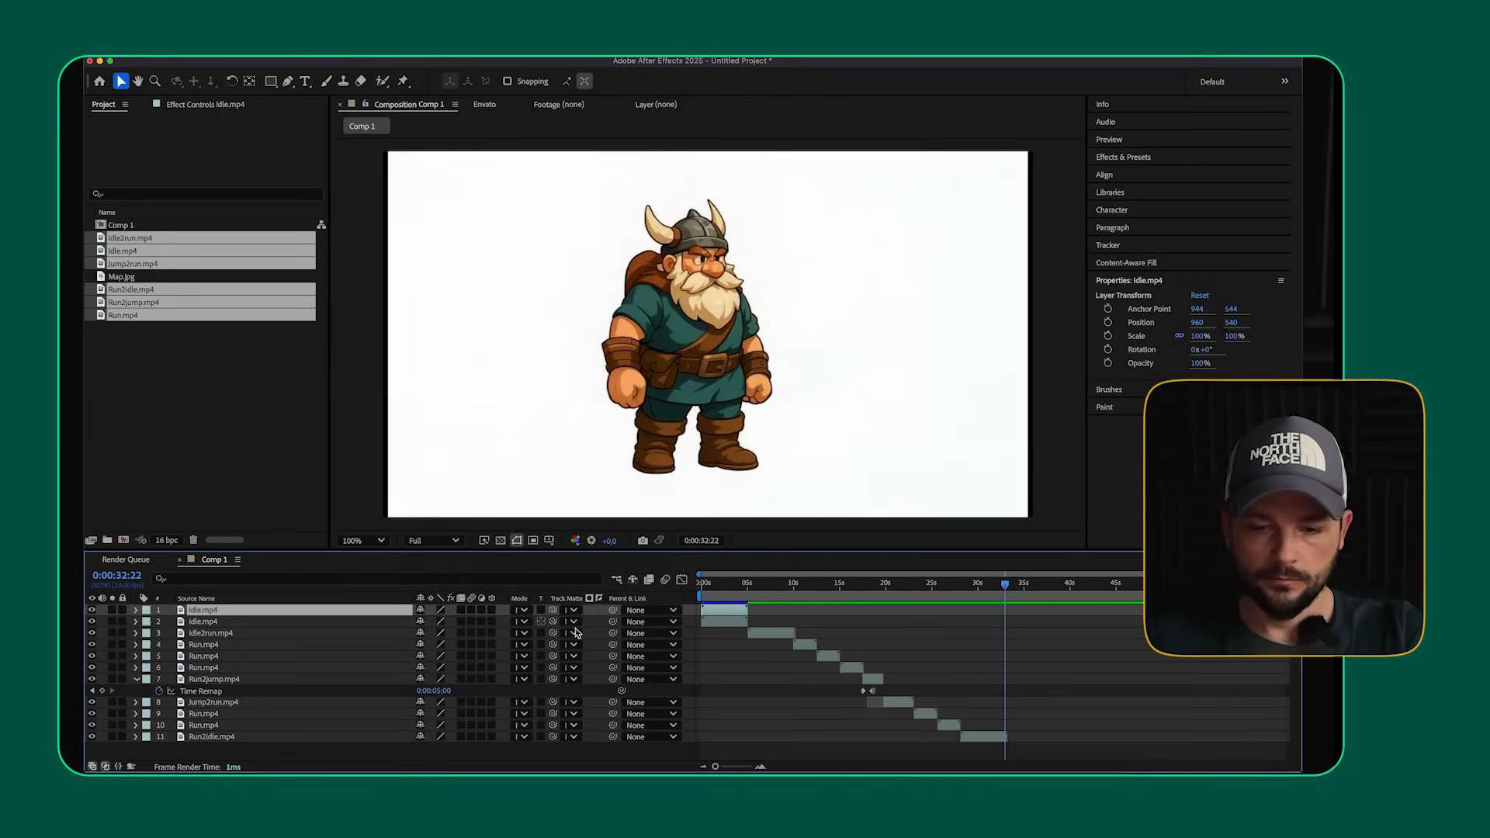
- Move the duplicate Idle.mp4 clip to about 33 s, directly after Run2idle.mp4, and to the end of the layer stack
drag(734, 611, 1036, 612)
drag(213, 613, 249, 746)
drag(1016, 739, 1018, 739)
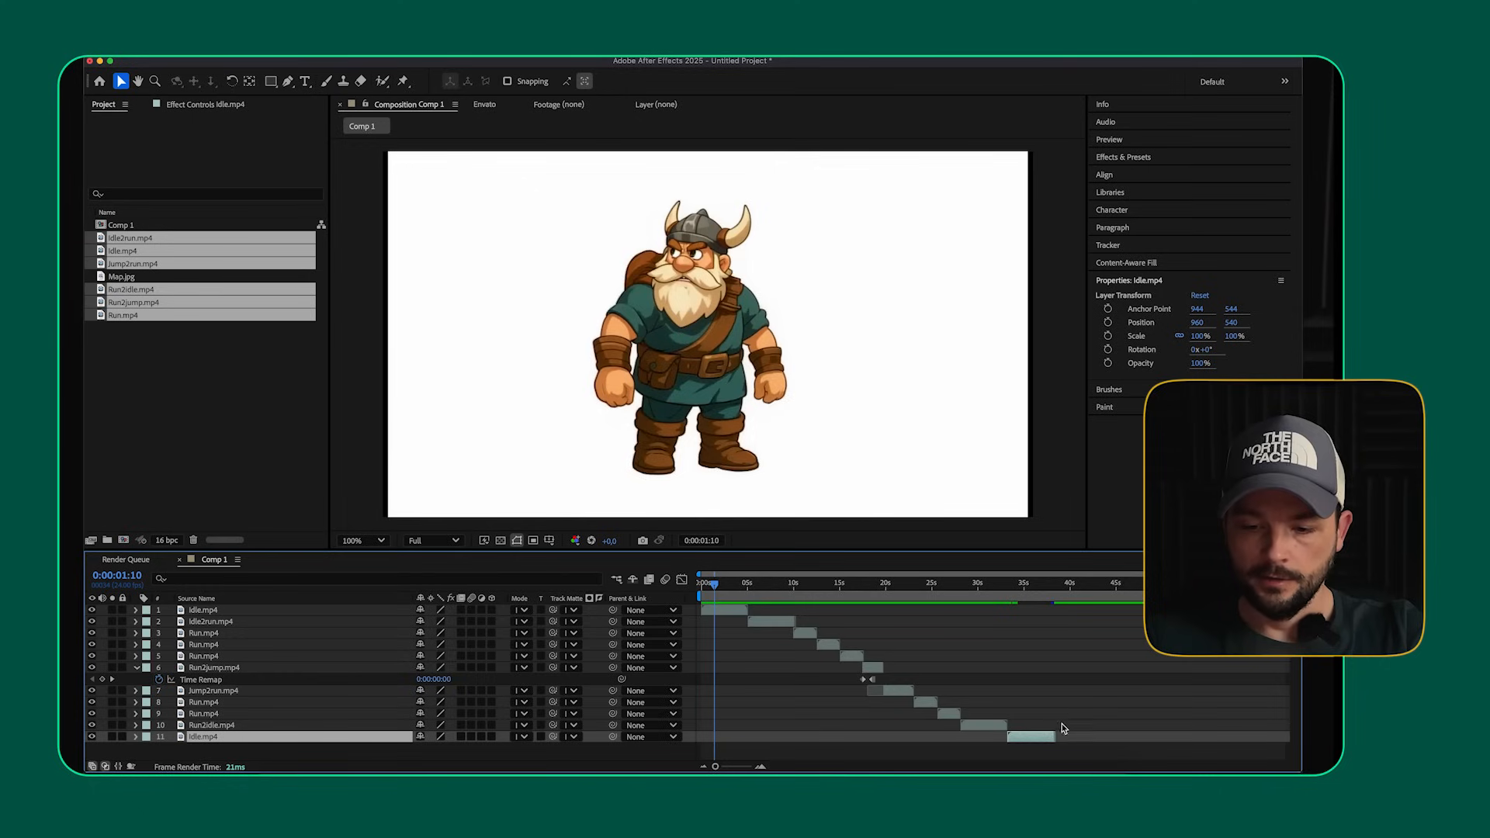
- Pre-compose all the animation layers into one composition and scrub to about 5 s to check it
key(super+a)
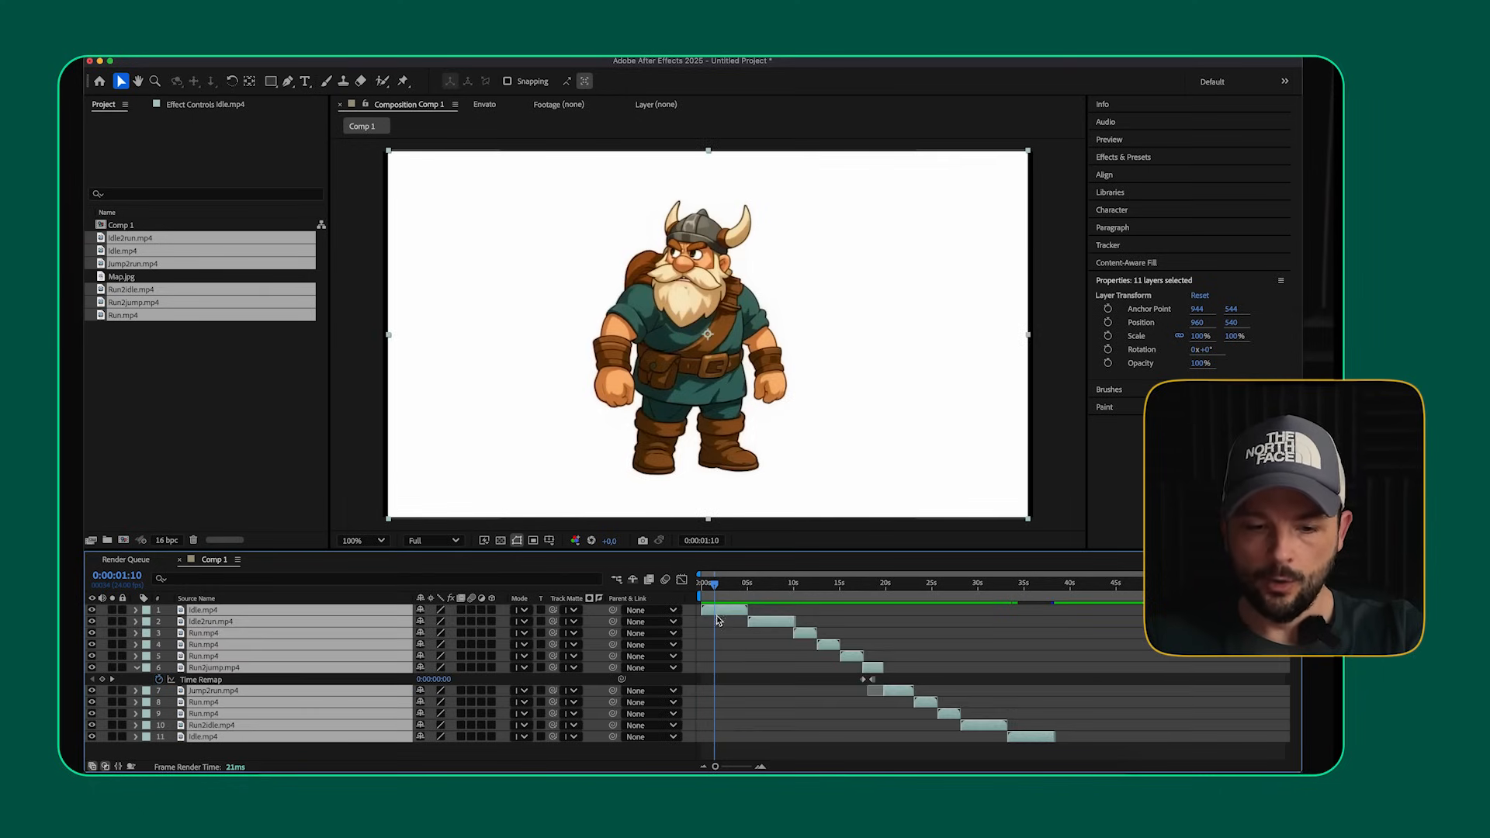
right_click(245, 633)
click(291, 681)
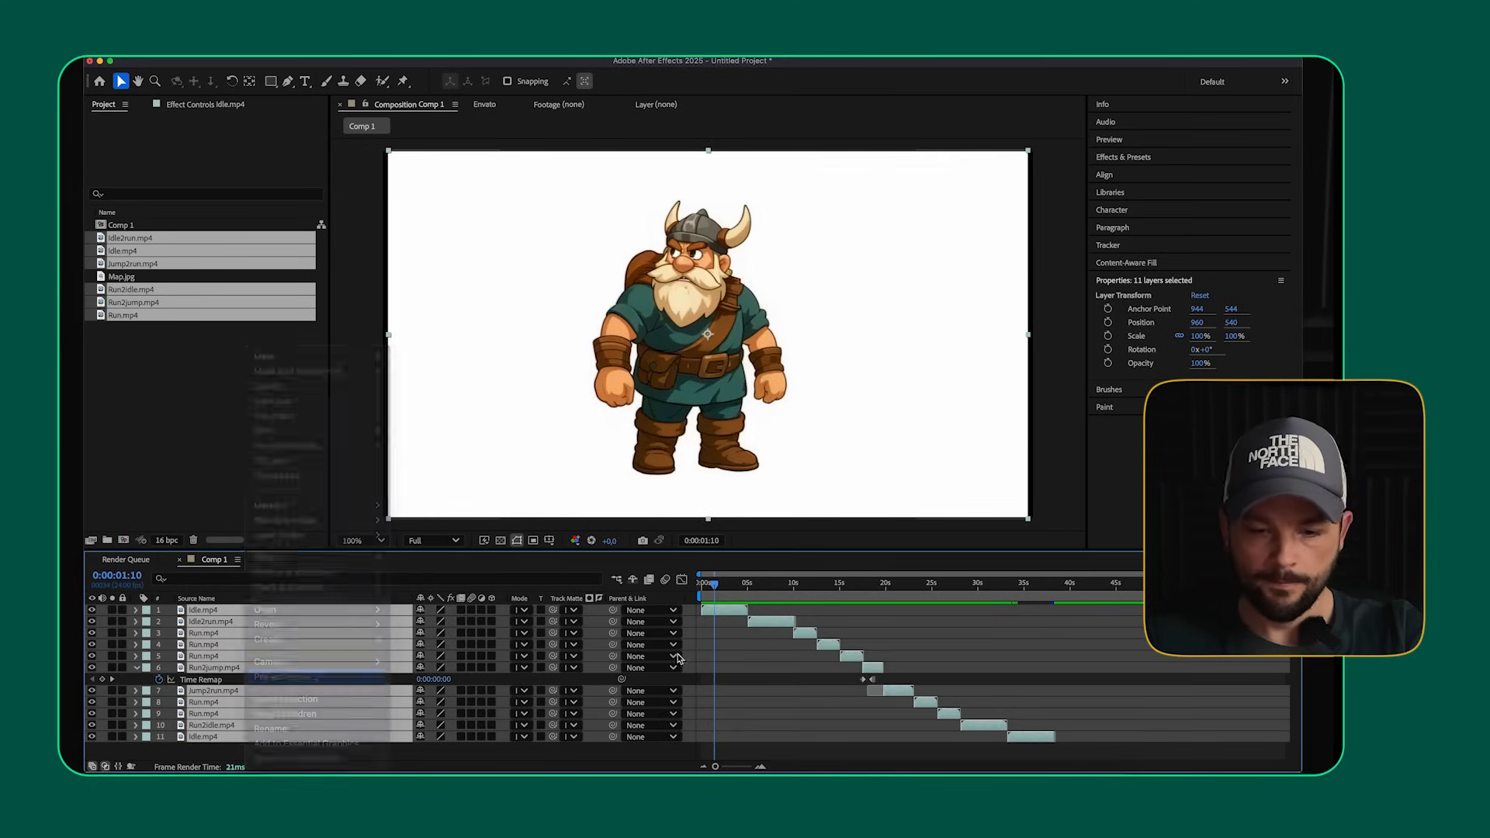
click(807, 521)
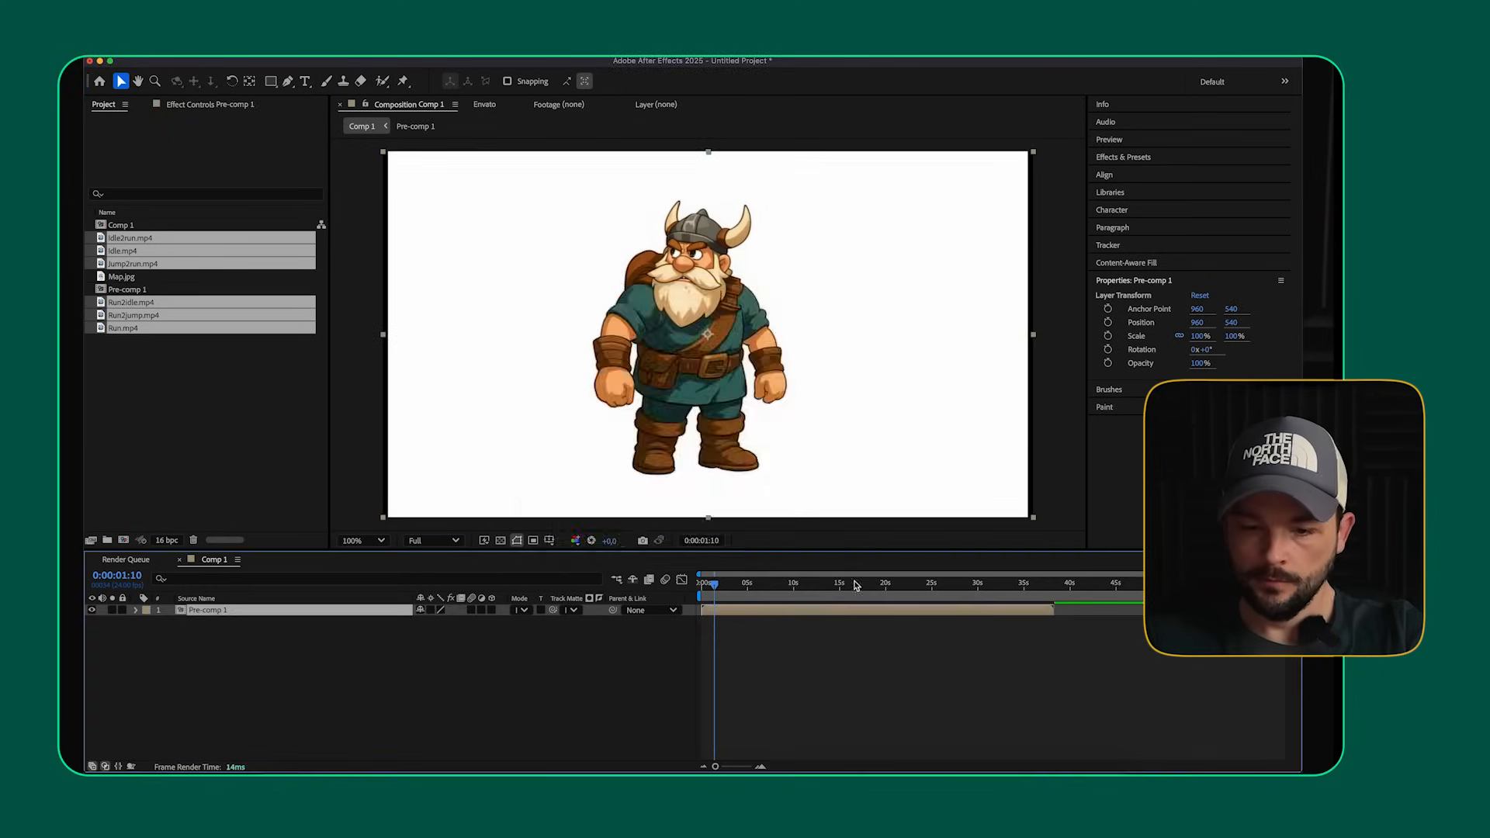
drag(715, 587, 752, 587)
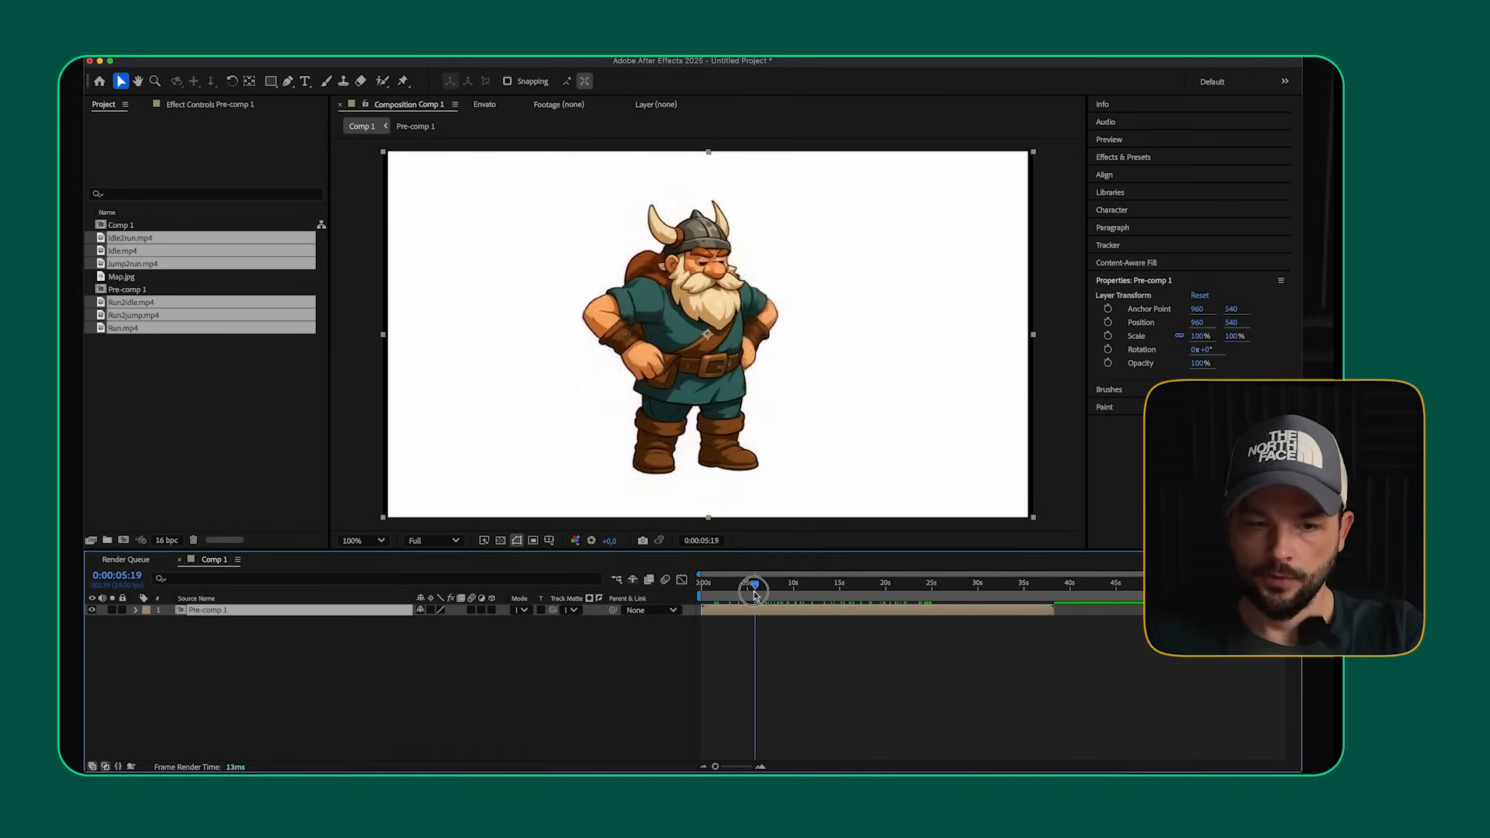
- Add Map.jpg to the composition beneath the character pre-comp, hide the pre-comp and show the composition at 50%
drag(128, 278, 116, 618)
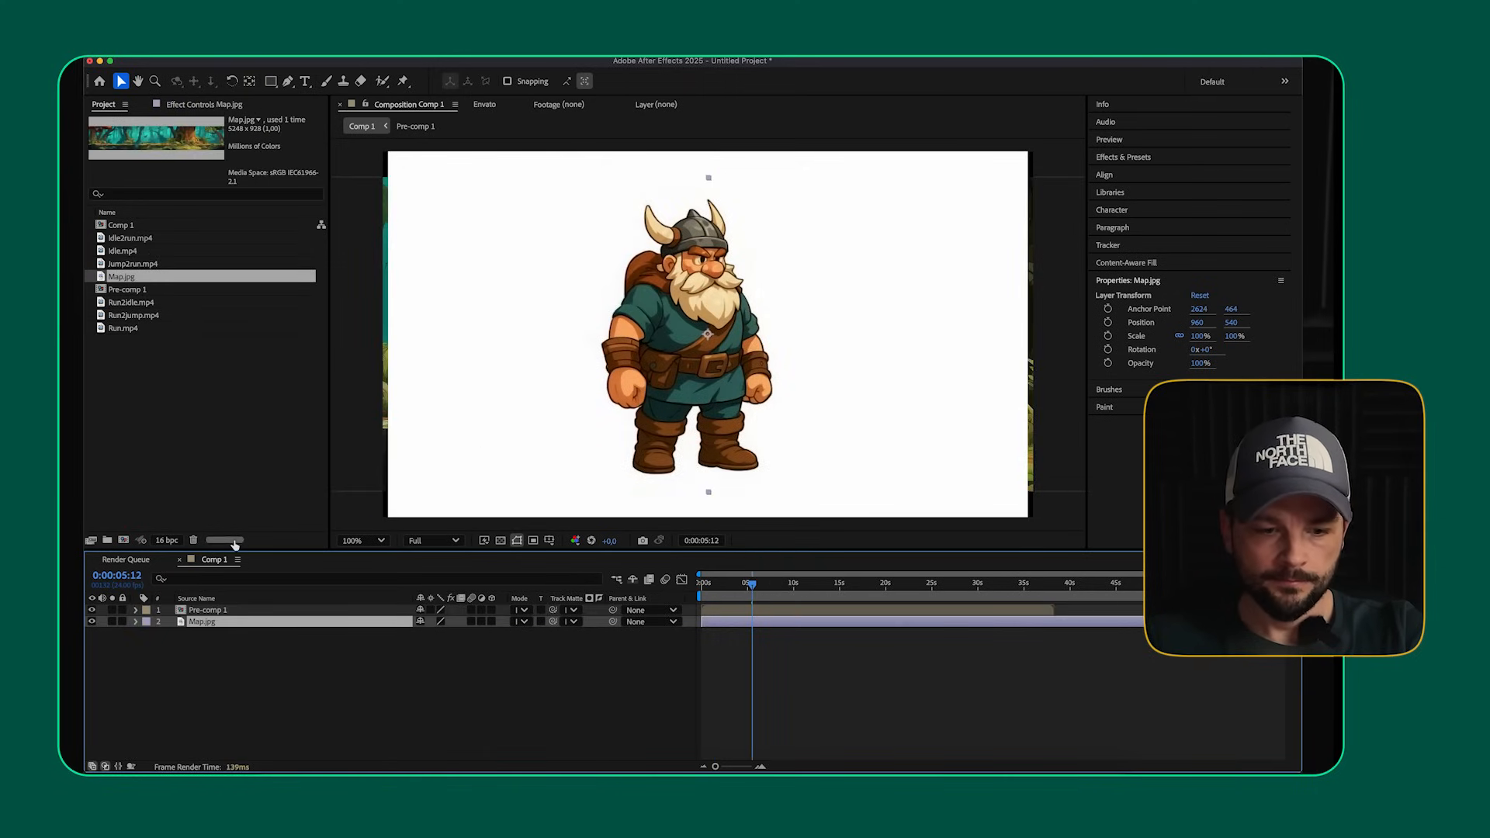
click(92, 610)
key(comma)
key(comma)
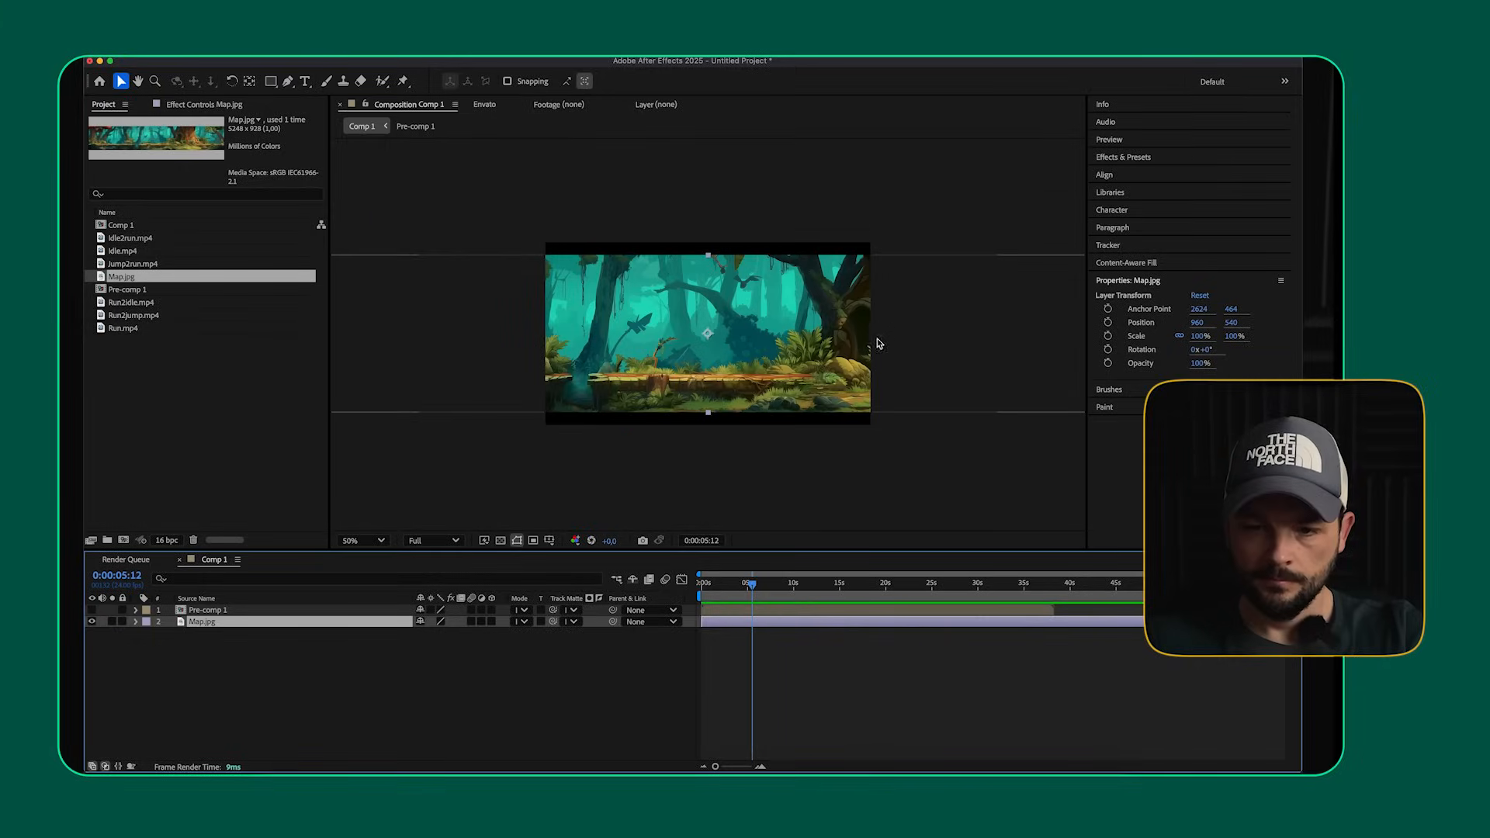
- Scale Map.jpg to about 125.9% and position it at about 3284, 540 so its left end fills the frame
drag(682, 378, 912, 366)
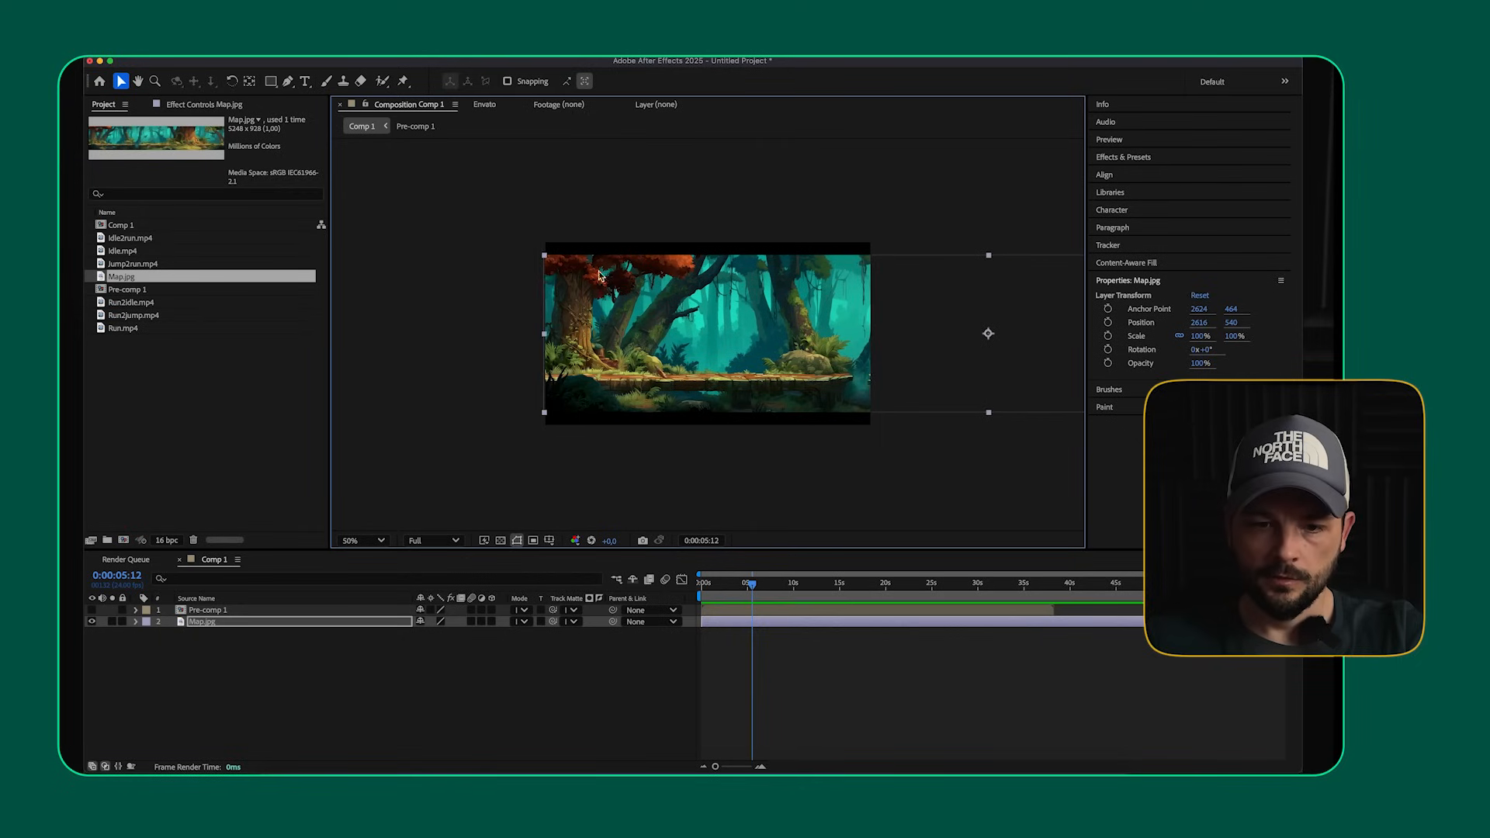
drag(544, 257, 465, 242)
drag(612, 302, 690, 299)
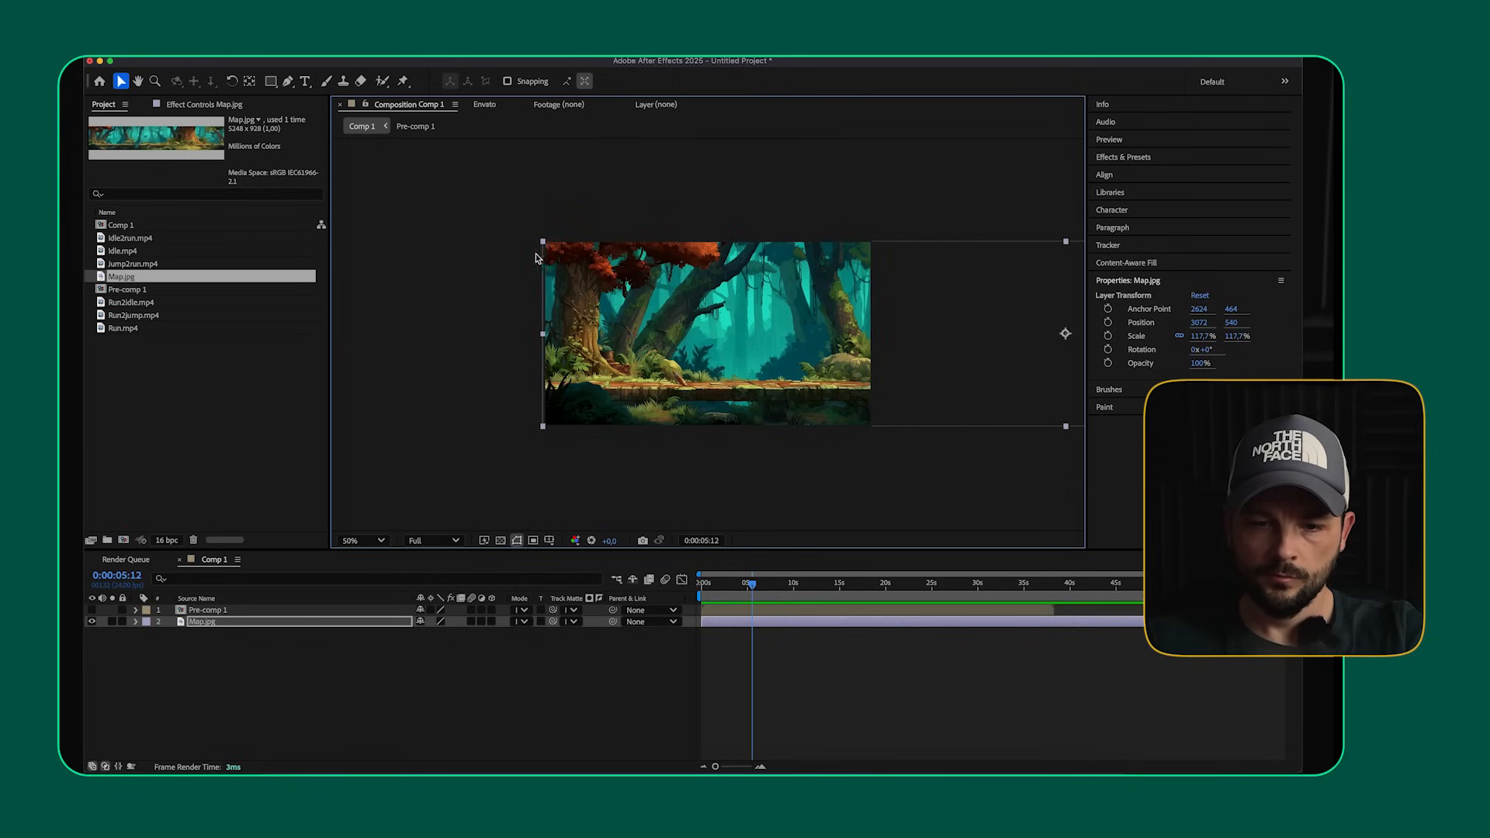
drag(543, 247, 506, 236)
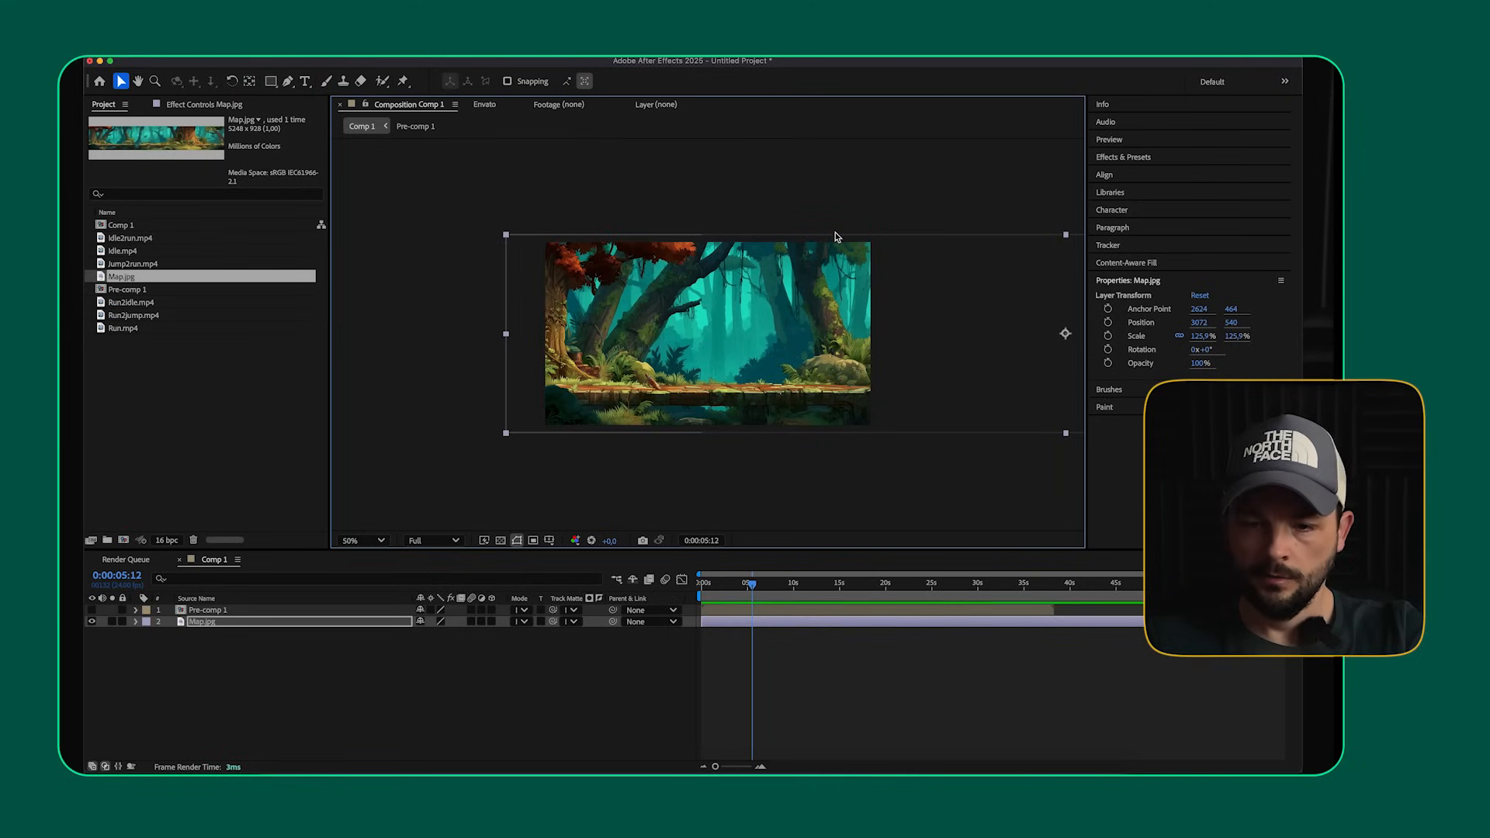
drag(660, 349, 694, 349)
scroll(629, 353, up, 2)
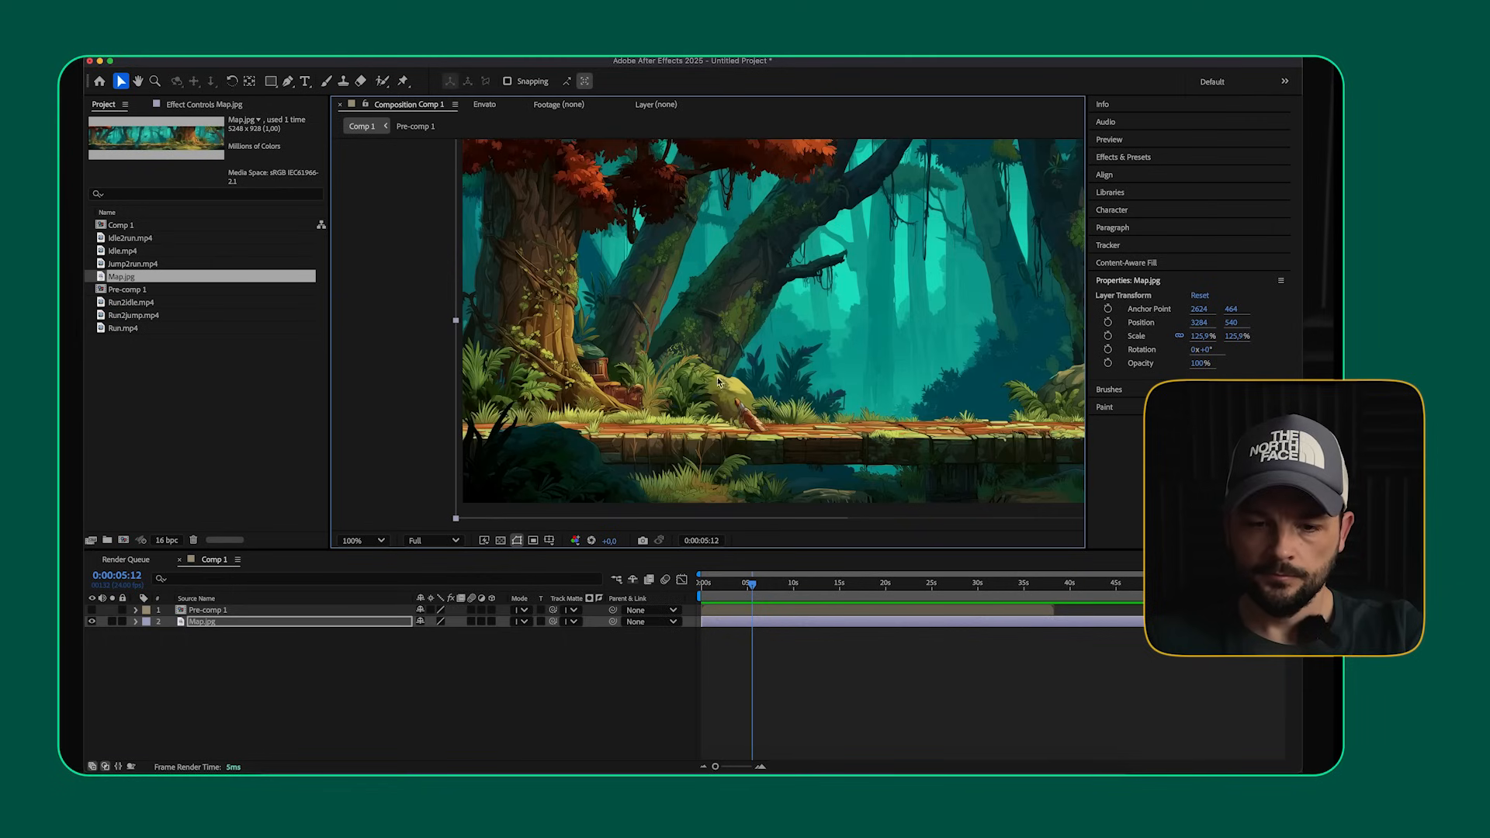
- Add a null object, move it below Map.jpg in the layer stack, and parent Map.jpg to the null
click(237, 675)
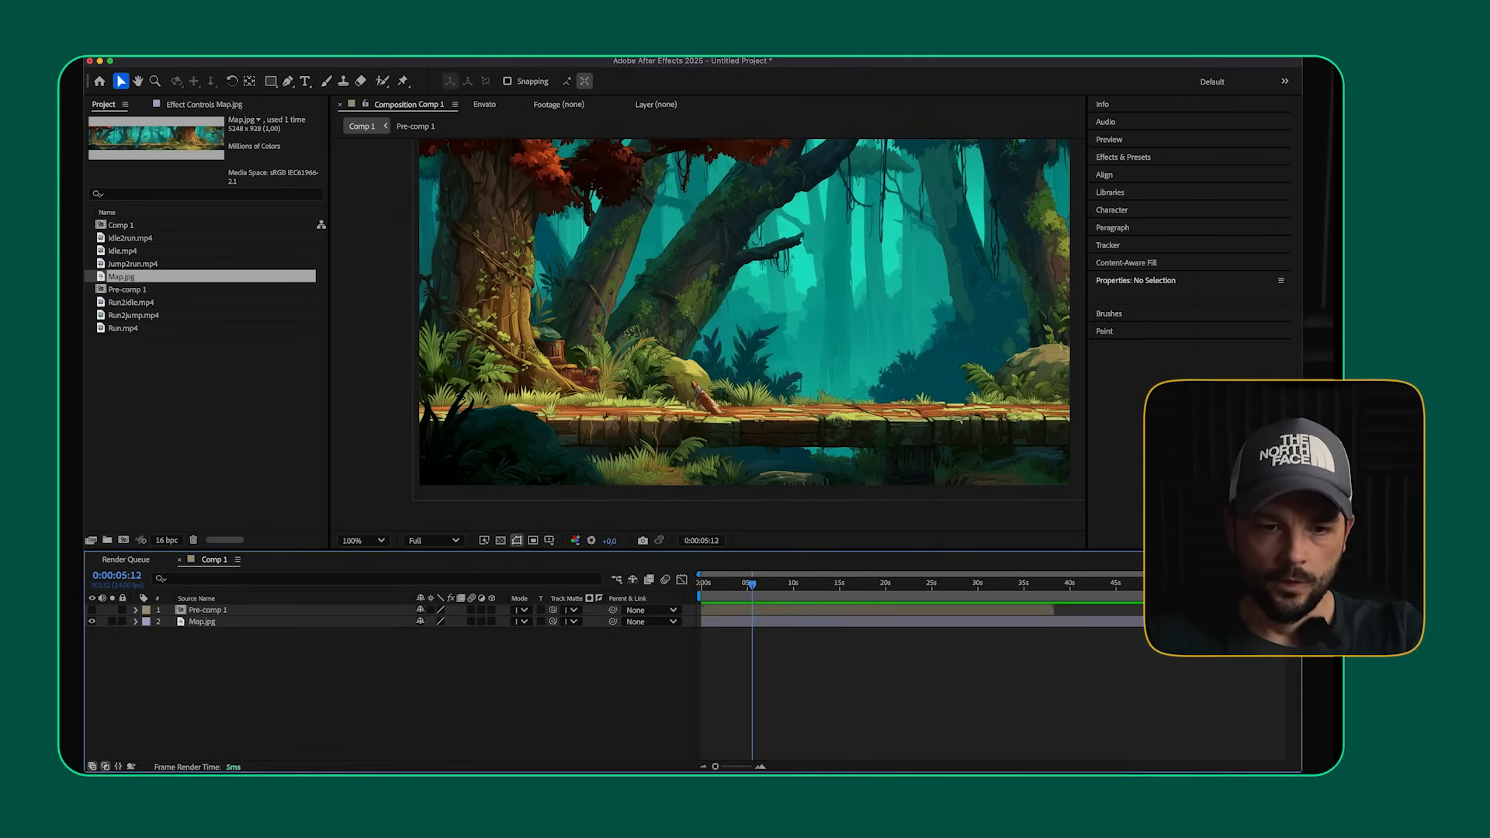
click(321, 52)
mouse_move(368, 68)
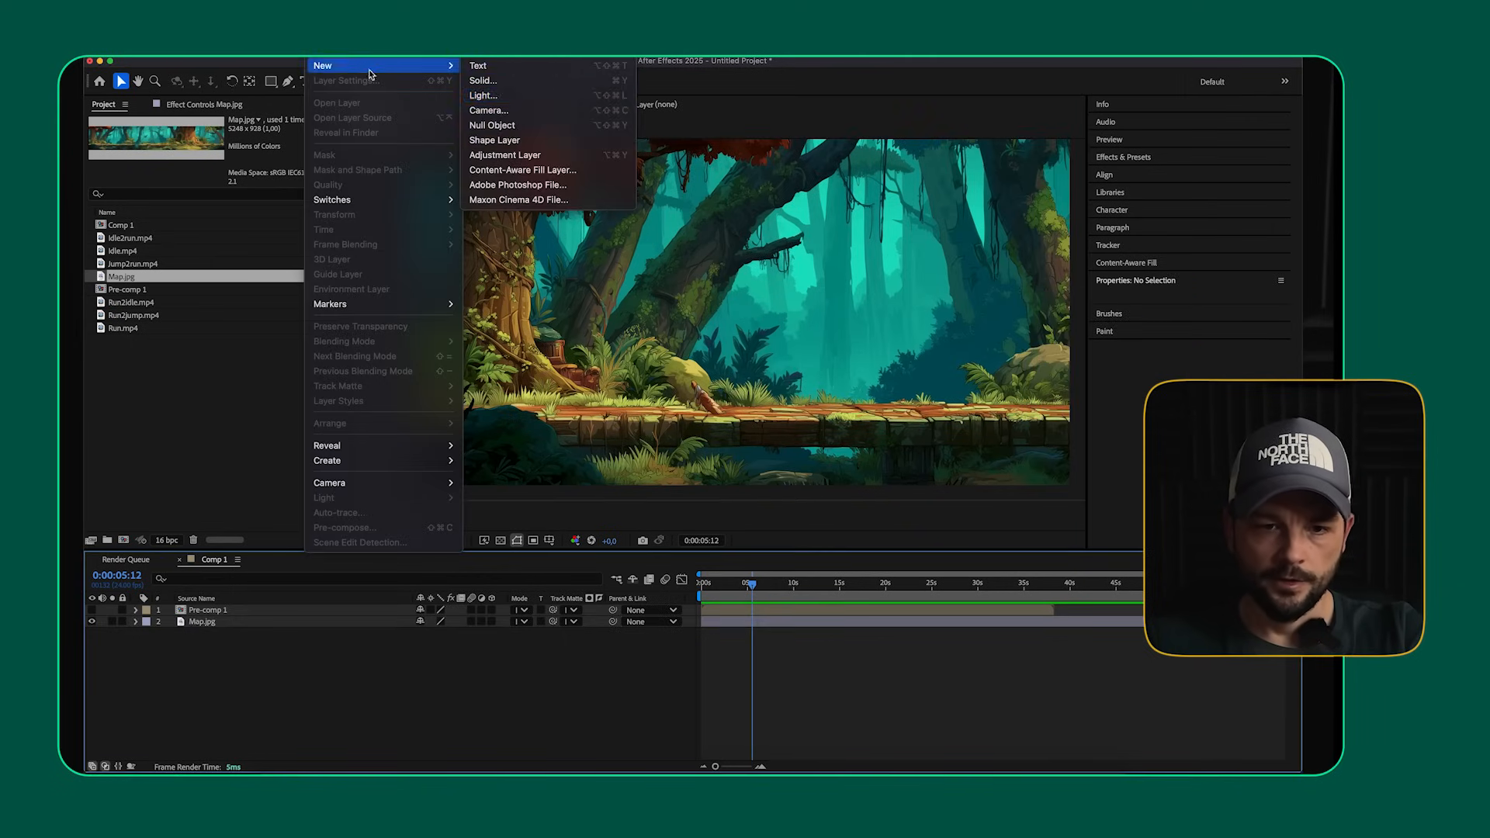
click(539, 126)
drag(221, 611, 223, 644)
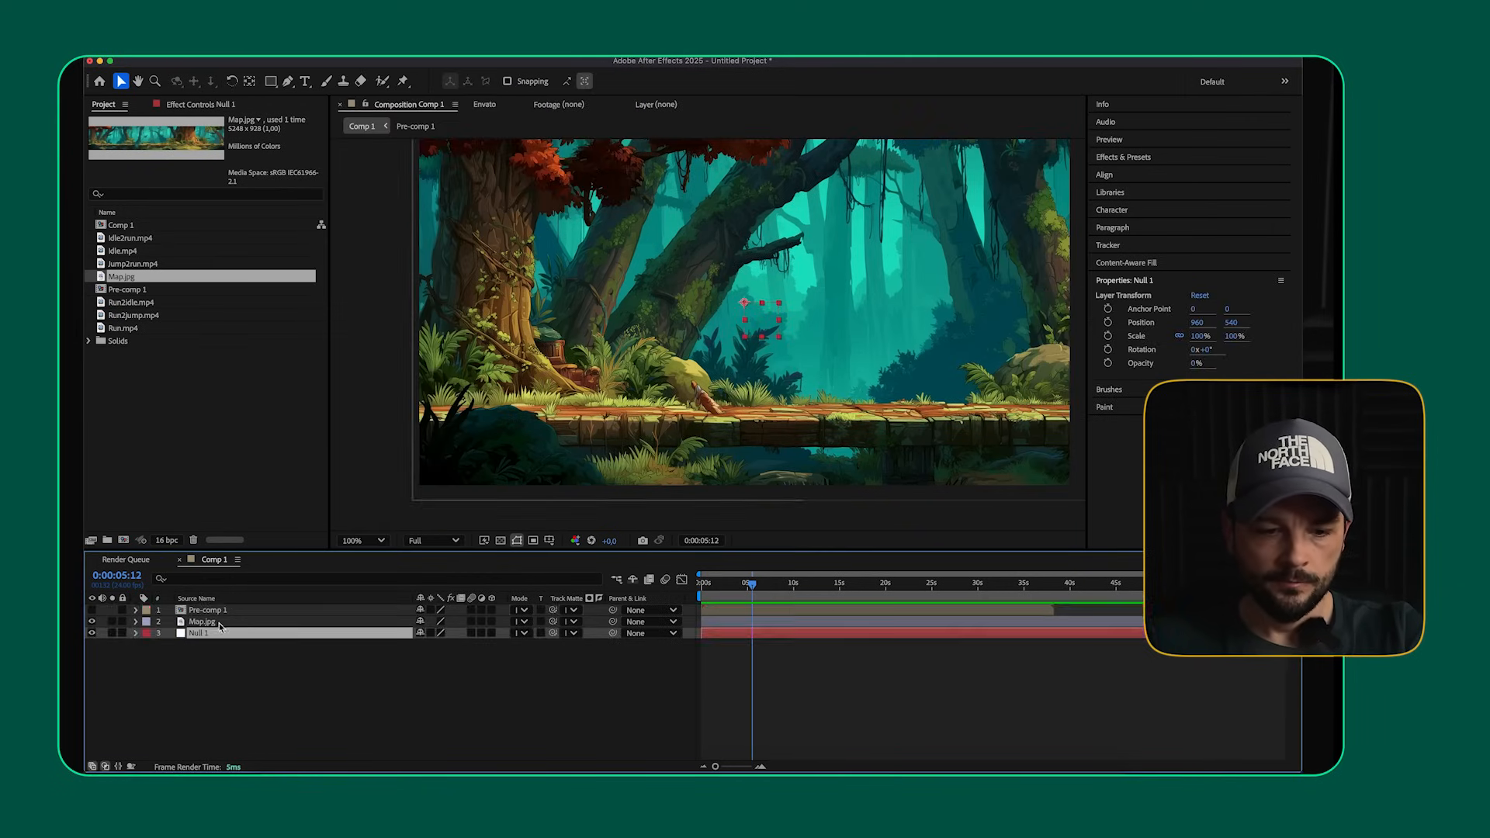
click(219, 623)
drag(612, 623, 229, 638)
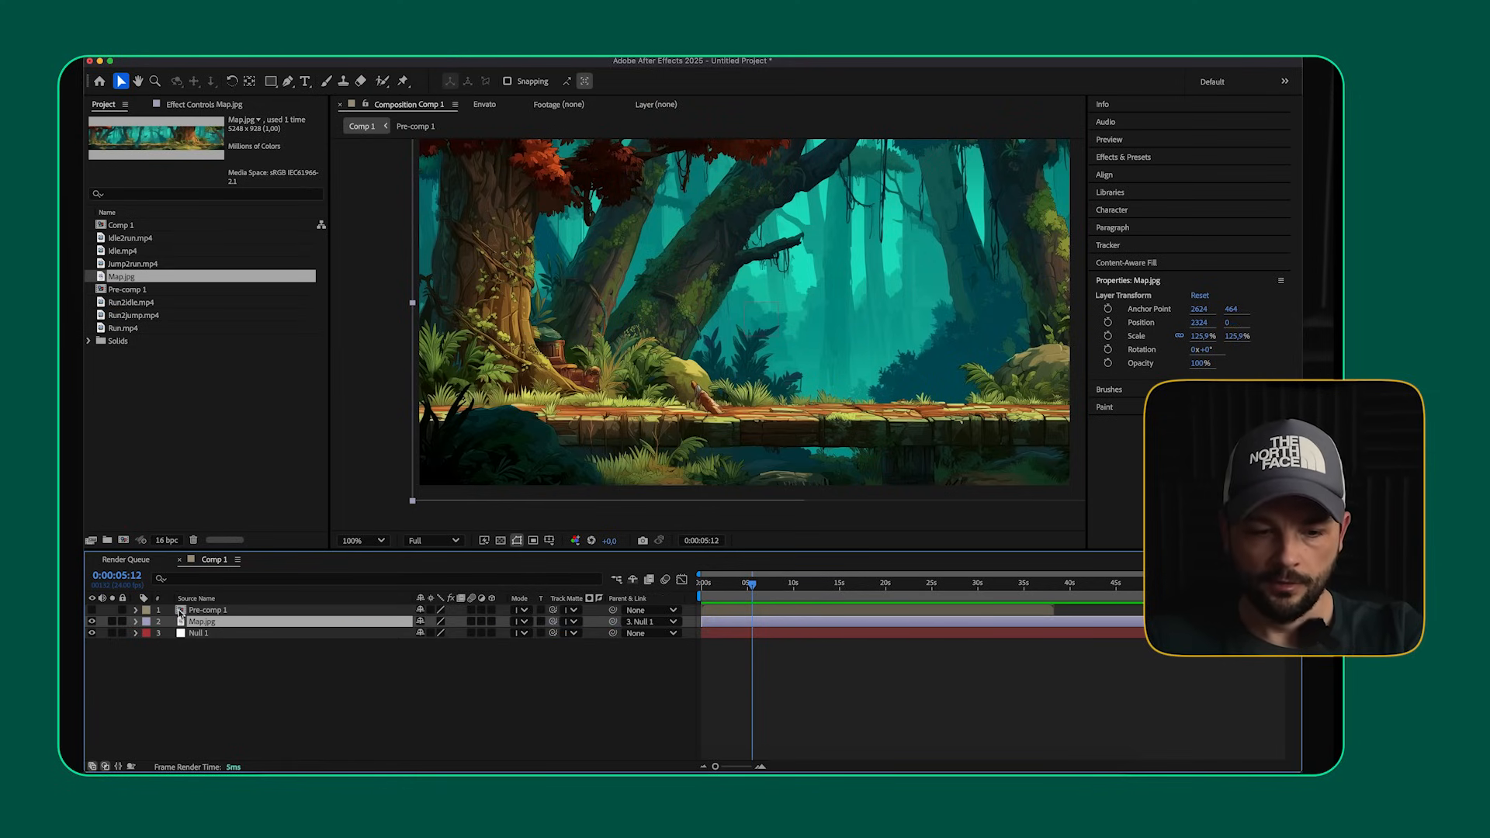
- Show the character pre-comp above the forest map again and select it
click(92, 610)
click(229, 610)
scroll(788, 332, down, 1)
drag(798, 334, 744, 346)
scroll(713, 354, up, 1)
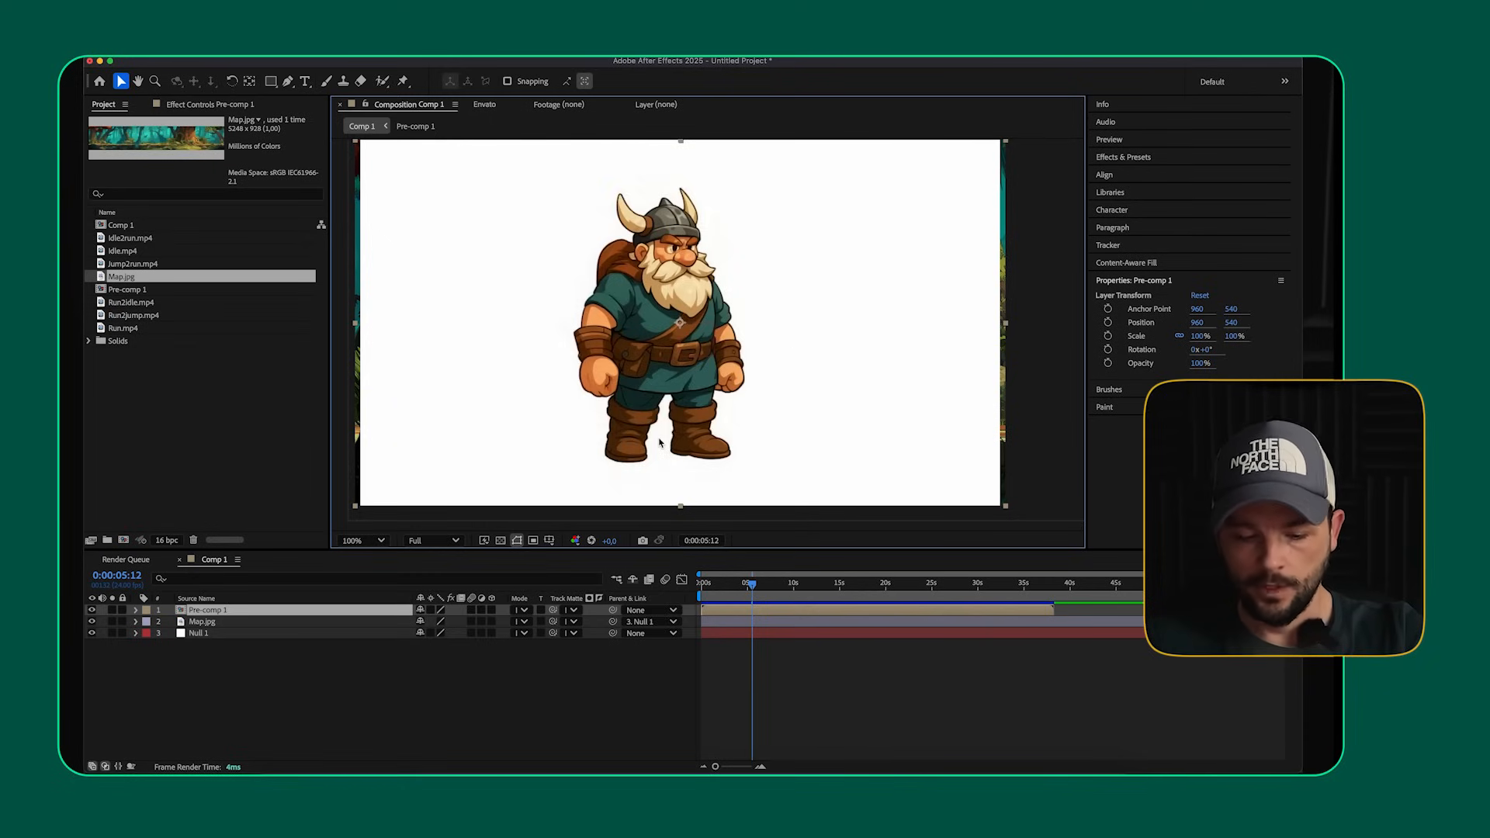
- Apply Color Key to the character pre-comp, sample its white background as the key color, and set Color Tolerance to 19
key(ctrl+space)
text(color)
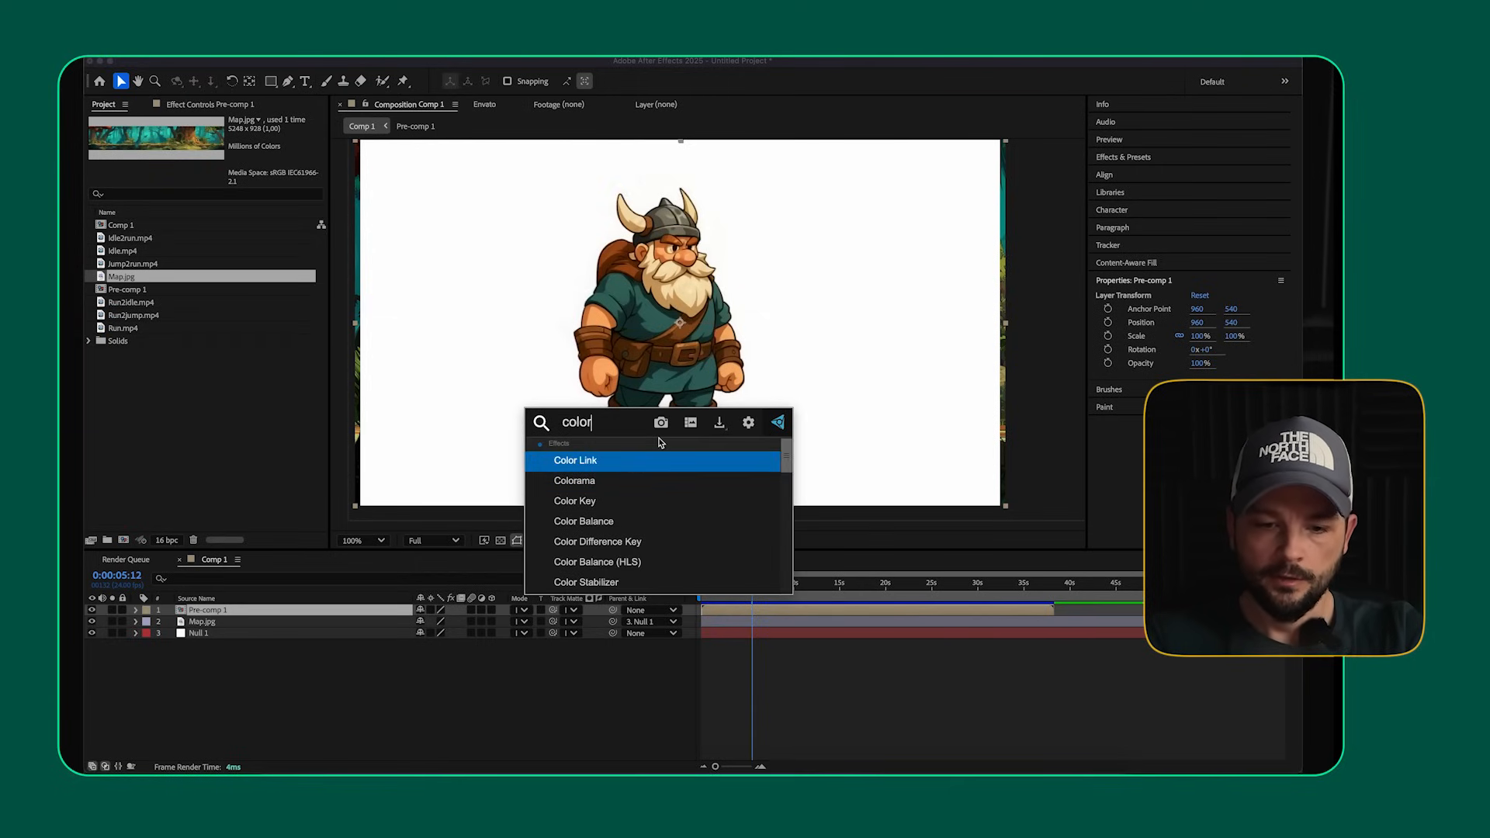
click(635, 506)
click(241, 143)
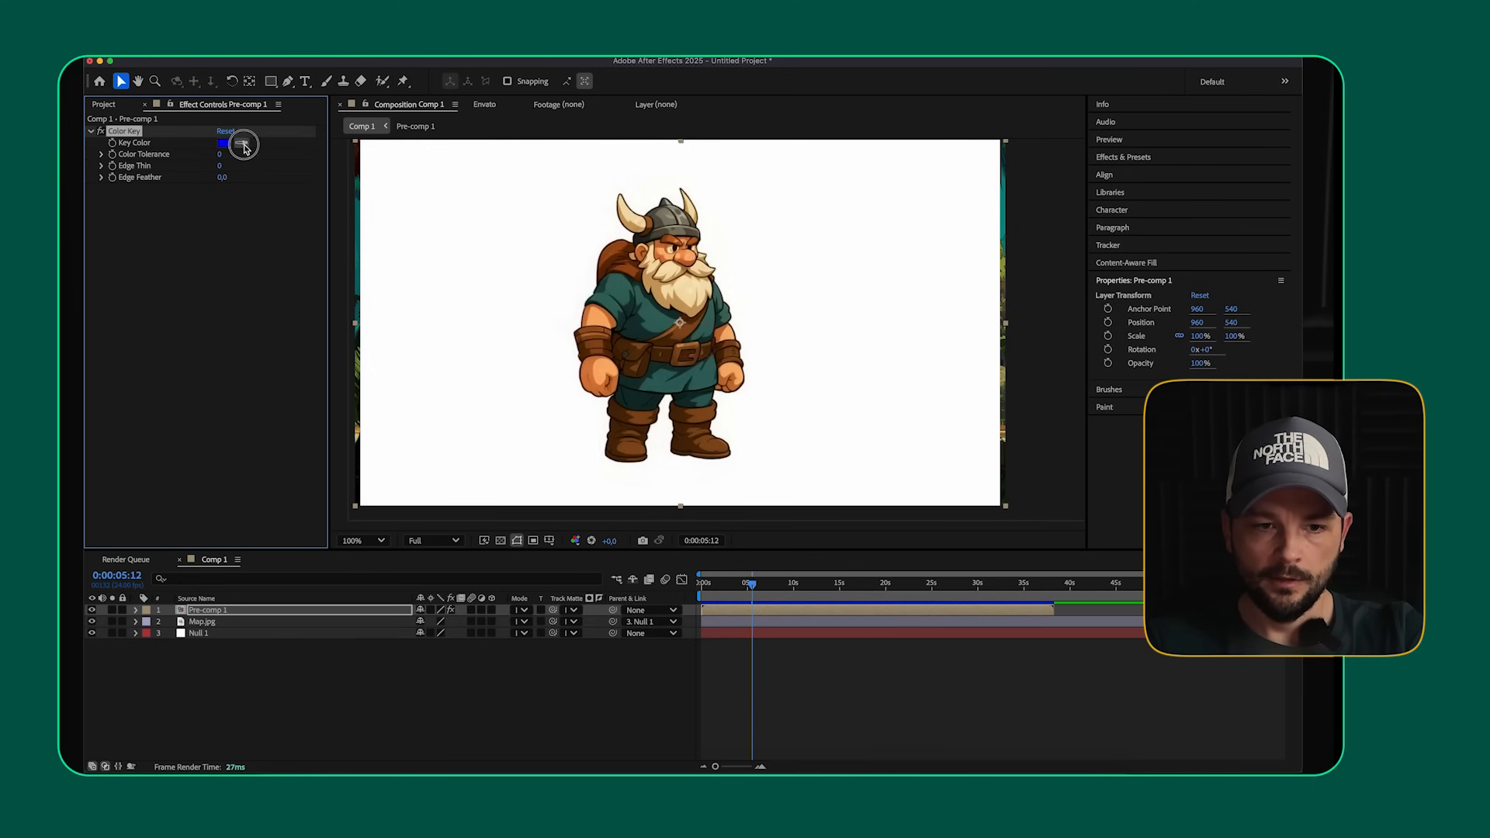
click(468, 208)
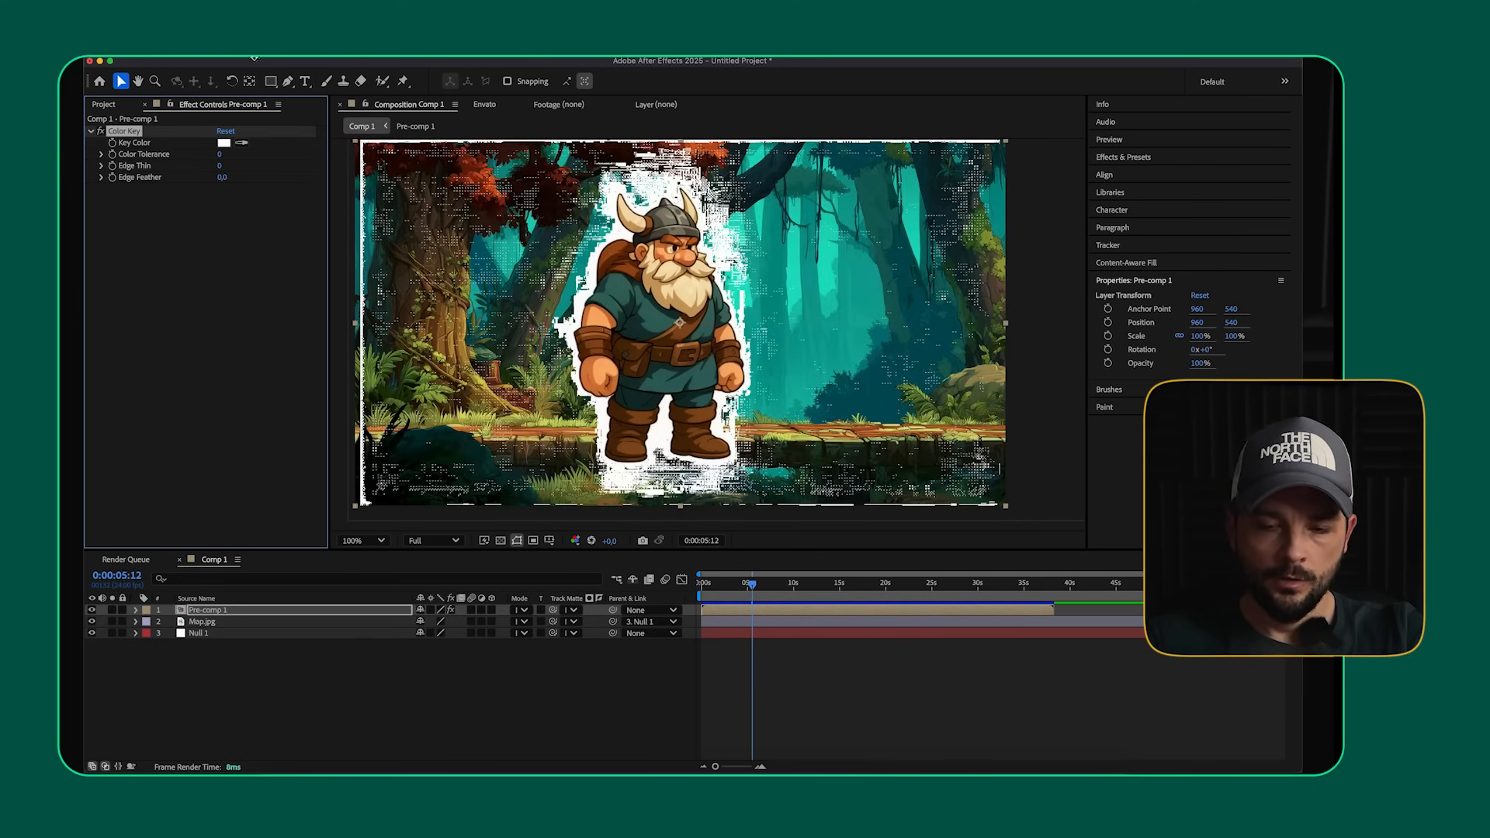
drag(220, 156, 225, 153)
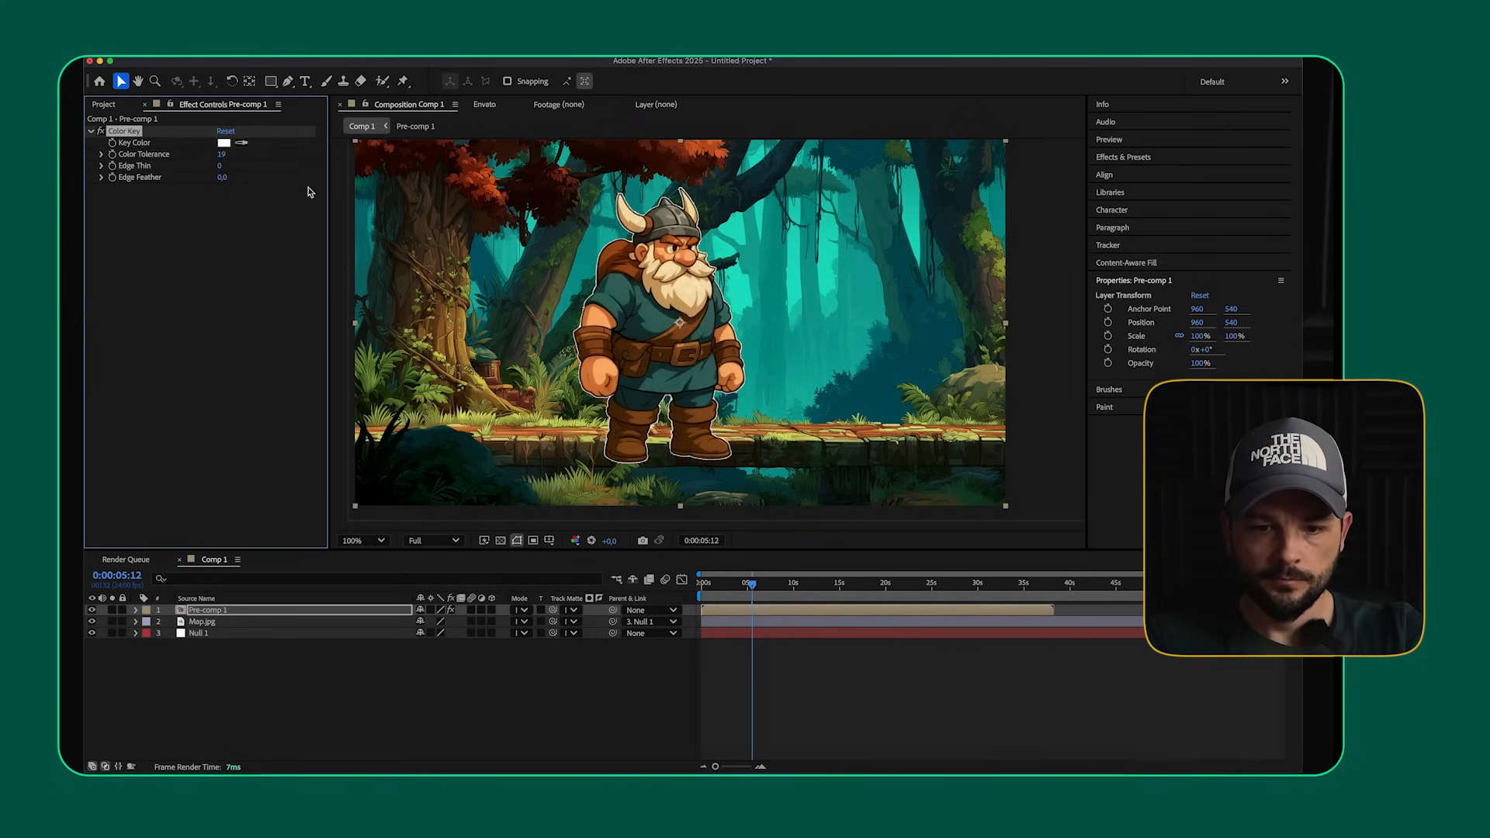
- Examine the keyed Viking's outline up close around the head, beard and arms for leftover white fringe
scroll(550, 319, up, 2)
scroll(550, 319, up, 1)
drag(775, 285, 608, 386)
scroll(756, 353, down, 1)
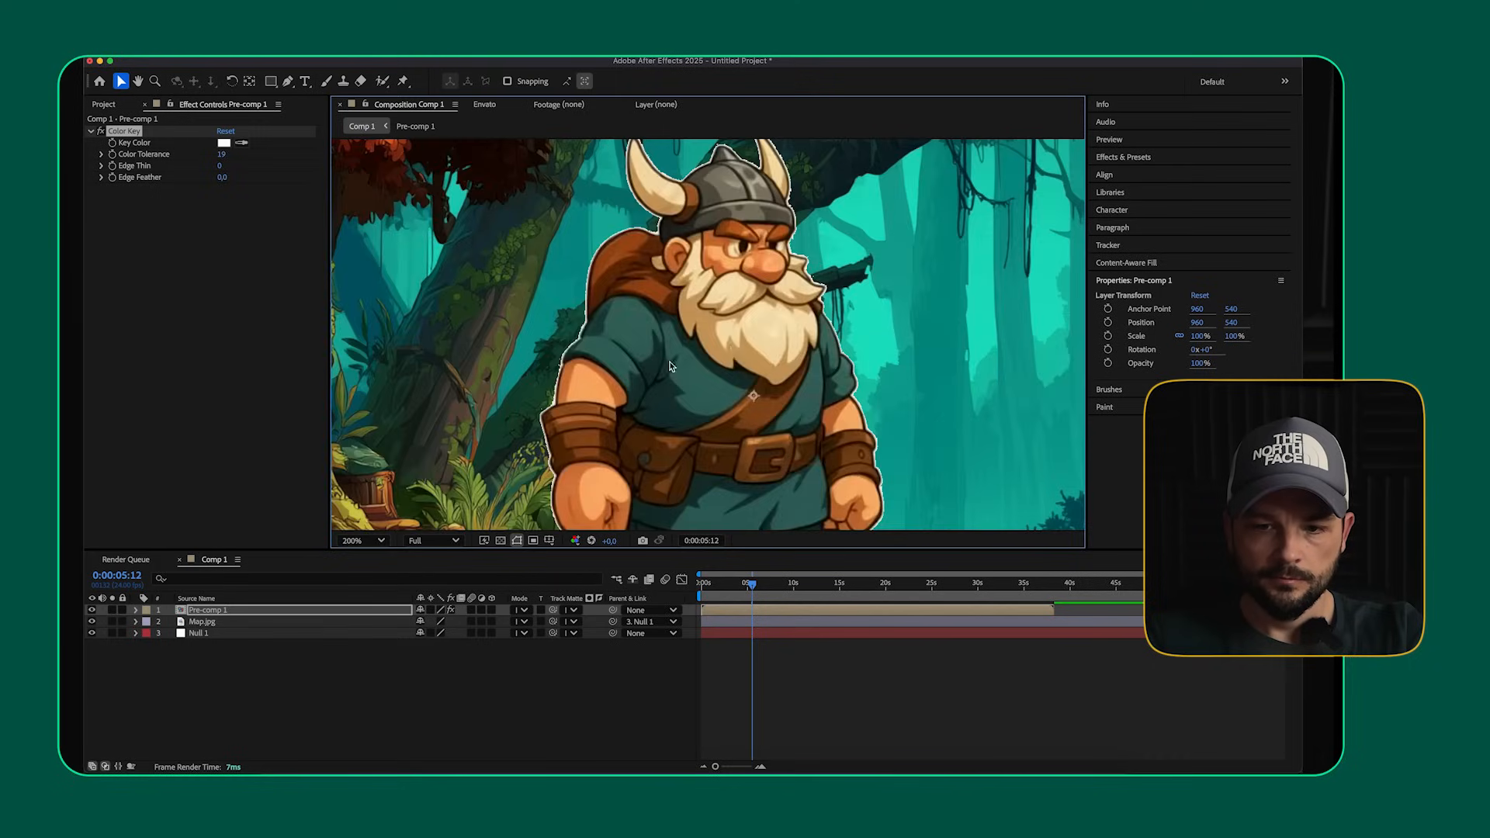
drag(768, 353, 652, 385)
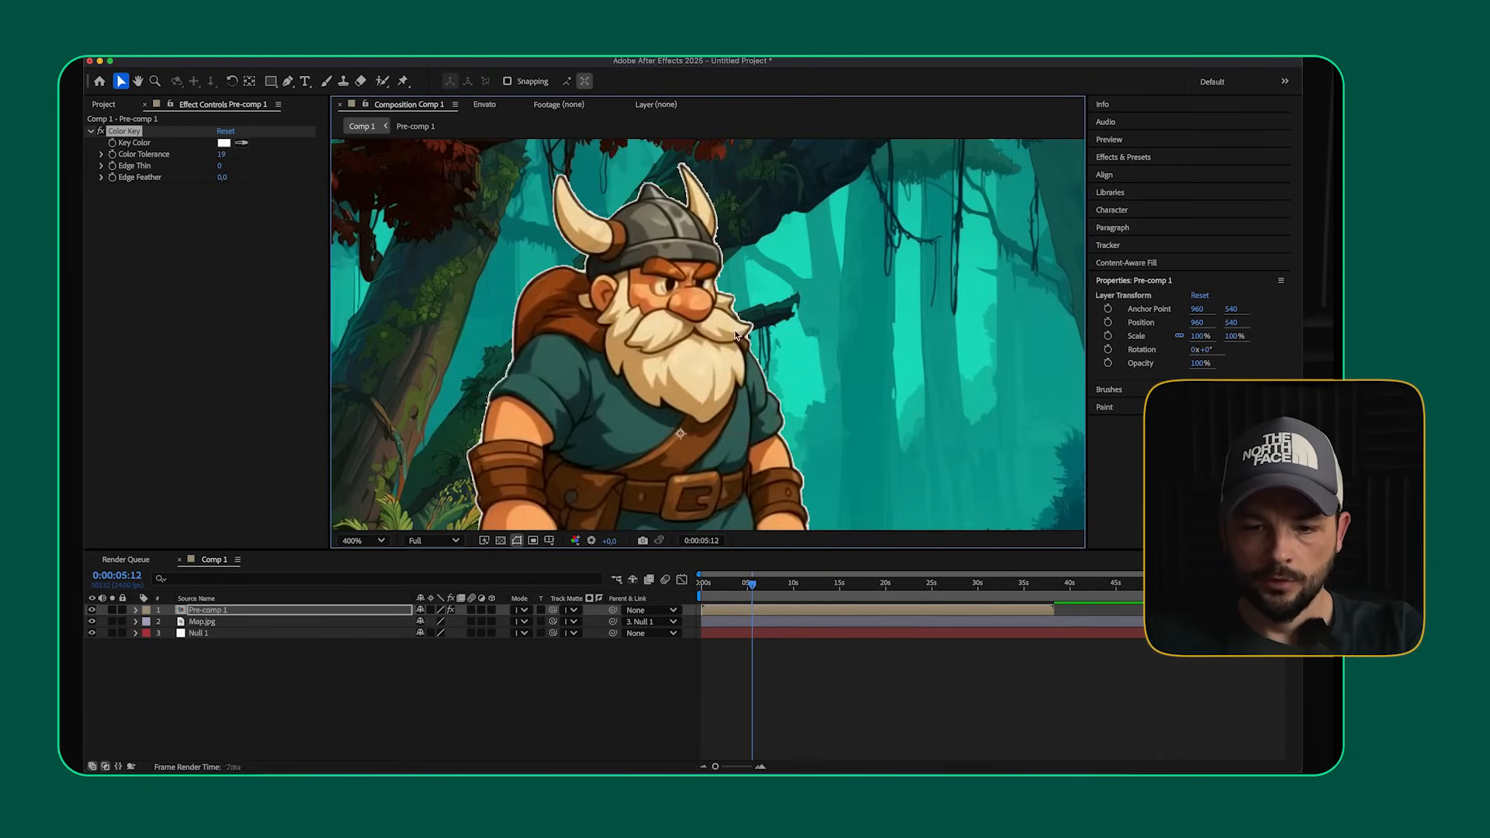
scroll(737, 335, up, 1)
scroll(735, 334, down, 2)
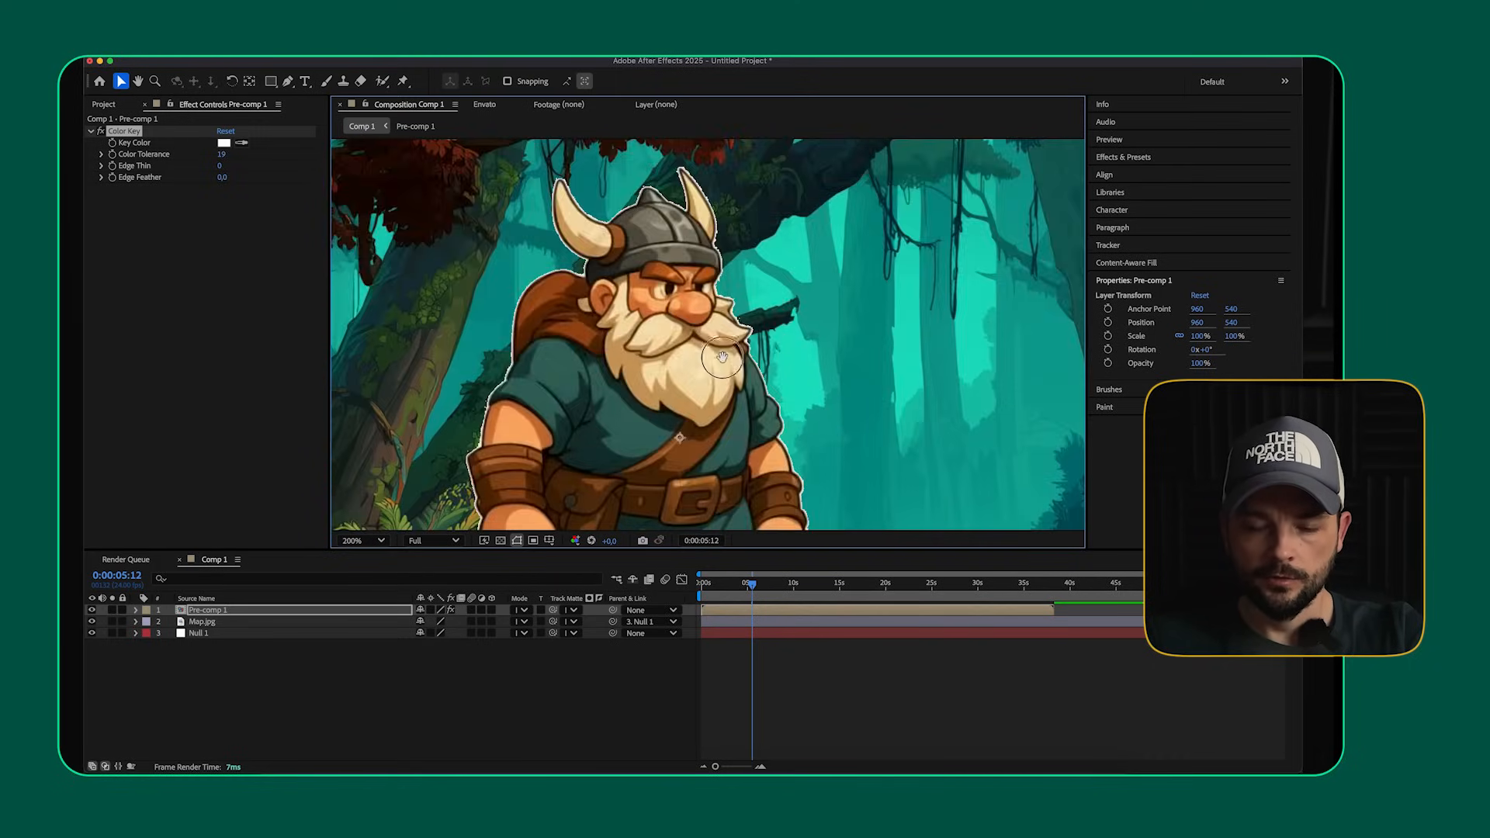
scroll(737, 310, up, 1)
drag(739, 282, 755, 176)
scroll(755, 175, down, 1)
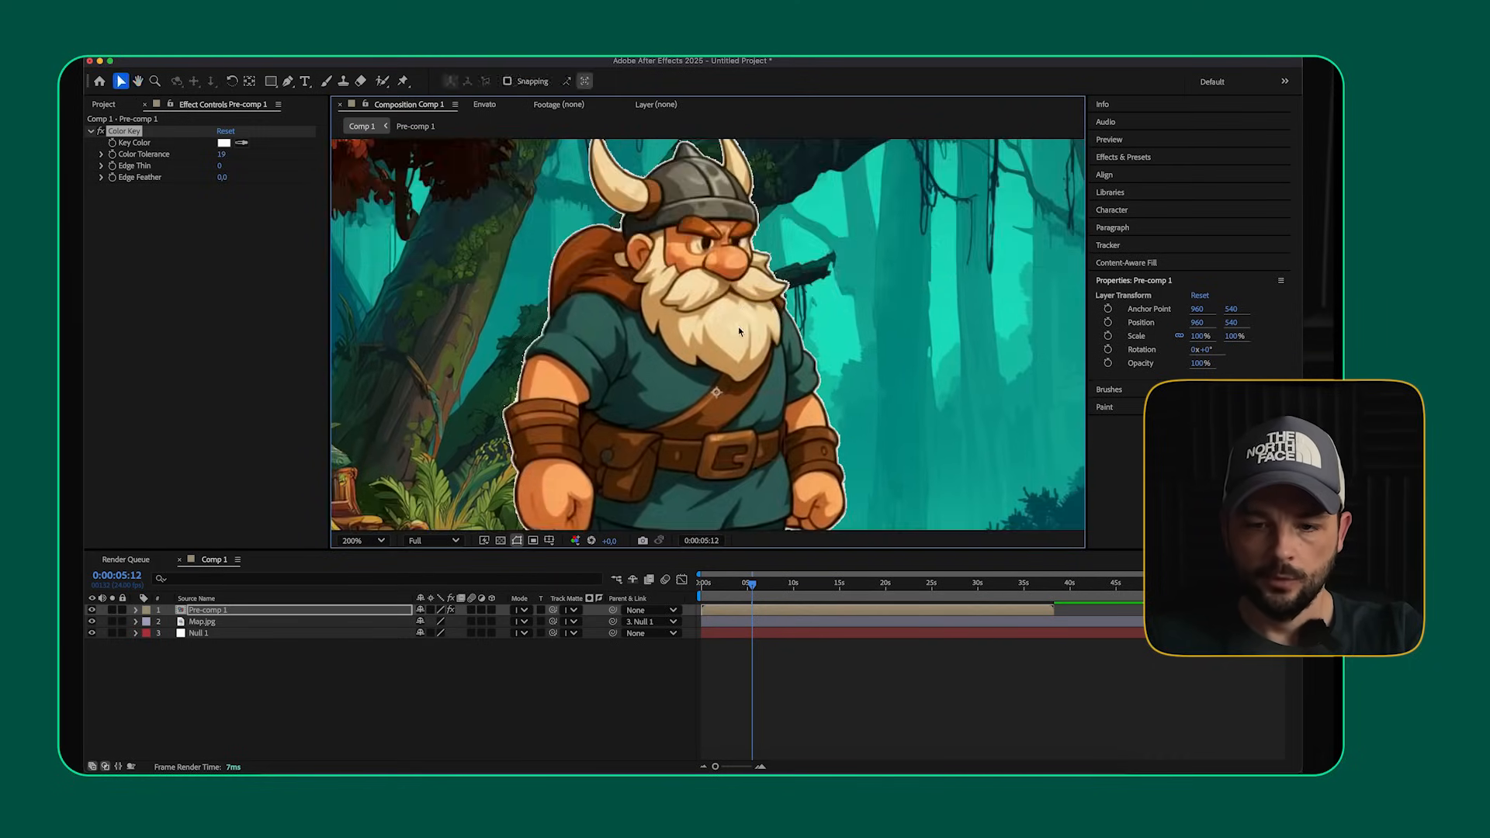
scroll(762, 324, up, 2)
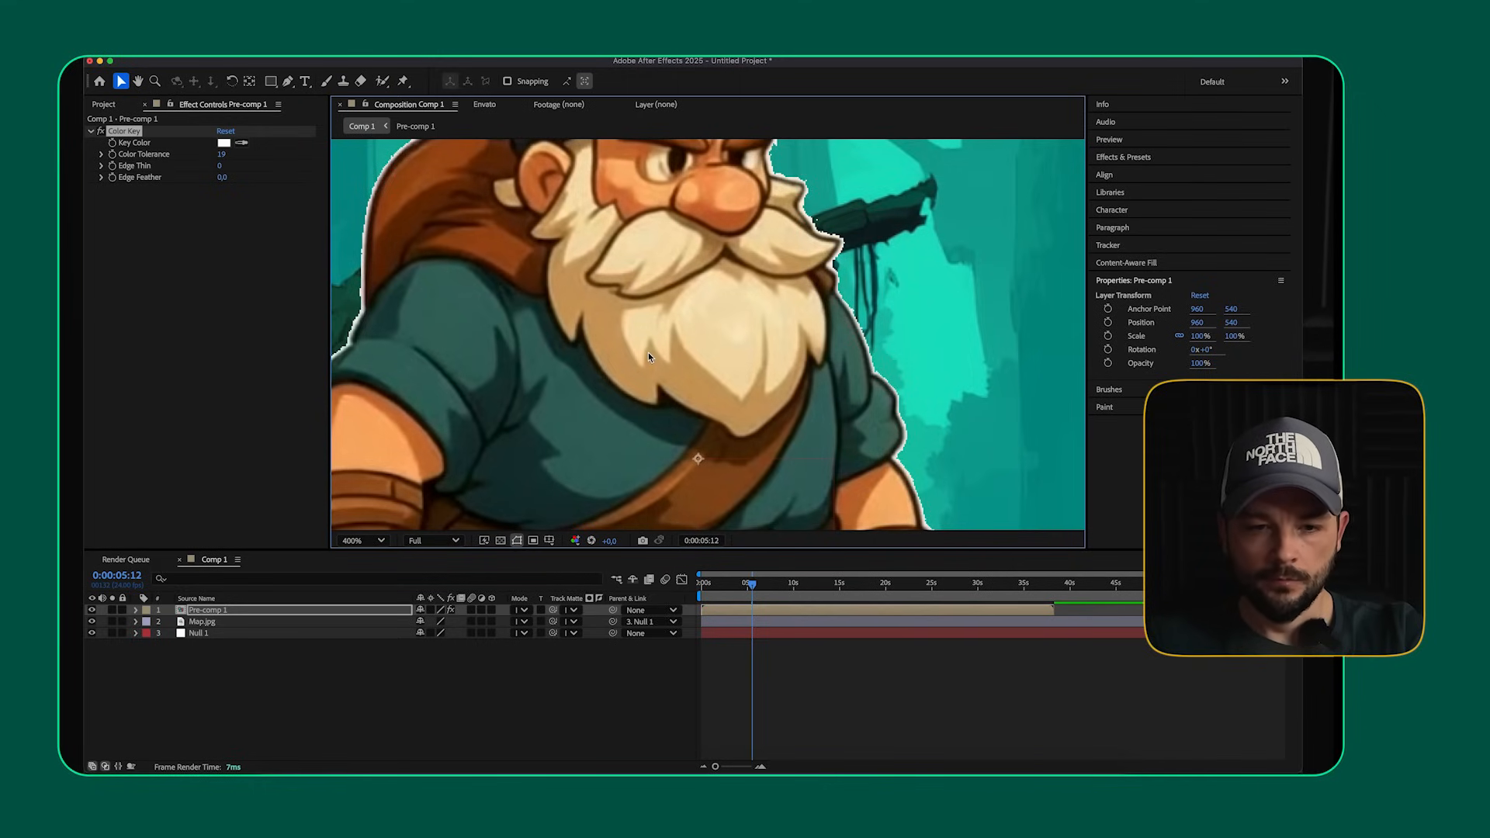
click(128, 346)
drag(406, 315, 476, 472)
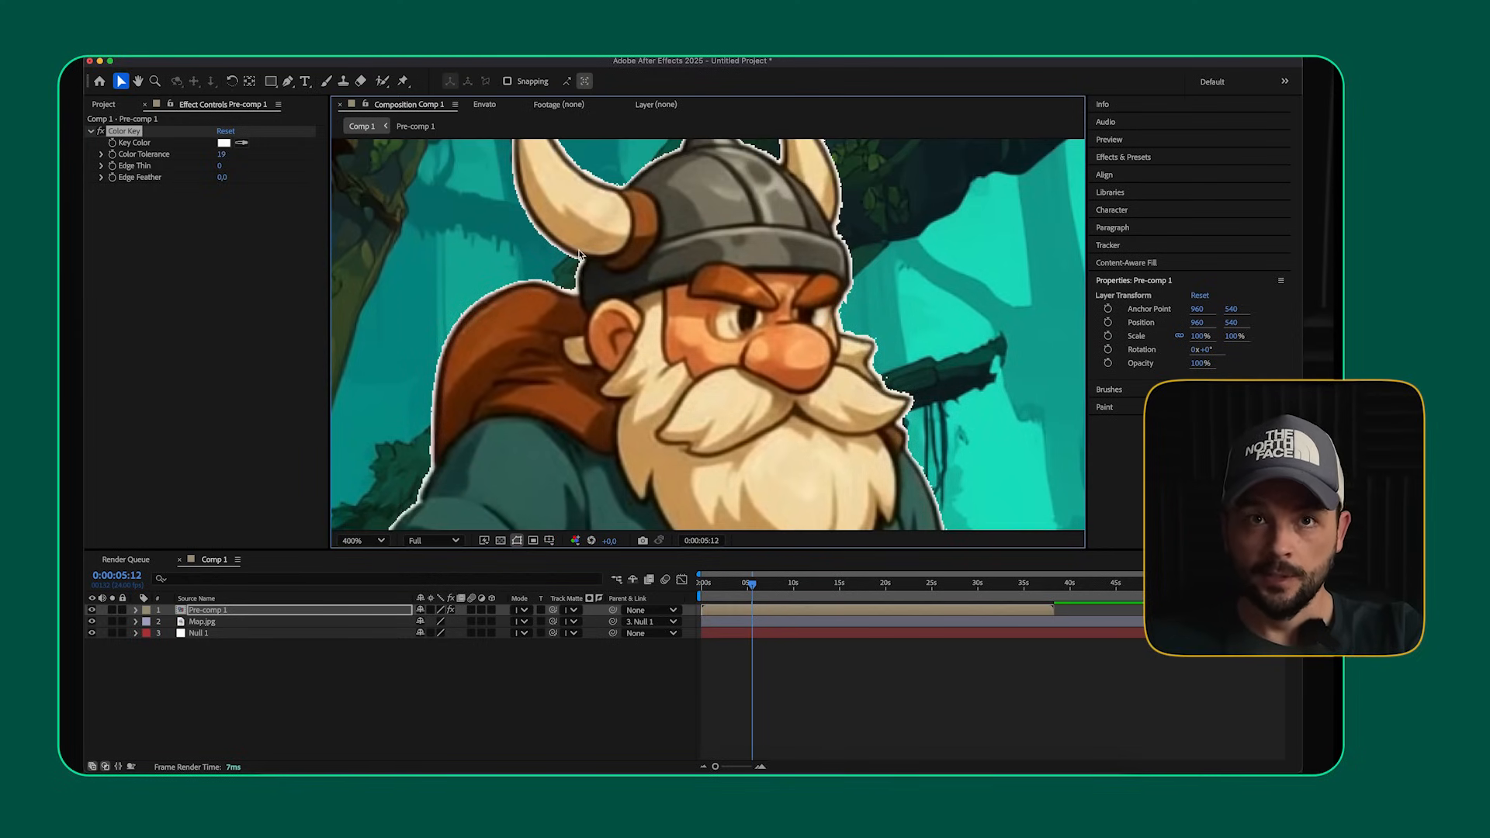
- Add Simple Choker to the character pre-comp and set Choke Matte to 8.30
key(ctrl+space)
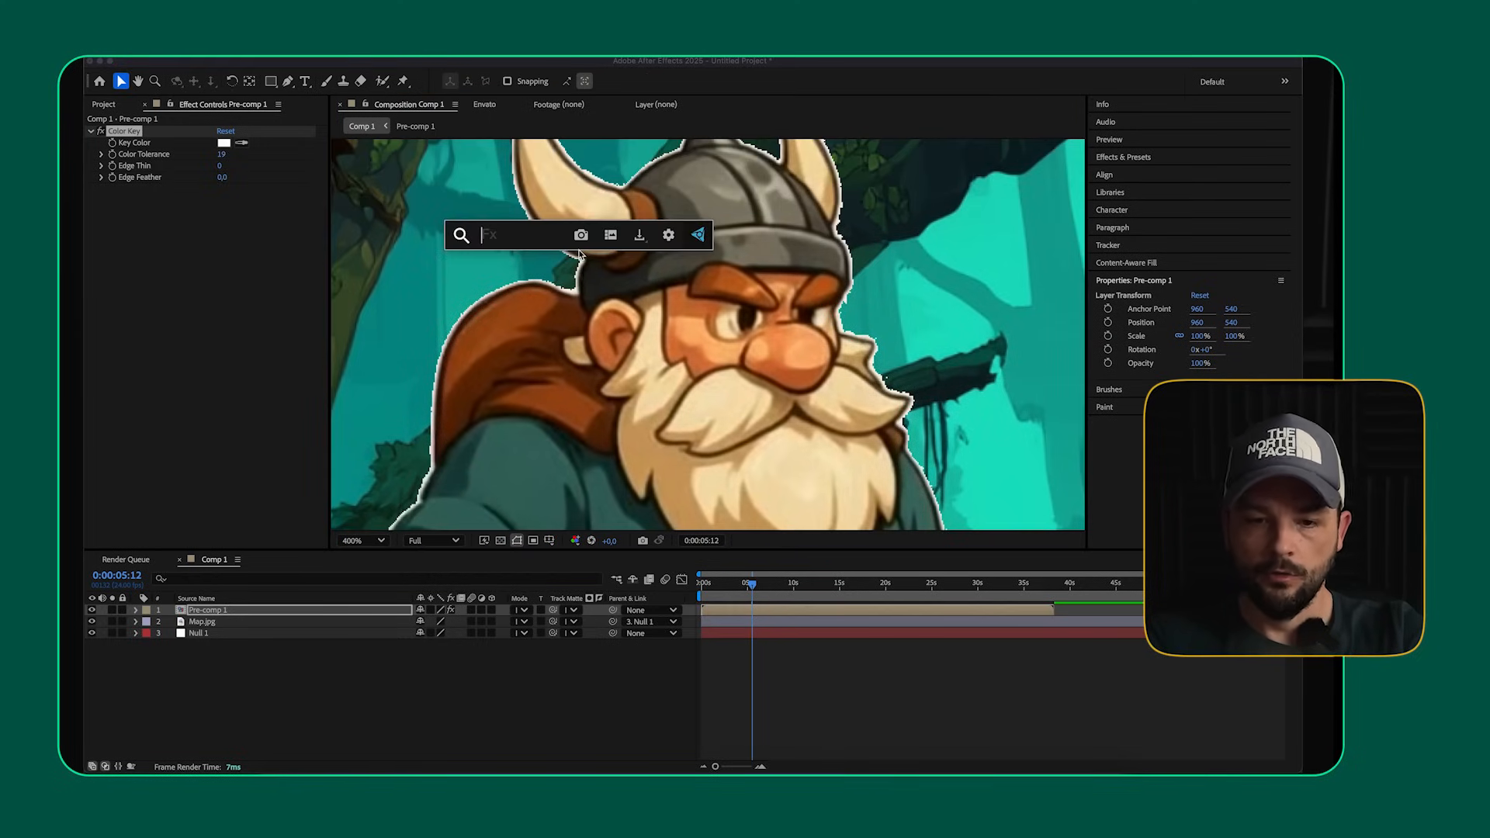
text(simple)
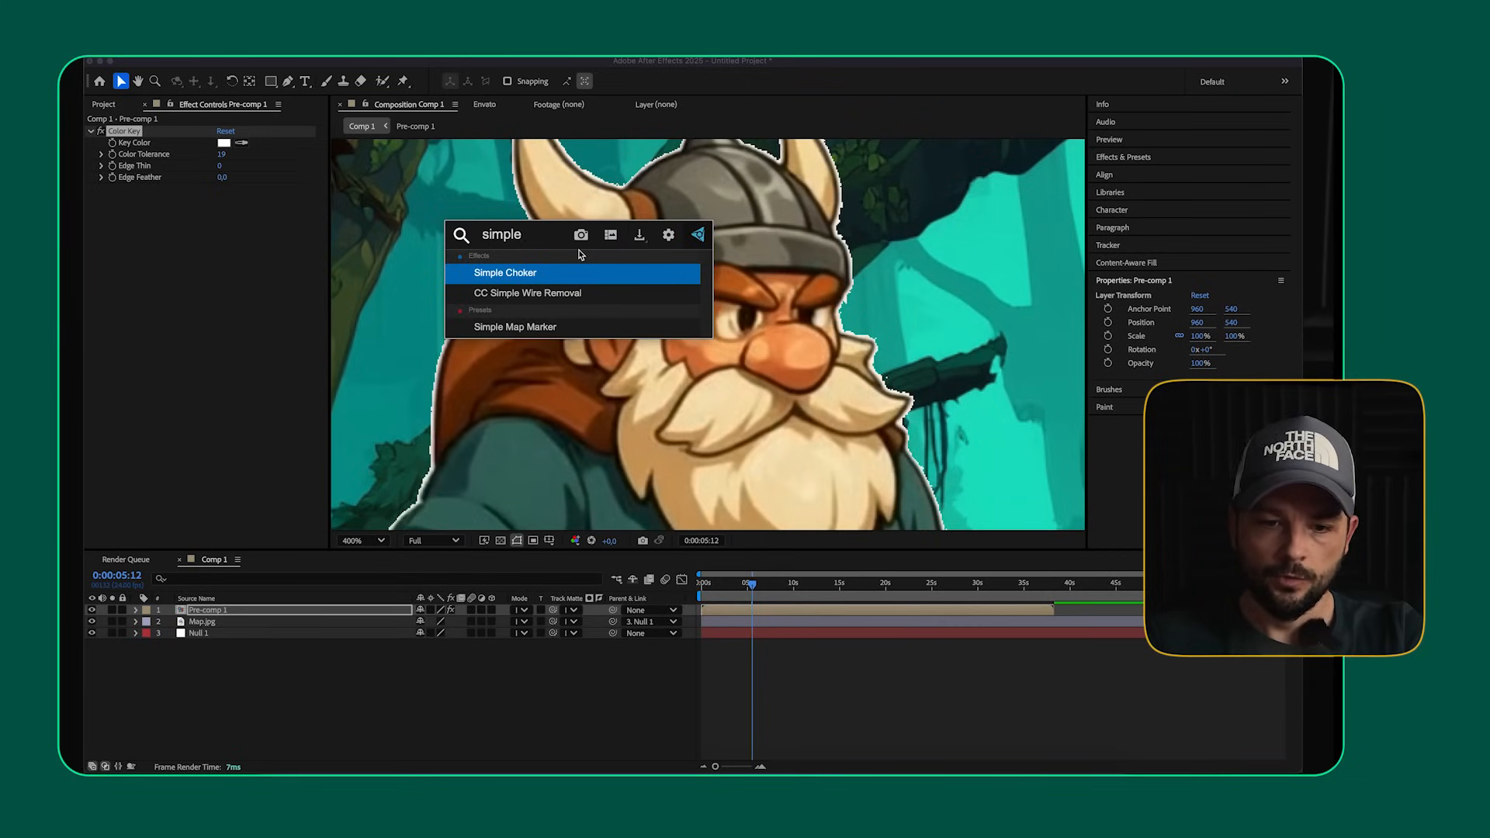
click(553, 269)
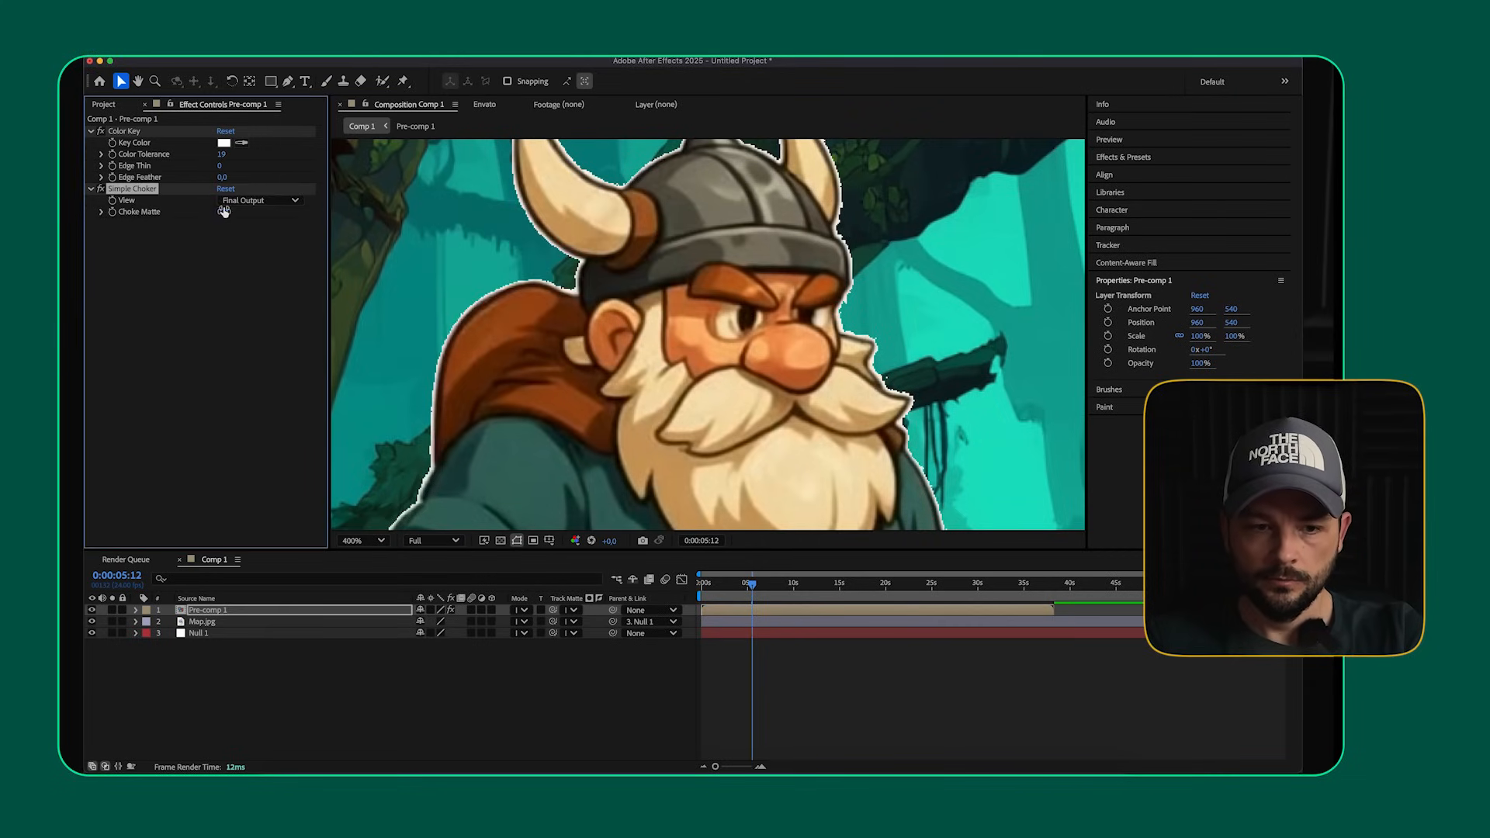
drag(223, 213, 262, 194)
- Play the composition from the start and inspect the Viking's face up close around 2 s for keyed-out areas
scroll(637, 293, down, 2)
key(space)
drag(682, 362, 690, 316)
drag(728, 587, 688, 592)
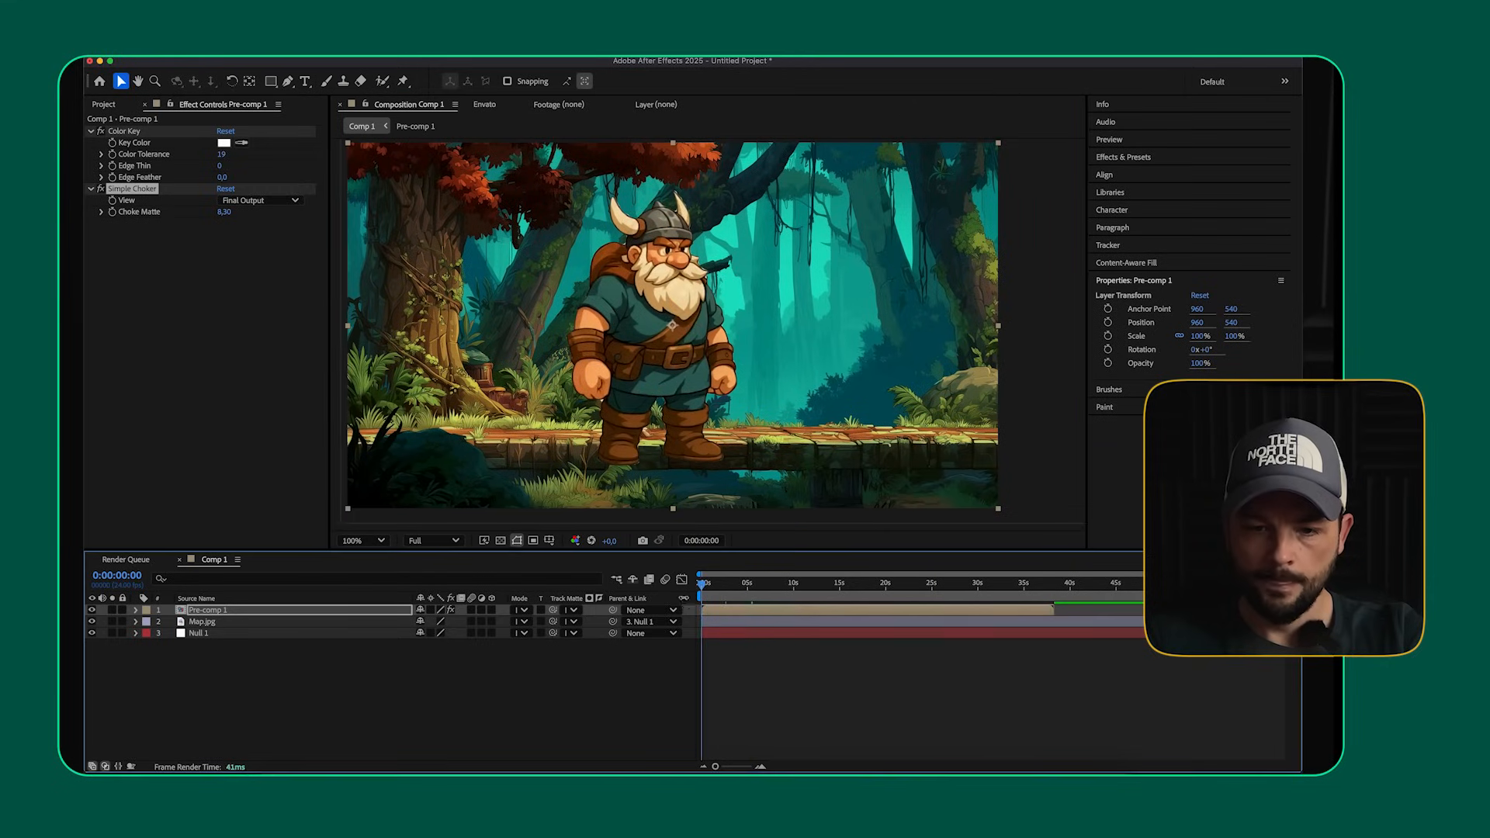
key(space)
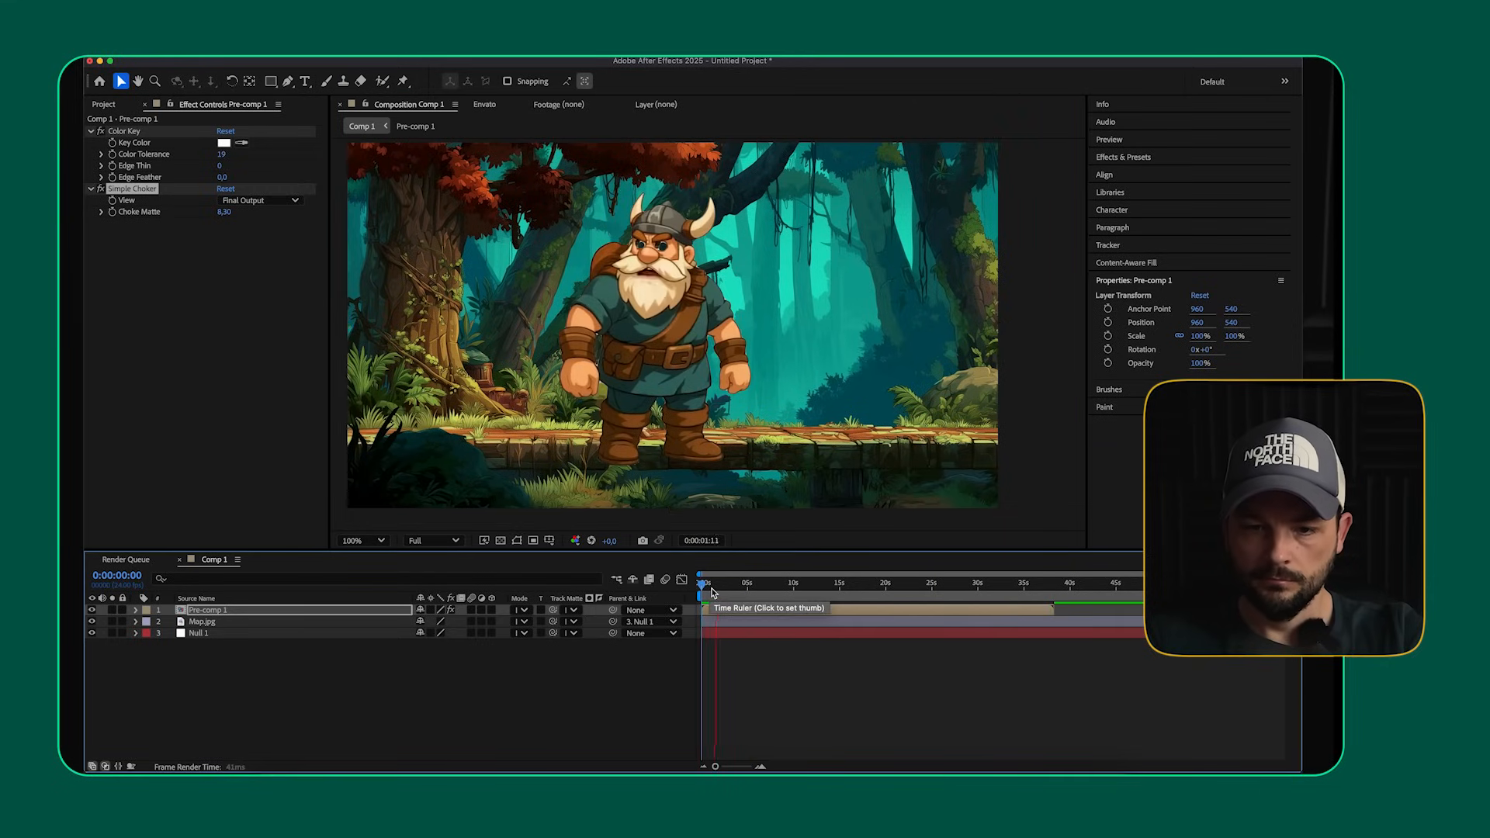
mouse_move(709, 590)
mouse_down()
mouse_move(788, 588)
mouse_move(722, 587)
mouse_up()
scroll(664, 226, up, 4)
drag(639, 322, 669, 334)
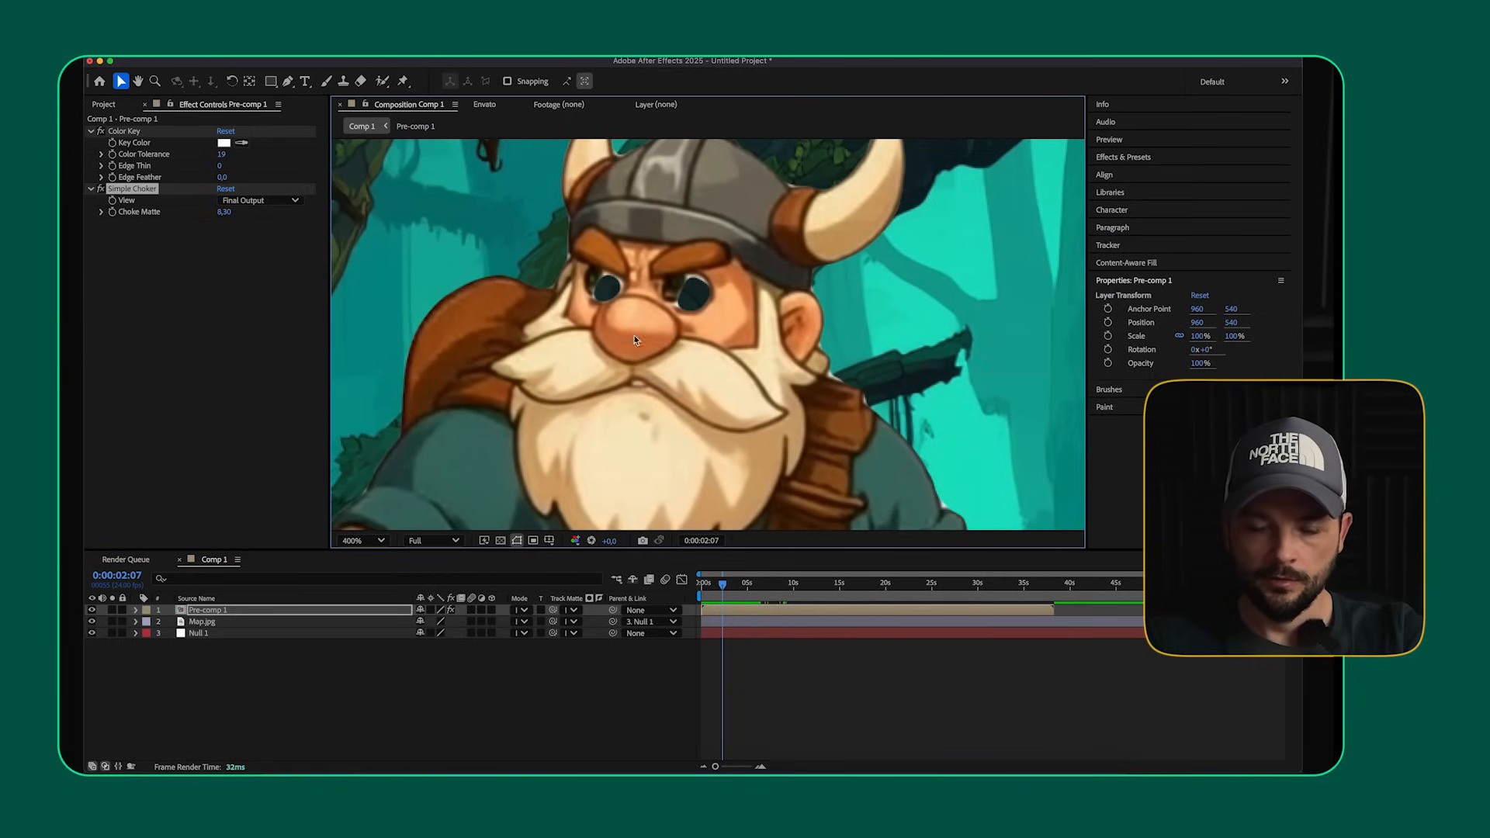
mouse_move(720, 582)
mouse_down()
mouse_move(698, 589)
mouse_move(891, 588)
mouse_move(745, 588)
mouse_up()
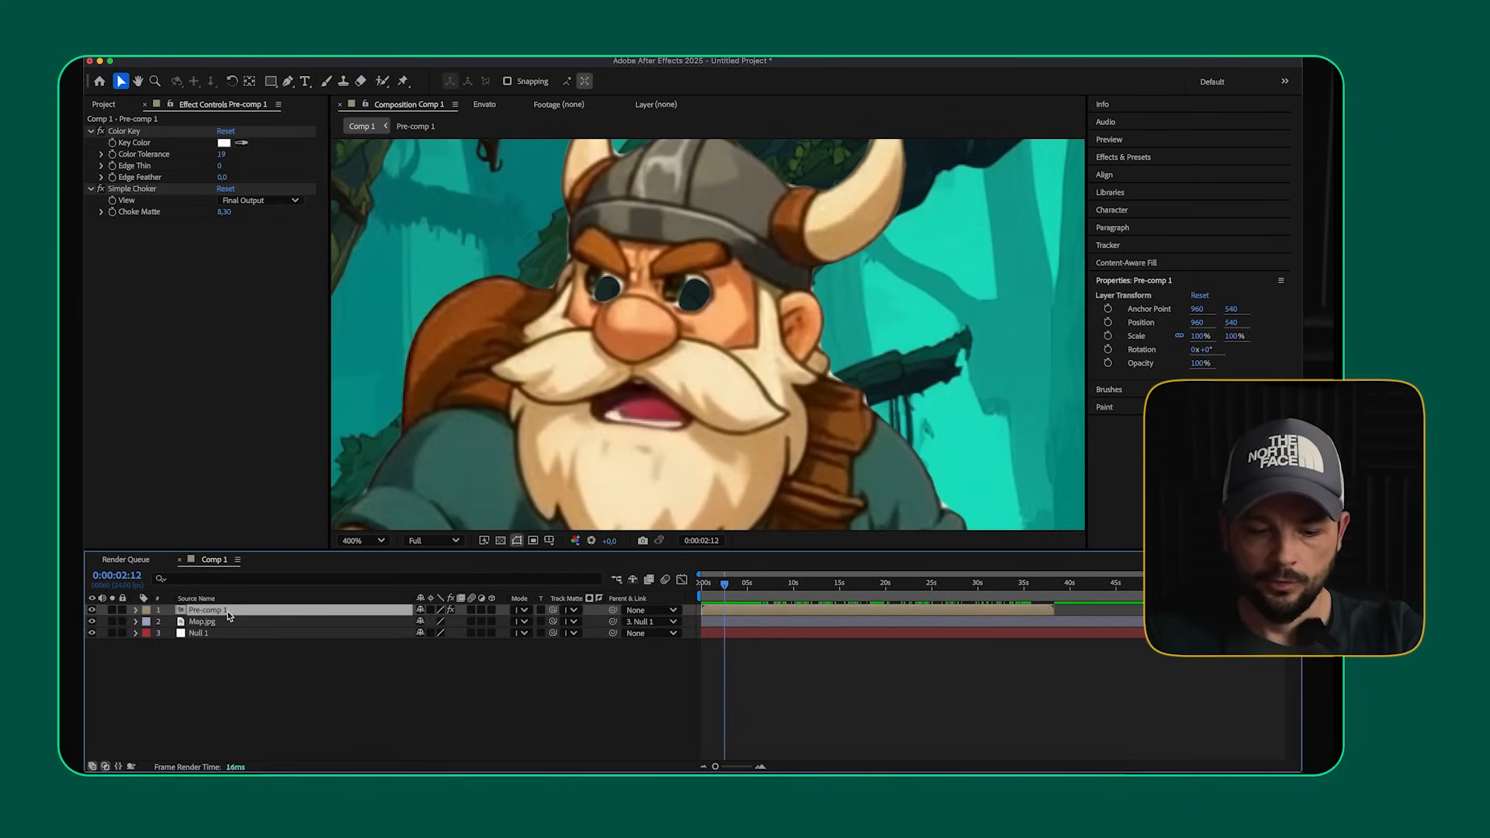
- Duplicate the character pre-comp and delete Color Key from the upper copy
key(ctrl+d)
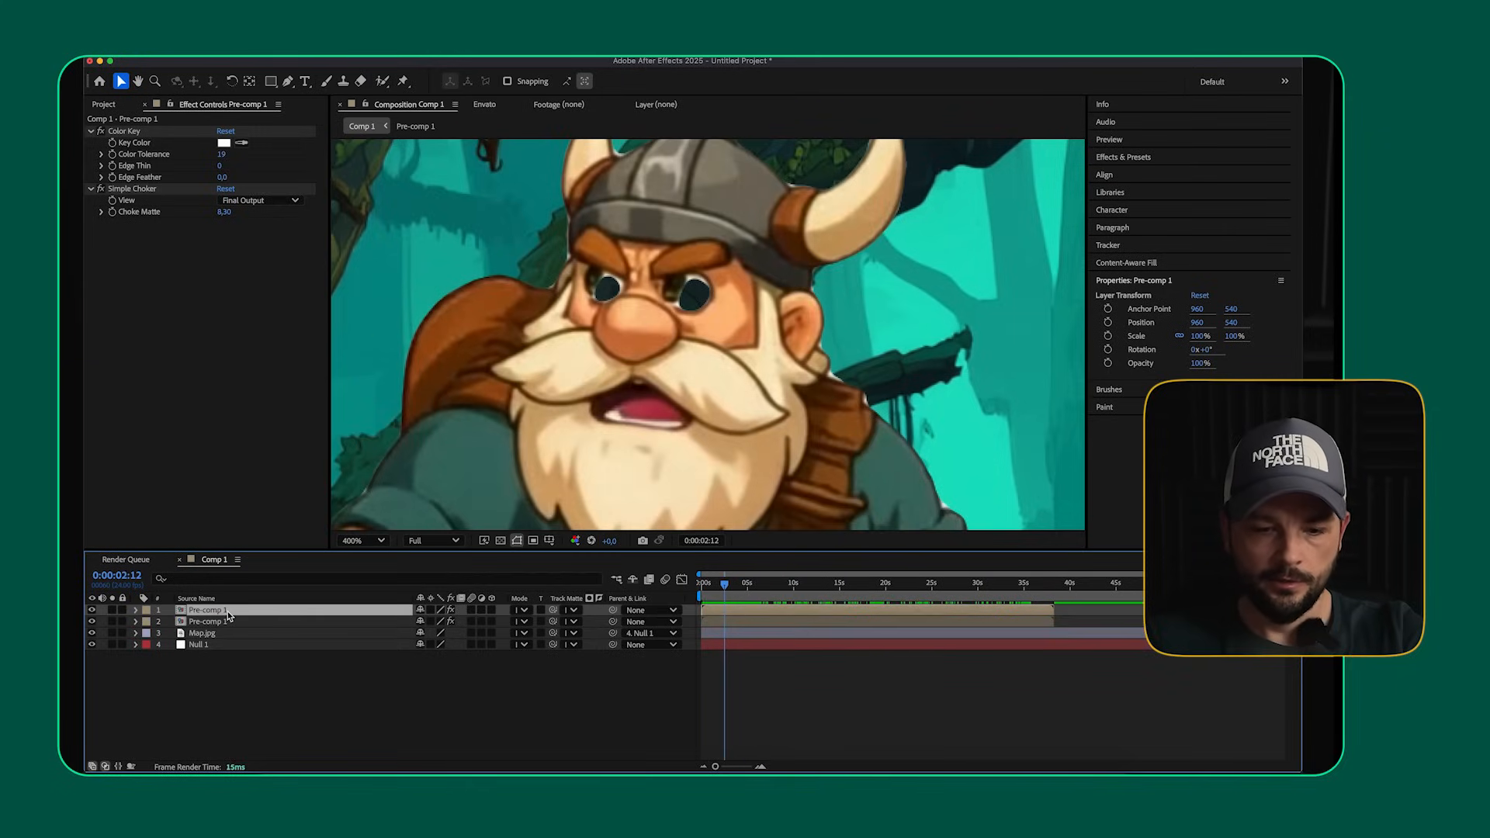
click(128, 130)
key(Delete)
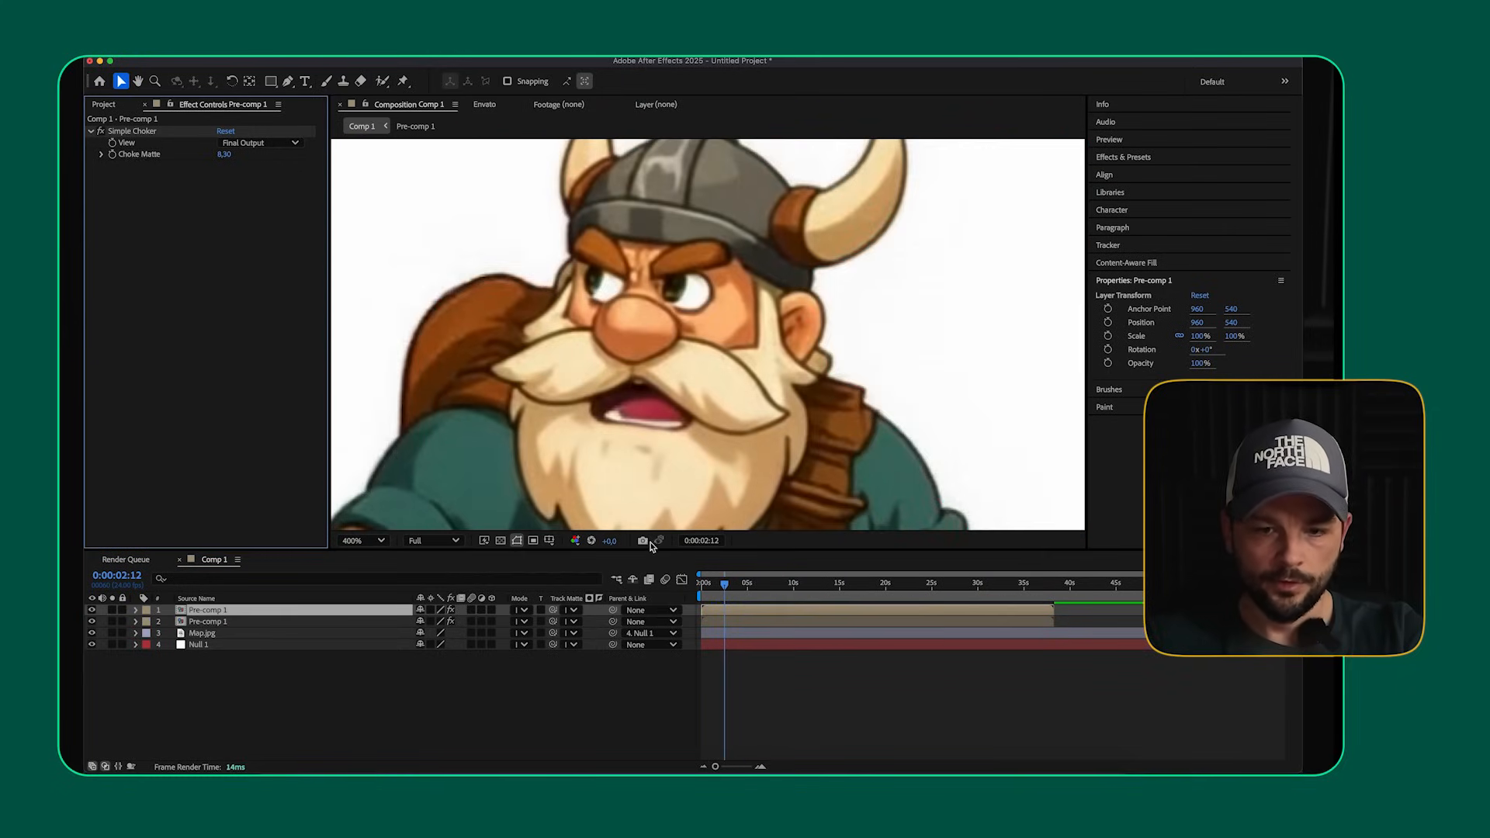
- Draw a rectangular mask around the Viking's eyes on the unkeyed copy and place that layer beneath the keyed pre-comp
click(270, 80)
drag(578, 249, 735, 340)
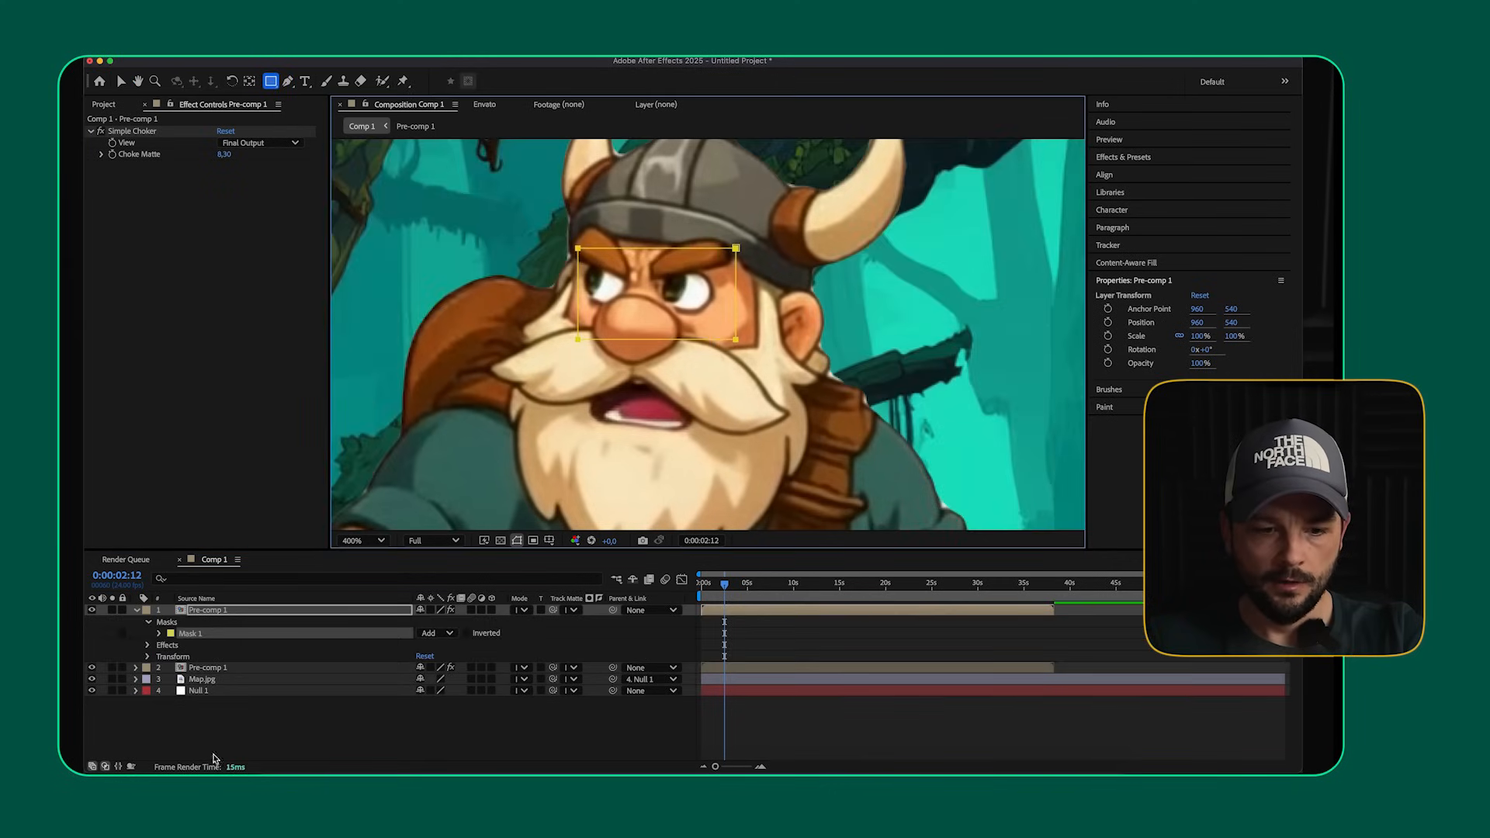
click(293, 745)
drag(200, 667, 241, 613)
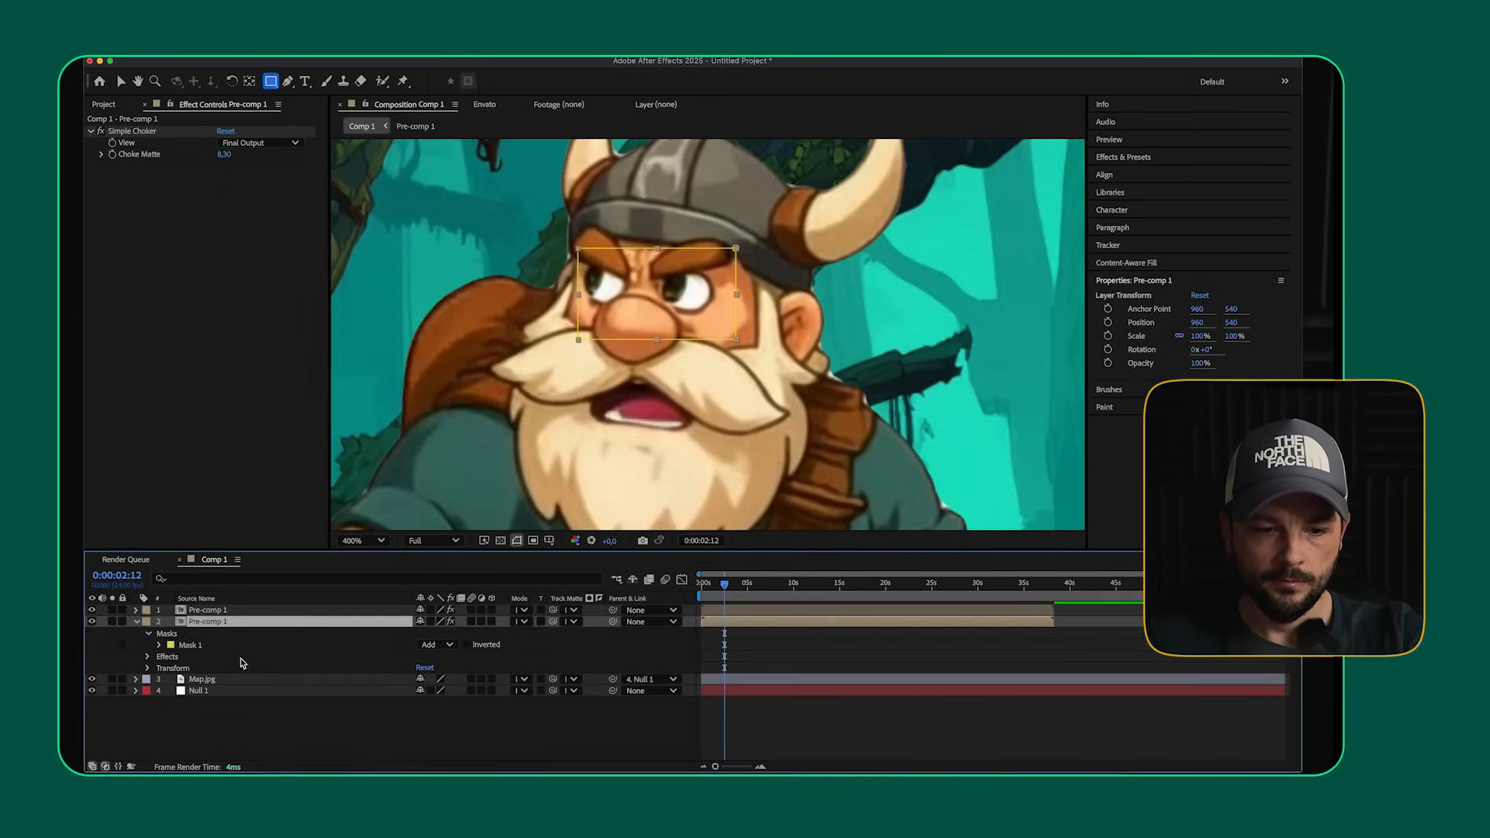
- Keyframe the masked eye layer's opacity at 100% at 8:00 and lower it to 1% at 8:04
scroll(722, 396, down, 2)
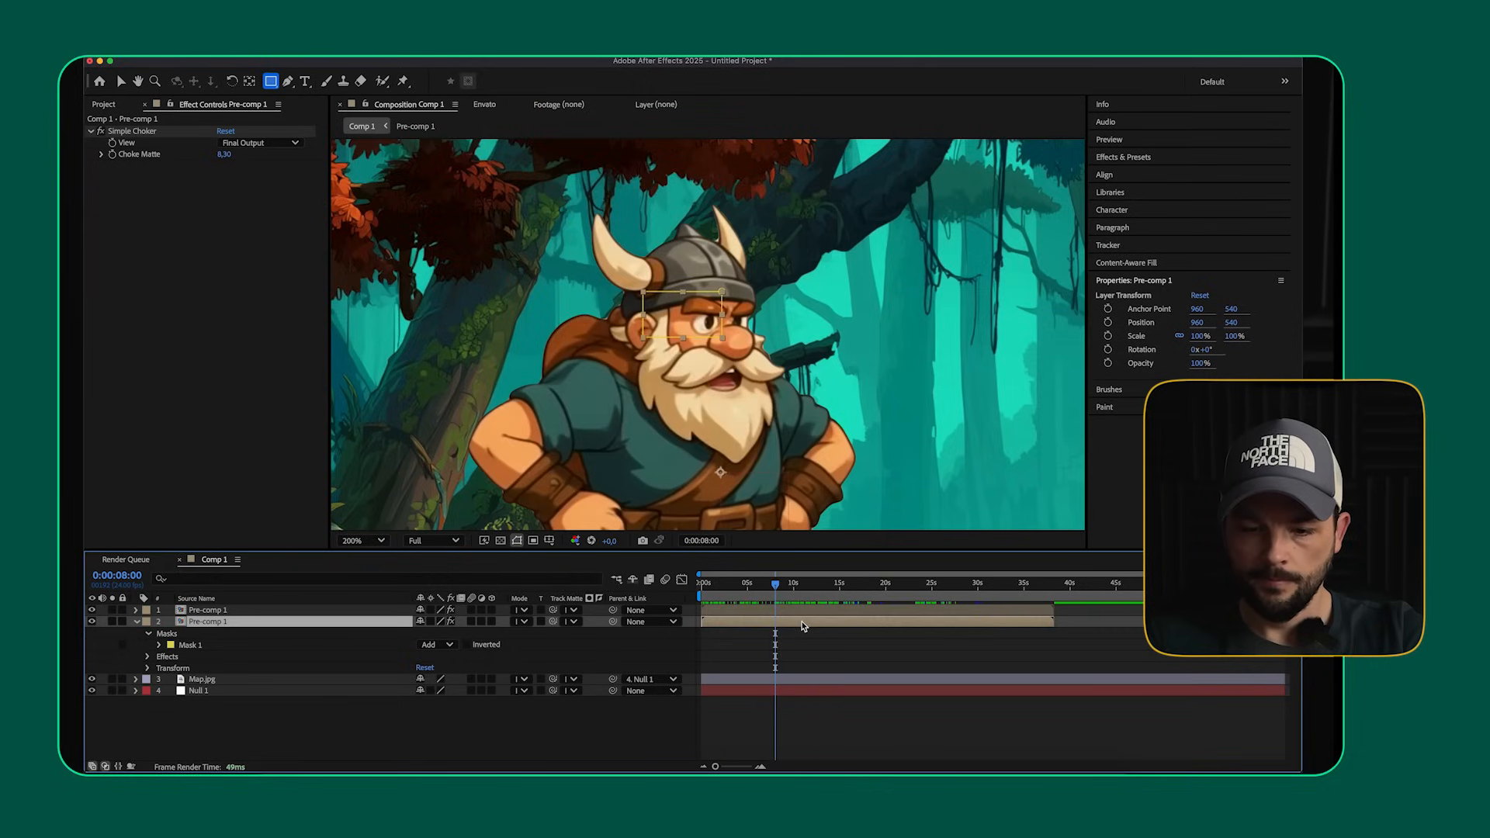
key(t)
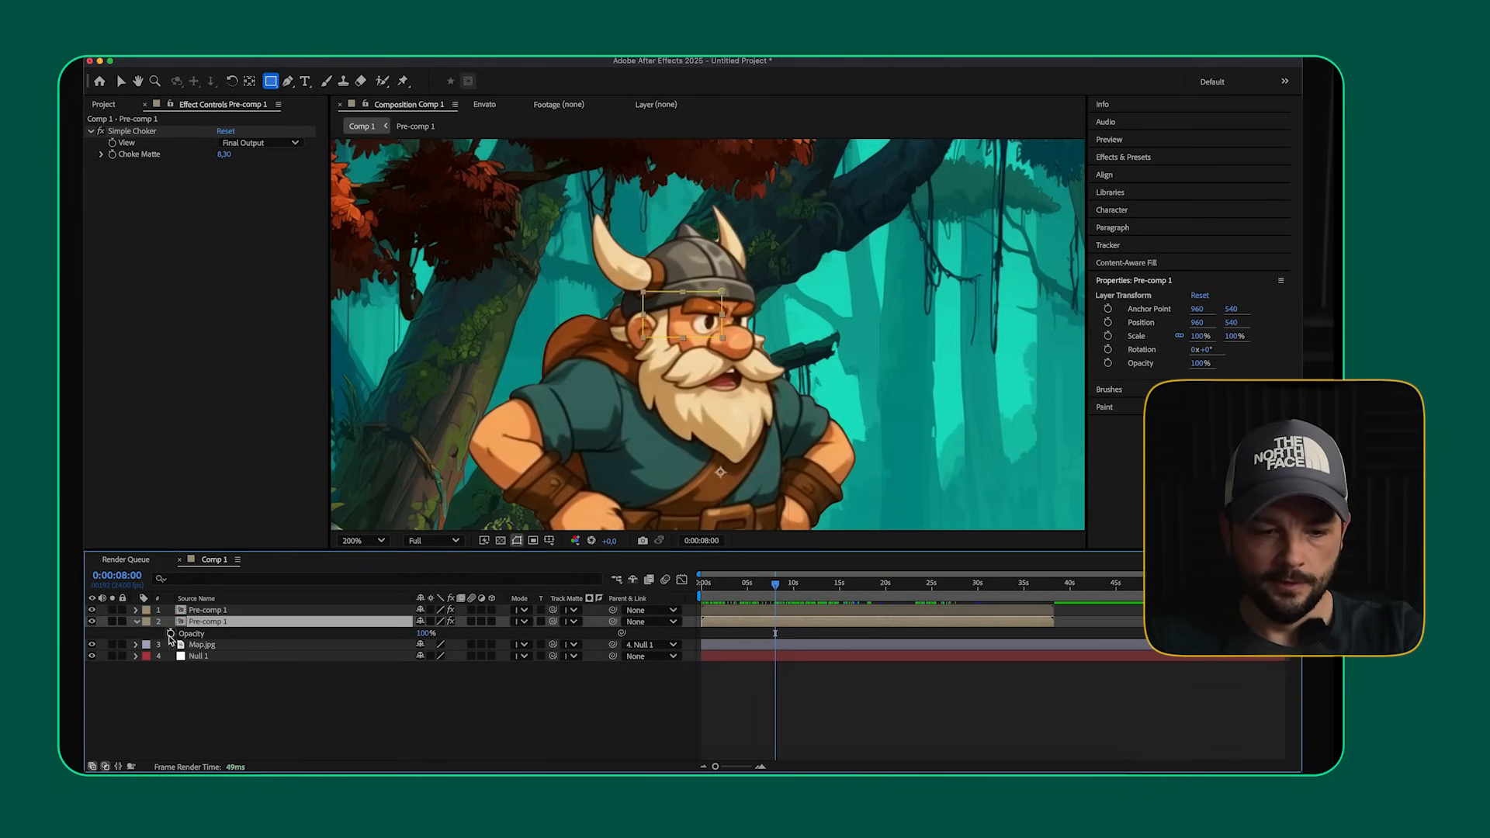
click(171, 633)
click(777, 584)
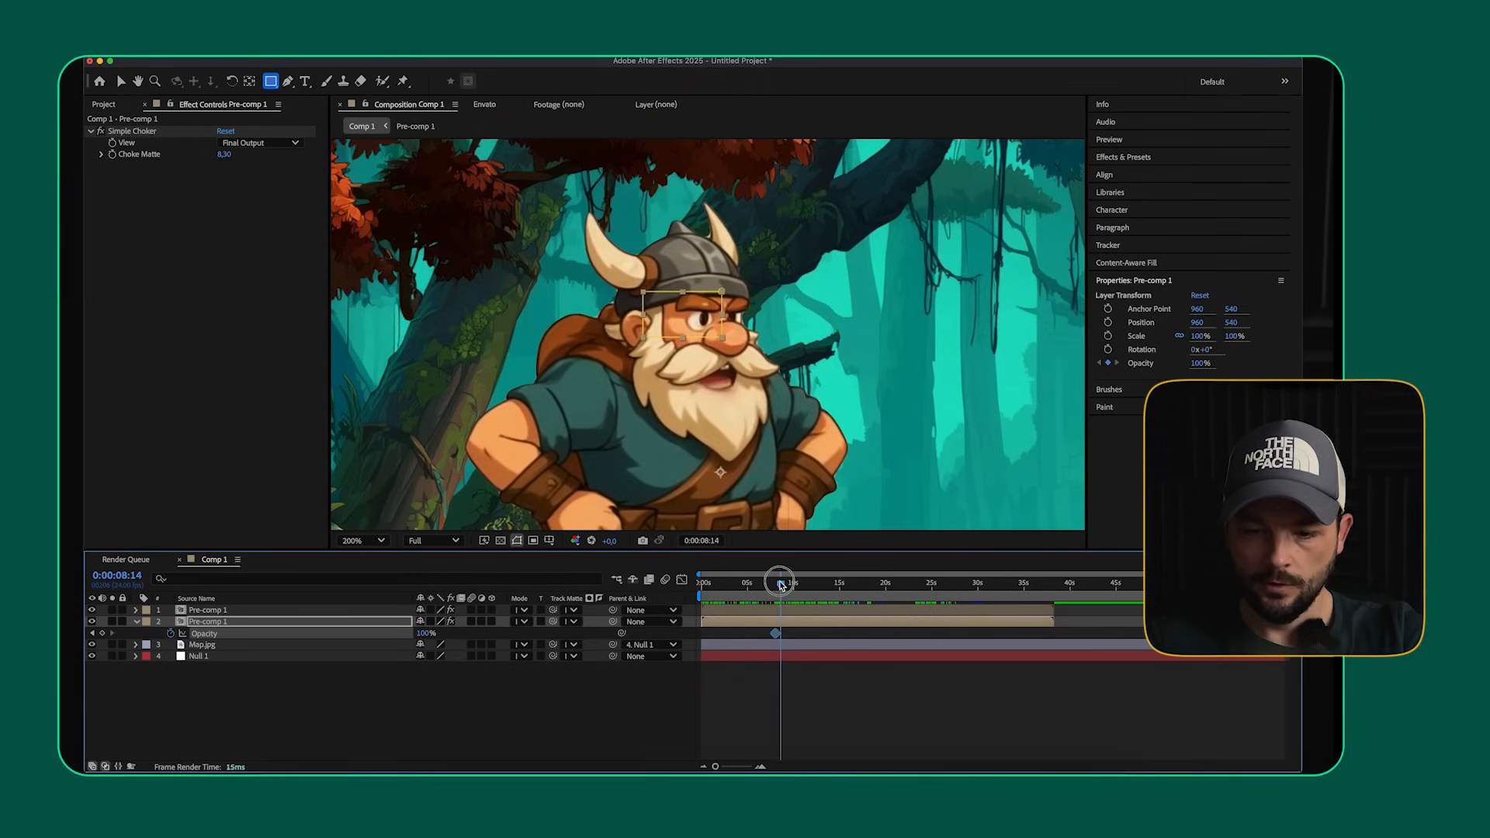
drag(423, 635, 132, 680)
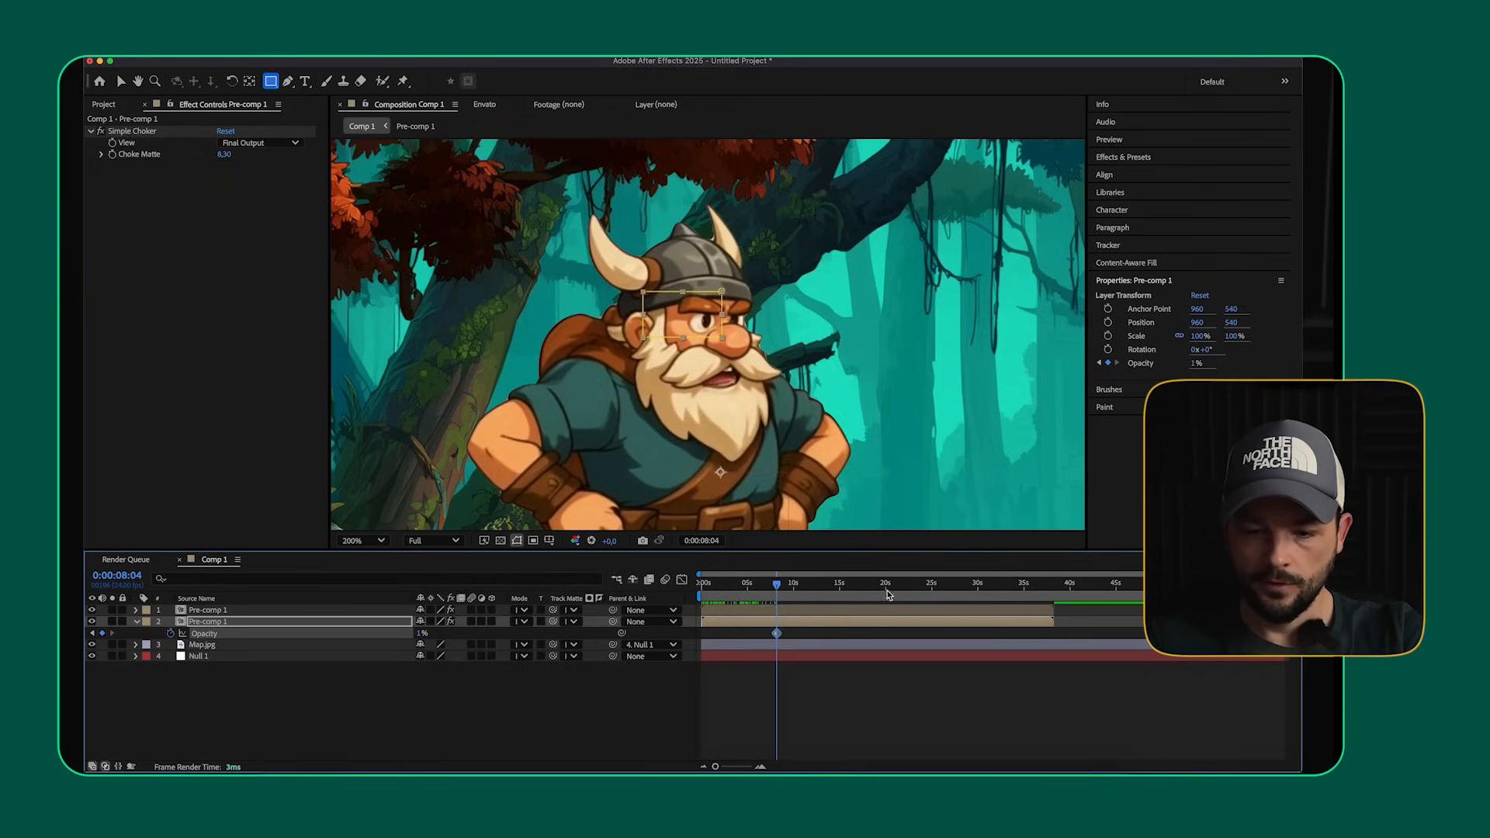
- Keyframe the masked eye layer's opacity at 0% at 33:04 and raise it again at 33:13
drag(776, 586, 1006, 590)
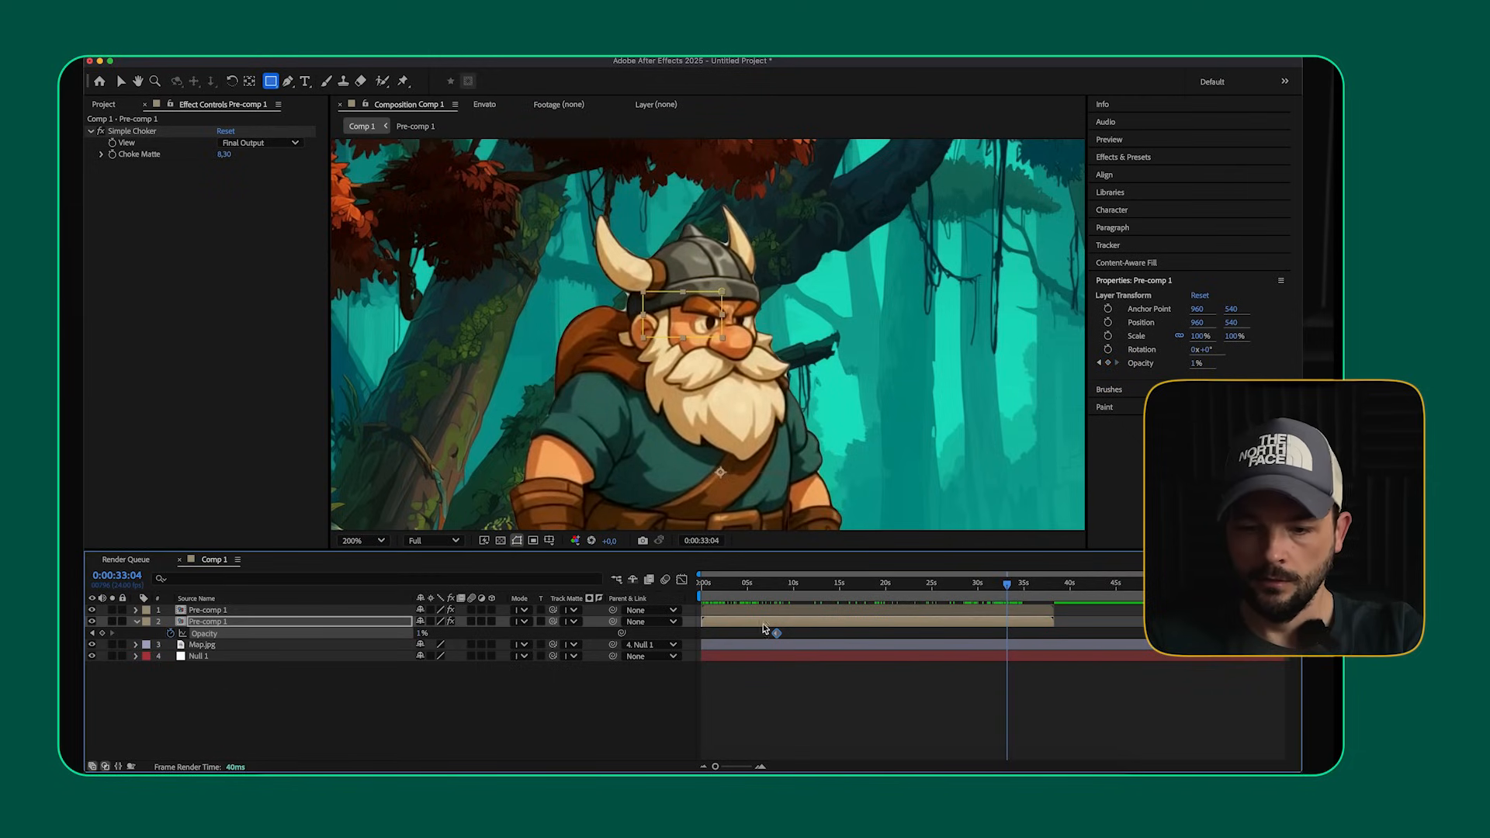
click(103, 634)
click(1010, 584)
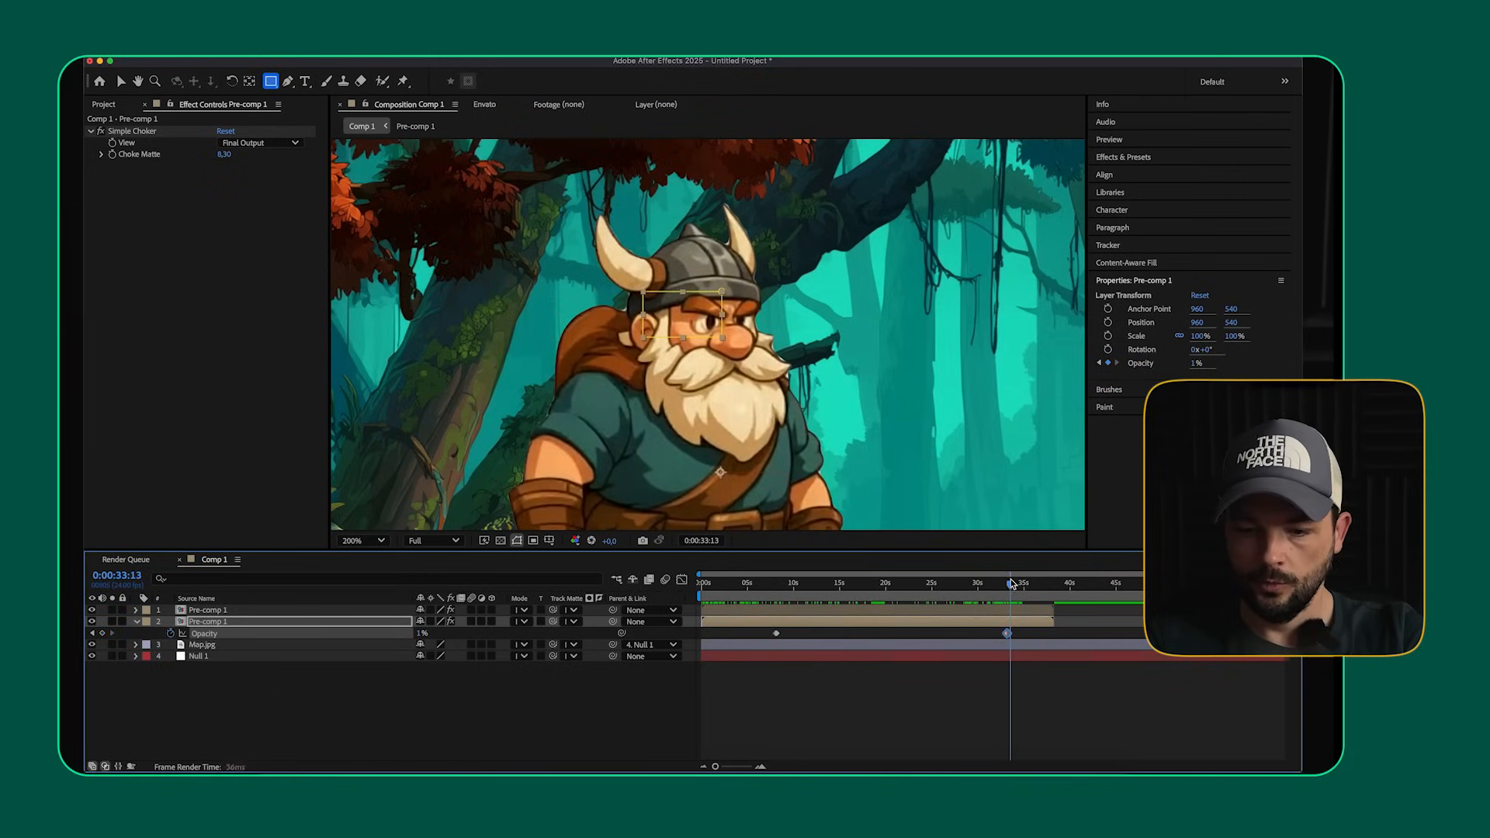
drag(422, 633, 858, 584)
scroll(1027, 652, up, 3)
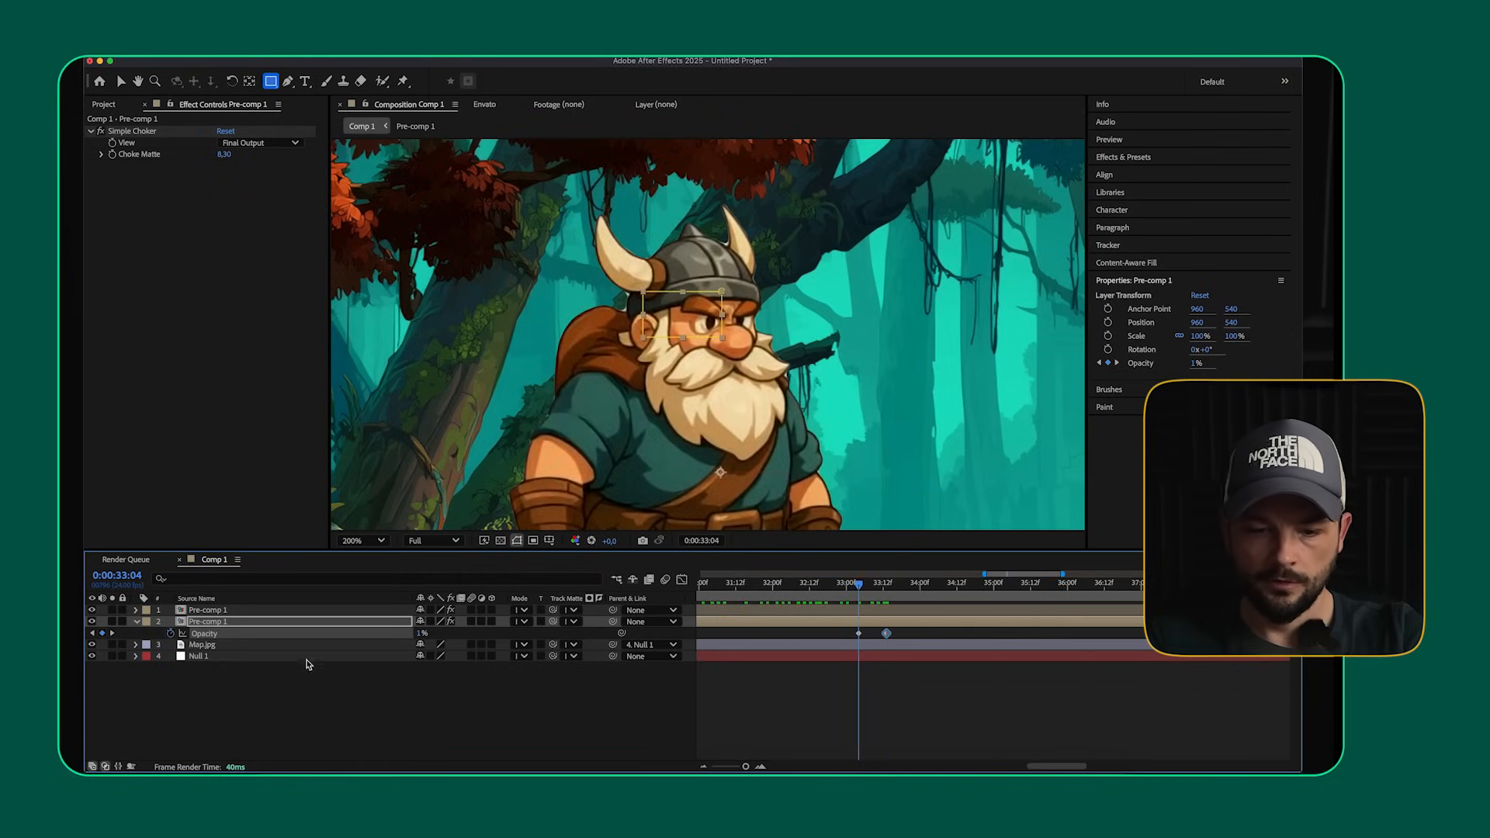
drag(419, 634, 352, 700)
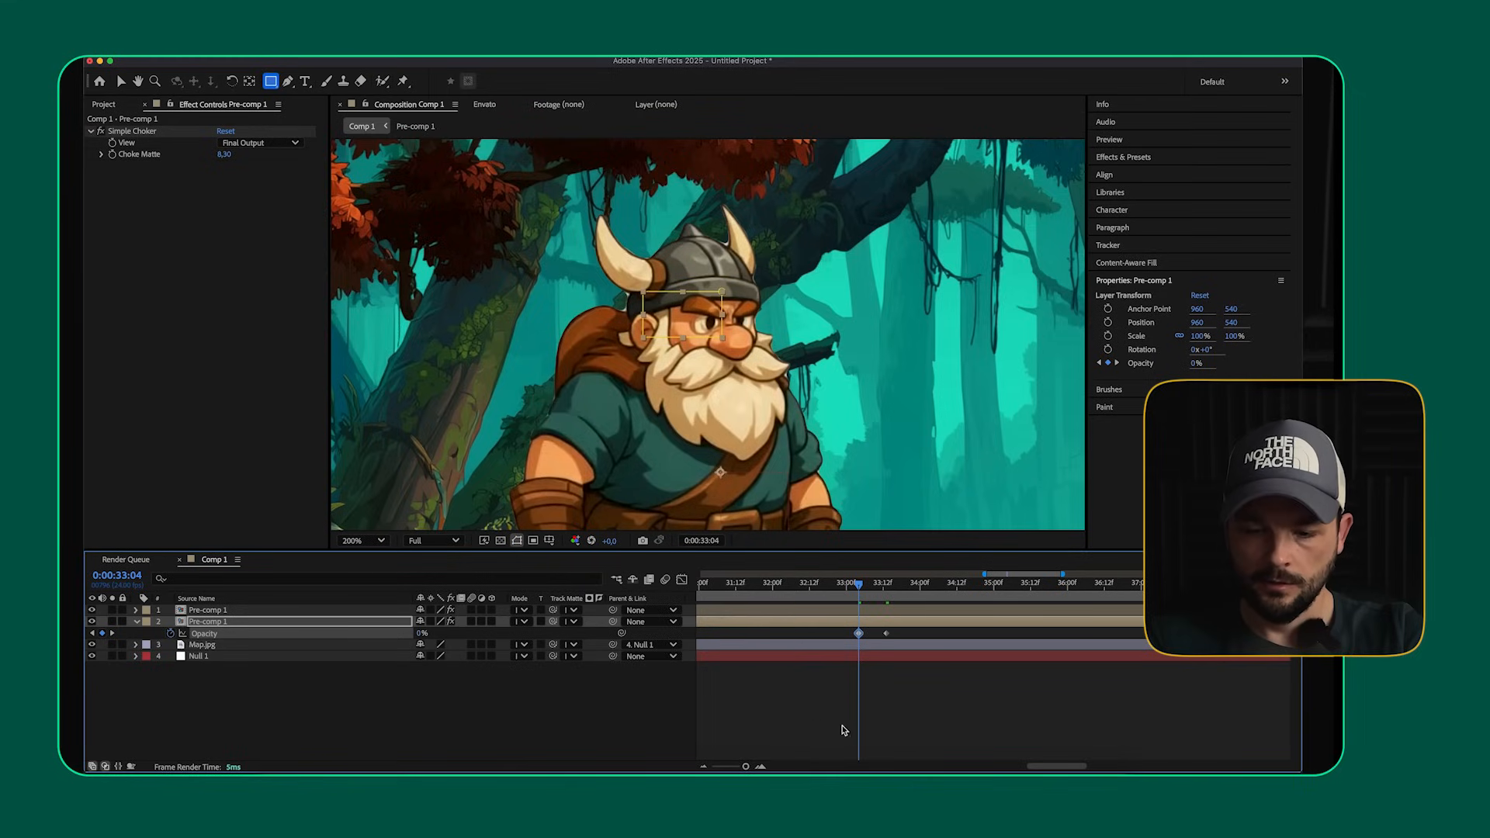
- Set the eye layer's opacity keyframe at 8:04 to 0% and parent the layer to the keyed character pre-comp
drag(1034, 765, 908, 764)
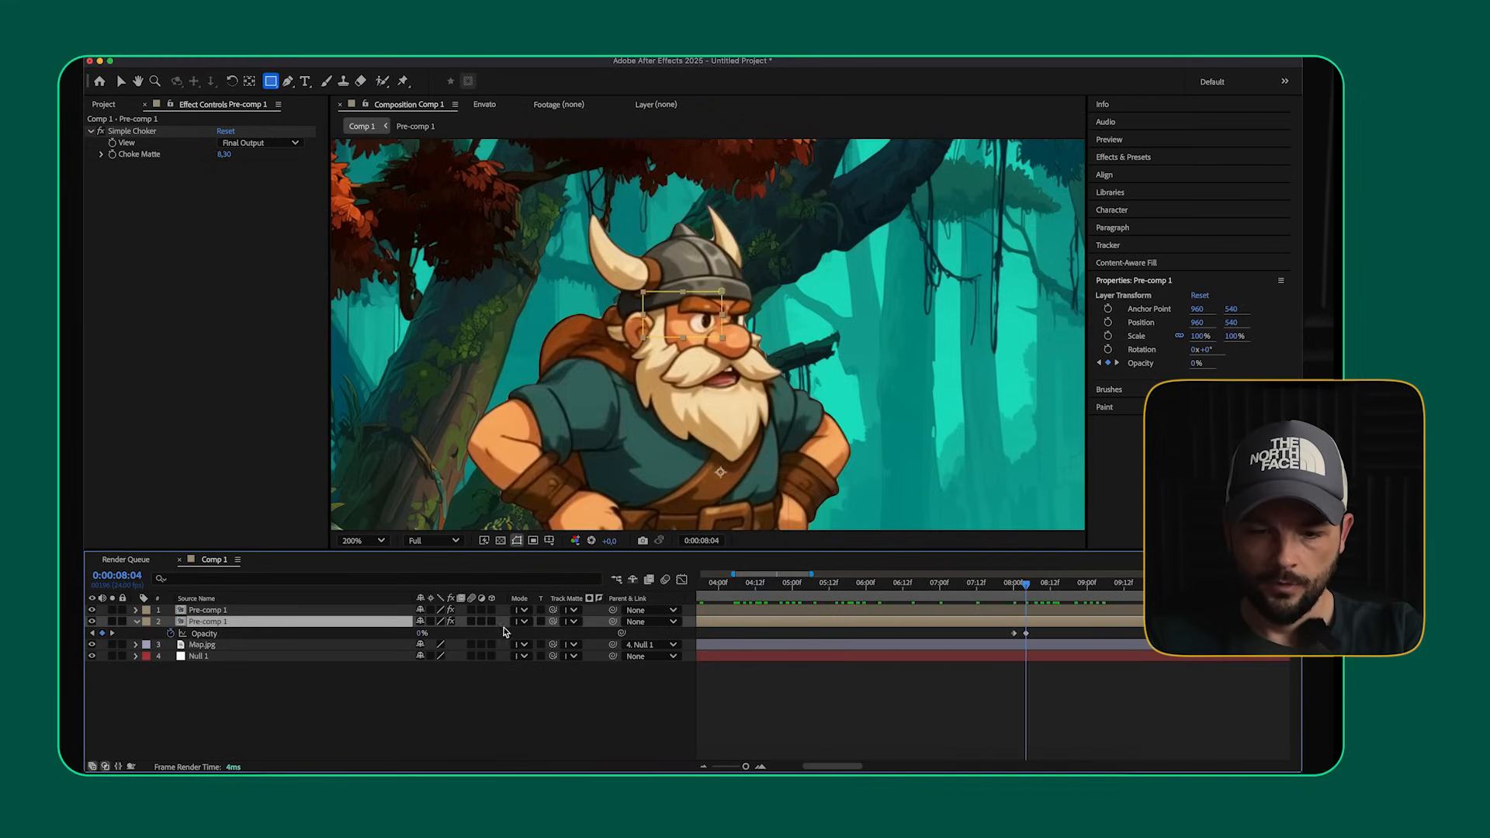
scroll(968, 470, down, 2)
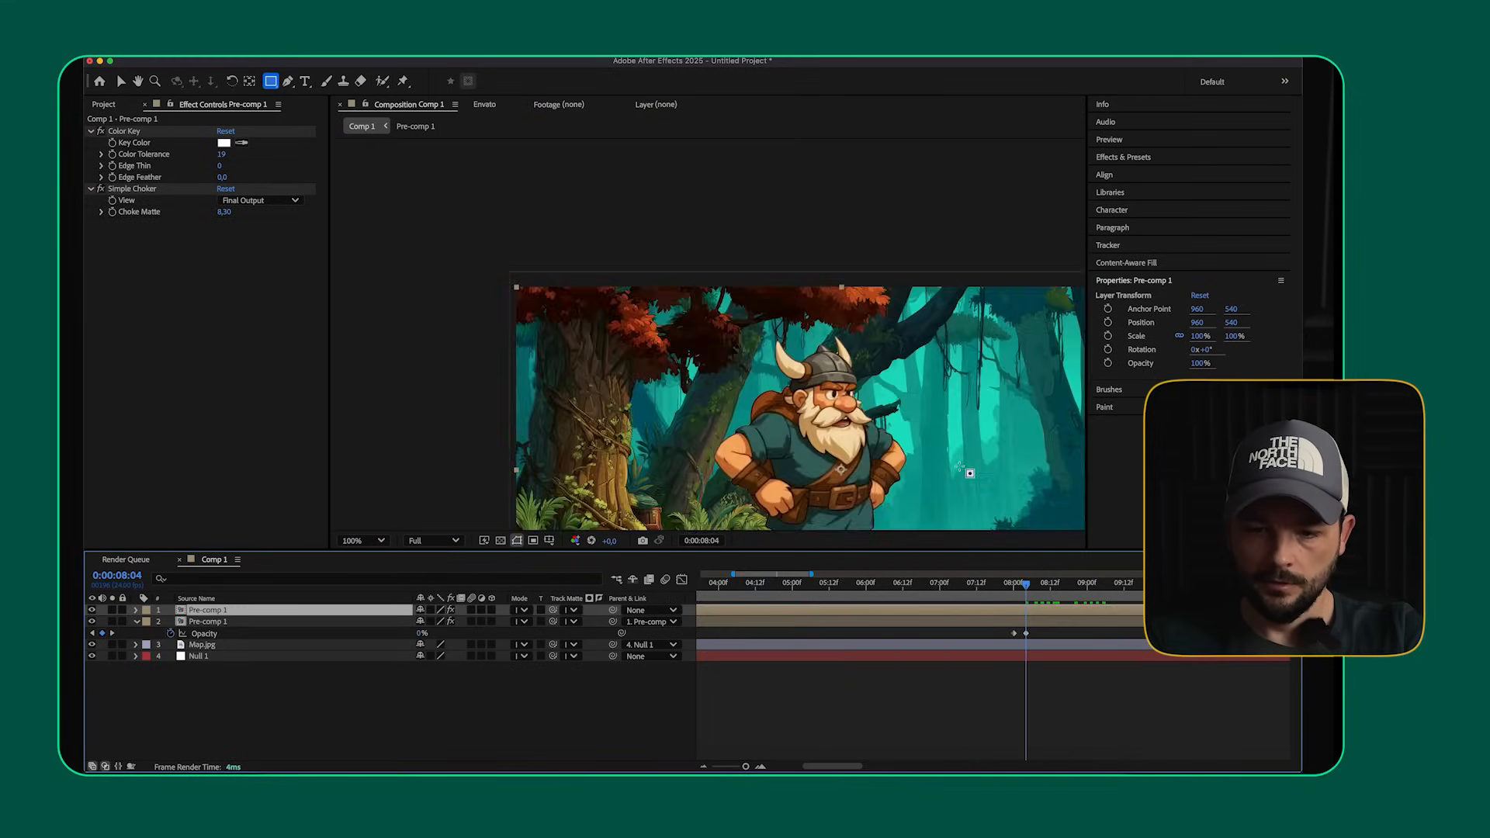
drag(969, 470, 786, 348)
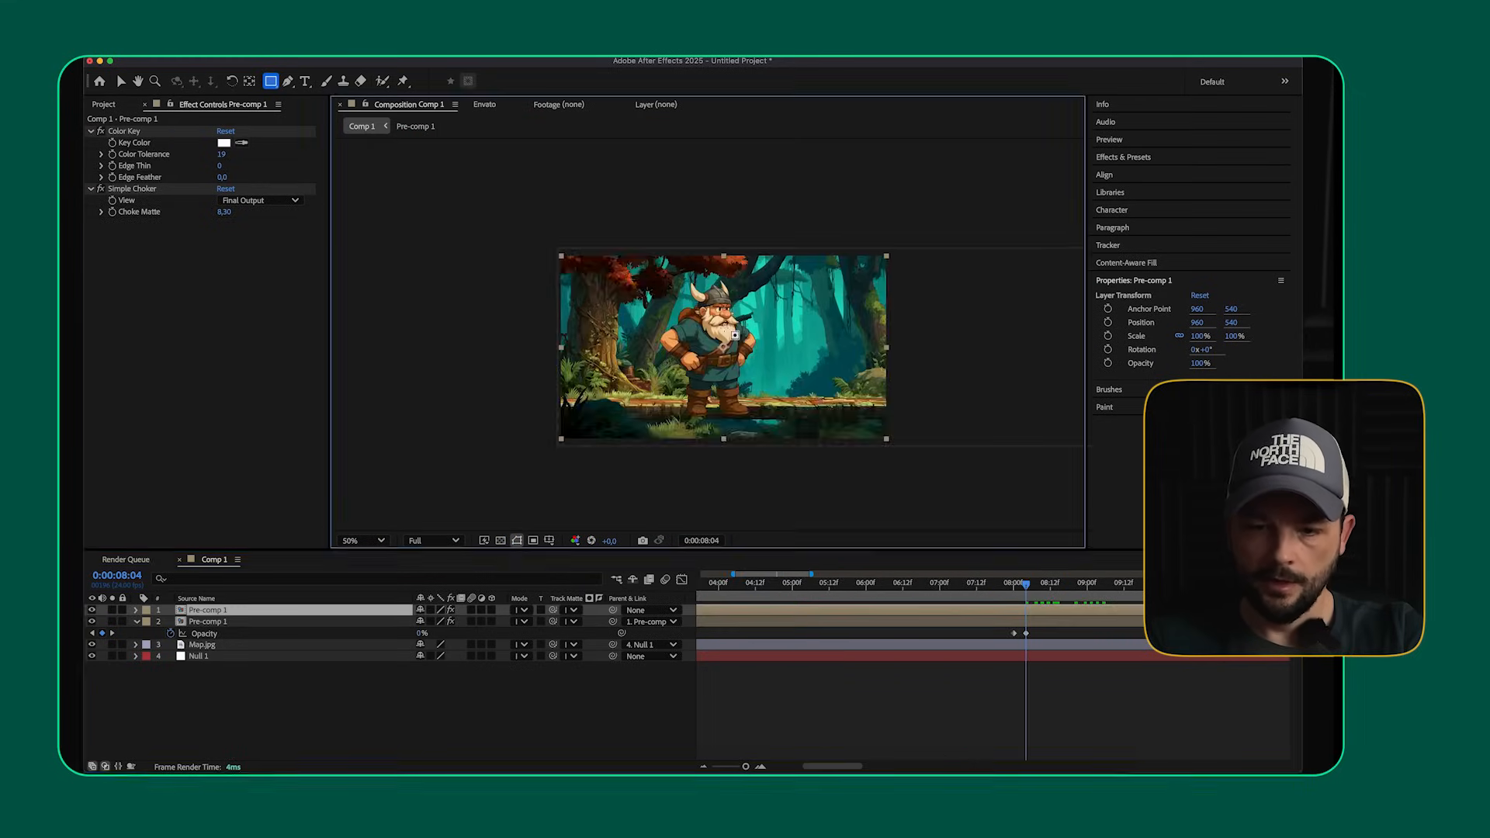
scroll(725, 331, up, 1)
drag(670, 347, 661, 324)
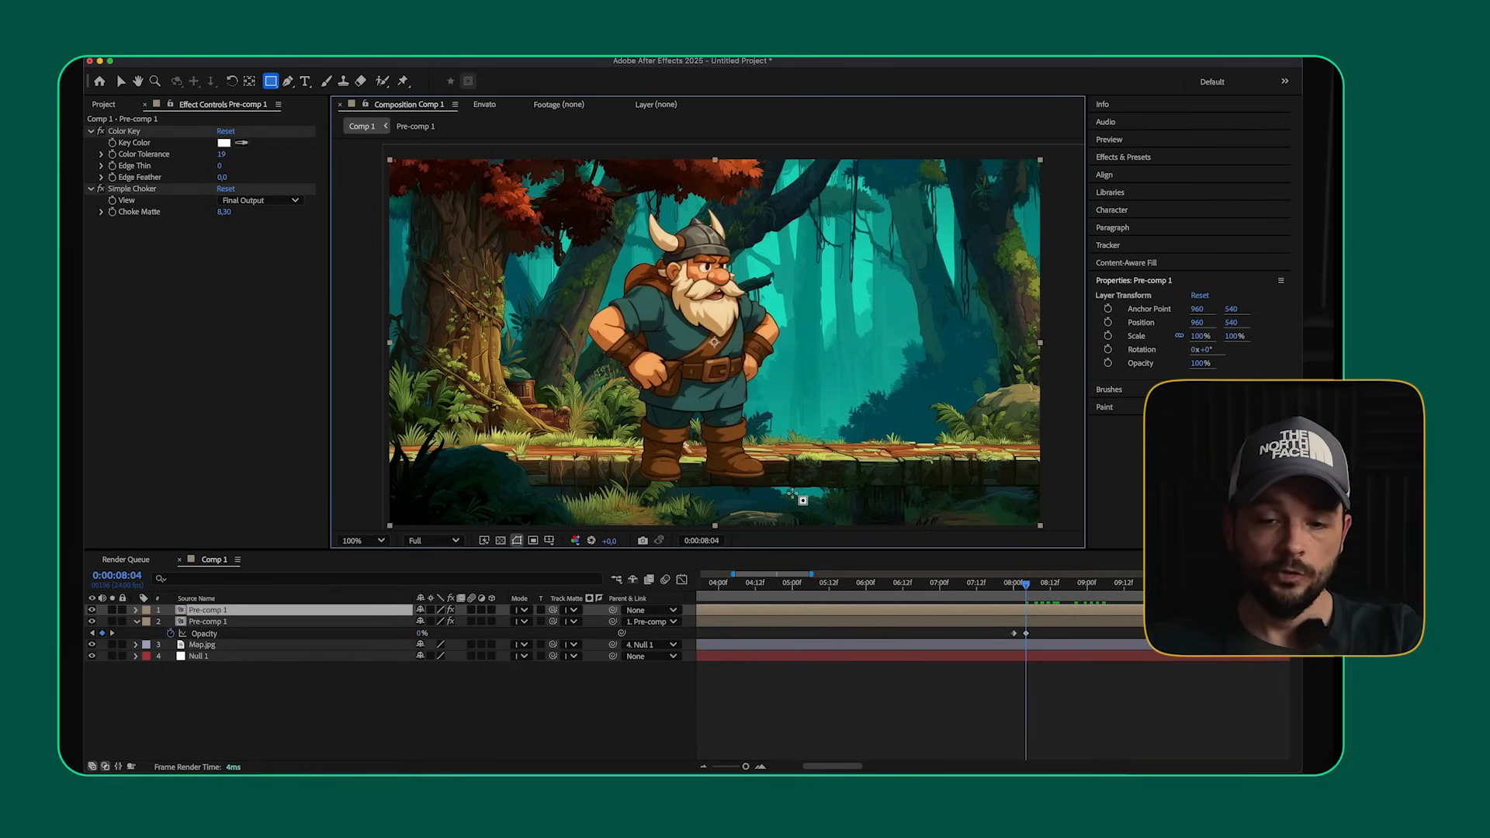
- Scale the keyed Viking pre-comp down to 42% and undo the stray mask drawn on it
click(764, 610)
key(s)
drag(458, 625, 426, 628)
drag(697, 360, 577, 388)
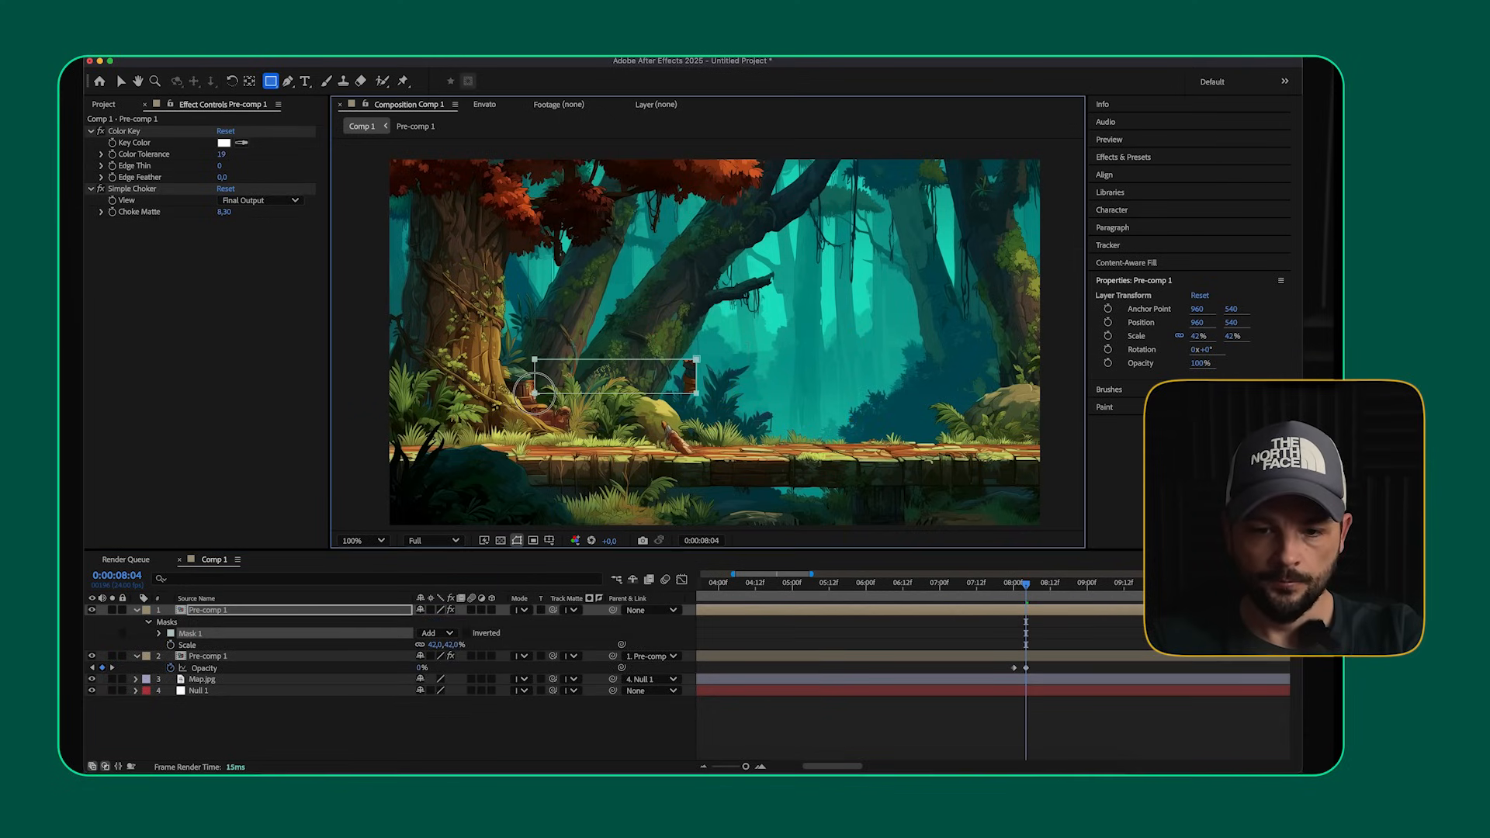
key(super+z)
- Move the scaled Viking onto the forest path at position 1016, 692
key(v)
drag(702, 380, 665, 378)
scroll(753, 442, down, 1)
scroll(693, 396, up, 1)
scroll(697, 392, down, 1)
key(v)
scroll(666, 377, up, 4)
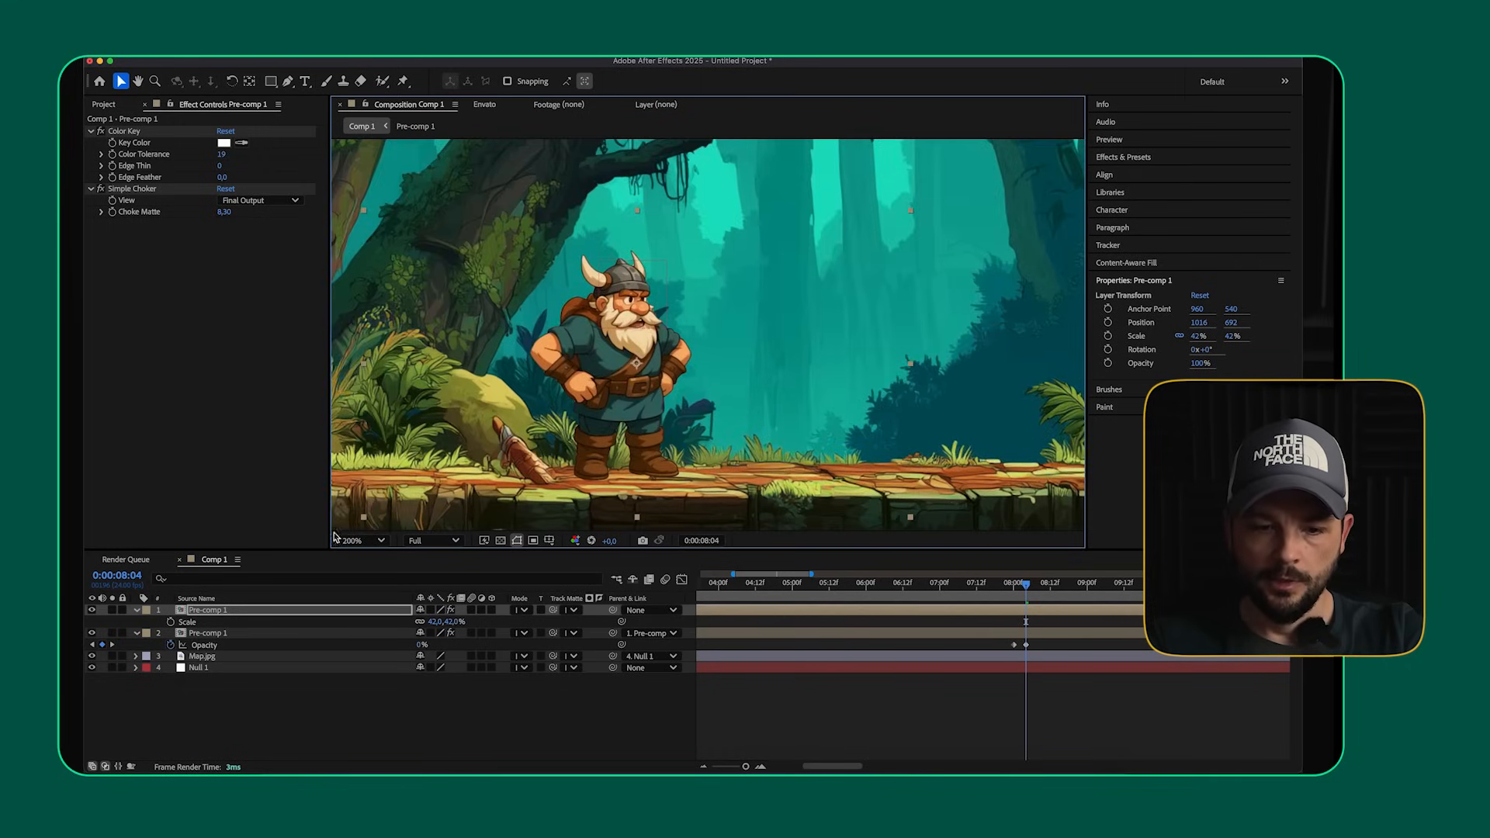
click(341, 539)
click(369, 281)
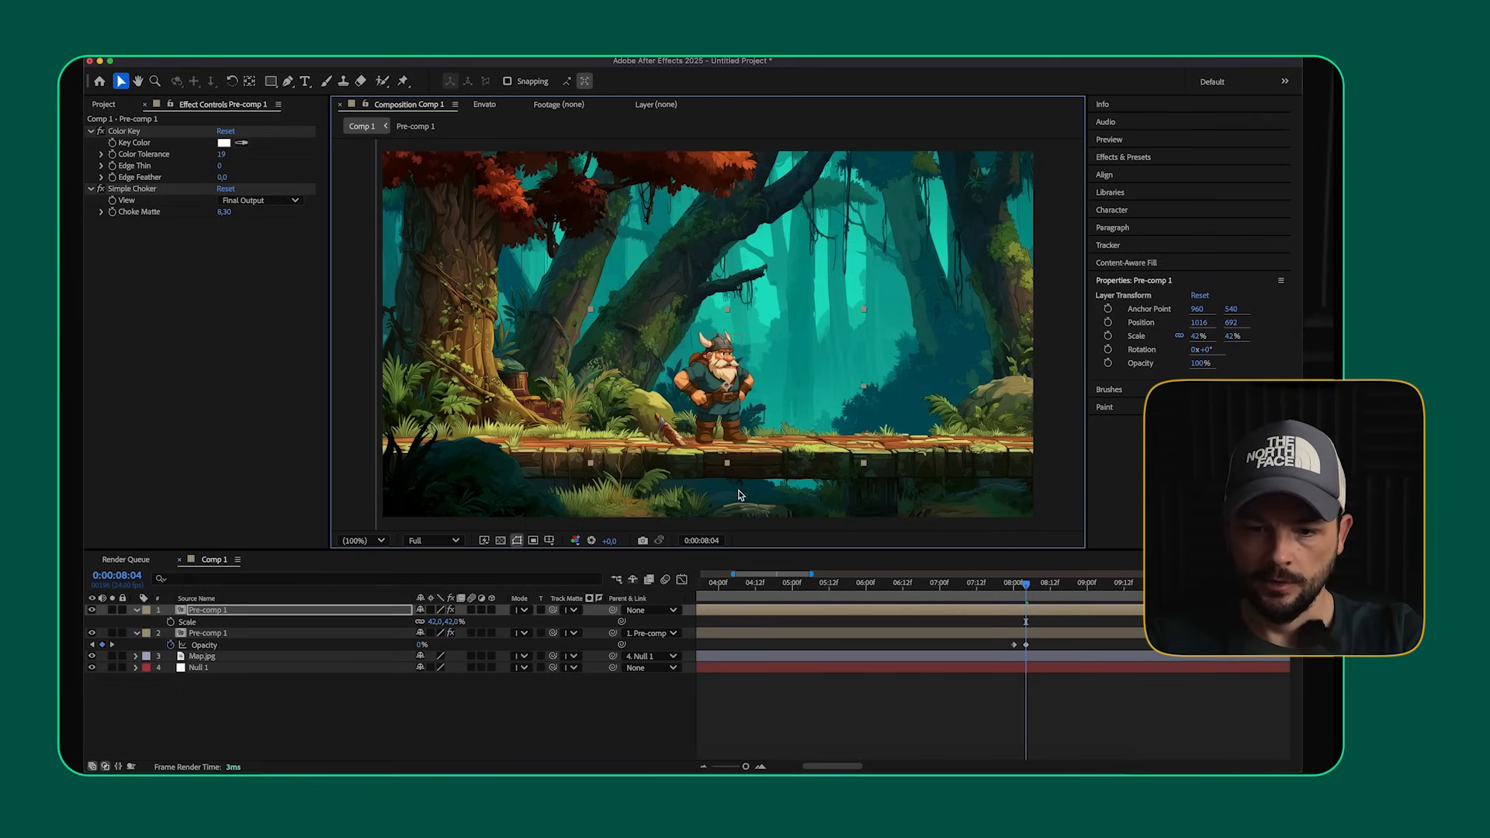
- Parent the keyed character pre-comp to Null 1 and set the null's position to 960, 498
click(320, 612)
drag(613, 610, 219, 669)
click(219, 669)
key(p)
drag(448, 685, 410, 688)
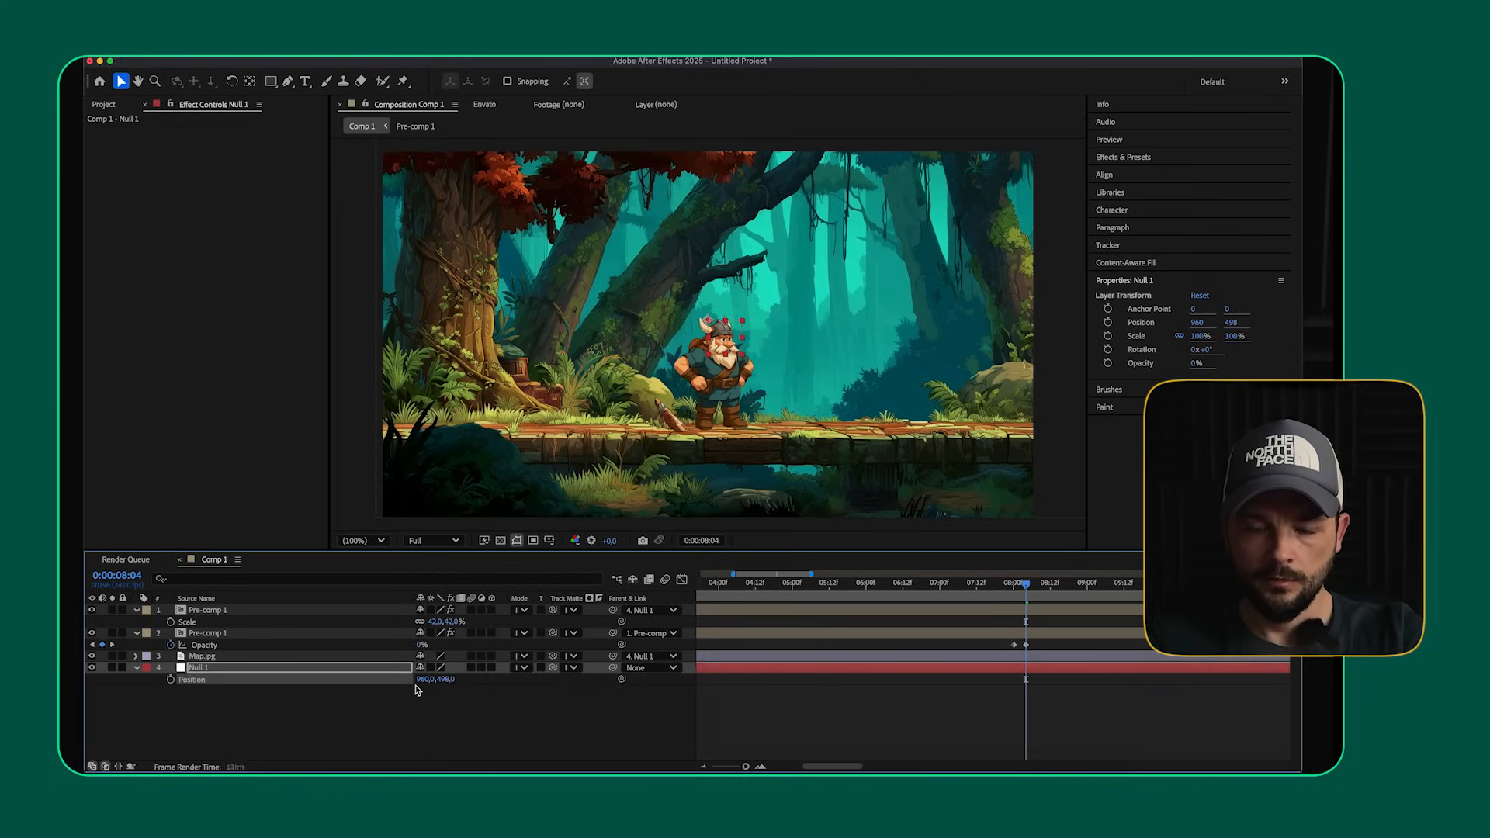
scroll(742, 351, down, 2)
scroll(742, 351, up, 2)
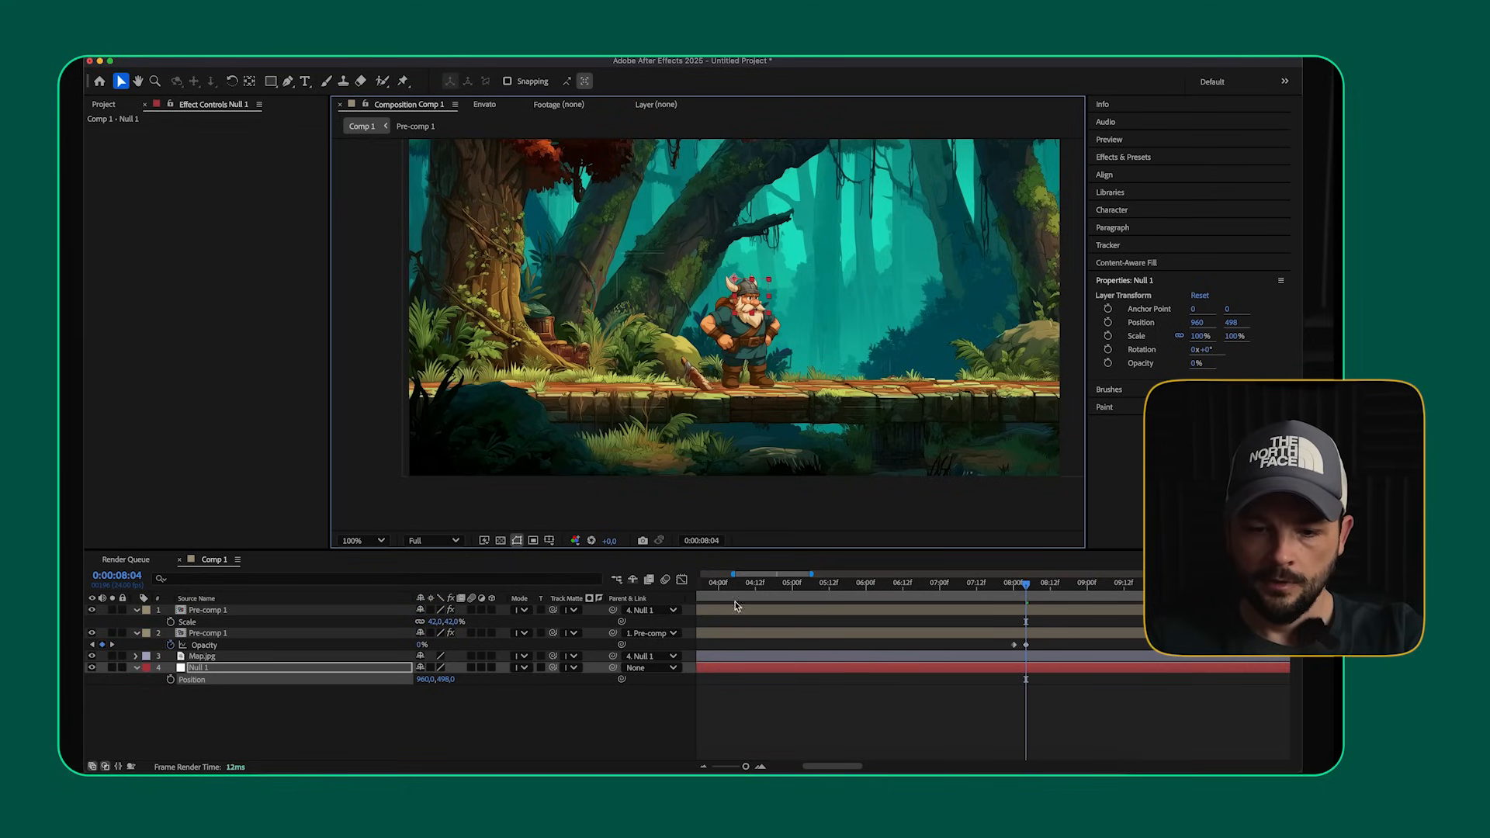
- Enable position keyframing on the Map.jpg layer and place its first keyframe at 10:00
alt+scroll(733, 592, down, 4)
drag(739, 592, 693, 591)
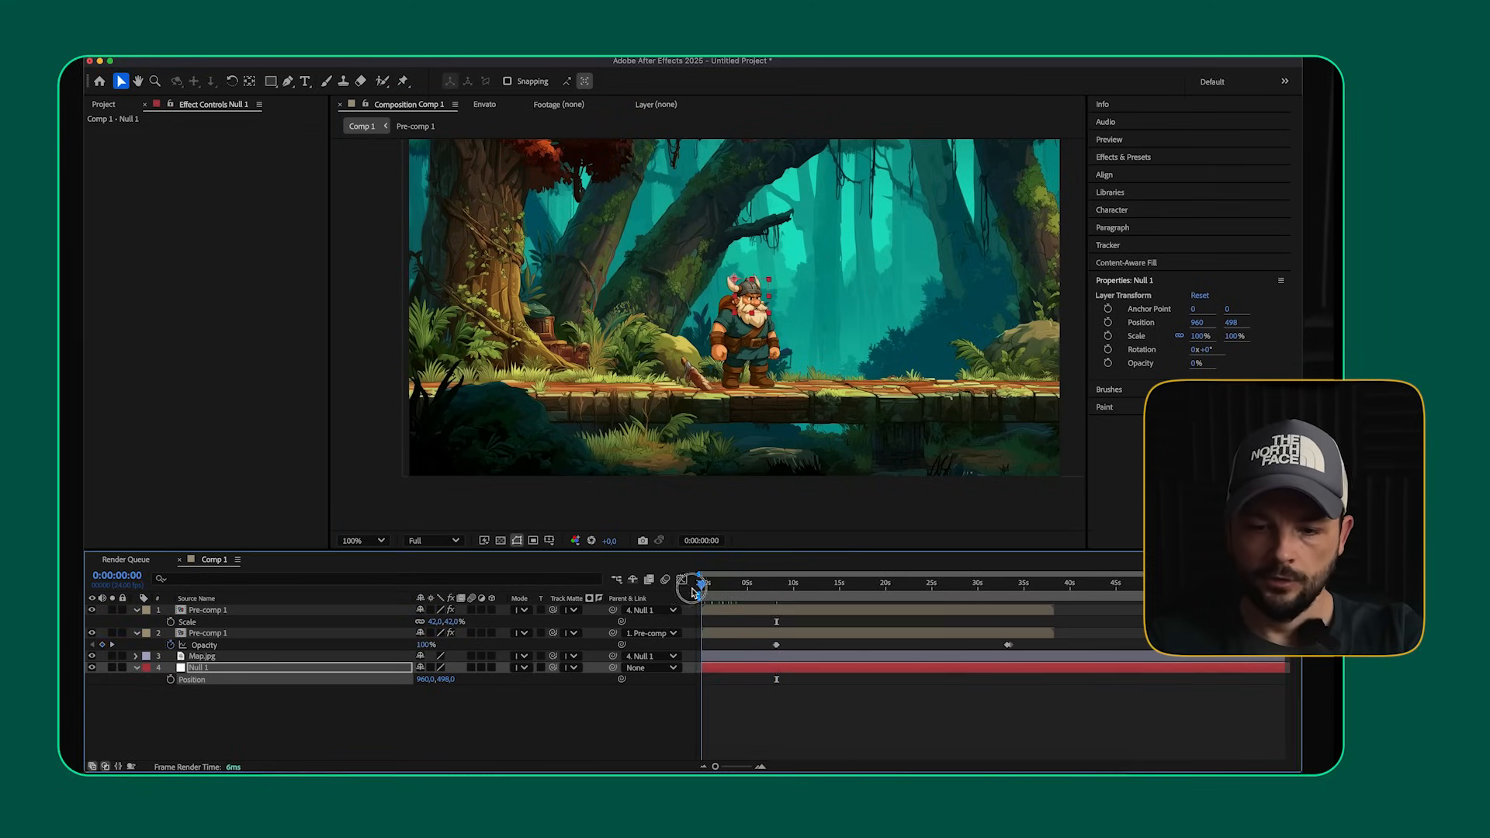
click(203, 656)
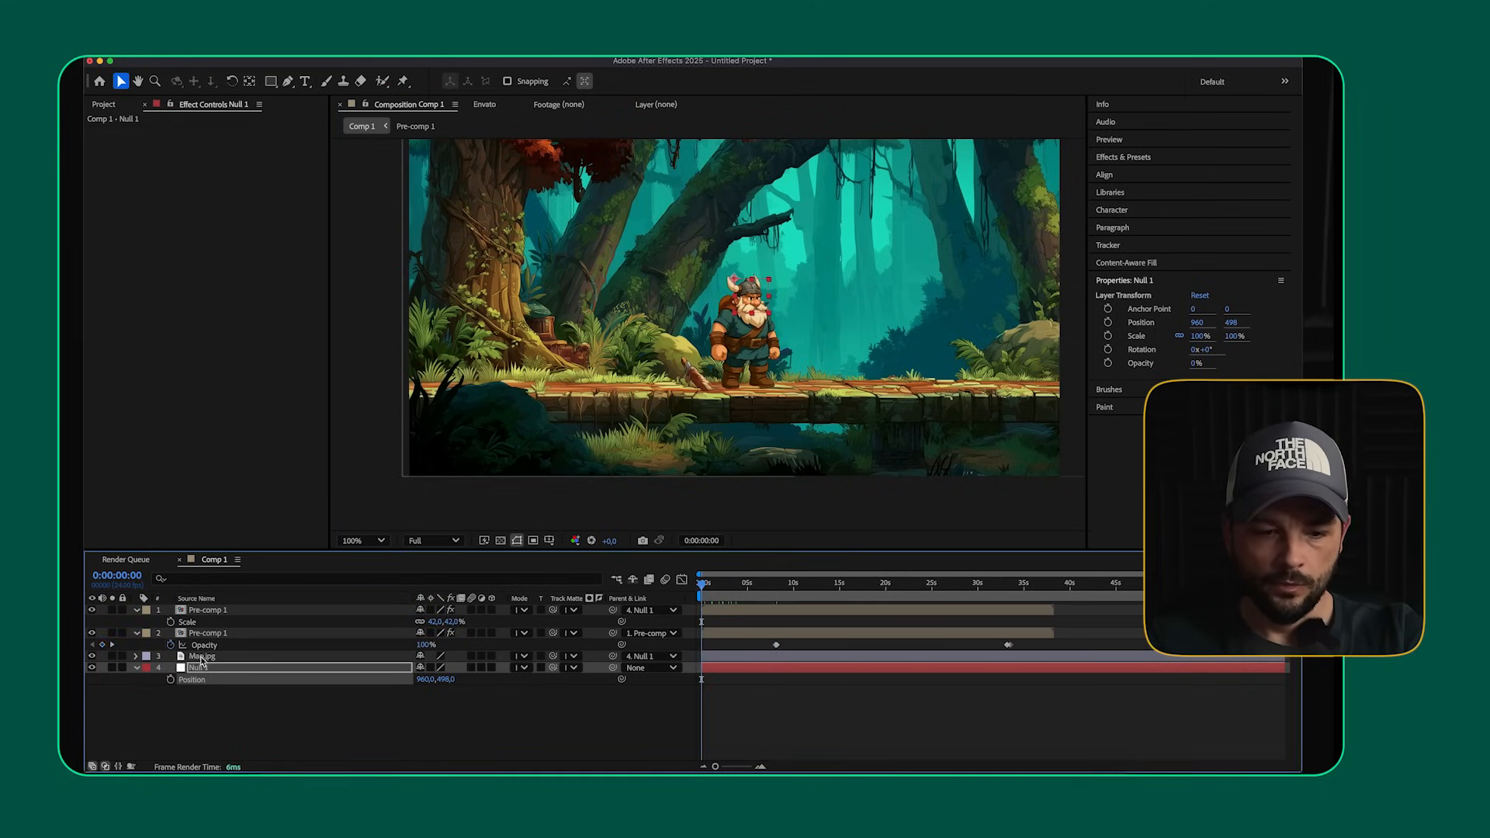
key(p)
click(171, 667)
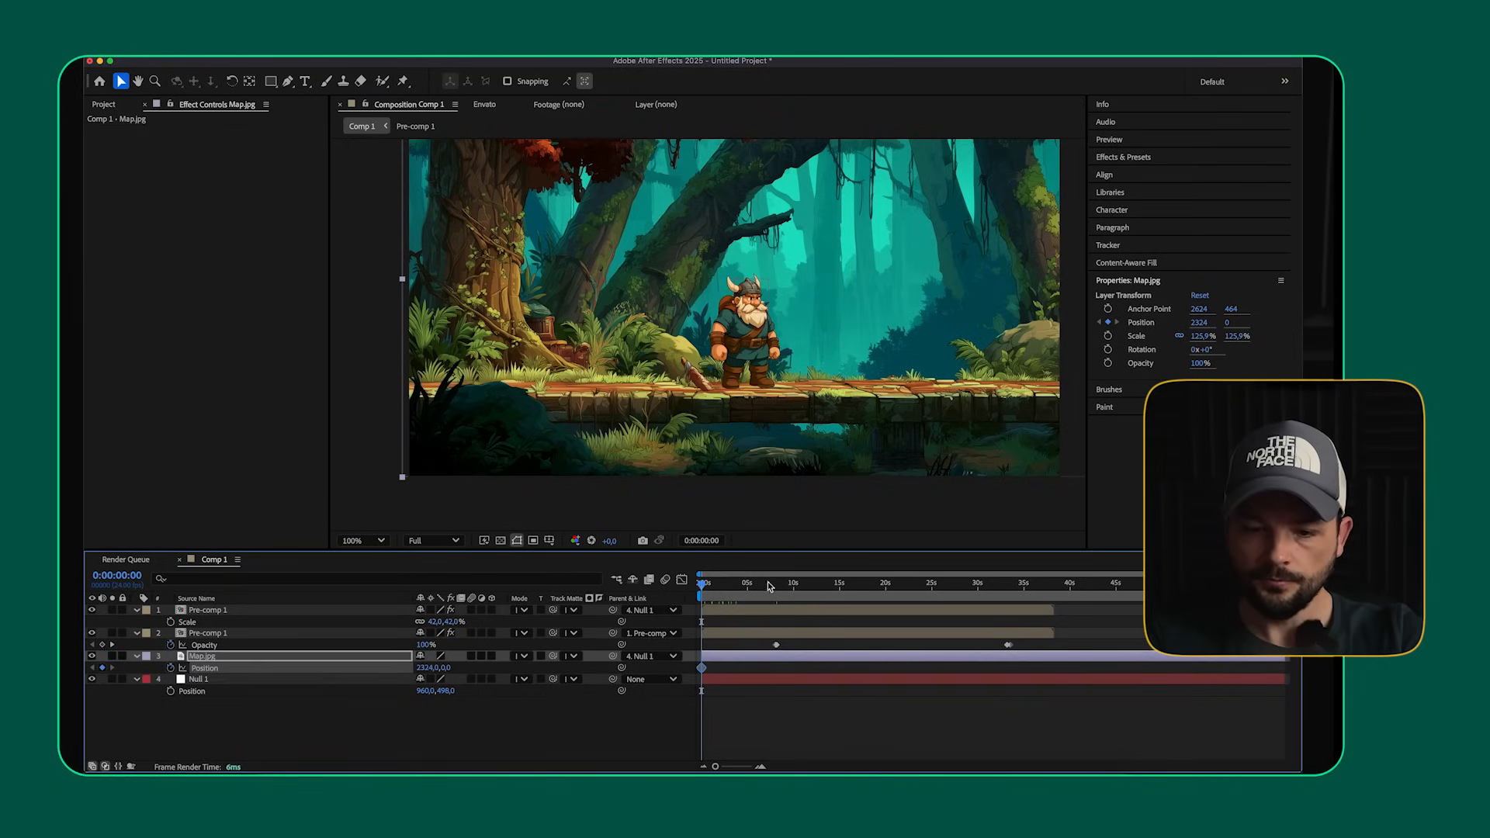
drag(708, 587, 794, 581)
drag(700, 669, 793, 668)
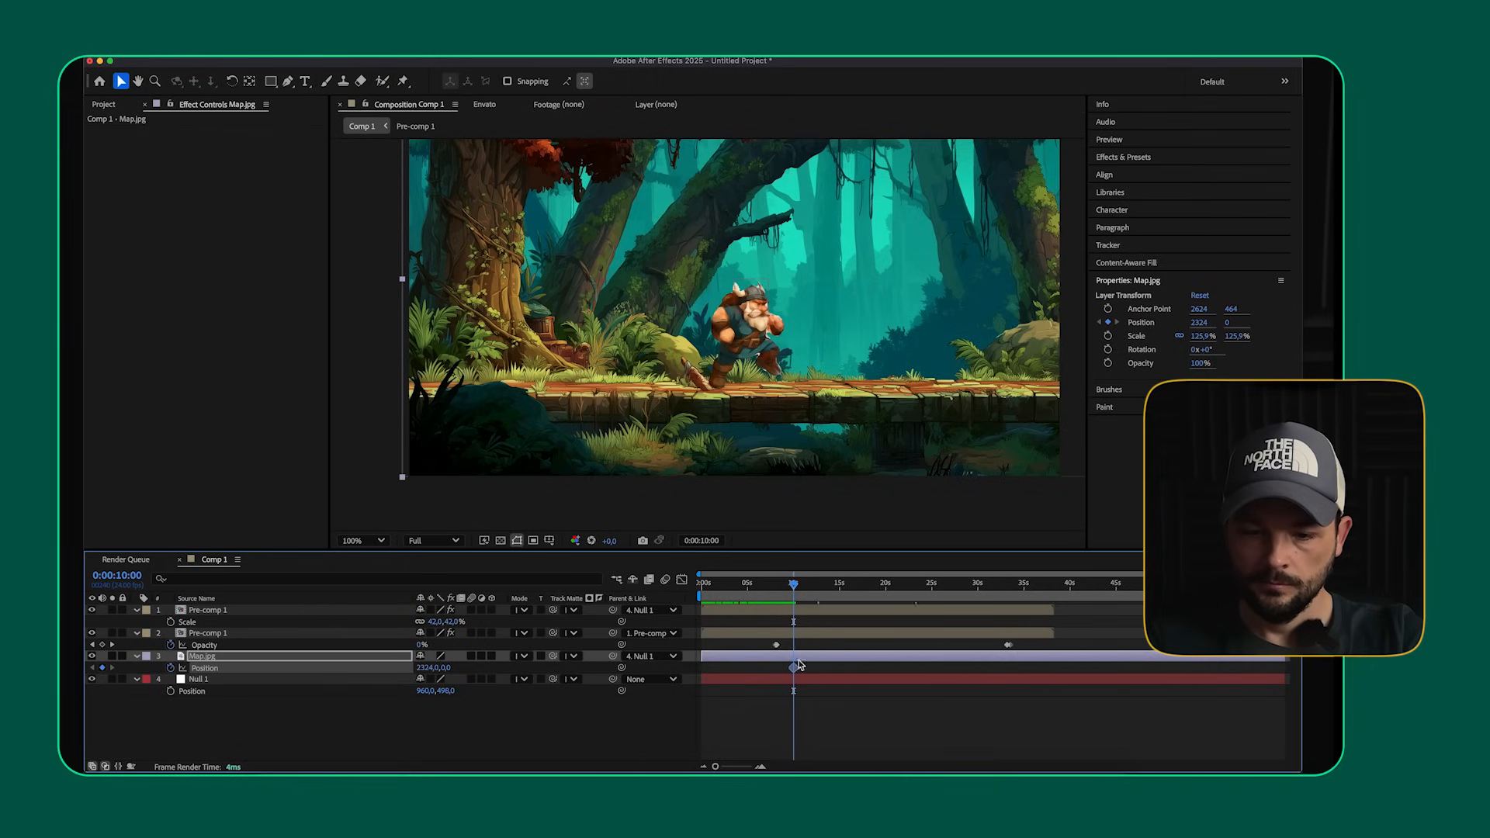
- Move the map to 1112, 0 at 18:11 for a second position keyframe and preview the motion
drag(793, 582, 874, 585)
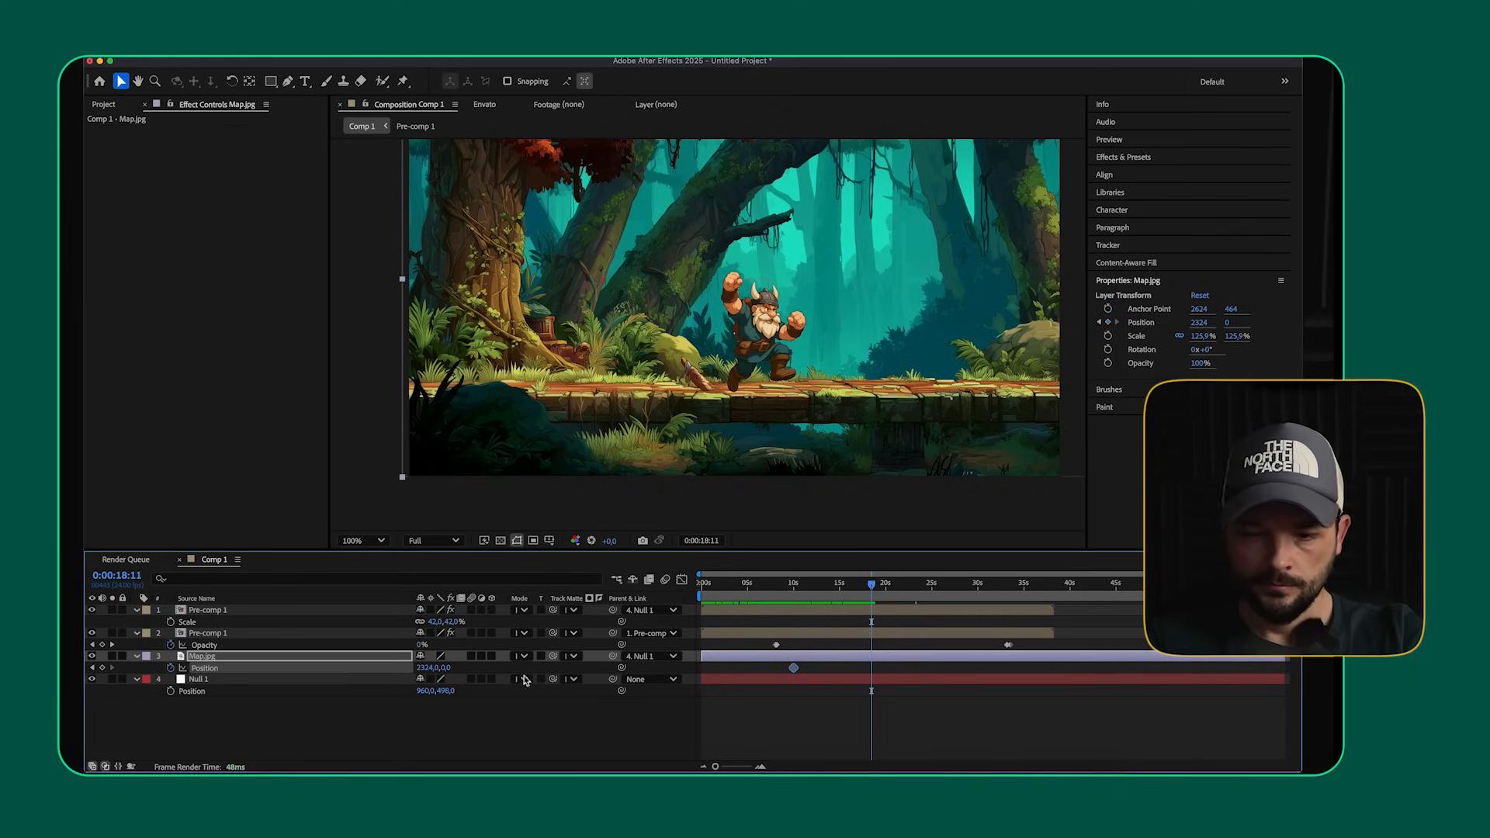
drag(894, 425, 520, 451)
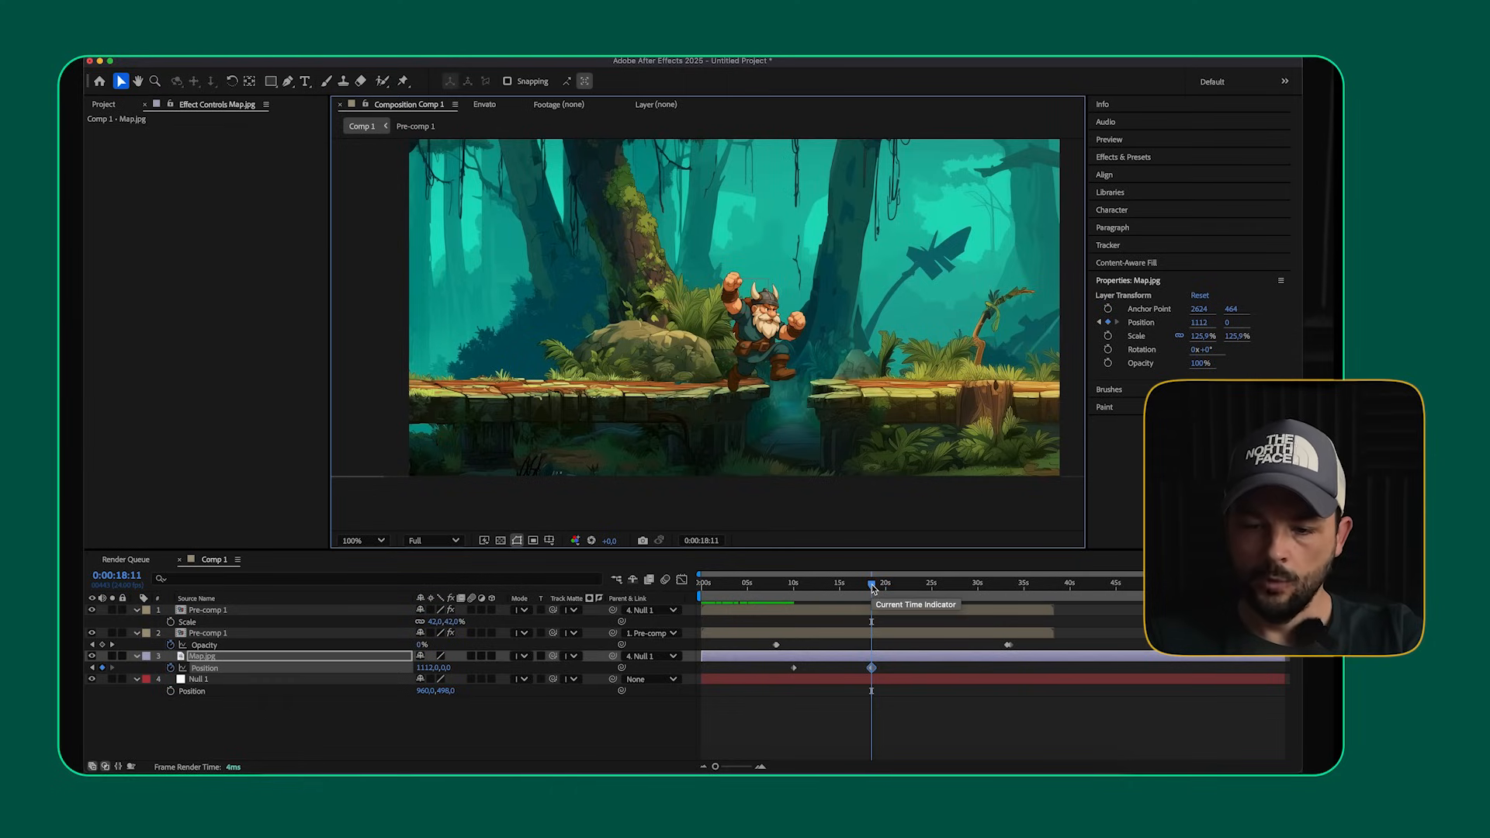
drag(872, 584, 789, 599)
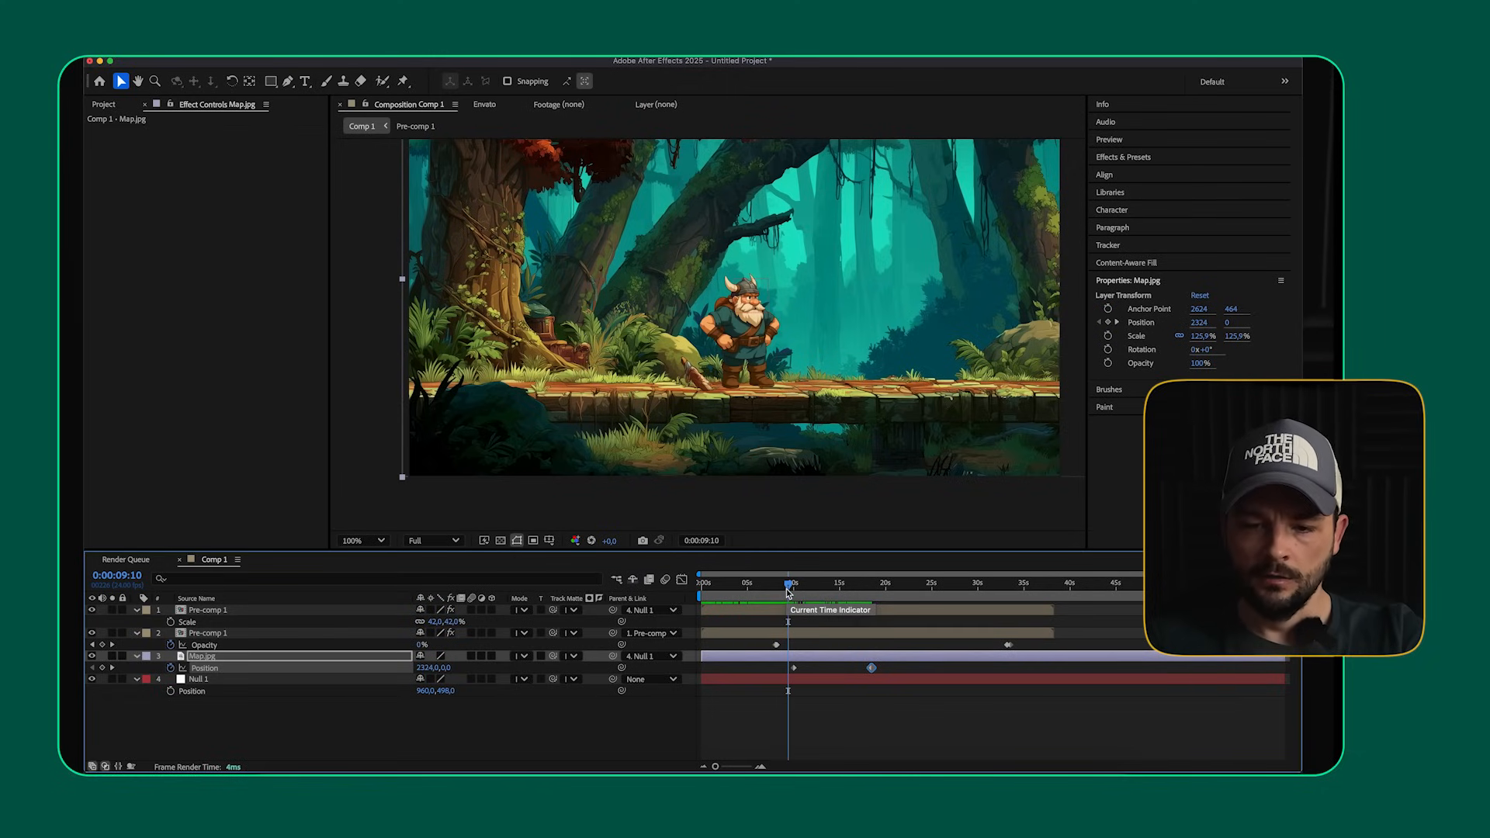
key(space)
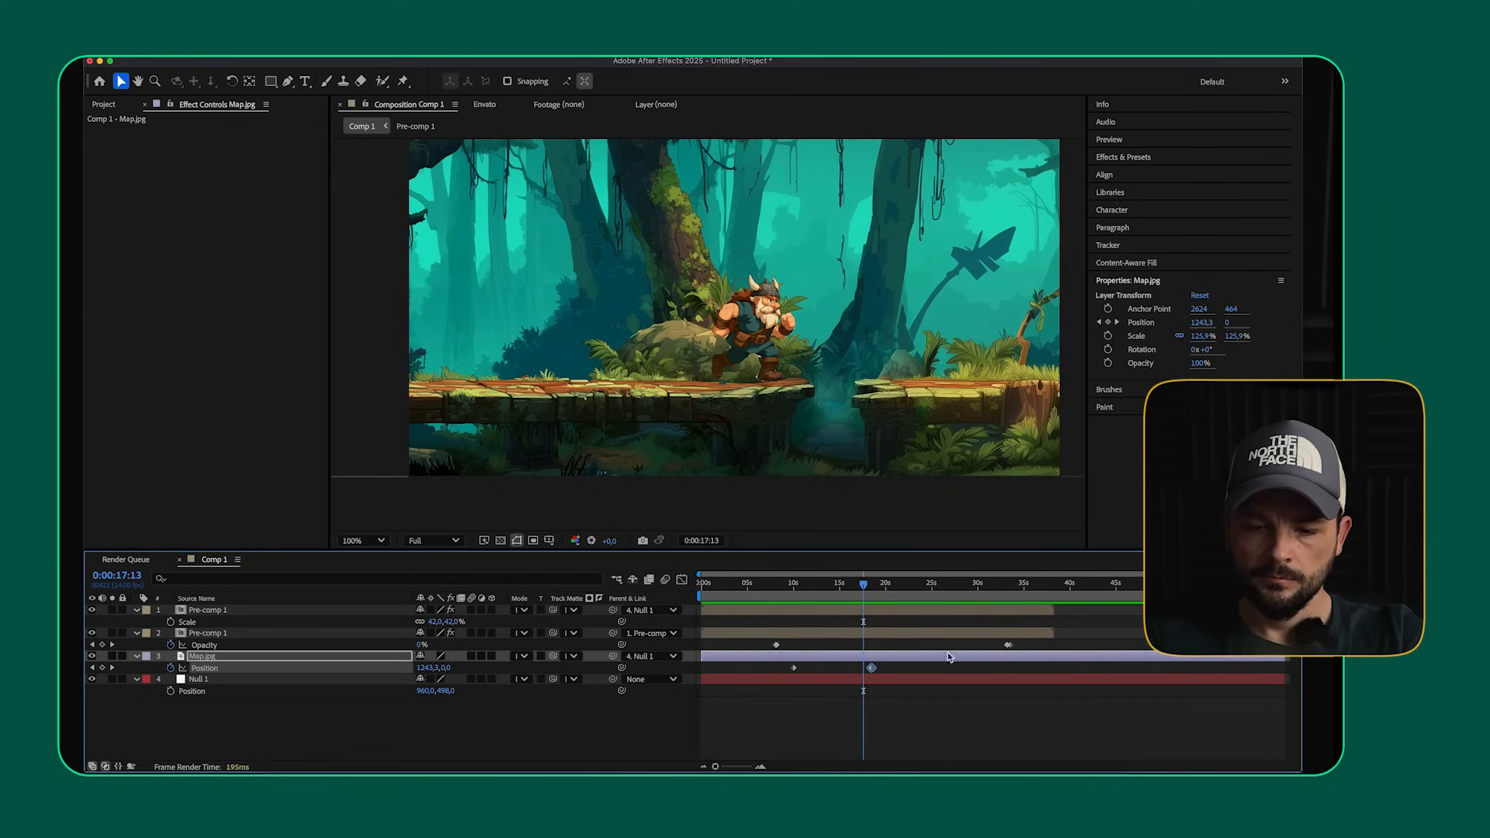
click(800, 587)
key(space)
key(space)
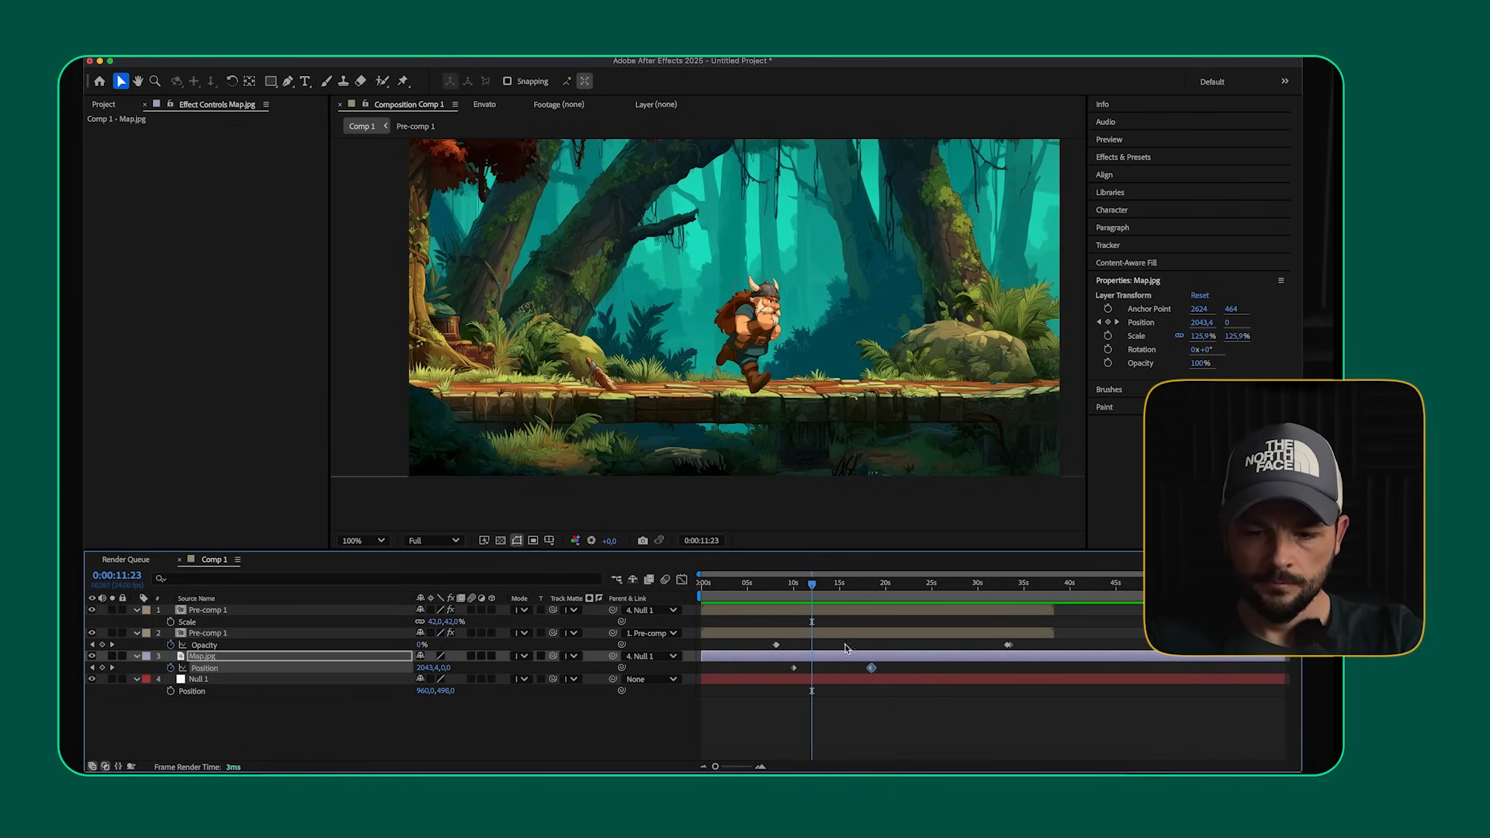
- Pre-compose the two Pre-comp 1 layers into Pre-comp 2 with all attributes moved, and parent it to Null 1
click(849, 615)
shift+click(845, 635)
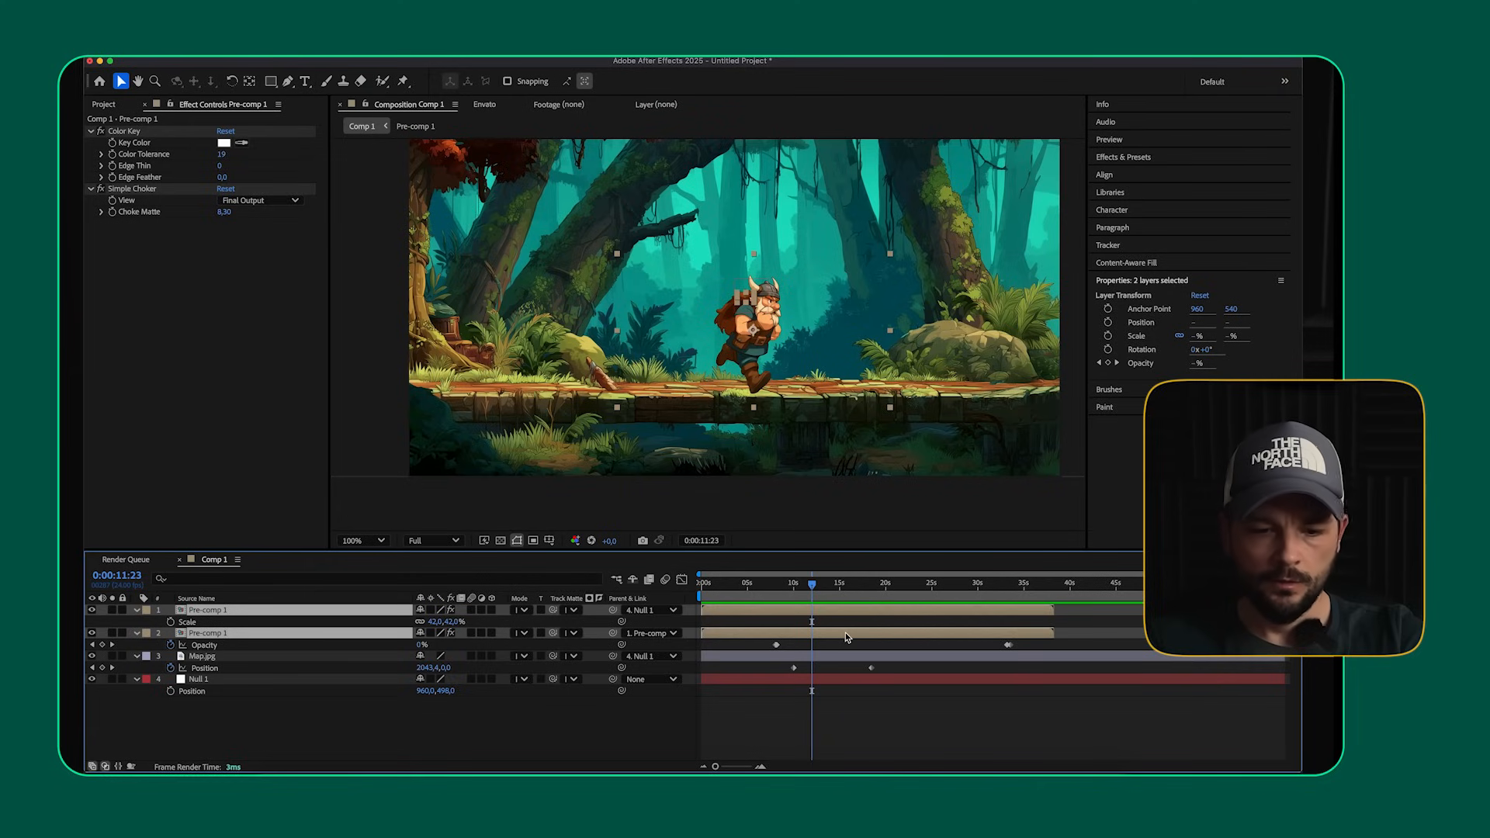
right_click(845, 632)
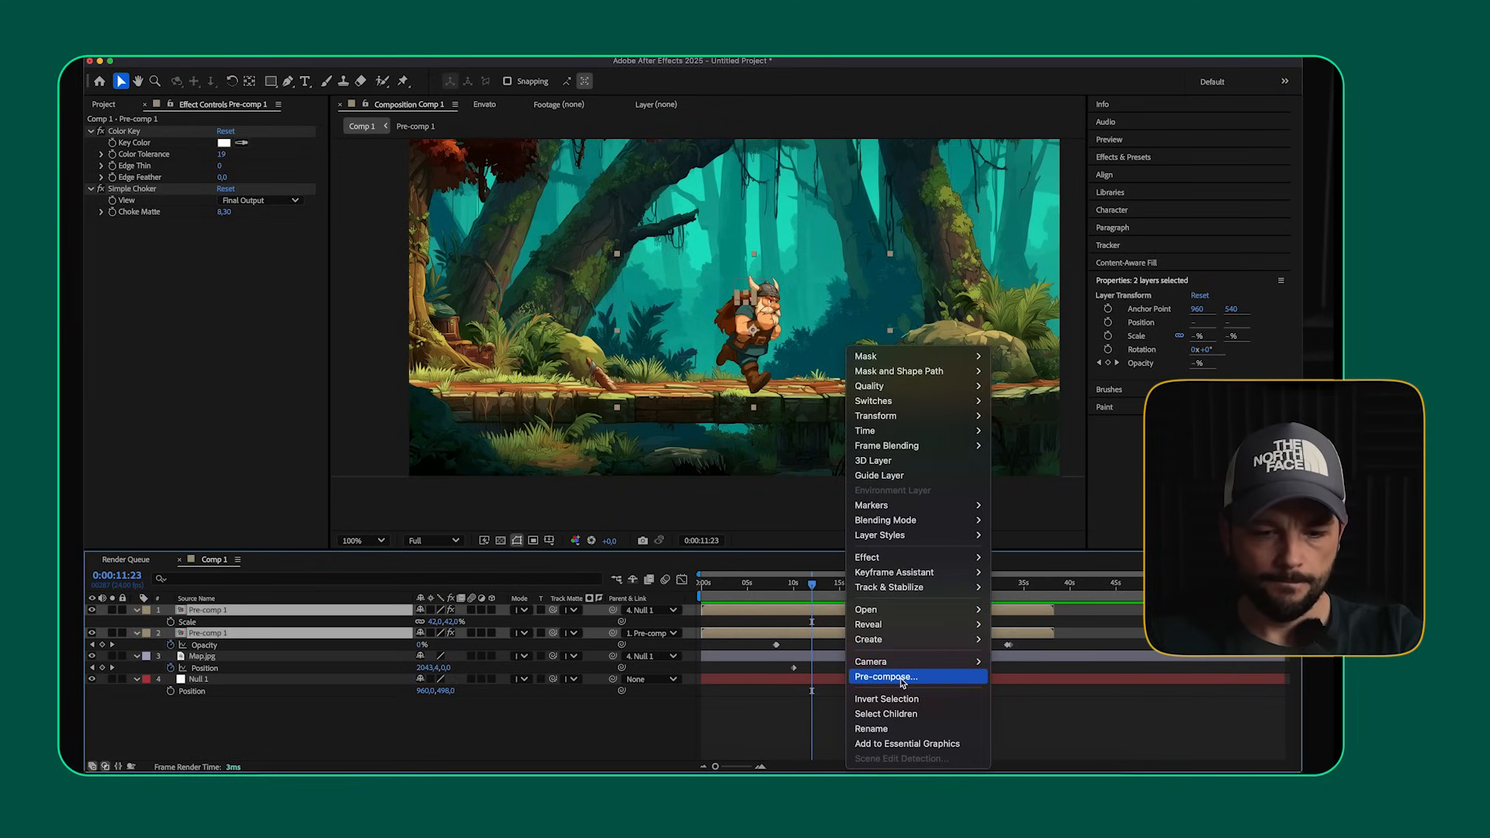
click(885, 677)
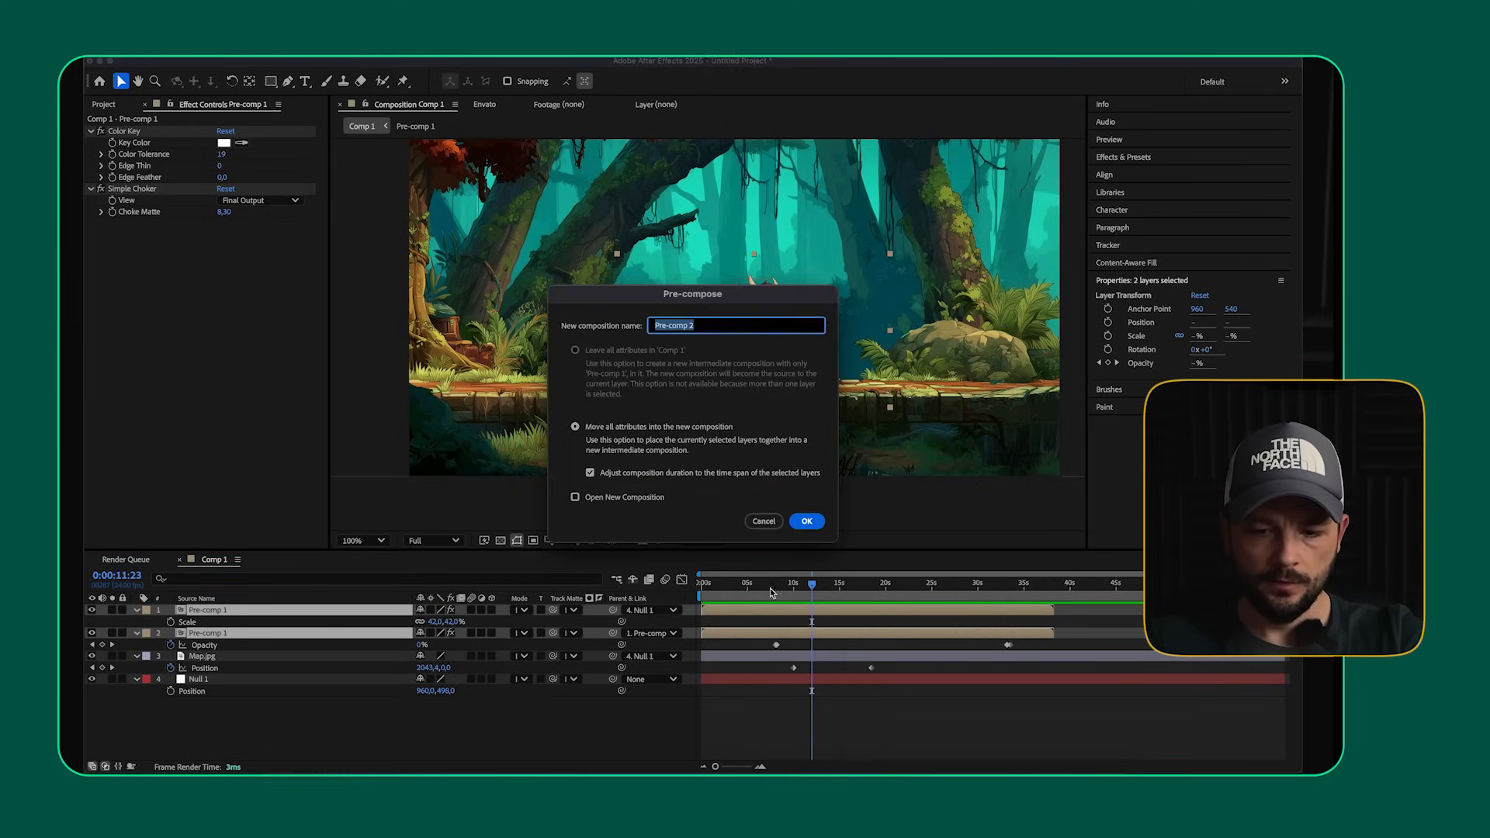
click(807, 522)
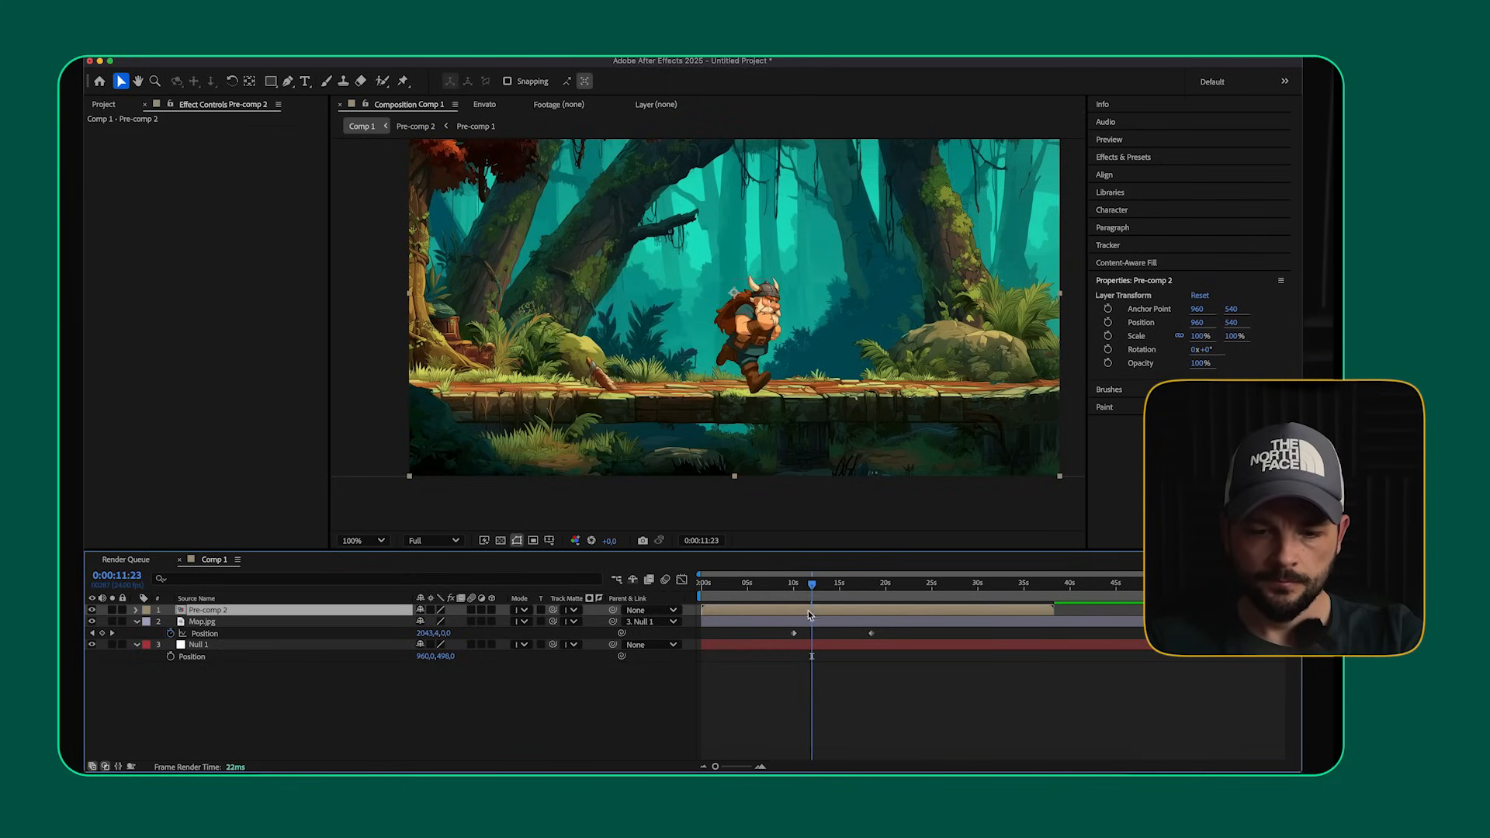
drag(613, 610, 298, 649)
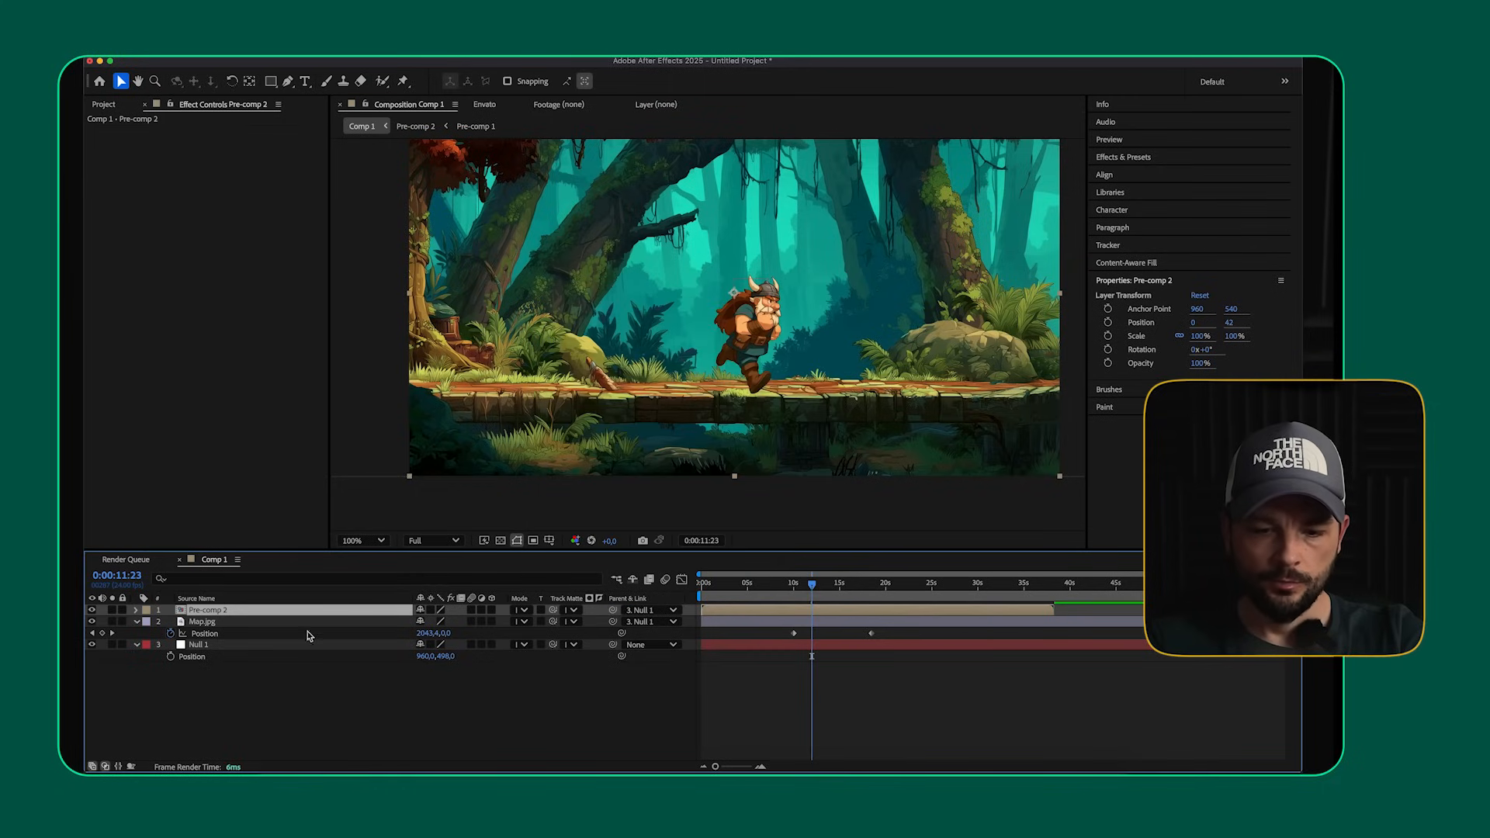
- Shift the map's first position keyframe to 14:13 and preview the faster scroll
drag(815, 584, 790, 586)
drag(794, 633, 837, 596)
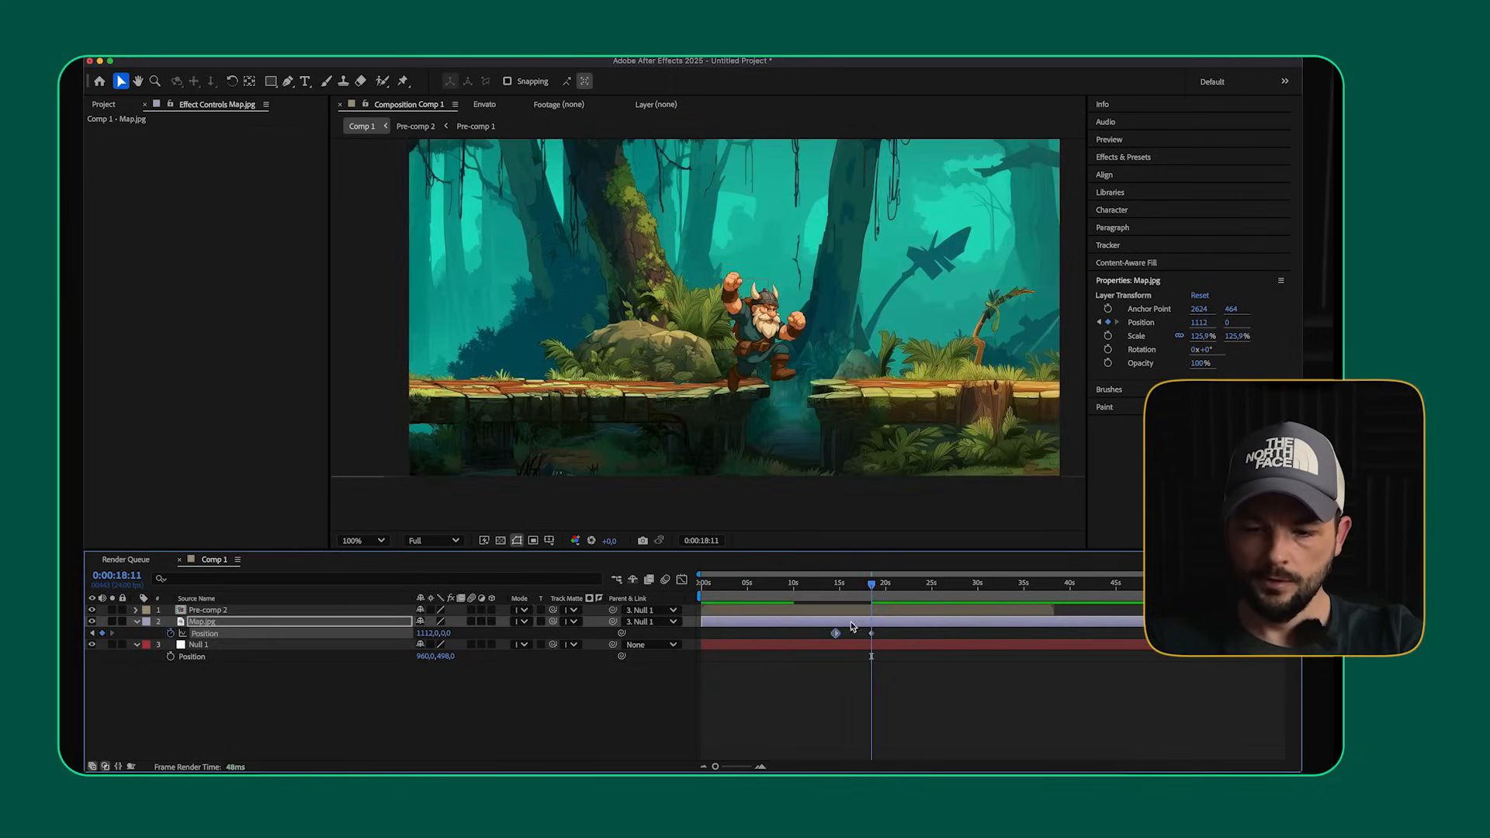
key(space)
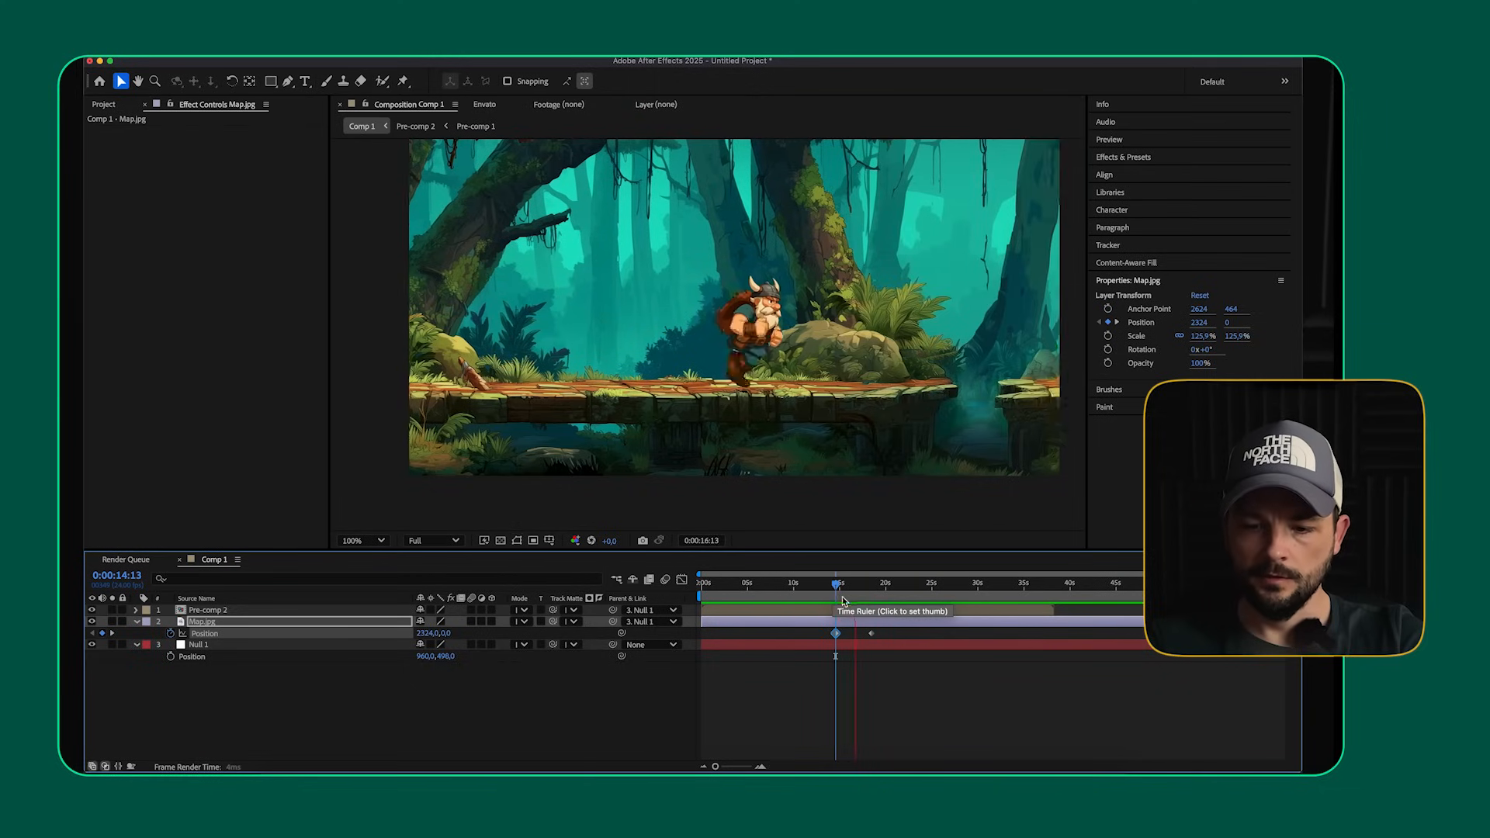
key(space)
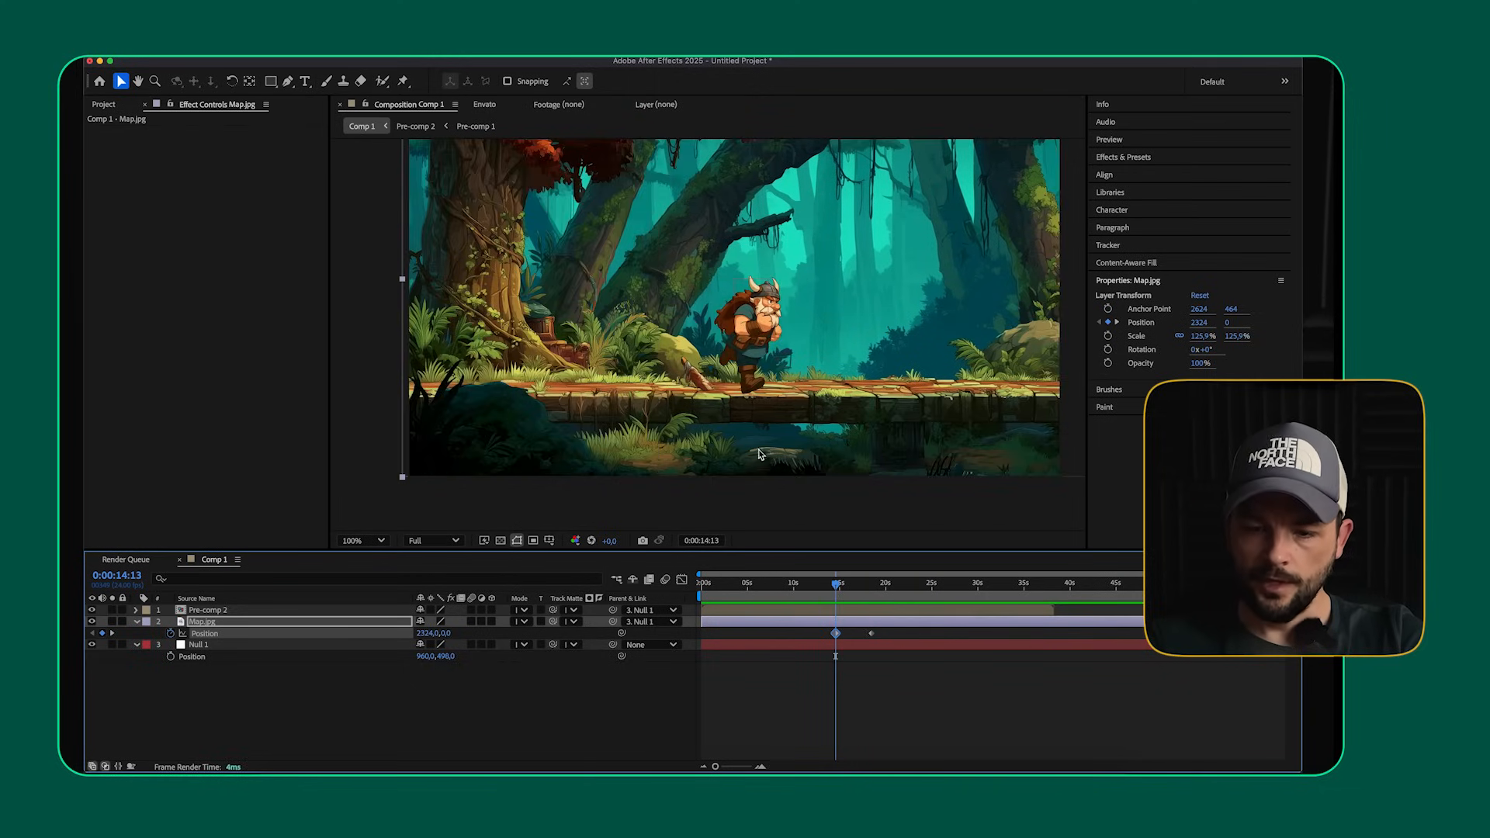
- Duplicate the Map.jpg layer and mirror the copy horizontally by setting its X scale to -125.9%
scroll(450, 334, down, 2)
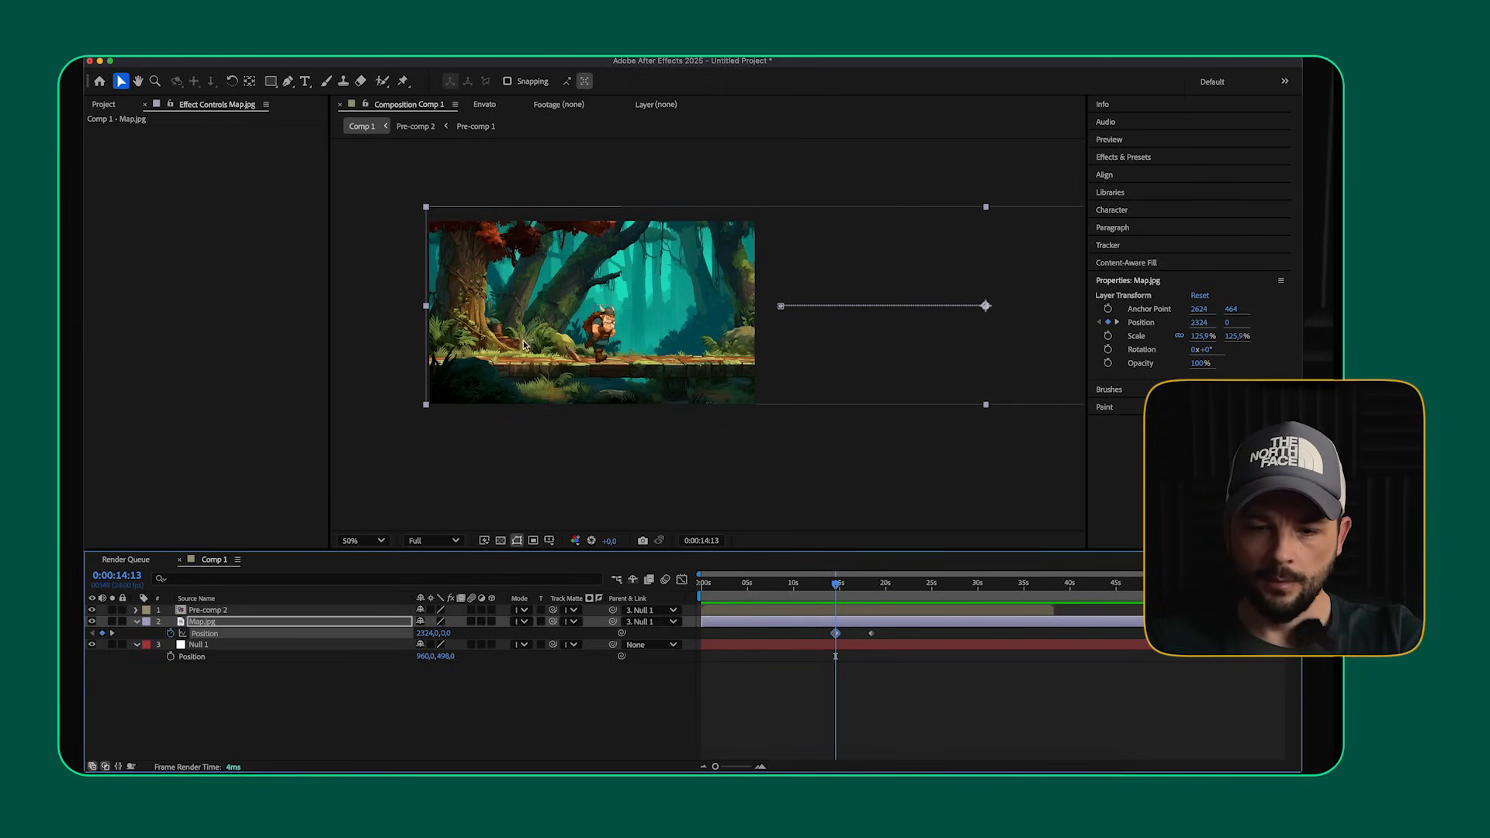
click(271, 673)
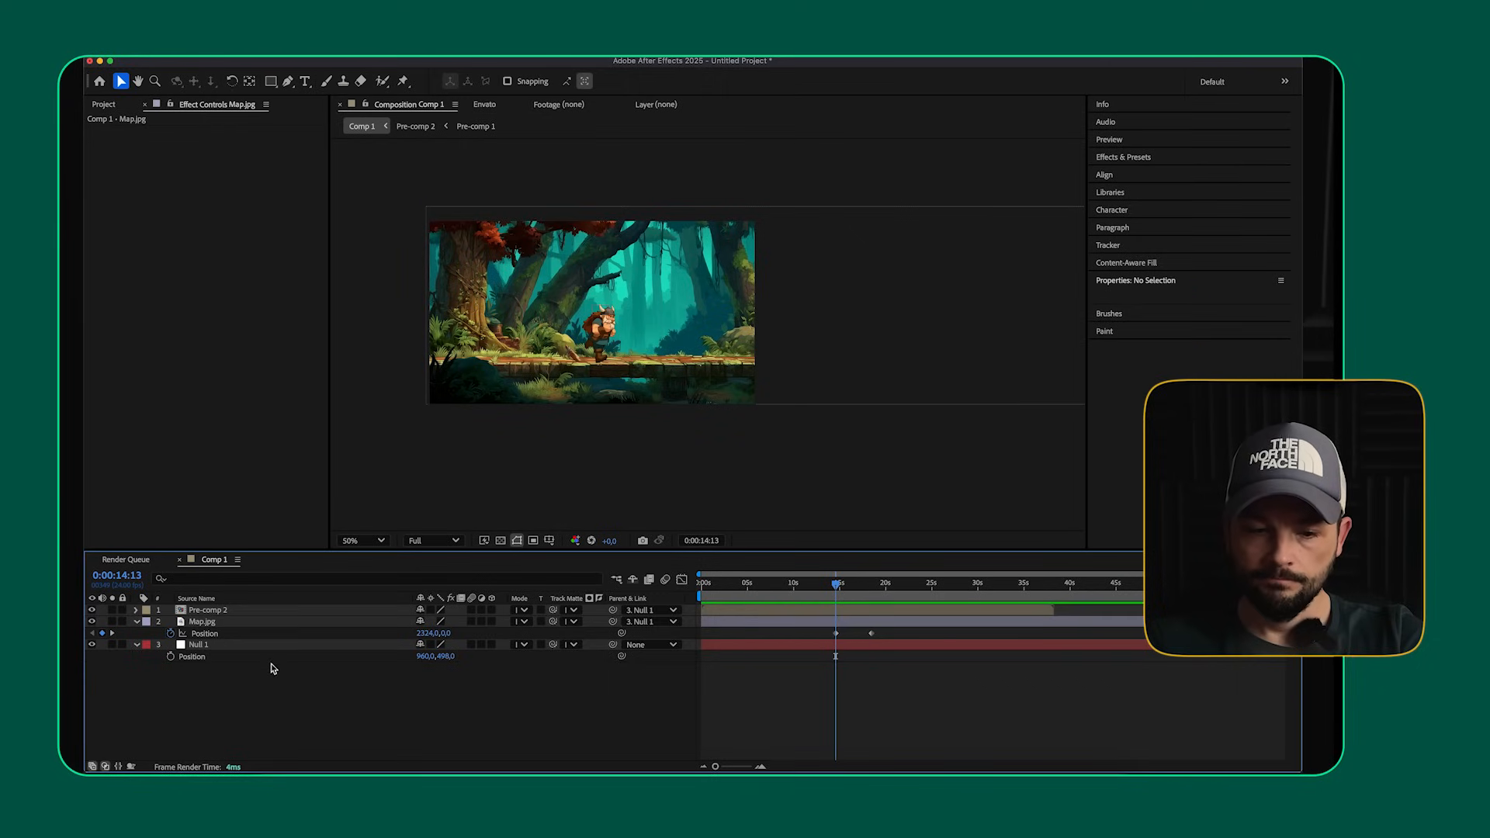
click(261, 622)
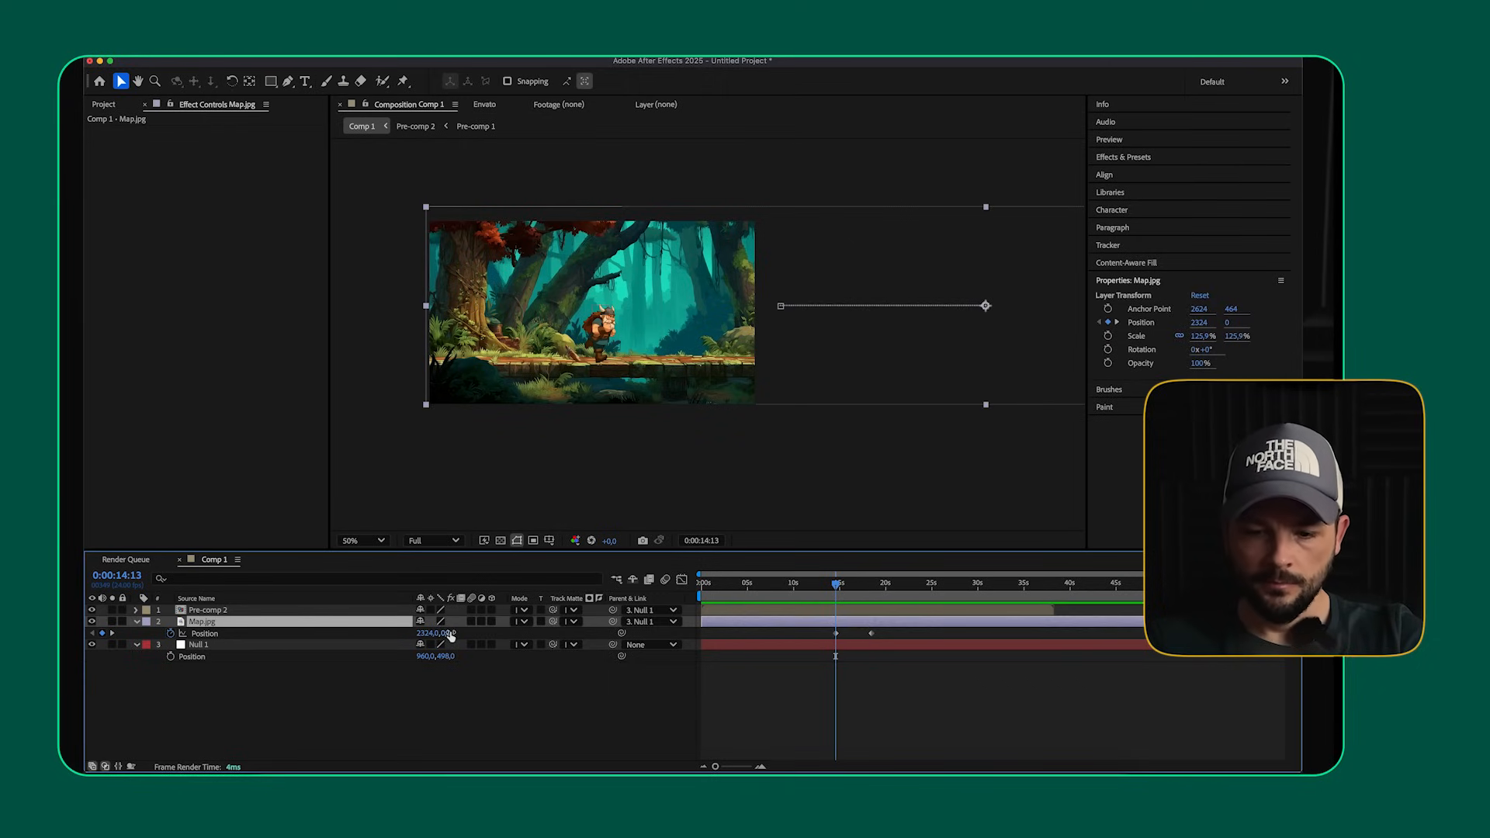
key(ctrl+d)
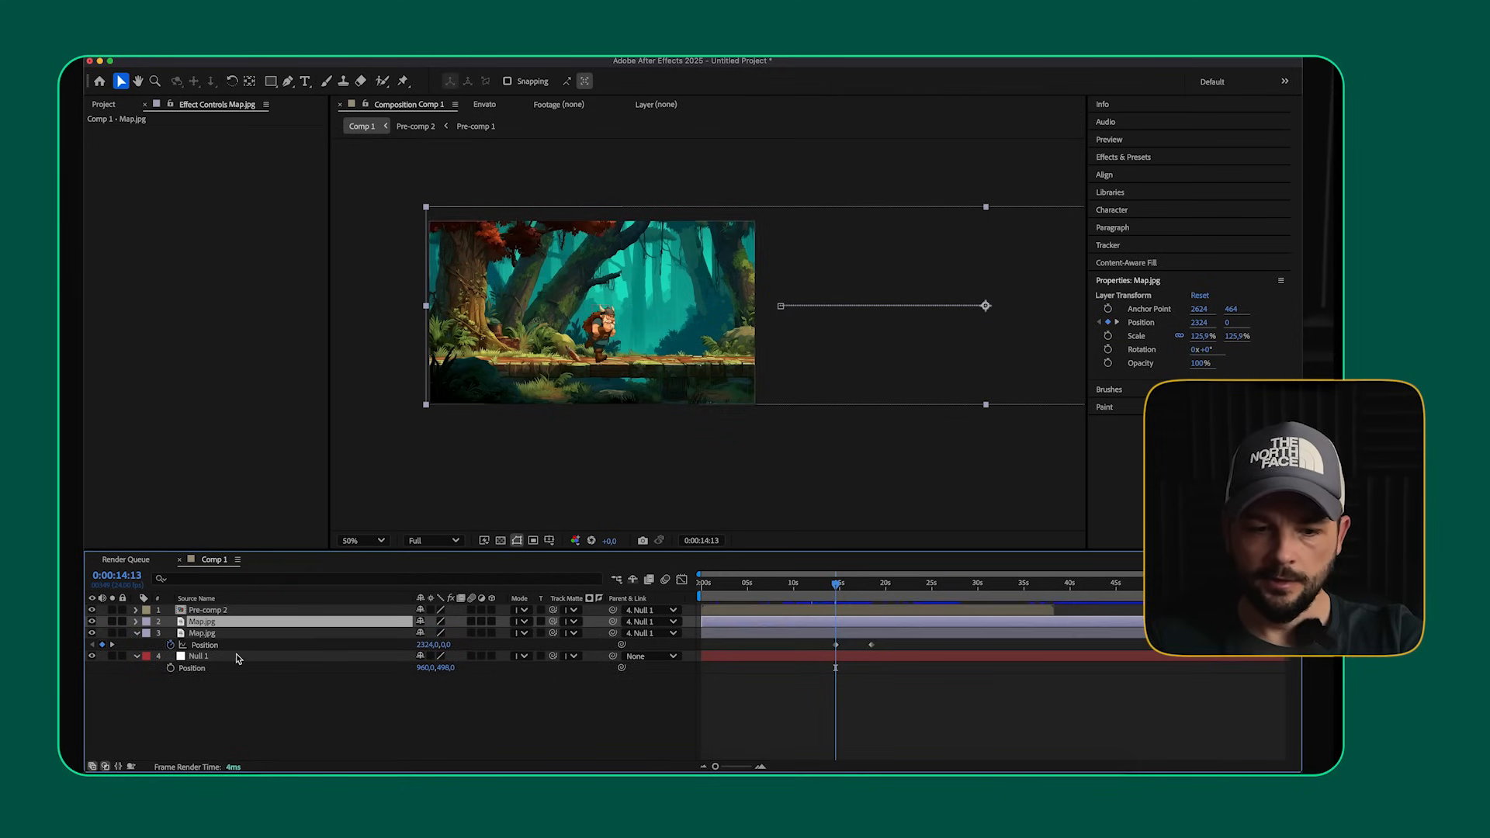
key(s)
click(456, 635)
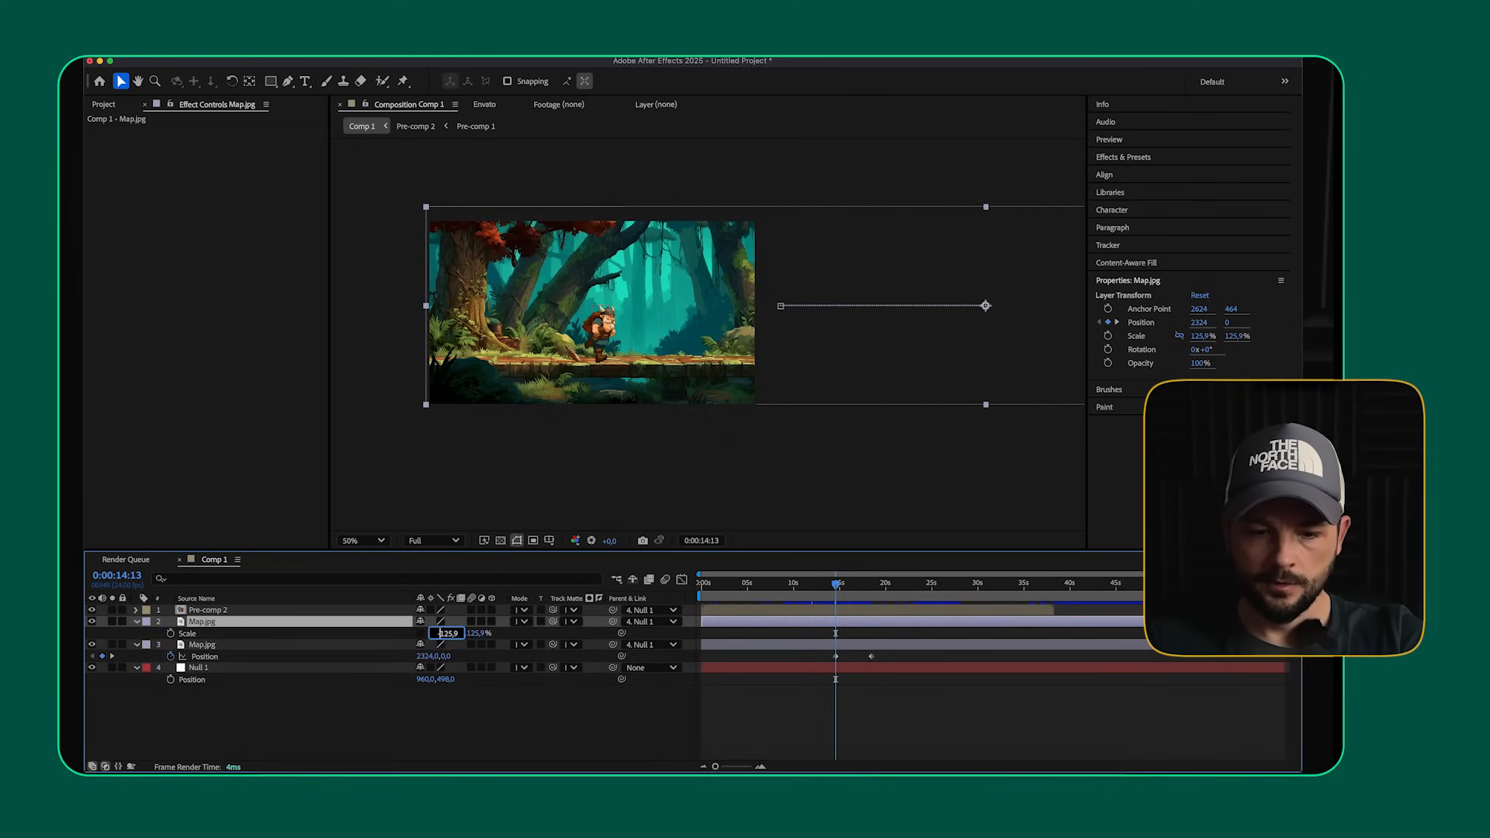
text(-)
key(Return)
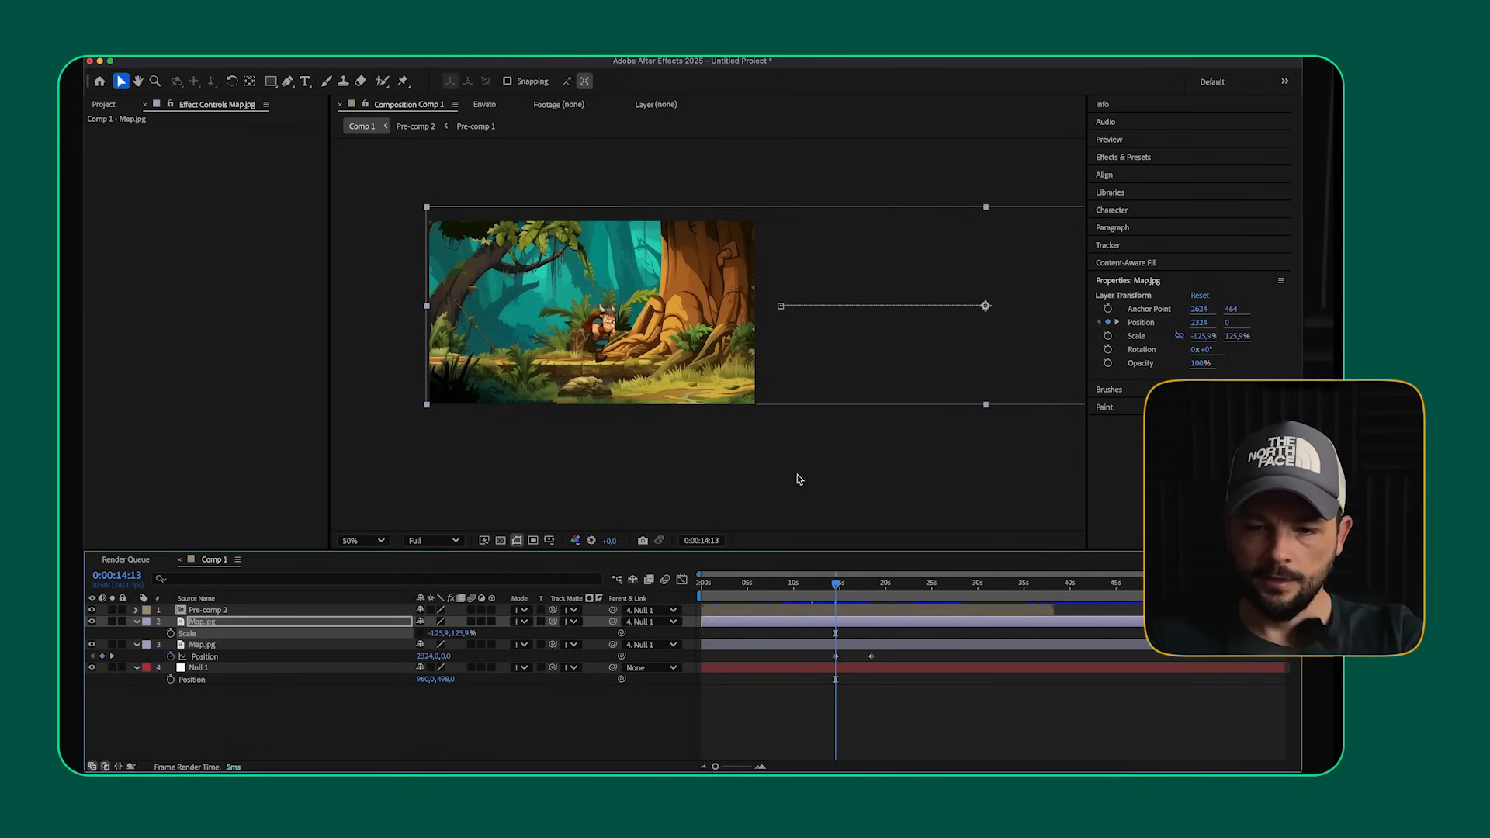
- Place the mirrored map at about -4142, 0 against the original's left edge, shift the original to 2464, 0, and parent the copy to it
drag(1008, 362, 349, 393)
drag(799, 352, 356, 383)
drag(720, 352, 379, 357)
scroll(493, 303, up, 2)
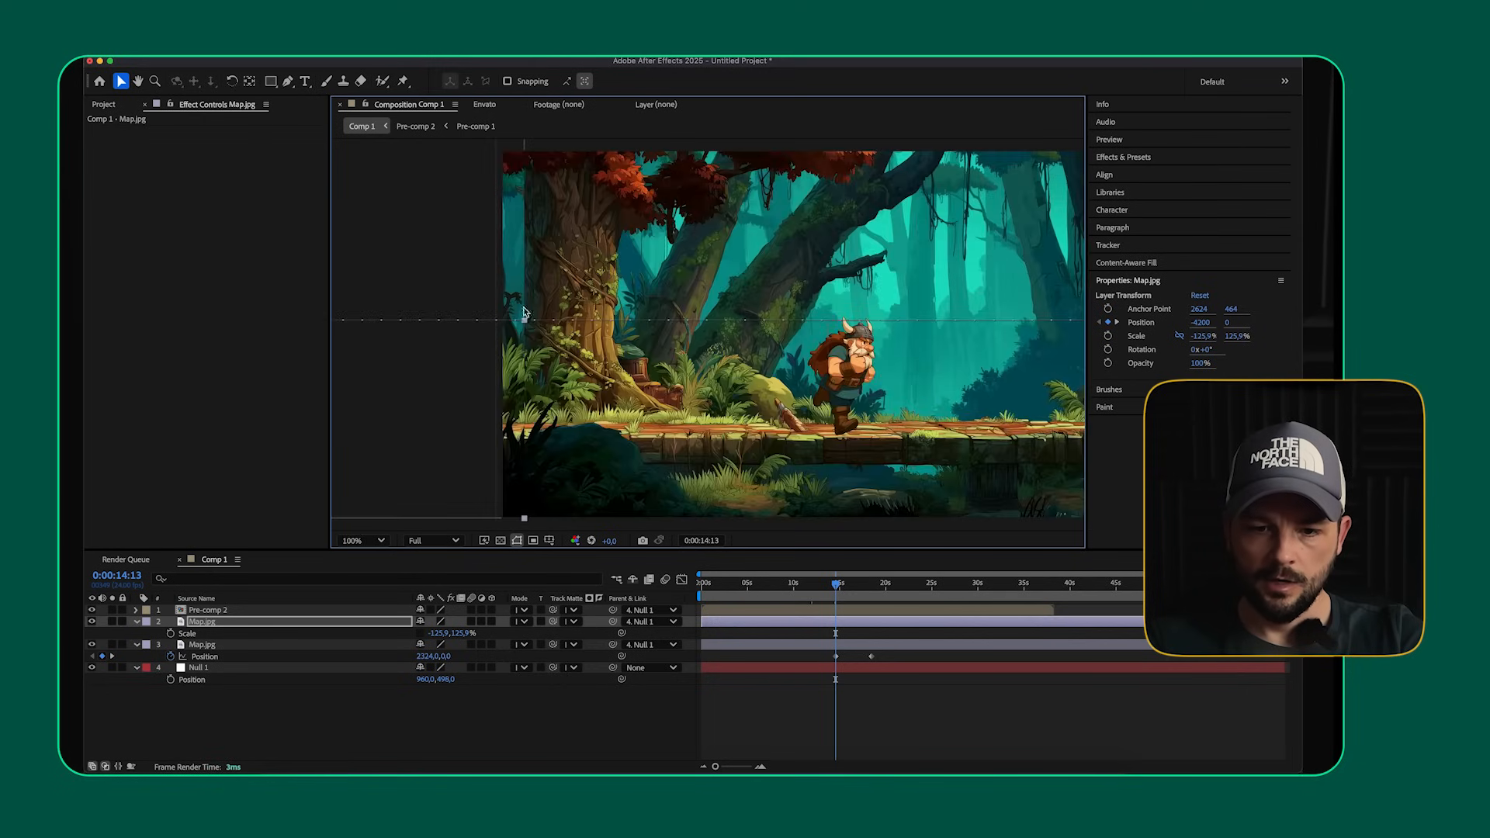
click(750, 645)
drag(712, 368, 727, 367)
click(430, 362)
drag(422, 361, 440, 356)
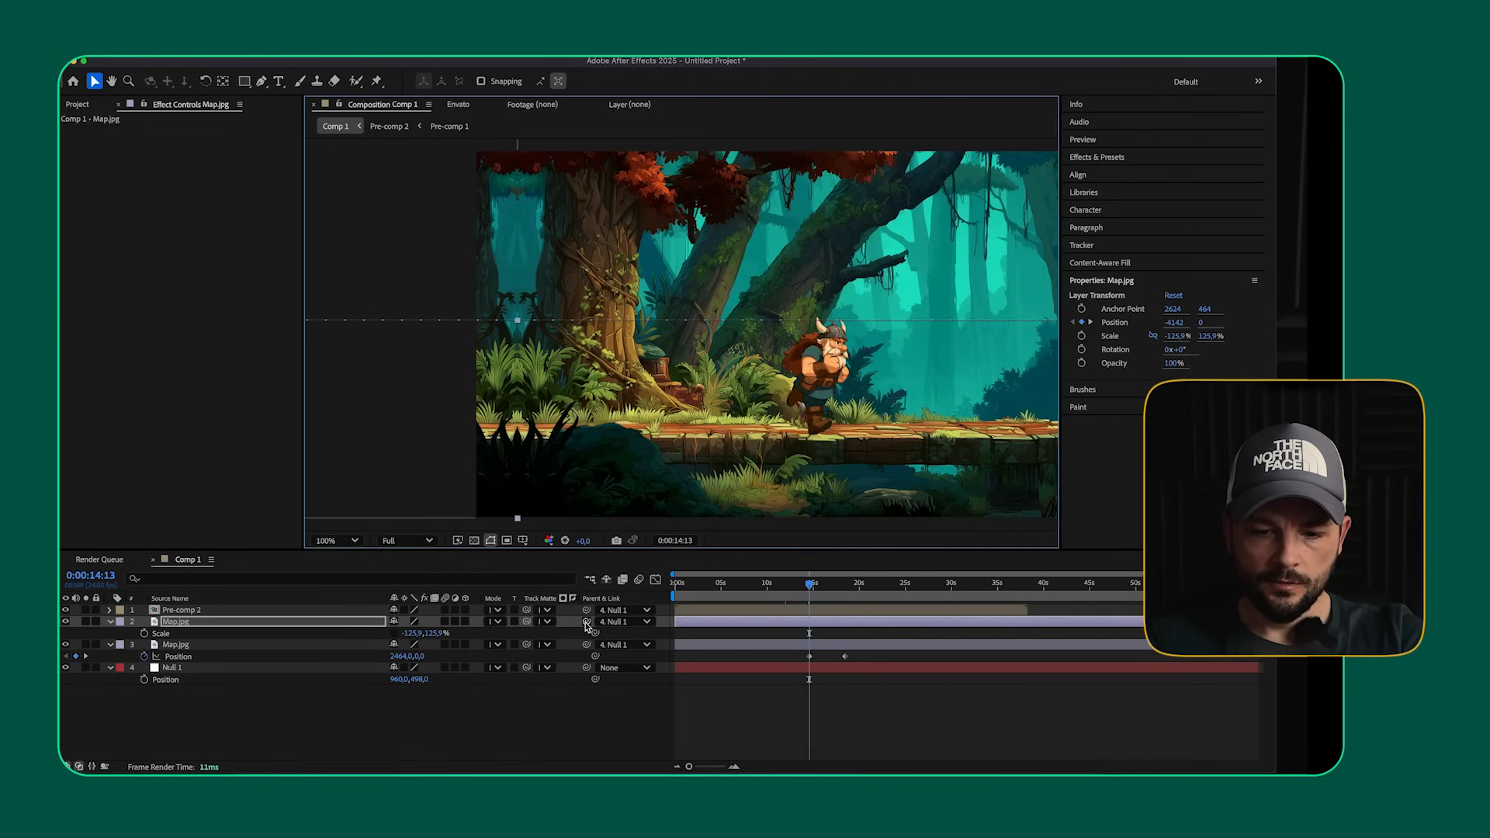
drag(587, 625, 225, 649)
- Shift the original map's first position keyframe to 9:22 and move the map to about 4148, 0 there
click(367, 651)
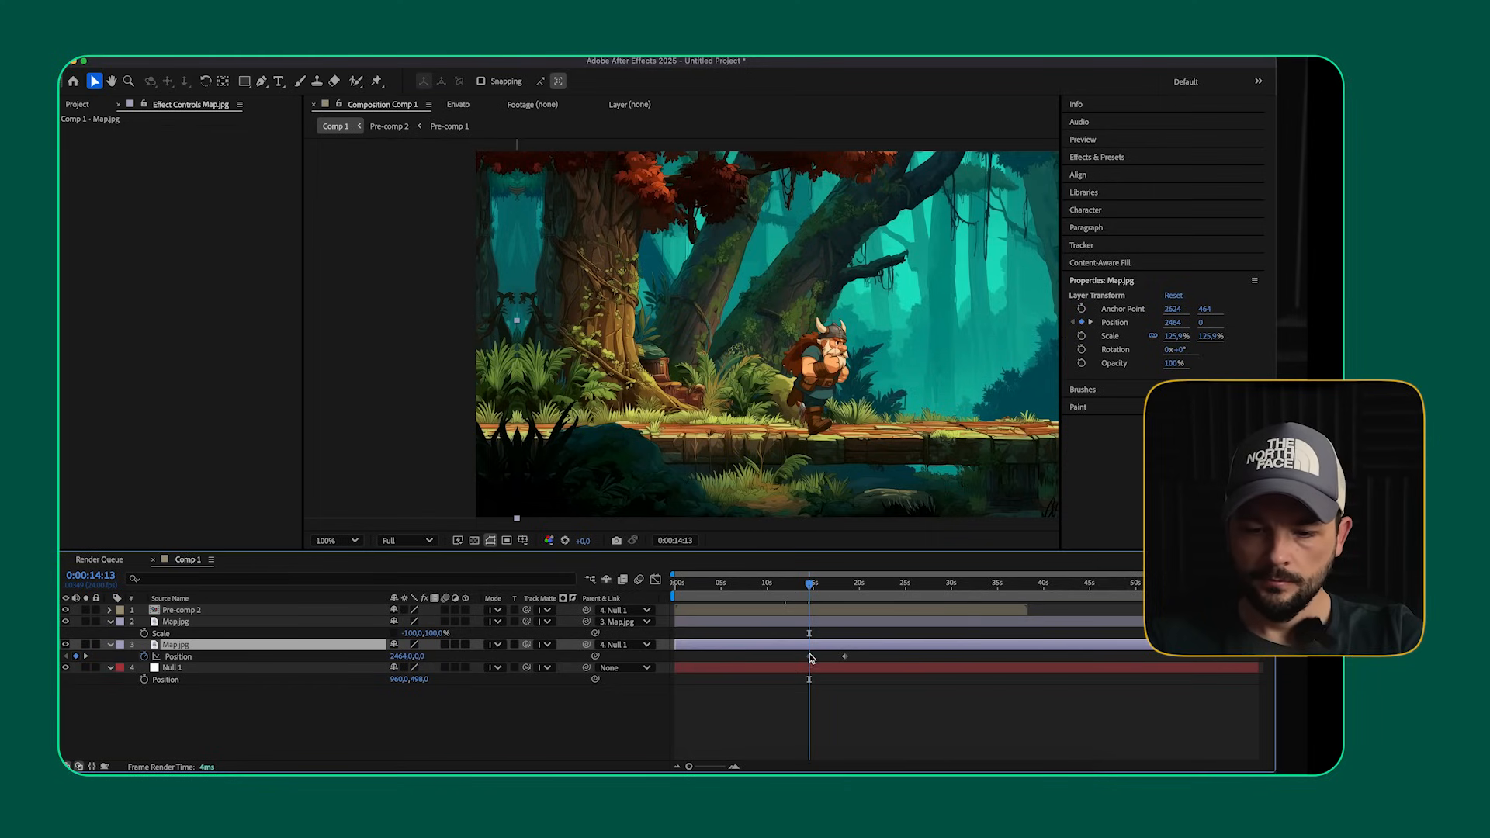
drag(809, 584, 771, 591)
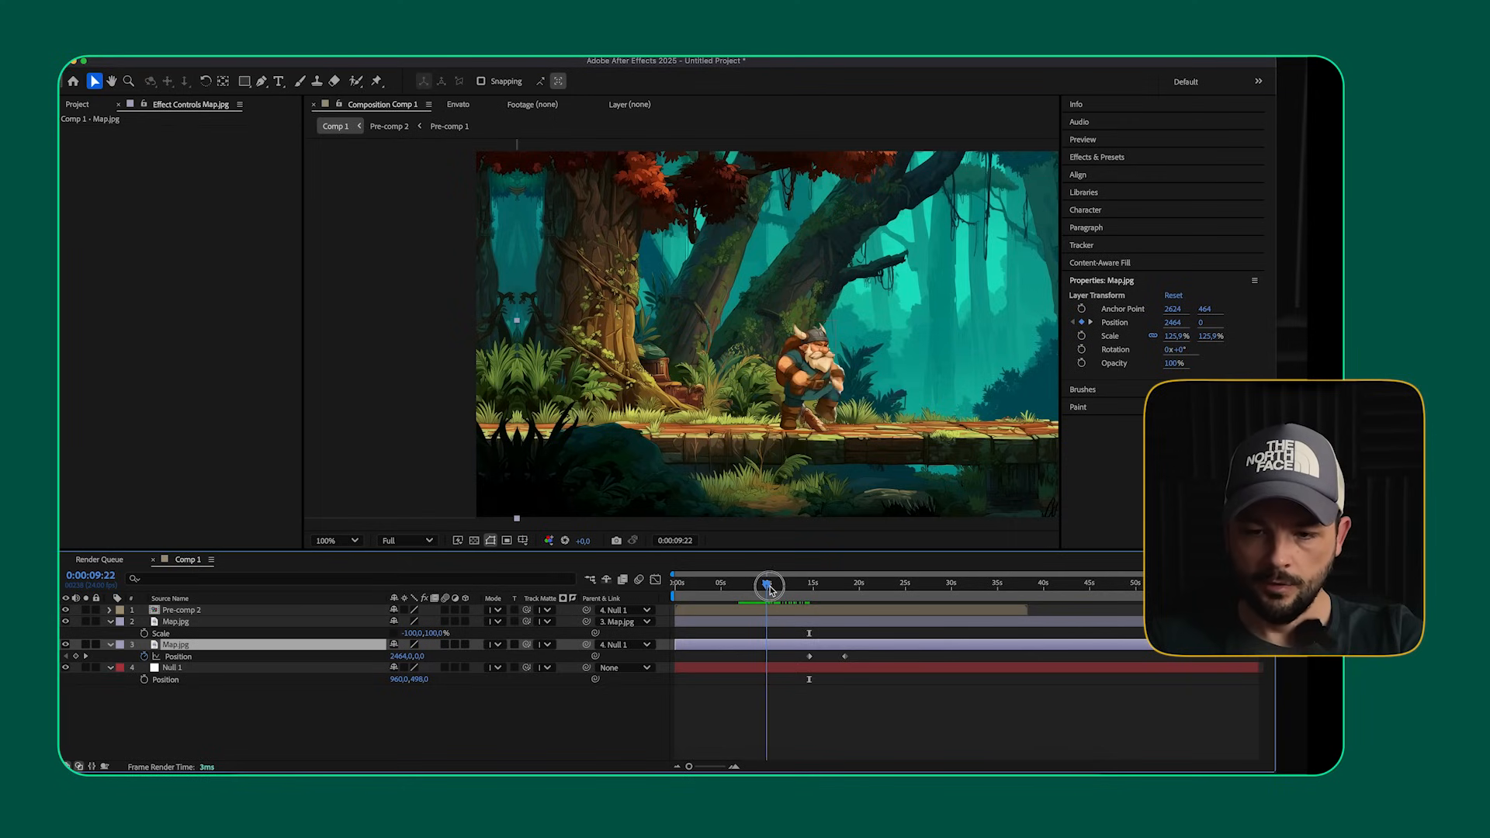
click(807, 654)
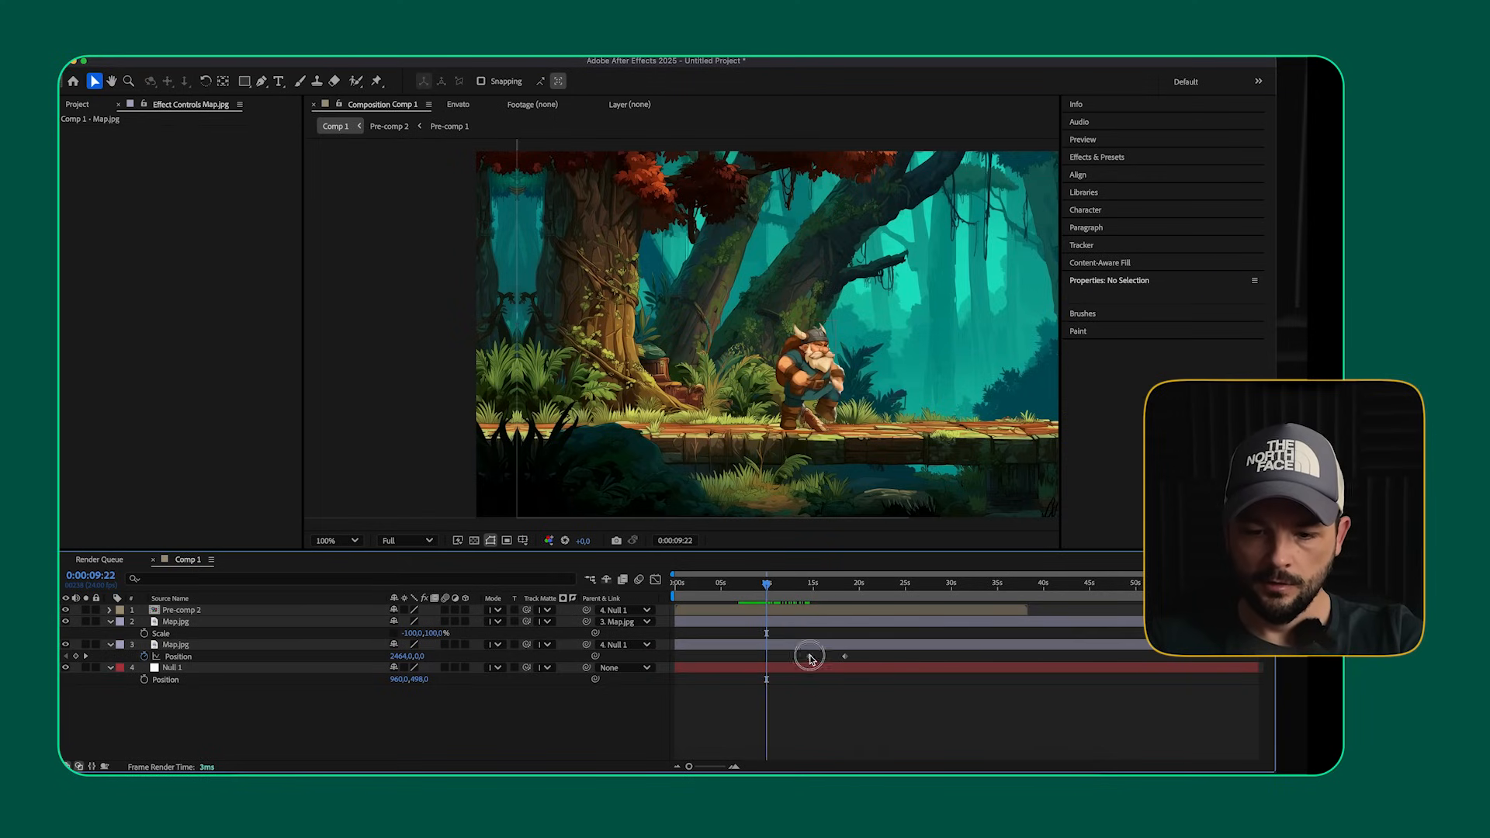
click(772, 661)
drag(772, 431, 968, 450)
scroll(967, 450, down, 2)
drag(885, 419, 683, 438)
scroll(683, 438, up, 2)
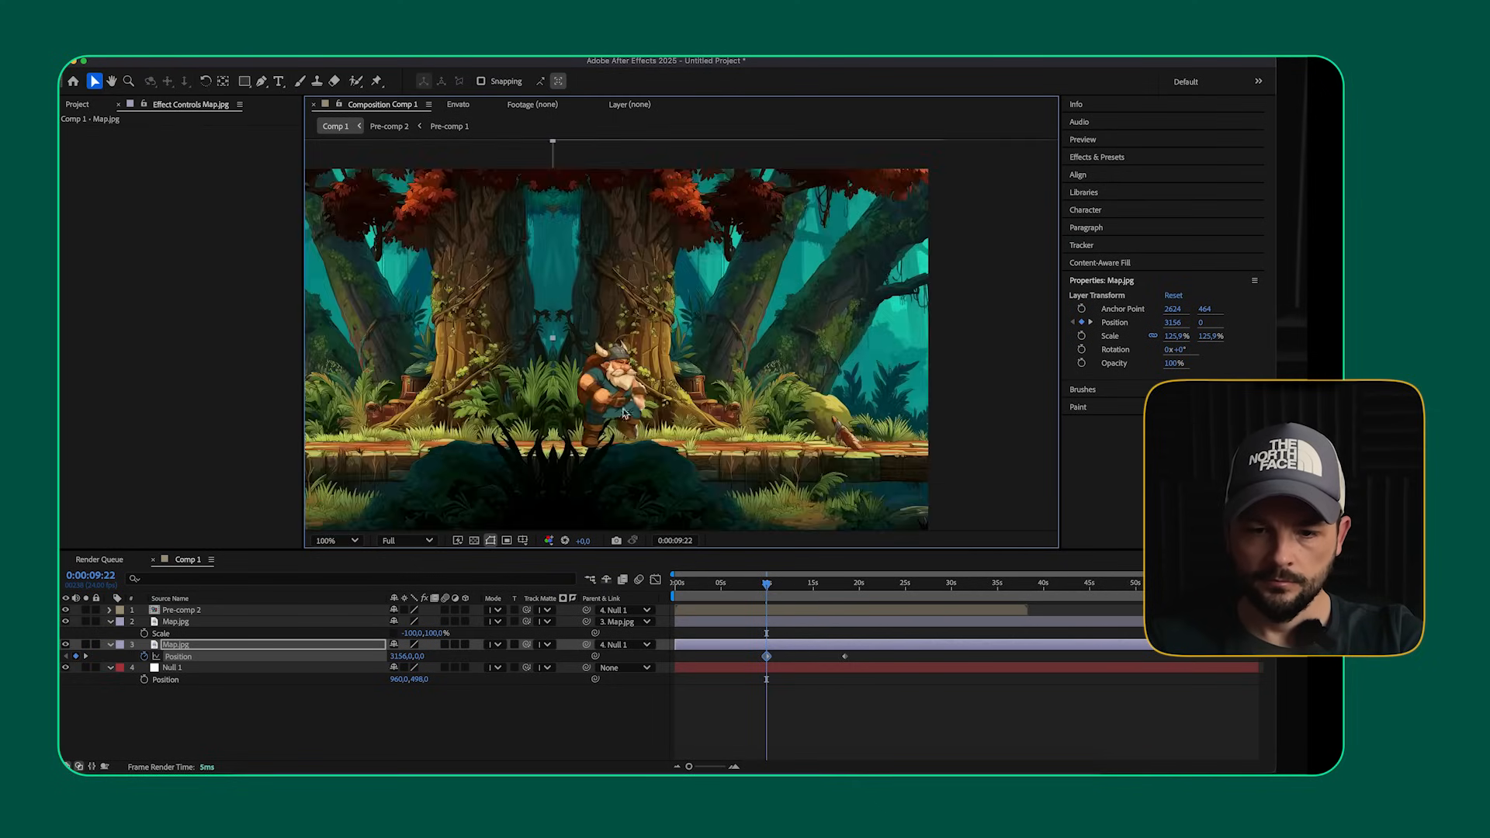
scroll(679, 440, down, 2)
drag(689, 382, 854, 376)
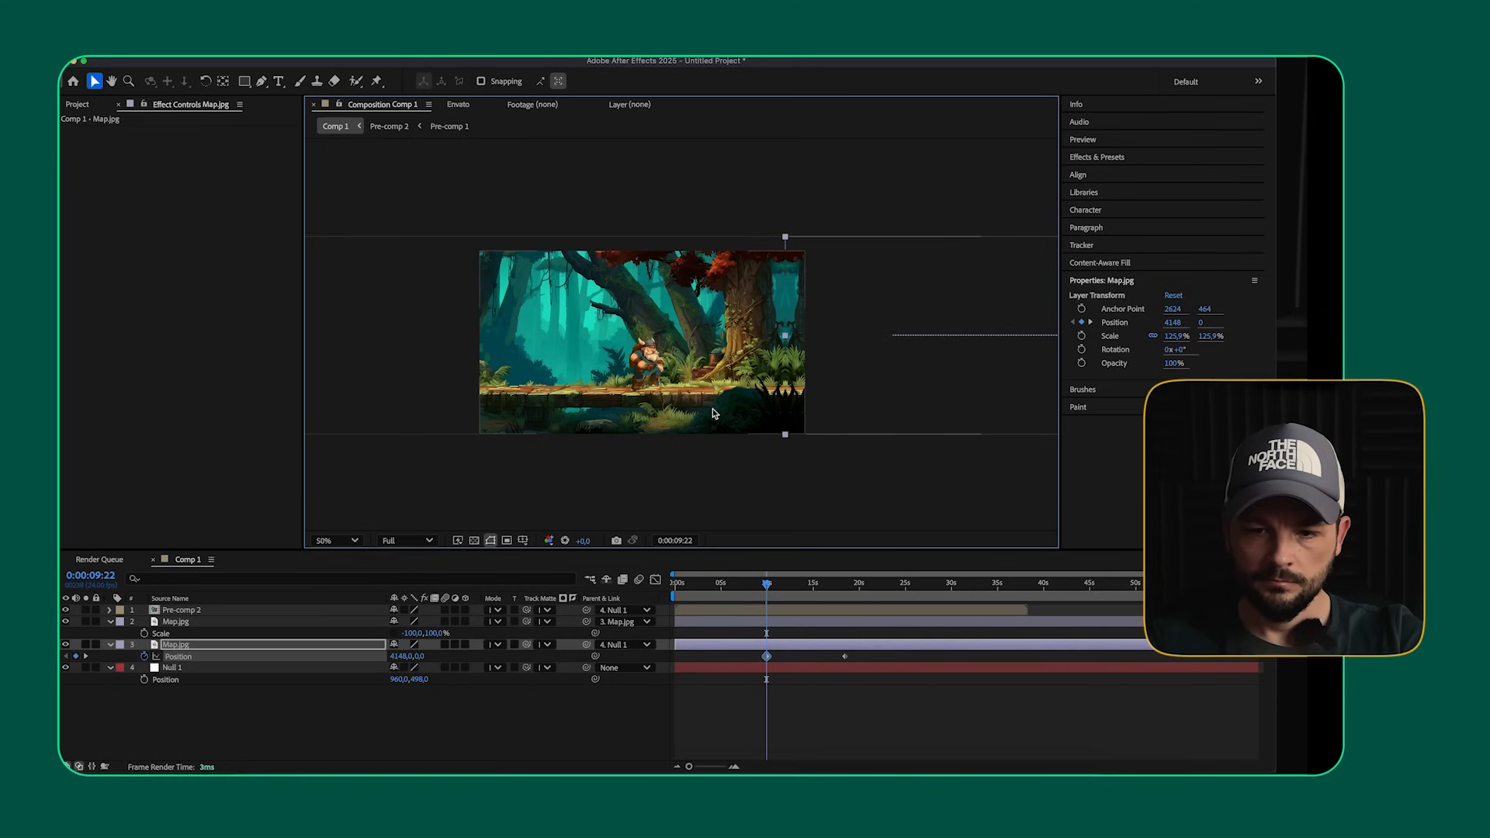
- Preview the scroll and move the original Map.jpg to about 644, 0 at 20:00 to add a position keyframe
scroll(714, 413, up, 2)
key(space)
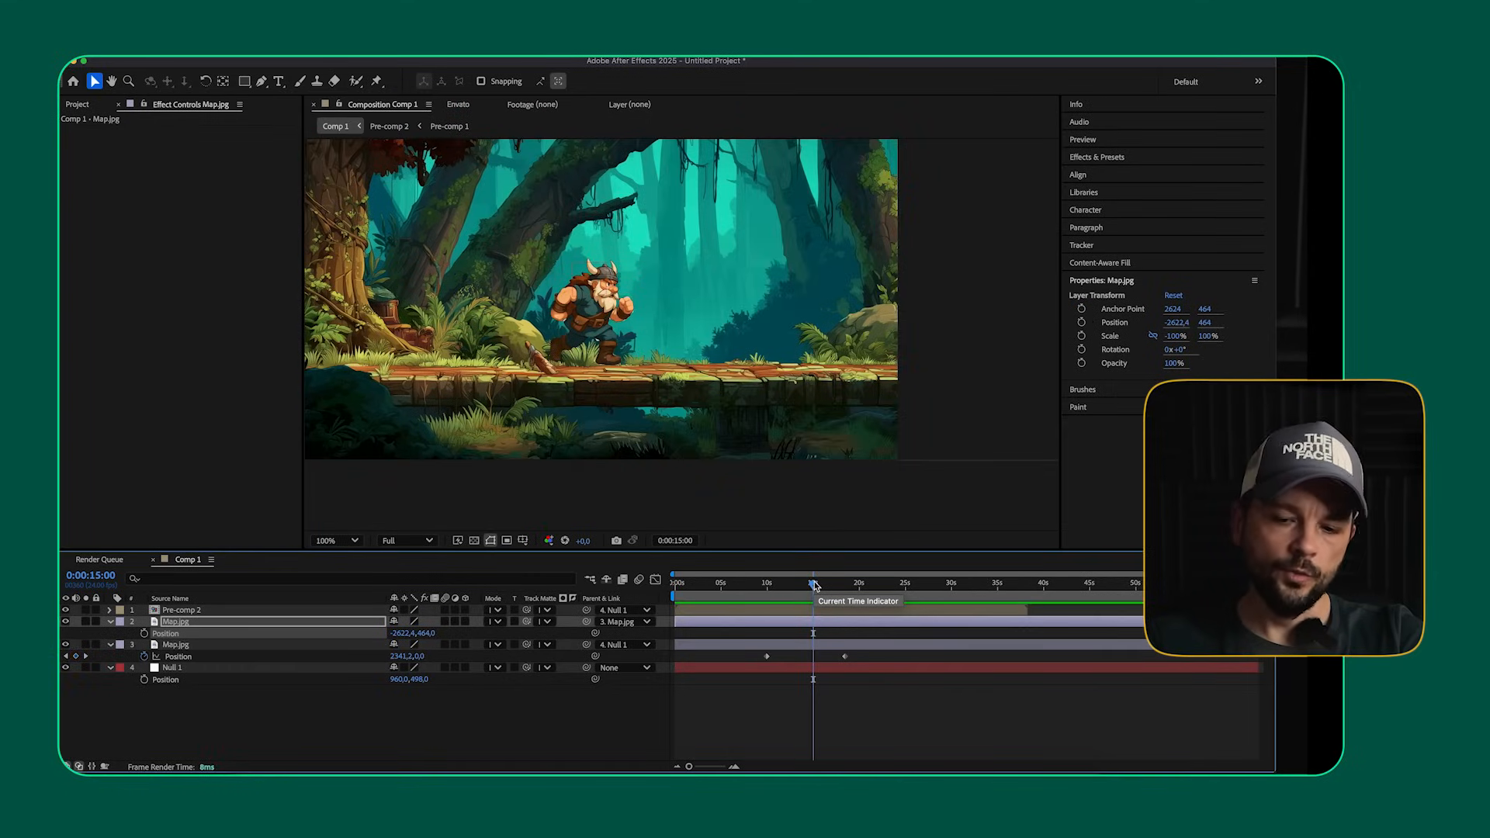
drag(813, 587, 842, 588)
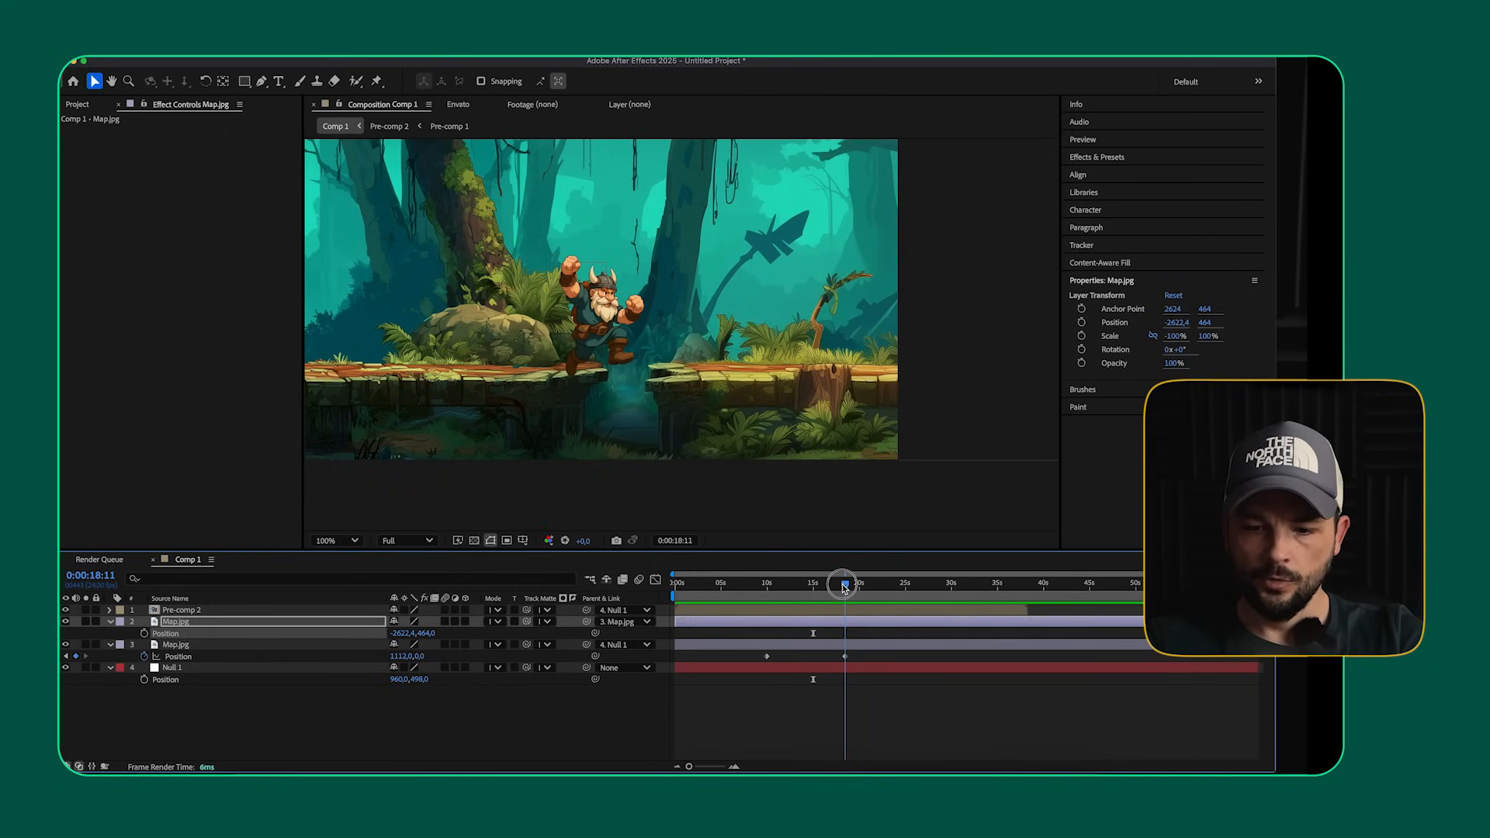
drag(842, 586, 856, 587)
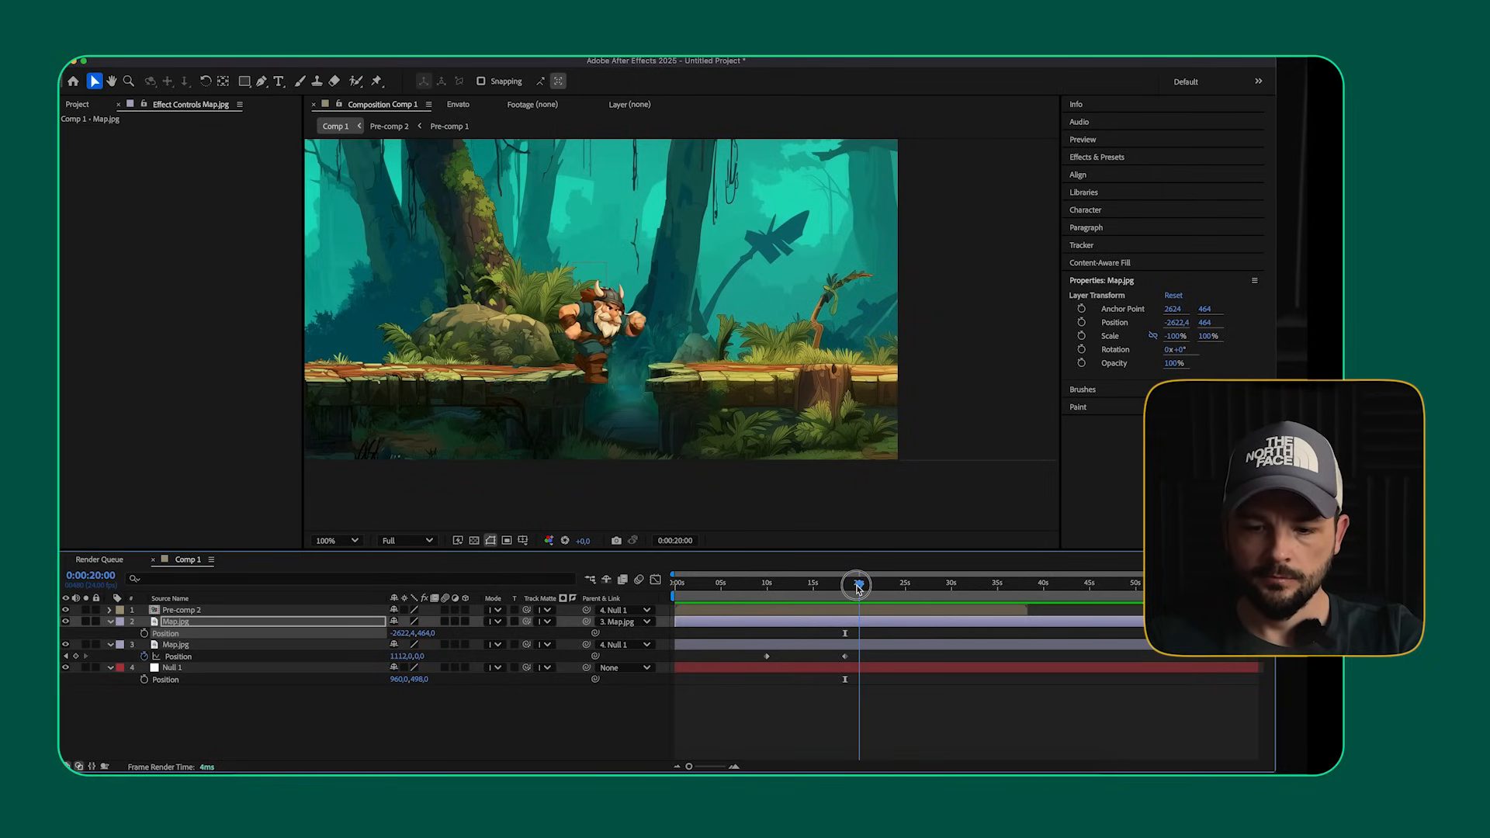
click(861, 645)
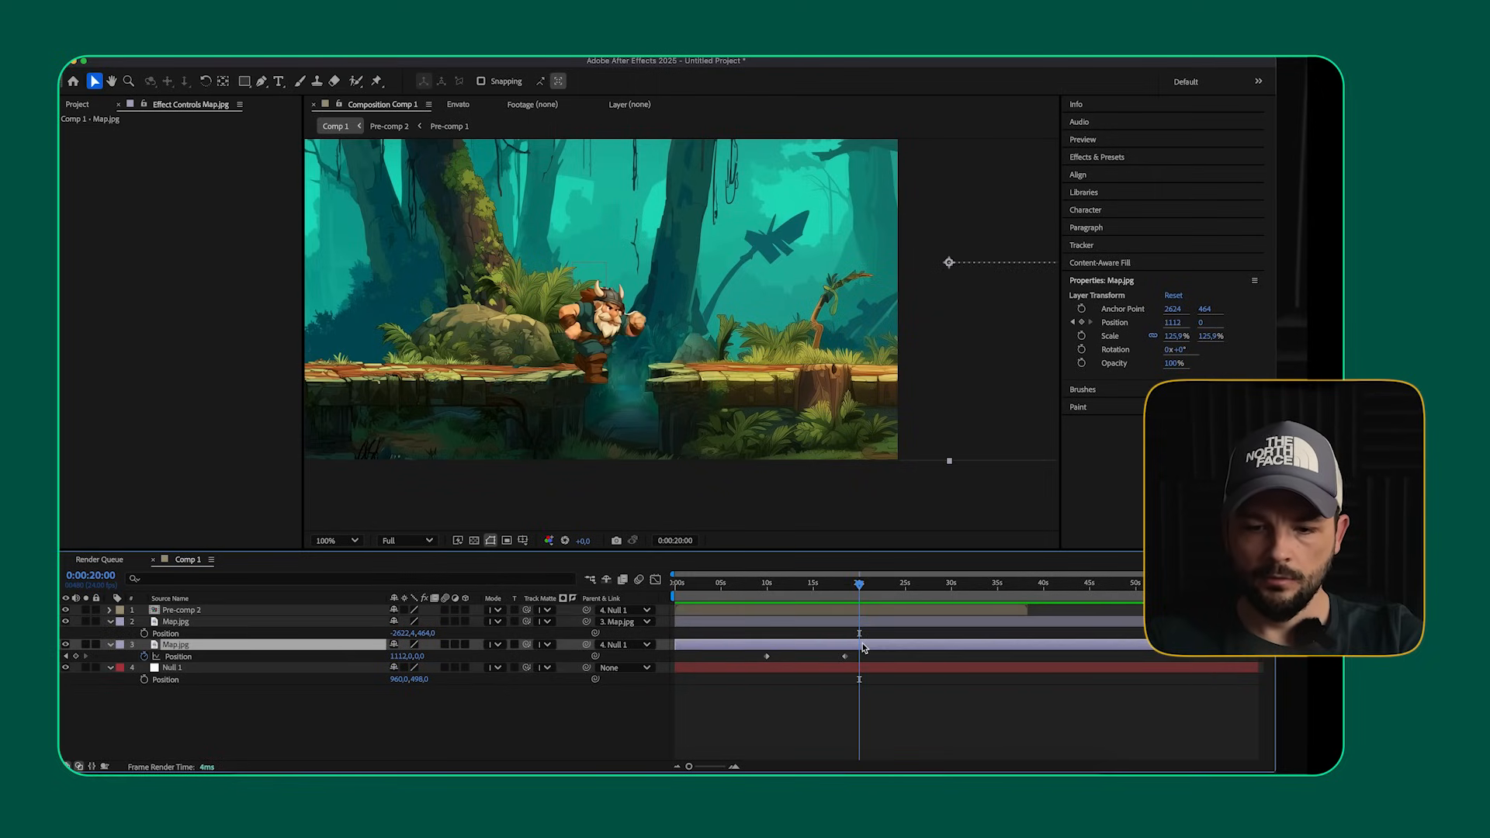
drag(701, 395, 557, 408)
mouse_move(857, 590)
mouse_down()
mouse_move(838, 590)
mouse_move(862, 593)
mouse_up()
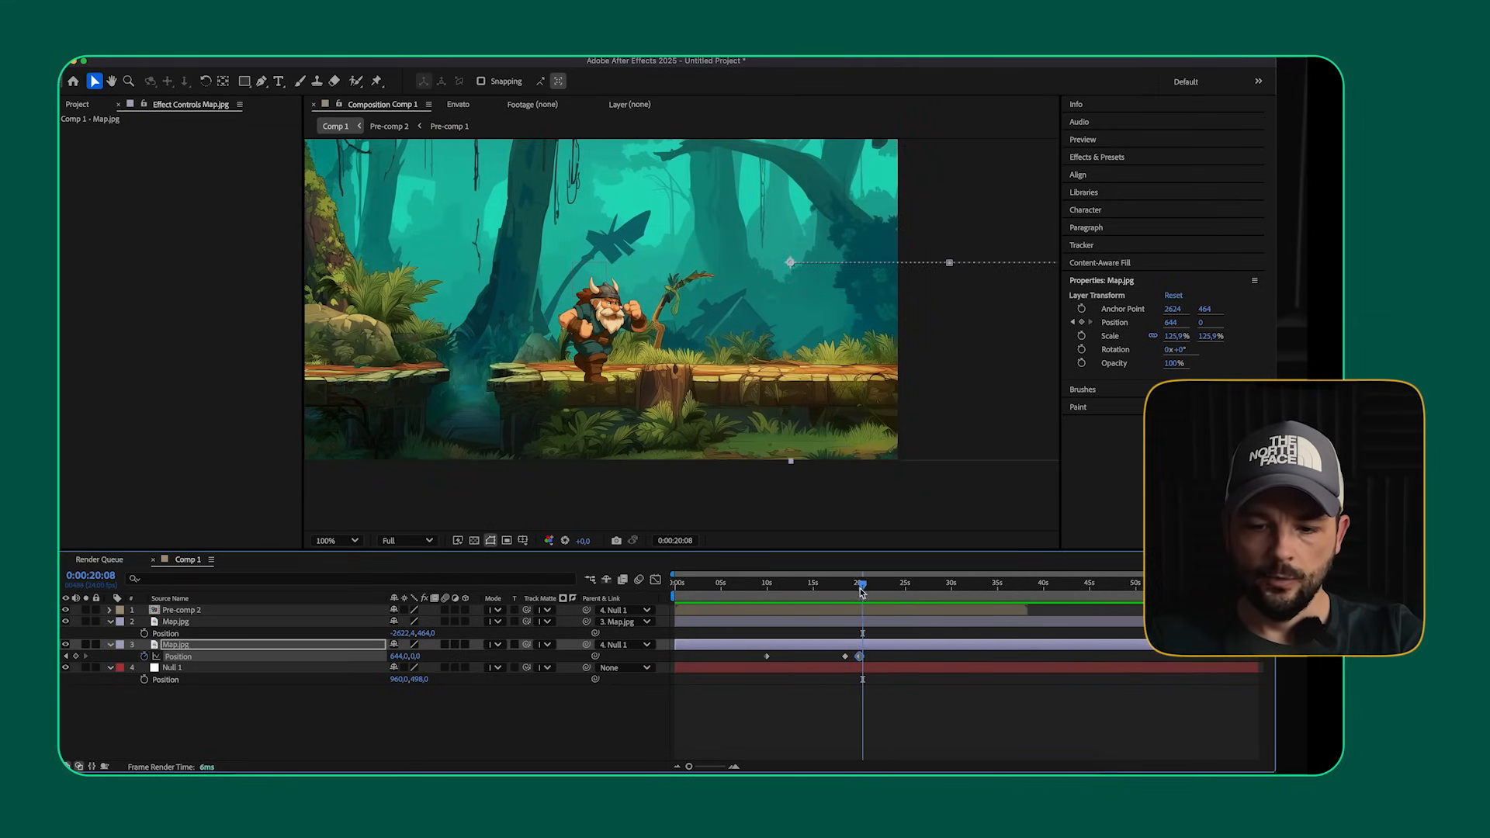
- Add position keyframes to the Viking's Pre-comp 2 layer at the map's 18:11 and 20:00 keyframes
key(j)
click(864, 613)
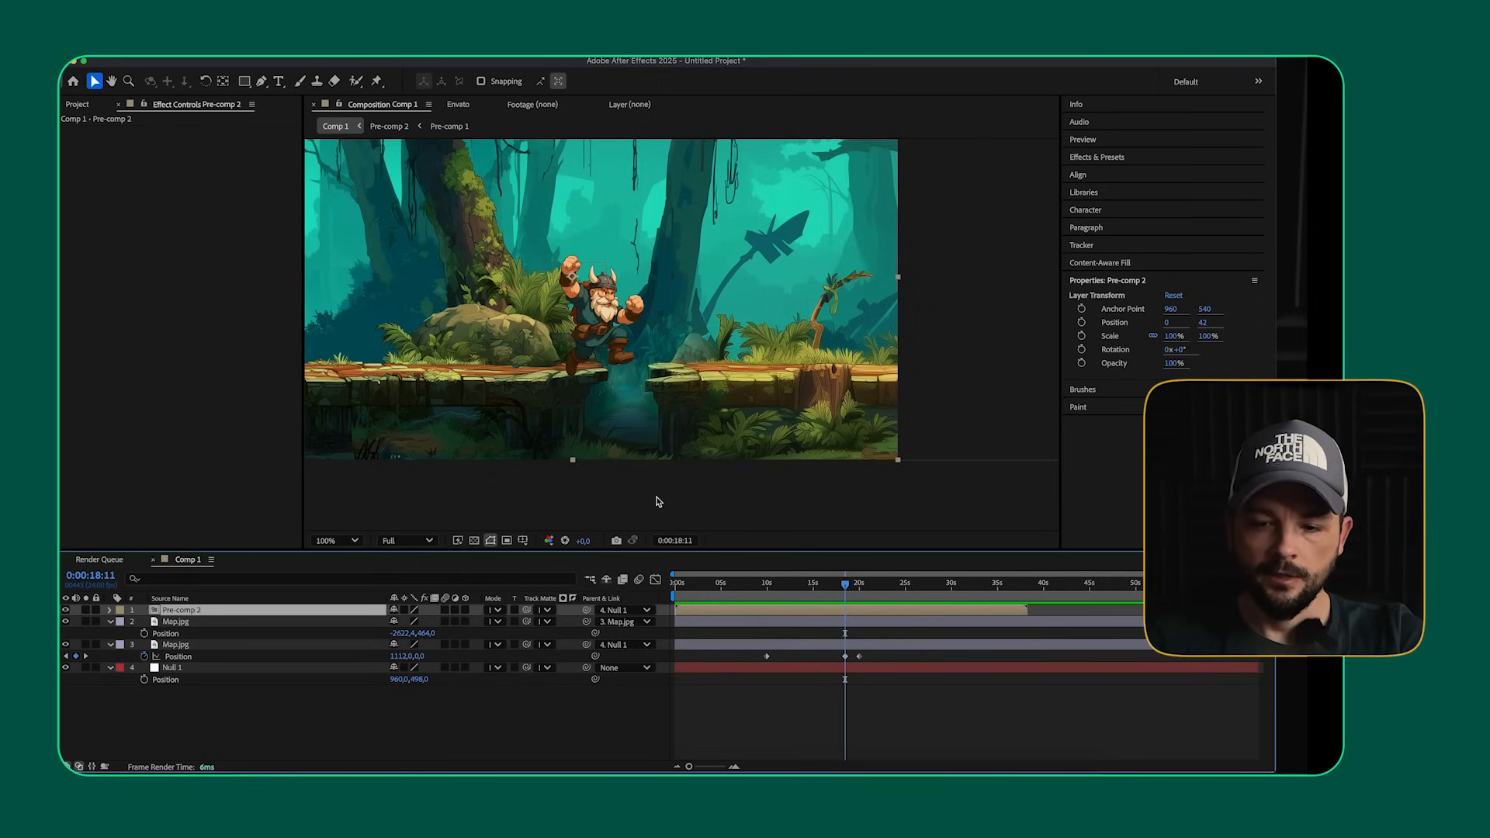
key(alt+shift+p)
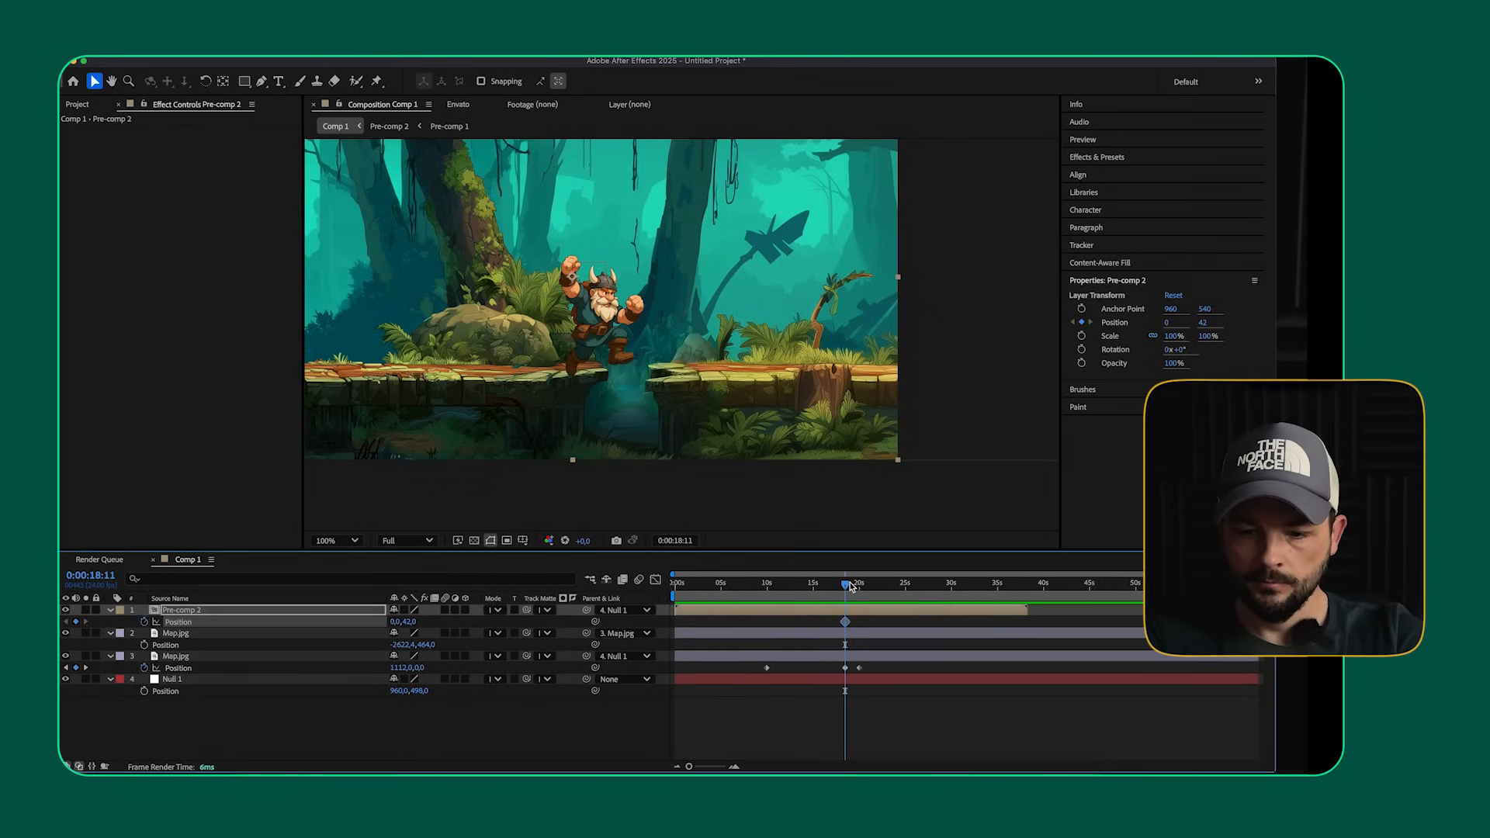
drag(850, 587, 860, 584)
click(75, 622)
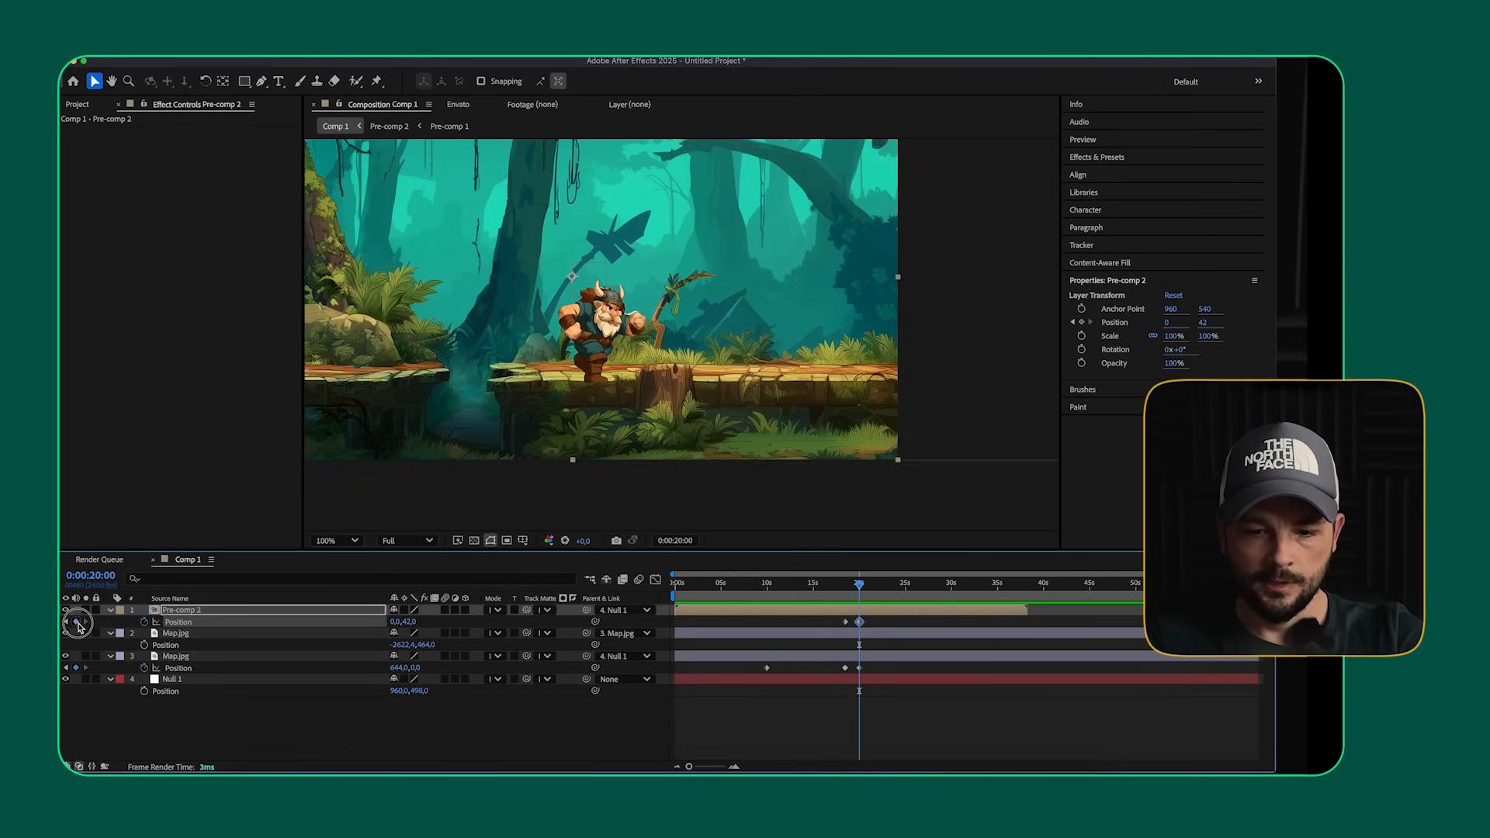
- Raise the Viking to about 0, -154 at 19:01 as the jump's peak and preview the jump
mouse_move(860, 586)
mouse_down()
mouse_move(881, 585)
mouse_move(854, 584)
mouse_up()
scroll(854, 589, up, 3)
drag(589, 349, 593, 282)
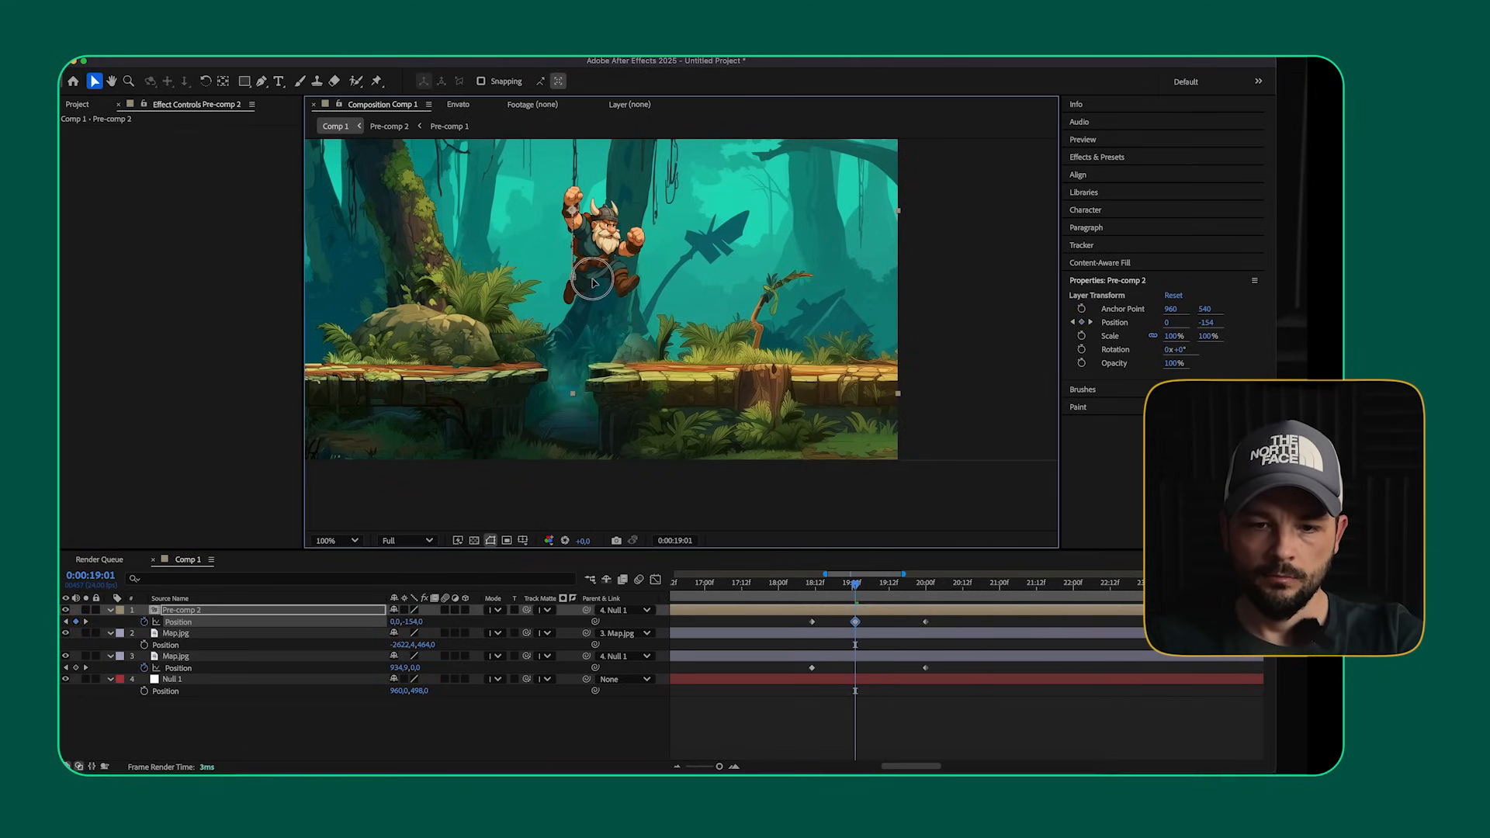
mouse_move(858, 576)
mouse_down()
mouse_move(829, 578)
mouse_move(857, 582)
mouse_up()
key(space)
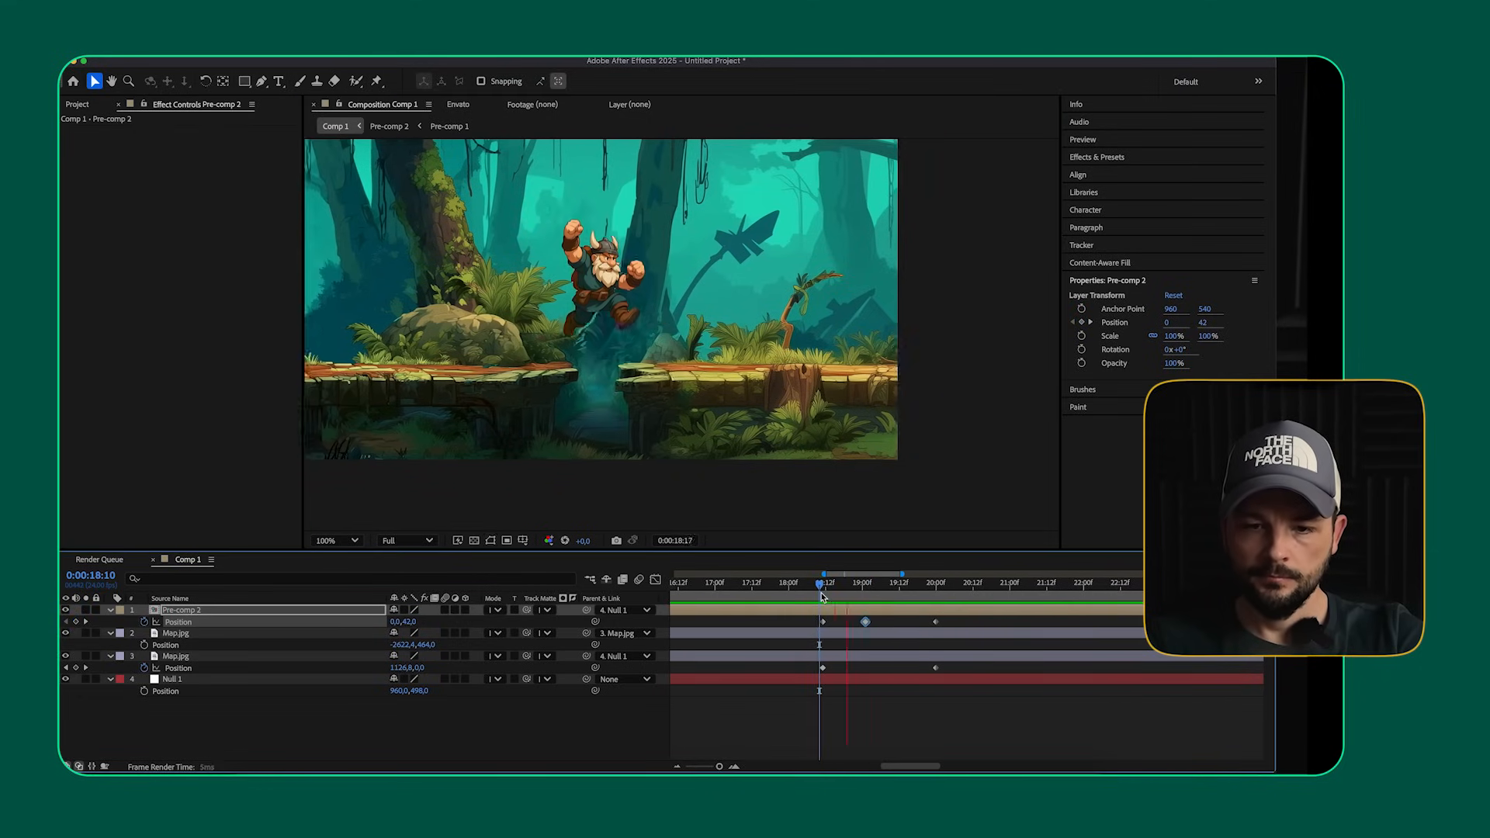
key(space)
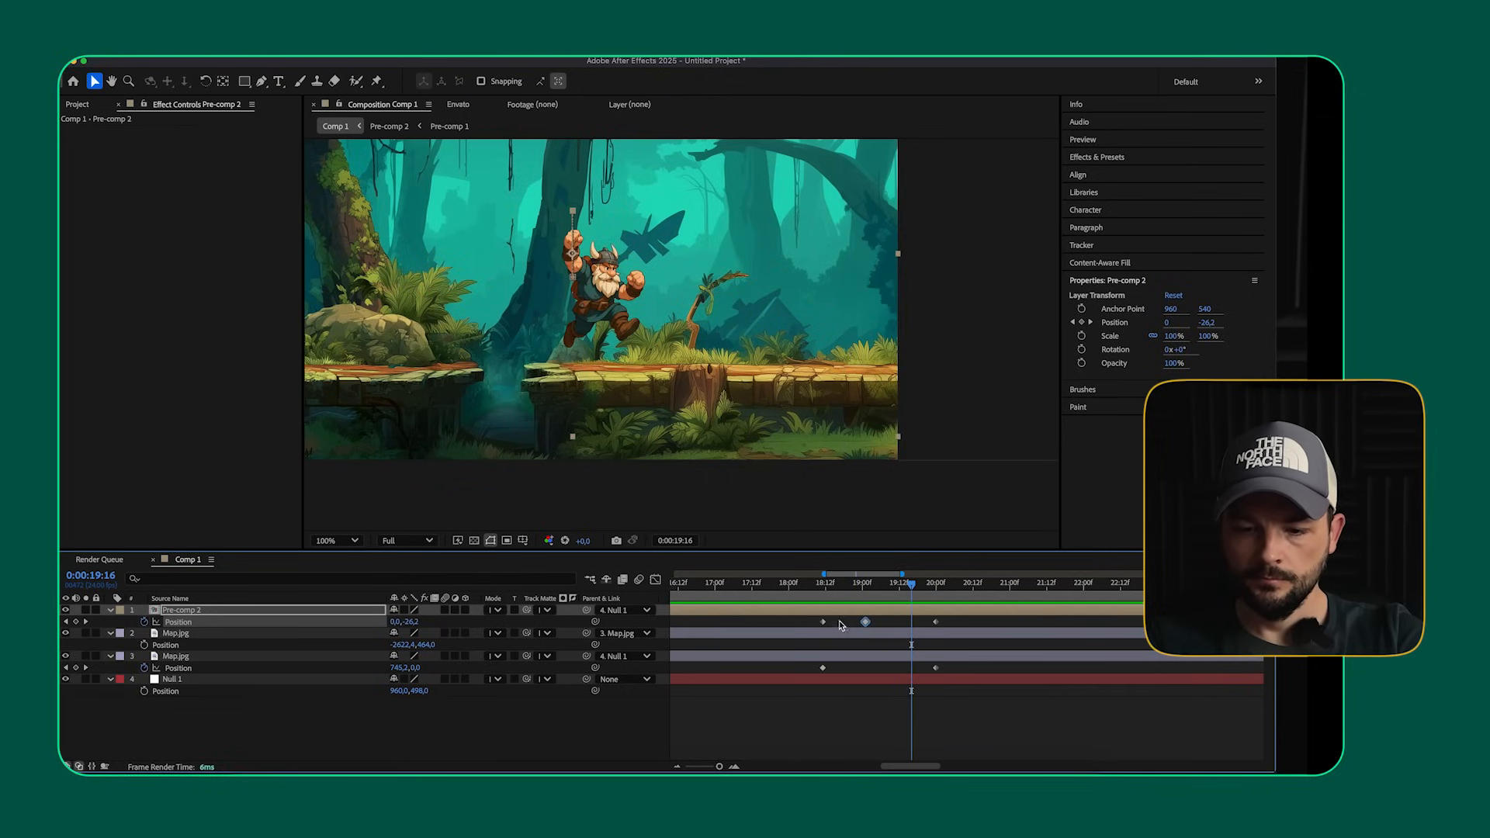
- Delay the jump's peak position keyframe by a few frames and apply Easy Ease to it
drag(865, 622, 875, 623)
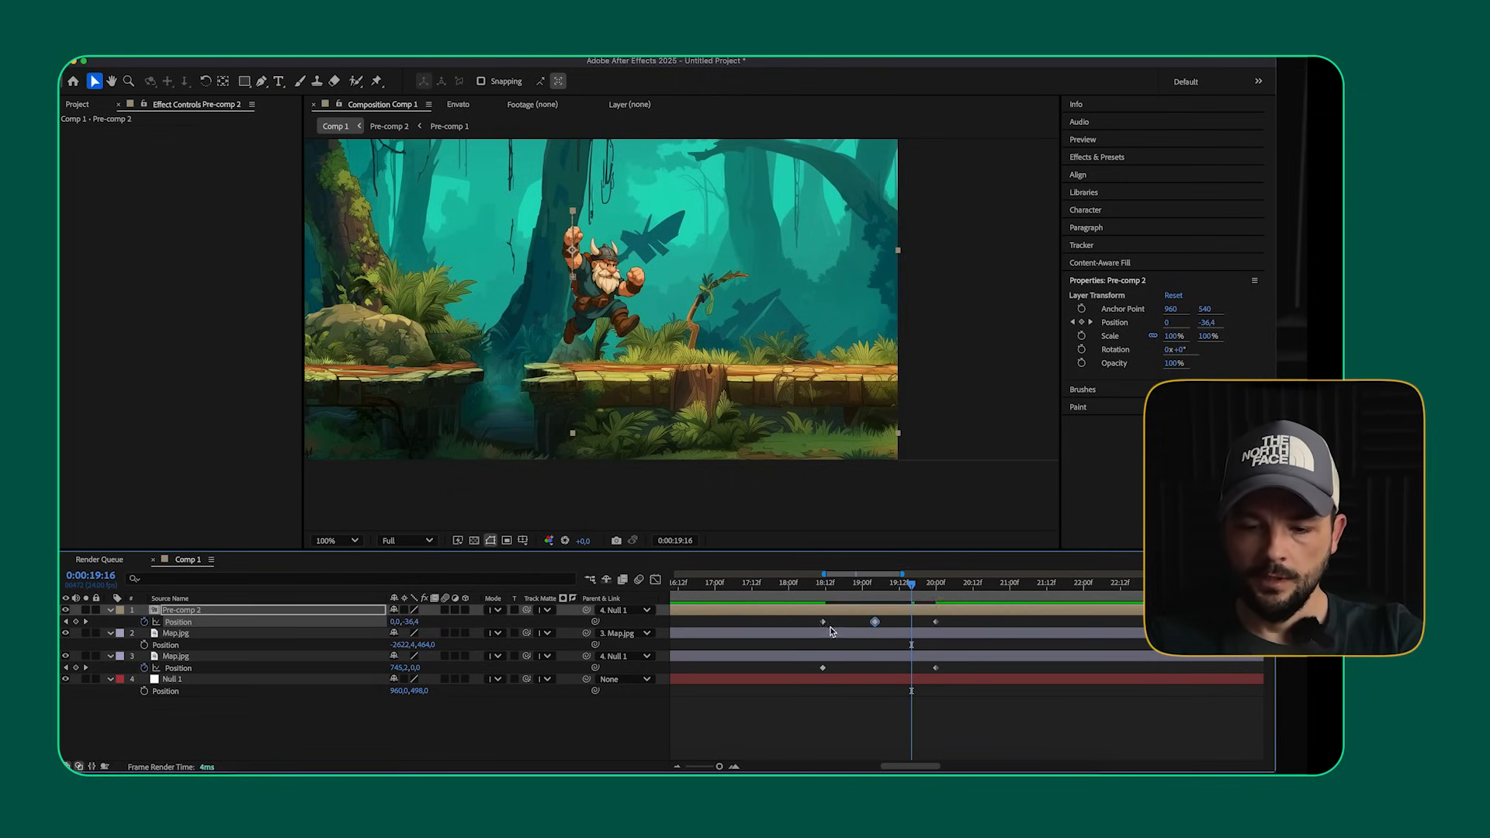
right_click(876, 623)
mouse_move(1001, 758)
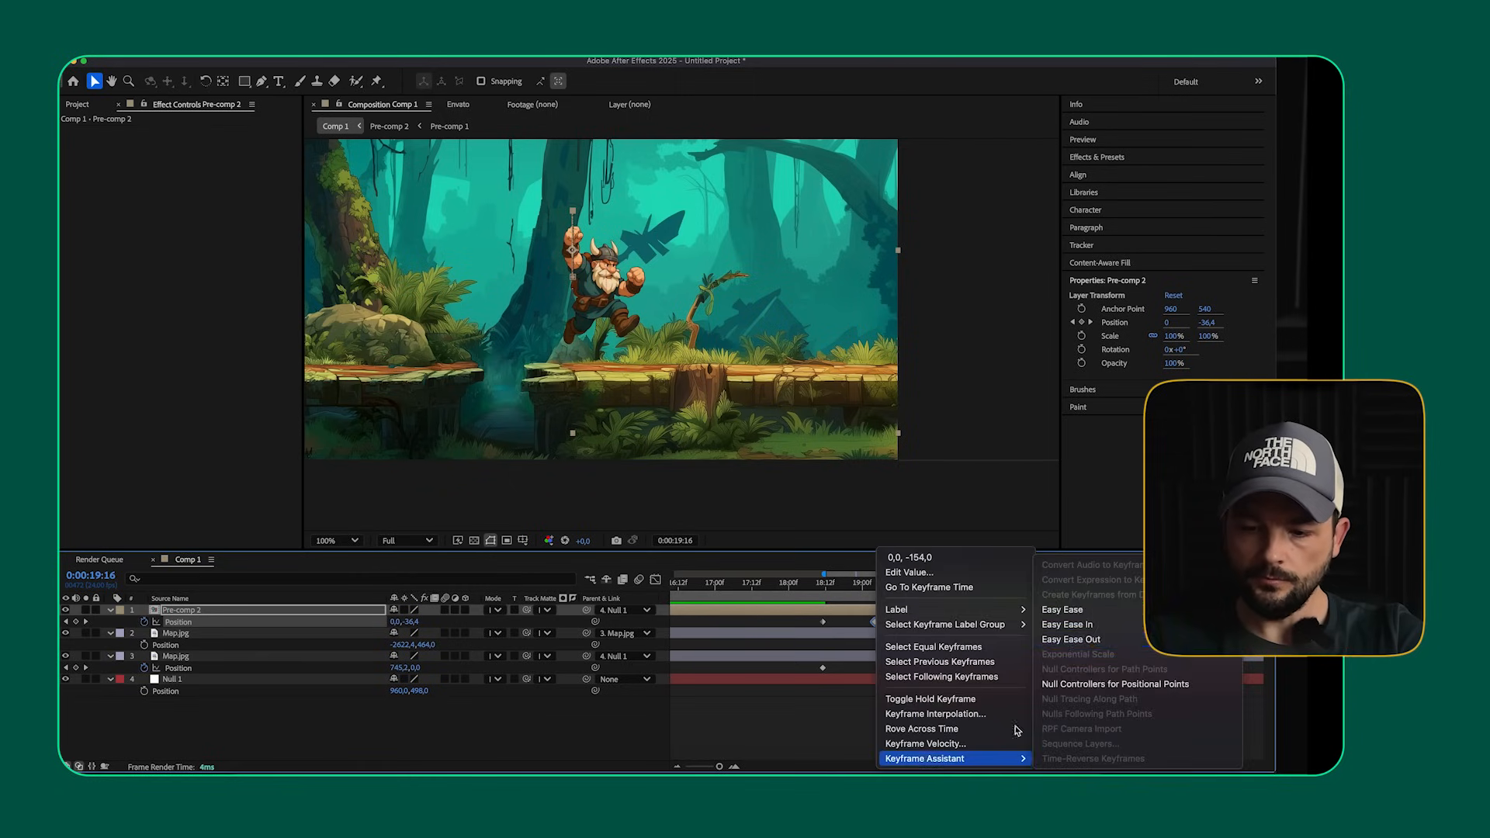
click(1064, 608)
drag(835, 586, 882, 599)
- Extend the peak keyframe's easing influence at zero speed in the speed graph and preview the jump
click(655, 581)
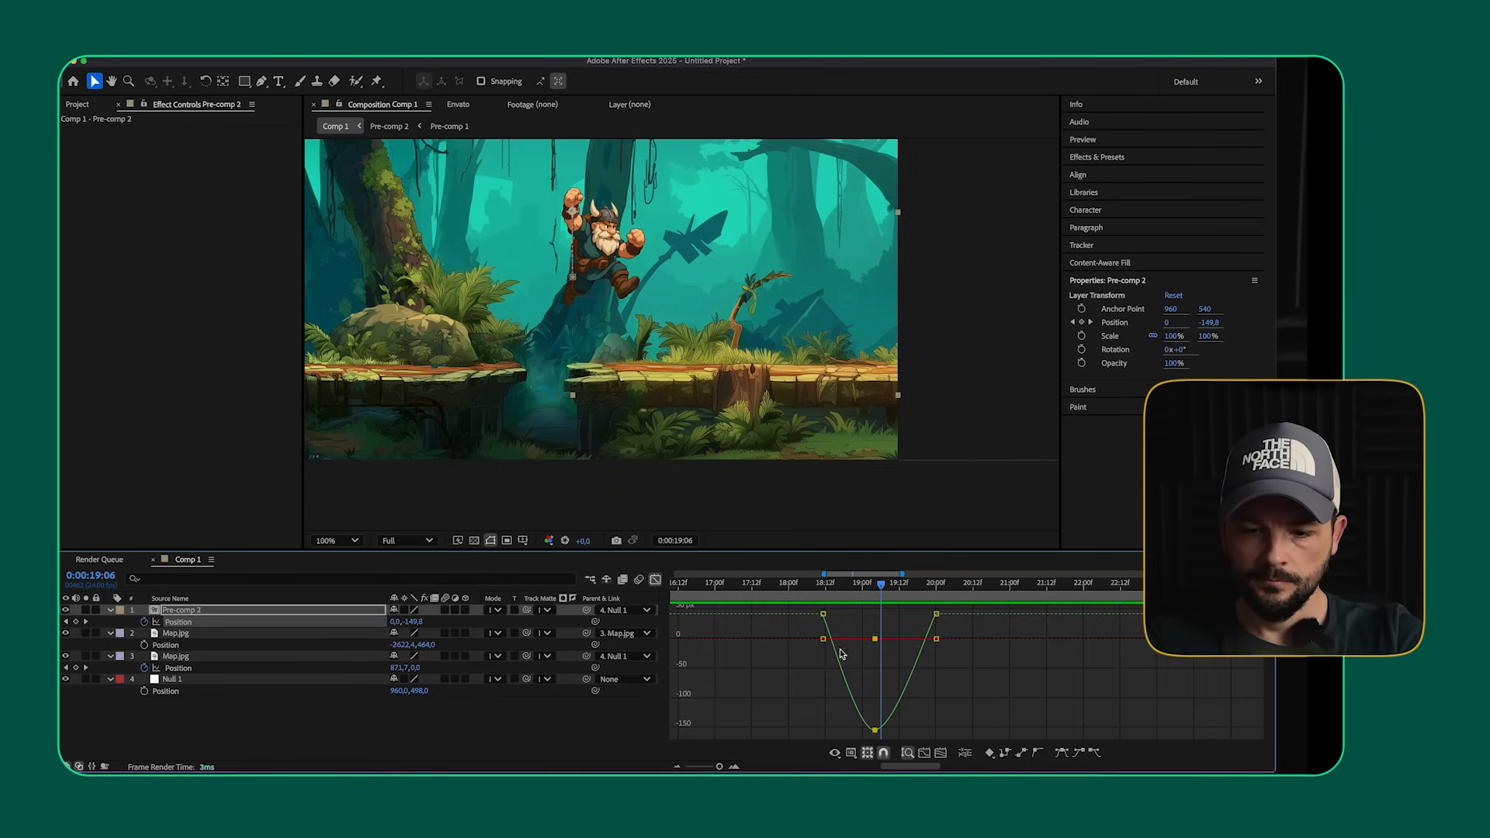
right_click(797, 682)
click(876, 648)
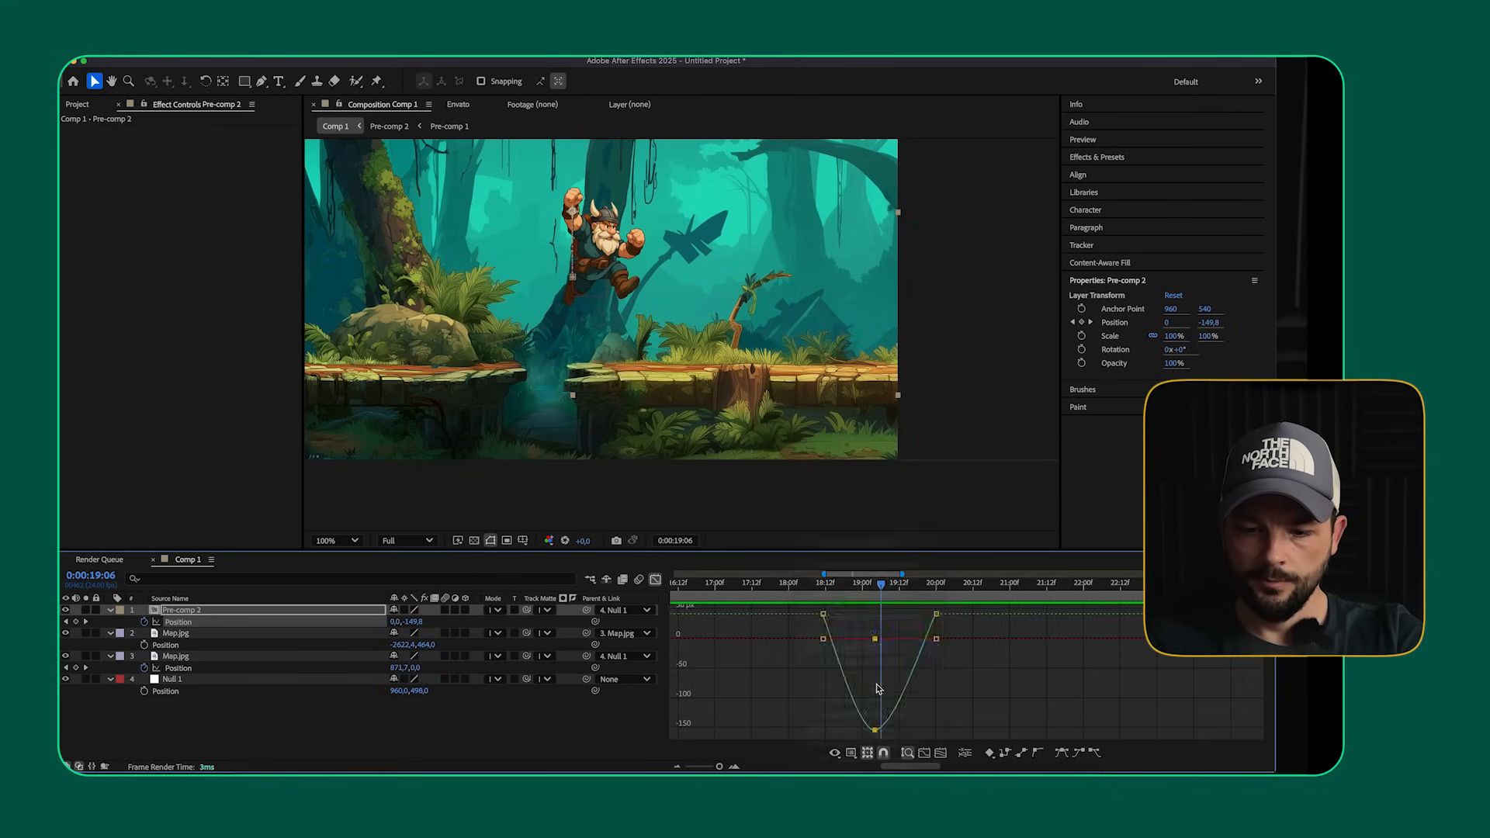
drag(866, 731, 905, 731)
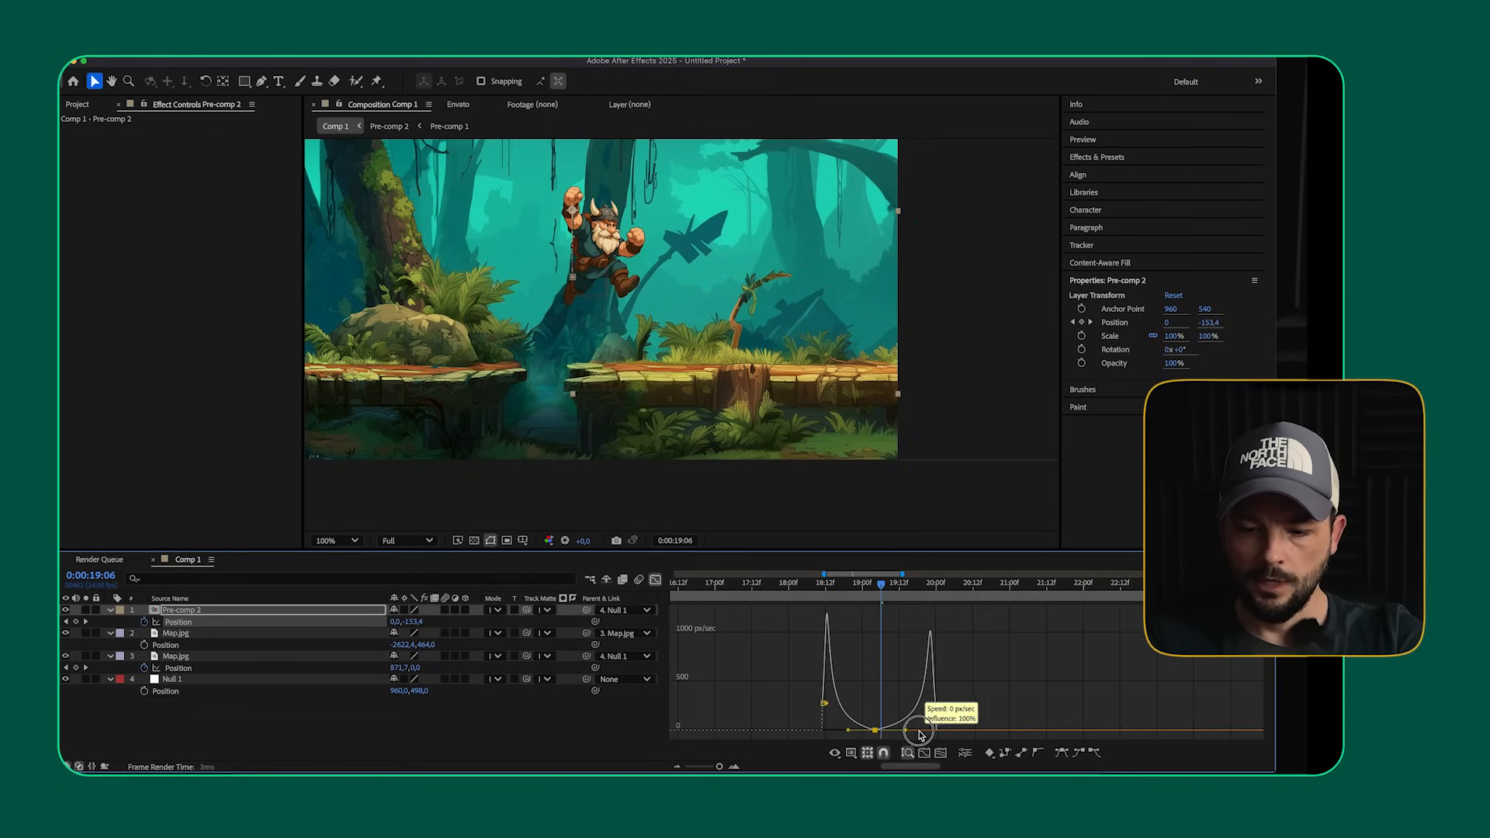
click(807, 584)
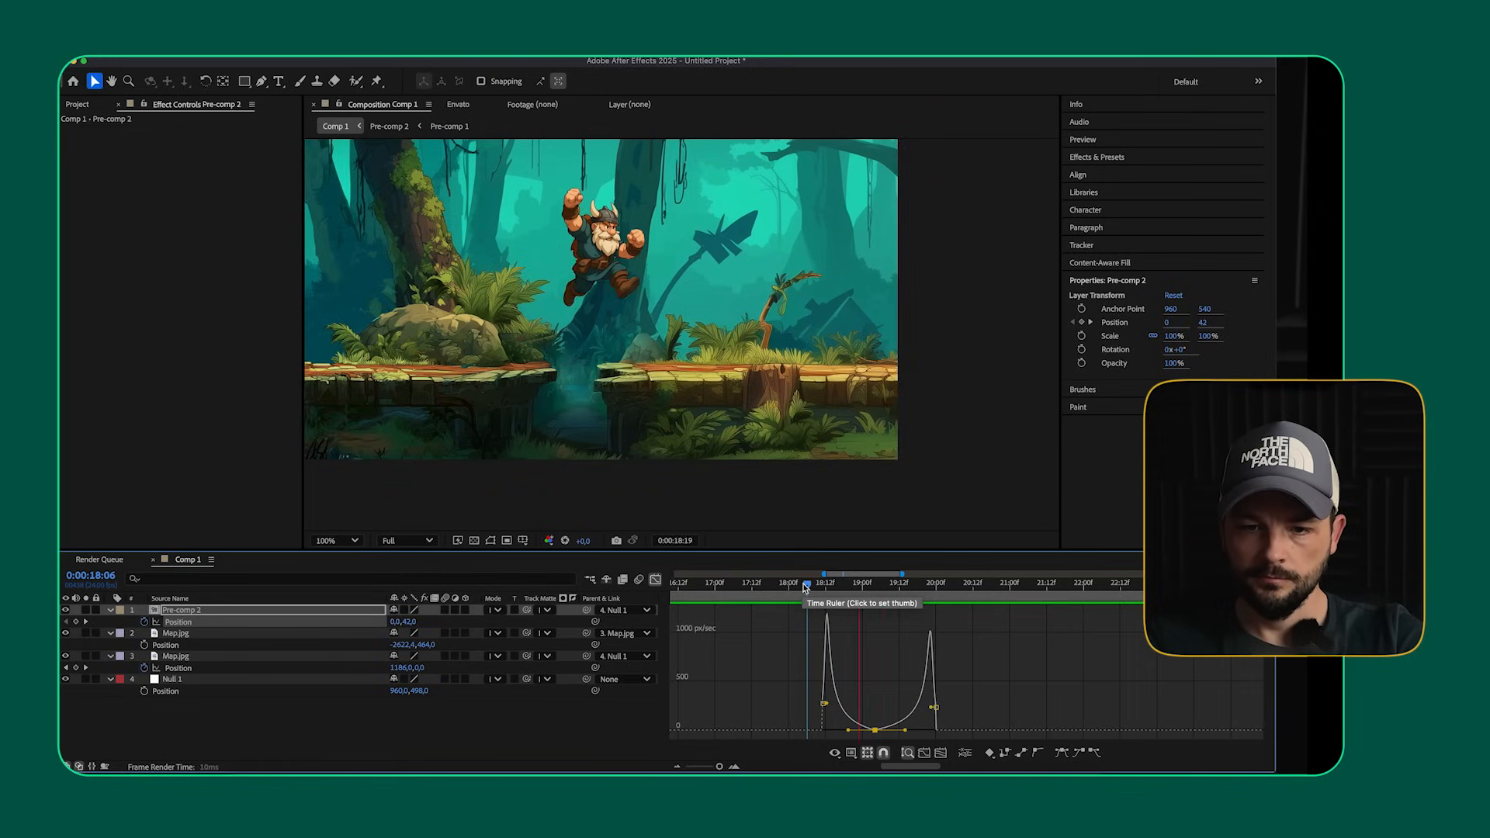
key(space)
click(656, 582)
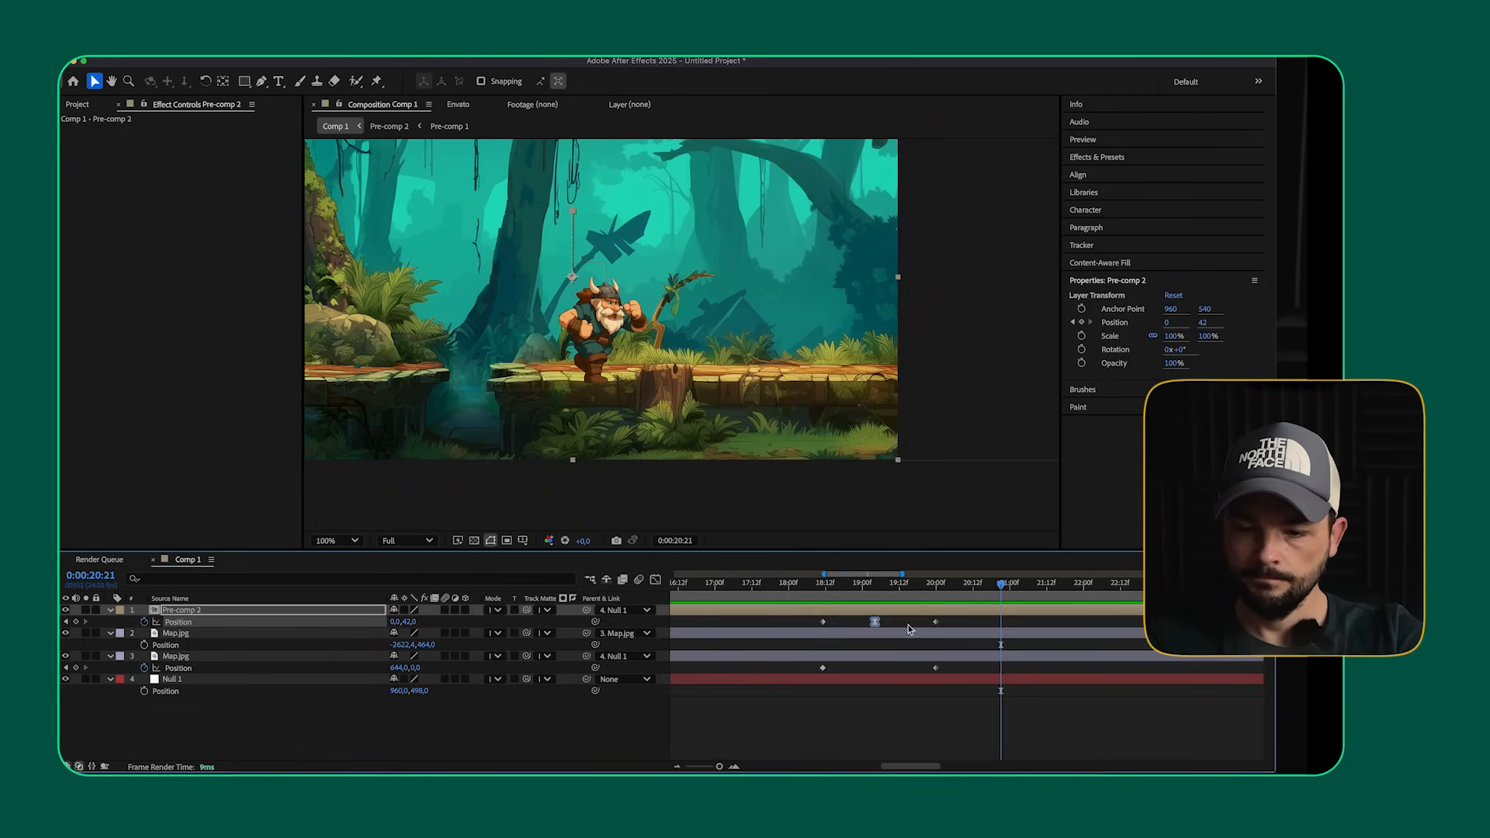
- Add a position keyframe to the original Map.jpg at 22:18, holding it at 644, 0 from the landing
click(829, 589)
drag(830, 594, 1062, 589)
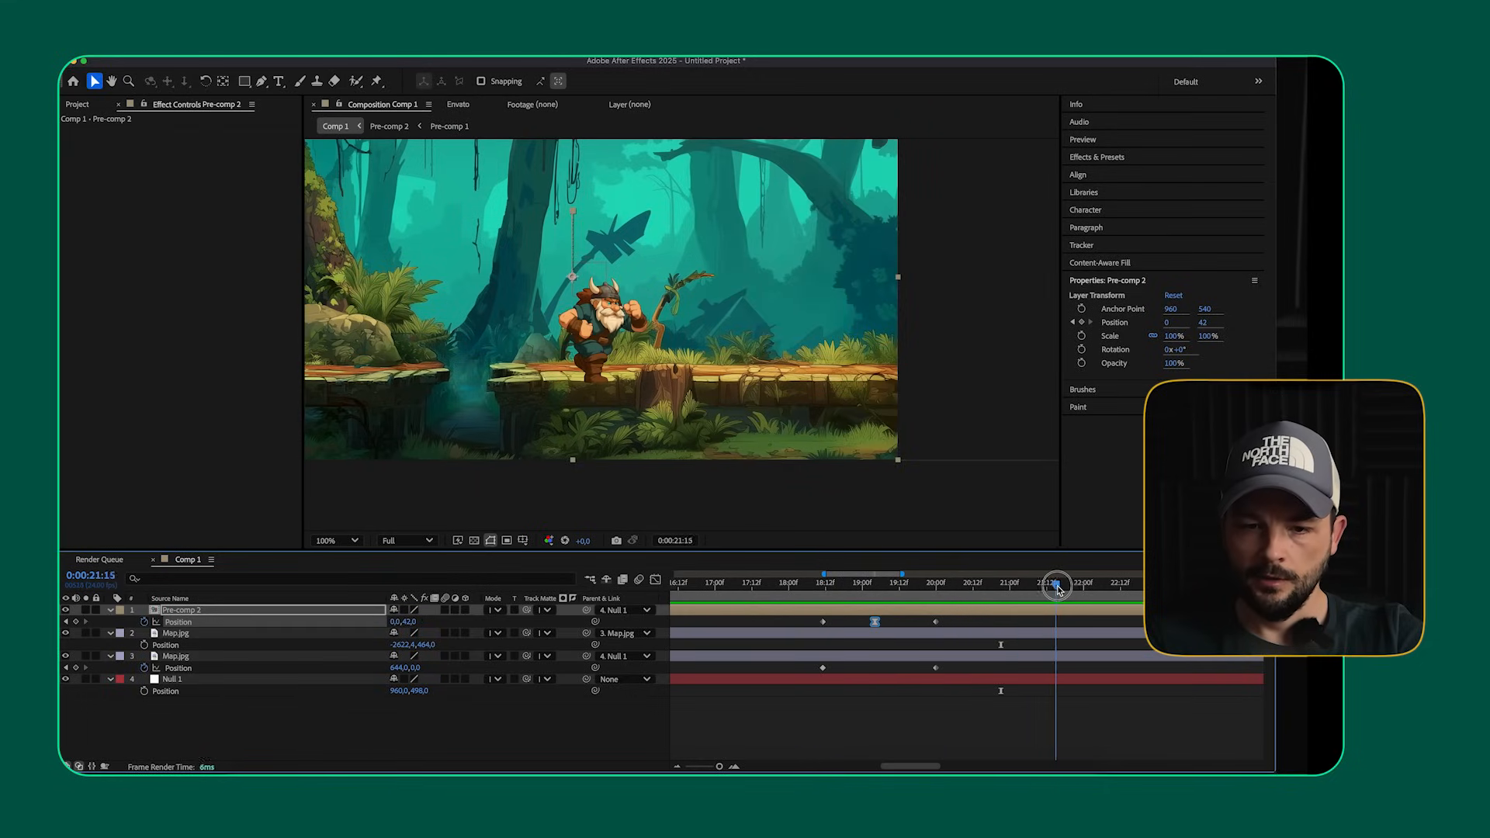
key(;)
click(890, 585)
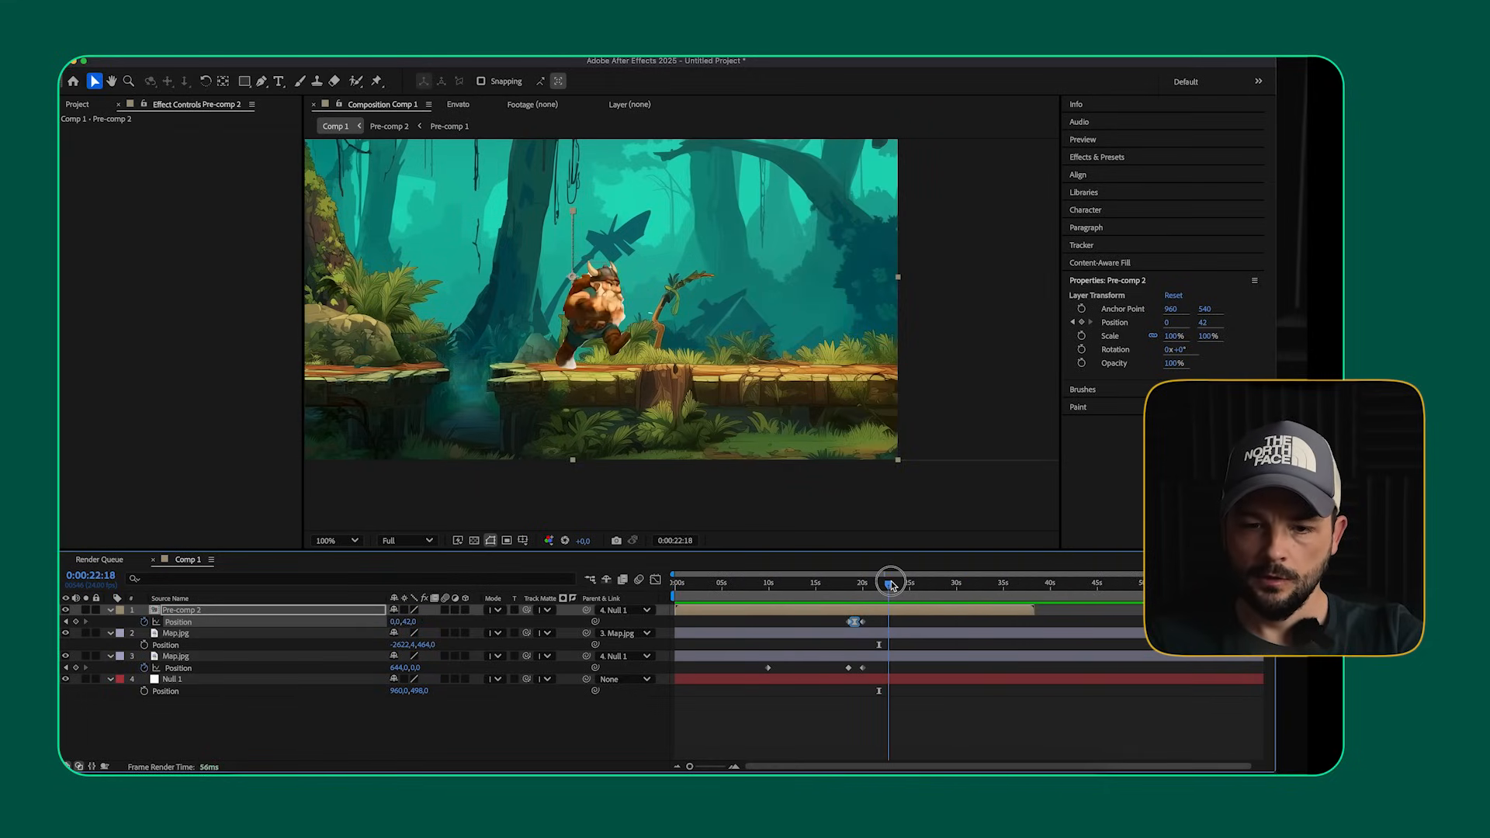
click(893, 609)
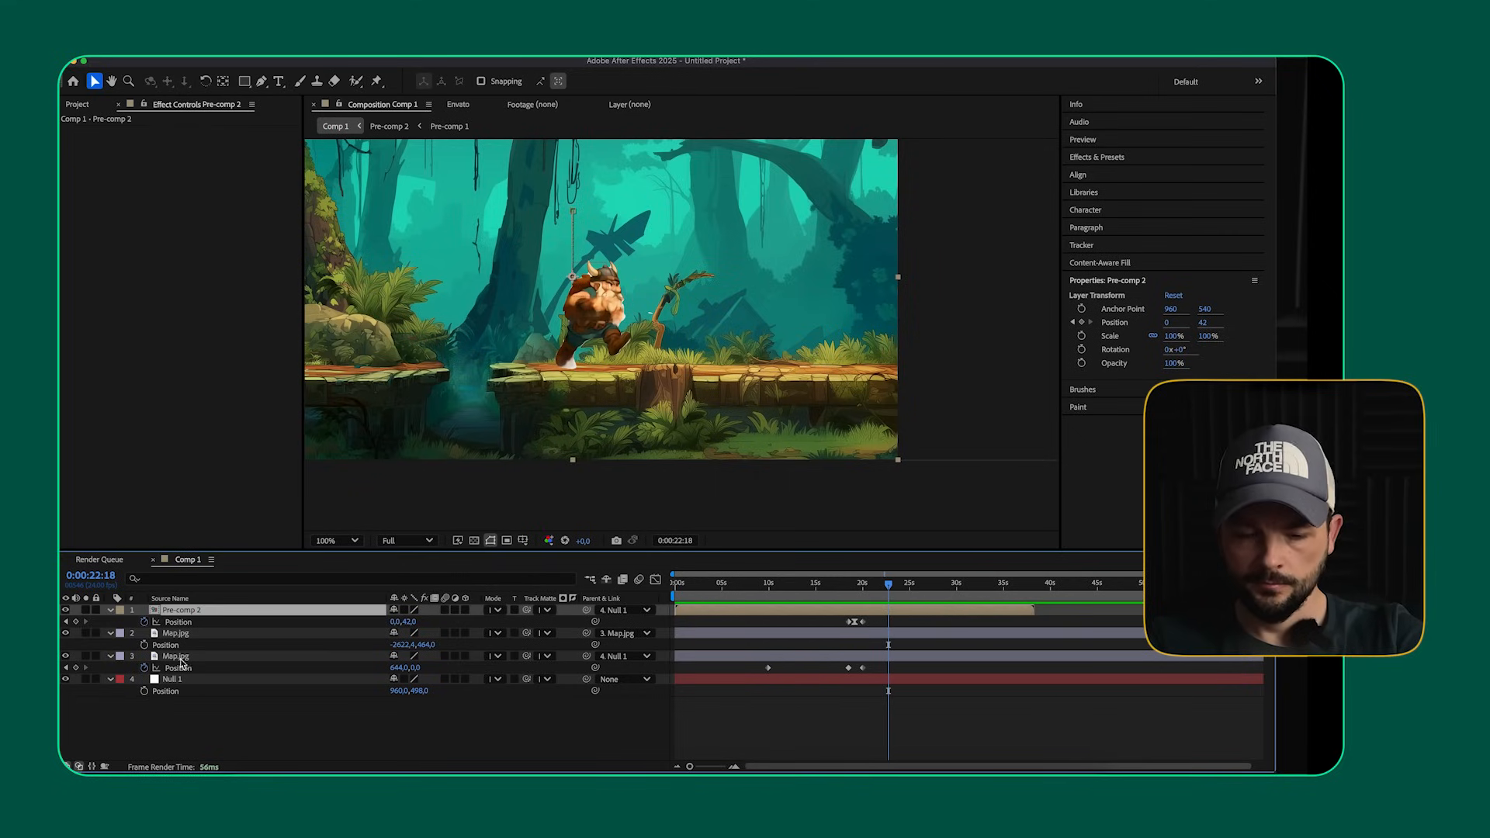
click(896, 659)
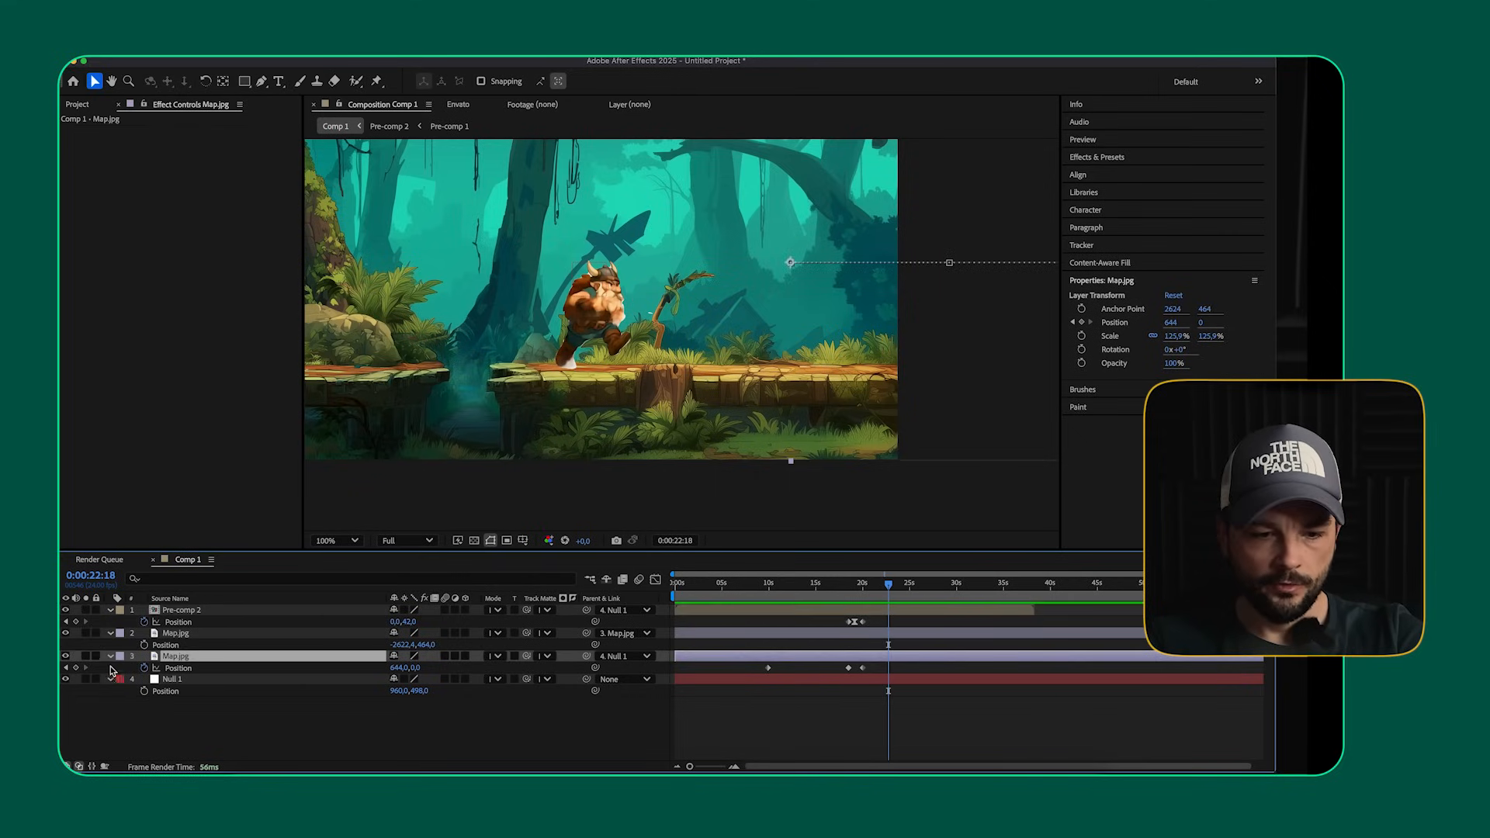
click(75, 667)
- Keyframe the original map's position at about -1006, 0 at 28:09, previewing the run's scroll speed
drag(897, 583, 942, 584)
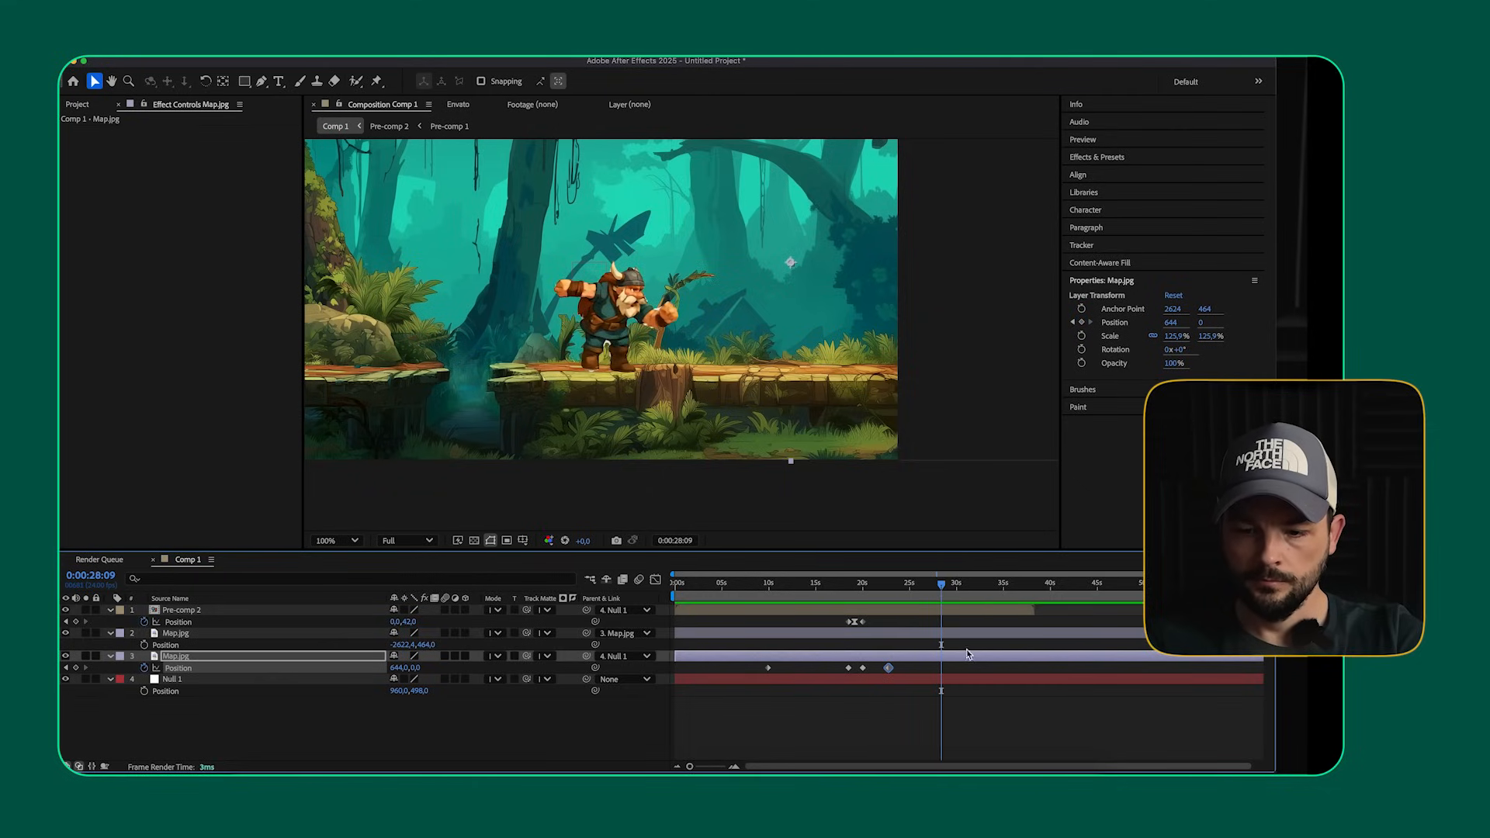
drag(873, 426, 478, 454)
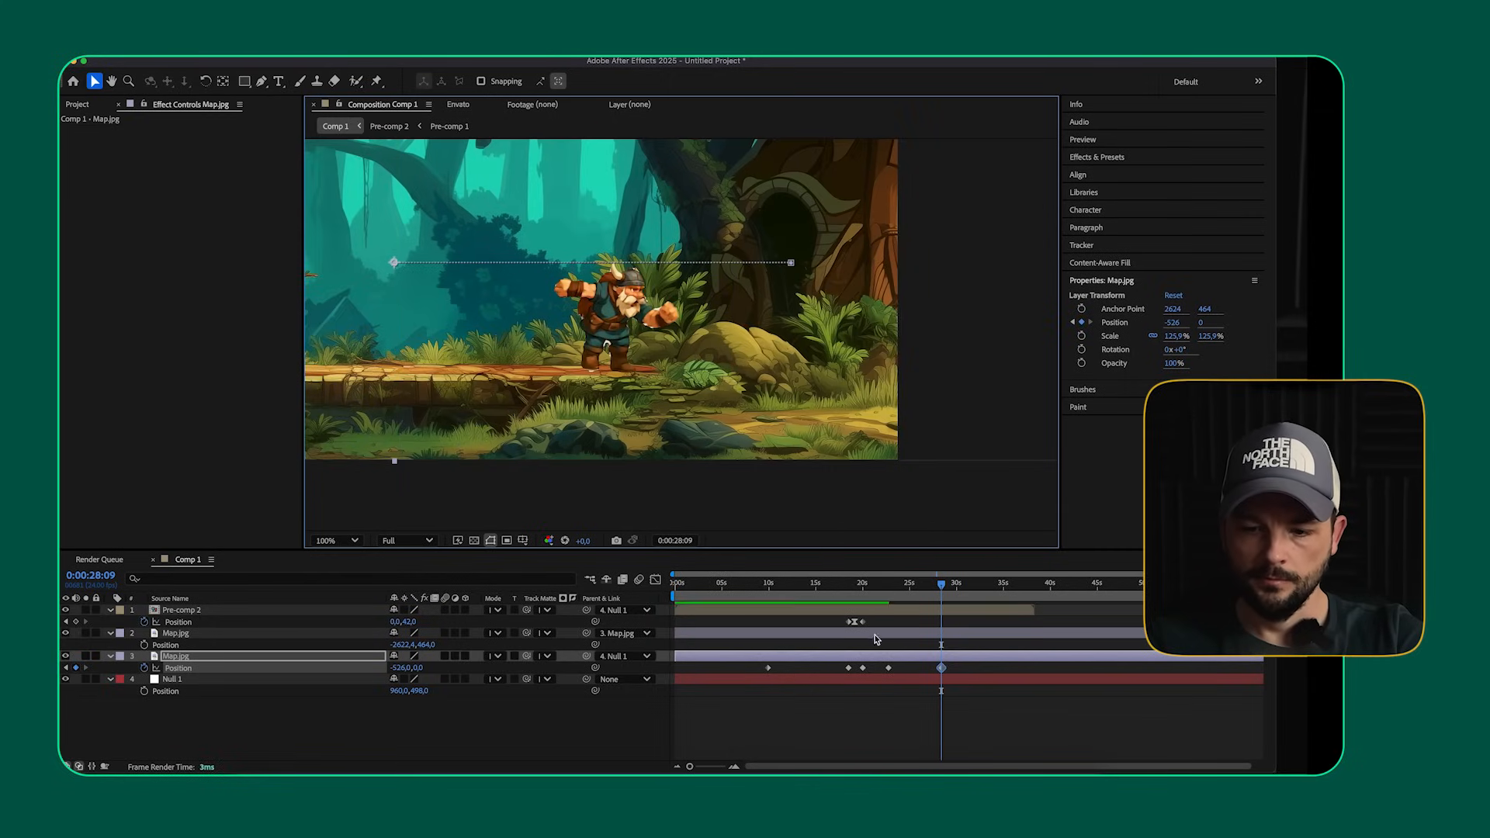
drag(890, 591, 862, 591)
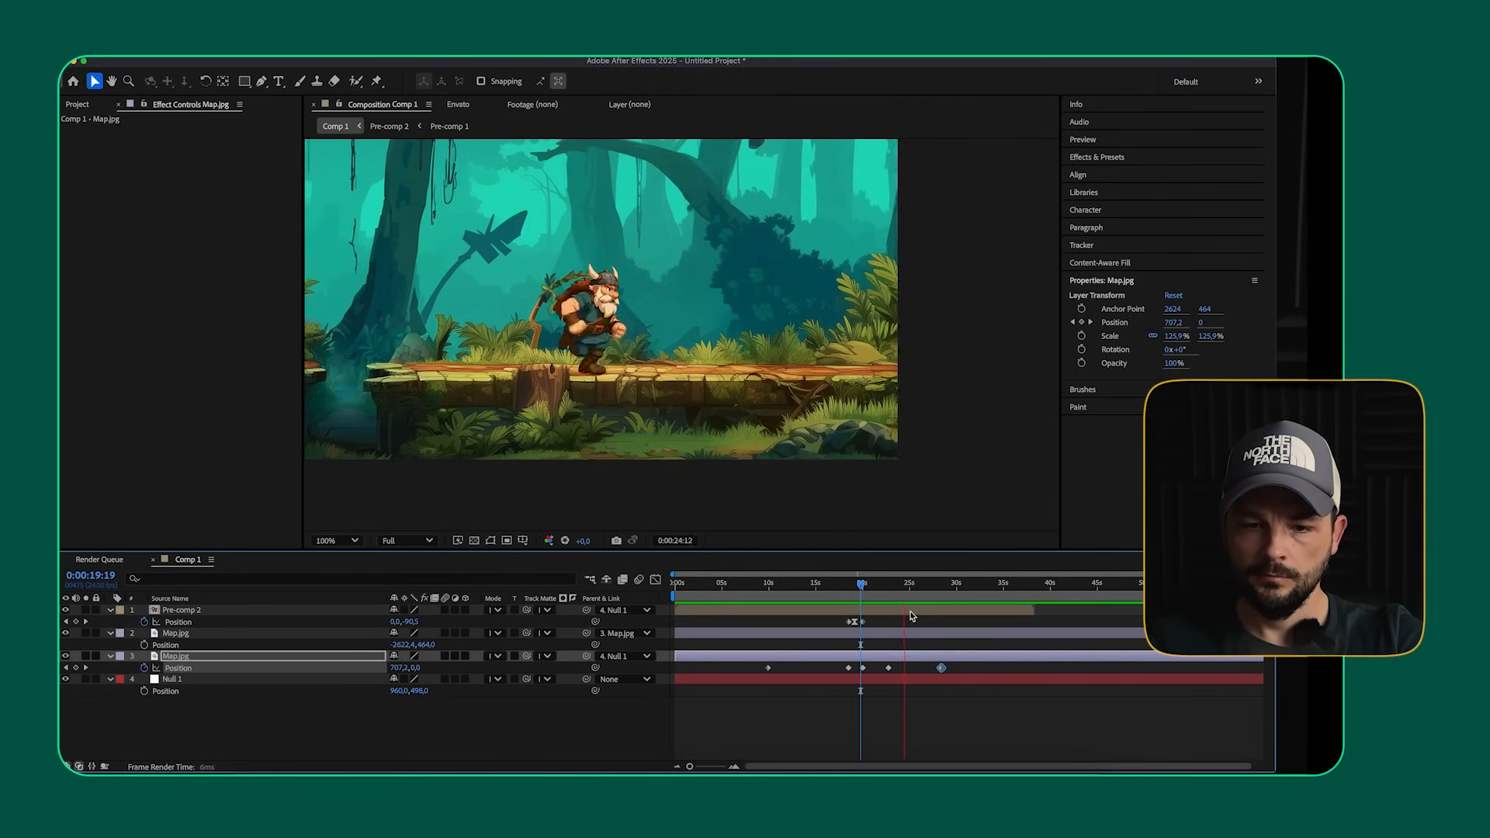
drag(913, 587, 939, 586)
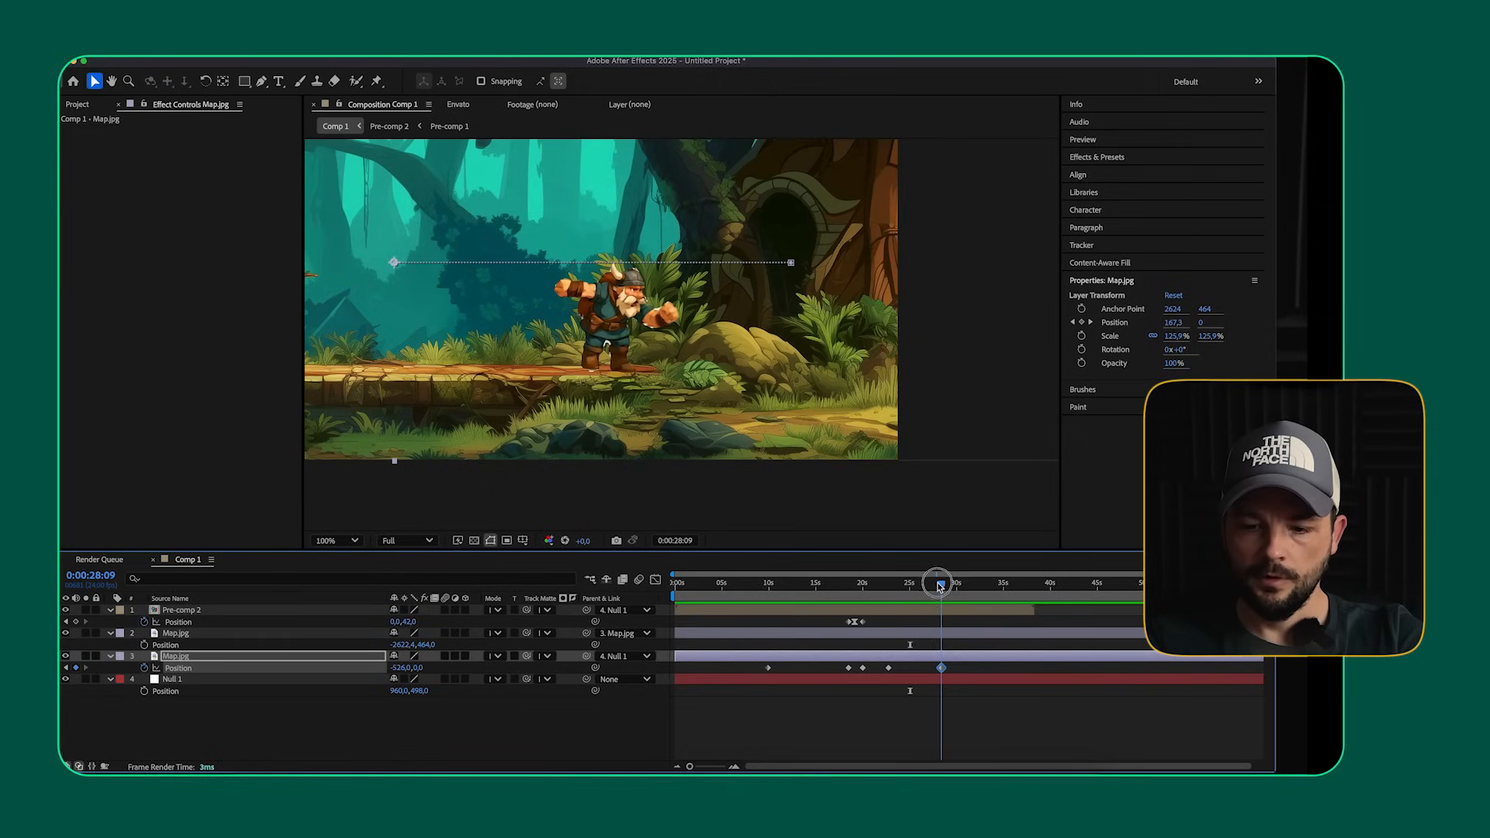
drag(966, 430, 788, 443)
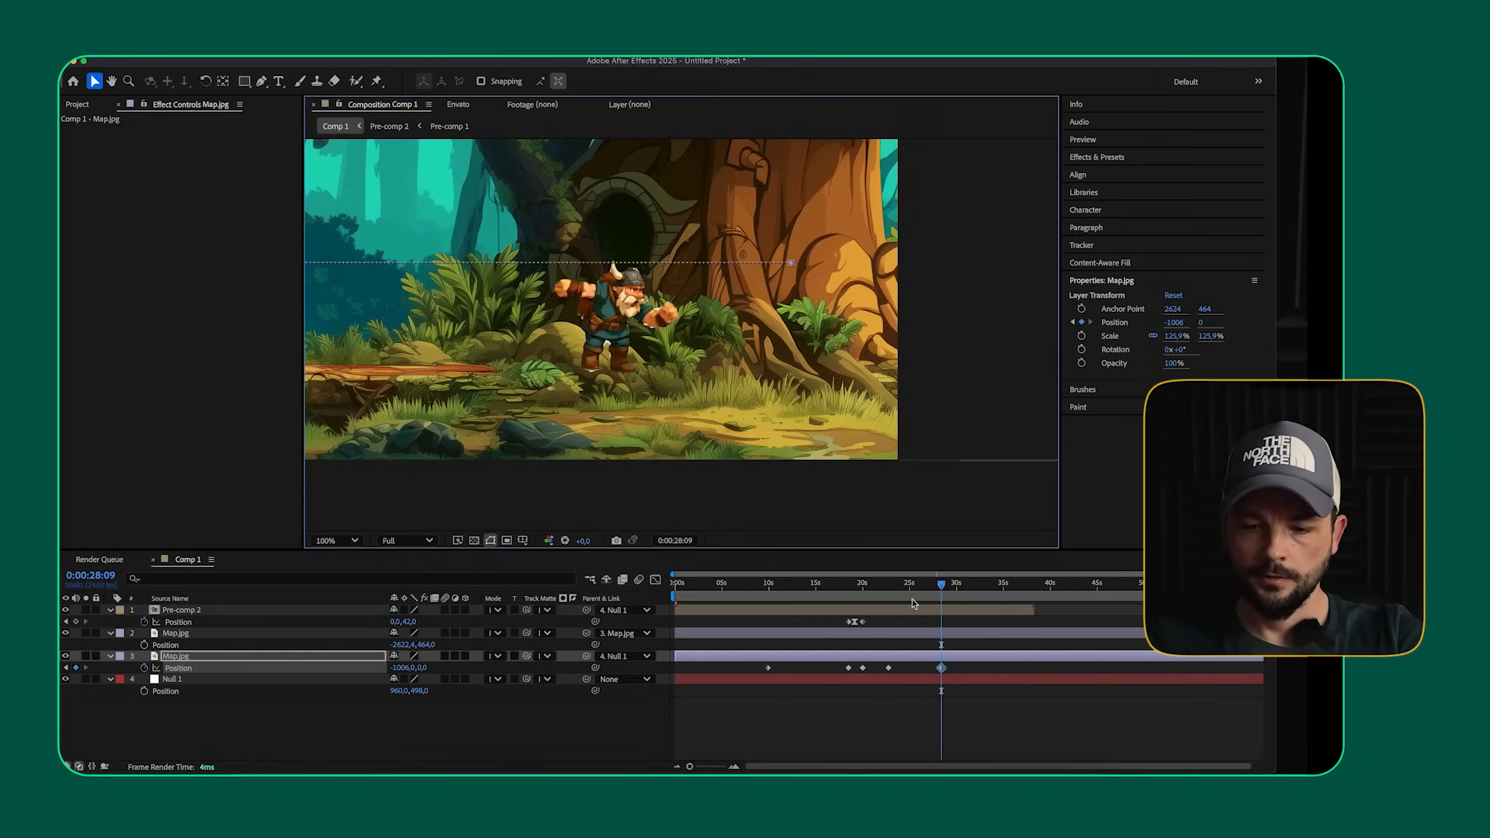
- Preview the final scroll from 20:14 and step frame by frame to 26:17
drag(901, 584, 869, 591)
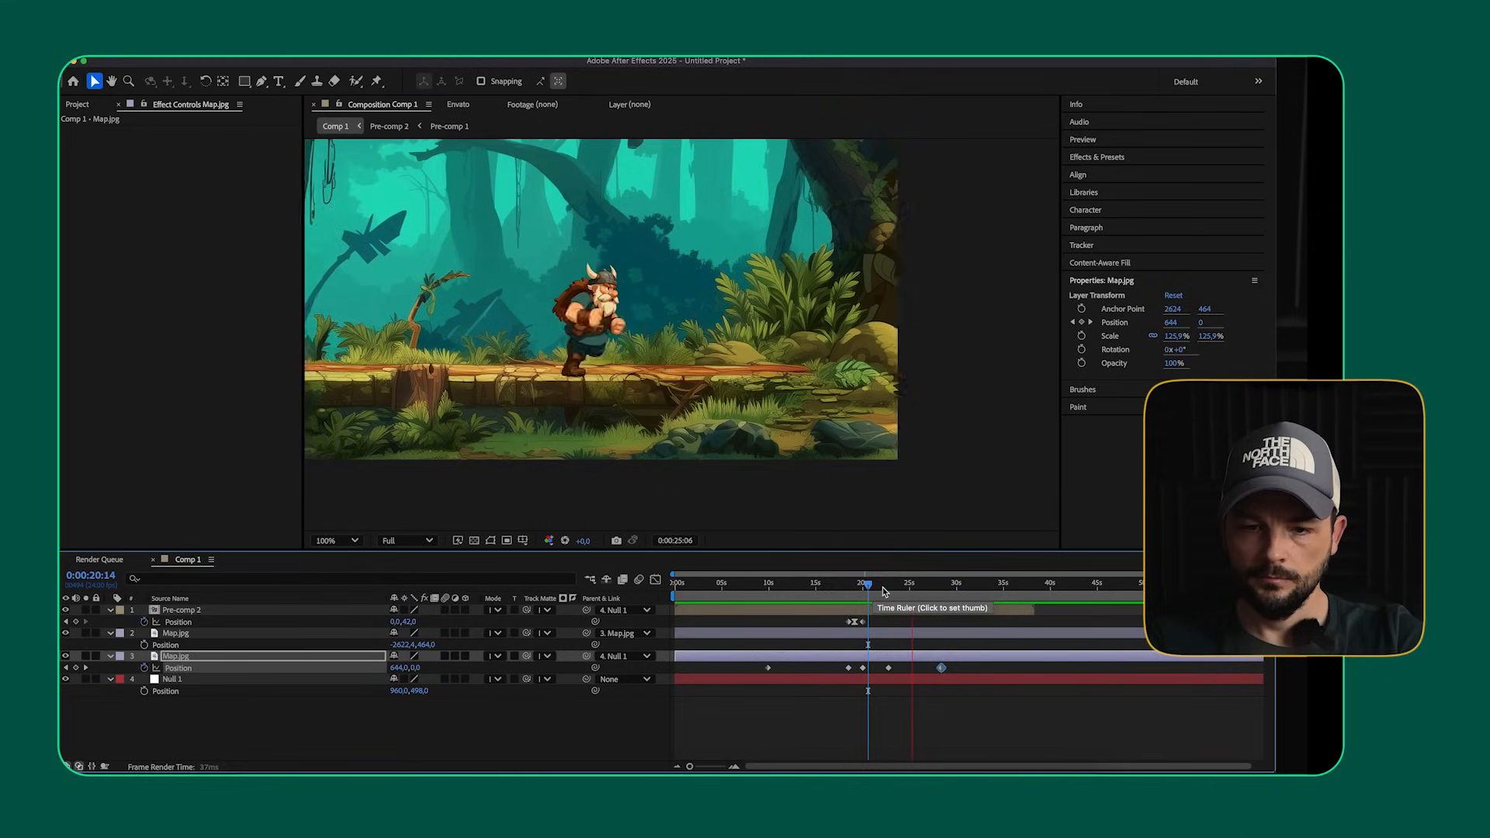
key(space)
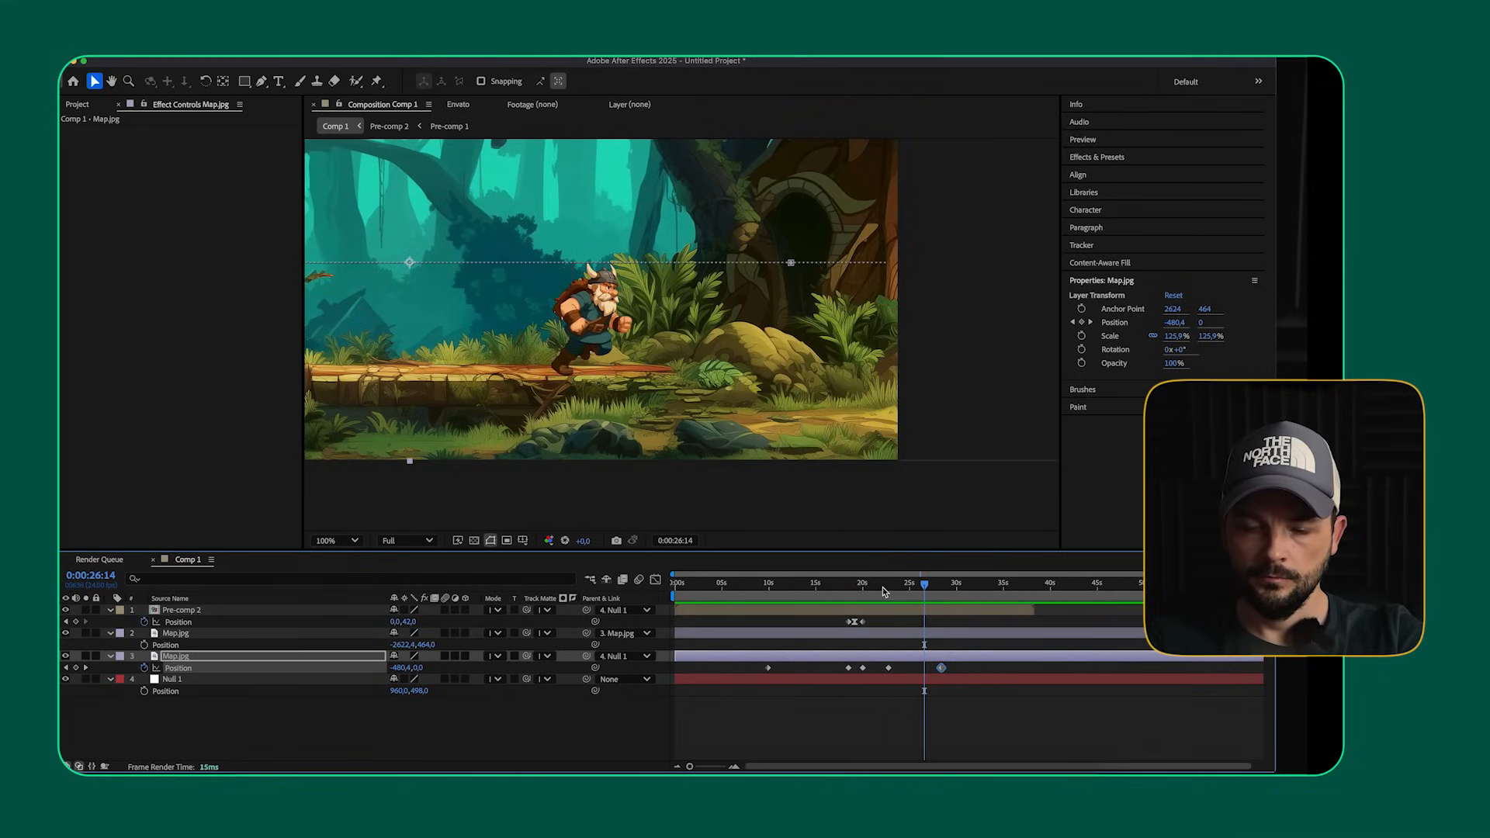
key(Page_Down)
key(Page_Down)
key(Page_Down)
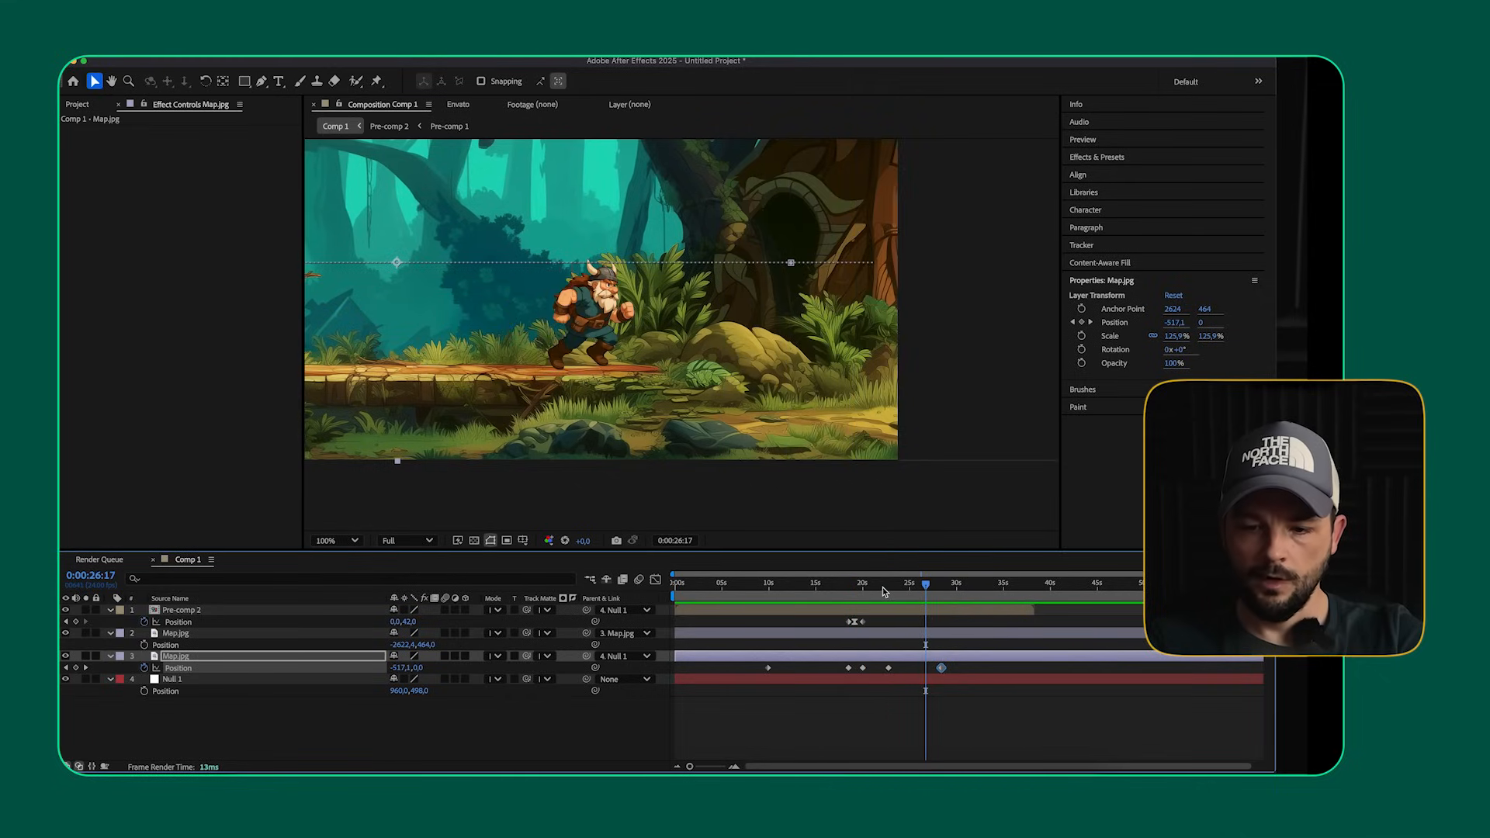
- Open Pre-comp 1 through Pre-comp 2 and delete the last Run.mp4 clip before Run2Idle.mp4
double_click(952, 610)
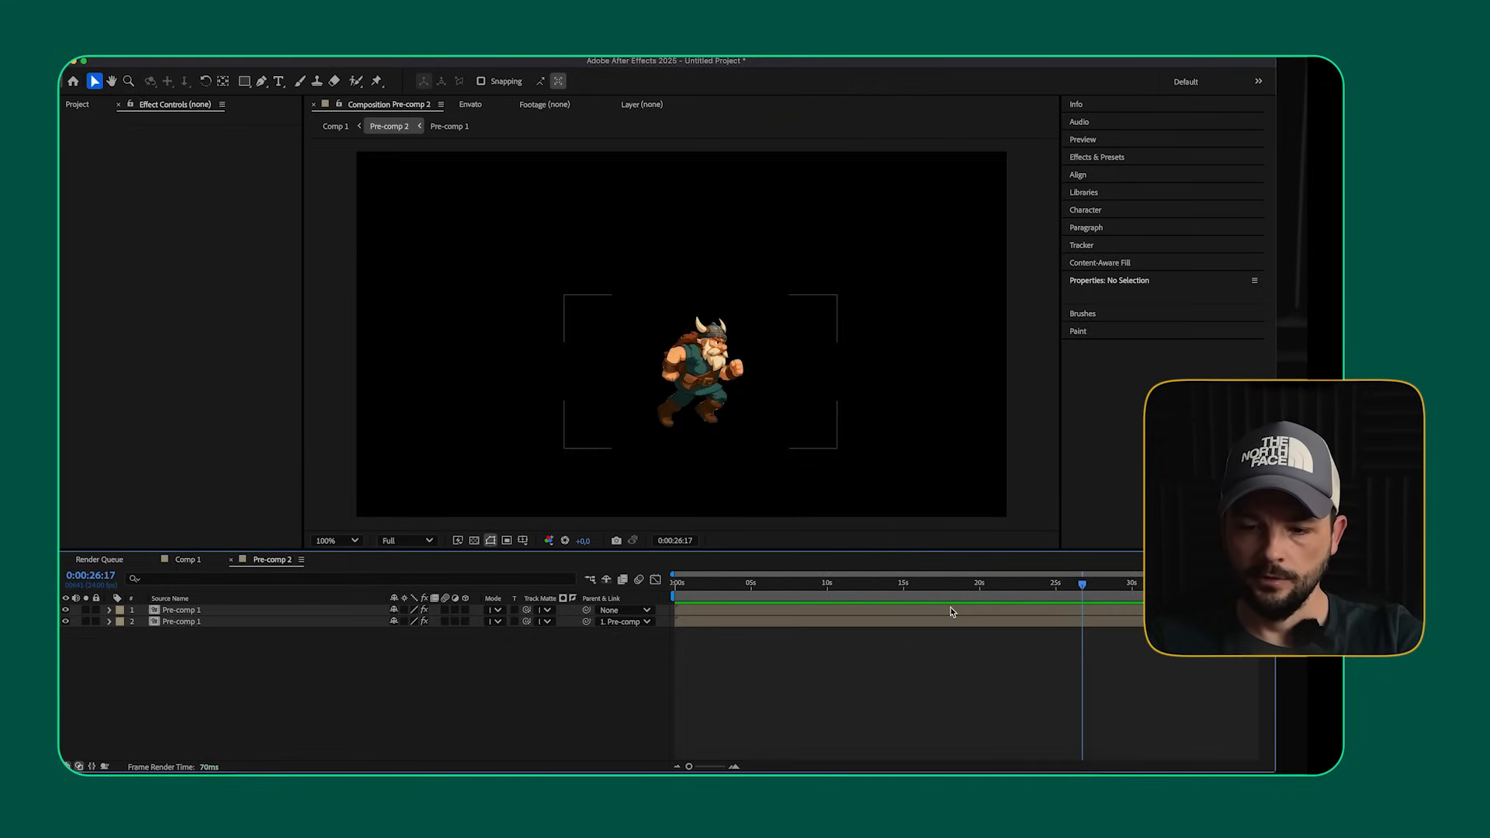
double_click(950, 609)
drag(1040, 591, 1079, 596)
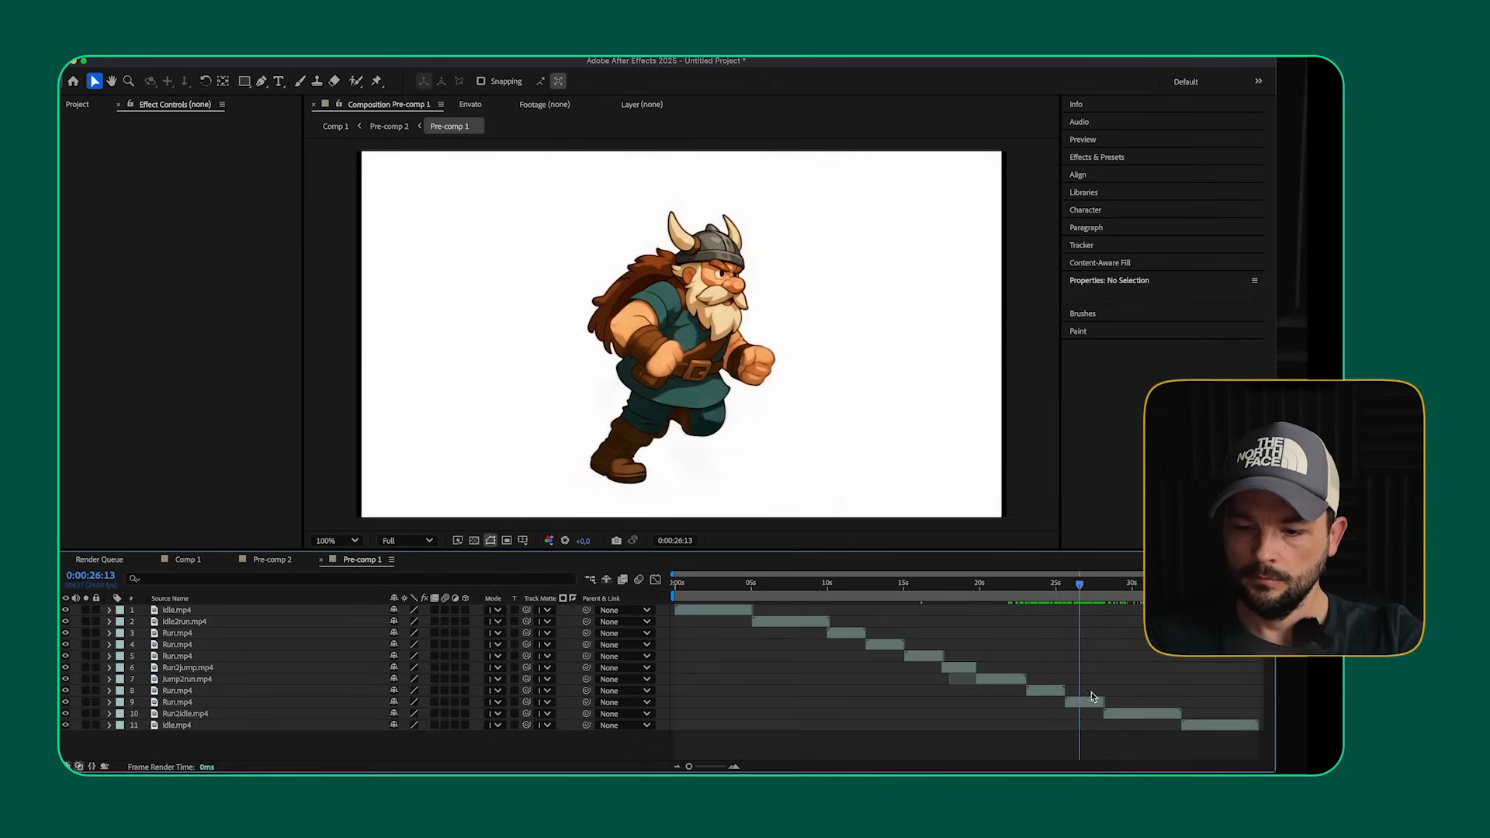
click(1085, 702)
key(Delete)
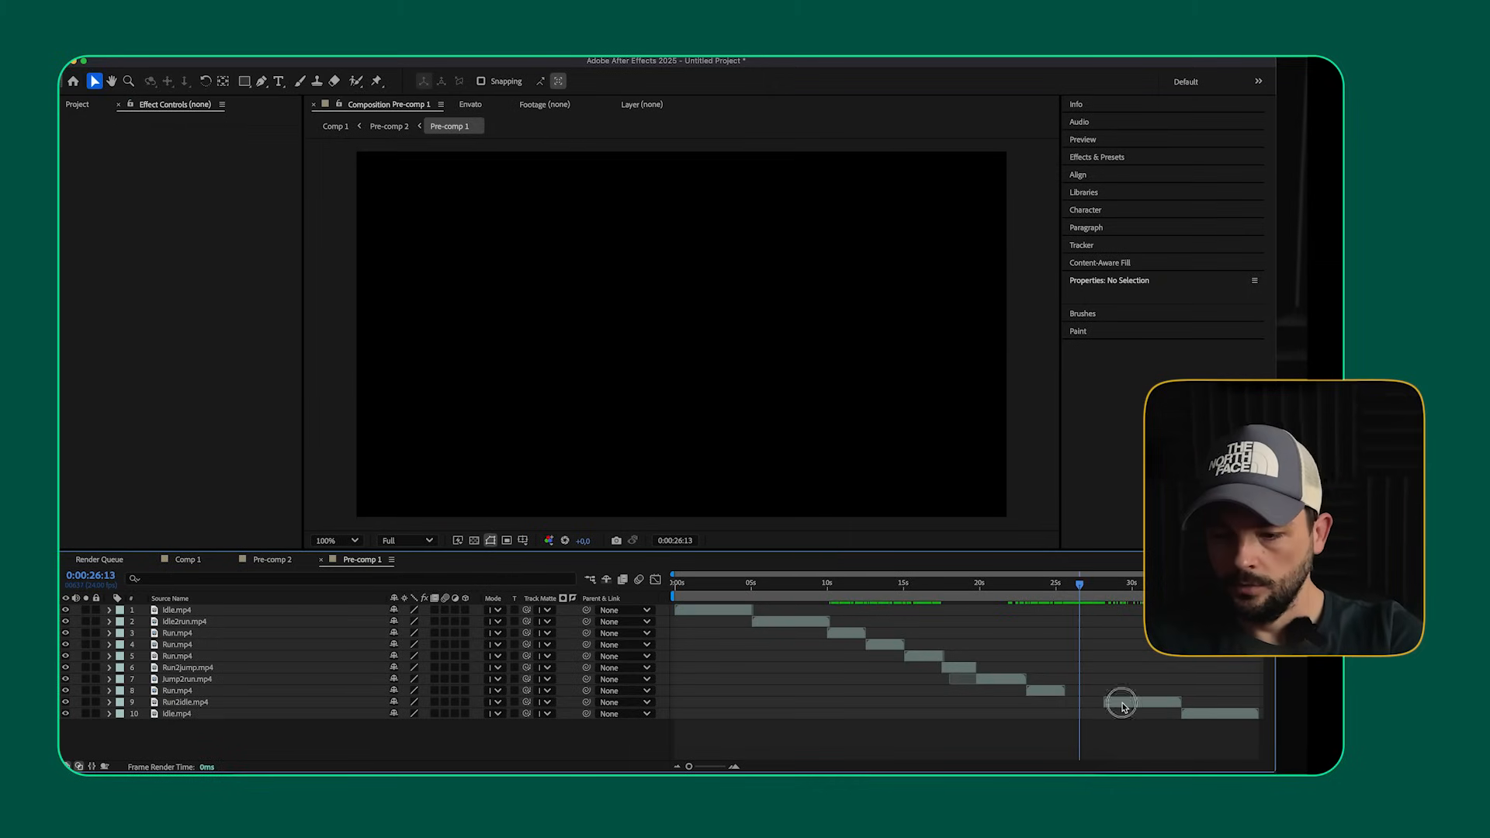
- Shift Run2Idle.mp4 and the final Idle.mp4 earlier to close the gap after Run.mp4, and close Pre-comp 1
click(1120, 704)
shift+click(1226, 712)
drag(1156, 707, 1118, 706)
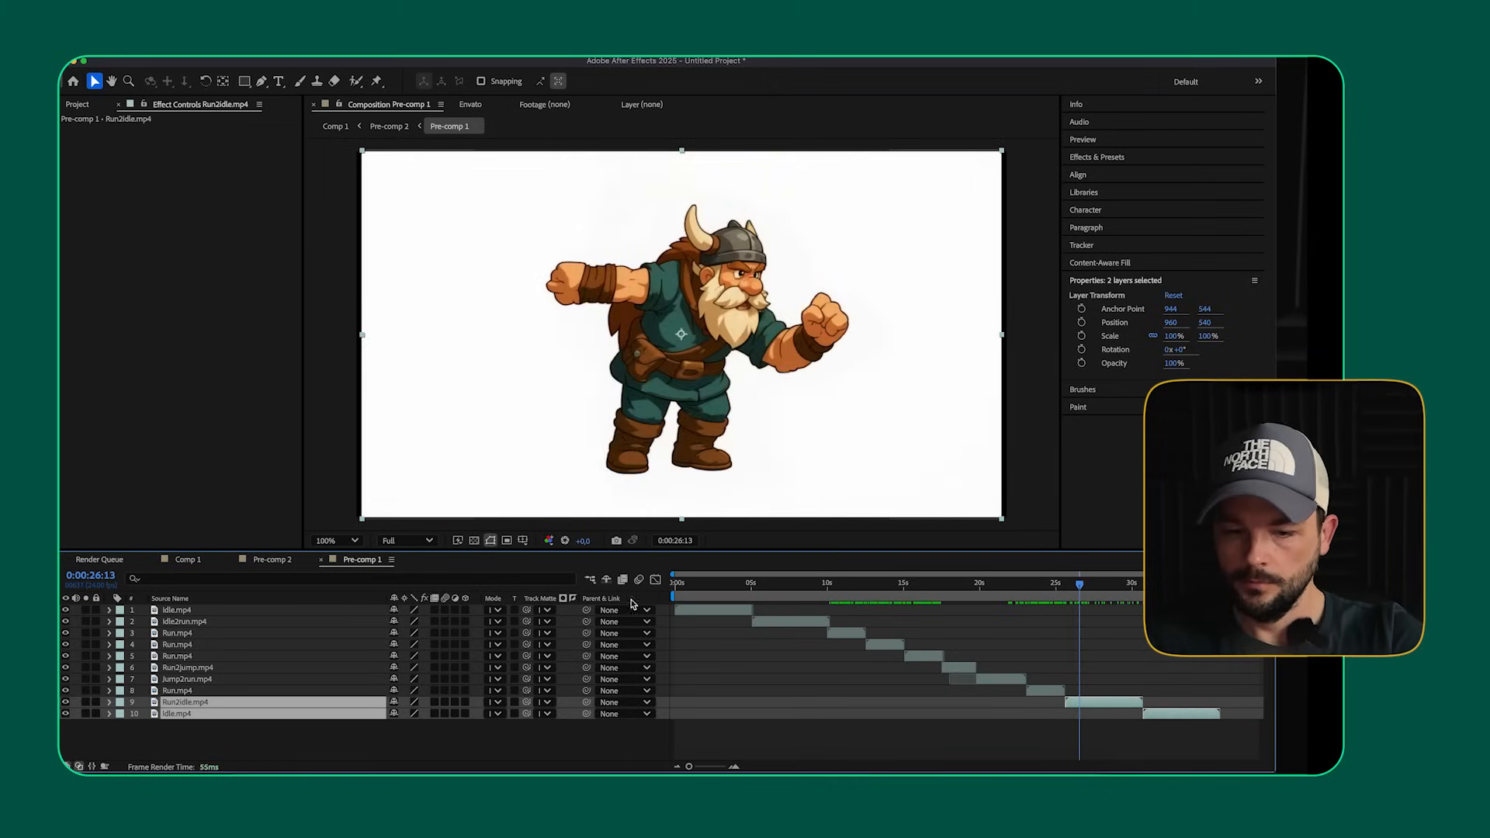
click(321, 559)
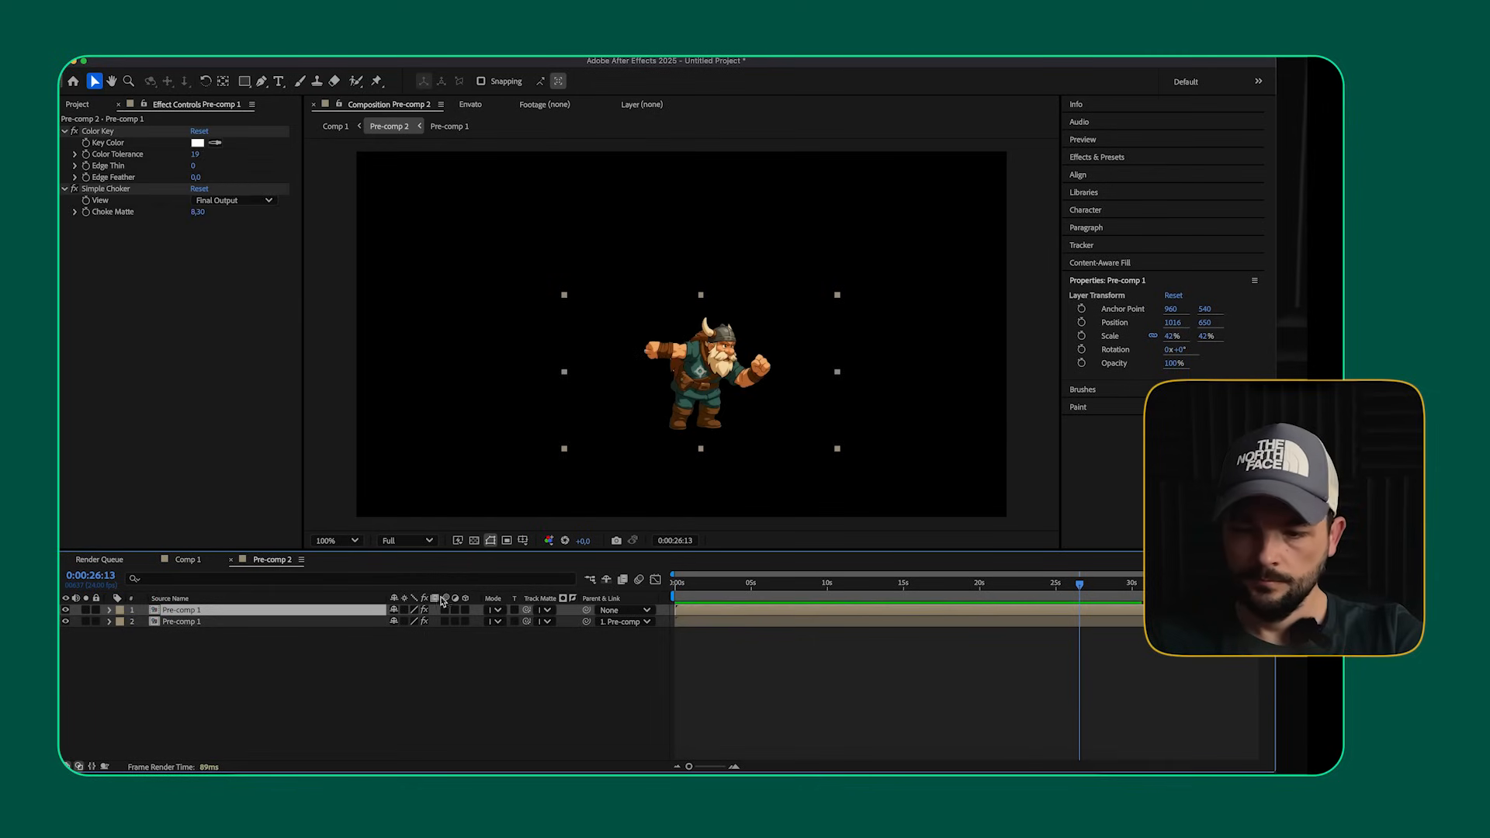
- Review the Viking's closing idle in Pre-comp 2 with the lower Pre-comp 1 layer selected, and return to Comp 1
click(1134, 623)
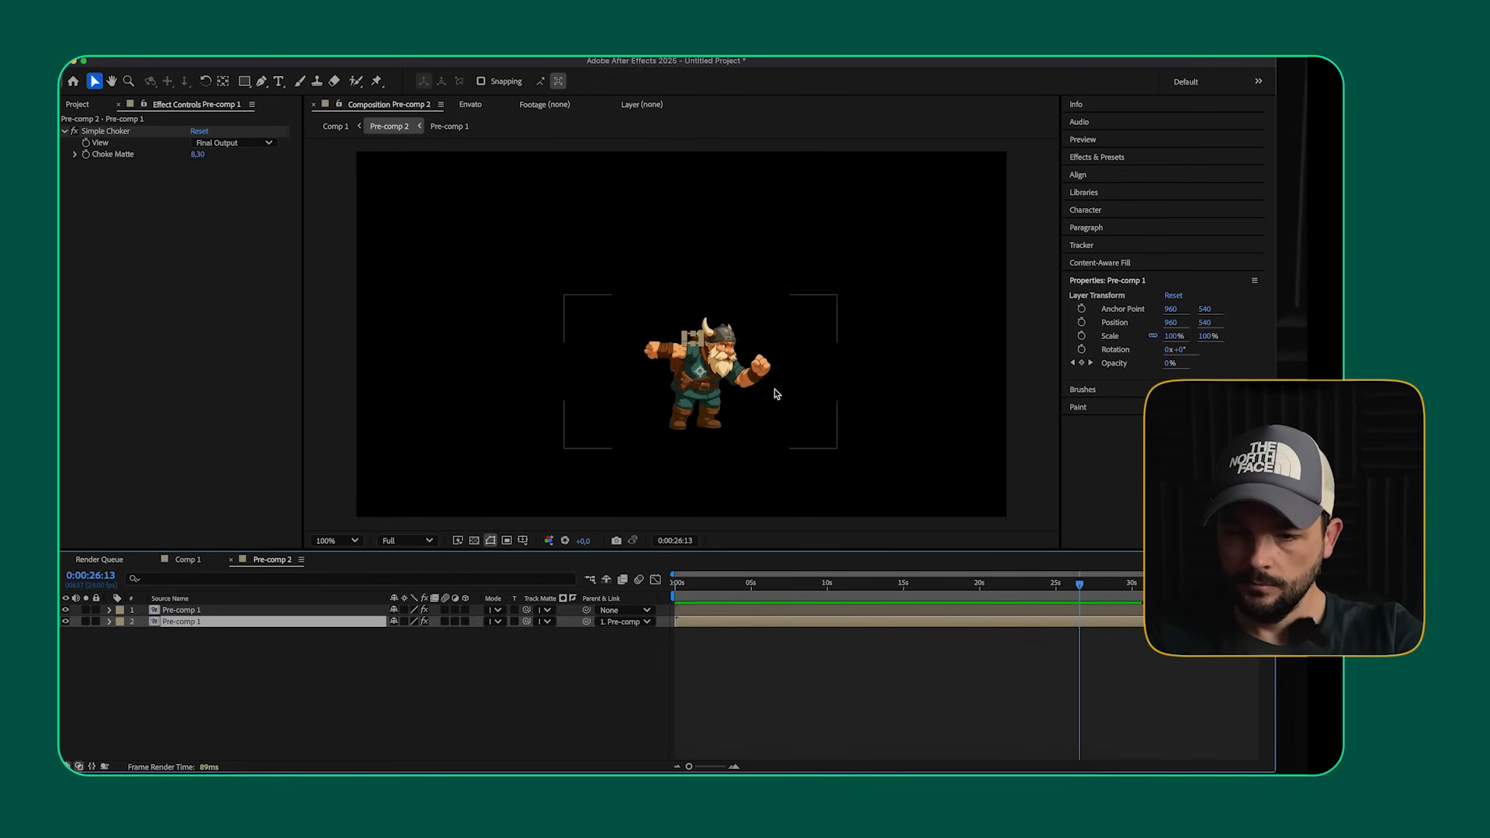
scroll(721, 348, up, 1)
drag(1084, 591, 1162, 590)
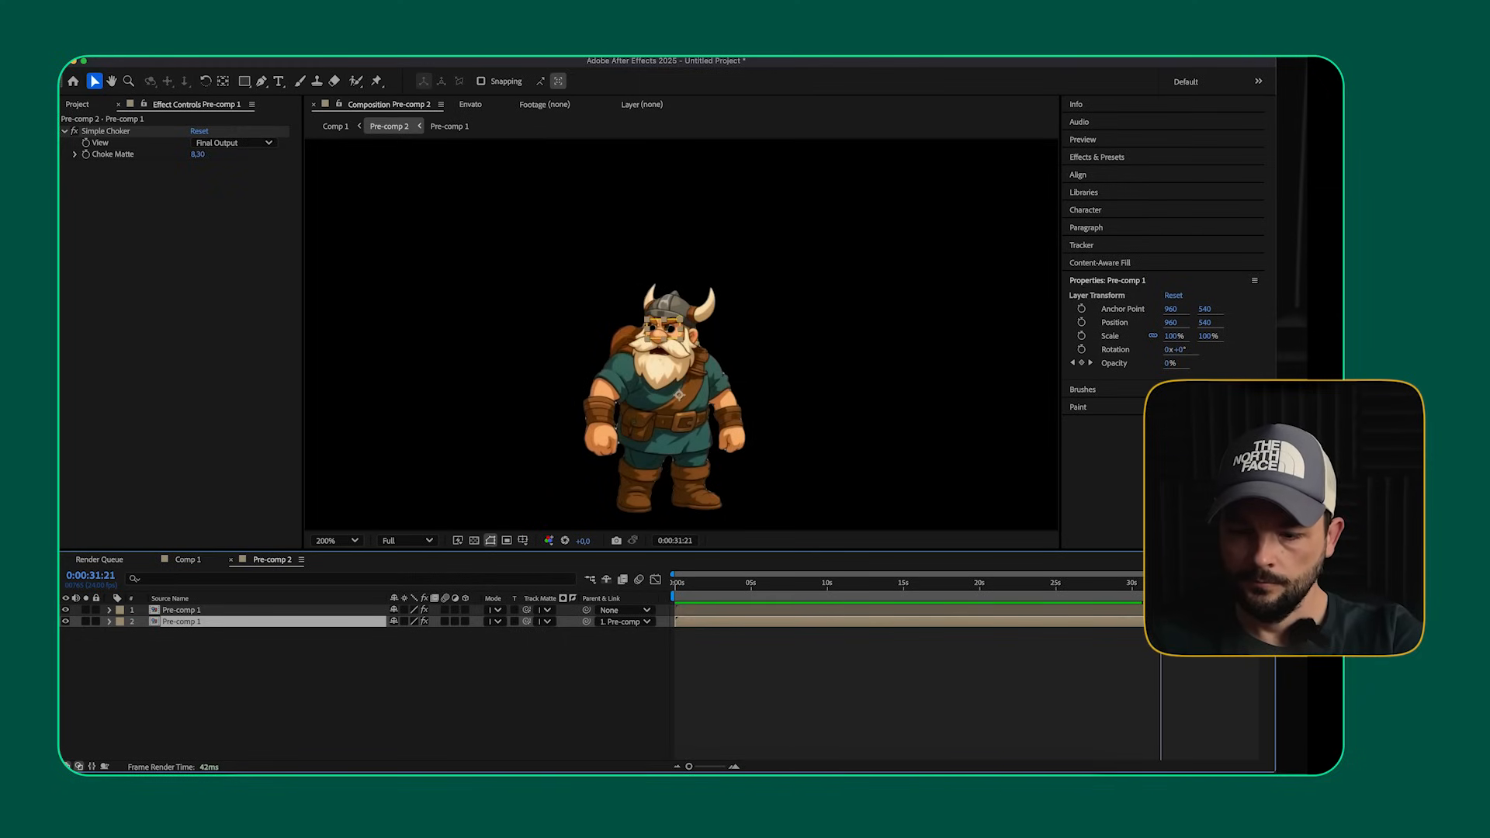
key(t)
drag(1170, 634, 1235, 587)
click(1109, 591)
click(188, 559)
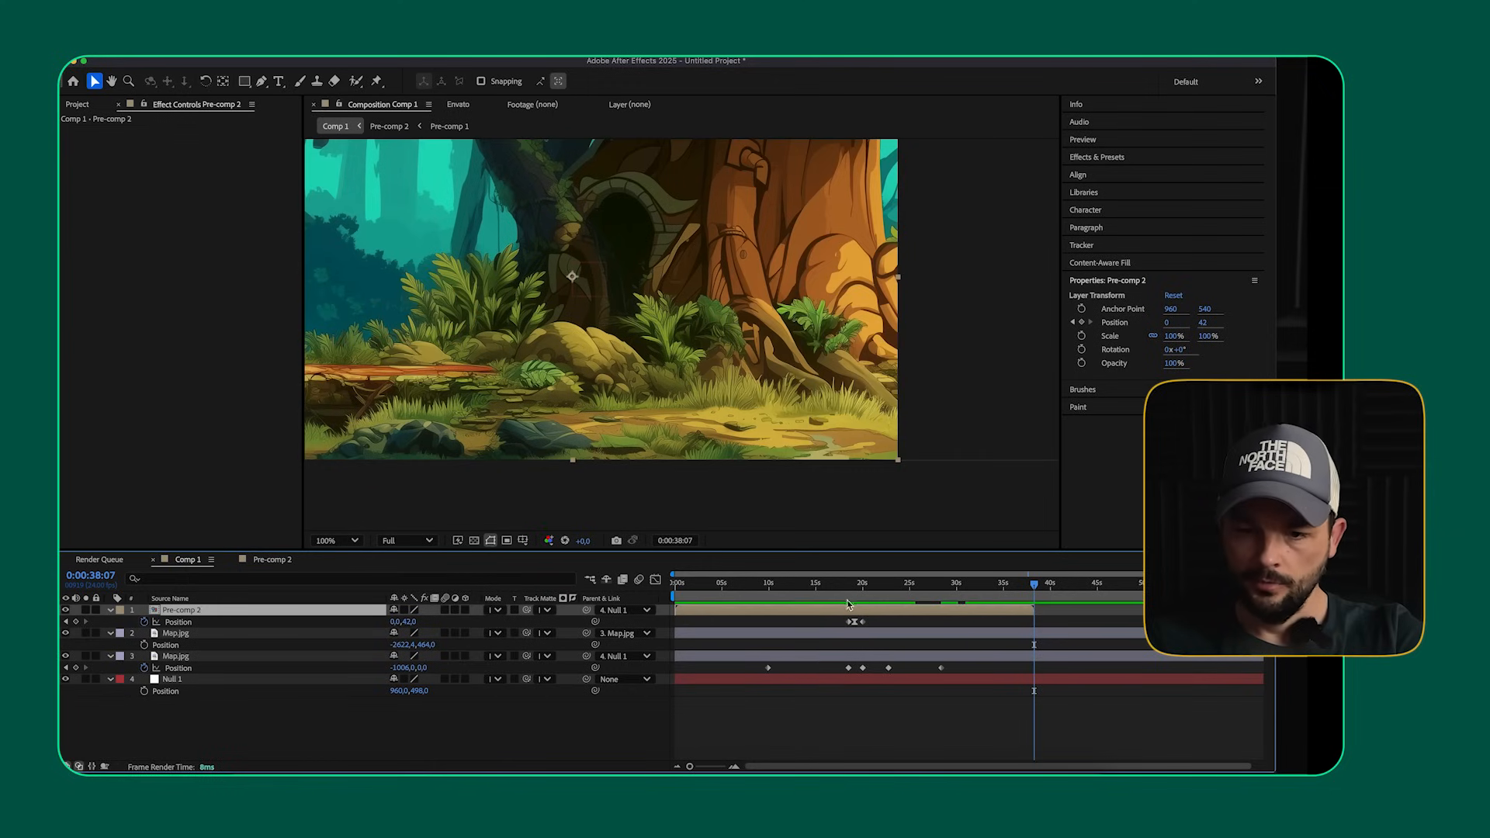
- Move the original map's final position keyframe earlier to about 26 seconds and end Comp 1's work area at about 35 seconds
key(minus)
click(925, 587)
drag(936, 668, 915, 668)
mouse_move(916, 590)
mouse_down()
mouse_move(872, 591)
mouse_move(927, 591)
mouse_up()
key(Home)
scroll(726, 395, down, 2)
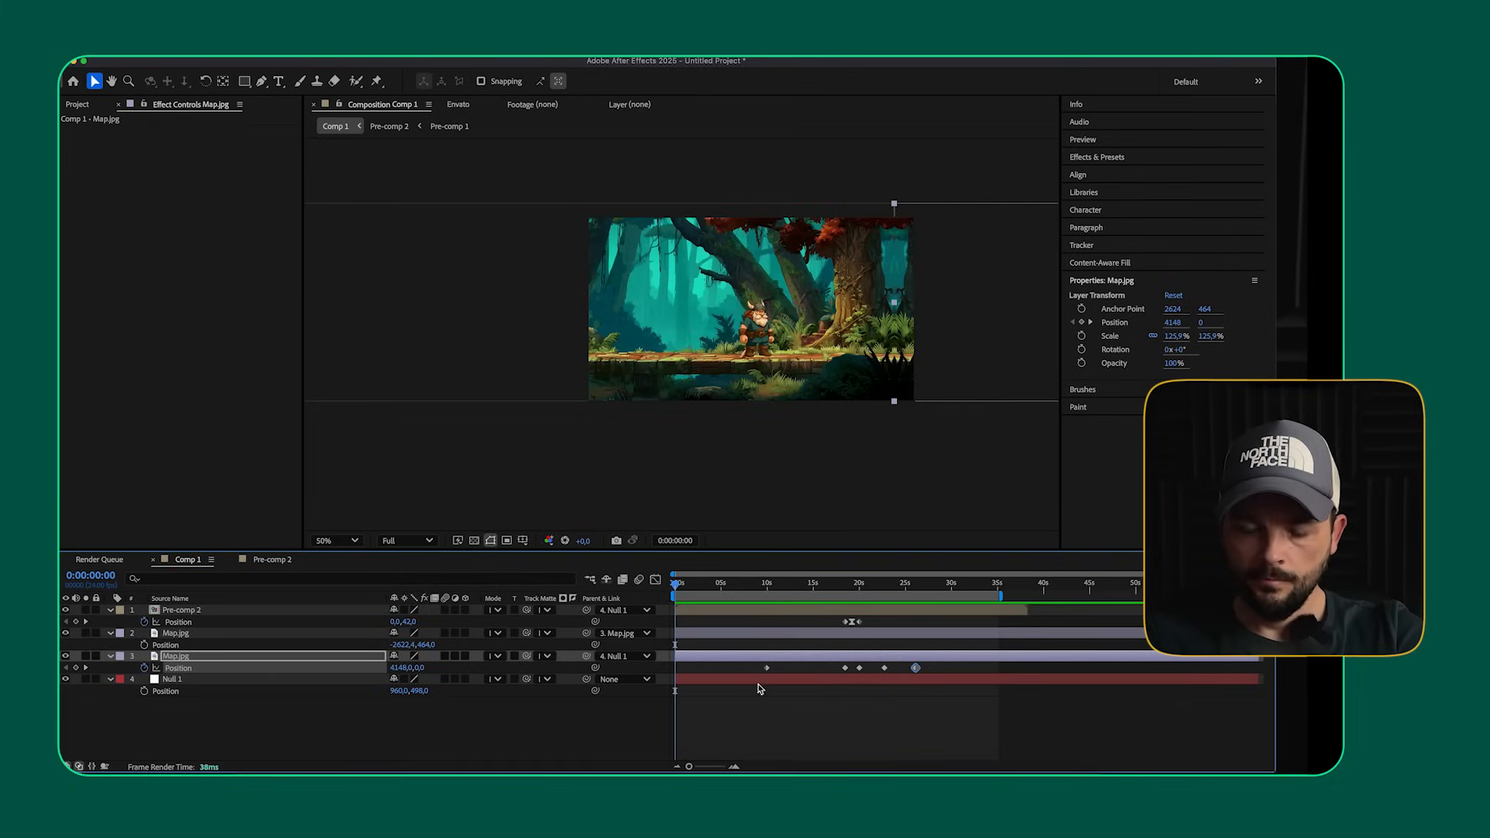
- Scale Null 1 to 125%, position it at 912, 369, and preview the enlarged scene
click(761, 681)
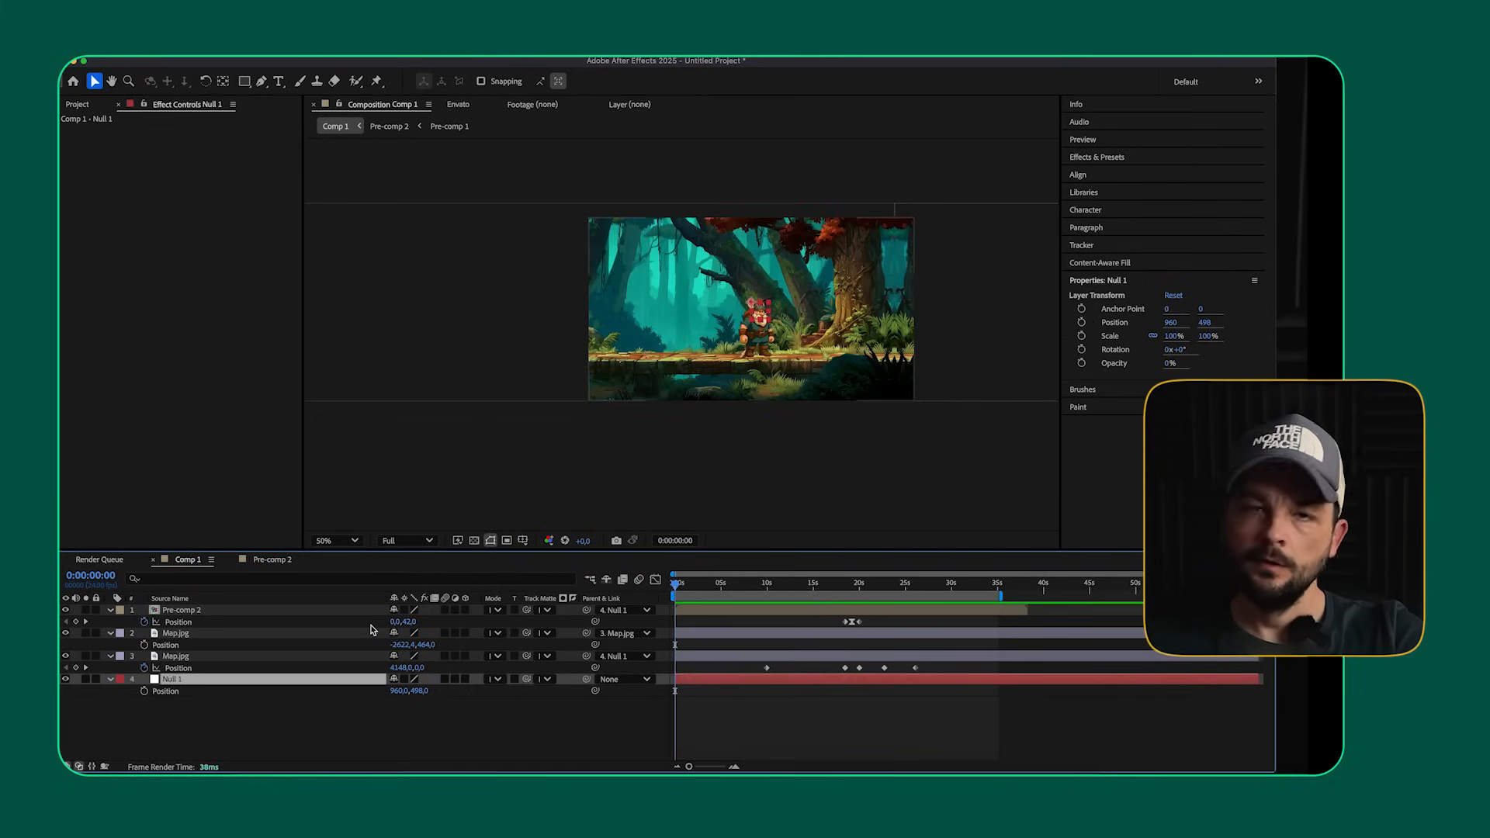
key(s)
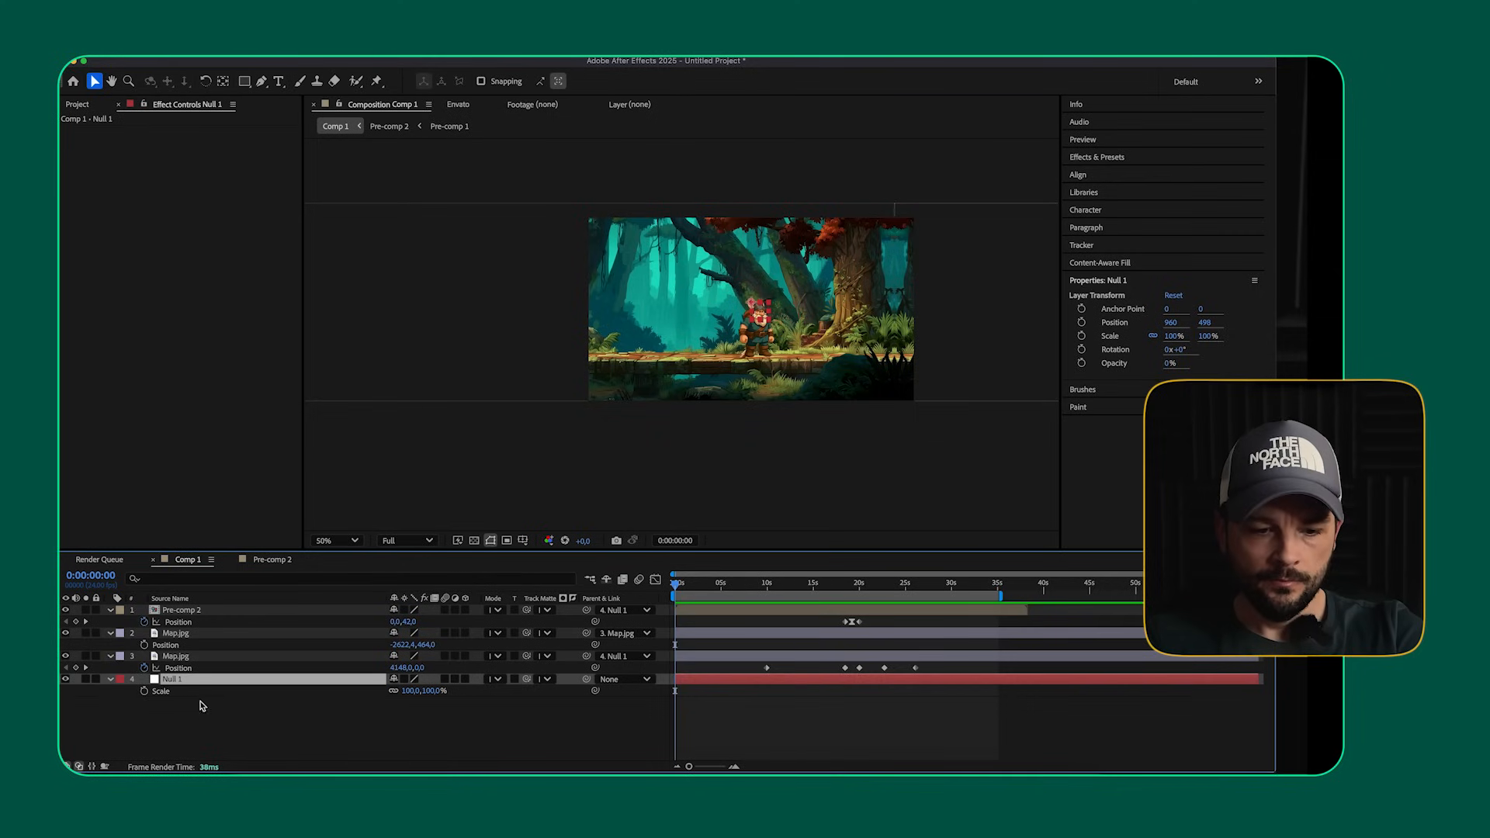
drag(432, 691, 315, 705)
key(p)
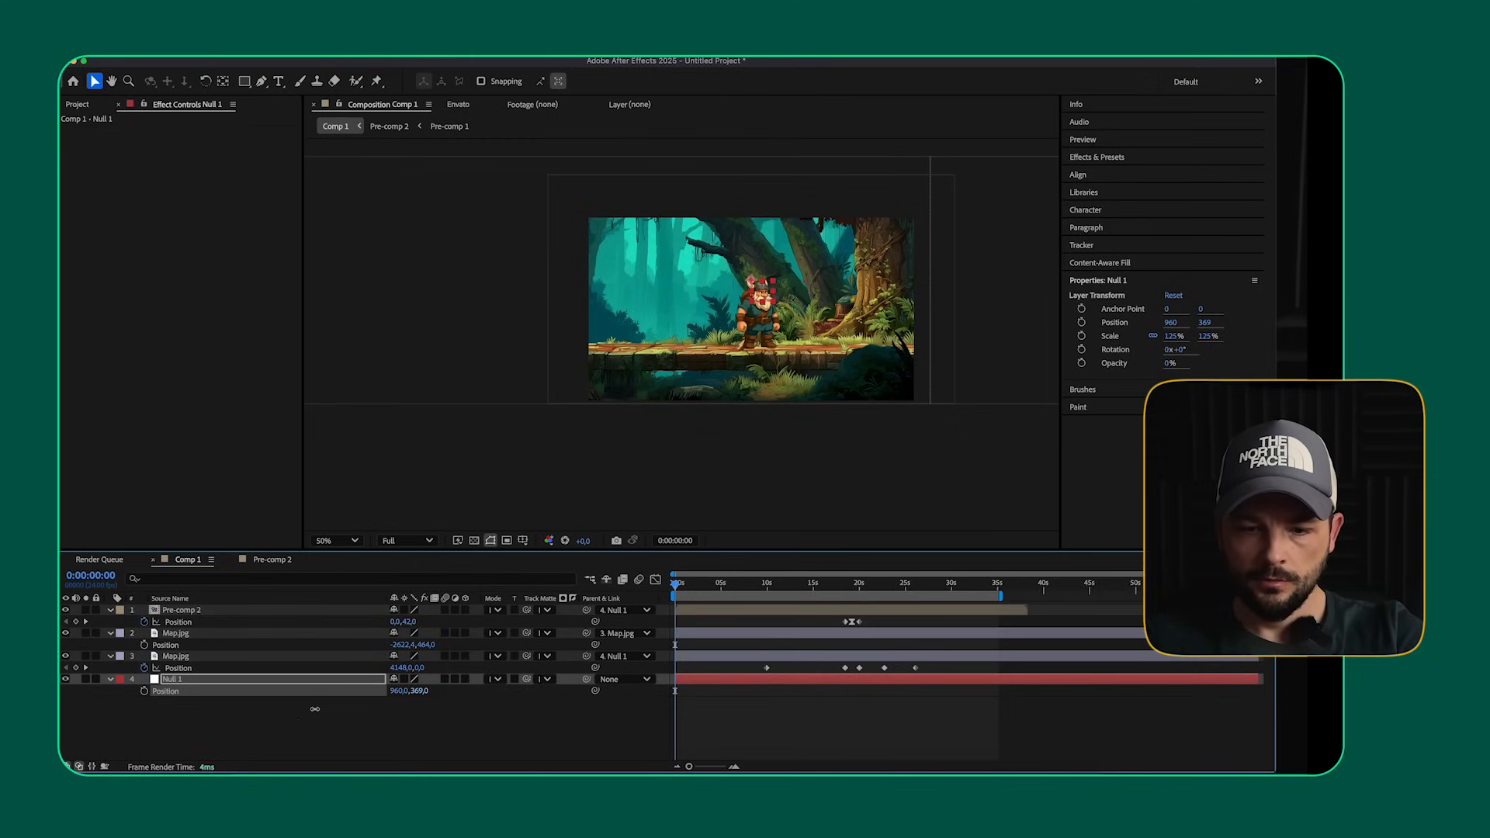
drag(412, 697, 374, 696)
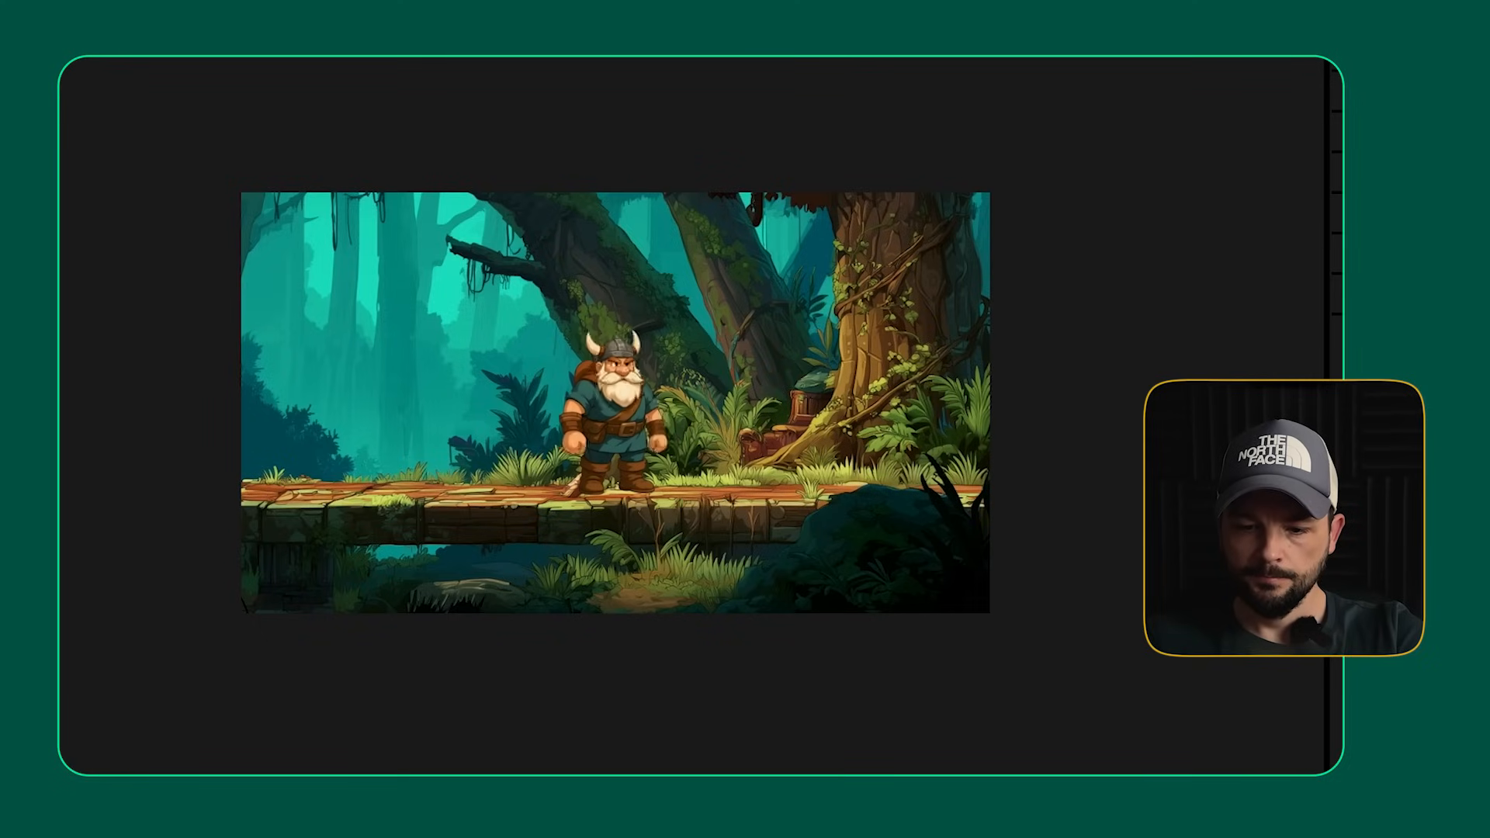
key(space)
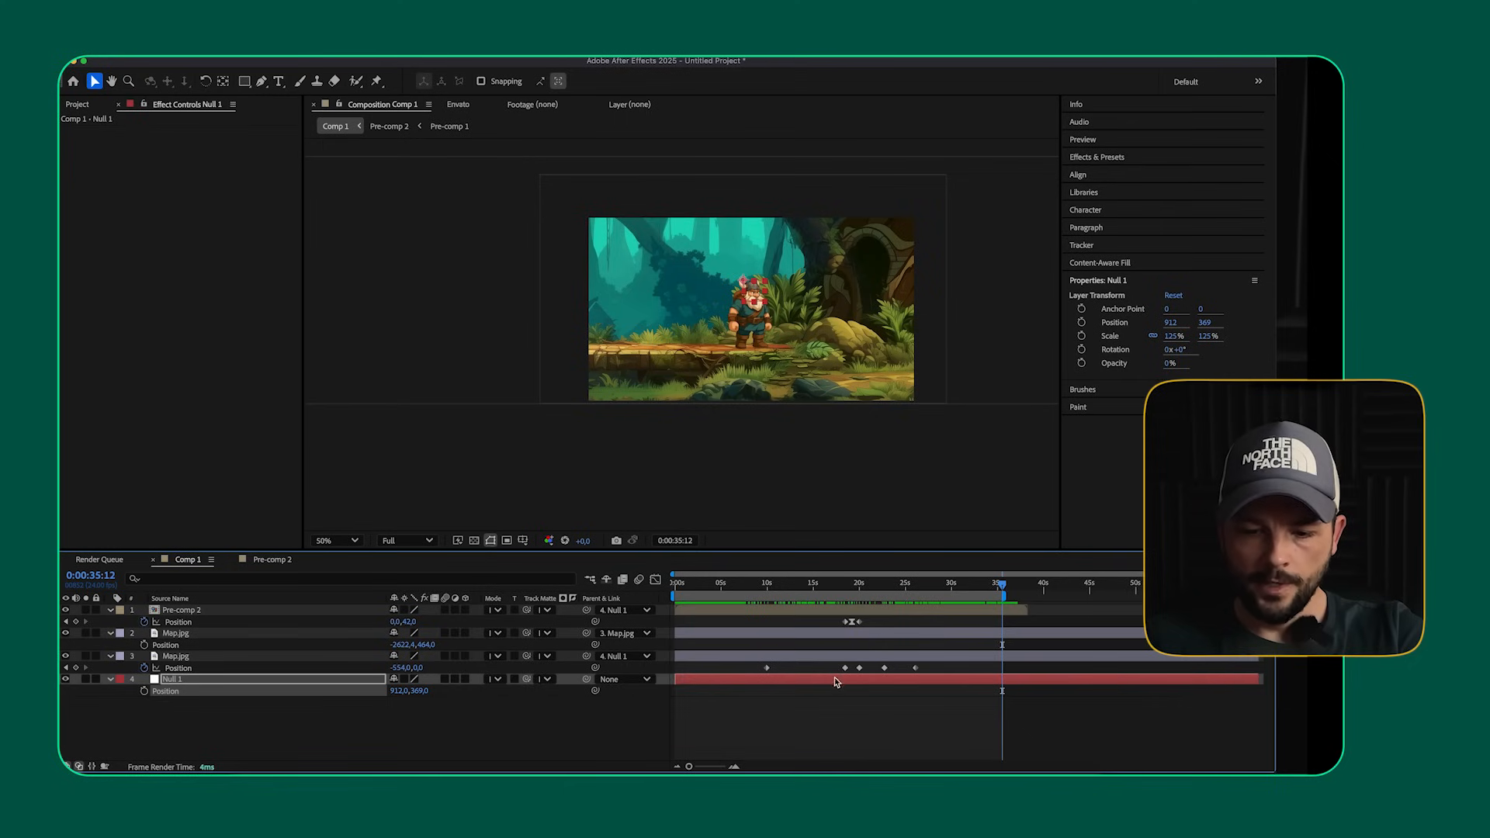
- Pre-compose all four Comp 1 layers and trim the resulting layer's end to 35:12
key(ctrl+a)
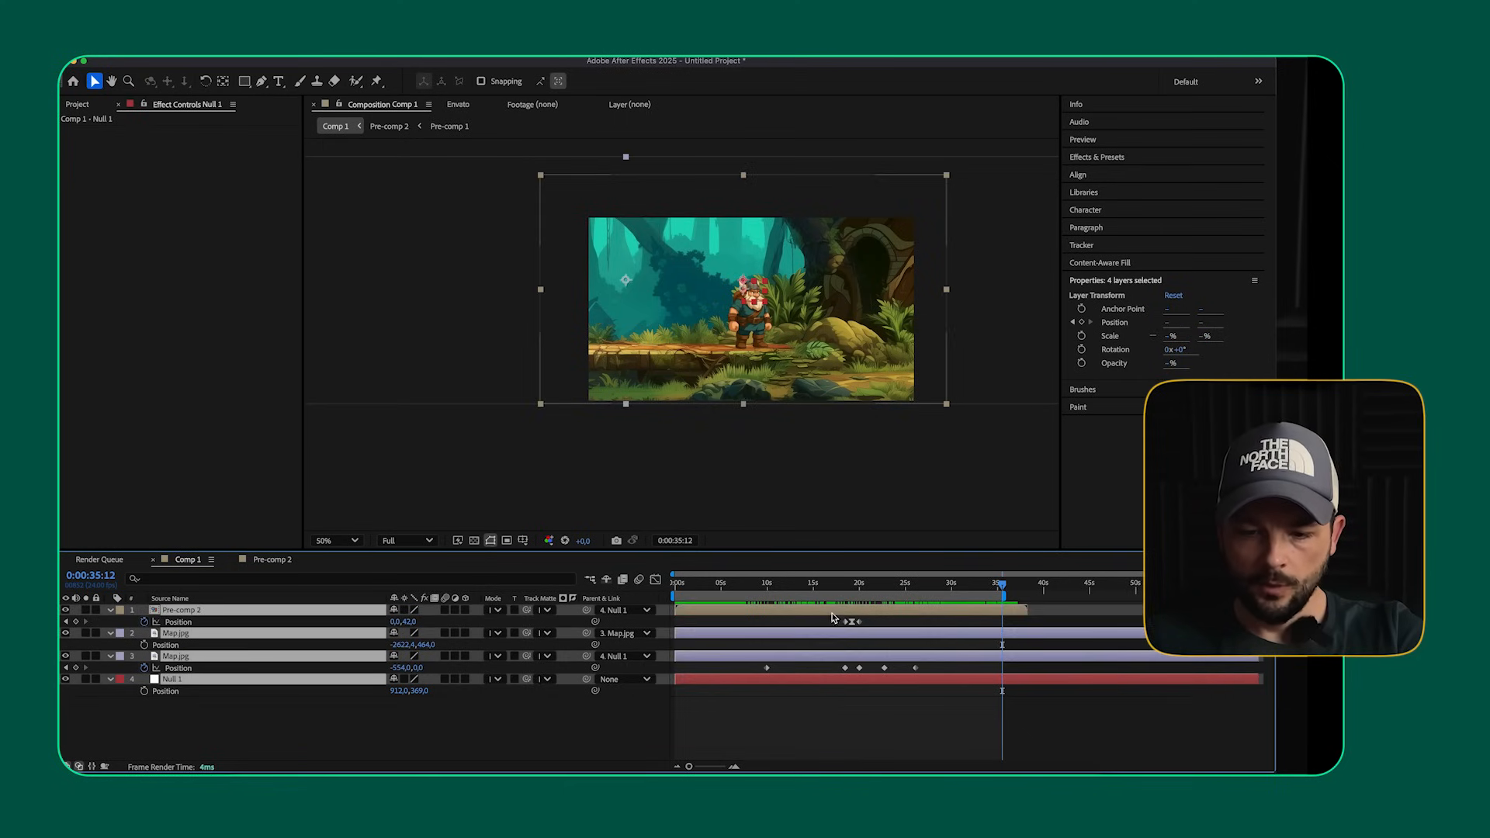
right_click(831, 618)
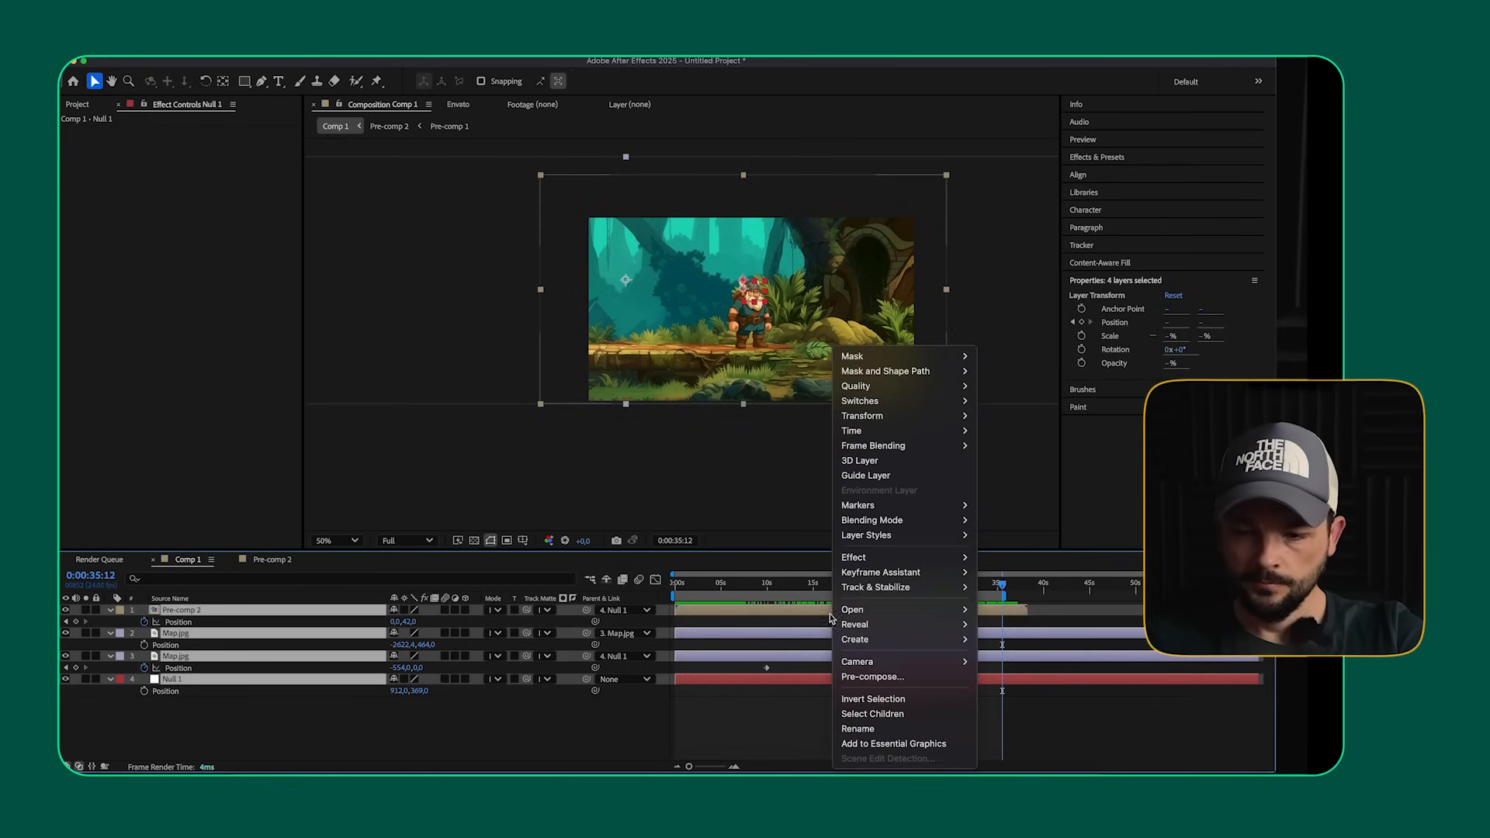
click(844, 678)
click(781, 521)
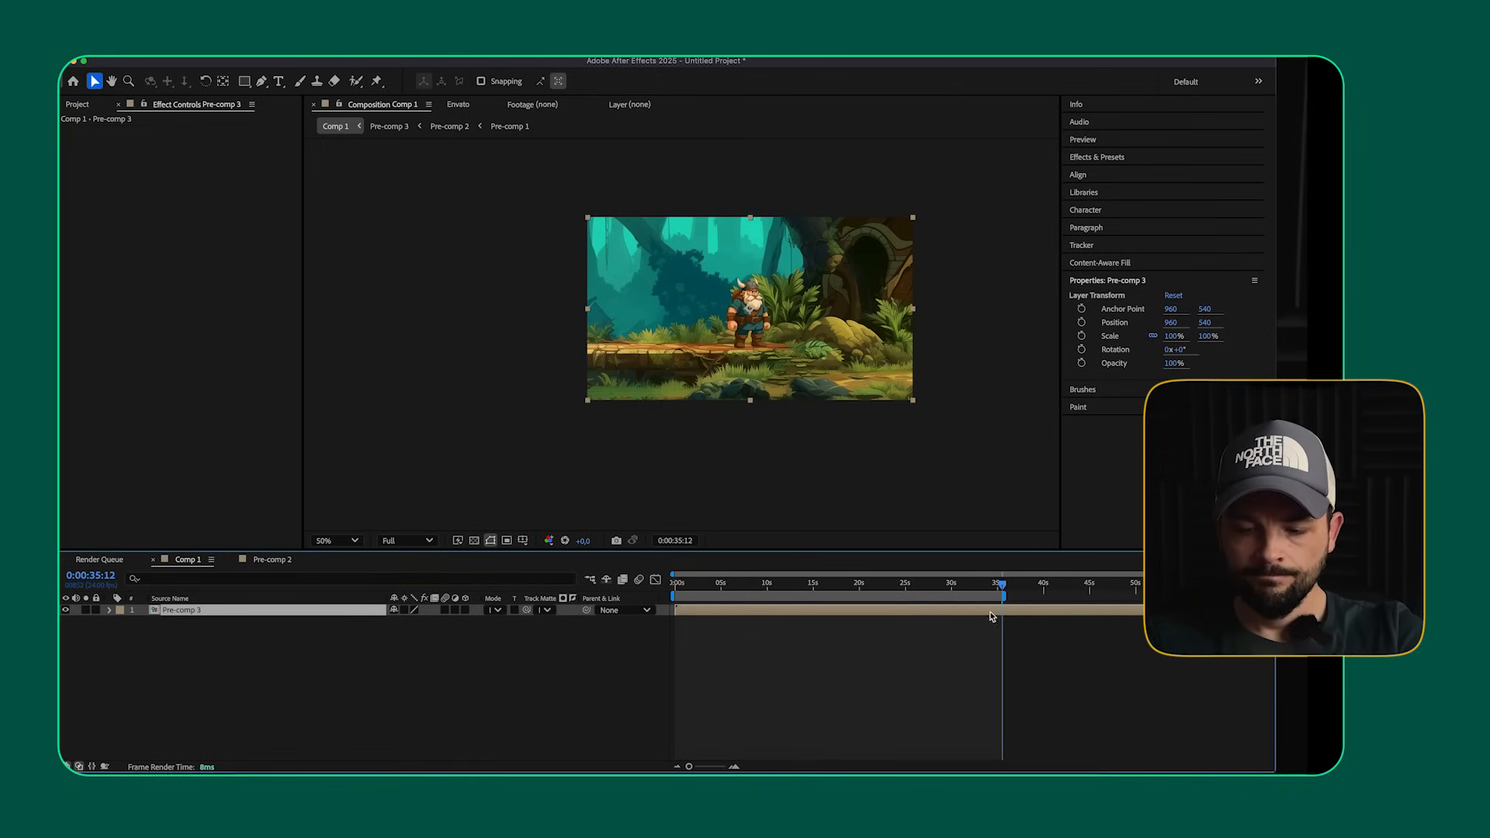
key(ctrl+d)
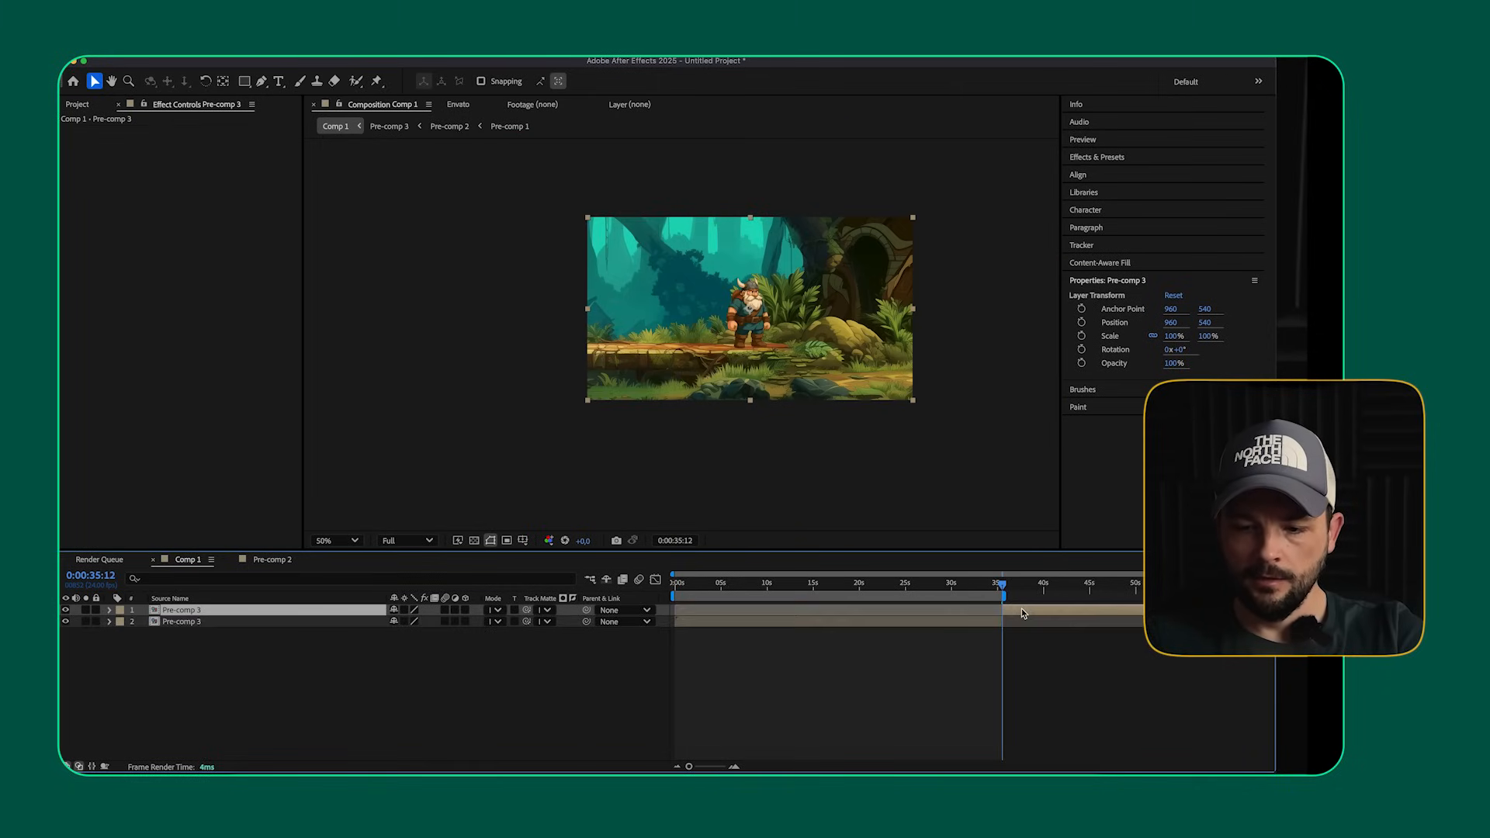
- Open Pre-comp 3, inspect the scene at 20:03, and return to Comp 1
double_click(948, 609)
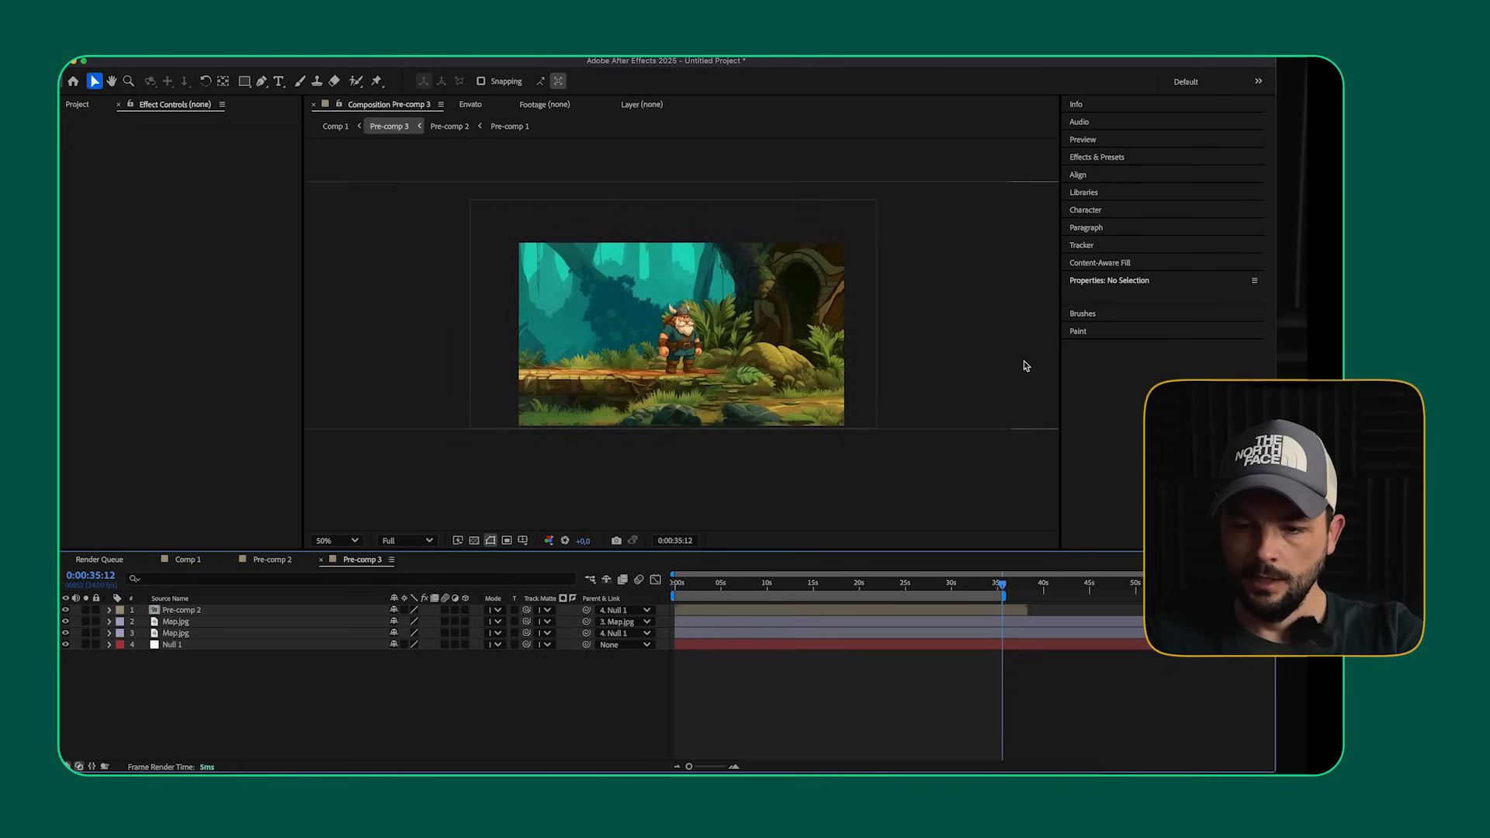
drag(916, 583, 860, 583)
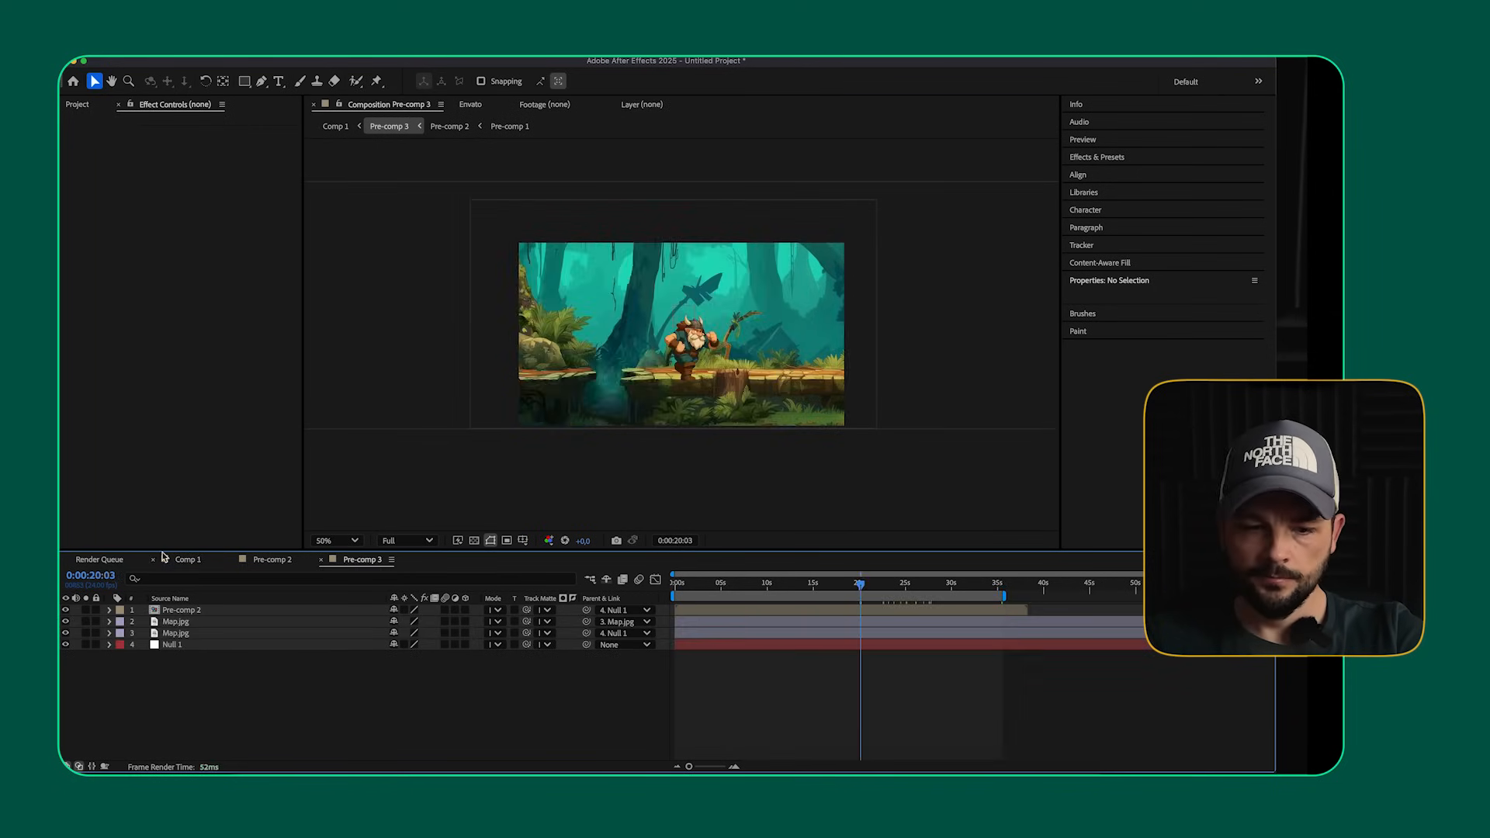
click(178, 560)
- Time-stretch the Pre-comp 3 layer with a stretch factor of 80 and end the work area at the layer's new end
right_click(804, 612)
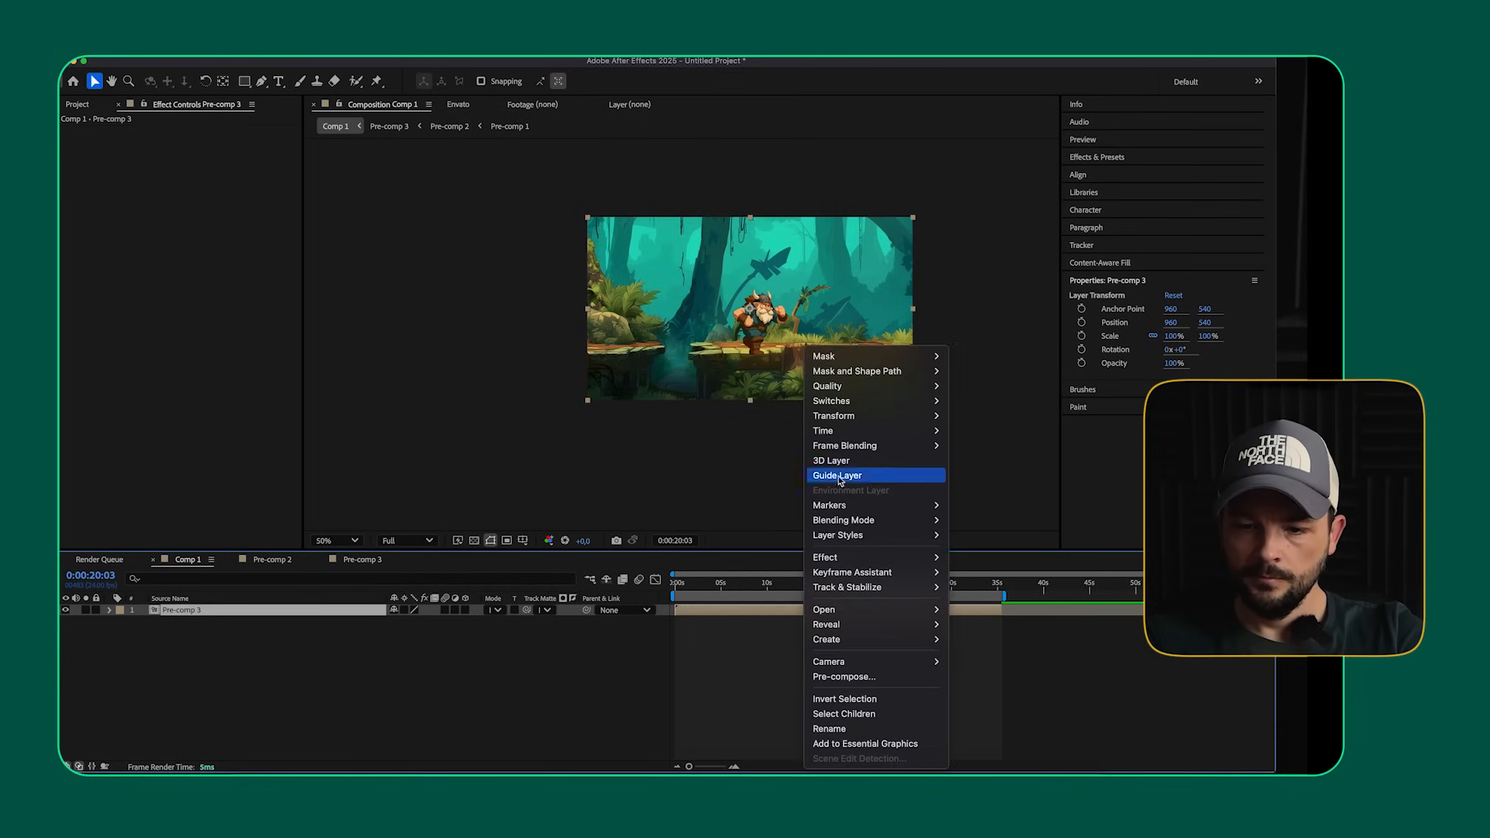
mouse_move(846, 431)
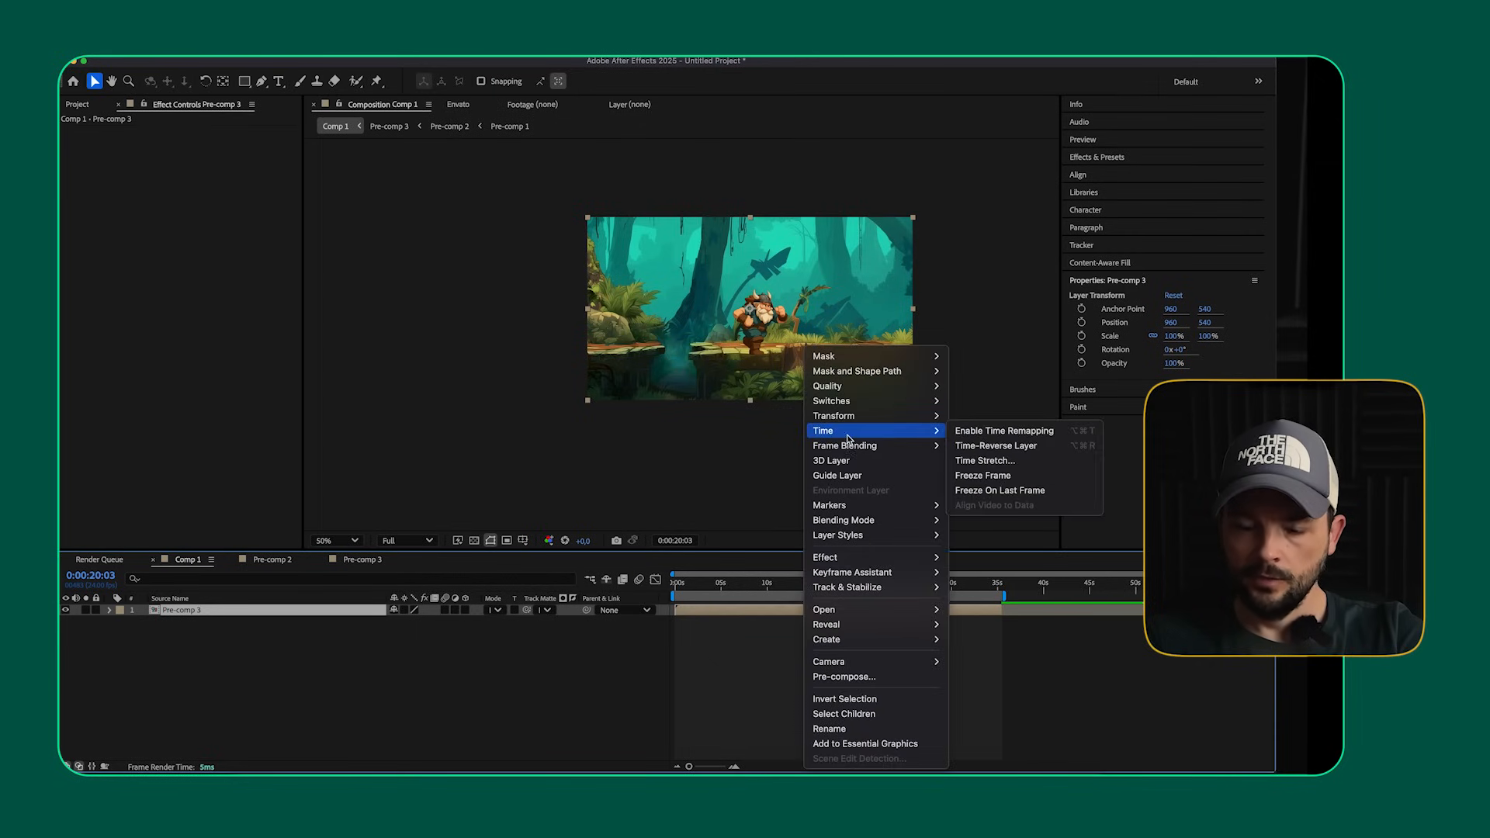
click(984, 461)
text(80)
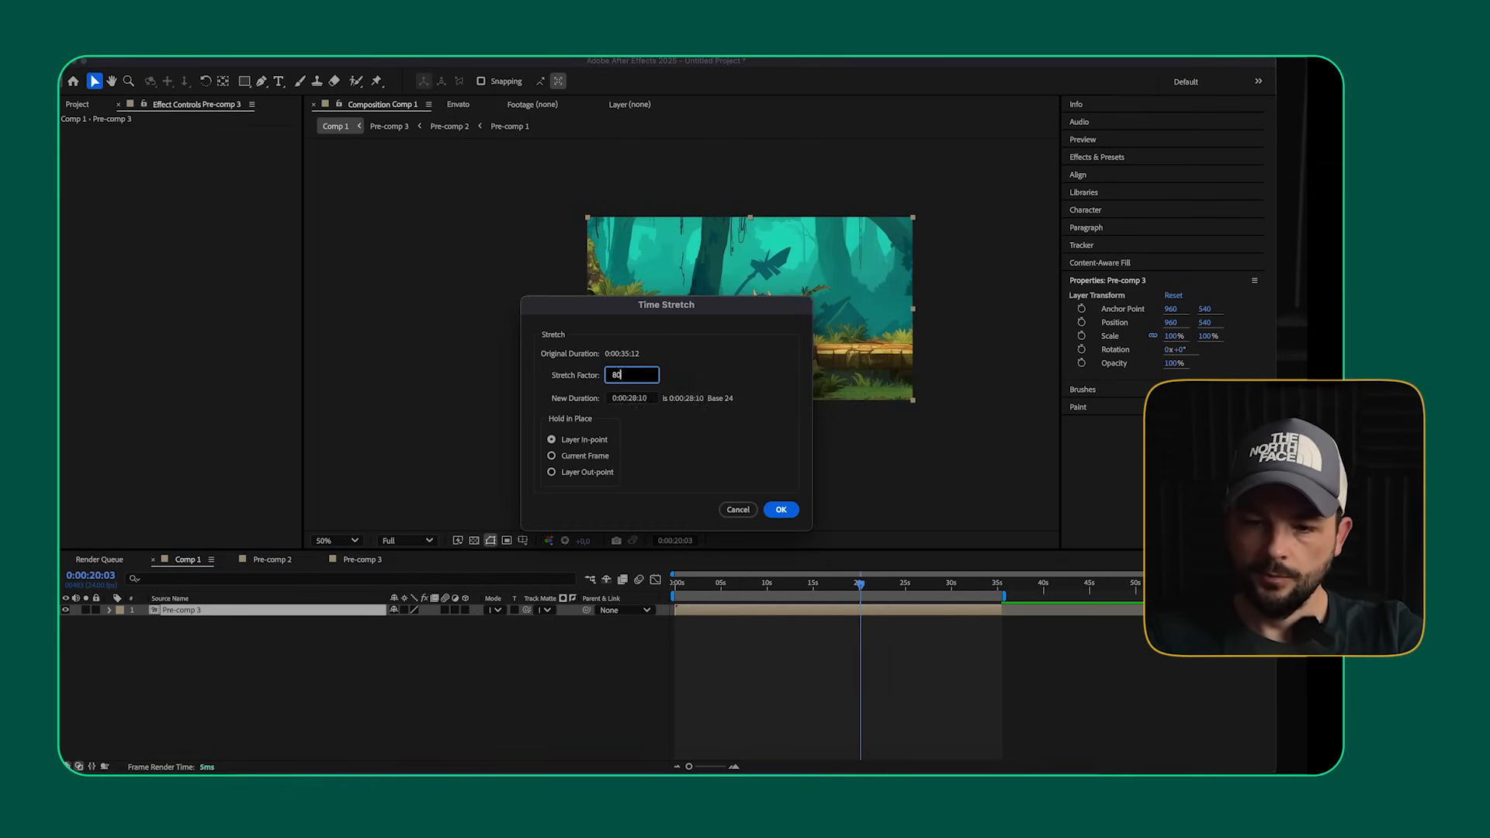
key(Return)
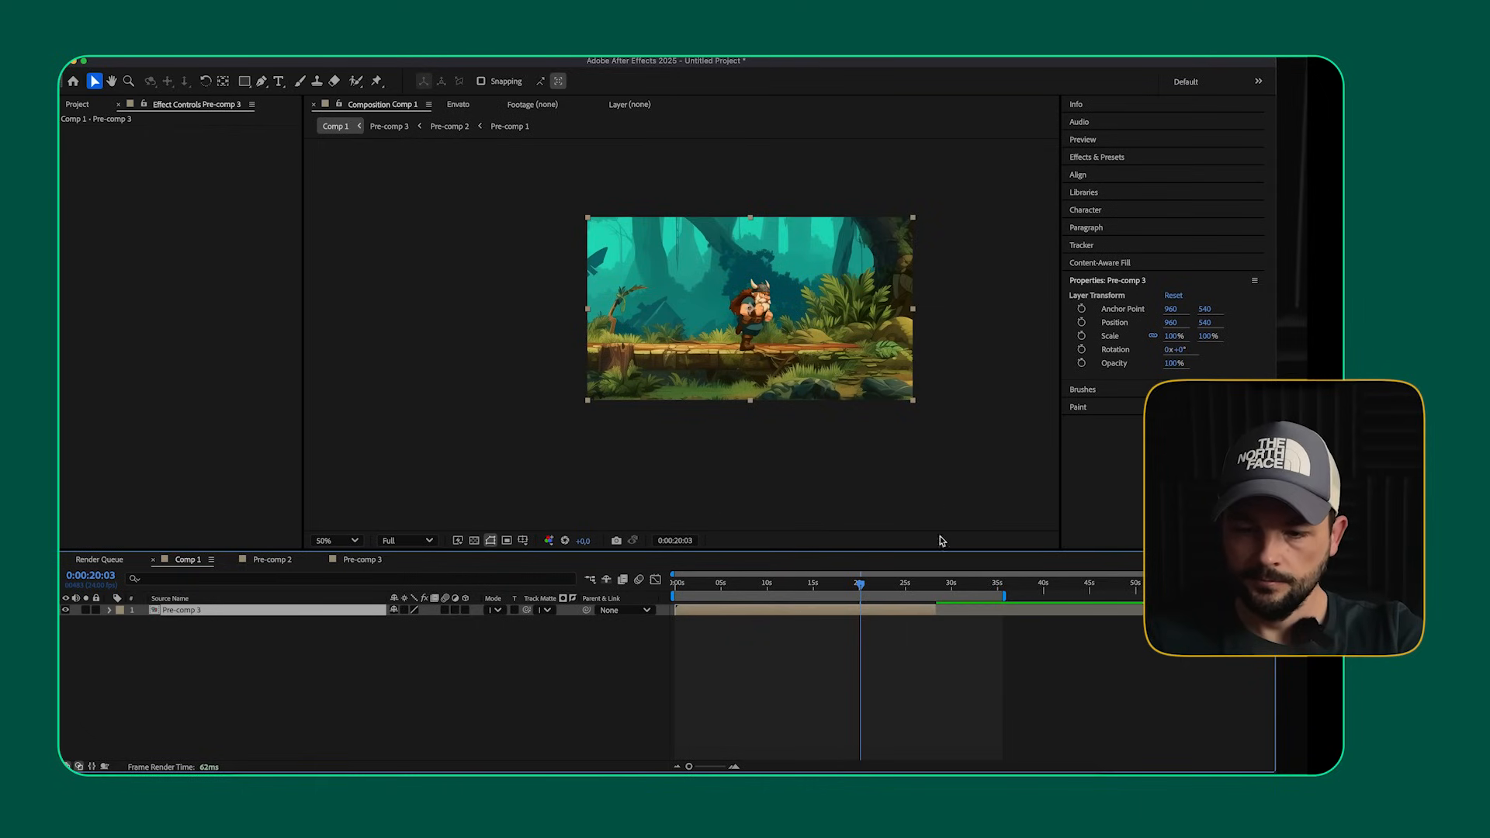
drag(1001, 595, 937, 596)
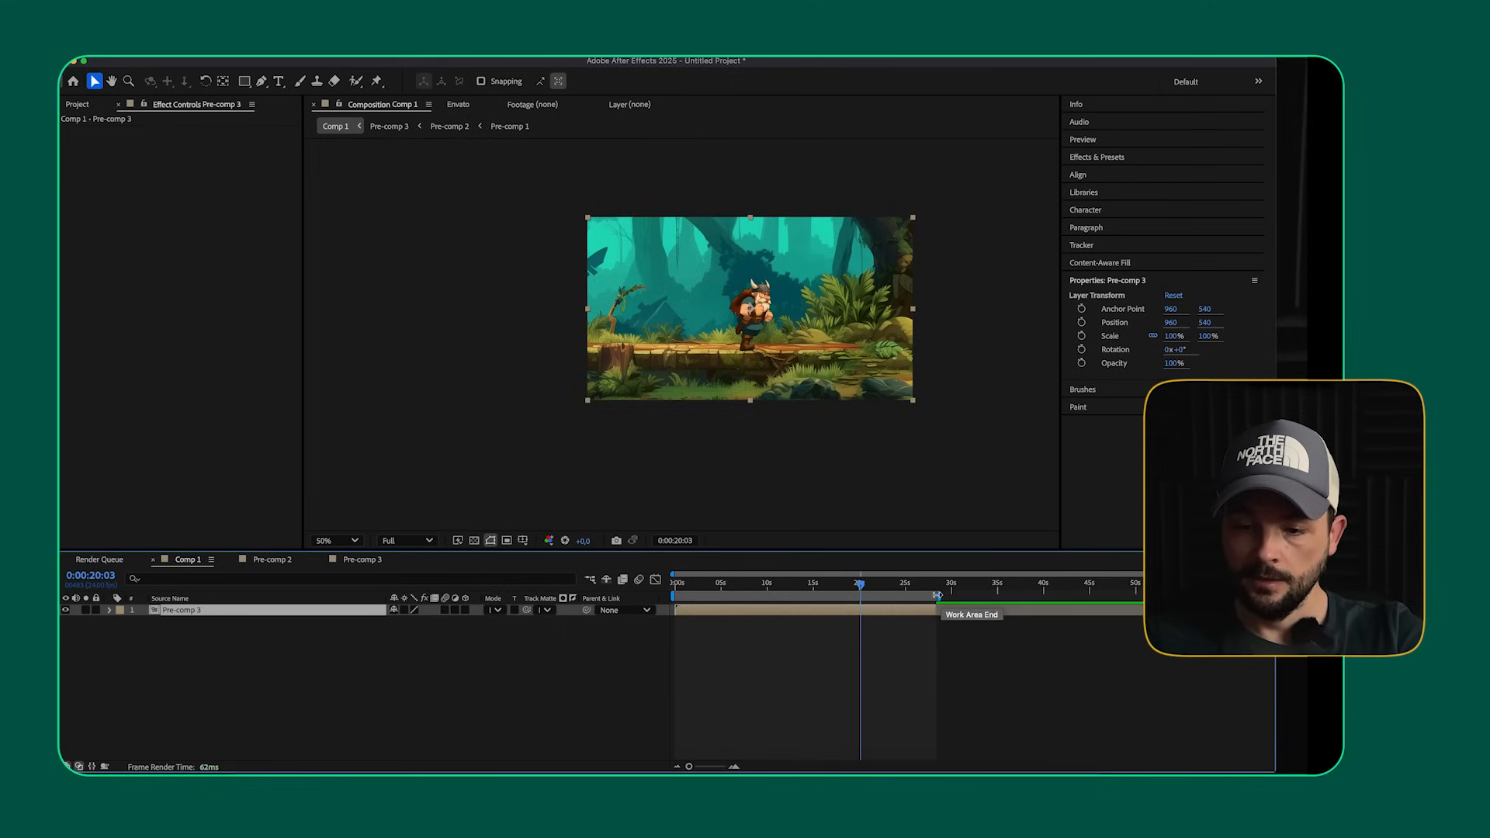
- Scrub Comp 1 from its start to 1:10 to review the Viking's opening idle
drag(864, 588, 675, 588)
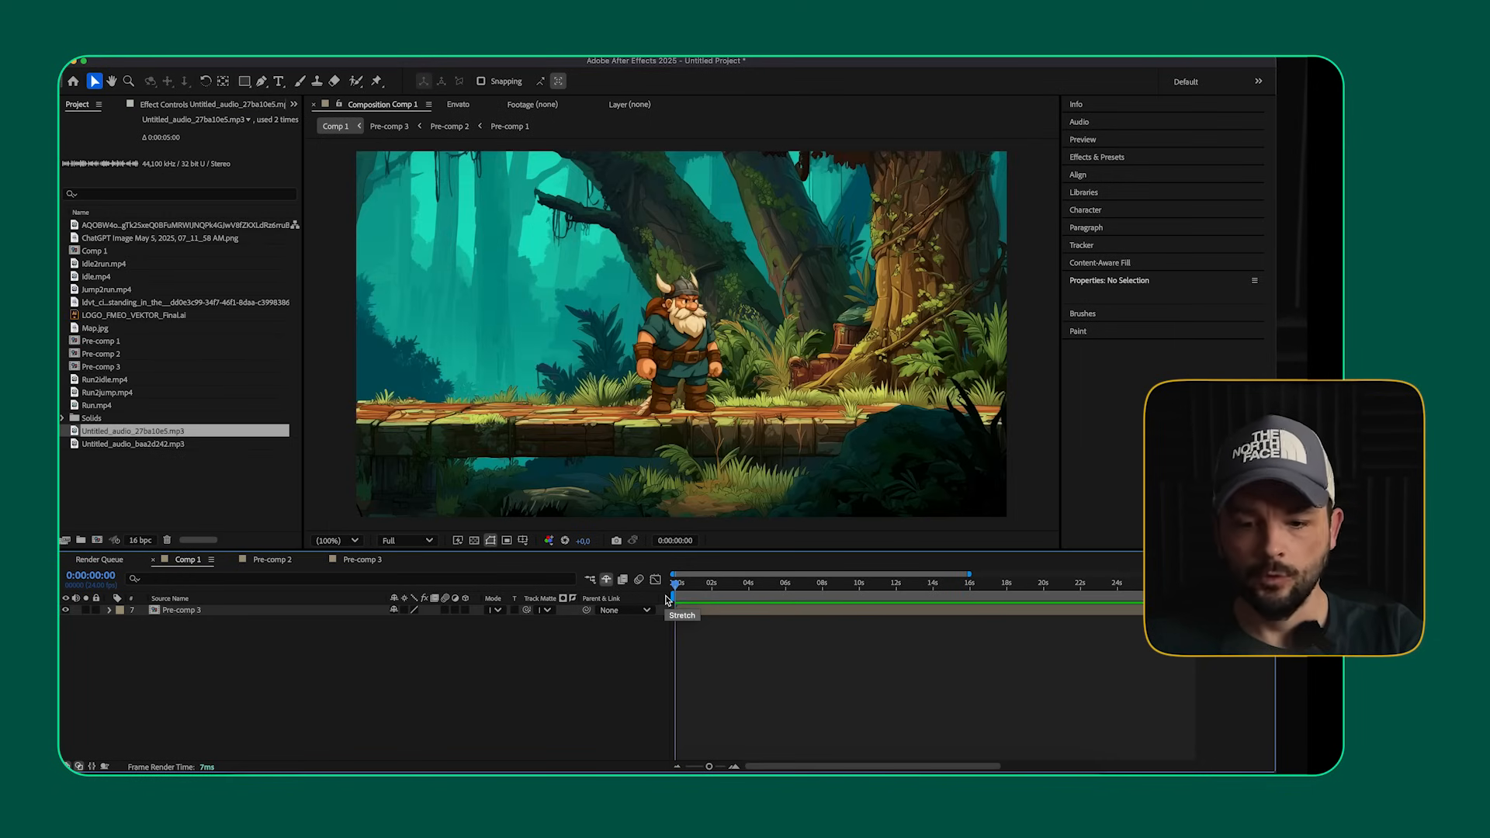
drag(678, 584, 706, 587)
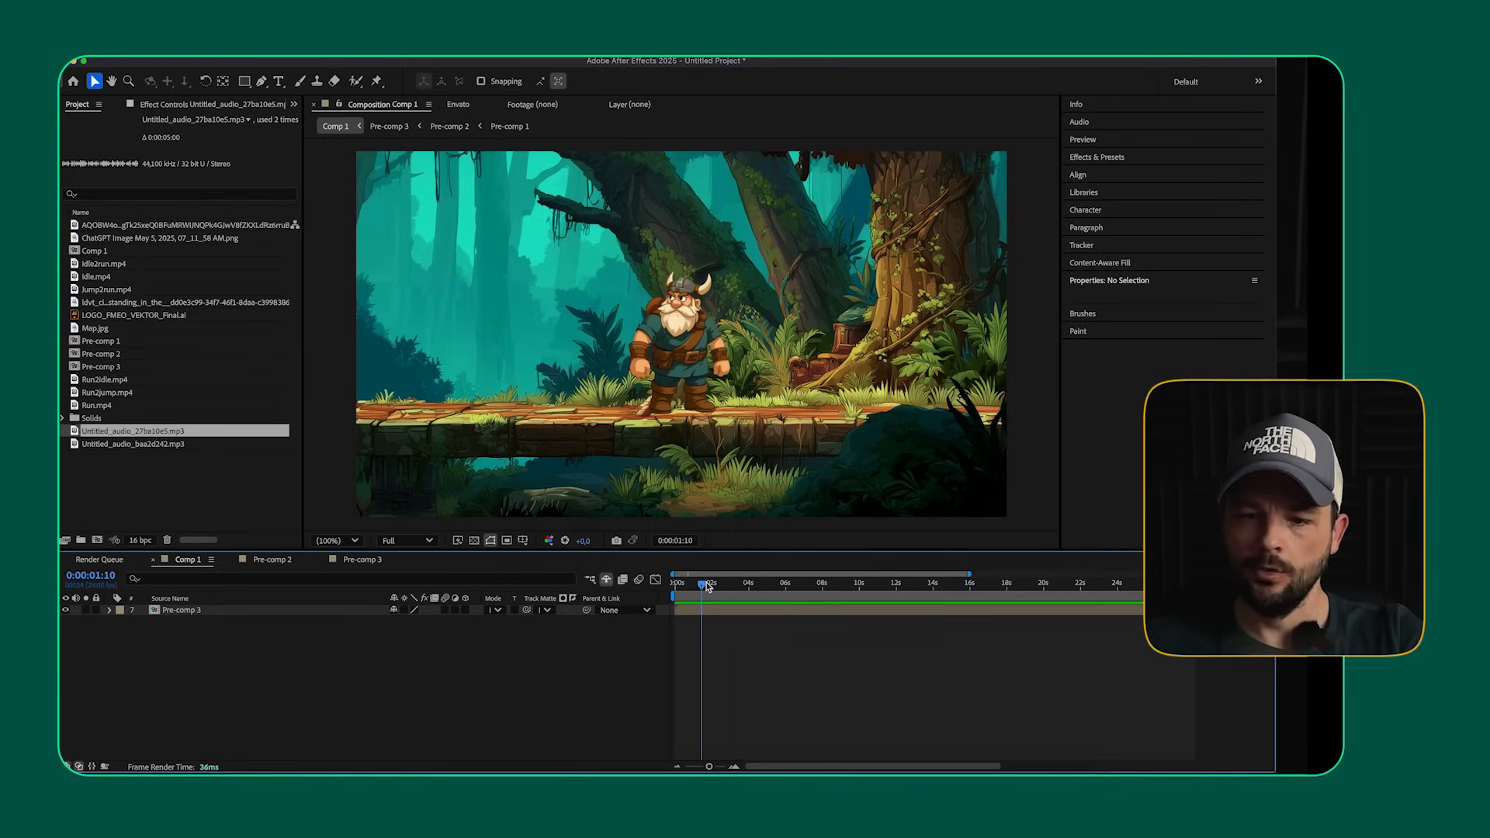